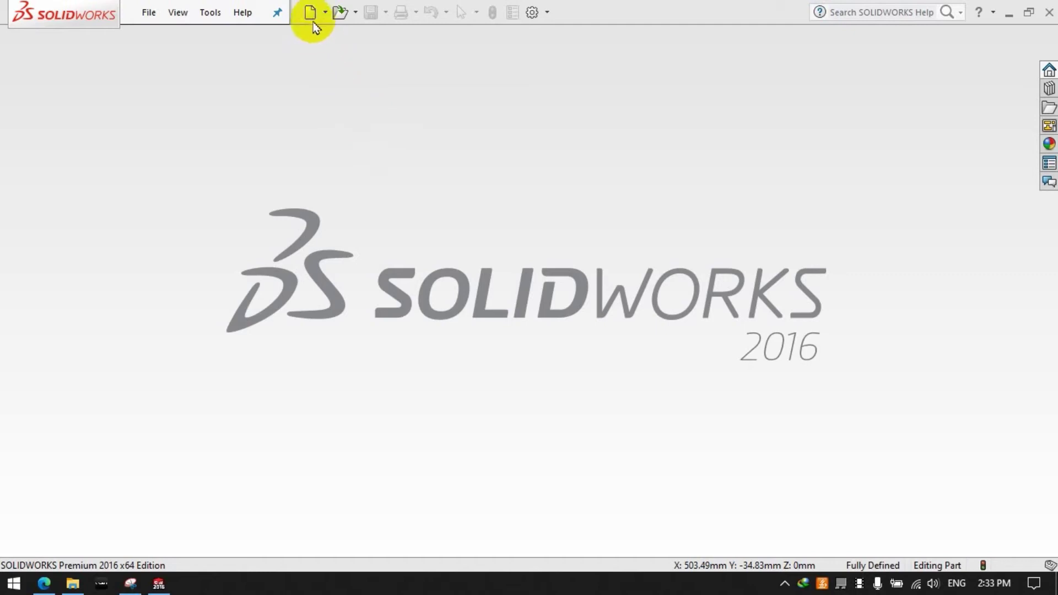
Step: Create a new assembly, insert a new blank part, and edit it in place to start a sketch
{"action": "left_click", "coordinate": [606, 473]}
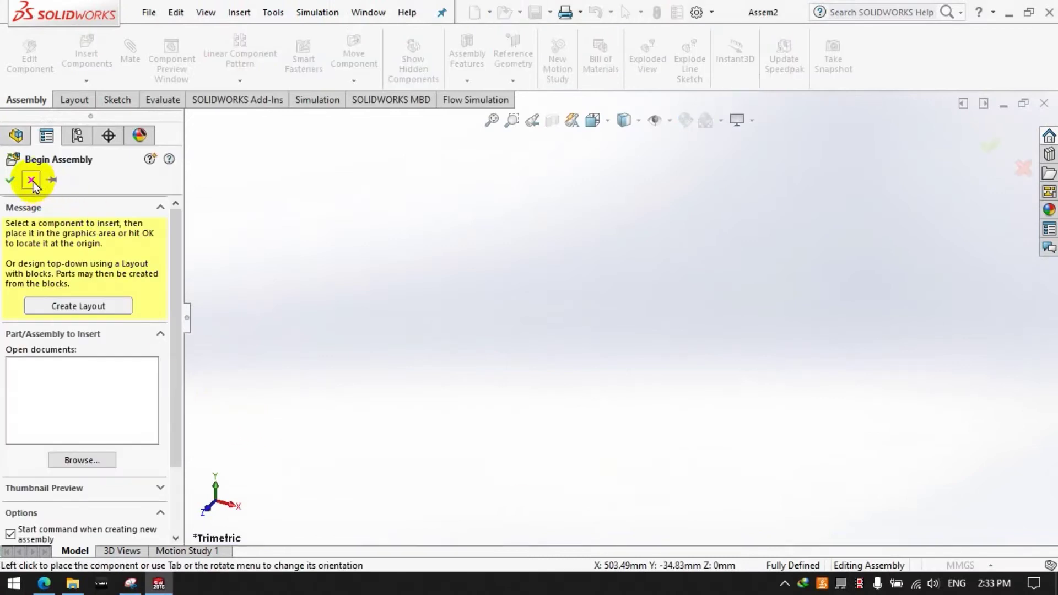
{"action": "left_click", "coordinate": [32, 181]}
{"action": "left_click", "coordinate": [86, 80]}
{"action": "left_click", "coordinate": [99, 122]}
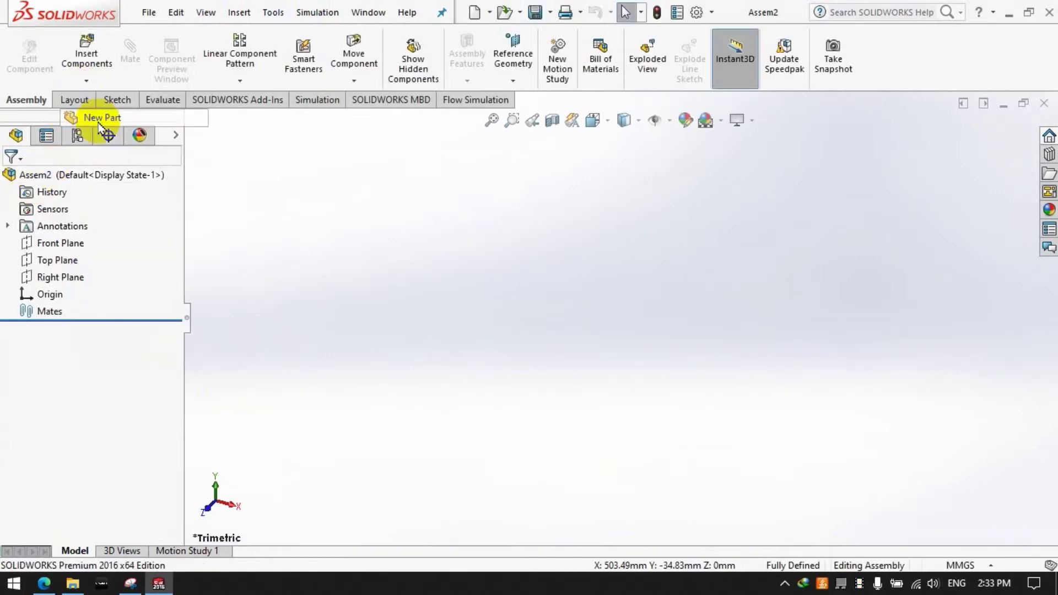
{"action": "left_click", "coordinate": [113, 310]}
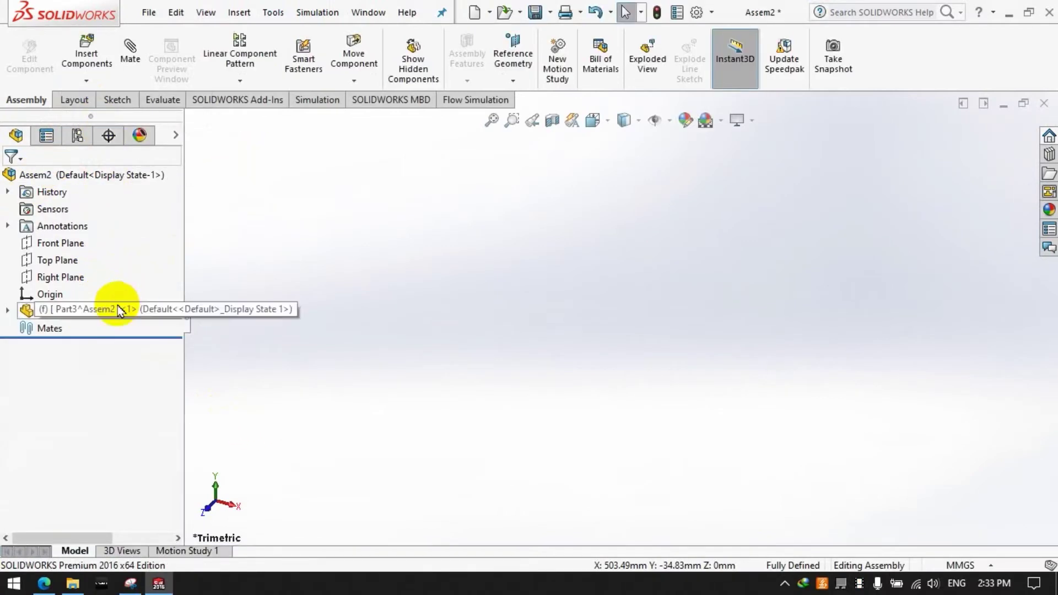
{"action": "left_click", "coordinate": [39, 87]}
{"action": "left_click", "coordinate": [255, 50]}
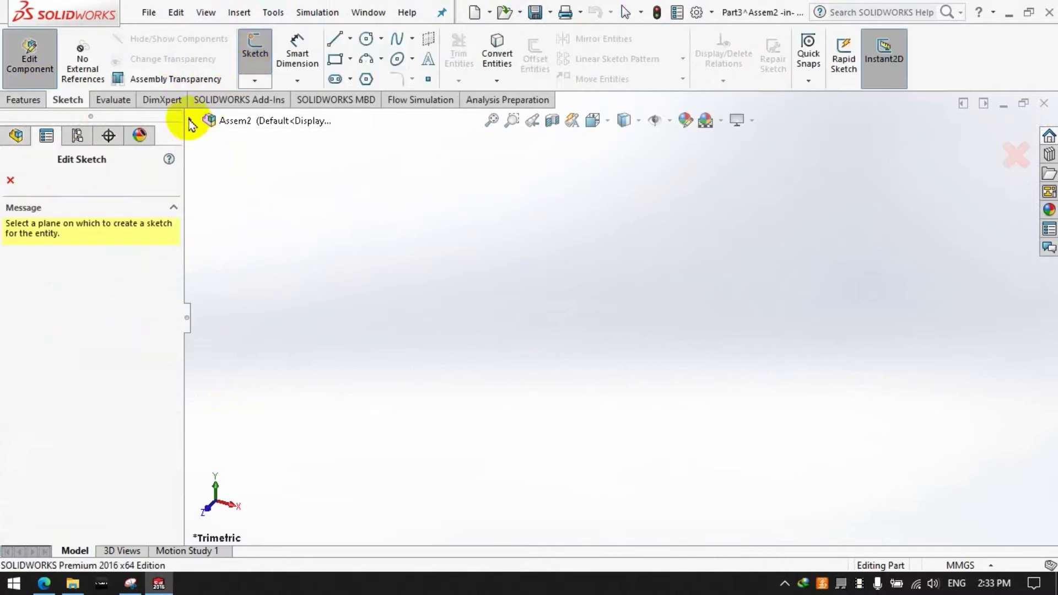
Step: Sketch on the new part's Front Plane, viewed from the front orientation
{"action": "left_click", "coordinate": [190, 121]}
{"action": "left_click", "coordinate": [208, 257]}
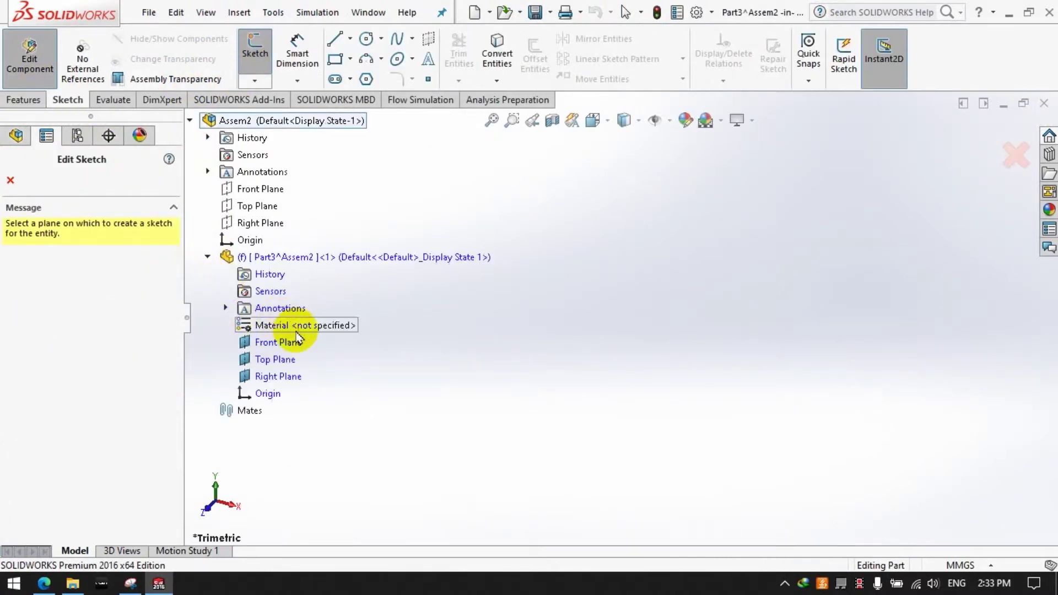
{"action": "left_click", "coordinate": [278, 340]}
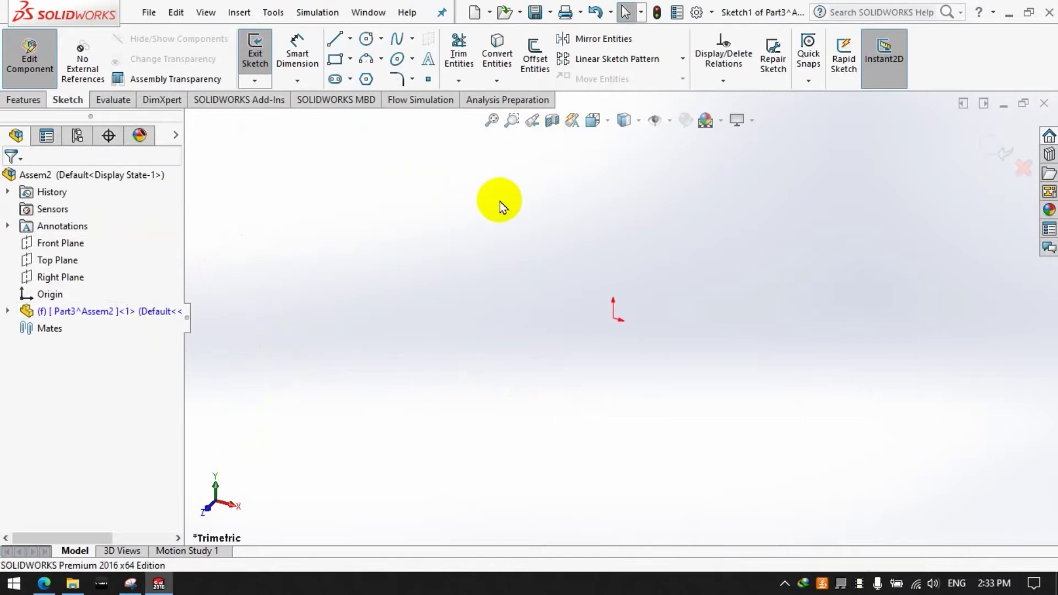
{"action": "right_click", "coordinate": [500, 202]}
{"action": "left_click", "coordinate": [697, 314]}
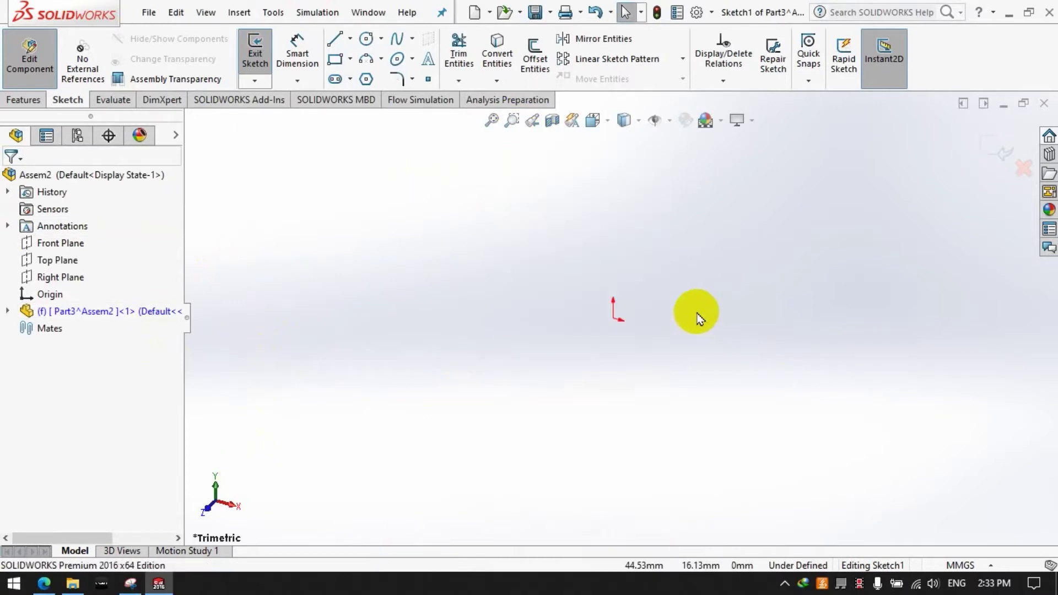
{"action": "right_click", "coordinate": [653, 259]}
{"action": "left_click", "coordinate": [584, 215]}
{"action": "left_click", "coordinate": [592, 120]}
{"action": "left_click", "coordinate": [688, 212]}
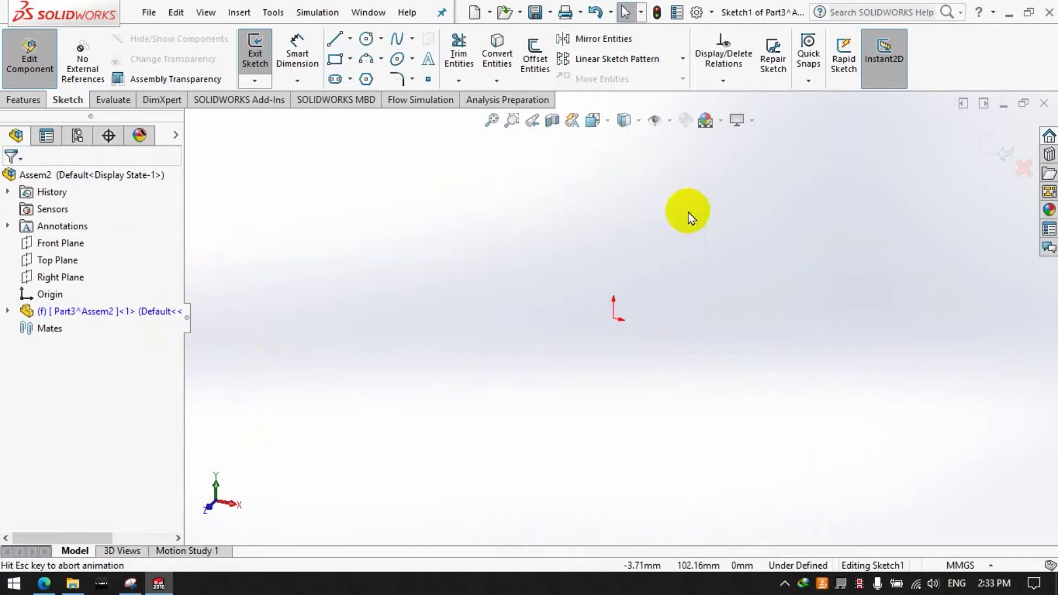
Step: Draw a circle left of the origin and a vertical construction line up from the origin
{"action": "left_click", "coordinate": [365, 39]}
{"action": "left_click", "coordinate": [444, 318]}
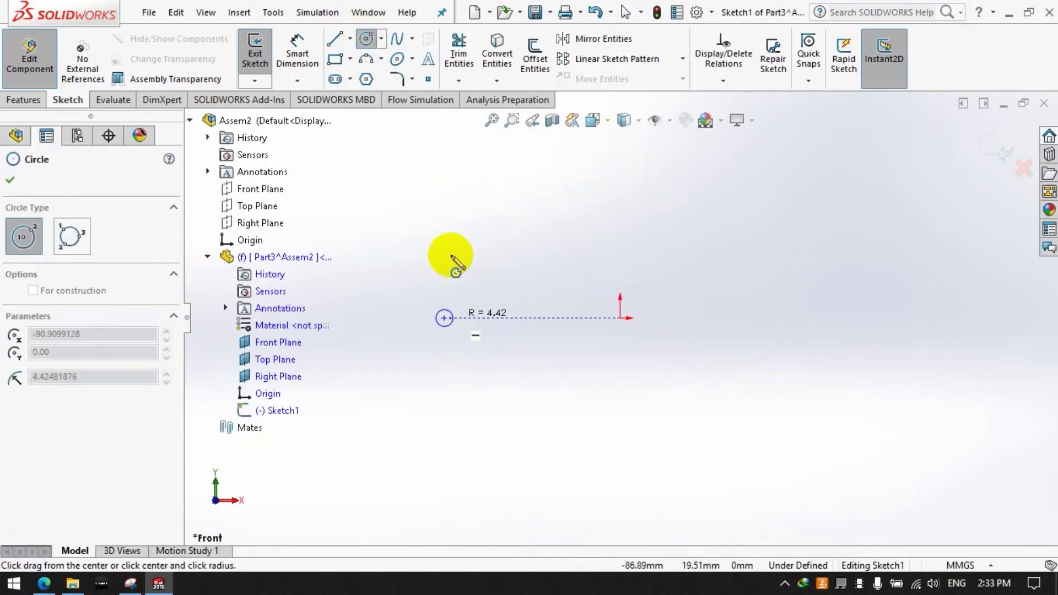
{"action": "left_click", "coordinate": [365, 40]}
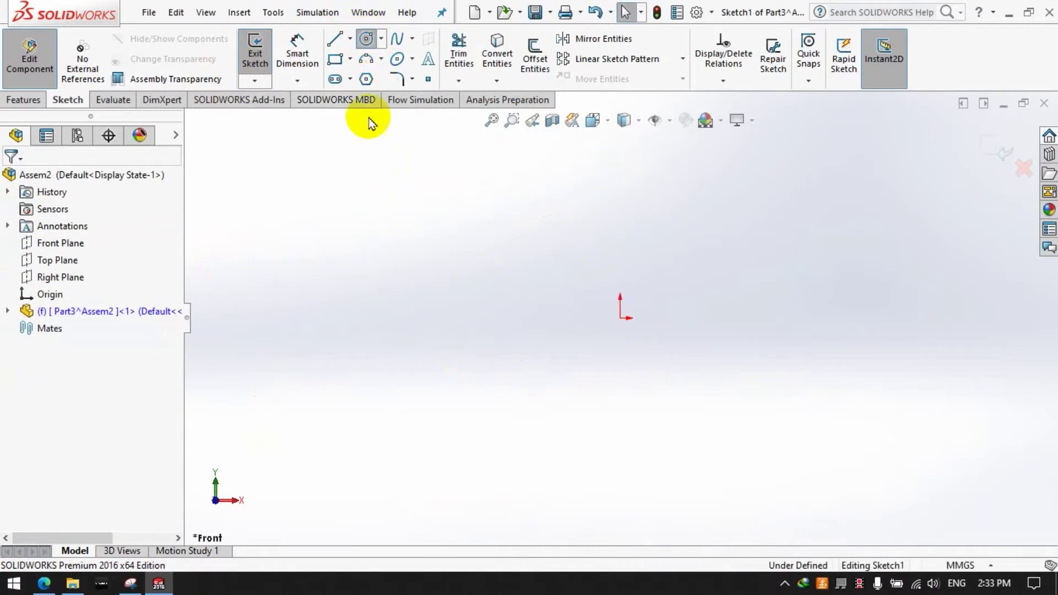
{"action": "left_click", "coordinate": [376, 243]}
{"action": "left_click", "coordinate": [386, 260]}
{"action": "left_click", "coordinate": [334, 38]}
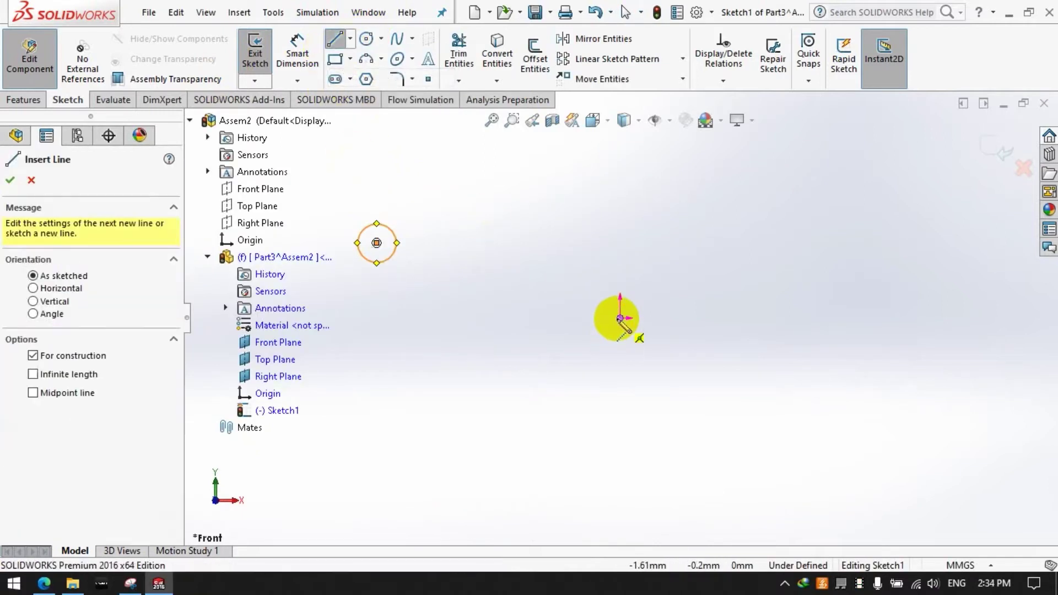
{"action": "left_click", "coordinate": [620, 318]}
{"action": "left_click", "coordinate": [620, 237]}
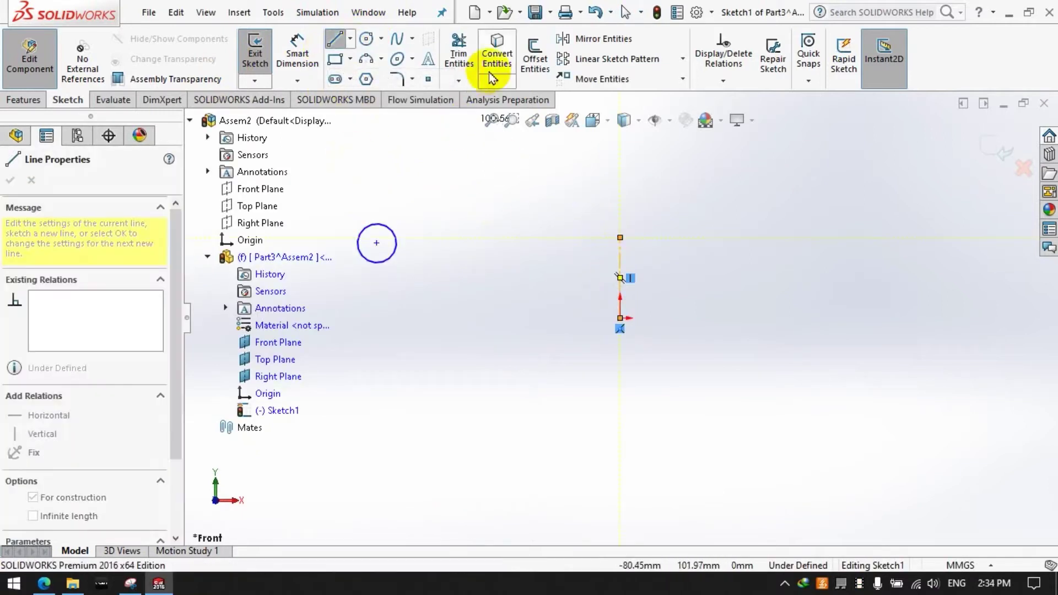
Step: Mirror the circle across the vertical construction line
{"action": "left_click", "coordinate": [570, 44]}
{"action": "left_click", "coordinate": [384, 260]}
{"action": "right_click", "coordinate": [63, 299]}
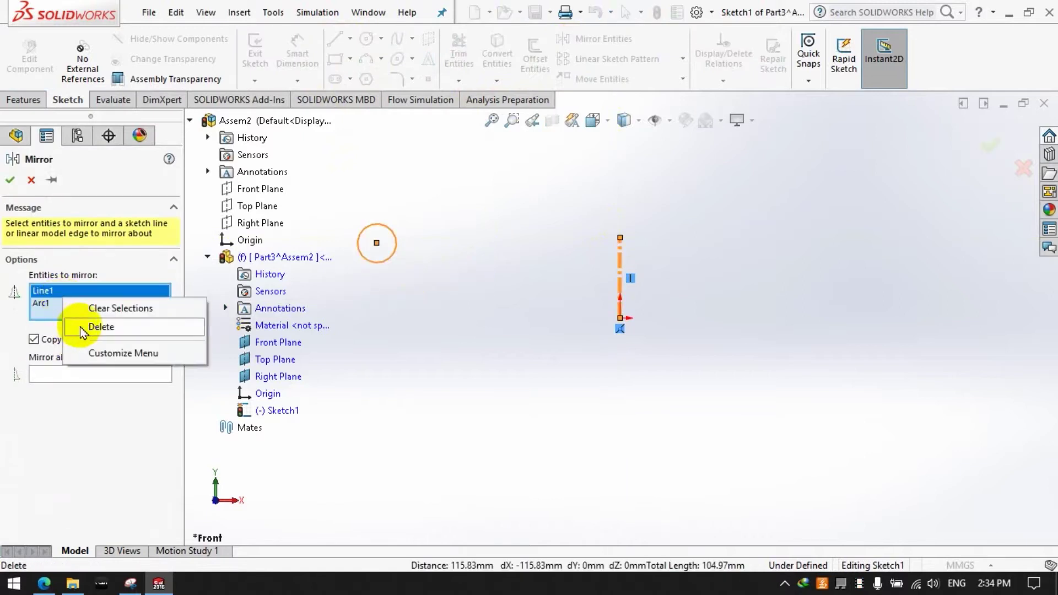
{"action": "left_click", "coordinate": [101, 327]}
{"action": "left_click", "coordinate": [620, 292]}
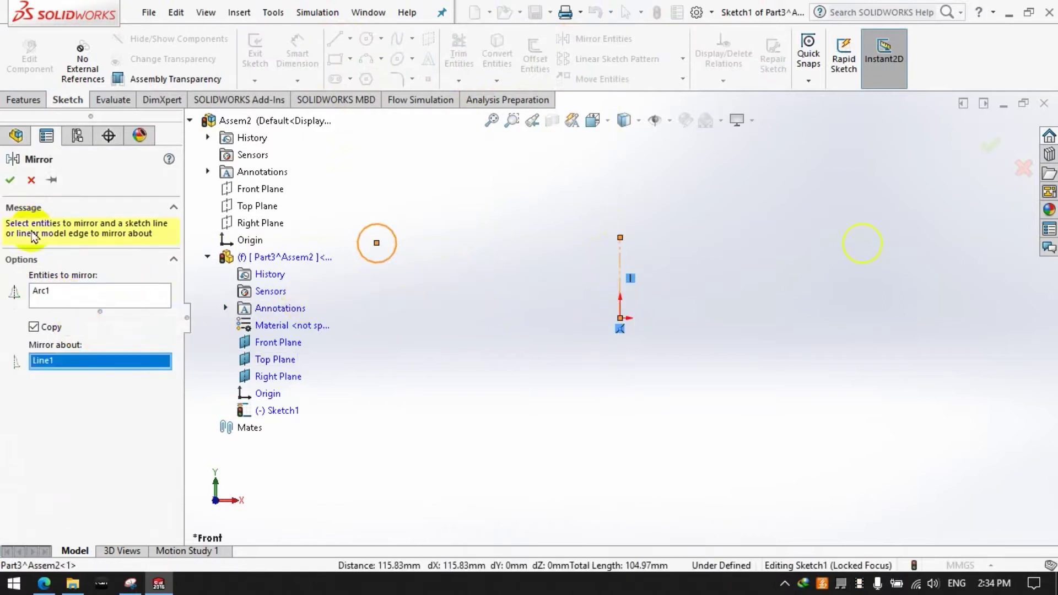
{"action": "left_click", "coordinate": [15, 181]}
{"action": "left_click", "coordinate": [298, 55]}
{"action": "left_click", "coordinate": [364, 255]}
Step: Dimension the left circle to Ø50 and place it 500 mm left of the origin
{"action": "left_click", "coordinate": [325, 310]}
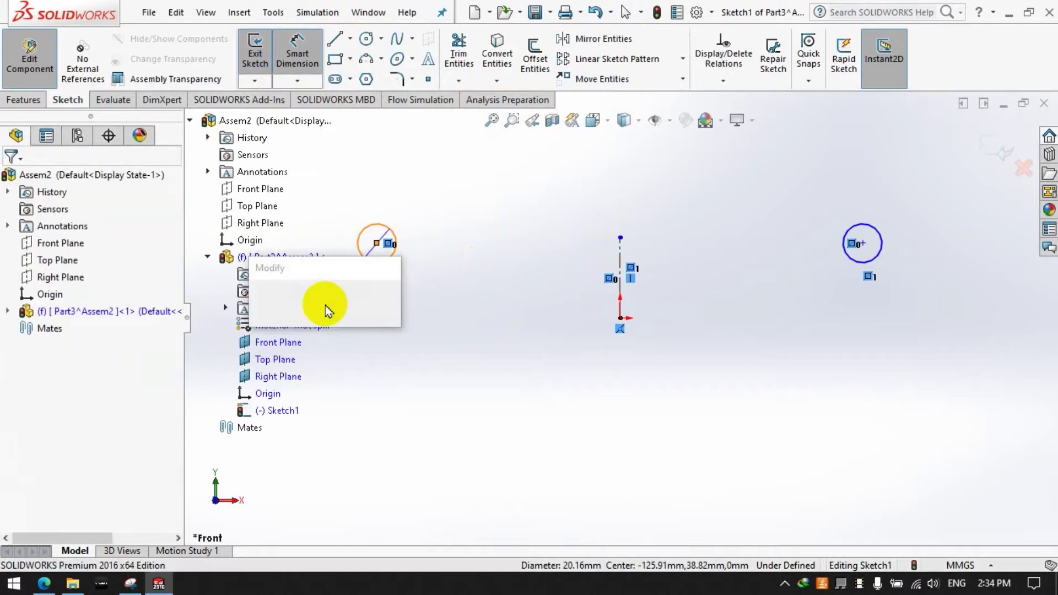
{"action": "type", "text": "5"}
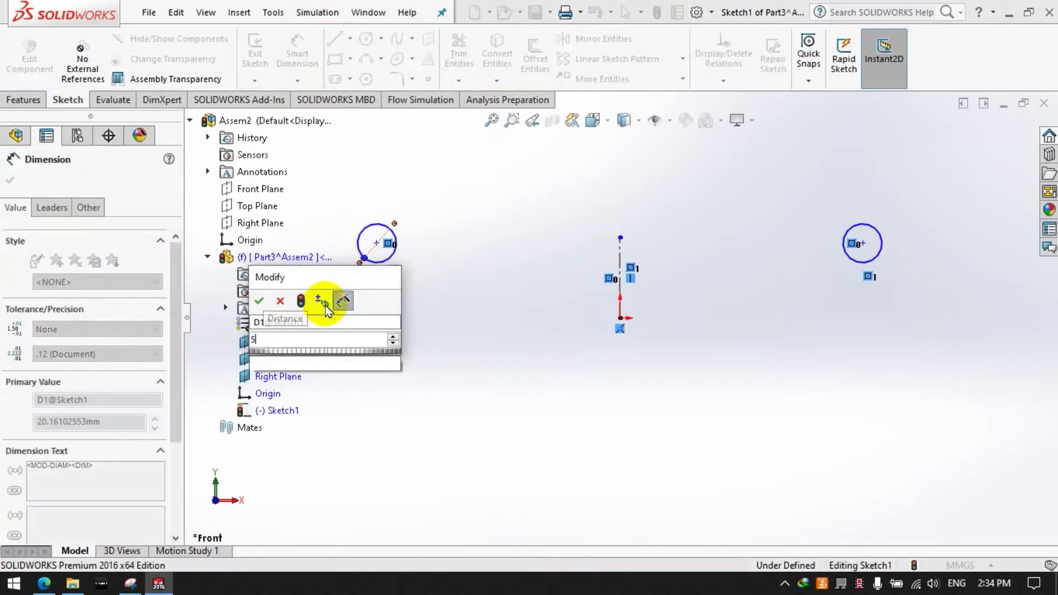
{"action": "type", "text": "0"}
{"action": "key", "text": "Return"}
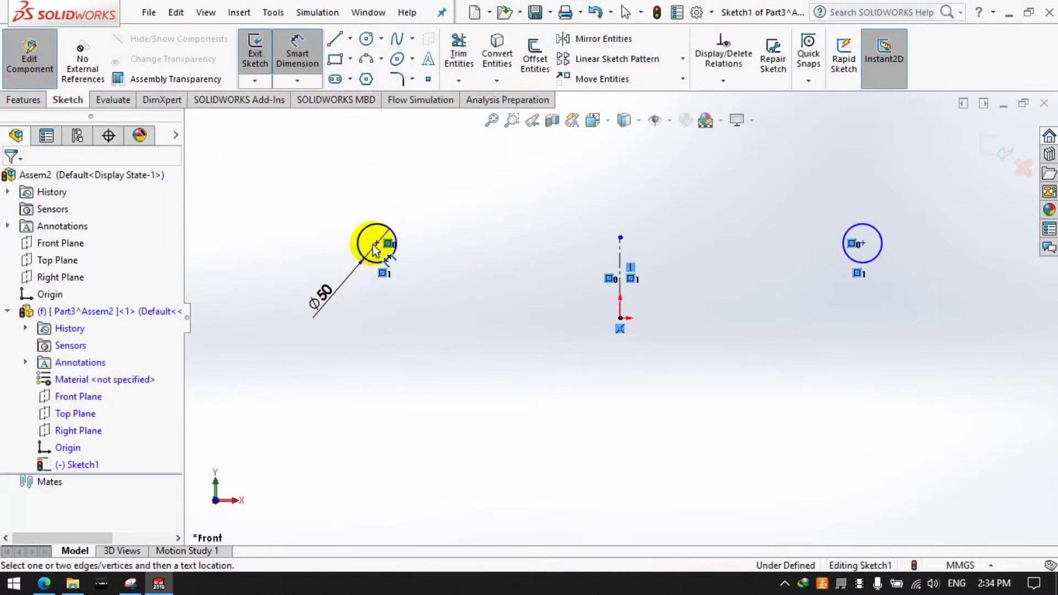
{"action": "left_click", "coordinate": [375, 244]}
{"action": "left_click", "coordinate": [619, 318]}
{"action": "left_click", "coordinate": [518, 419]}
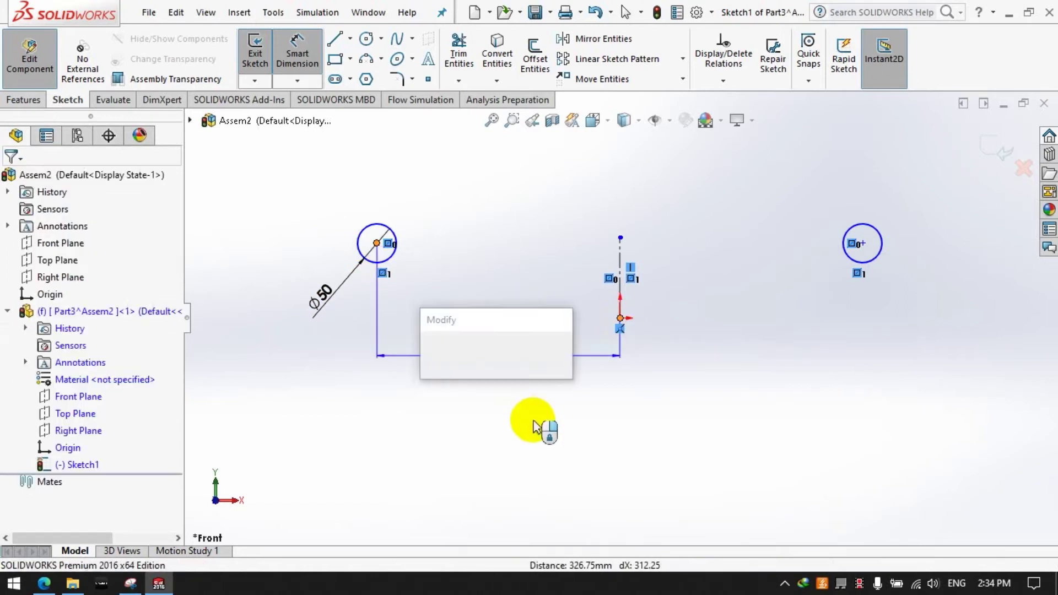
{"action": "type", "text": "50"}
{"action": "key", "text": "Return"}
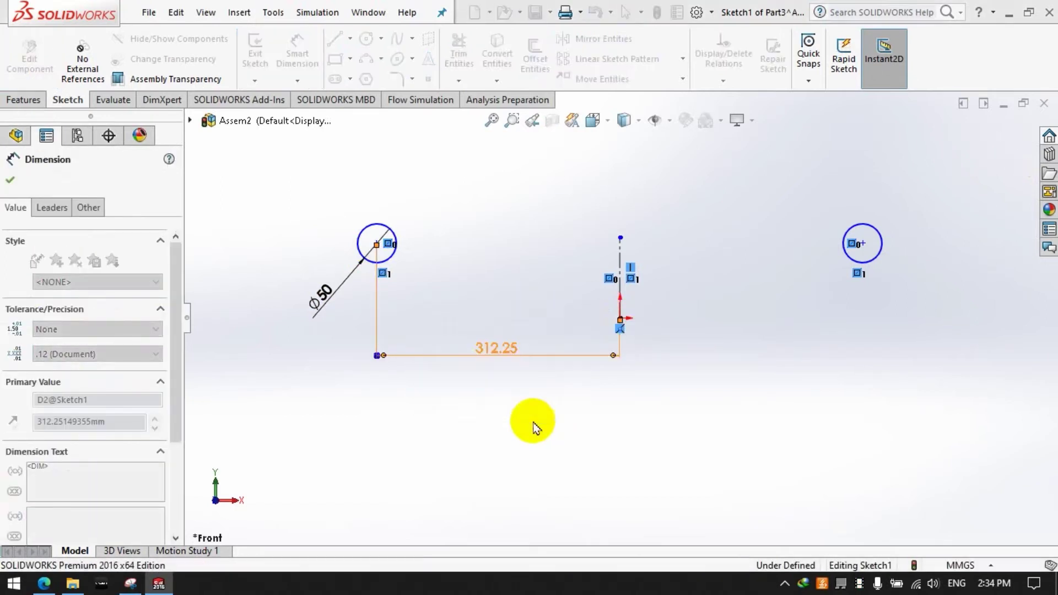
Step: Set the circle centre's vertical distance from the origin to 0
{"action": "left_click", "coordinate": [231, 244]}
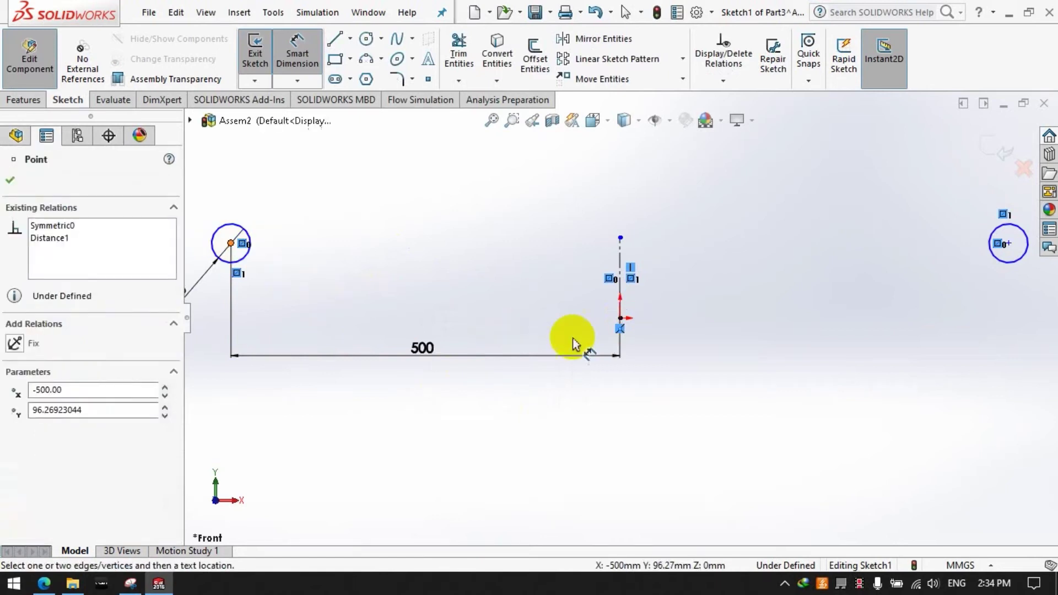
{"action": "left_click", "coordinate": [619, 318]}
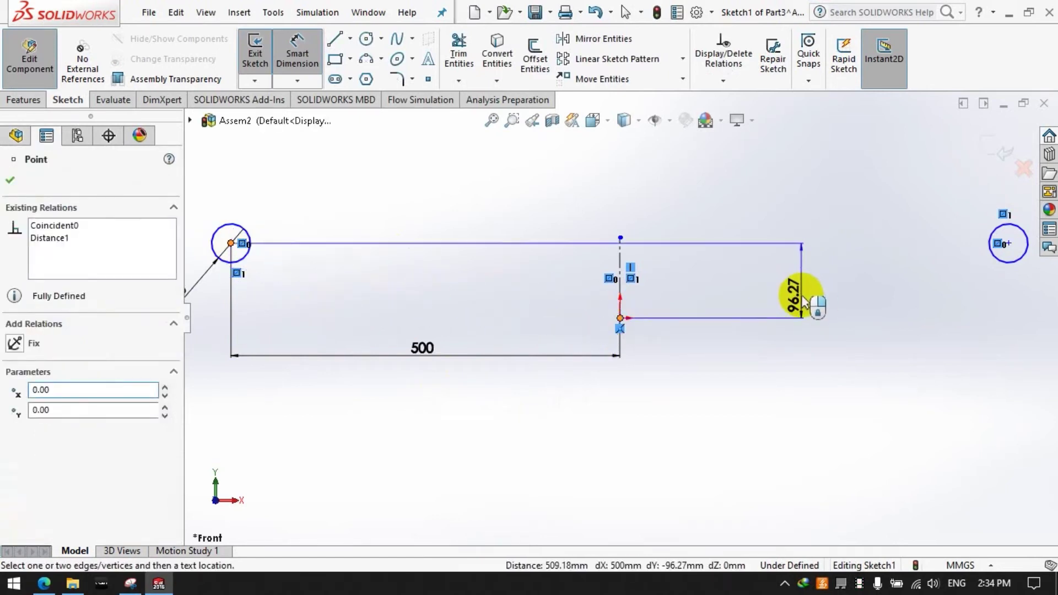
{"action": "left_click", "coordinate": [802, 302]}
{"action": "type", "text": "0"}
{"action": "key", "text": "Return"}
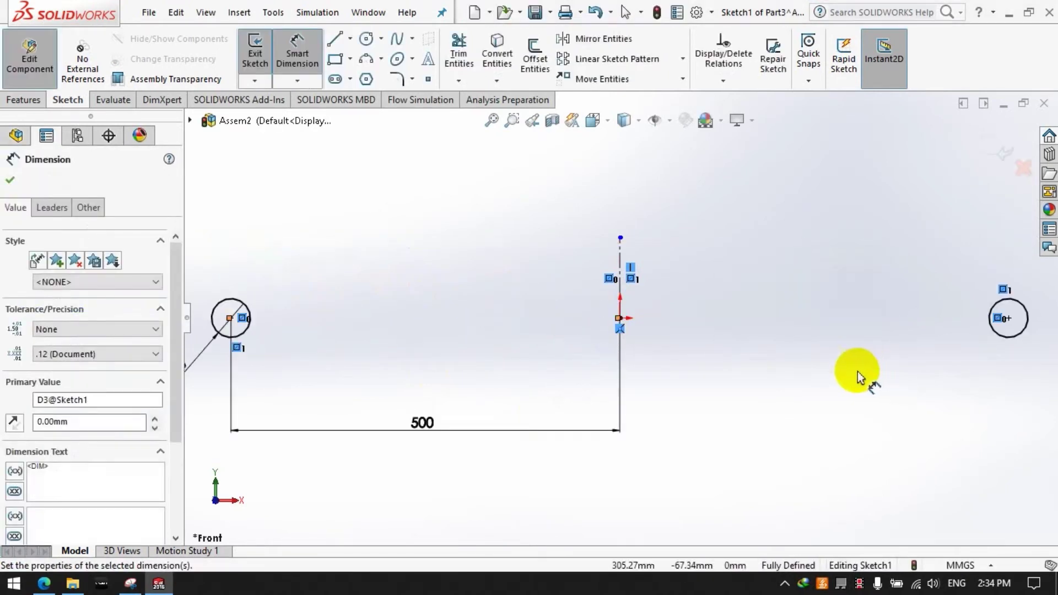
{"action": "scroll", "coordinate": [798, 296], "scroll_direction": "up", "scroll_amount": 3}
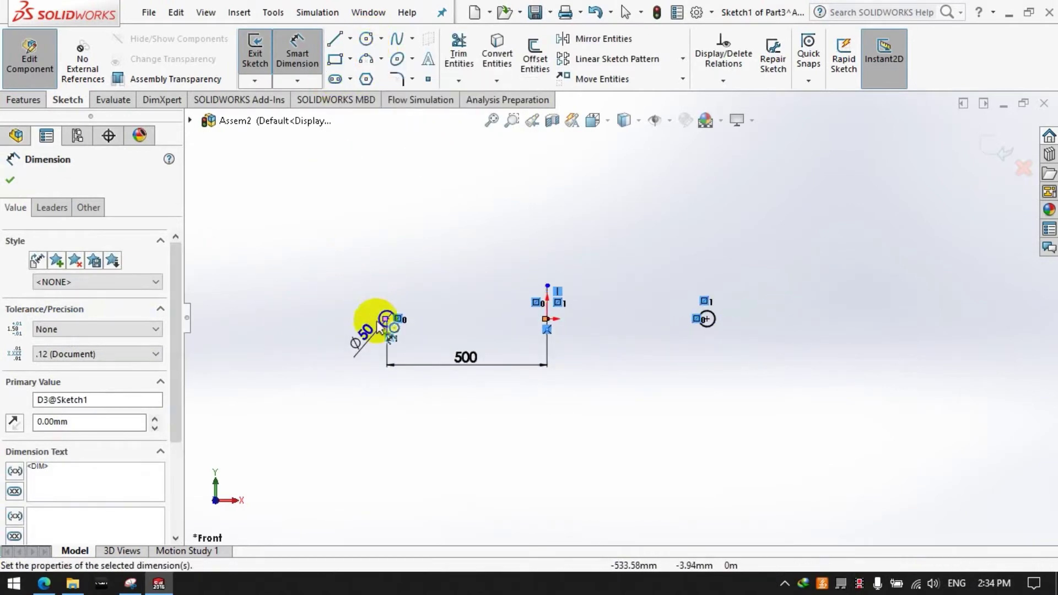
Step: Draw a three-point arc beneath both circles and make it tangent to the left circle
{"action": "left_click", "coordinate": [365, 66]}
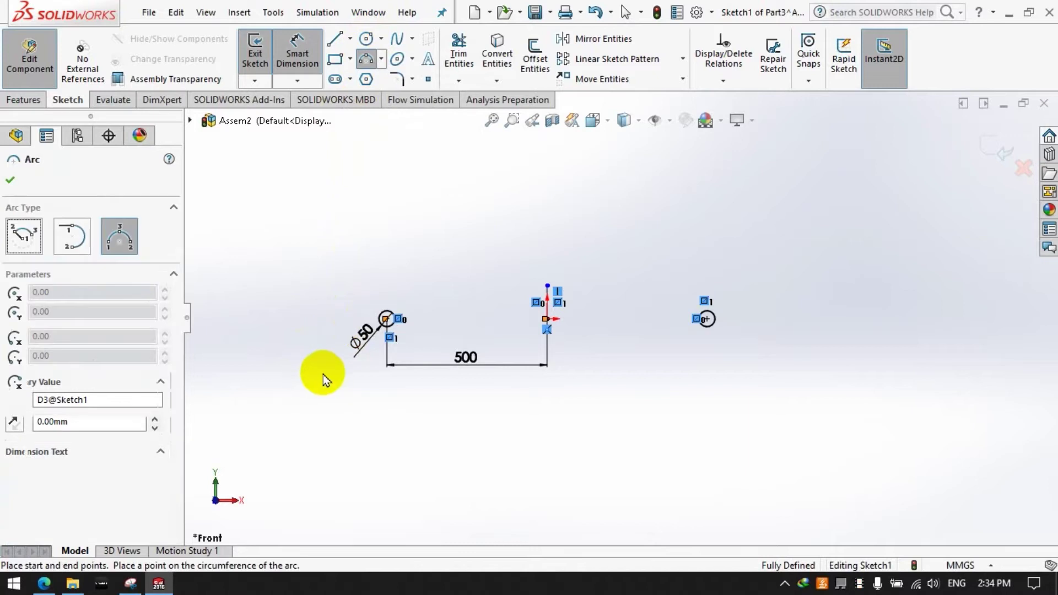
{"action": "left_click", "coordinate": [312, 365]}
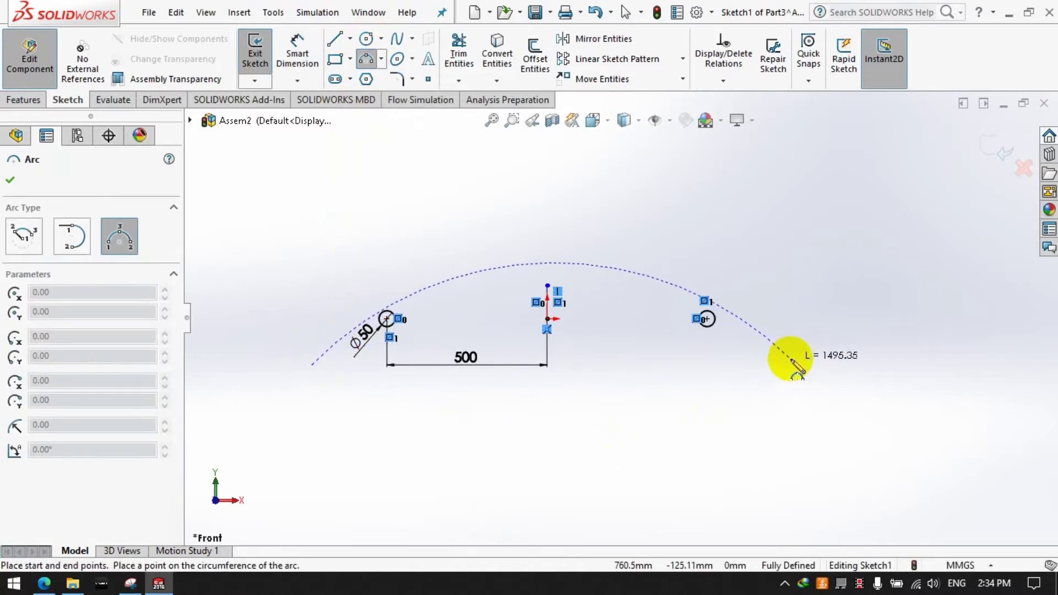
{"action": "left_click", "coordinate": [790, 358]}
{"action": "left_click", "coordinate": [550, 402]}
{"action": "left_click", "coordinate": [723, 81]}
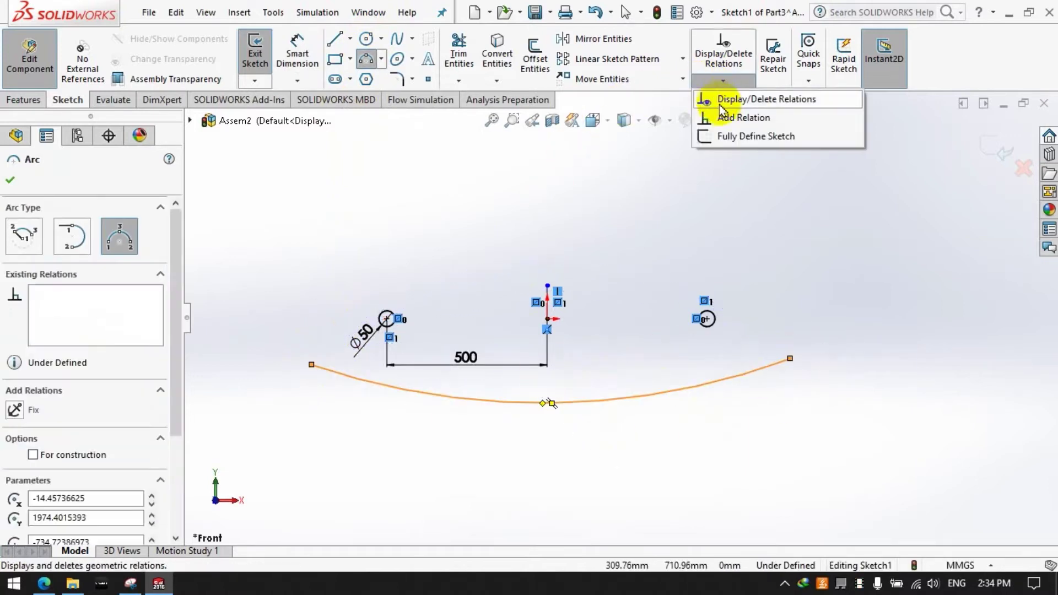
{"action": "left_click", "coordinate": [743, 117]}
{"action": "left_click", "coordinate": [382, 325]}
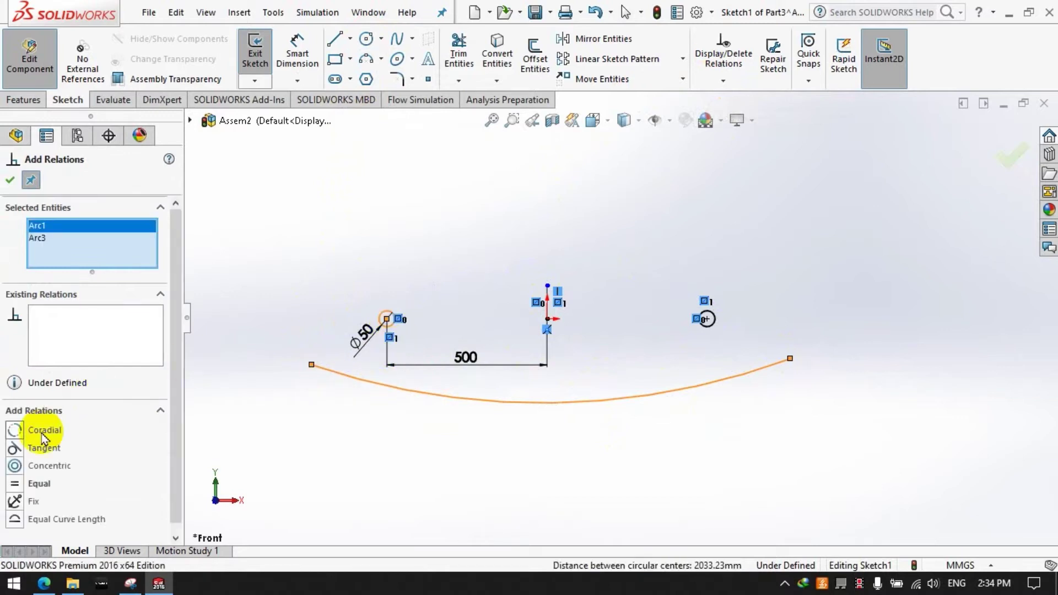
{"action": "left_click", "coordinate": [9, 180]}
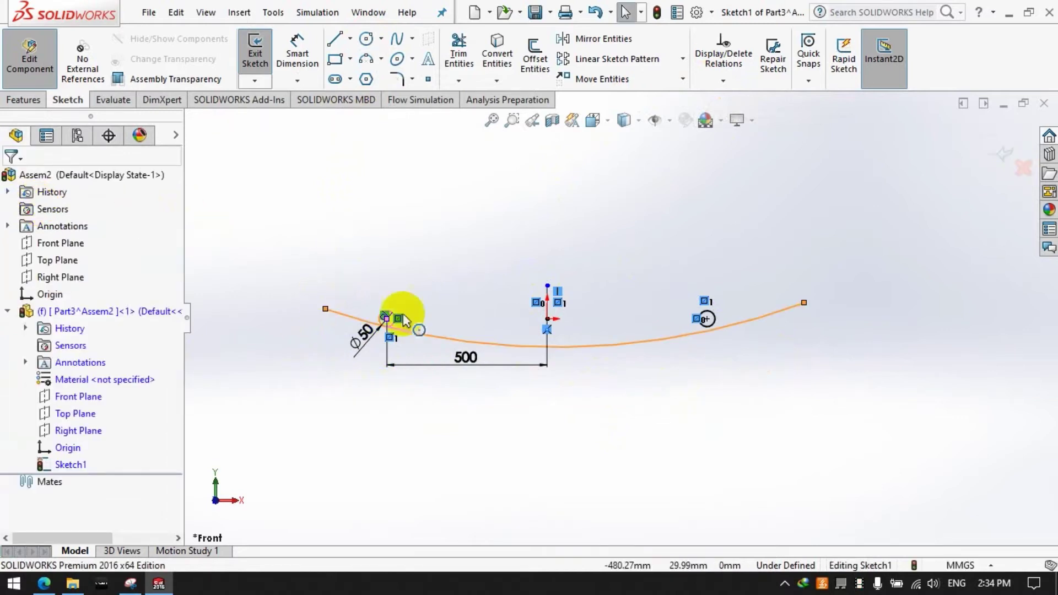
Step: Add a tangent relation between the two arc pieces of the leaf curve
{"action": "left_click", "coordinate": [723, 81]}
{"action": "left_click", "coordinate": [752, 127]}
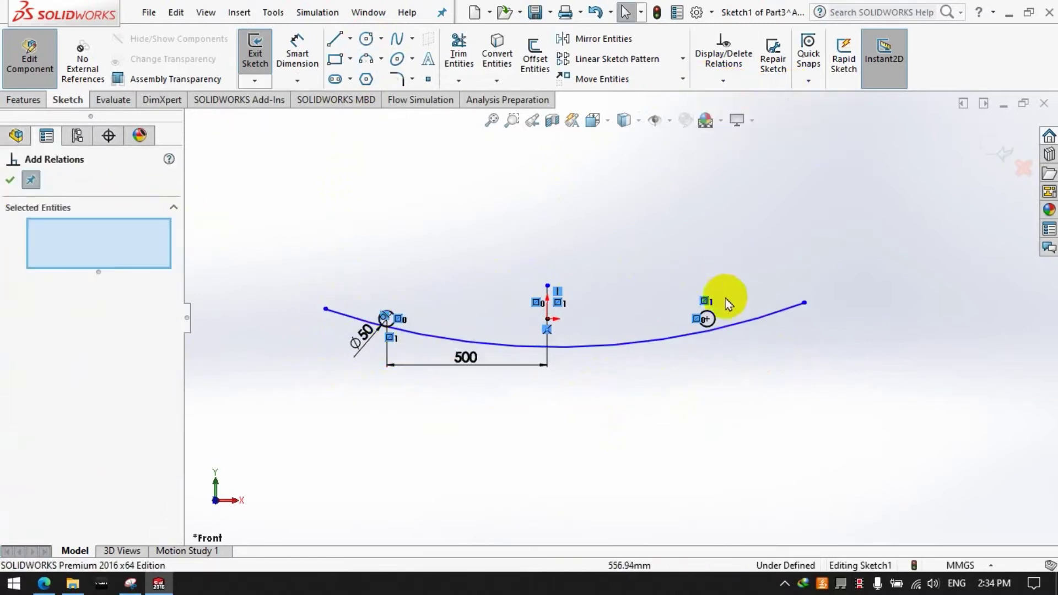
{"action": "left_click", "coordinate": [718, 323]}
{"action": "left_click", "coordinate": [628, 342]}
{"action": "left_click", "coordinate": [15, 448]}
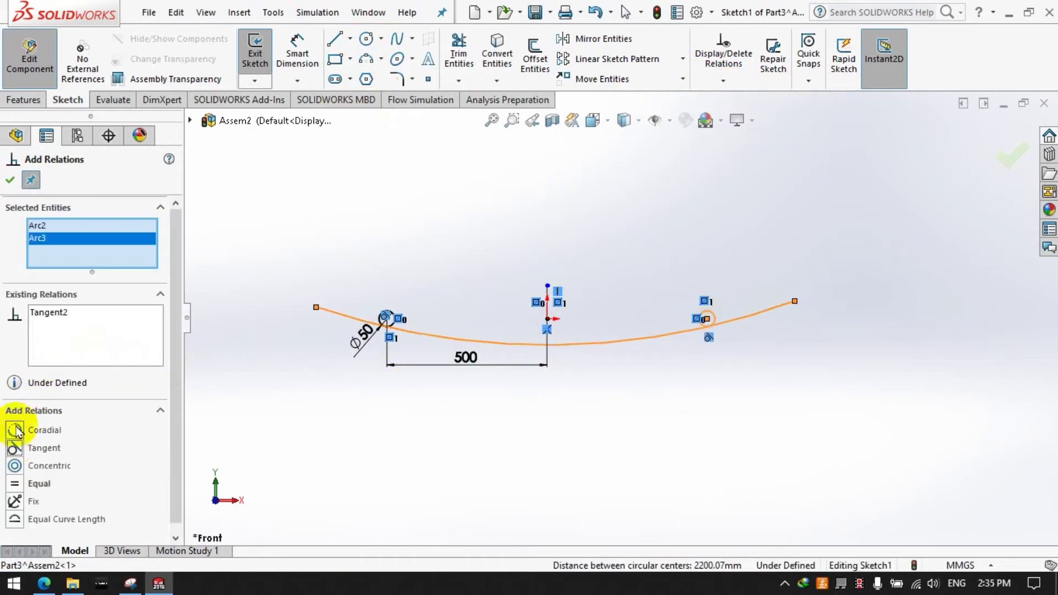
{"action": "left_click", "coordinate": [10, 181]}
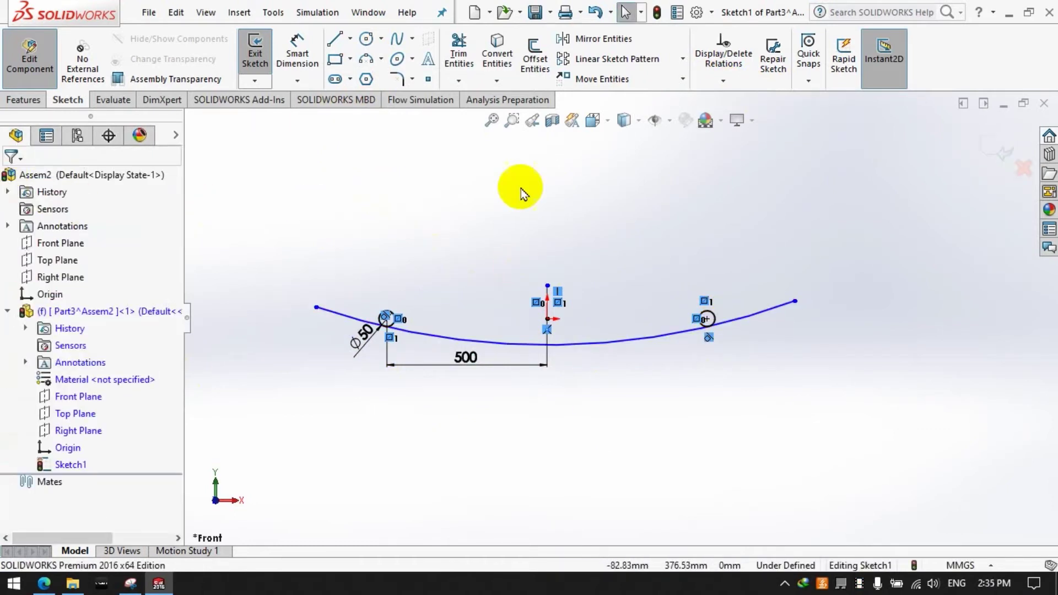
{"action": "left_click", "coordinate": [297, 56]}
Step: Place a point at the curve's lowest spot, 100 mm below the circle centres
{"action": "left_click", "coordinate": [547, 330]}
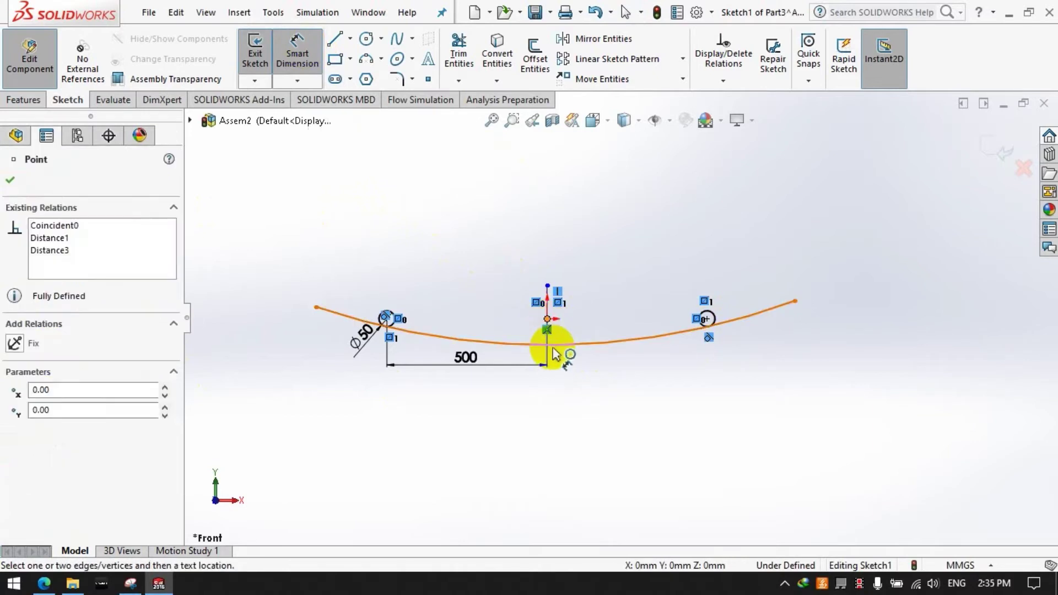
{"action": "left_click", "coordinate": [298, 55]}
{"action": "left_click", "coordinate": [427, 79]}
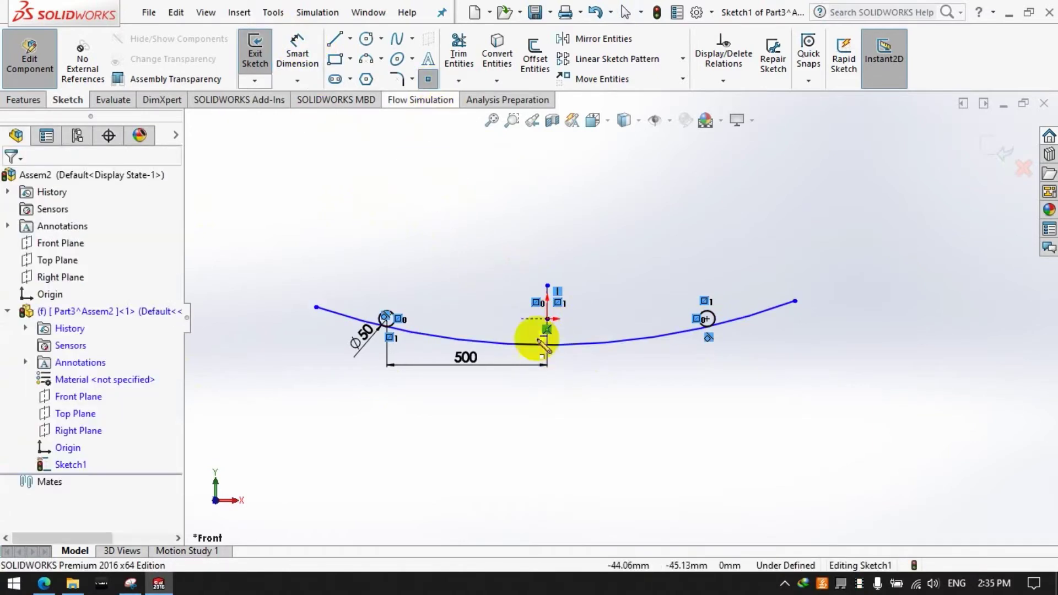
{"action": "left_click", "coordinate": [555, 346]}
{"action": "left_click", "coordinate": [297, 55]}
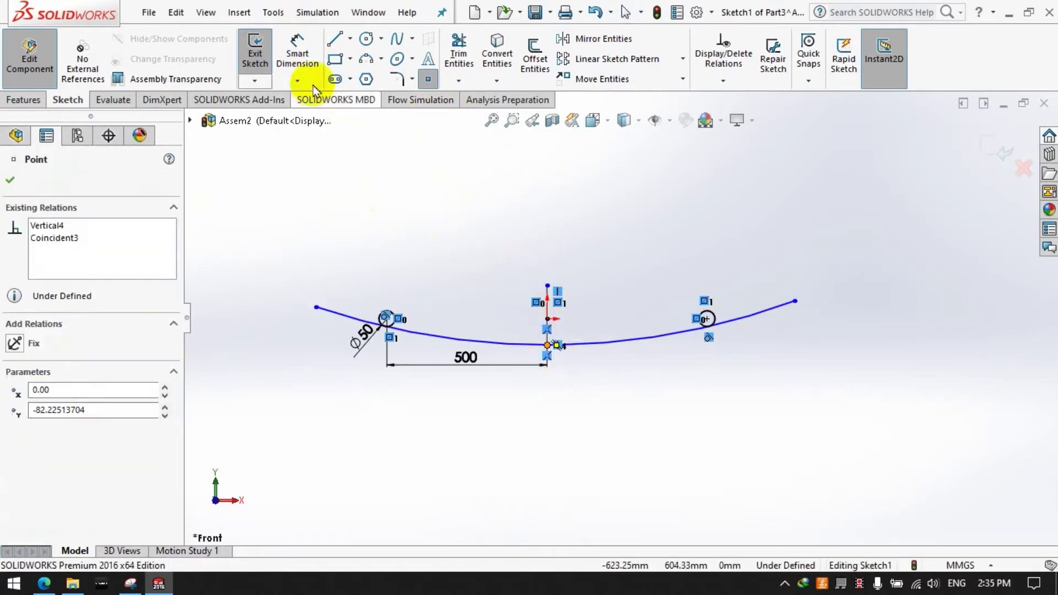
{"action": "left_click", "coordinate": [547, 319]}
{"action": "left_click", "coordinate": [547, 345]}
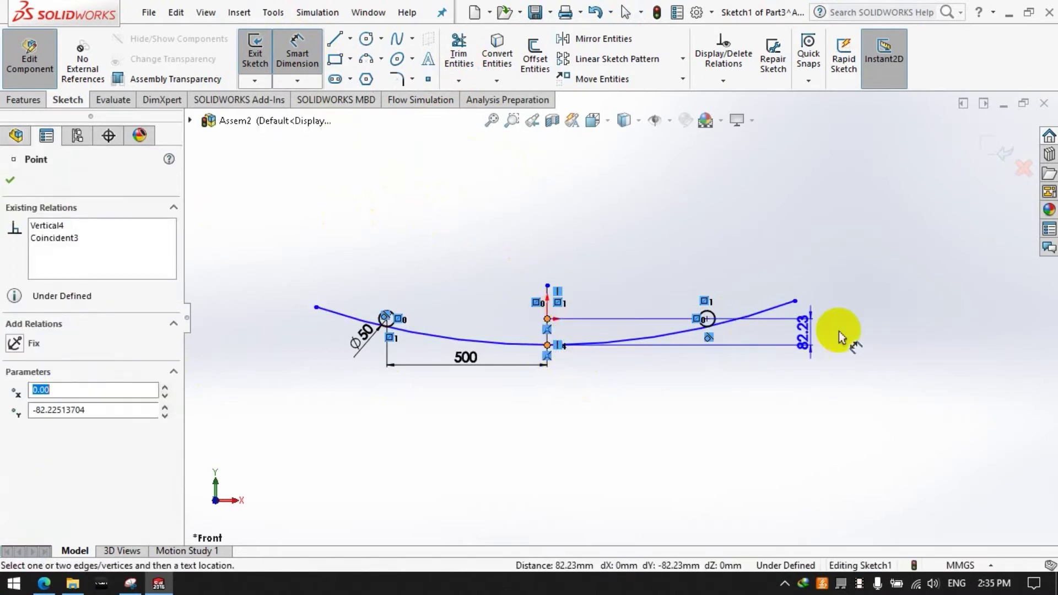
{"action": "left_click", "coordinate": [869, 330]}
{"action": "type", "text": "100"}
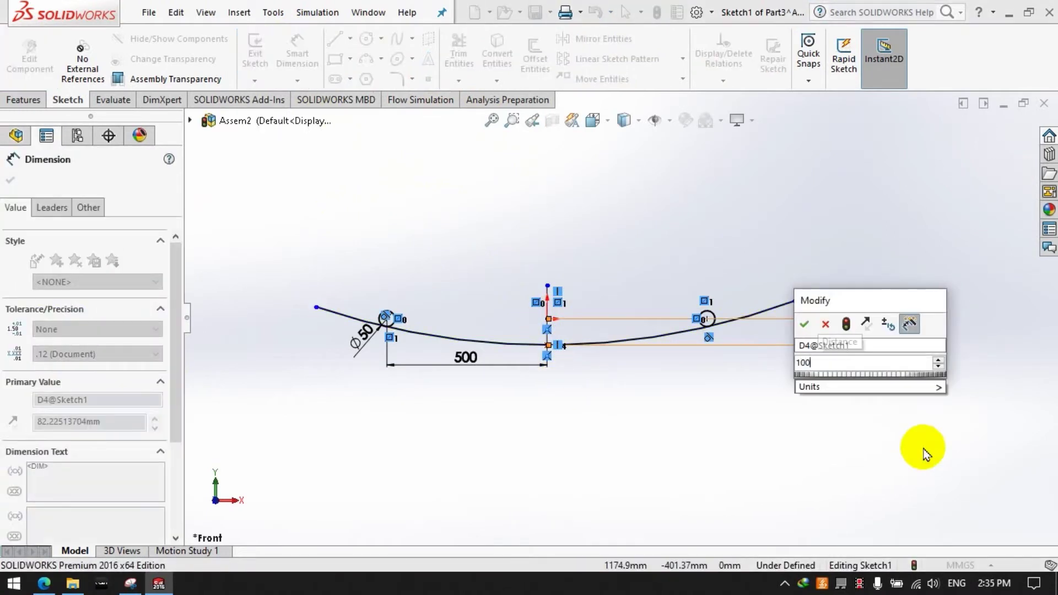
{"action": "key", "text": "Return"}
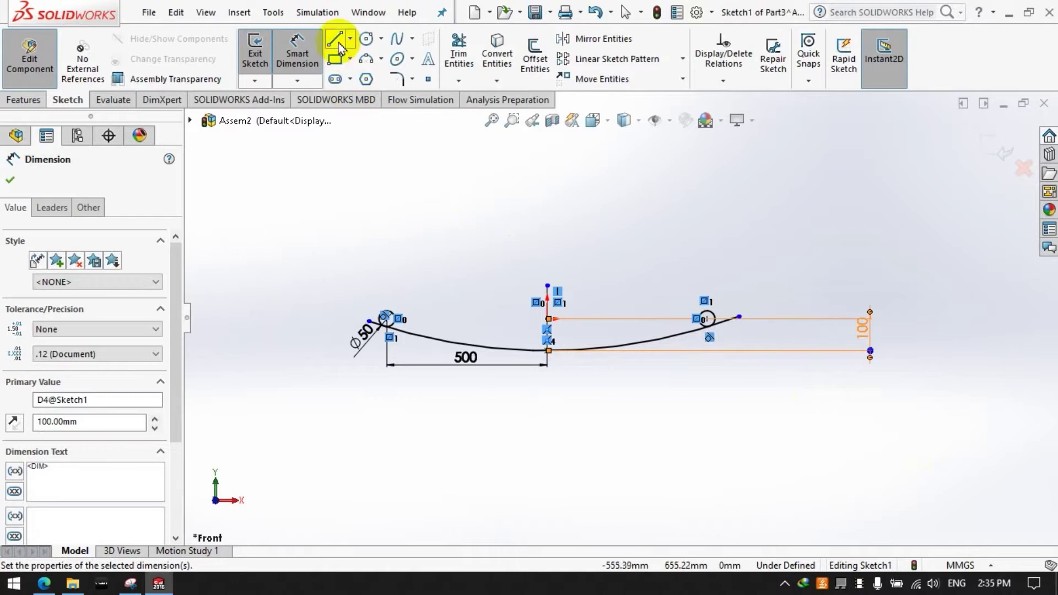
Step: Draw construction lines from both eye centres to the curve's lowest point
{"action": "left_click", "coordinate": [335, 39]}
{"action": "left_click", "coordinate": [372, 77]}
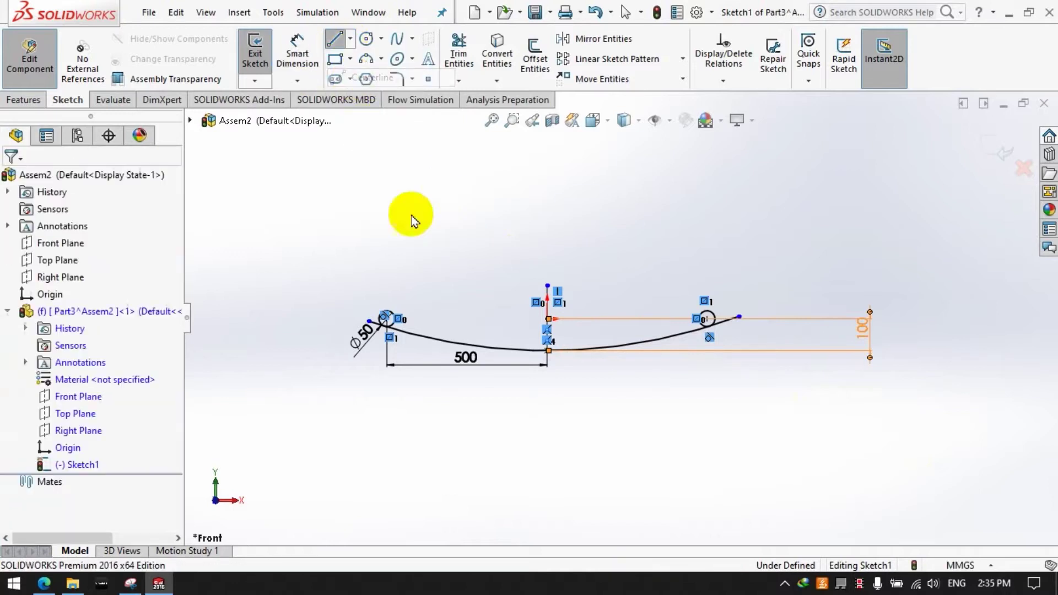
{"action": "left_click", "coordinate": [384, 319]}
{"action": "left_click", "coordinate": [547, 350]}
{"action": "left_click", "coordinate": [707, 318]}
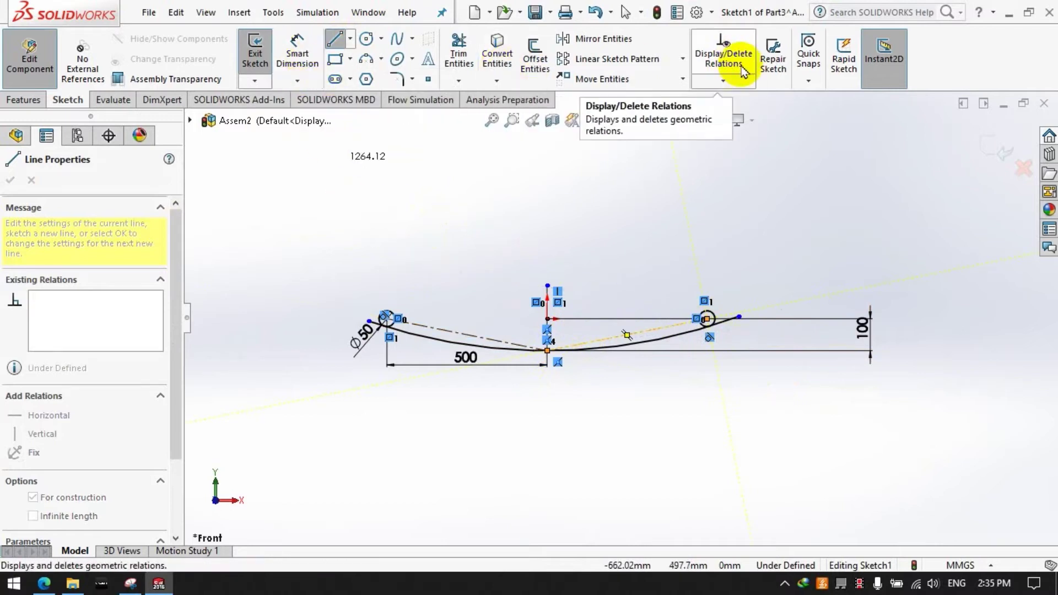
Step: Trim the overlapping excess at the right and left eyes
{"action": "left_click", "coordinate": [459, 55]}
{"action": "scroll", "coordinate": [743, 338], "scroll_direction": "down", "scroll_amount": 3}
{"action": "scroll", "coordinate": [678, 309], "scroll_direction": "down", "scroll_amount": 3}
{"action": "left_click", "coordinate": [678, 309]}
{"action": "scroll", "coordinate": [678, 310], "scroll_direction": "down", "scroll_amount": 1}
{"action": "scroll", "coordinate": [598, 311], "scroll_direction": "up", "scroll_amount": 3}
{"action": "scroll", "coordinate": [378, 290], "scroll_direction": "down", "scroll_amount": 2}
{"action": "scroll", "coordinate": [499, 286], "scroll_direction": "down", "scroll_amount": 3}
{"action": "left_click", "coordinate": [498, 291]}
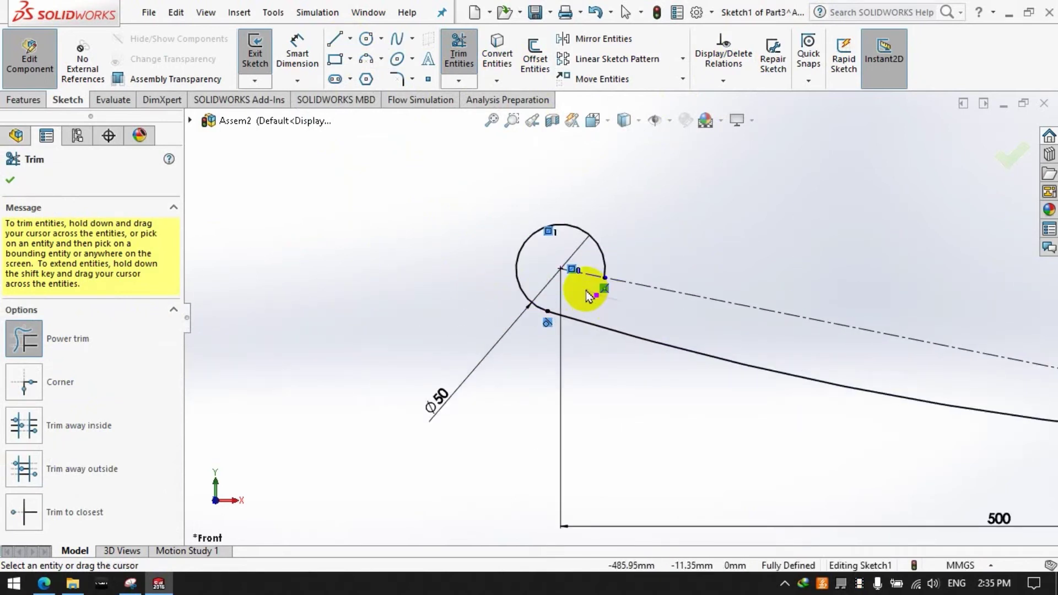
{"action": "scroll", "coordinate": [496, 303], "scroll_direction": "up", "scroll_amount": 5}
{"action": "scroll", "coordinate": [836, 342], "scroll_direction": "down", "scroll_amount": 2}
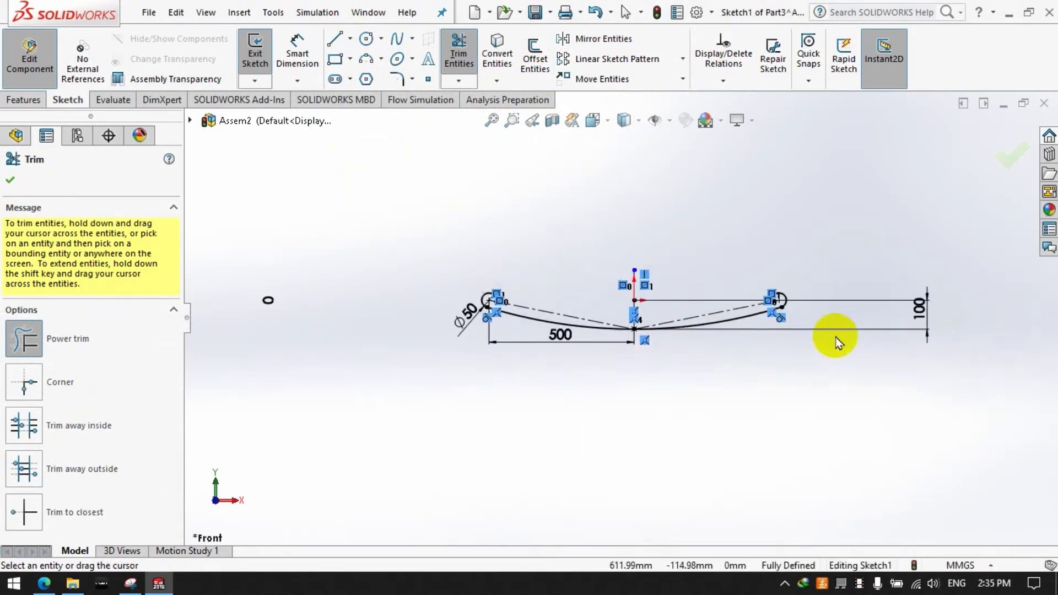
{"action": "left_click", "coordinate": [30, 102]}
{"action": "left_click", "coordinate": [260, 45]}
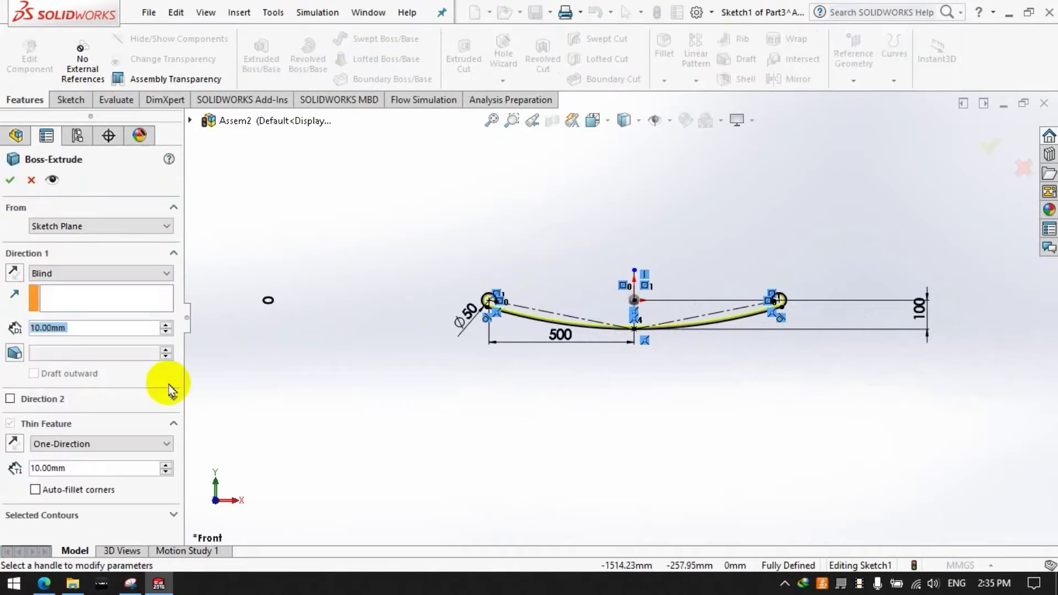
Step: Extrude Sketch1 mid-plane as a thin feature, 40 mm deep and 10 mm thick
{"action": "left_click", "coordinate": [55, 270]}
{"action": "left_click", "coordinate": [47, 329]}
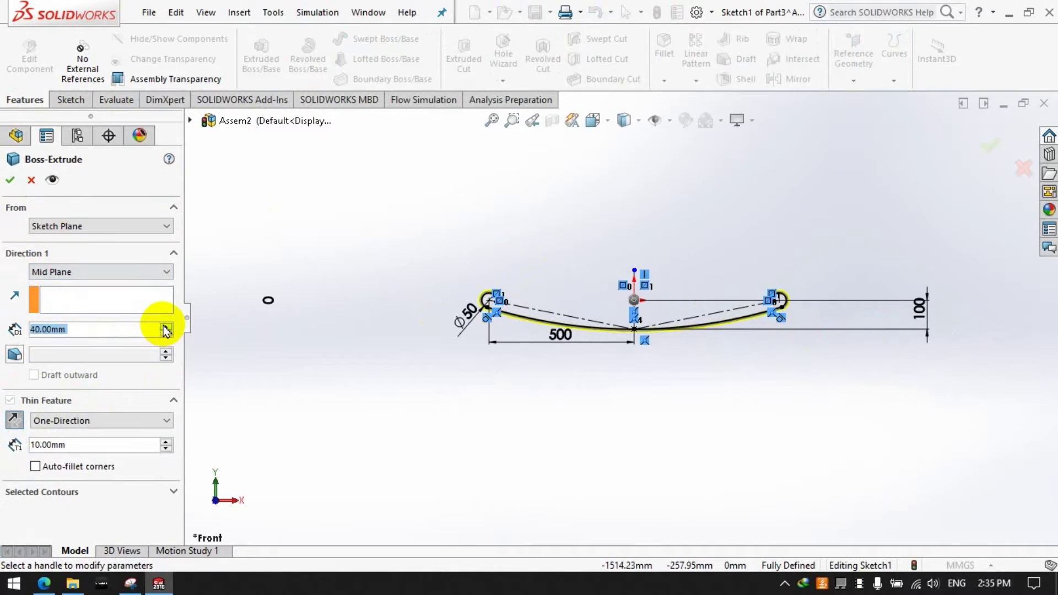
{"action": "left_click", "coordinate": [11, 180]}
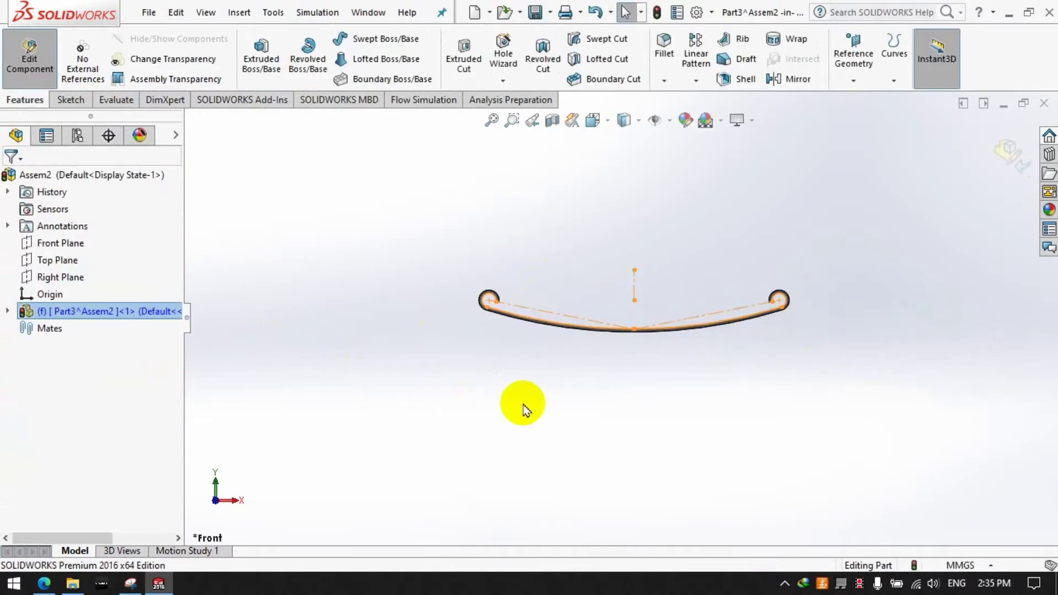
{"action": "scroll", "coordinate": [664, 351], "scroll_direction": "down", "scroll_amount": 3}
{"action": "scroll", "coordinate": [633, 288], "scroll_direction": "down", "scroll_amount": 2}
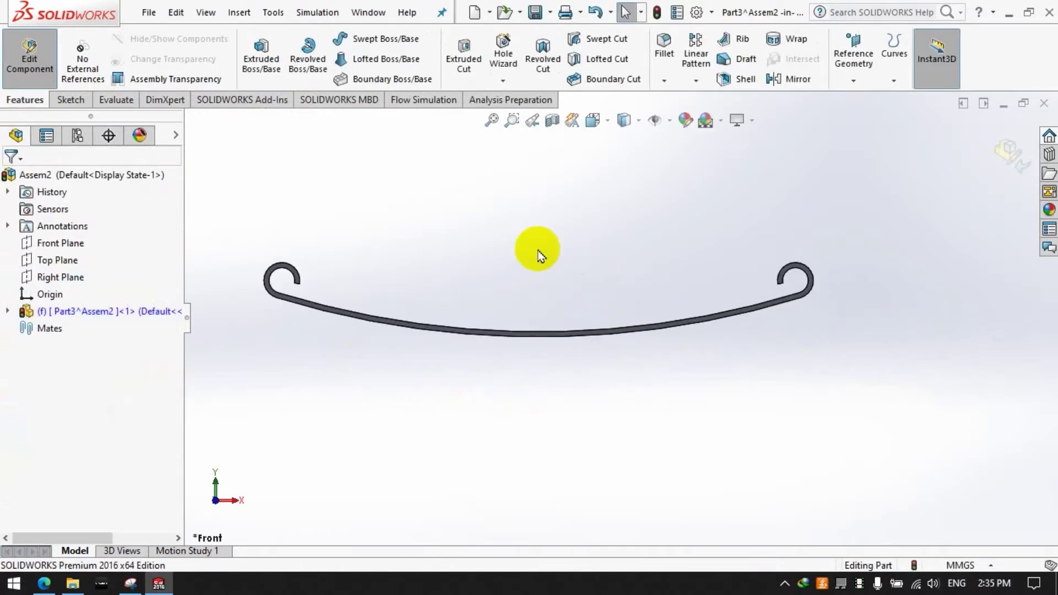
{"action": "left_click", "coordinate": [85, 100]}
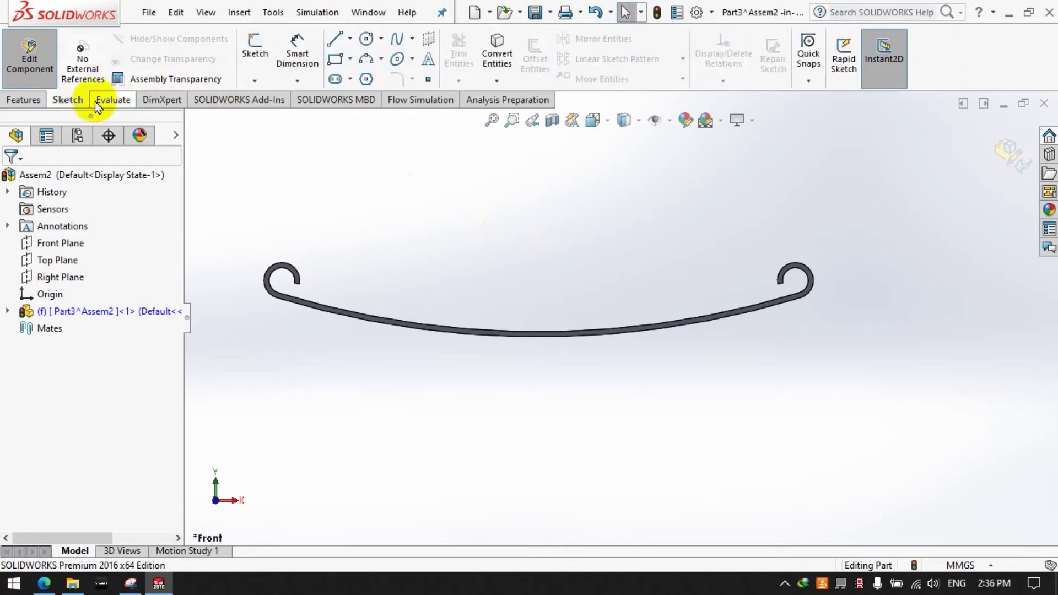
{"action": "left_click", "coordinate": [24, 100]}
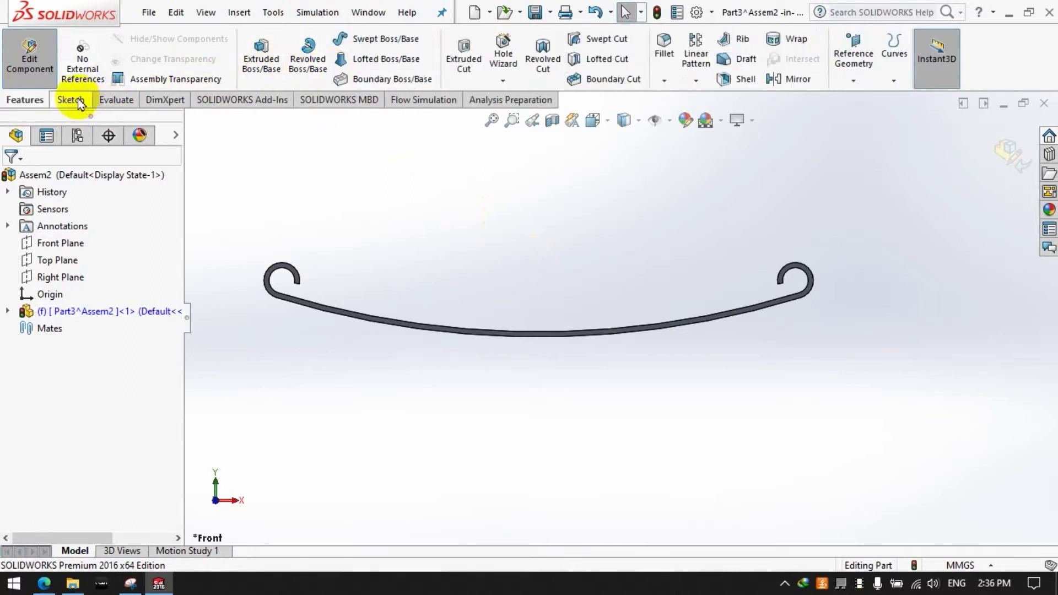
Step: Return to the assembly and insert a new part, Part4
{"action": "left_click", "coordinate": [30, 60]}
{"action": "left_click", "coordinate": [87, 81]}
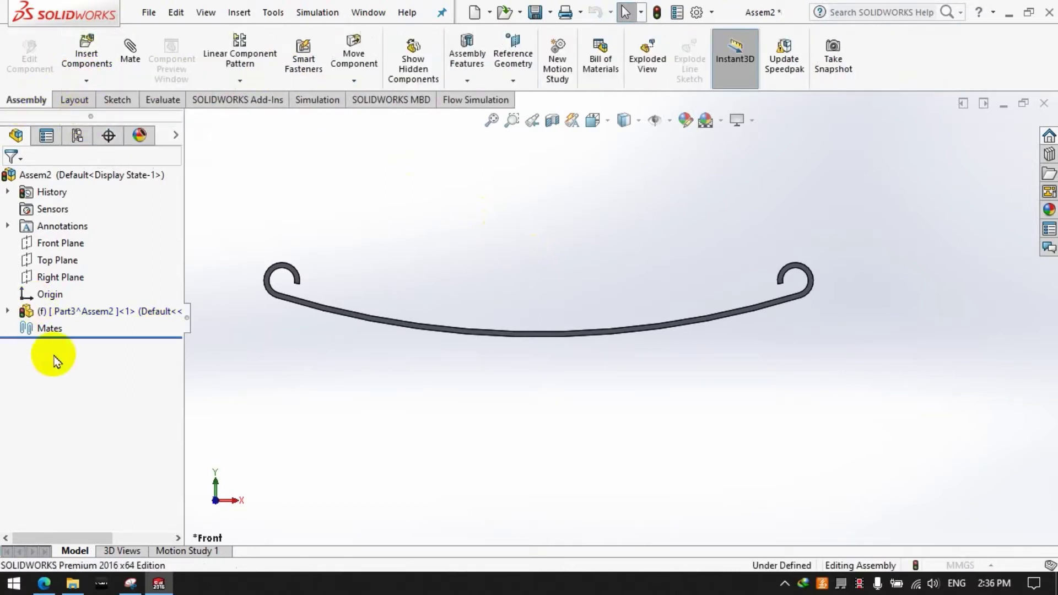
{"action": "left_click", "coordinate": [95, 465]}
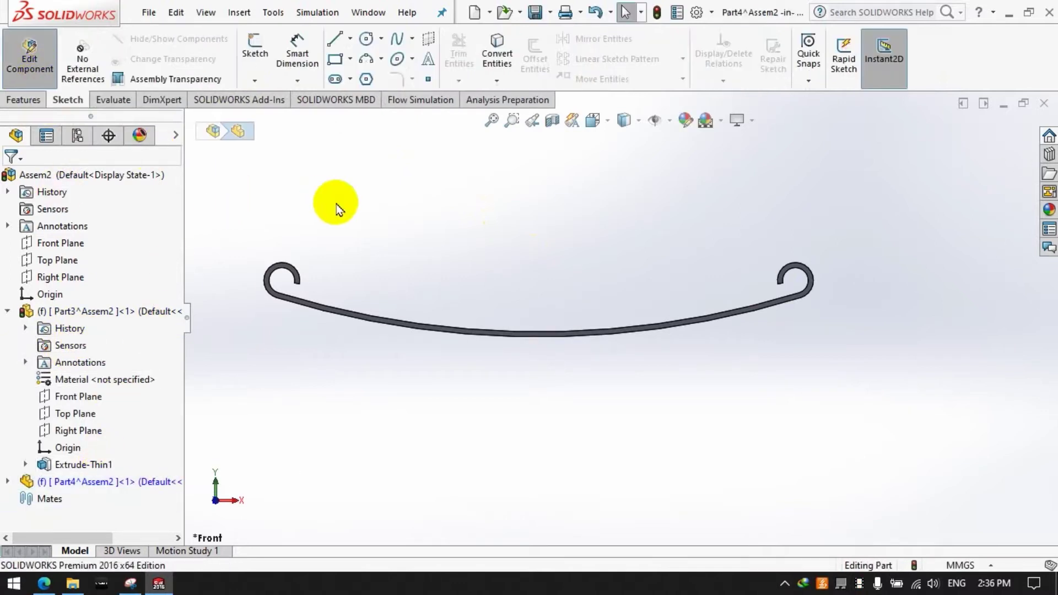
{"action": "left_click", "coordinate": [25, 101]}
{"action": "left_click", "coordinate": [71, 101]}
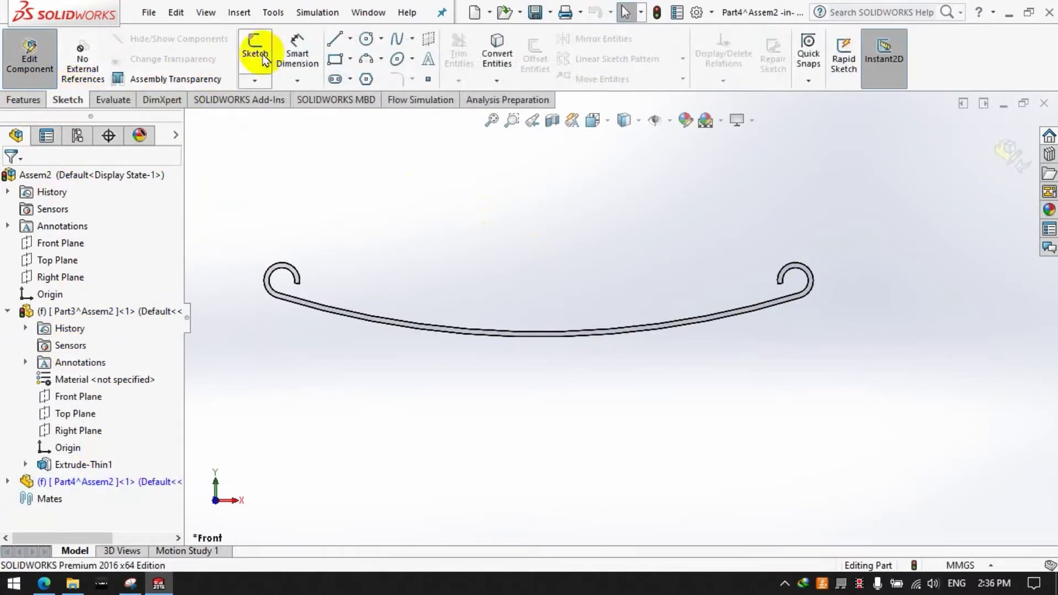
Step: Sketch on Part4's Front Plane and convert the first leaf's bottom edge into it
{"action": "left_click", "coordinate": [494, 345]}
{"action": "left_click", "coordinate": [407, 388]}
{"action": "left_click", "coordinate": [263, 62]}
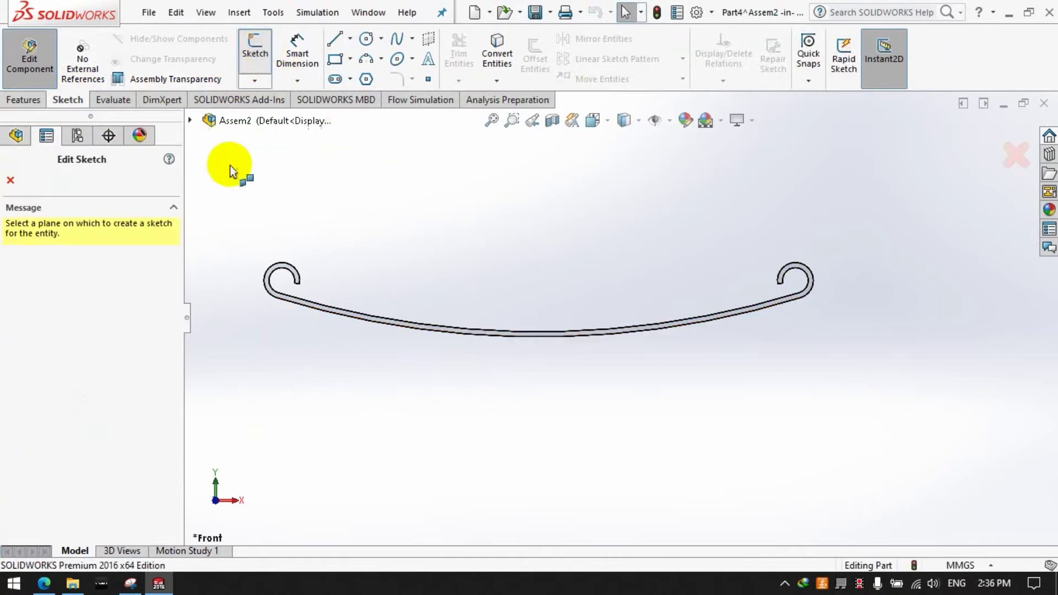
{"action": "left_click", "coordinate": [189, 121]}
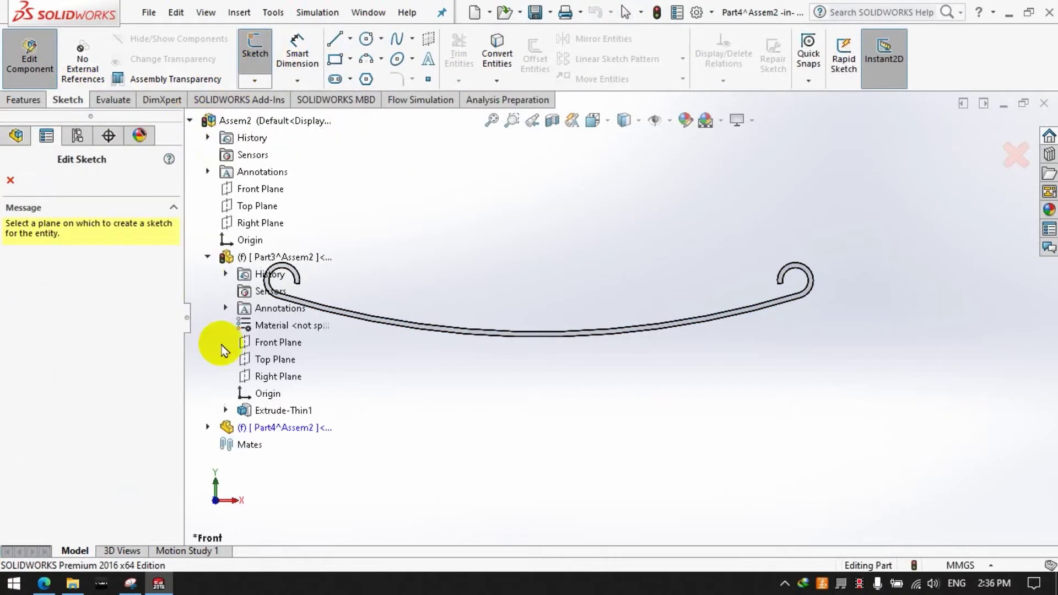
{"action": "left_click", "coordinate": [208, 427]}
{"action": "left_click", "coordinate": [286, 462]}
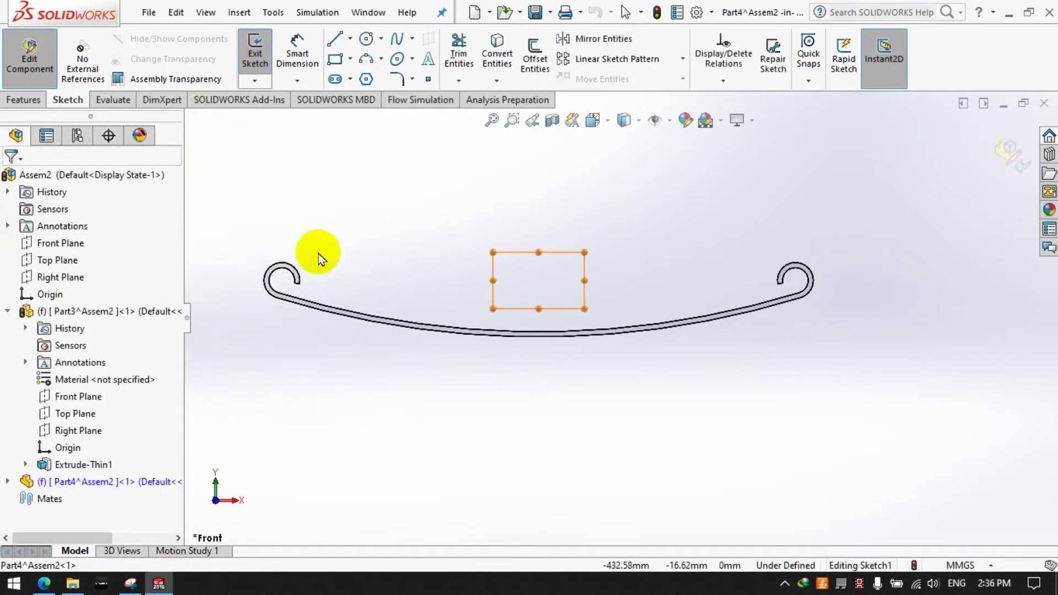
{"action": "left_click", "coordinate": [497, 55]}
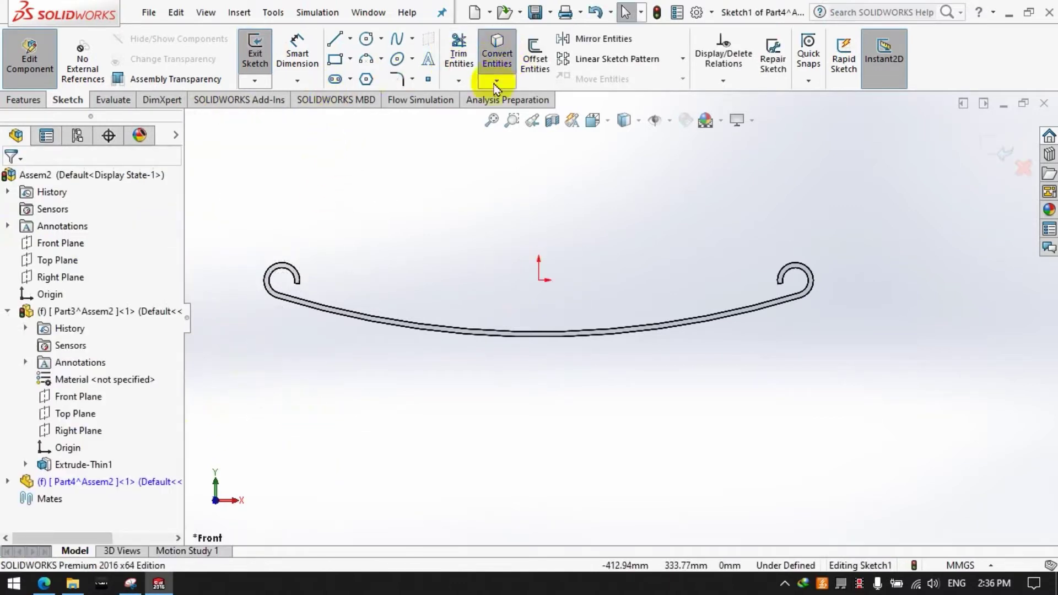
{"action": "left_click", "coordinate": [526, 337]}
{"action": "left_click", "coordinate": [10, 179]}
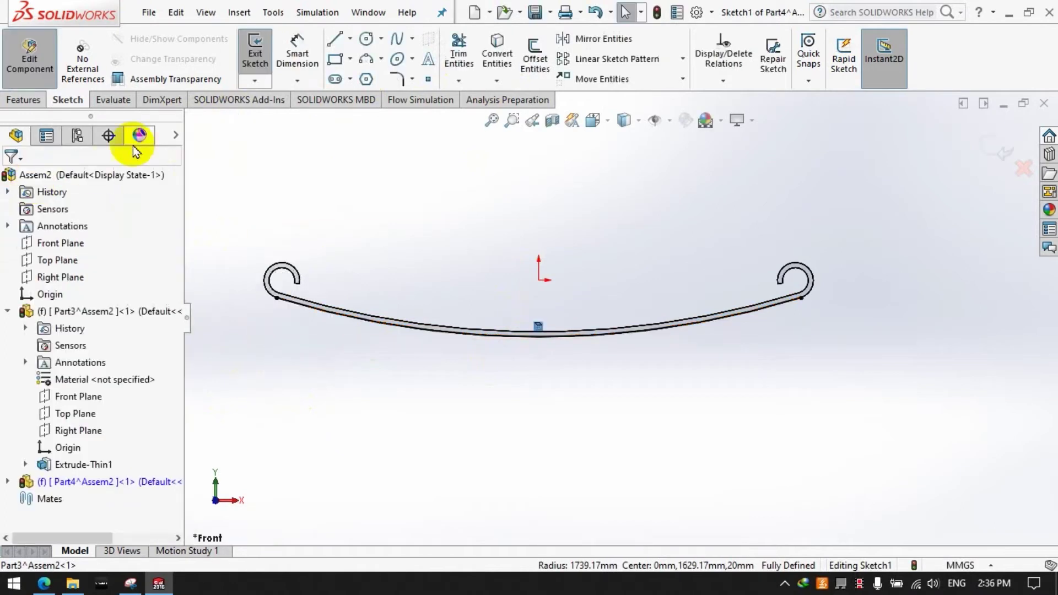
Step: Dimension the copied curve's endpoints 800 mm apart
{"action": "left_click", "coordinate": [800, 299]}
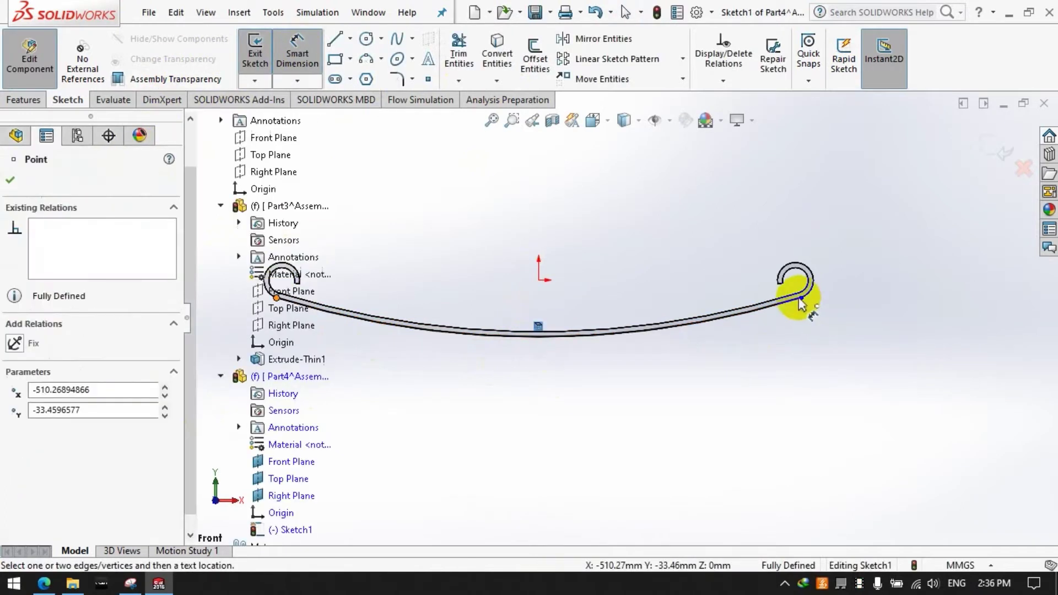
{"action": "scroll", "coordinate": [622, 309], "scroll_direction": "up", "scroll_amount": 3}
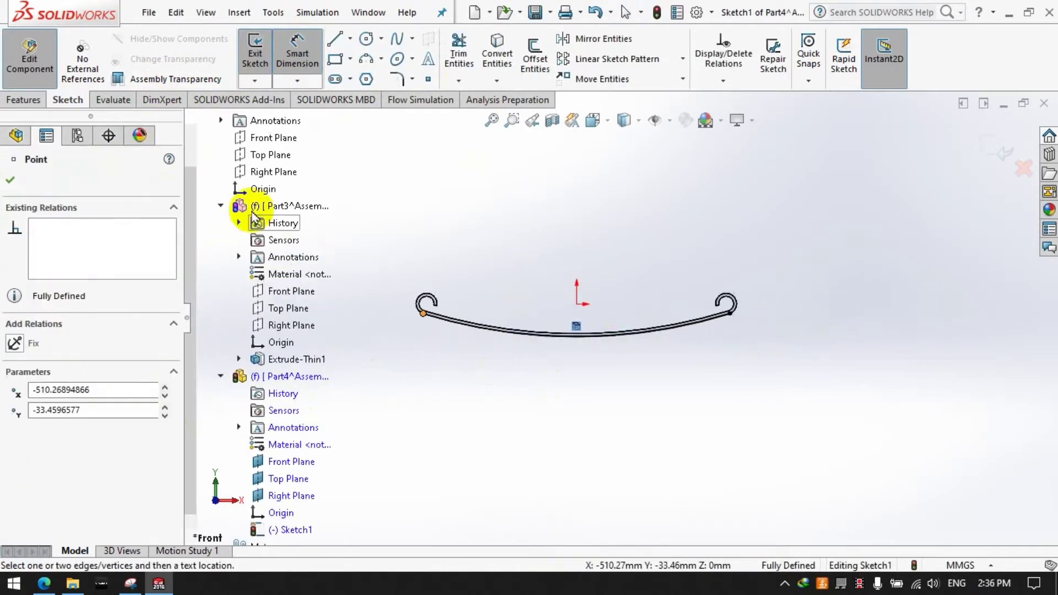
{"action": "left_click", "coordinate": [11, 181]}
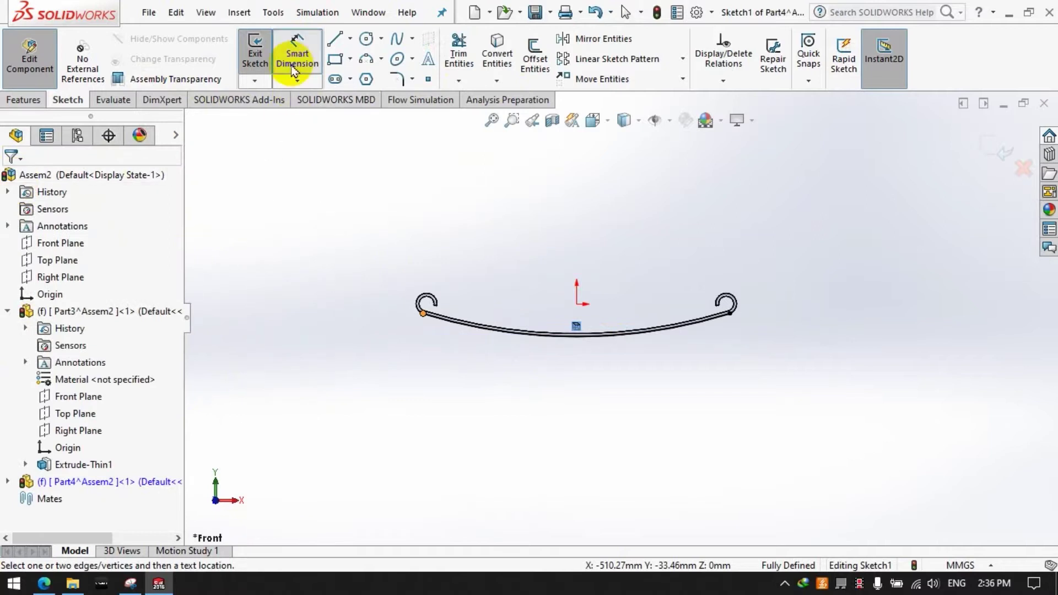
{"action": "left_click", "coordinate": [729, 314]}
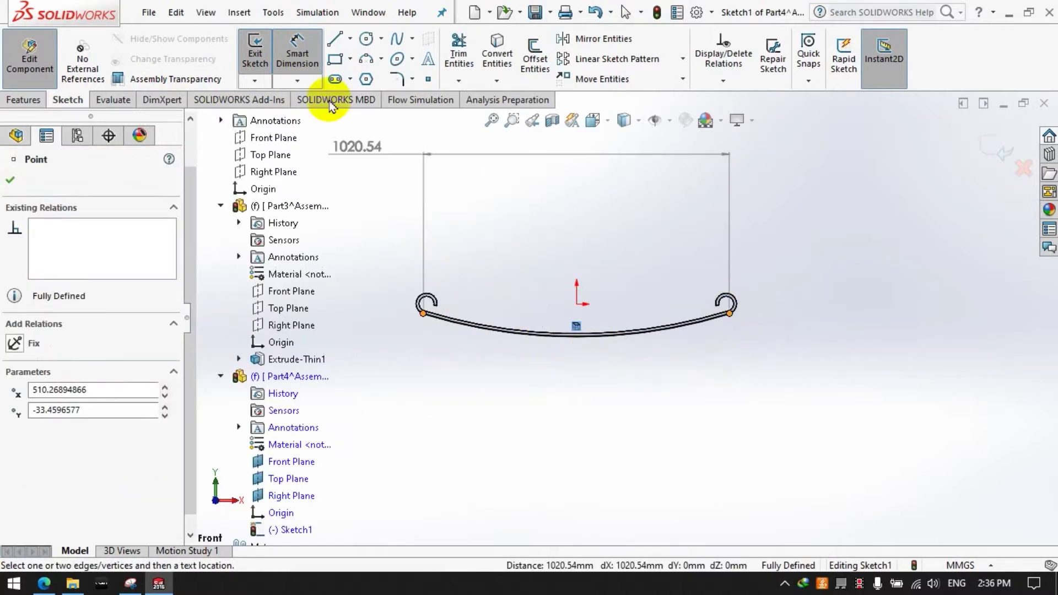
{"action": "key", "text": "Escape"}
{"action": "left_click", "coordinate": [473, 326]}
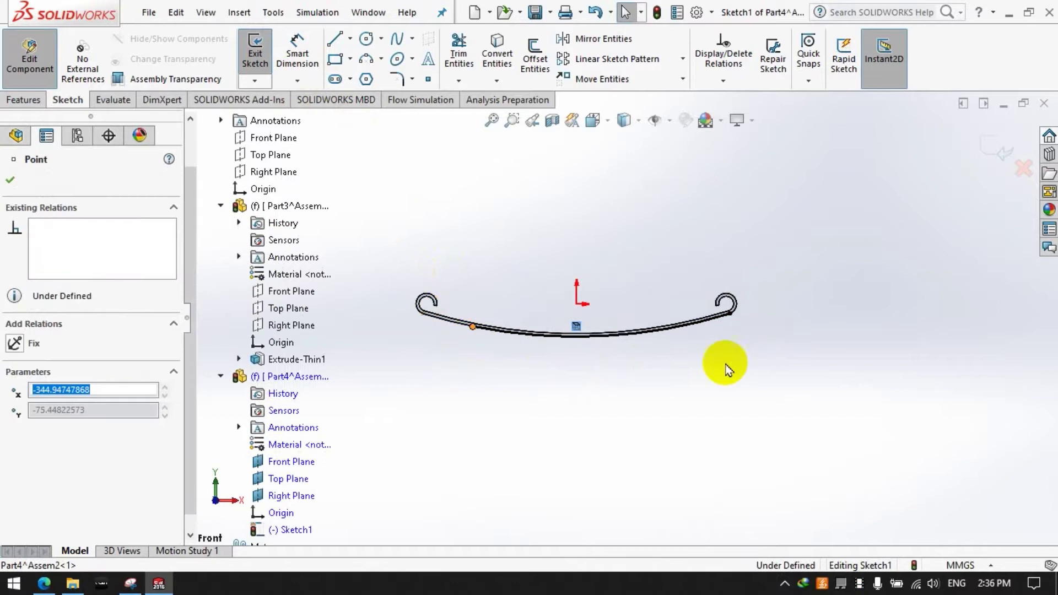
{"action": "left_click", "coordinate": [298, 54]}
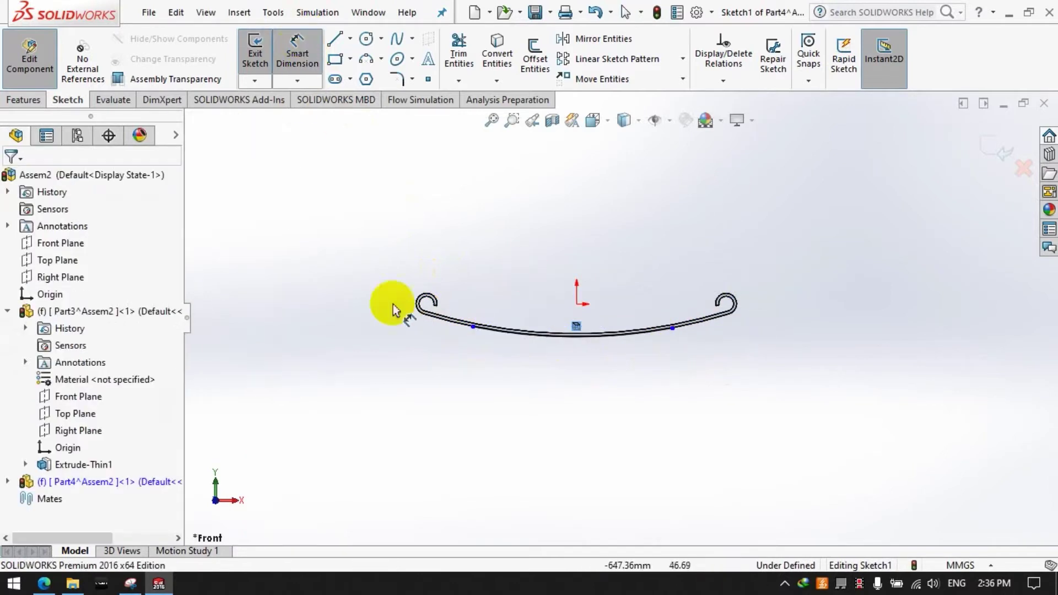
{"action": "left_click", "coordinate": [473, 327]}
{"action": "left_click", "coordinate": [672, 328]}
{"action": "left_click", "coordinate": [634, 383]}
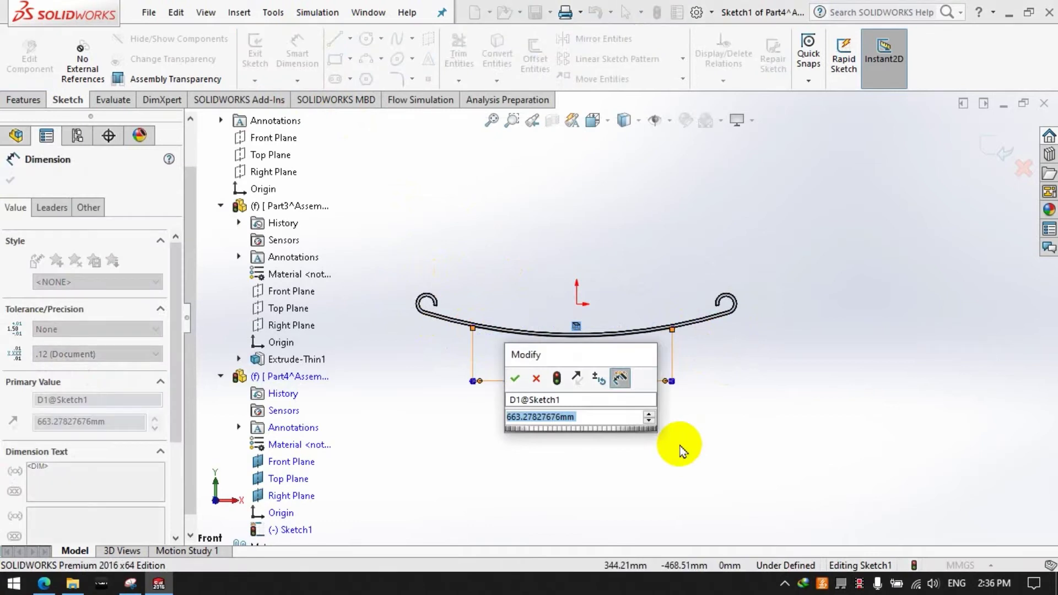
{"action": "type", "text": "800"}
{"action": "key", "text": "Return"}
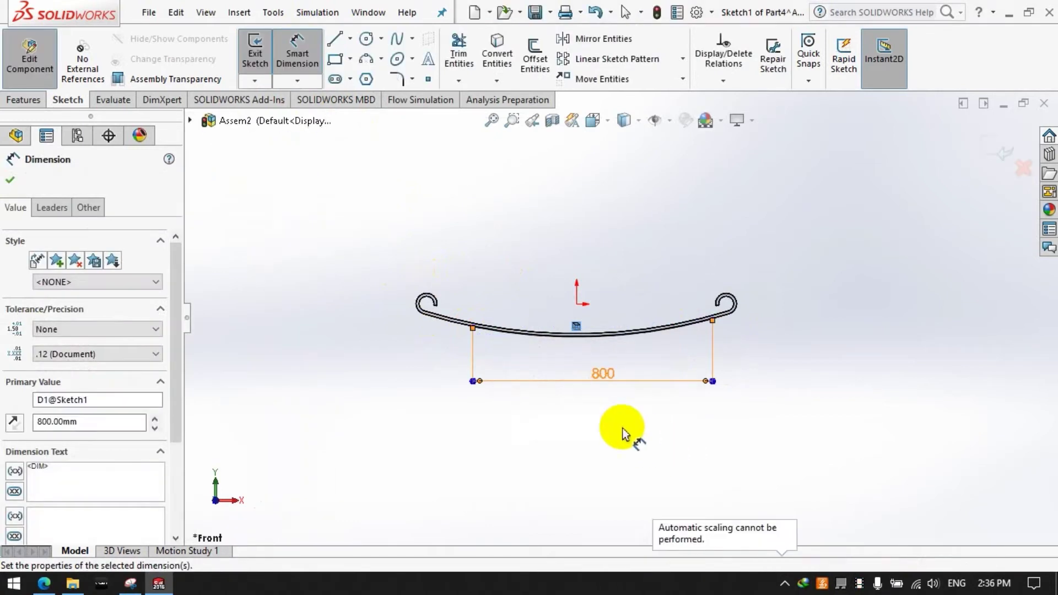
Step: Set the curve's left end 400 mm from the origin
{"action": "left_click", "coordinate": [472, 326]}
{"action": "left_click", "coordinate": [576, 304]}
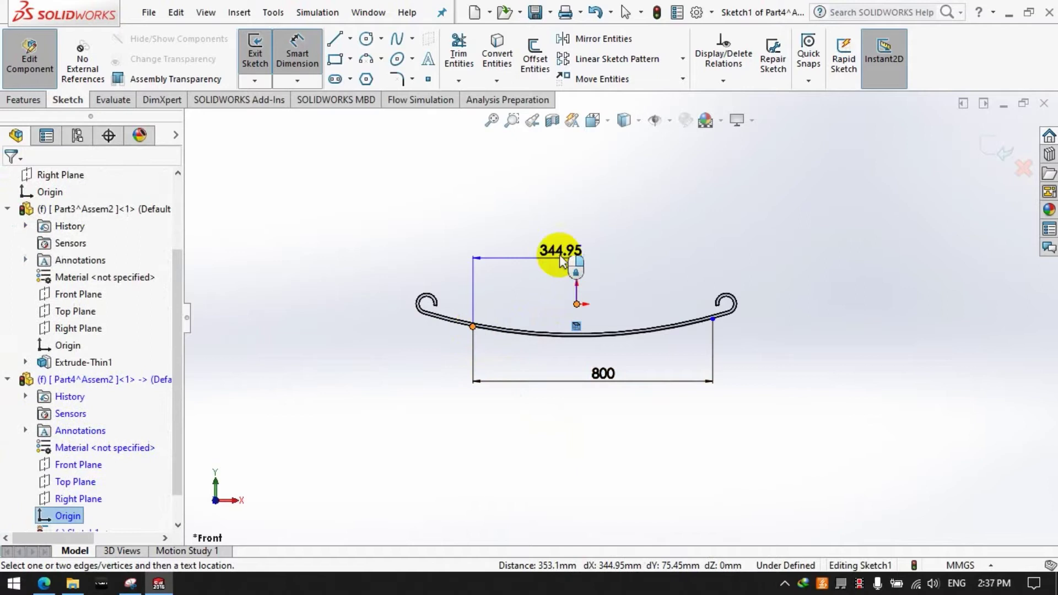
{"action": "left_click", "coordinate": [551, 226]}
{"action": "type", "text": "400"}
{"action": "key", "text": "Return"}
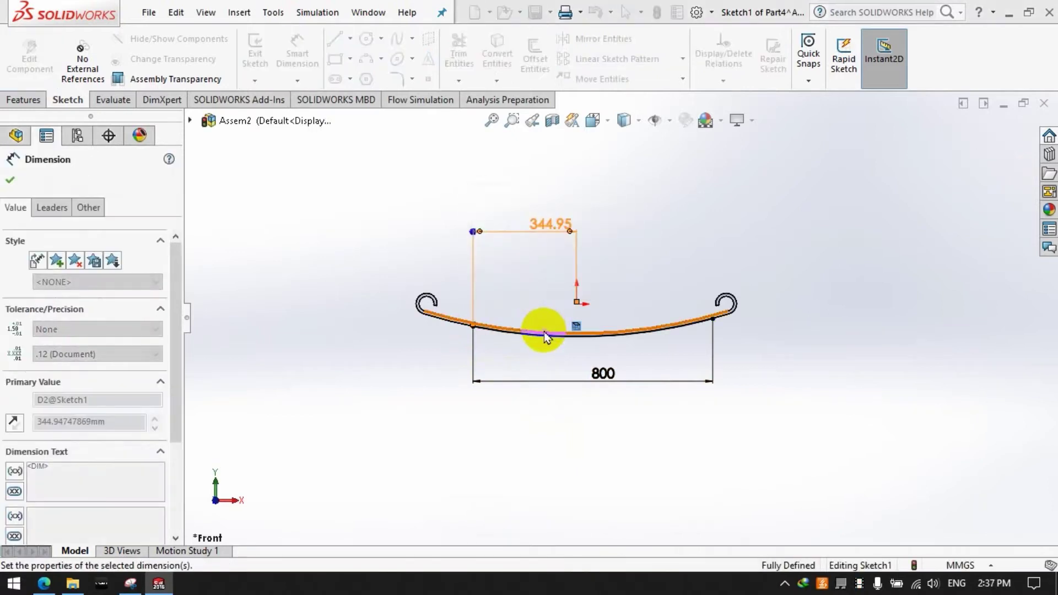
{"action": "left_click", "coordinate": [567, 461]}
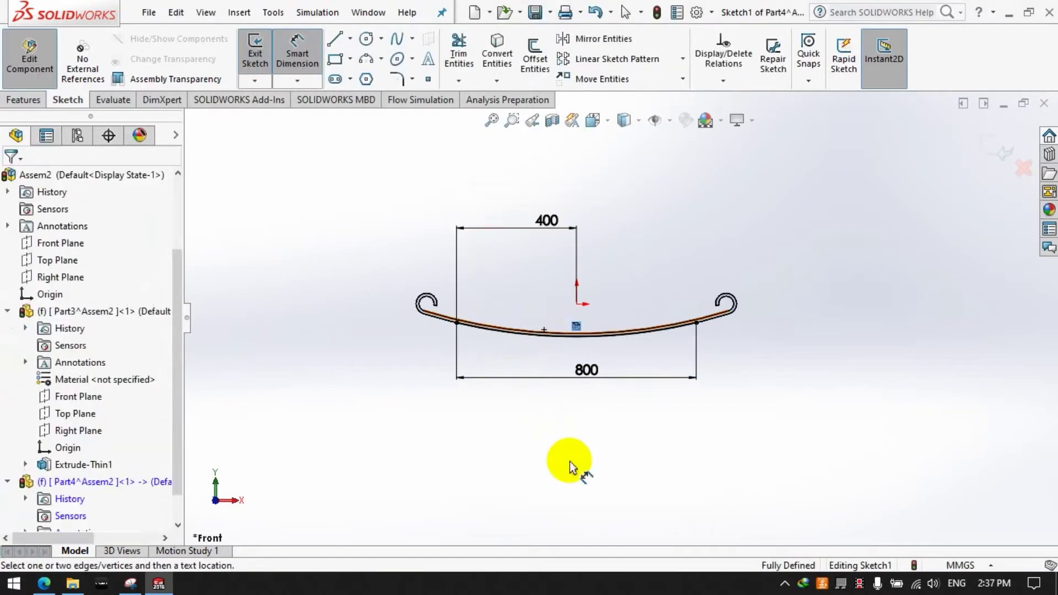
{"action": "left_click", "coordinate": [23, 100]}
{"action": "left_click", "coordinate": [261, 55]}
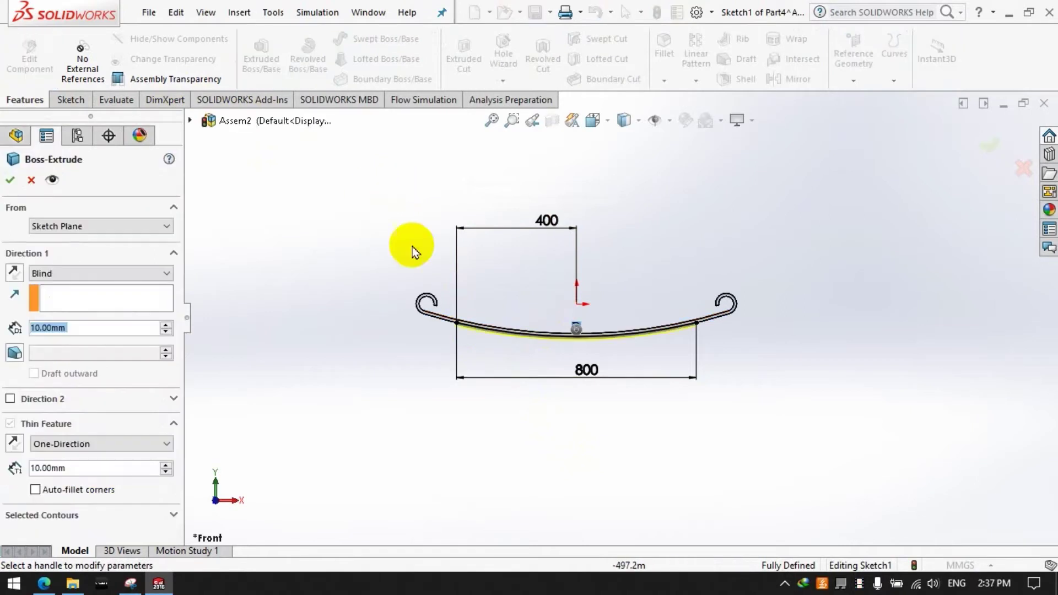
Step: Extrude the second leaf sketch 40 mm mid-plane as a 10 mm thin body
{"action": "scroll", "coordinate": [543, 343], "scroll_direction": "down", "scroll_amount": 1}
{"action": "scroll", "coordinate": [713, 282], "scroll_direction": "down", "scroll_amount": 1}
{"action": "scroll", "coordinate": [712, 282], "scroll_direction": "down", "scroll_amount": 2}
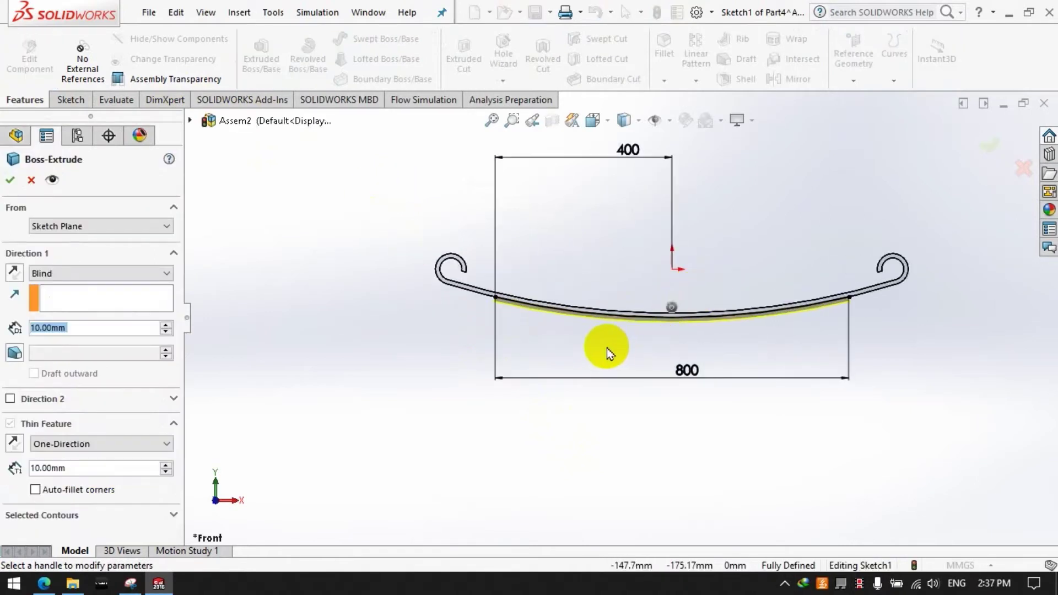
{"action": "scroll", "coordinate": [603, 349], "scroll_direction": "up", "scroll_amount": 2}
{"action": "scroll", "coordinate": [730, 243], "scroll_direction": "down", "scroll_amount": 2}
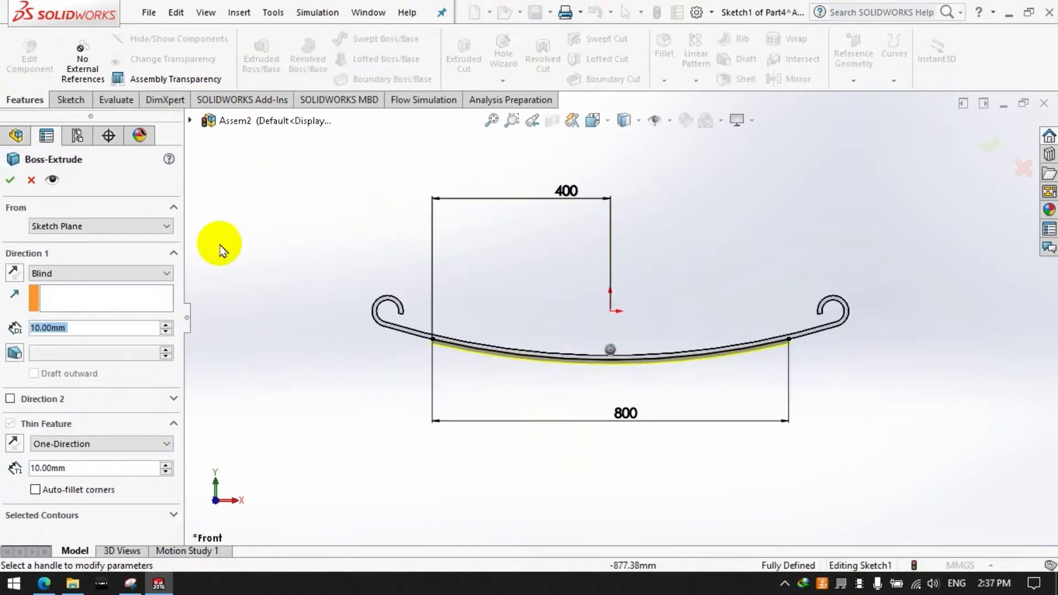
{"action": "left_click", "coordinate": [99, 274]}
{"action": "left_click", "coordinate": [66, 338]}
{"action": "type", "text": "40"}
{"action": "key", "text": "Return"}
{"action": "left_click", "coordinate": [10, 180]}
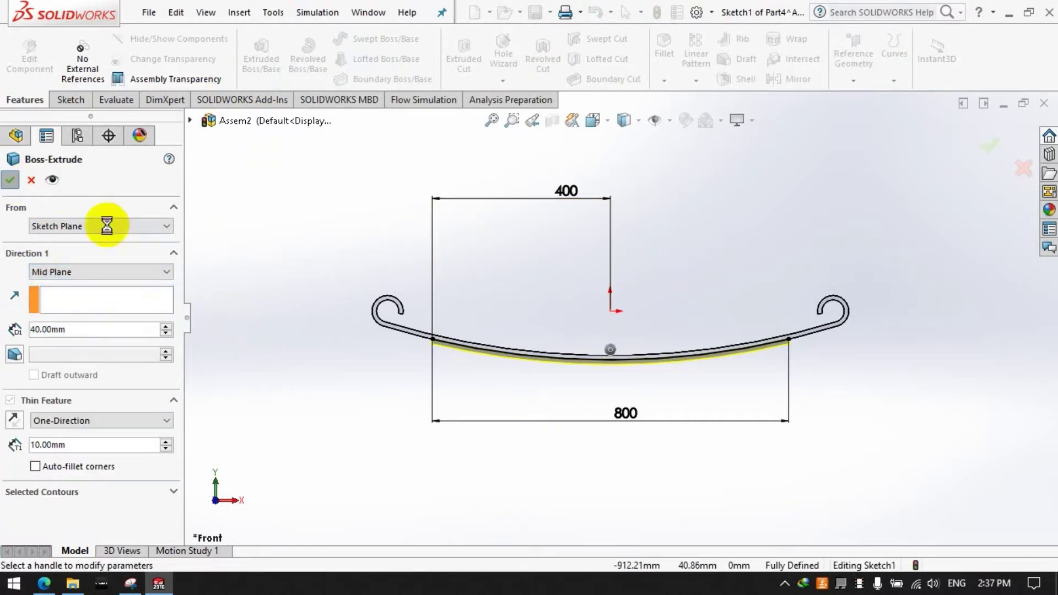
{"action": "left_click", "coordinate": [270, 289]}
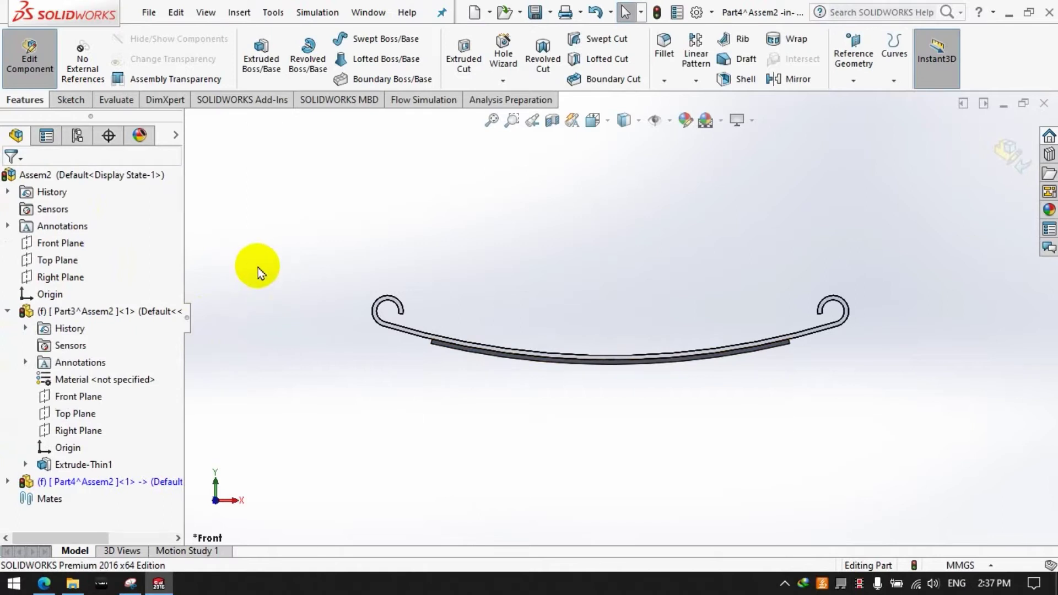
Step: Return to the assembly and insert a new empty part, Part5, on the Top Plane
{"action": "left_click", "coordinate": [33, 71]}
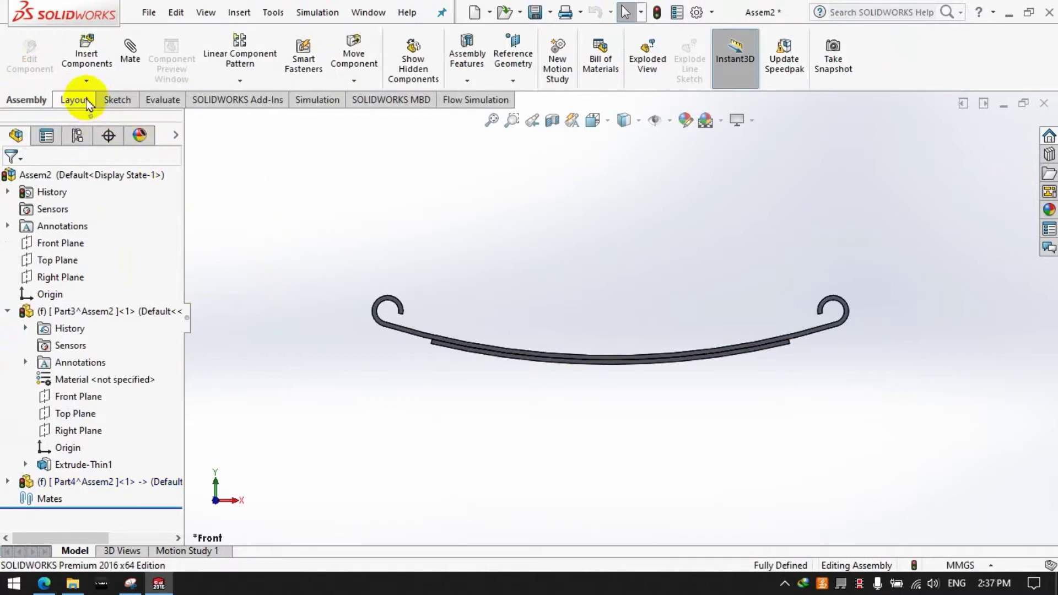
{"action": "left_click", "coordinate": [86, 81]}
{"action": "left_click", "coordinate": [101, 118]}
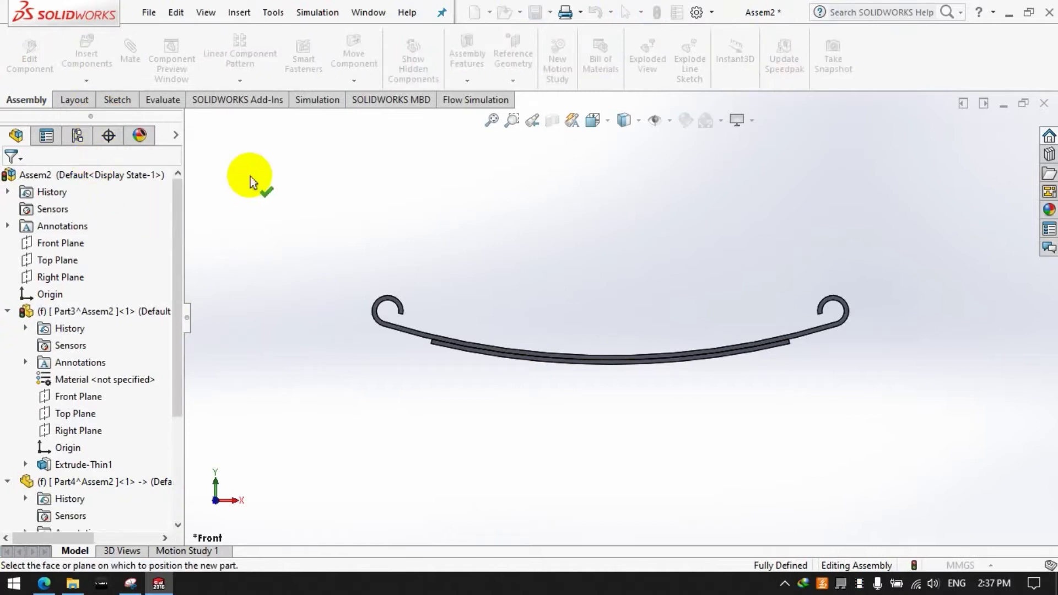
{"action": "left_click", "coordinate": [49, 260]}
{"action": "left_click", "coordinate": [7, 312]}
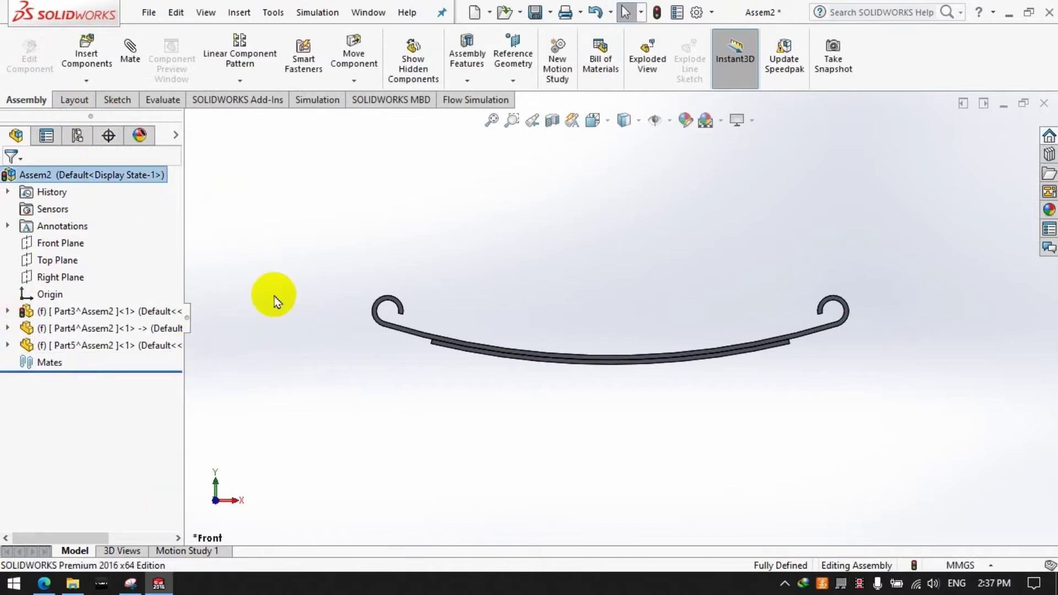
Step: Edit Part5 in place and start a sketch on its Top Plane
{"action": "left_click", "coordinate": [71, 344]}
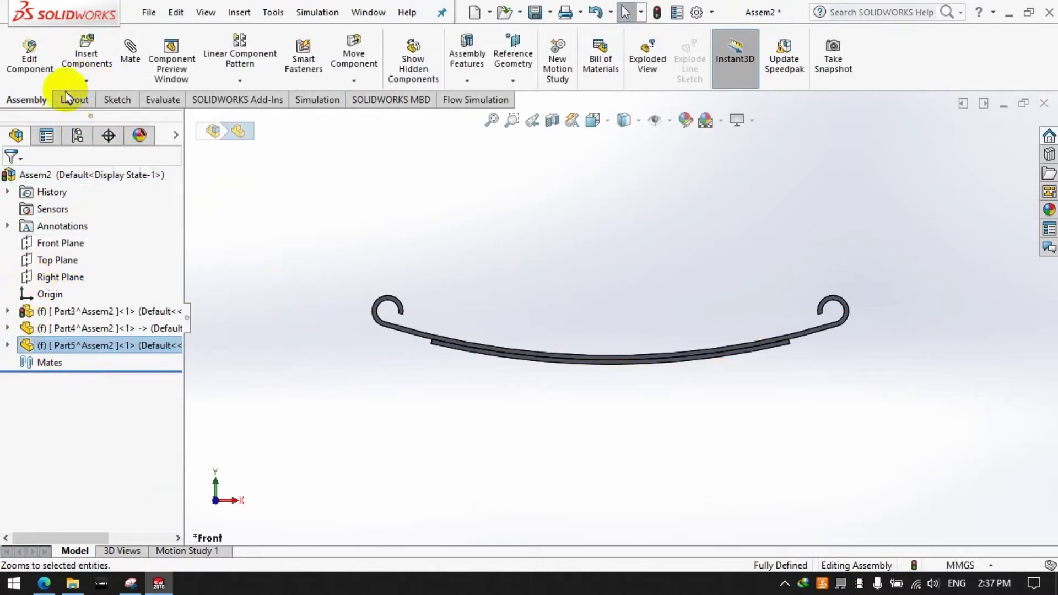
{"action": "left_click", "coordinate": [30, 60]}
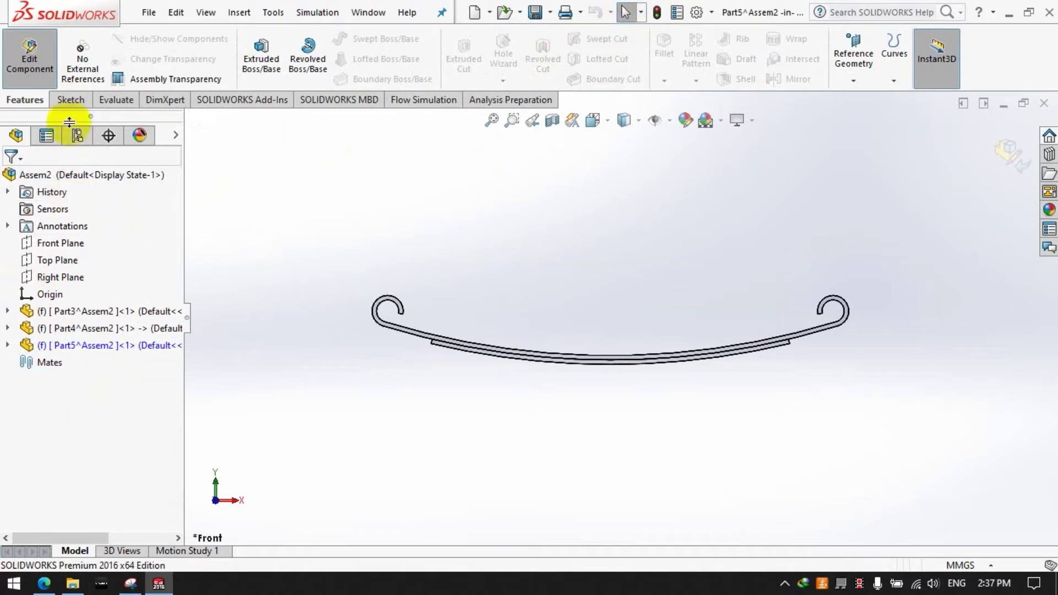
{"action": "left_click", "coordinate": [70, 99]}
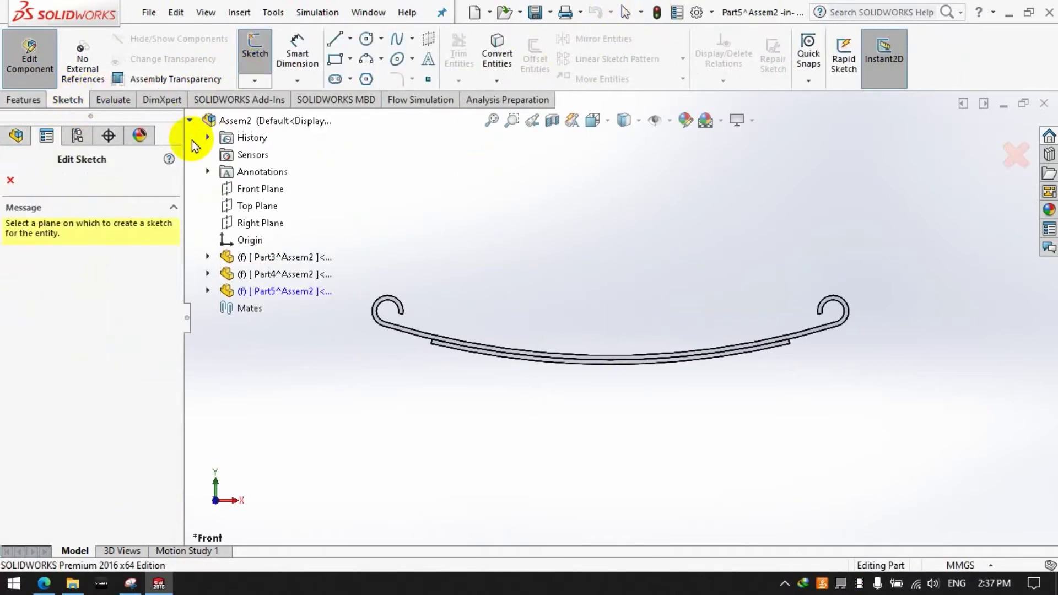
{"action": "left_click", "coordinate": [207, 291]}
{"action": "left_click", "coordinate": [252, 394]}
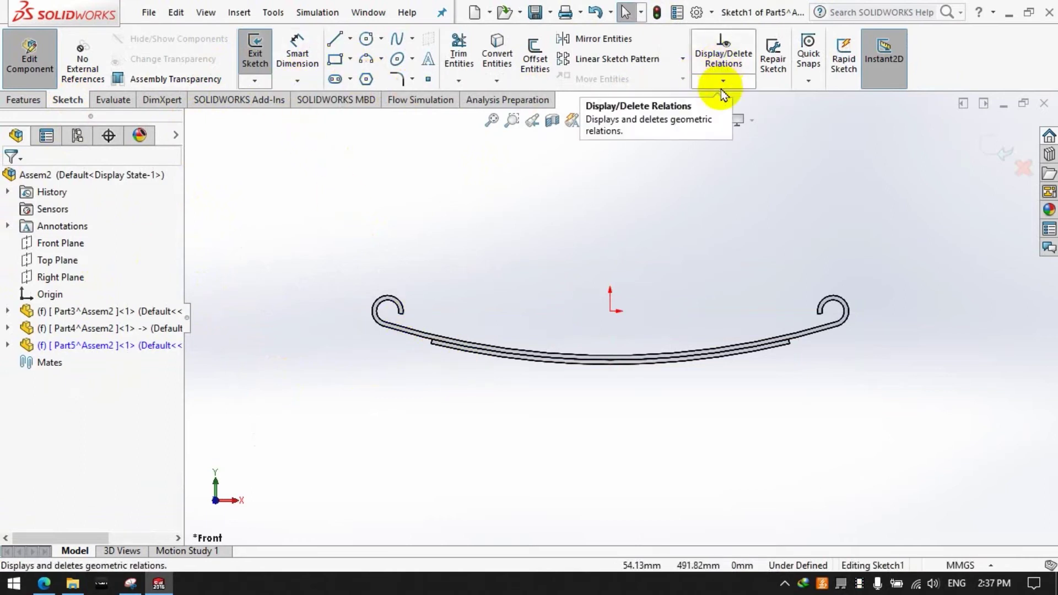
Step: Copy the second leaf's lower edge into the sketch and shorten its left end
{"action": "left_click", "coordinate": [496, 55]}
{"action": "left_click", "coordinate": [521, 368]}
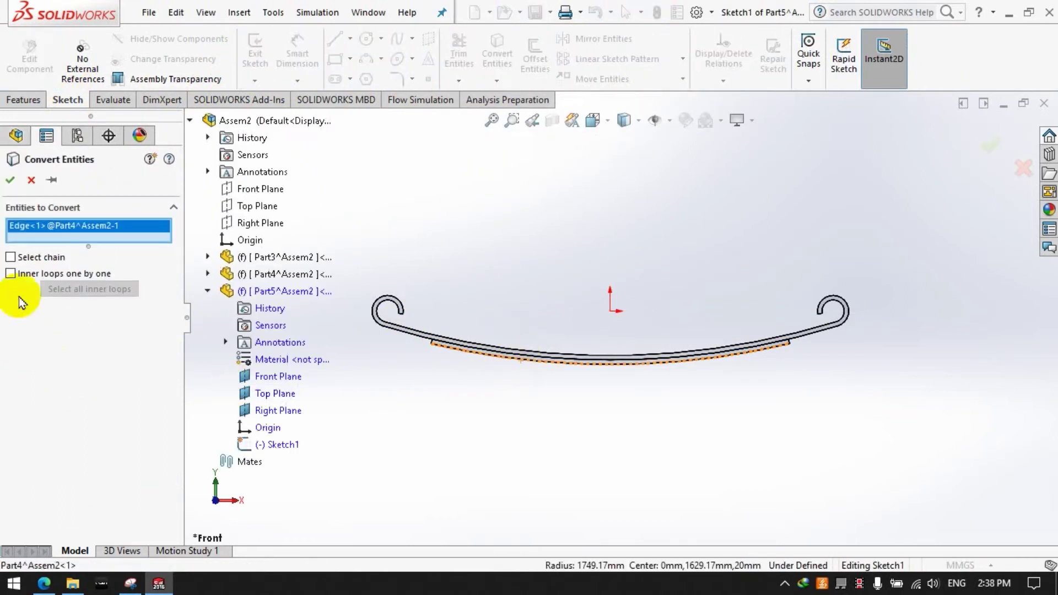
{"action": "left_click", "coordinate": [10, 180]}
{"action": "left_click_drag", "start_coordinate": [433, 350], "coordinate": [472, 355]}
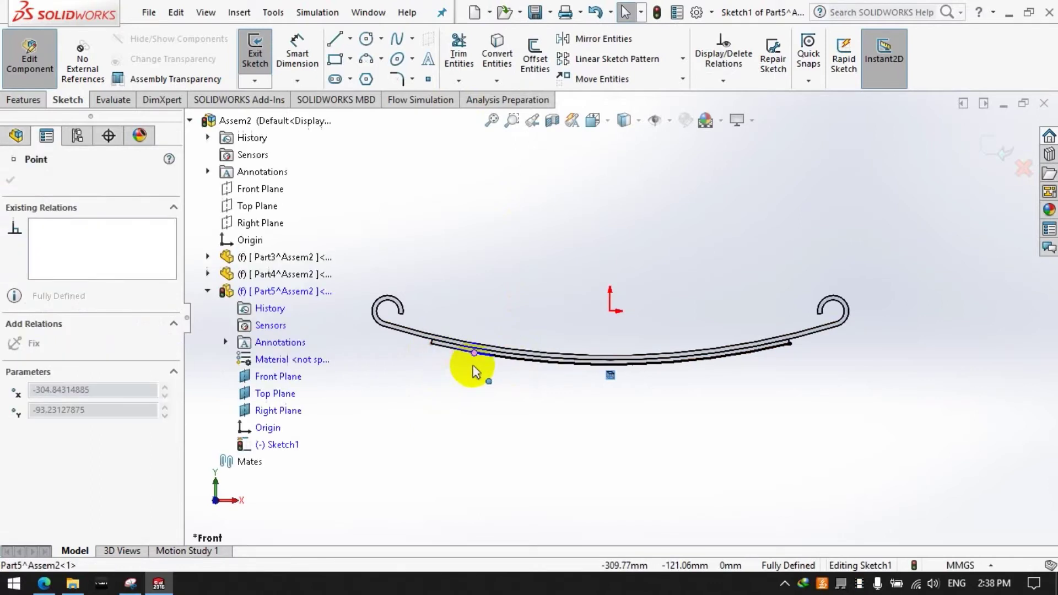
Step: Dimension the copied curve's end-to-end span to 700 mm
{"action": "left_click", "coordinate": [732, 410]}
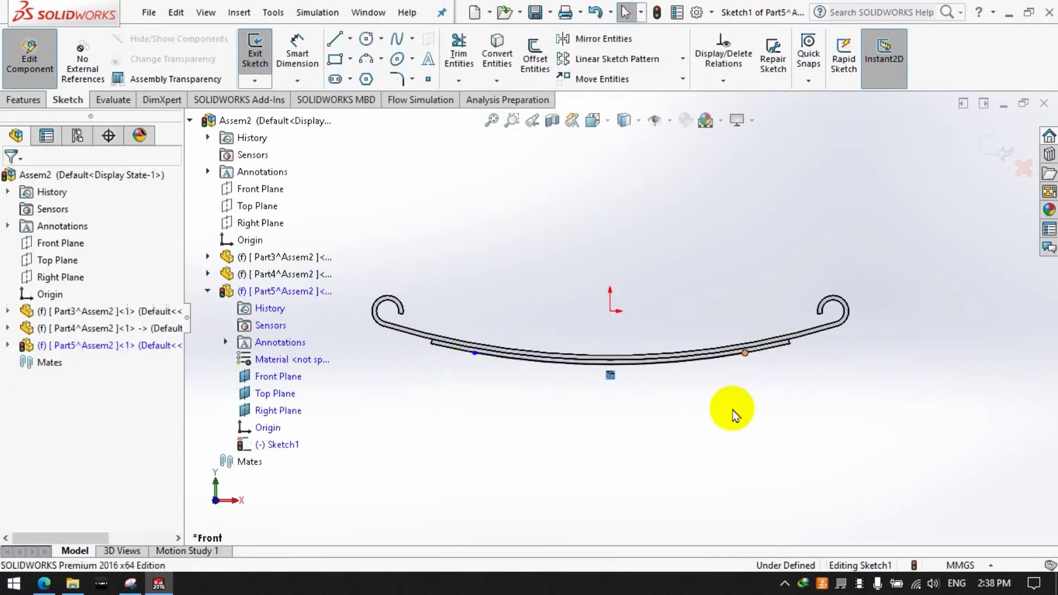
{"action": "left_click", "coordinate": [298, 53]}
{"action": "left_click", "coordinate": [474, 353]}
{"action": "left_click", "coordinate": [745, 353]}
{"action": "left_click", "coordinate": [668, 305]}
{"action": "type", "text": "7"}
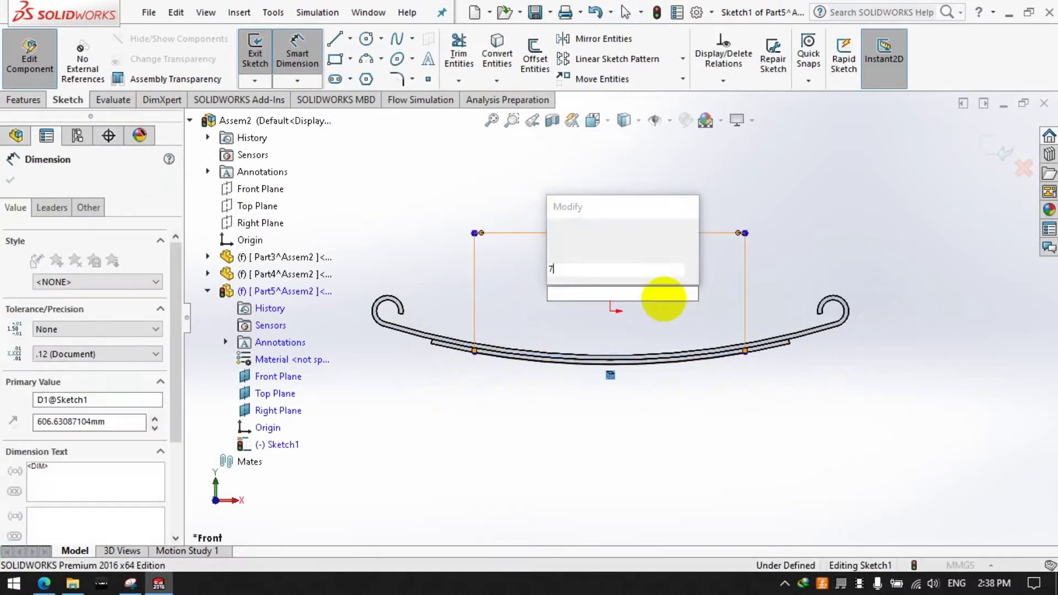
{"action": "type", "text": "00"}
{"action": "key", "text": "Return"}
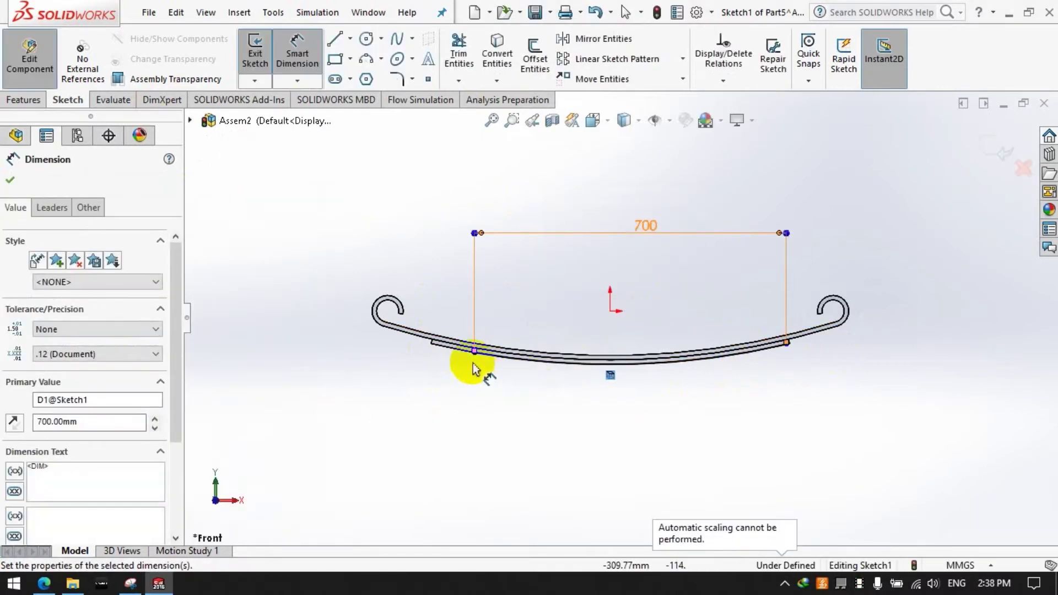
Step: Dimension the curve's left end 350 mm from the origin
{"action": "left_click", "coordinate": [474, 353]}
{"action": "left_click", "coordinate": [610, 311]}
{"action": "left_click", "coordinate": [548, 245]}
{"action": "key", "text": "Return"}
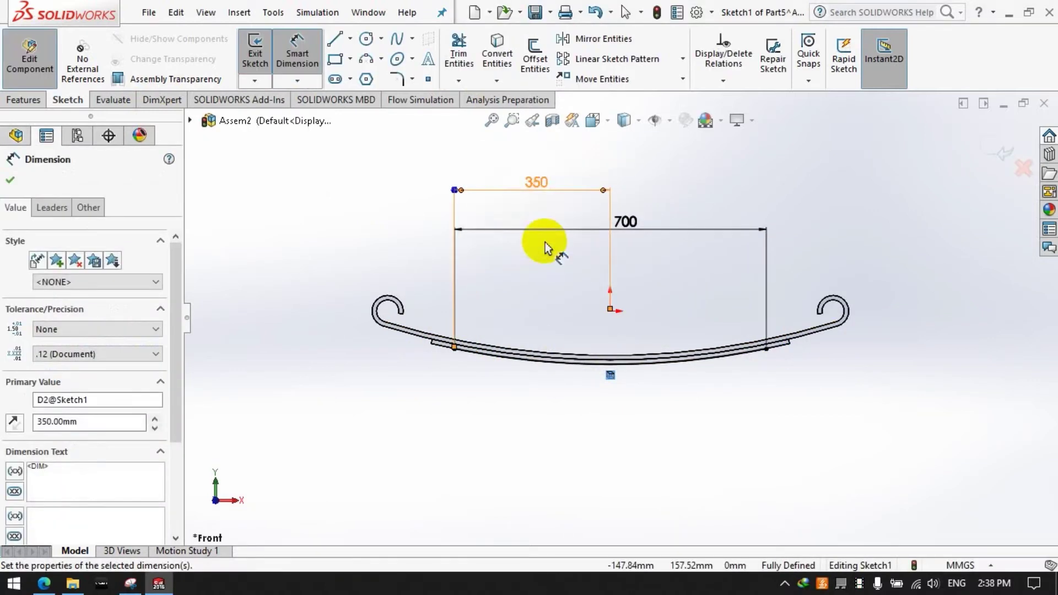
{"action": "left_click", "coordinate": [23, 100]}
{"action": "left_click", "coordinate": [261, 60]}
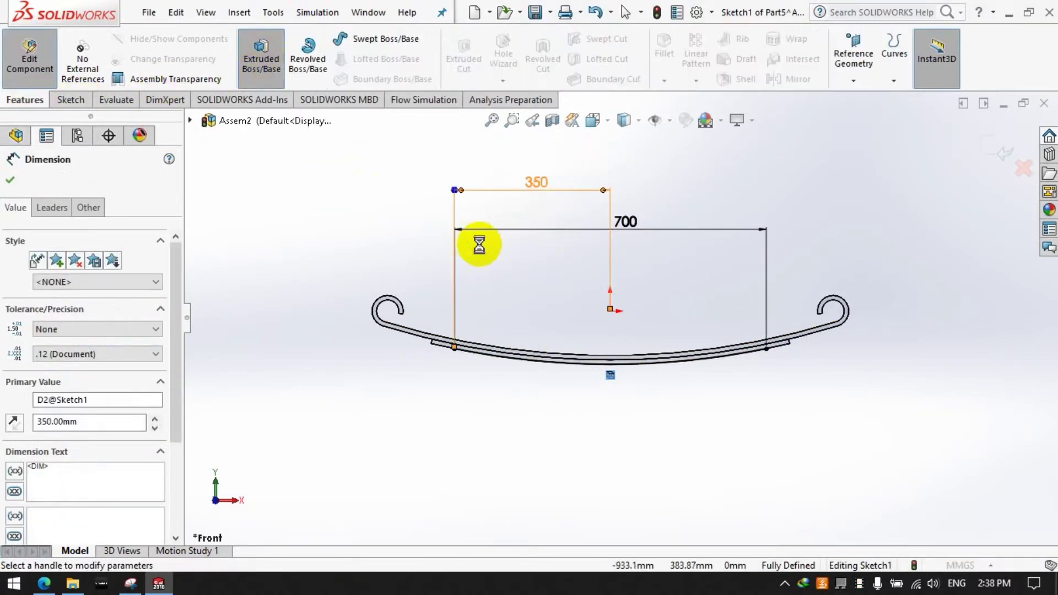
Step: Extrude Part5's curve into a third thin leaf, 40 mm mid-plane
{"action": "left_click", "coordinate": [71, 274]}
{"action": "left_click", "coordinate": [50, 337]}
{"action": "left_click", "coordinate": [78, 329]}
{"action": "type", "text": "40.00mm"}
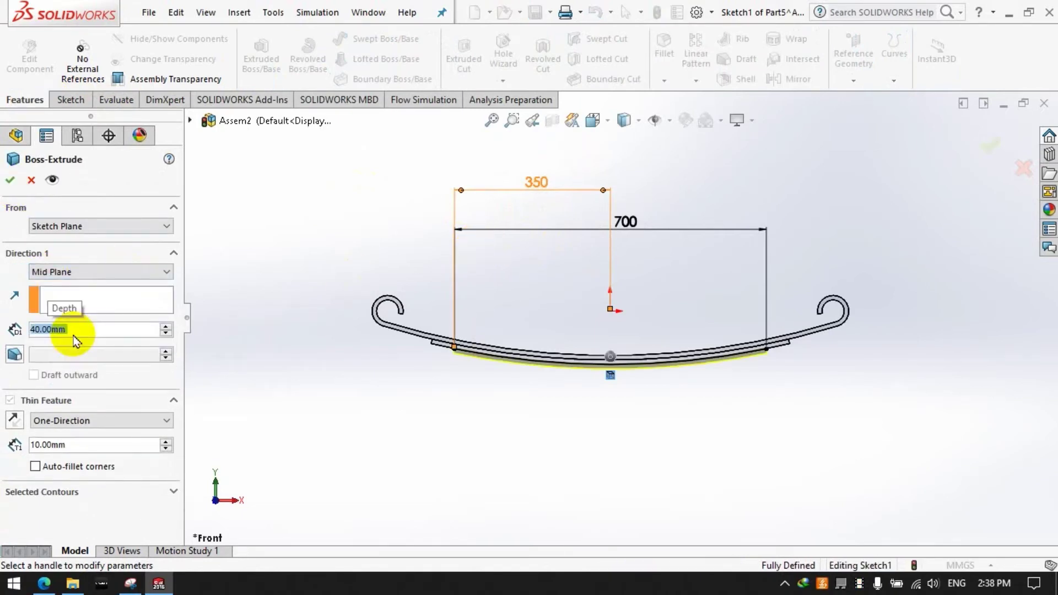
{"action": "left_click", "coordinate": [10, 179]}
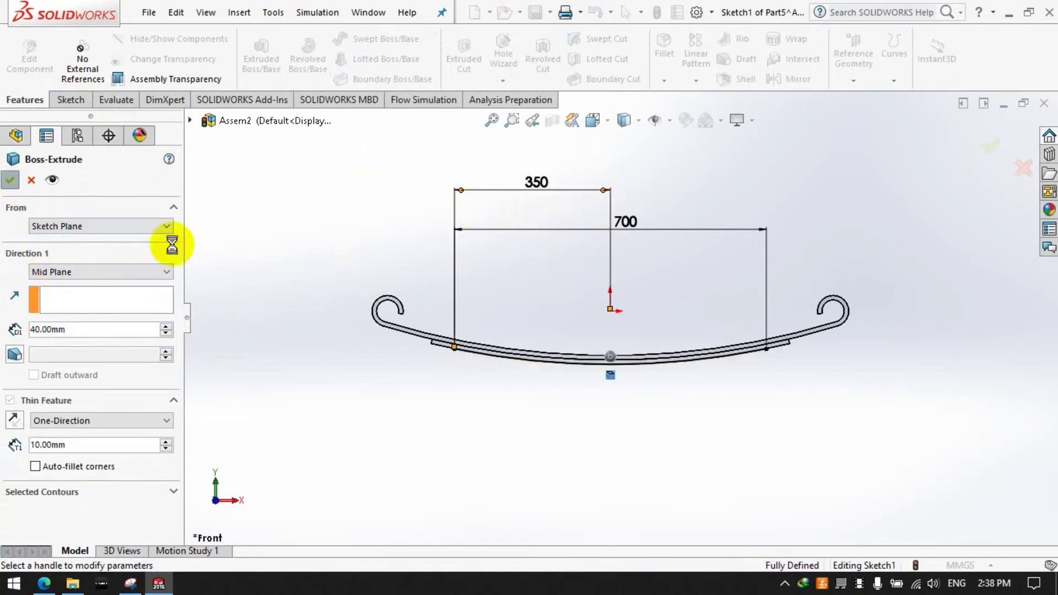
{"action": "left_click", "coordinate": [300, 263]}
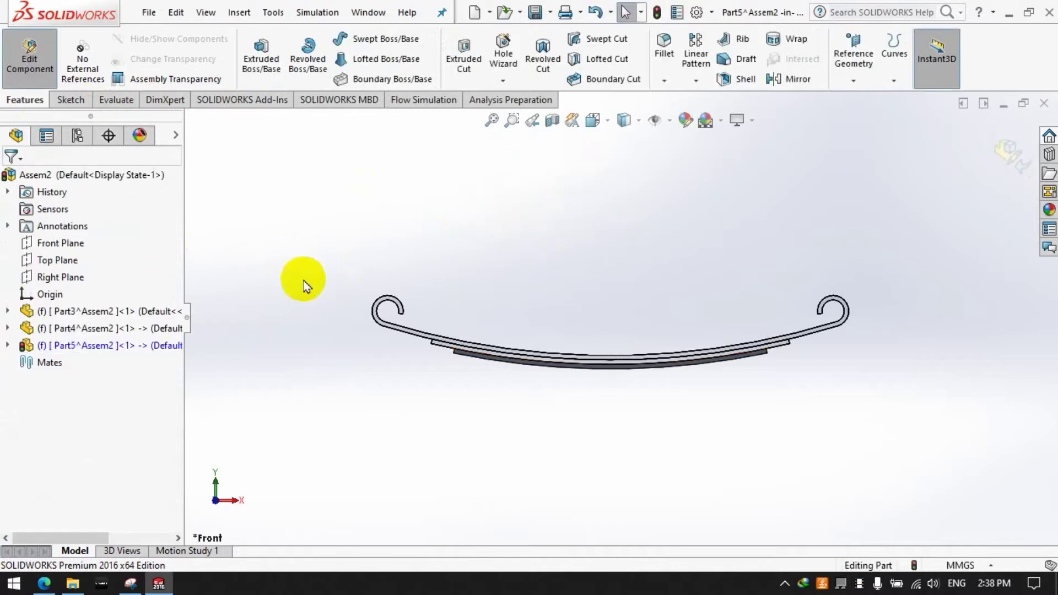
Step: Add a new empty part, Part6, and start editing it with a new sketch
{"action": "left_click", "coordinate": [47, 80]}
{"action": "left_click", "coordinate": [87, 80]}
{"action": "left_click", "coordinate": [91, 122]}
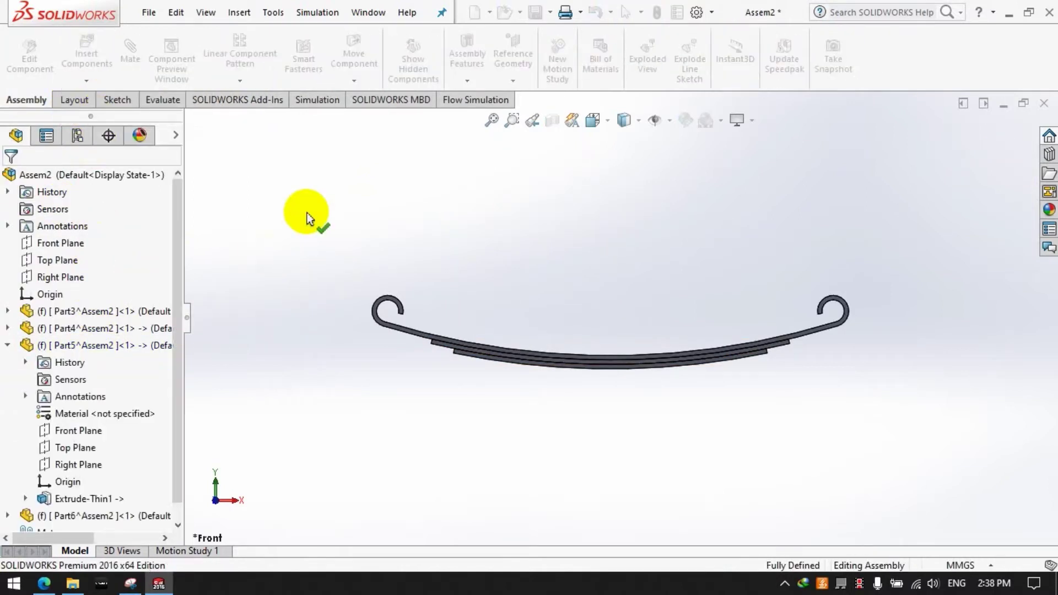
{"action": "left_click", "coordinate": [7, 345]}
{"action": "left_click", "coordinate": [61, 362]}
{"action": "left_click", "coordinate": [29, 61]}
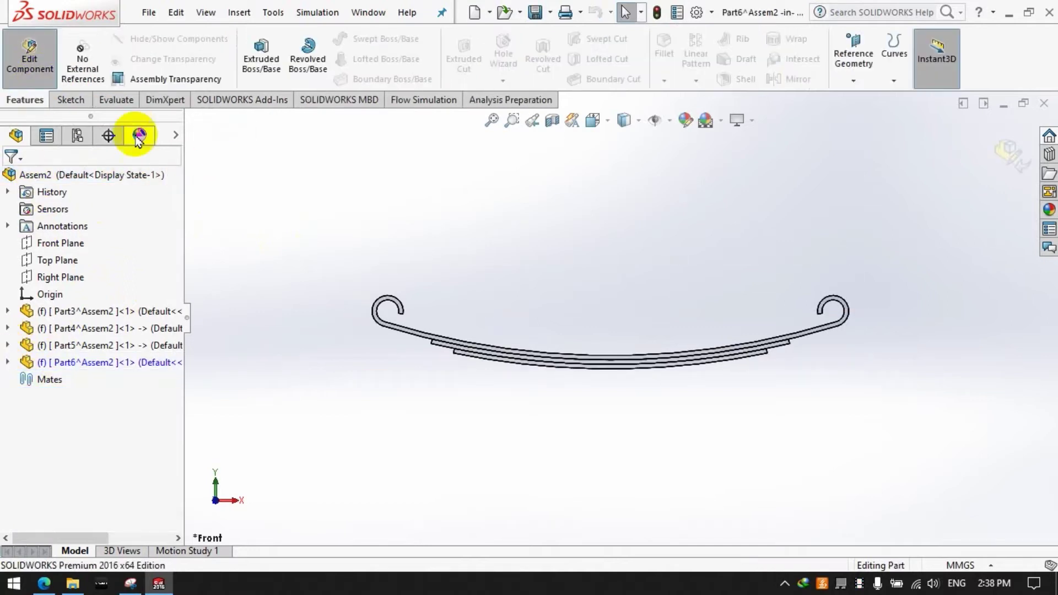
{"action": "left_click", "coordinate": [68, 100]}
{"action": "left_click", "coordinate": [254, 50]}
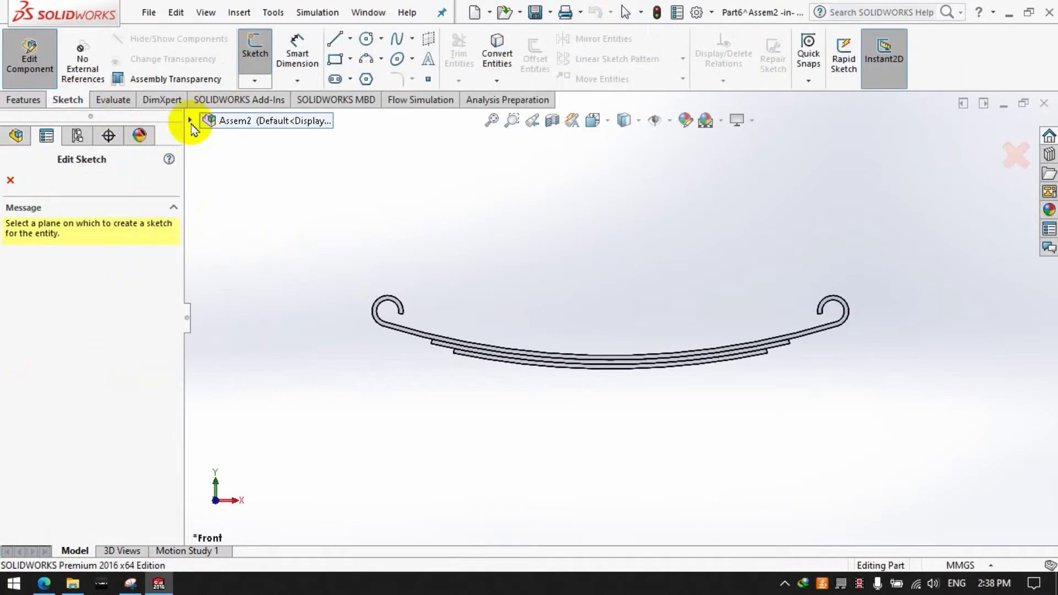
Step: Sketch on Part6's Front Plane a copy of the bottom leaf's lower edge, shortening its end
{"action": "left_click", "coordinate": [189, 120]}
{"action": "left_click", "coordinate": [209, 309]}
{"action": "left_click", "coordinate": [270, 396]}
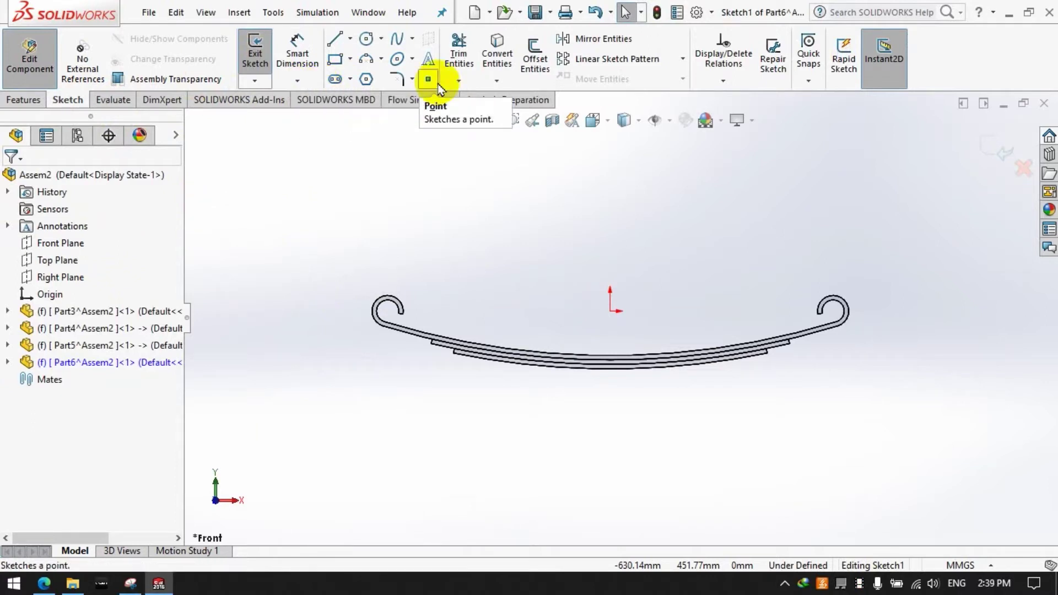
{"action": "left_click", "coordinate": [496, 52]}
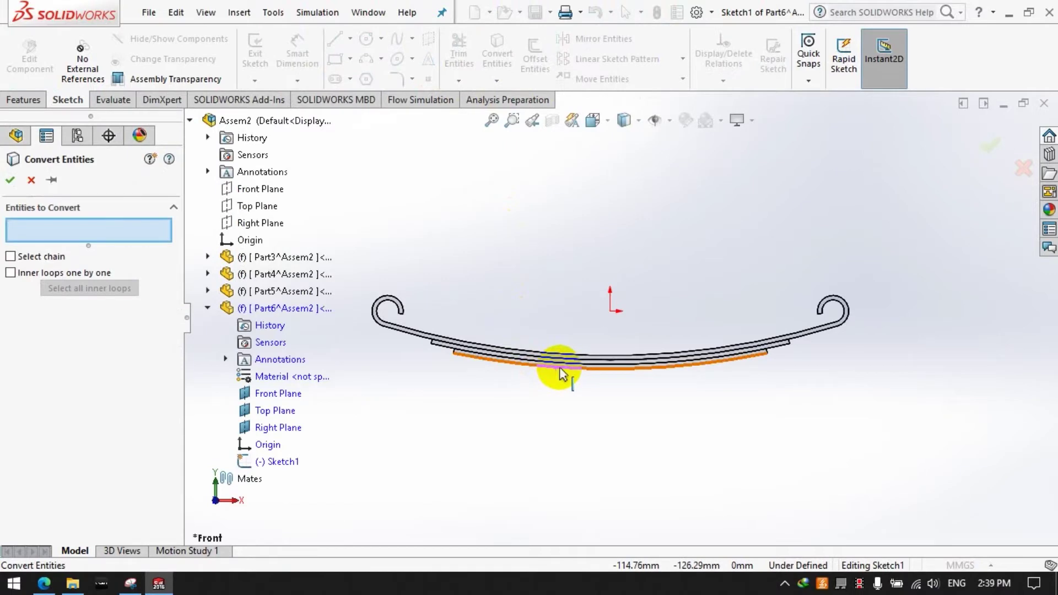
{"action": "left_click", "coordinate": [561, 368]}
{"action": "left_click", "coordinate": [7, 183]}
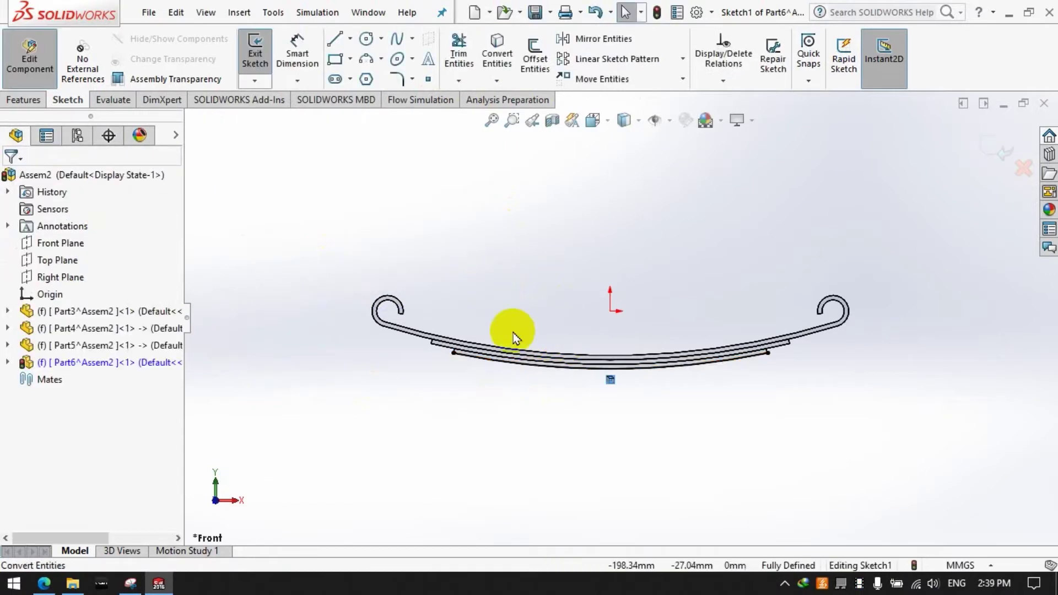
{"action": "left_click", "coordinate": [456, 364]}
{"action": "left_click_drag", "start_coordinate": [779, 359], "coordinate": [751, 373]}
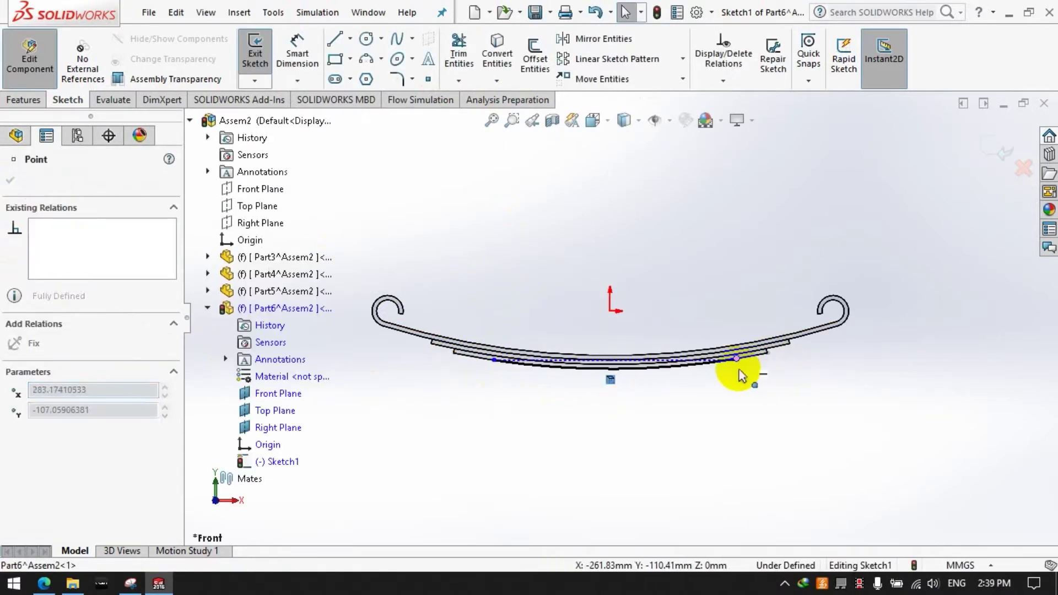
{"action": "left_click", "coordinate": [737, 420]}
Step: Dimension the copied curve's end-to-end span to 600 mm
{"action": "left_click", "coordinate": [298, 55]}
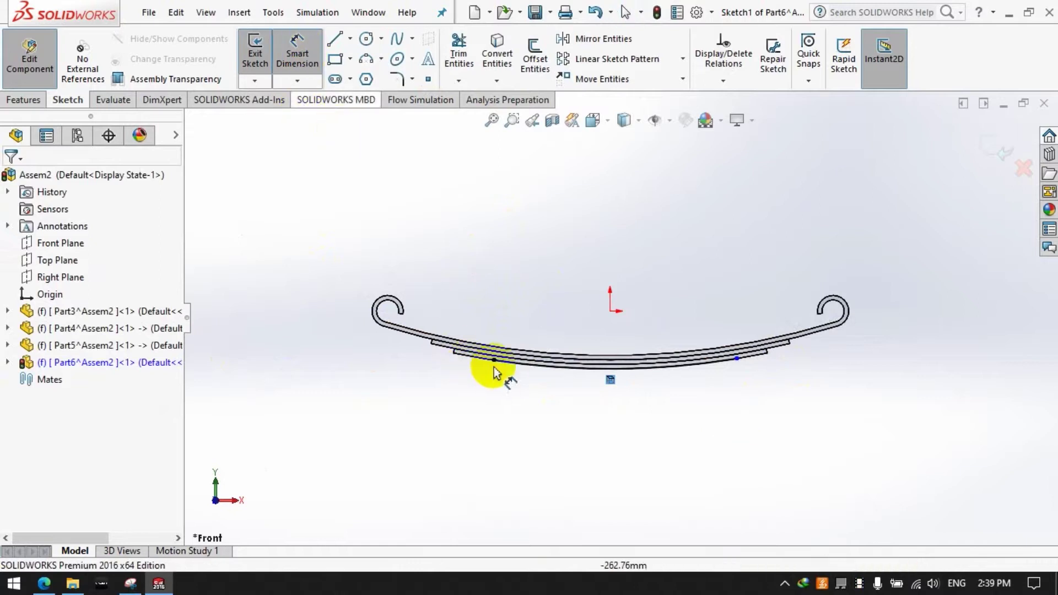
{"action": "left_click", "coordinate": [494, 359]}
{"action": "left_click", "coordinate": [737, 358]}
{"action": "left_click", "coordinate": [660, 451]}
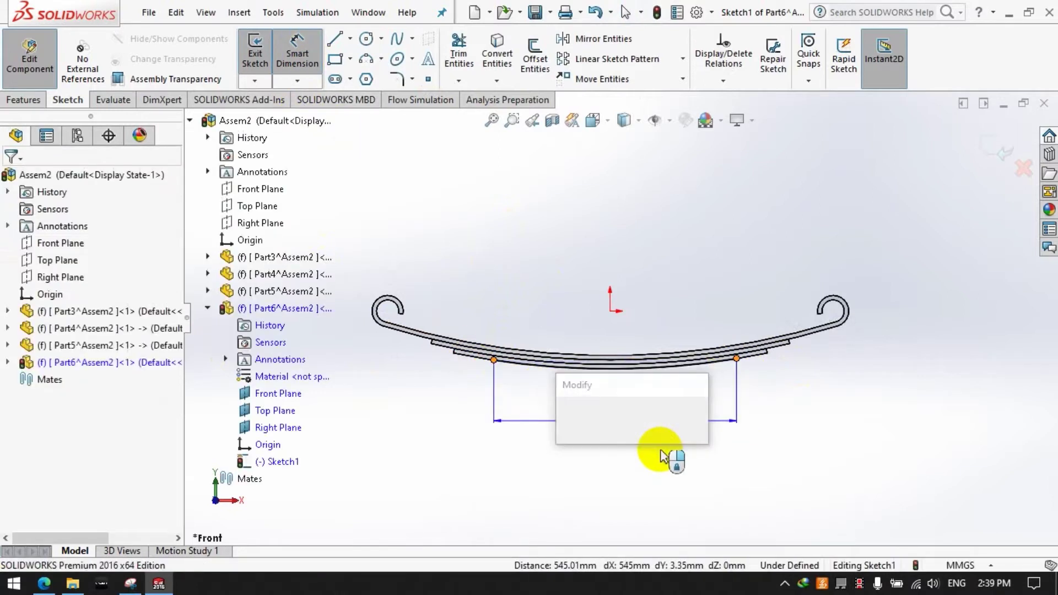
{"action": "type", "text": "6"}
{"action": "type", "text": "600"}
{"action": "key", "text": "Return"}
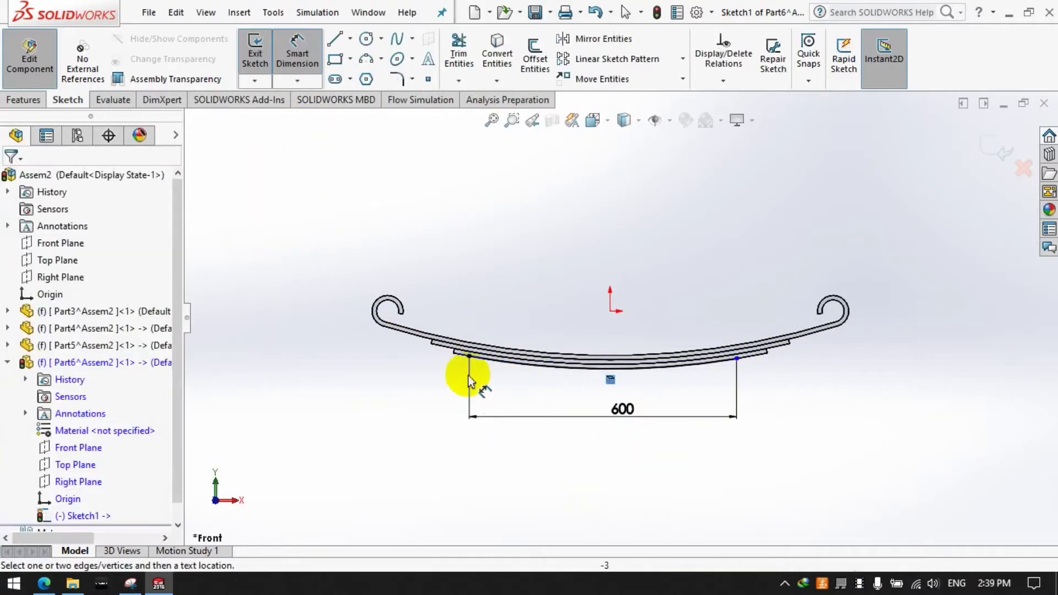
Step: Dimension the curve's left end 300 mm from the origin
{"action": "left_click", "coordinate": [468, 356]}
{"action": "left_click", "coordinate": [609, 311]}
{"action": "left_click", "coordinate": [565, 262]}
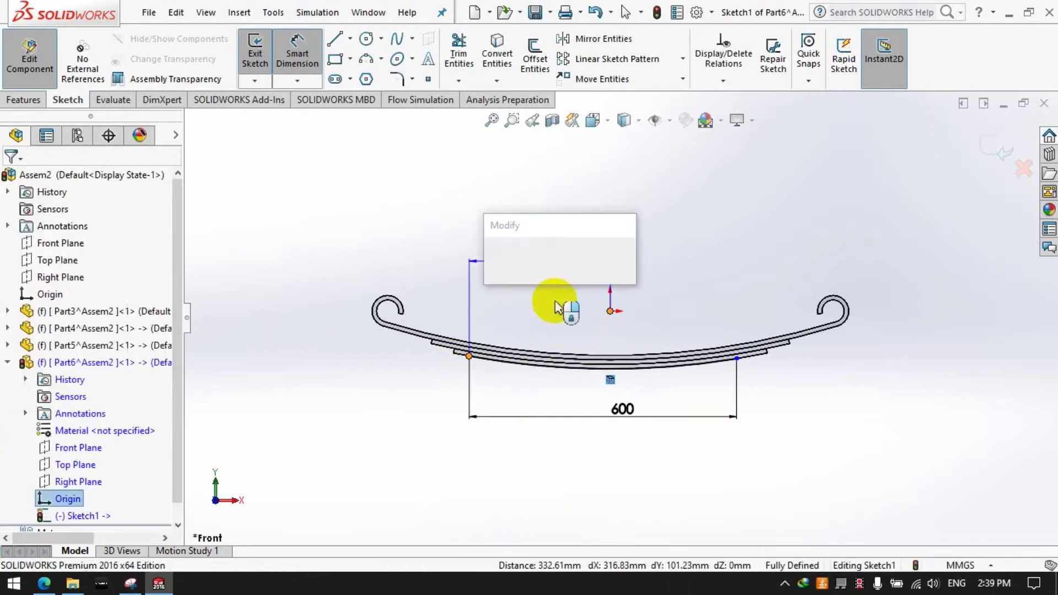
{"action": "type", "text": "300"}
{"action": "key", "text": "Return"}
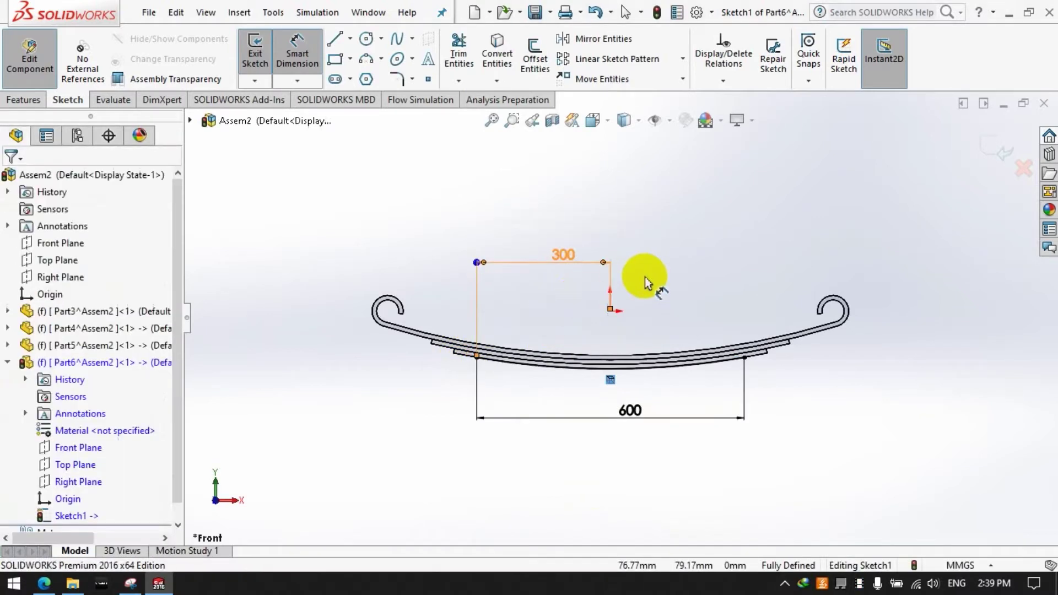
{"action": "left_click", "coordinate": [23, 99]}
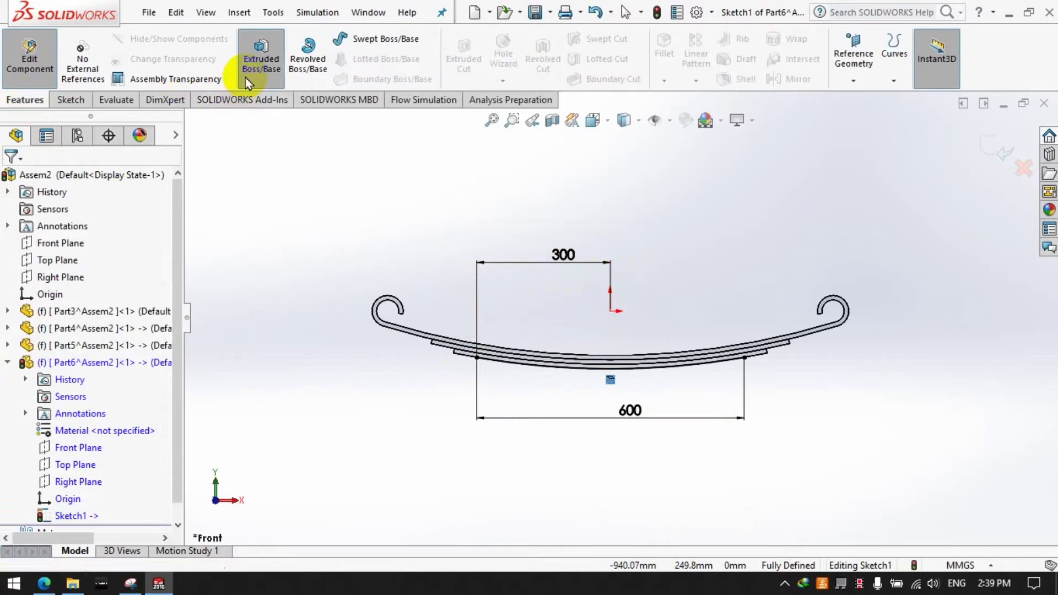
Step: Extrude Part6's sketch into a 10 mm thin leaf
{"action": "left_click", "coordinate": [261, 58]}
{"action": "left_click", "coordinate": [10, 181]}
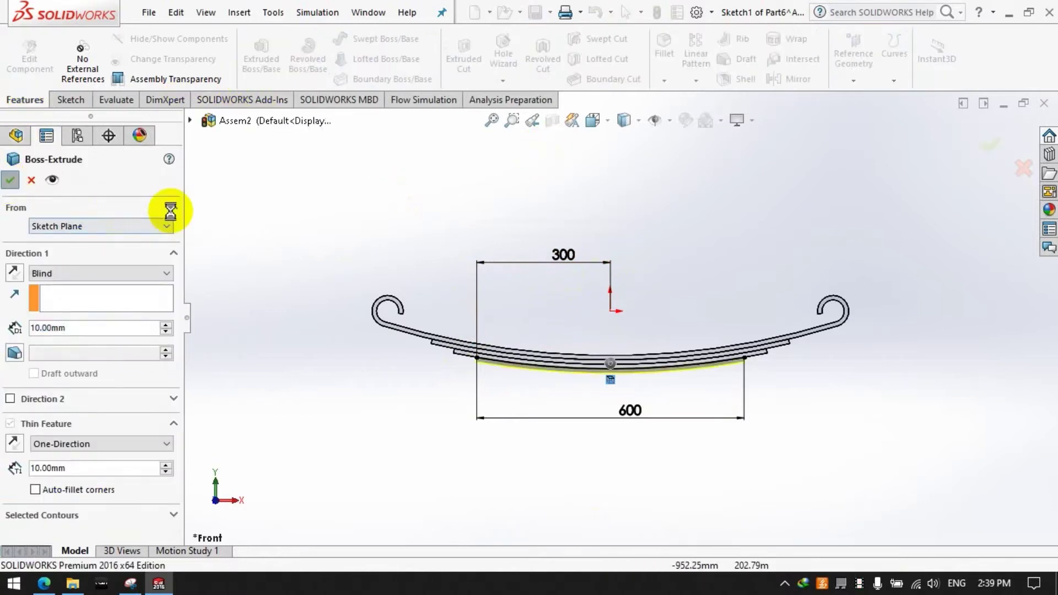
{"action": "mouse_move", "coordinate": [309, 390]}
{"action": "middle_mouse_down"}
{"action": "mouse_move", "coordinate": [490, 314]}
{"action": "mouse_move", "coordinate": [499, 409]}
{"action": "middle_mouse_up"}
Step: Edit Extrude-Thin1 to a 40 mm mid-plane depth and return to the front view
{"action": "left_click", "coordinate": [502, 383]}
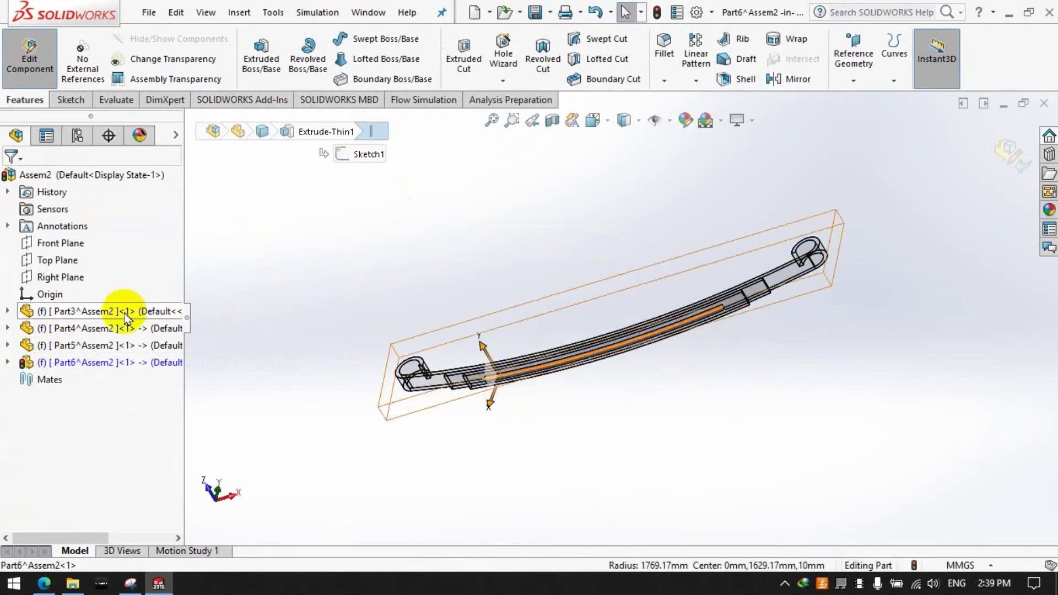
{"action": "left_click", "coordinate": [8, 362]}
{"action": "right_click", "coordinate": [81, 516]}
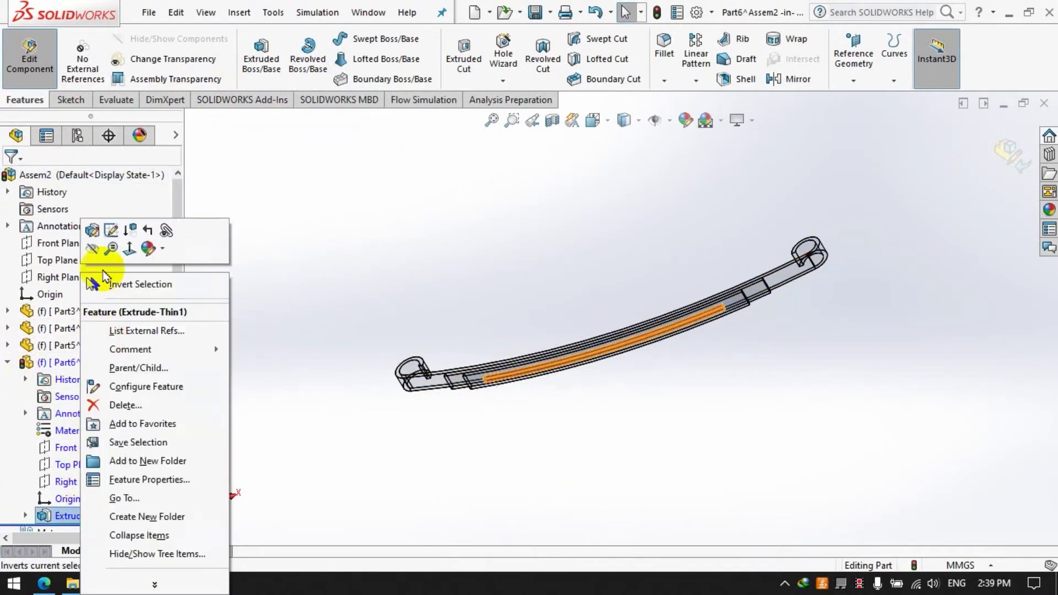
{"action": "left_click", "coordinate": [96, 248]}
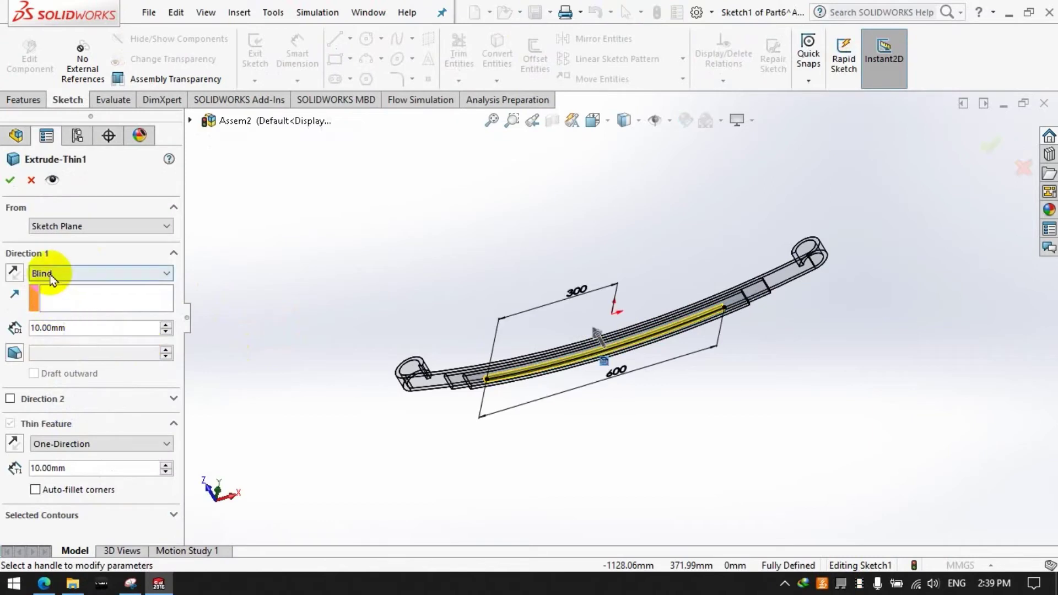
{"action": "left_click", "coordinate": [160, 273]}
{"action": "left_click", "coordinate": [55, 338]}
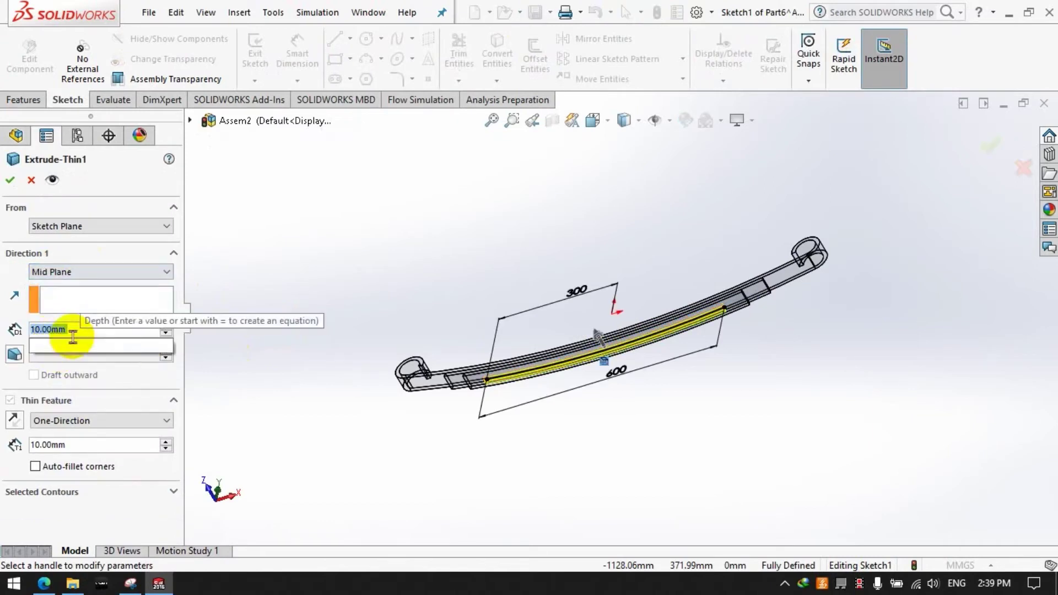
{"action": "key", "text": "Return"}
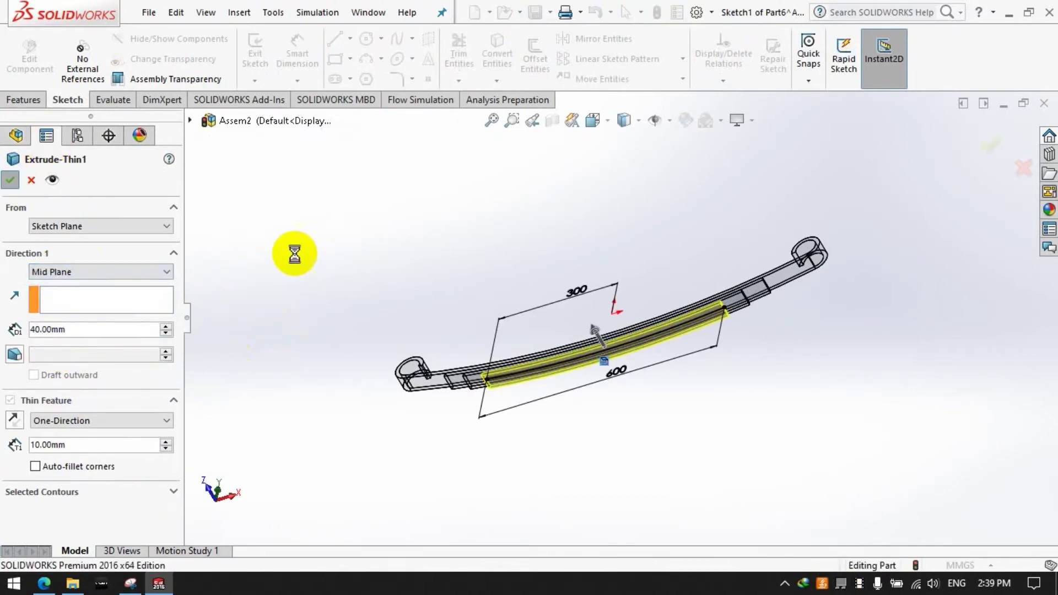
{"action": "left_click", "coordinate": [215, 496]}
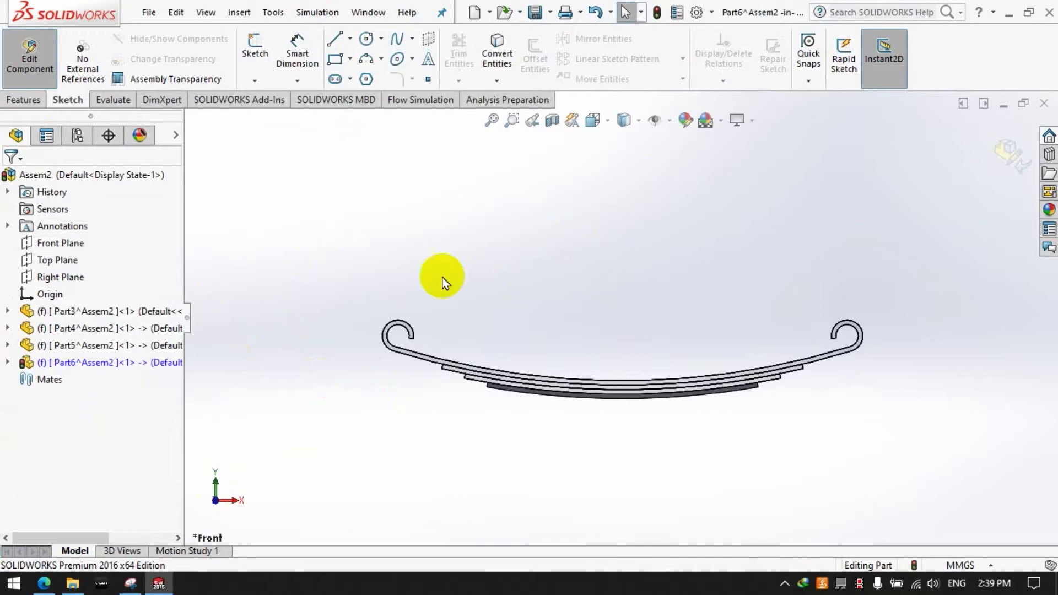
Step: Return to the assembly, rebuild, and insert a new empty part, Part7
{"action": "left_click", "coordinate": [44, 84]}
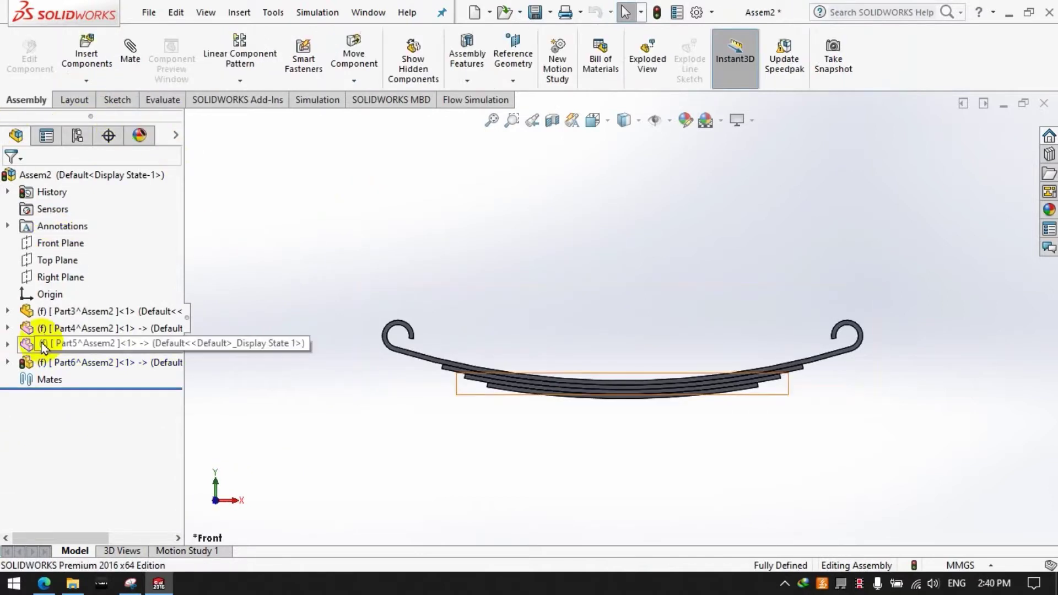
{"action": "left_click", "coordinate": [656, 16]}
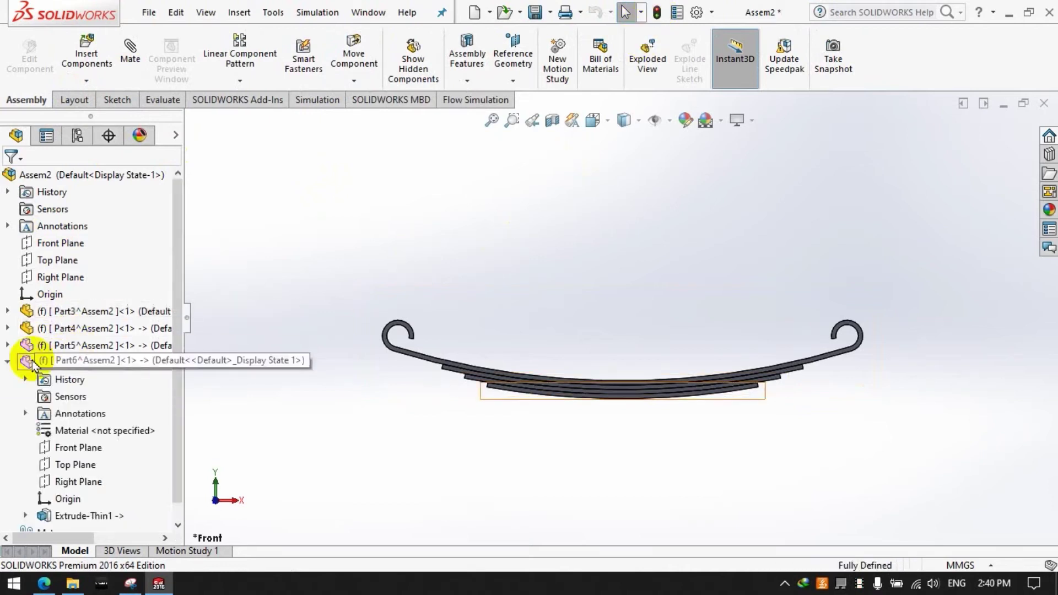
{"action": "left_click", "coordinate": [85, 81]}
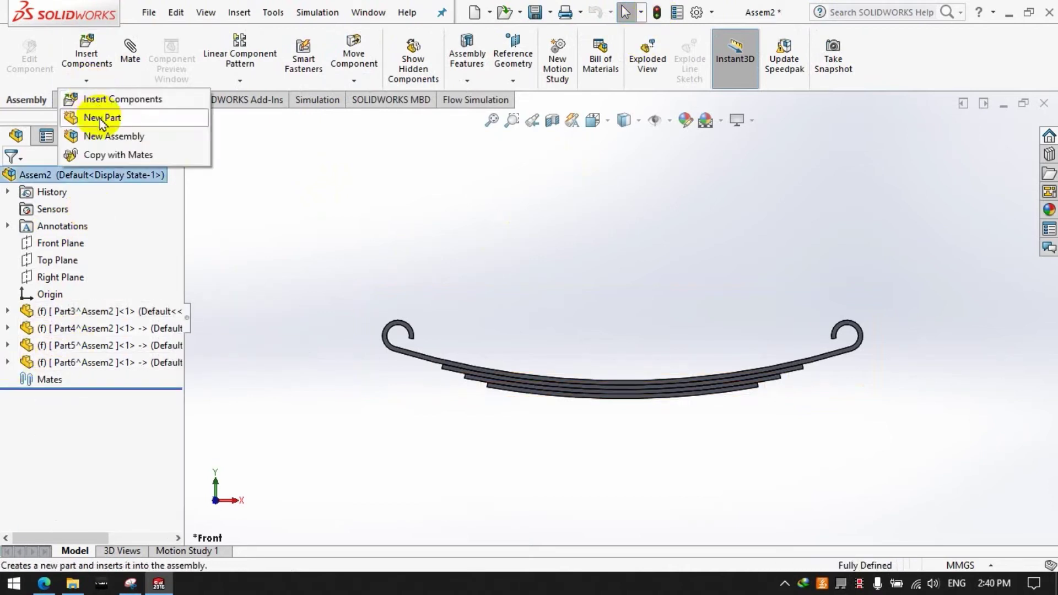
{"action": "left_click", "coordinate": [96, 114]}
{"action": "key", "text": "Escape"}
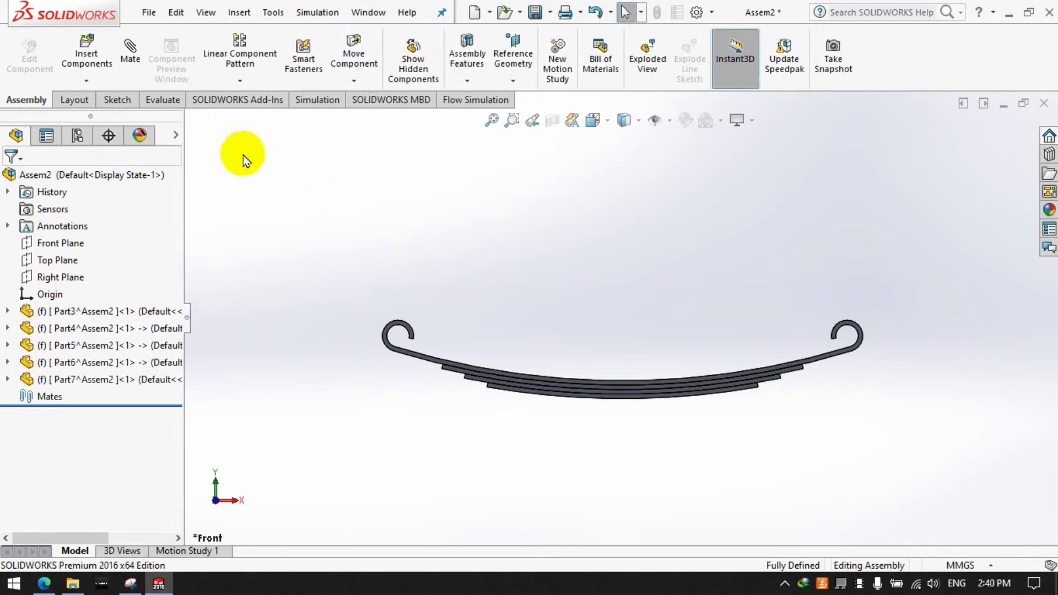
Step: Select Part7, edit it in place, and start a new sketch
{"action": "left_click", "coordinate": [77, 99]}
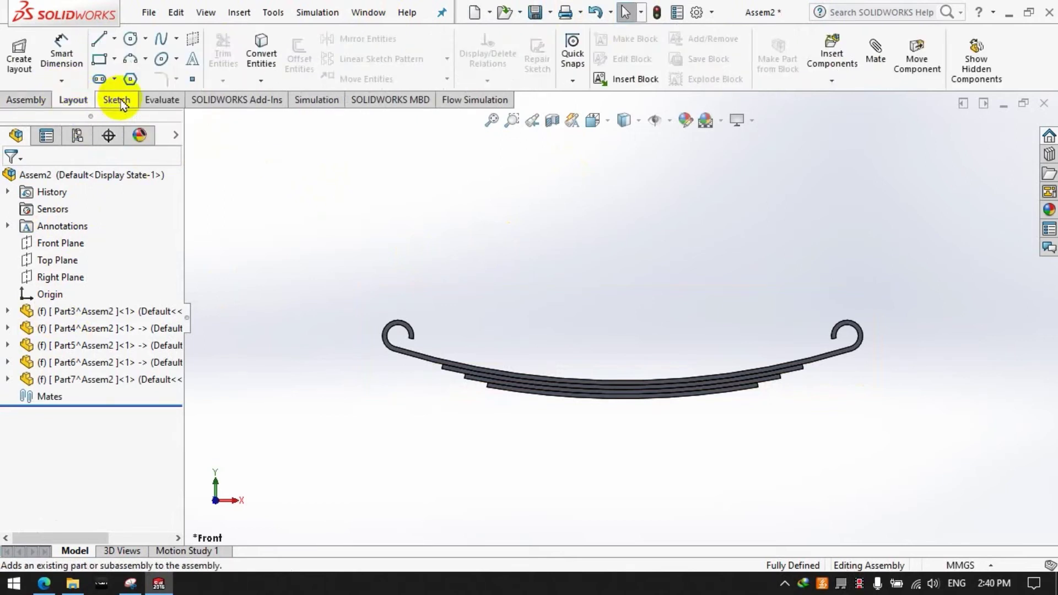
{"action": "left_click", "coordinate": [117, 99]}
{"action": "left_click", "coordinate": [22, 52]}
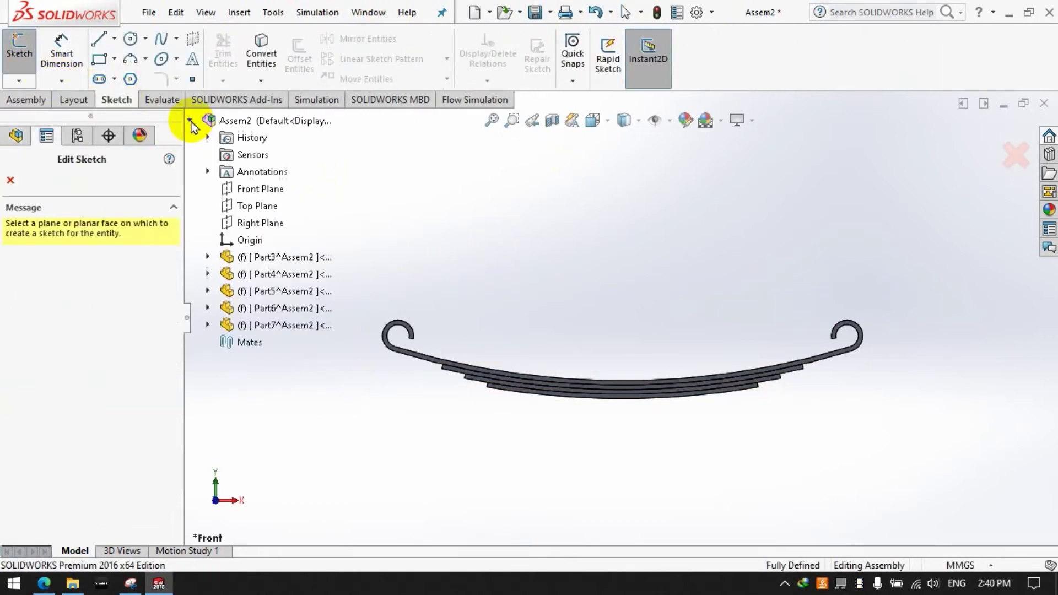
{"action": "left_click", "coordinate": [207, 326]}
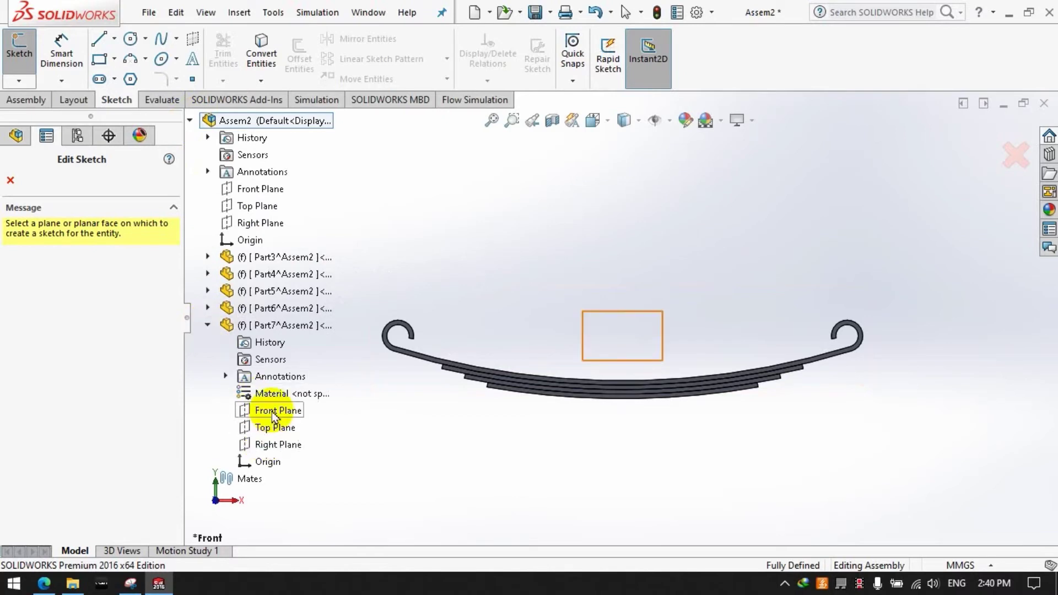
{"action": "left_click", "coordinate": [23, 61]}
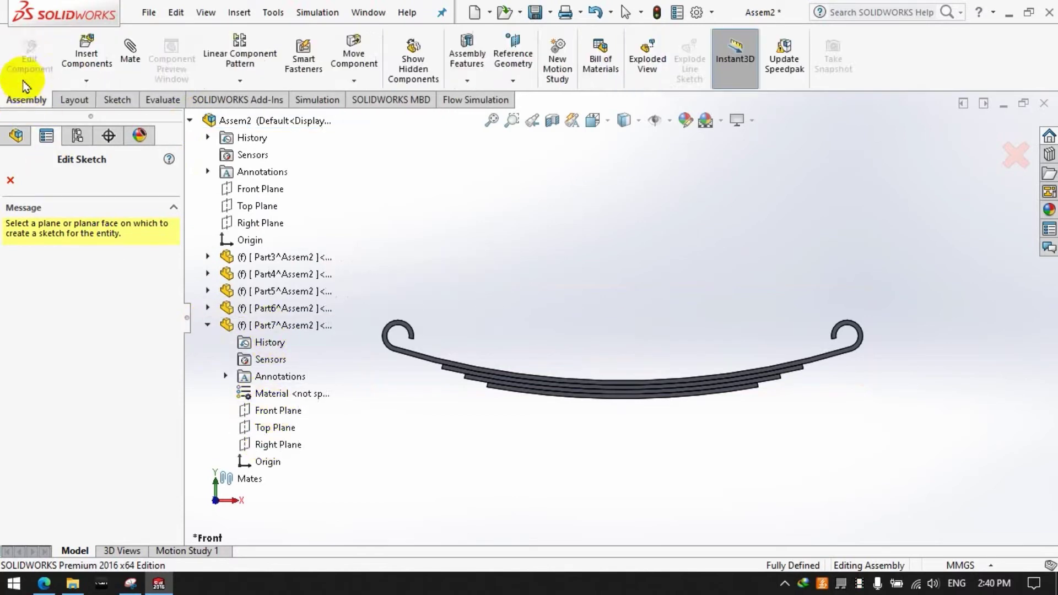
{"action": "left_click", "coordinate": [17, 183]}
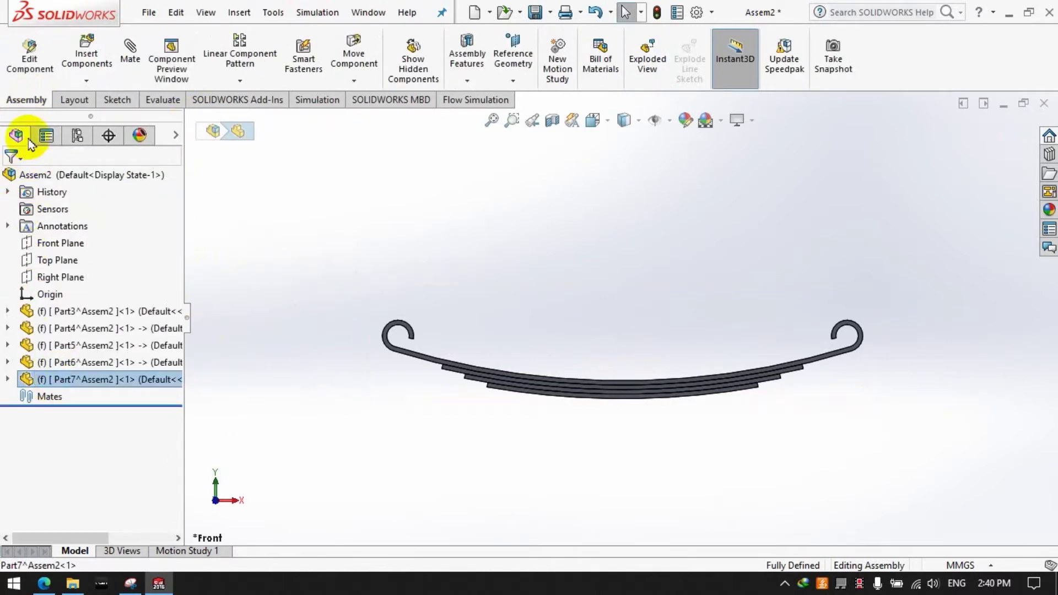
{"action": "left_click", "coordinate": [243, 57]}
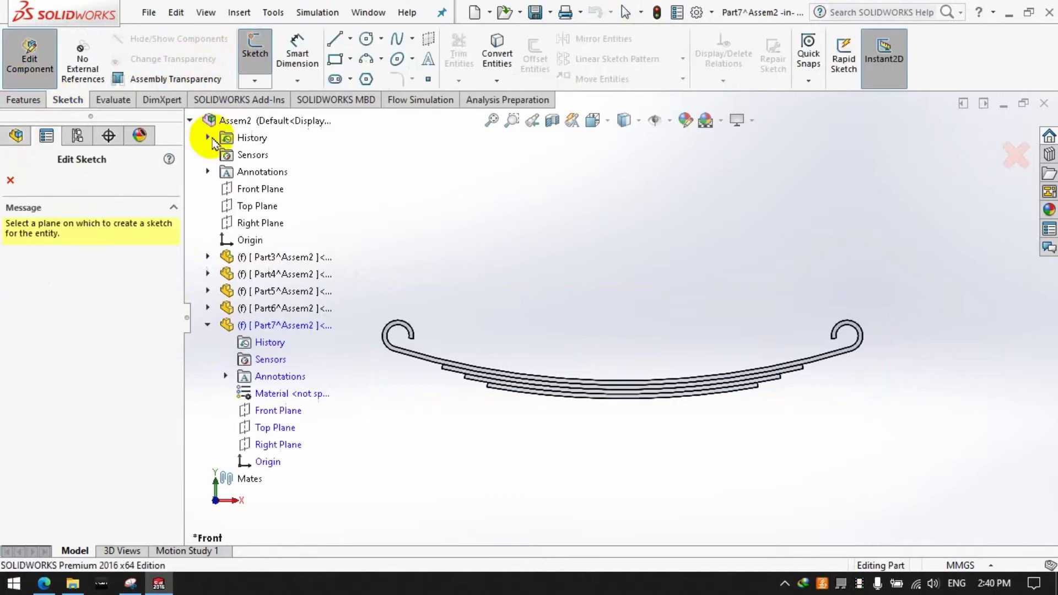
Step: Sketch on Part7's Front Plane a copy of the bottom leaf's edge, pulling both arc ends inward
{"action": "left_click", "coordinate": [266, 412]}
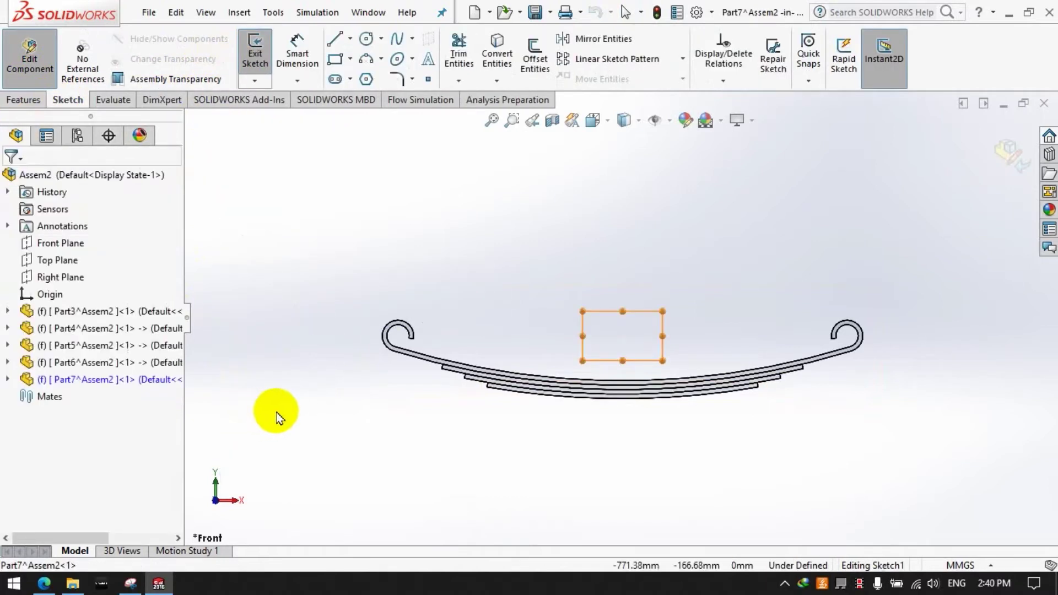
{"action": "left_click", "coordinate": [550, 393]}
{"action": "left_click", "coordinate": [497, 55]}
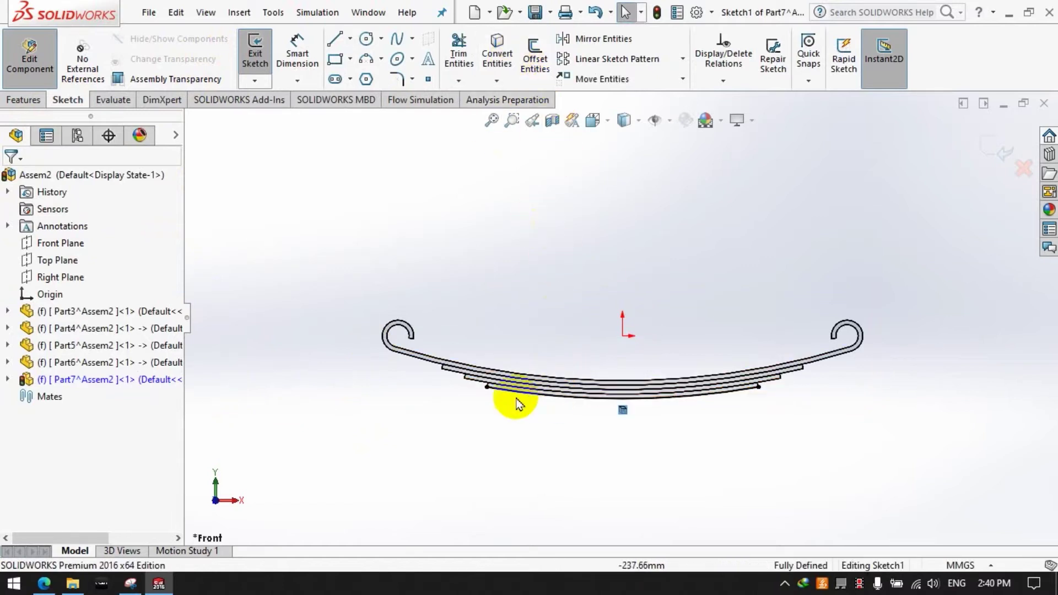
{"action": "left_click_drag", "start_coordinate": [487, 387], "coordinate": [537, 394]}
{"action": "left_click_drag", "start_coordinate": [757, 388], "coordinate": [695, 395]}
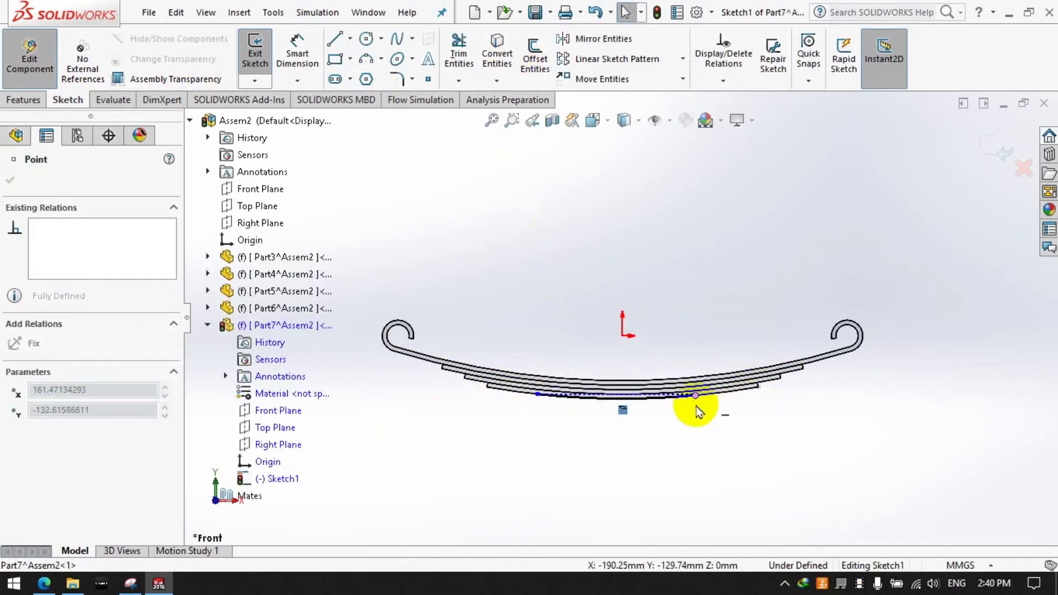
{"action": "key", "text": "Escape"}
{"action": "right_click_drag", "start_coordinate": [314, 255], "coordinate": [325, 209]}
Step: Dimension the arc's end-to-end span to 400 mm
{"action": "left_click", "coordinate": [537, 394]}
{"action": "left_click", "coordinate": [694, 395]}
{"action": "left_click", "coordinate": [565, 176]}
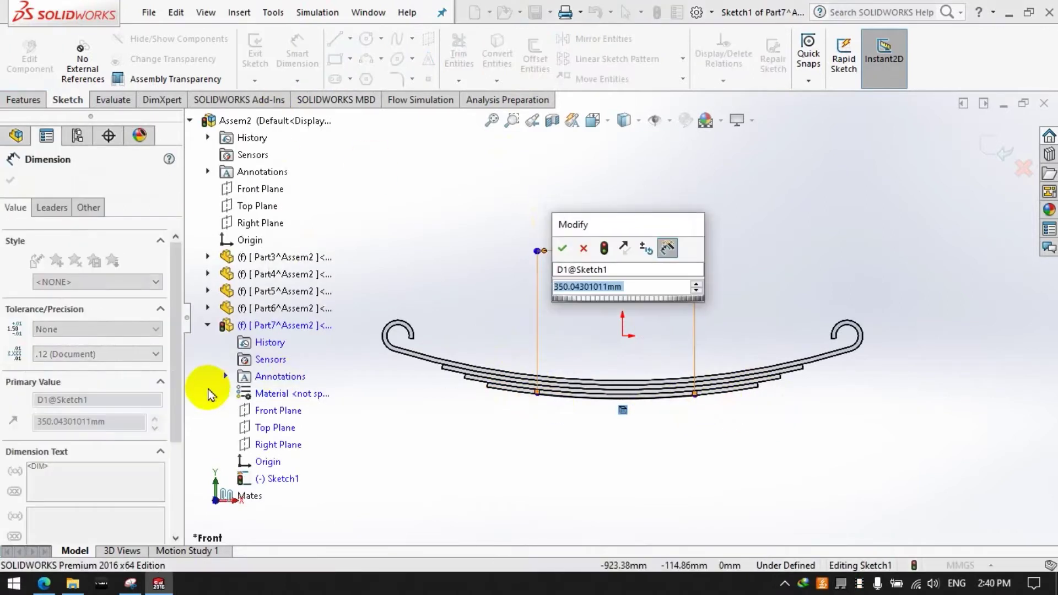
{"action": "type", "text": "350"}
{"action": "key", "text": "Return"}
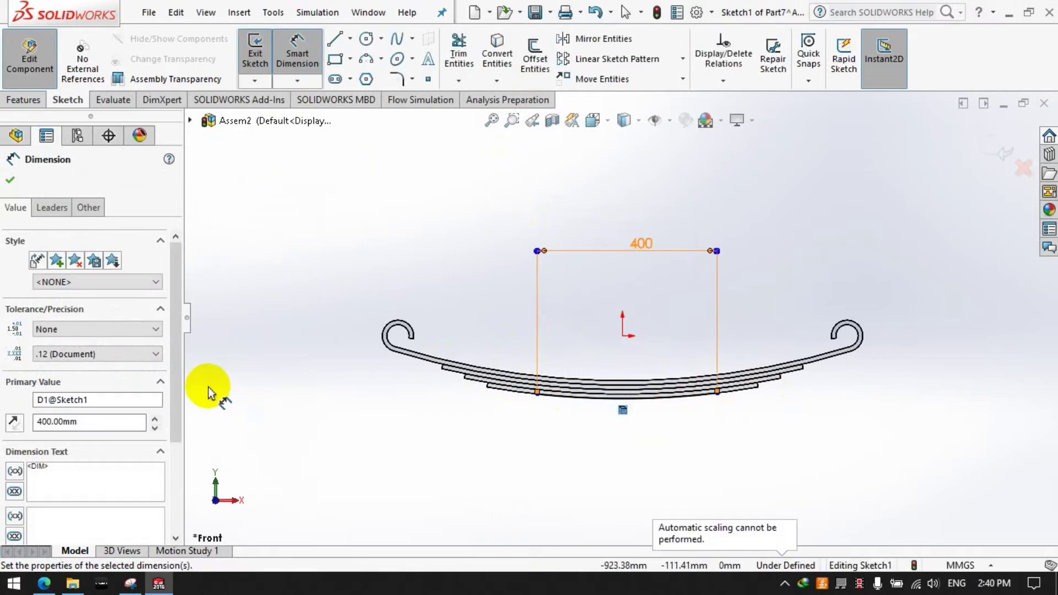
{"action": "left_click", "coordinate": [522, 416]}
Step: Dimension the arc's left end 200 mm from the origin
{"action": "left_click", "coordinate": [537, 395]}
{"action": "left_click", "coordinate": [622, 335]}
{"action": "left_click", "coordinate": [584, 248]}
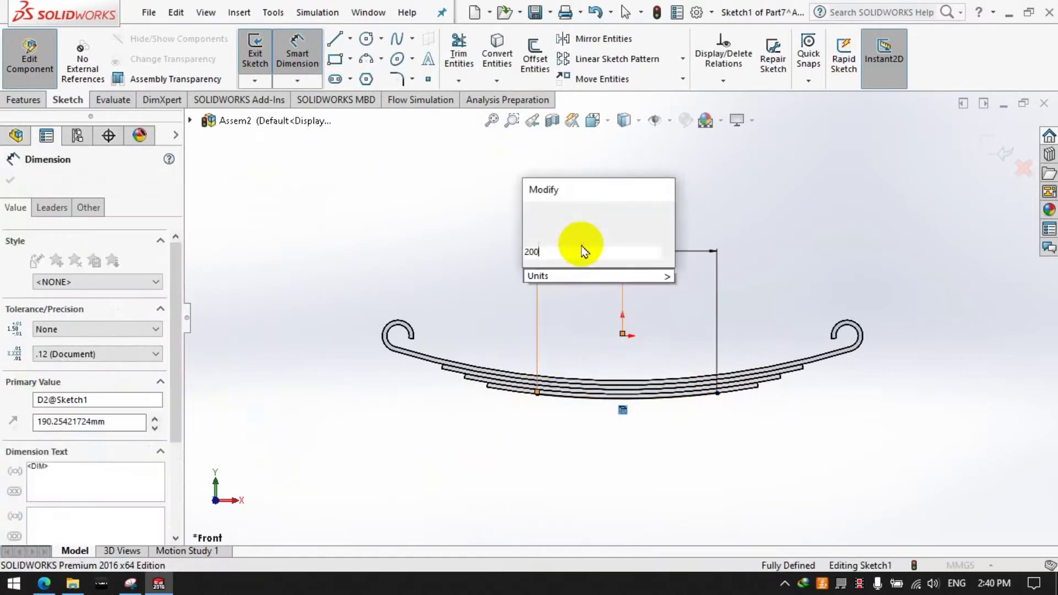
{"action": "type", "text": "200"}
{"action": "key", "text": "Return"}
Step: Extrude Part7's arc as a 10 mm thin boss with the existing depth settings
{"action": "left_click", "coordinate": [39, 102]}
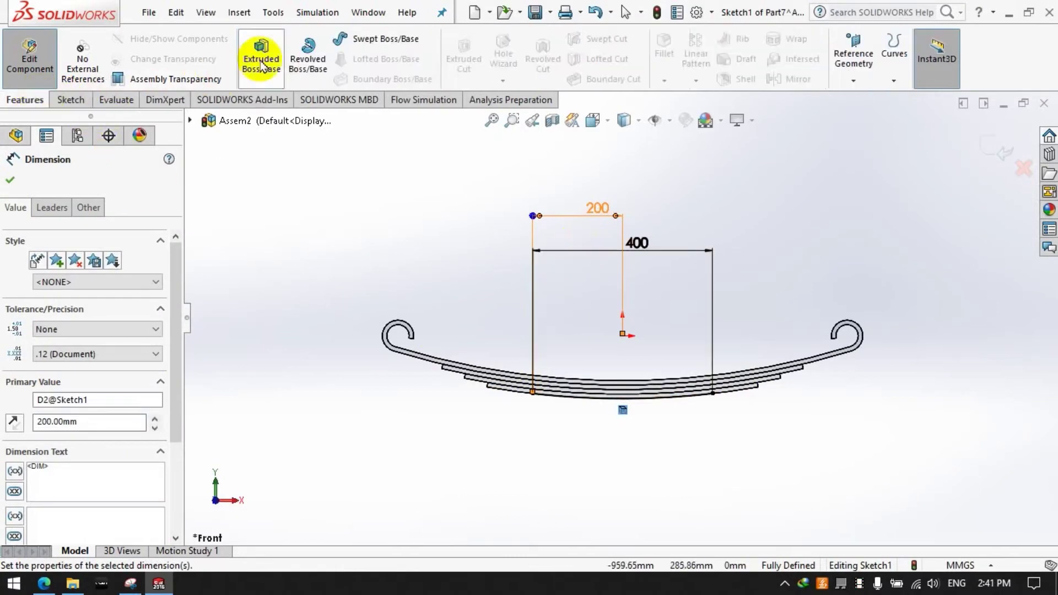
{"action": "left_click", "coordinate": [261, 52]}
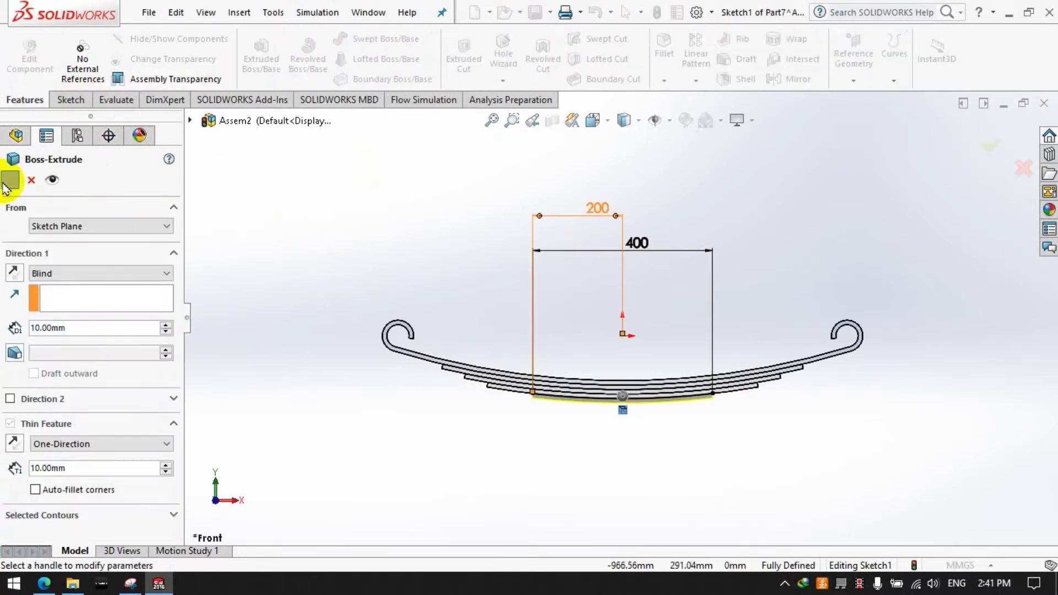
{"action": "left_click", "coordinate": [4, 185]}
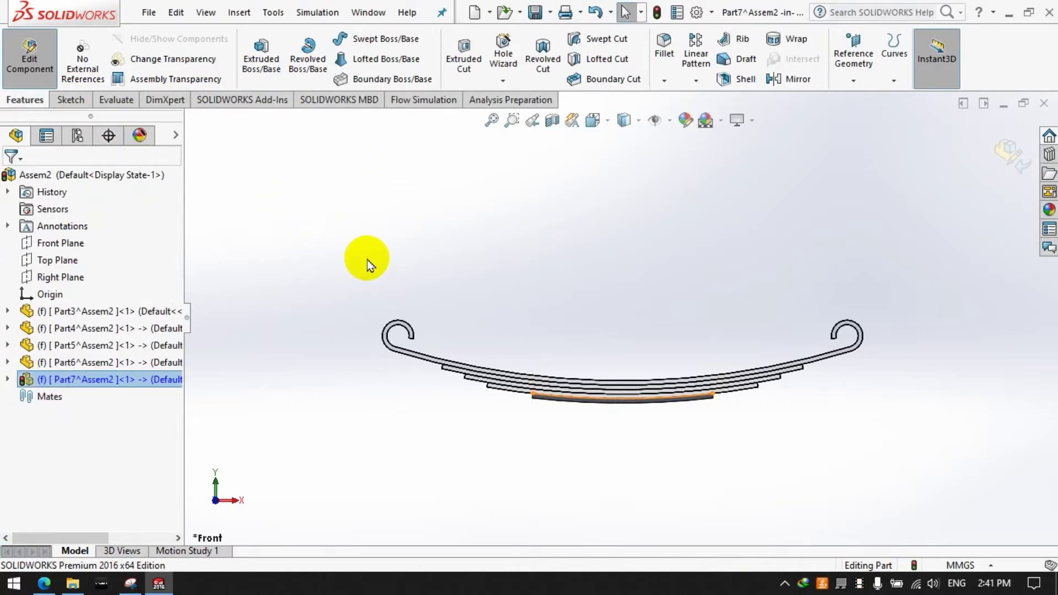
Step: Exit Part7, view the whole spring from the front, and start editing Part10
{"action": "left_click", "coordinate": [30, 57]}
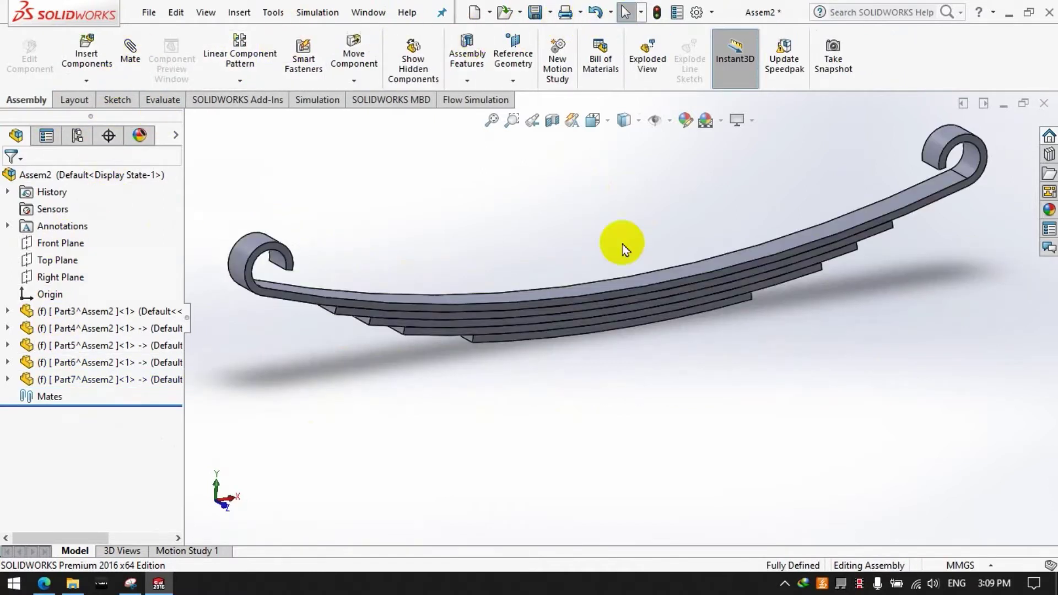
{"action": "key", "text": "ctrl+1"}
{"action": "left_click", "coordinate": [218, 502]}
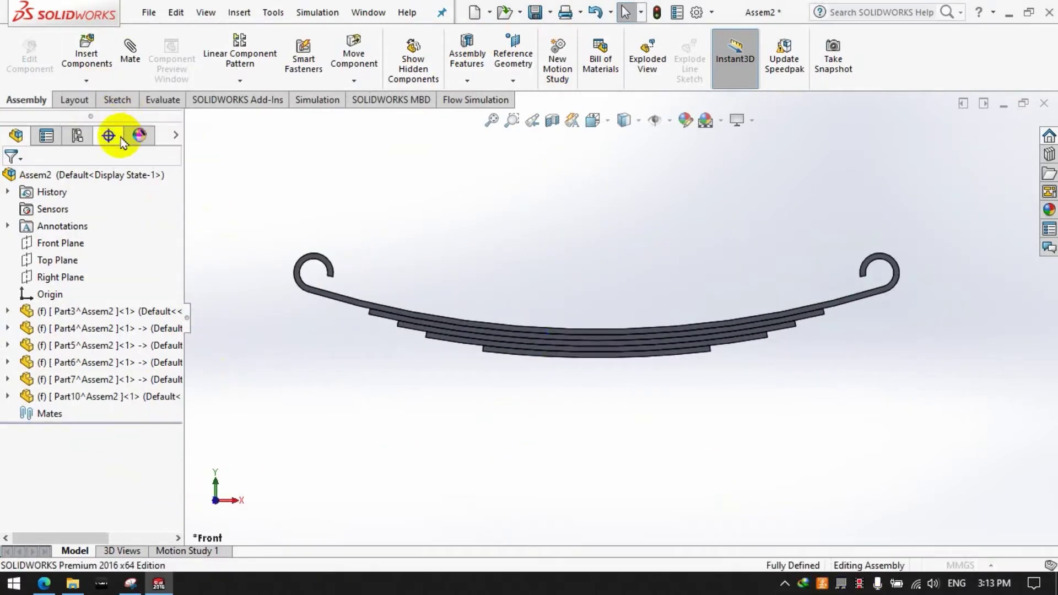
{"action": "left_click", "coordinate": [94, 395]}
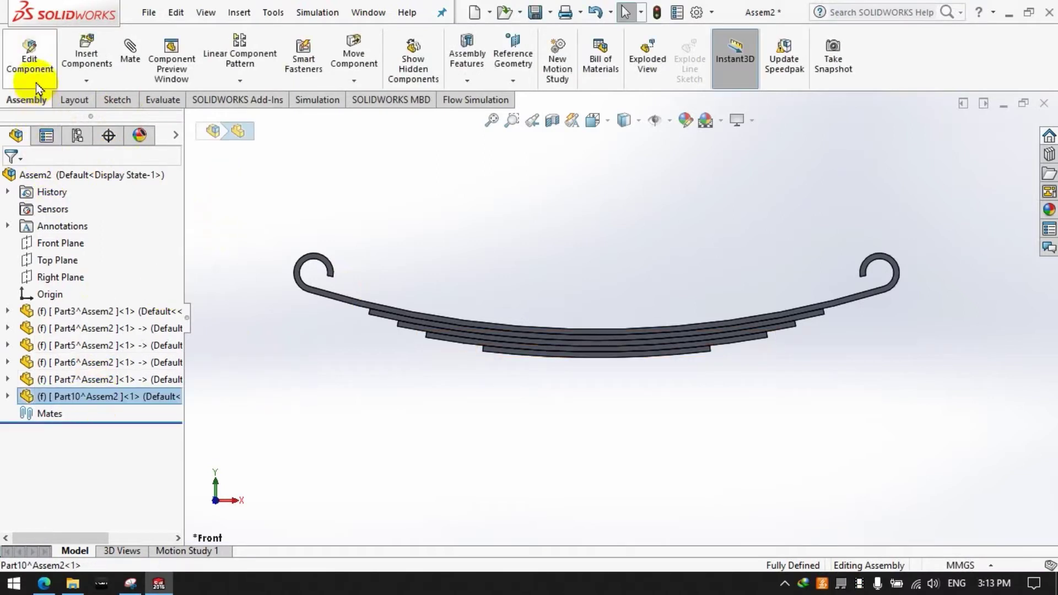
{"action": "left_click", "coordinate": [35, 83]}
Step: Start an extruded boss sketch on Part10's Front Plane
{"action": "left_click", "coordinate": [25, 99]}
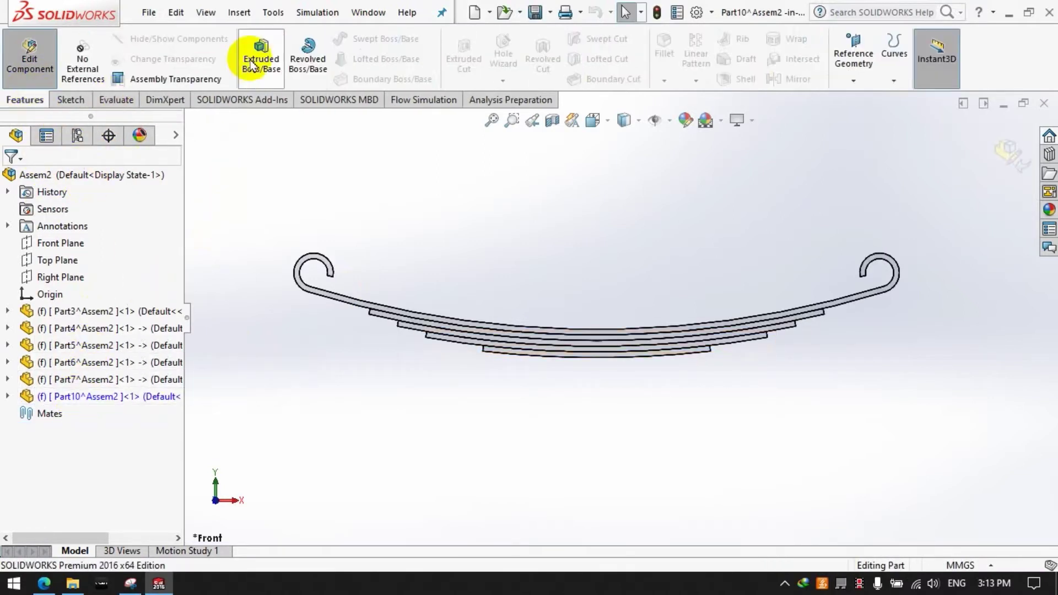
{"action": "left_click", "coordinate": [259, 61]}
{"action": "left_click", "coordinate": [189, 120]}
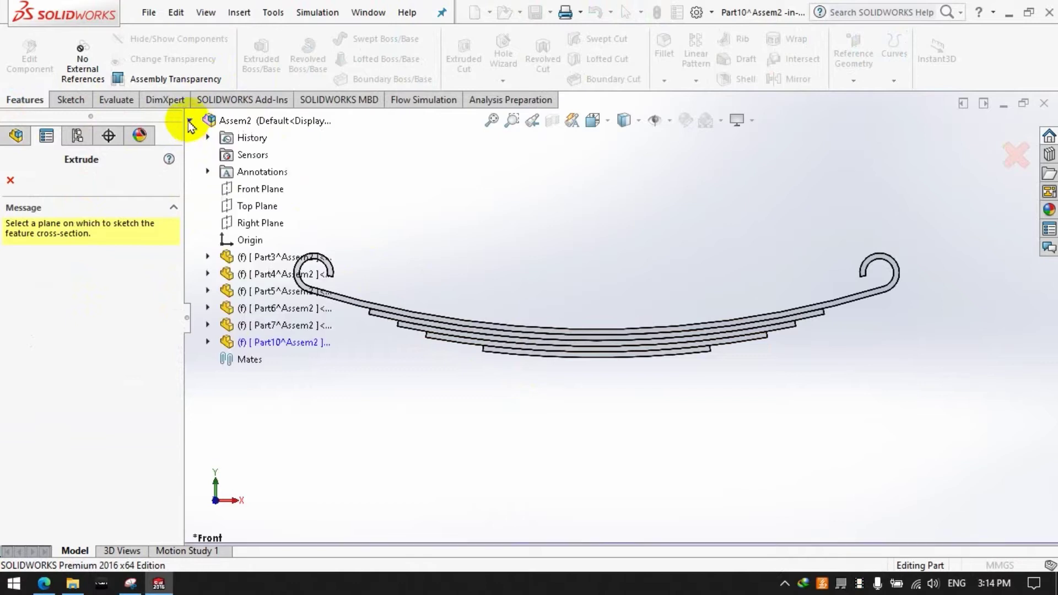
{"action": "left_click", "coordinate": [208, 342]}
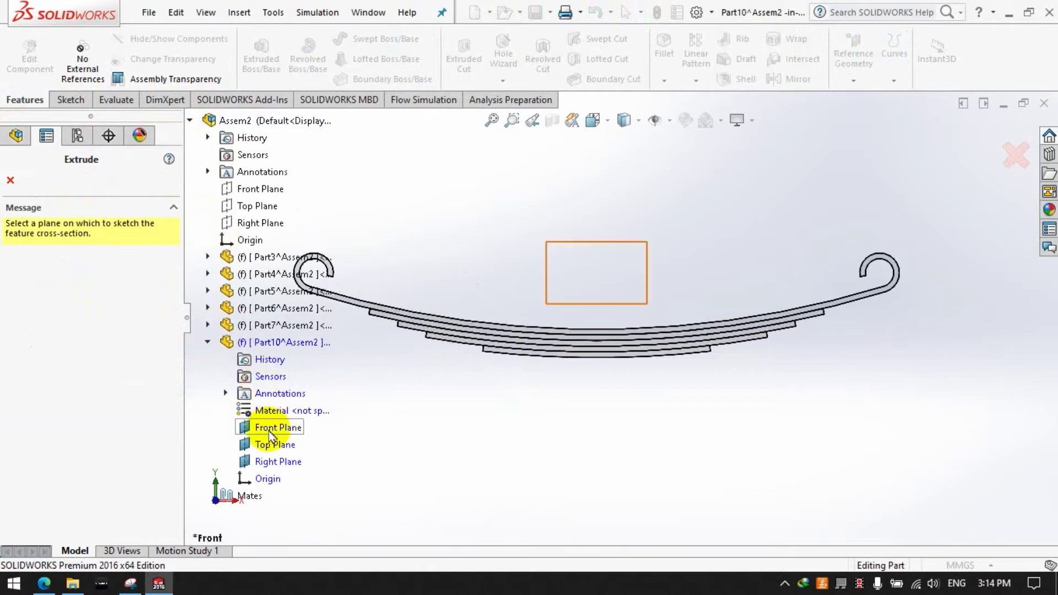
{"action": "left_click", "coordinate": [270, 428]}
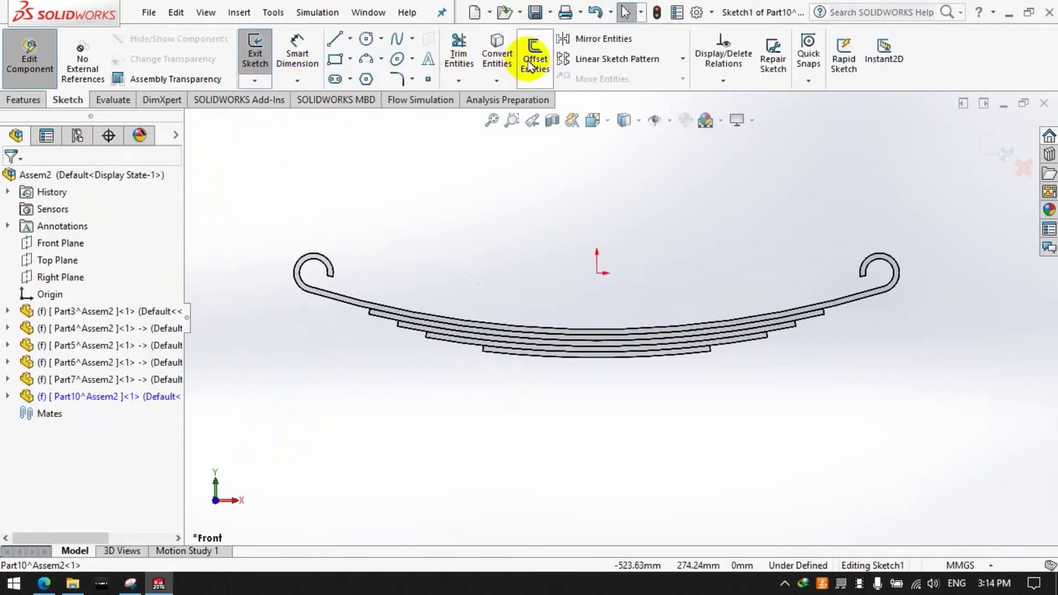
Step: Convert the first clip band's lower edge into the sketch
{"action": "left_click", "coordinate": [497, 55]}
{"action": "left_click", "coordinate": [538, 356]}
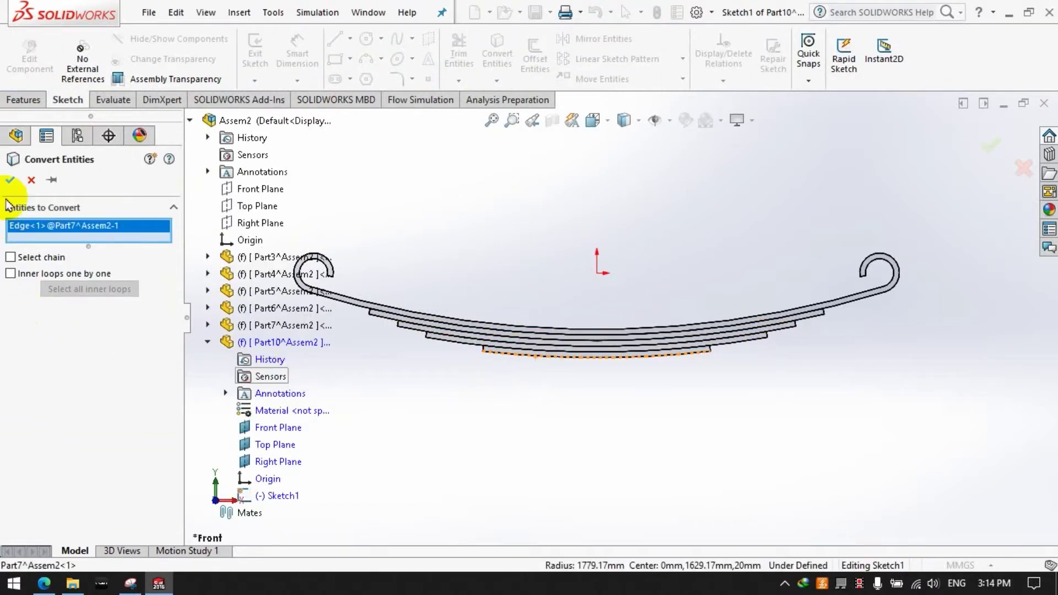
{"action": "left_click", "coordinate": [10, 180]}
{"action": "left_click", "coordinate": [482, 351]}
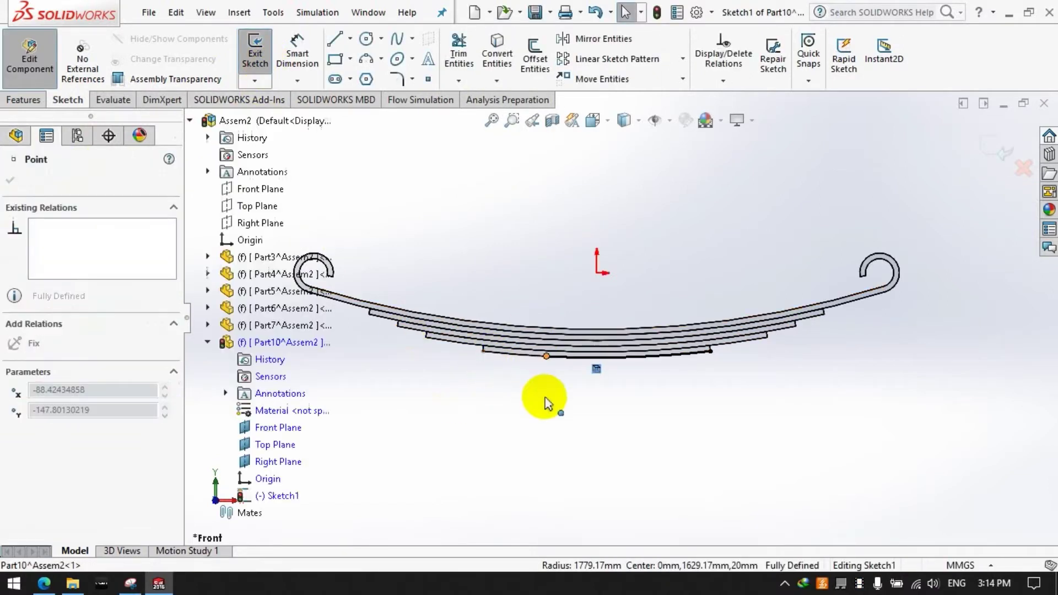
{"action": "left_click", "coordinate": [469, 405]}
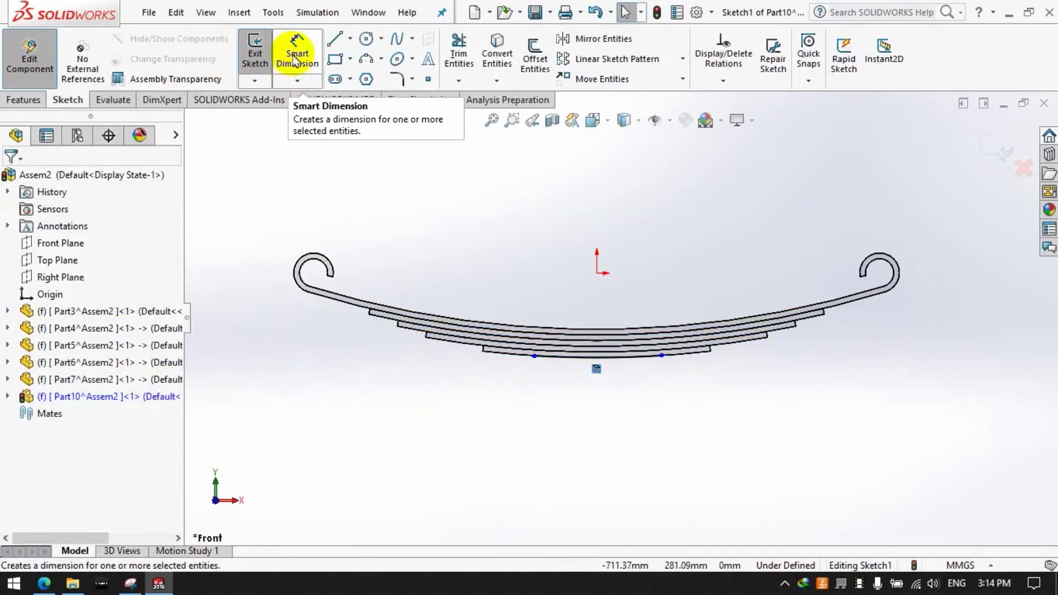
Step: Dimension the converted arc's span and a 150 mm offset from its left end
{"action": "left_click", "coordinate": [297, 60]}
{"action": "left_click", "coordinate": [534, 356]}
{"action": "left_click", "coordinate": [661, 355]}
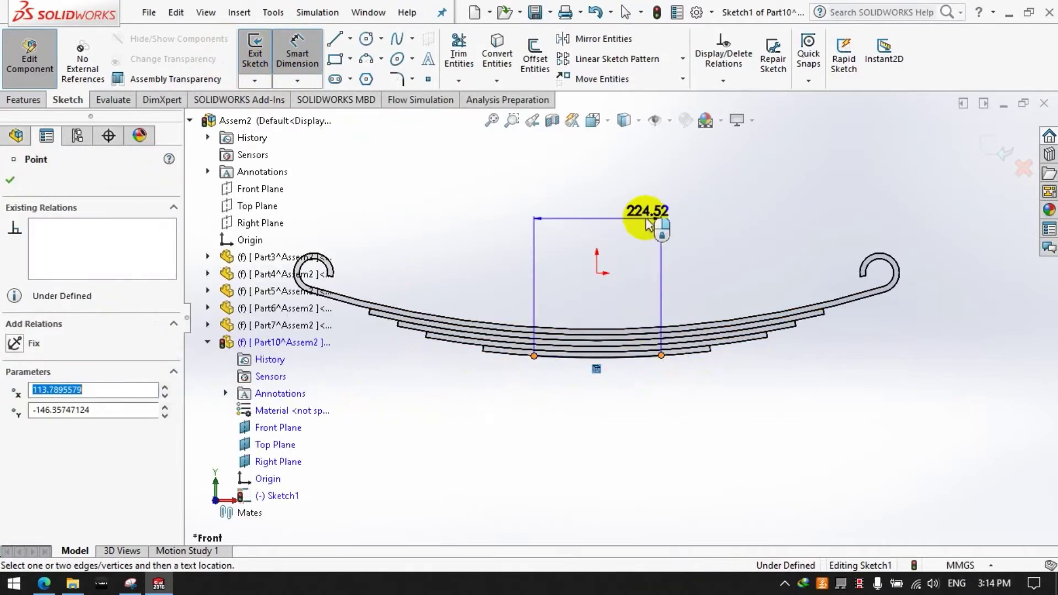
{"action": "left_click", "coordinate": [648, 223]}
{"action": "key", "text": "Return"}
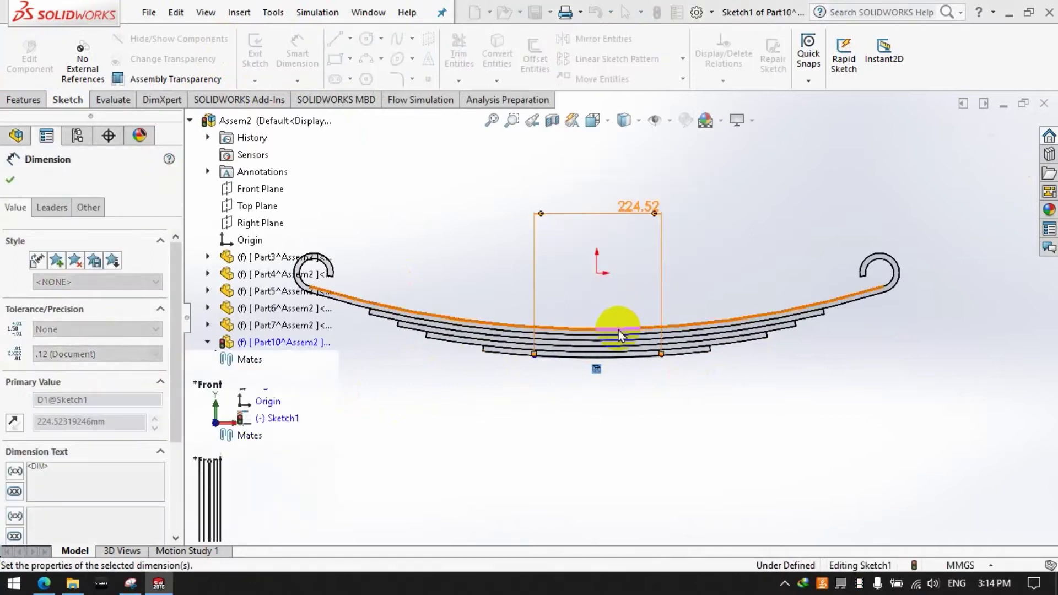
{"action": "left_click", "coordinate": [593, 399]}
{"action": "left_click", "coordinate": [582, 311]}
{"action": "left_click", "coordinate": [538, 338]}
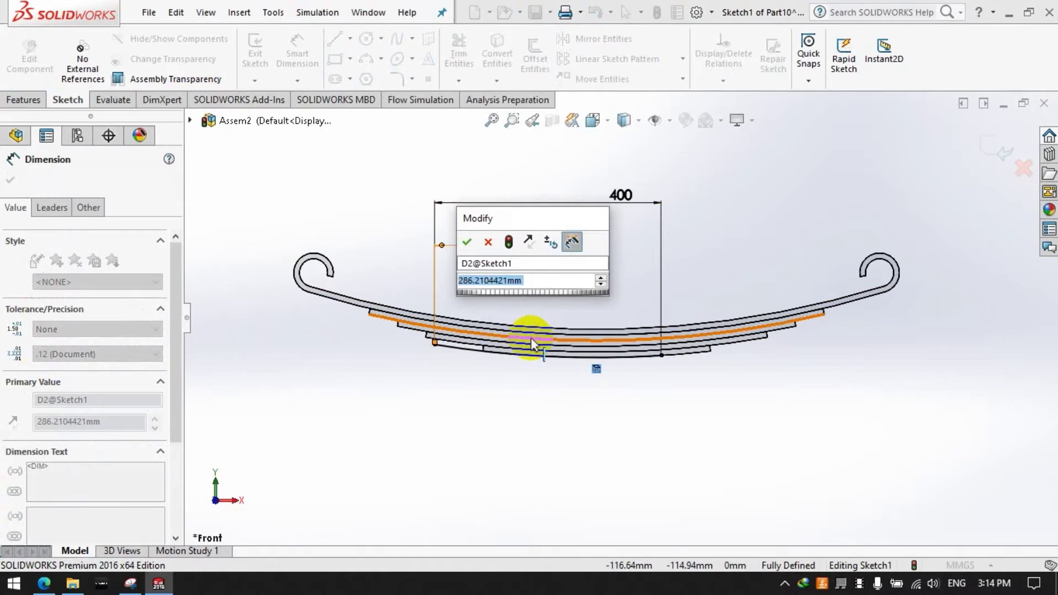
{"action": "type", "text": "150"}
{"action": "key", "text": "Return"}
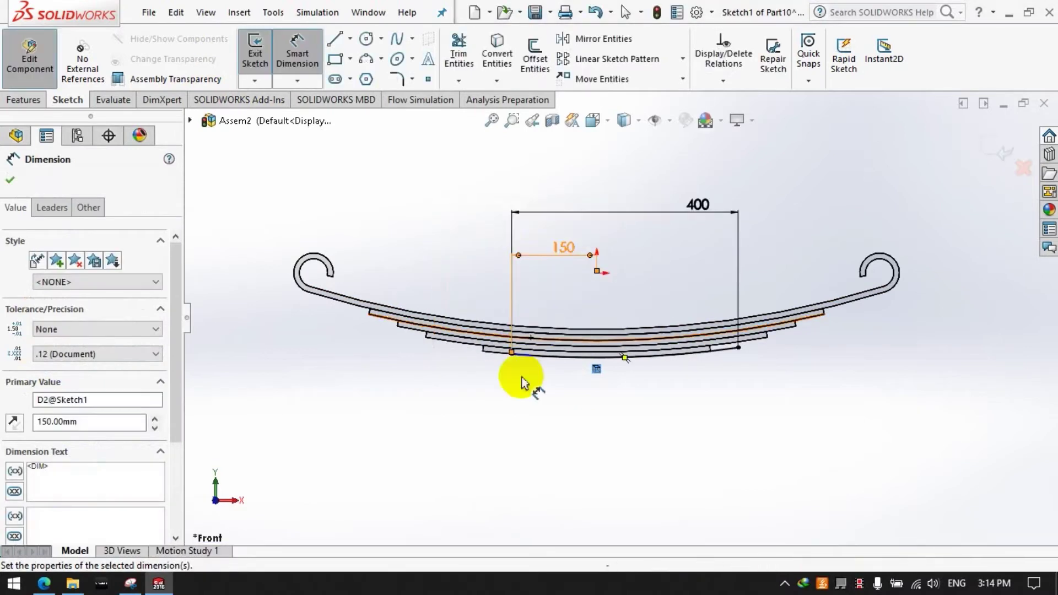
{"action": "left_click", "coordinate": [521, 380]}
Step: Change the arc span dimension from 400 mm to 300 mm
{"action": "double_click", "coordinate": [693, 202]}
{"action": "type", "text": "300"}
{"action": "key", "text": "Return"}
{"action": "left_click", "coordinate": [460, 248]}
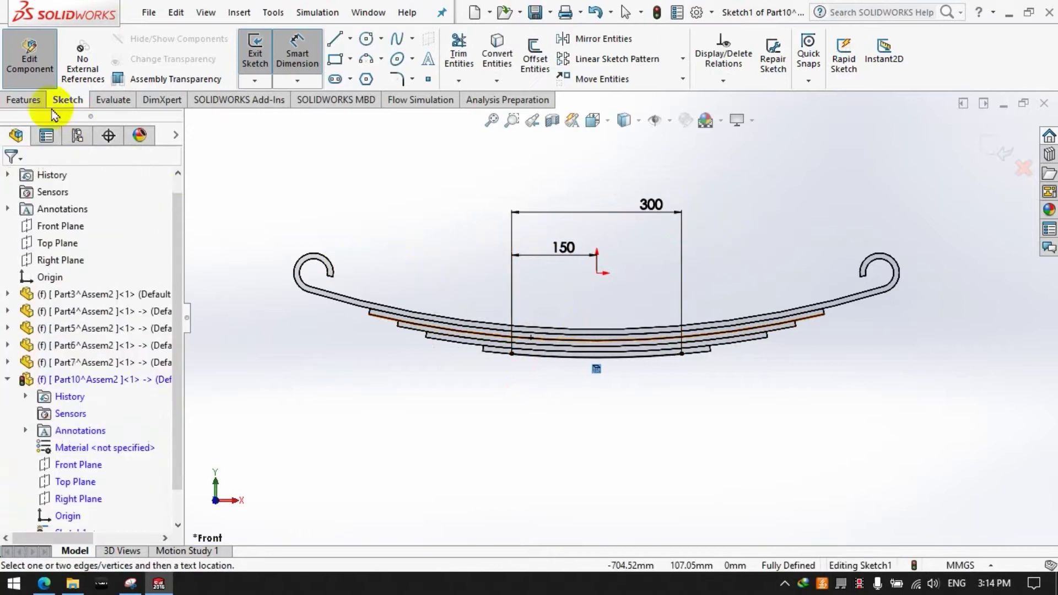
Step: Extrude the sketch 40 mm with a Mid Plane end condition
{"action": "left_click", "coordinate": [255, 50]}
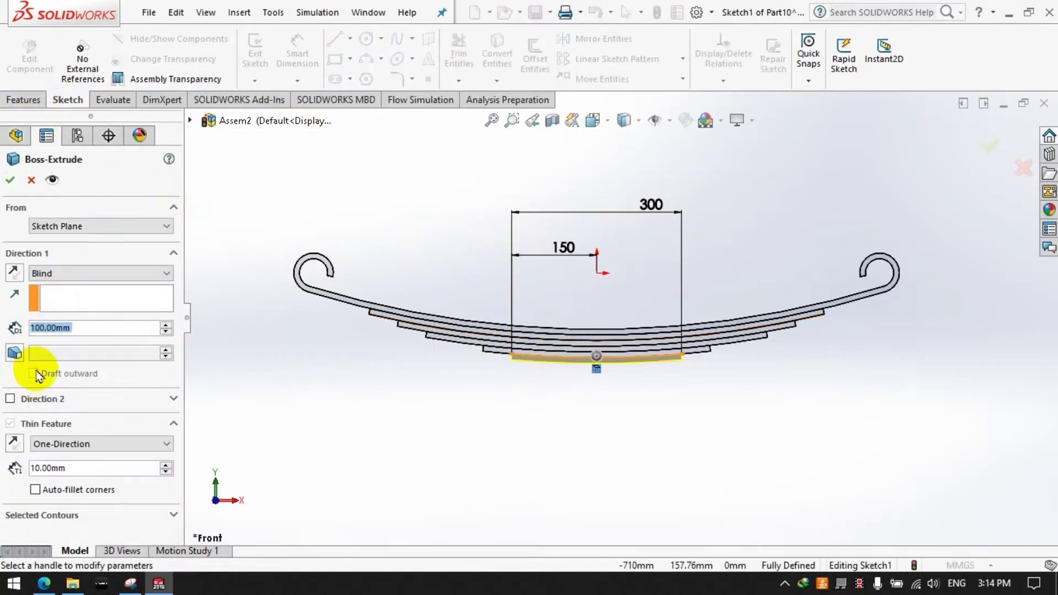
{"action": "left_click", "coordinate": [60, 273]}
{"action": "left_click", "coordinate": [77, 335]}
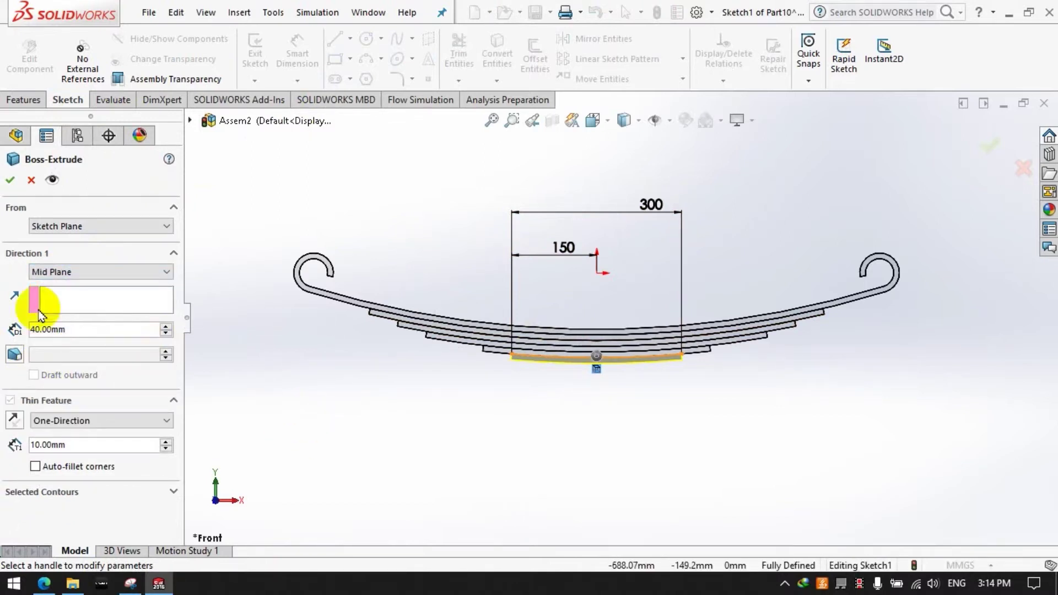
{"action": "left_click", "coordinate": [8, 182]}
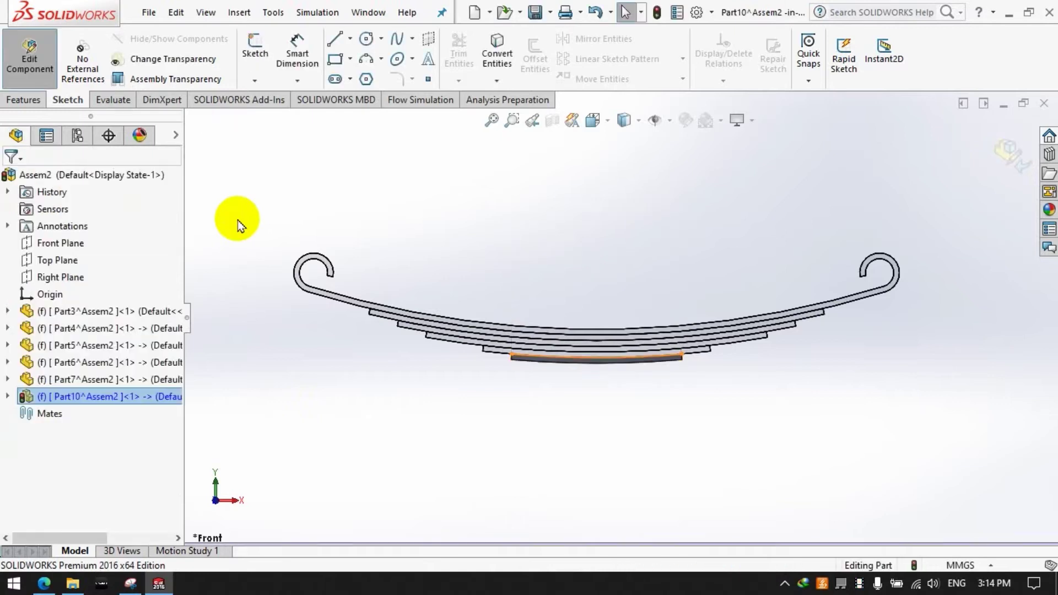
Step: Leave Part10 and insert a new blank part into the assembly
{"action": "left_click", "coordinate": [30, 69]}
{"action": "left_click", "coordinate": [86, 80]}
{"action": "left_click", "coordinate": [105, 115]}
Step: Place the new Part11 and start a sketch on its Front Plane
{"action": "left_click", "coordinate": [122, 313]}
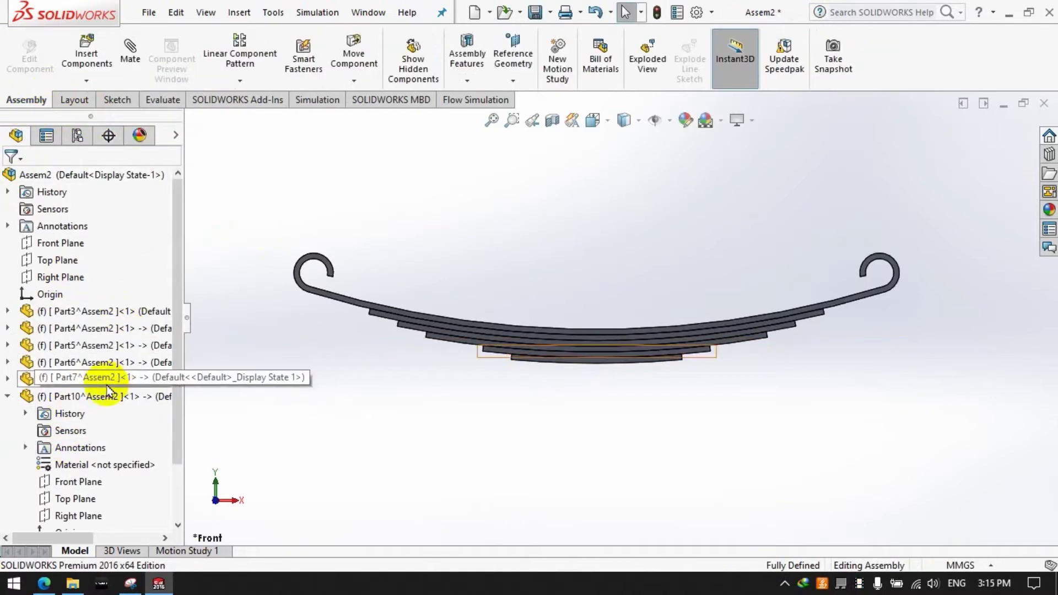
{"action": "left_click", "coordinate": [30, 67]}
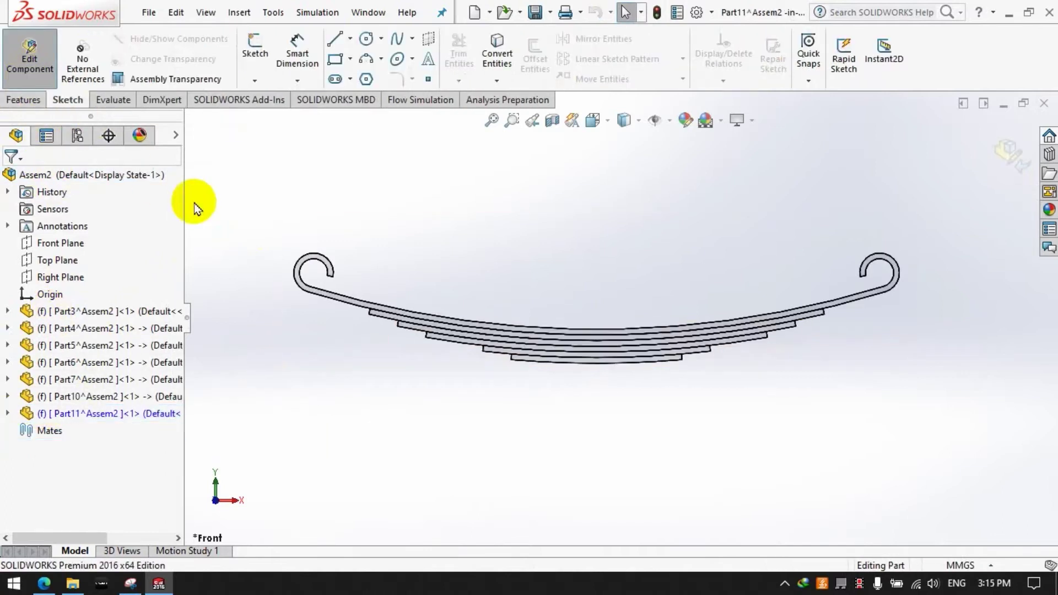
{"action": "left_click", "coordinate": [268, 59]}
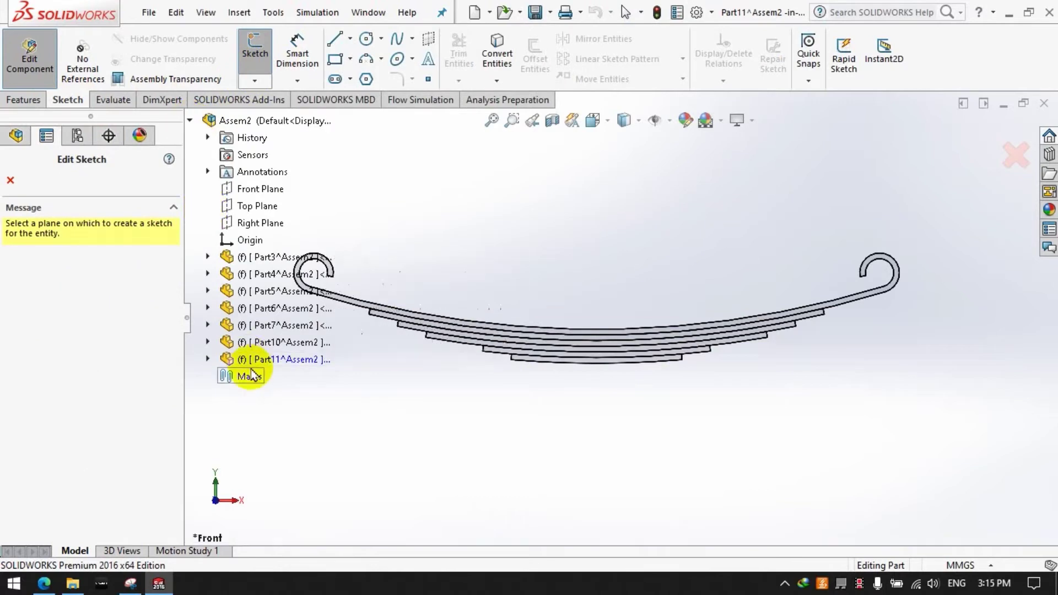
{"action": "left_click", "coordinate": [209, 360]}
{"action": "left_click", "coordinate": [267, 439]}
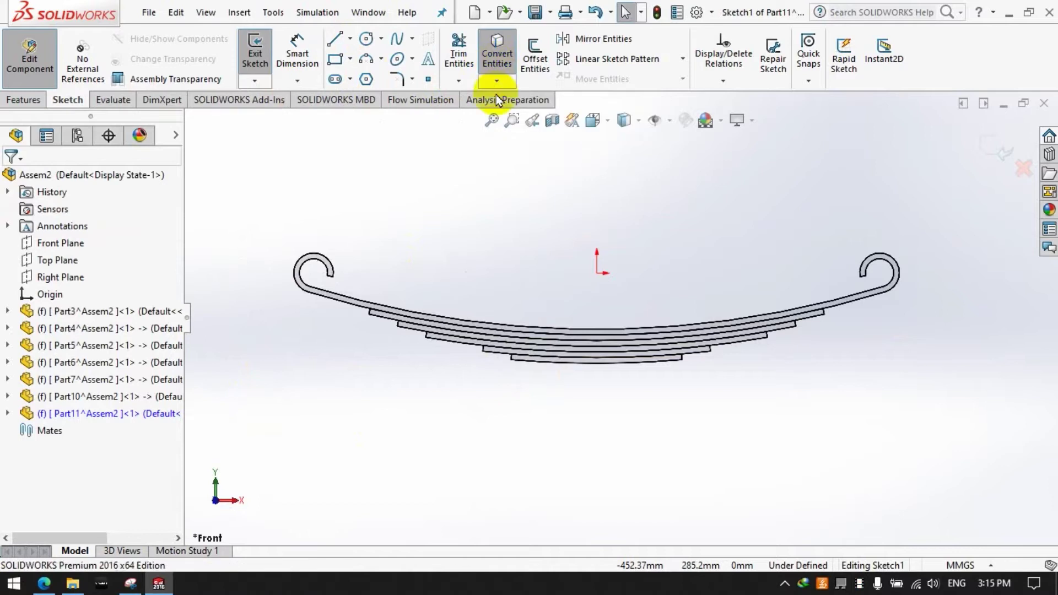
Step: Convert the bottom leaf's edge and shorten both line ends toward the centre
{"action": "left_click", "coordinate": [497, 55]}
{"action": "left_click", "coordinate": [553, 361]}
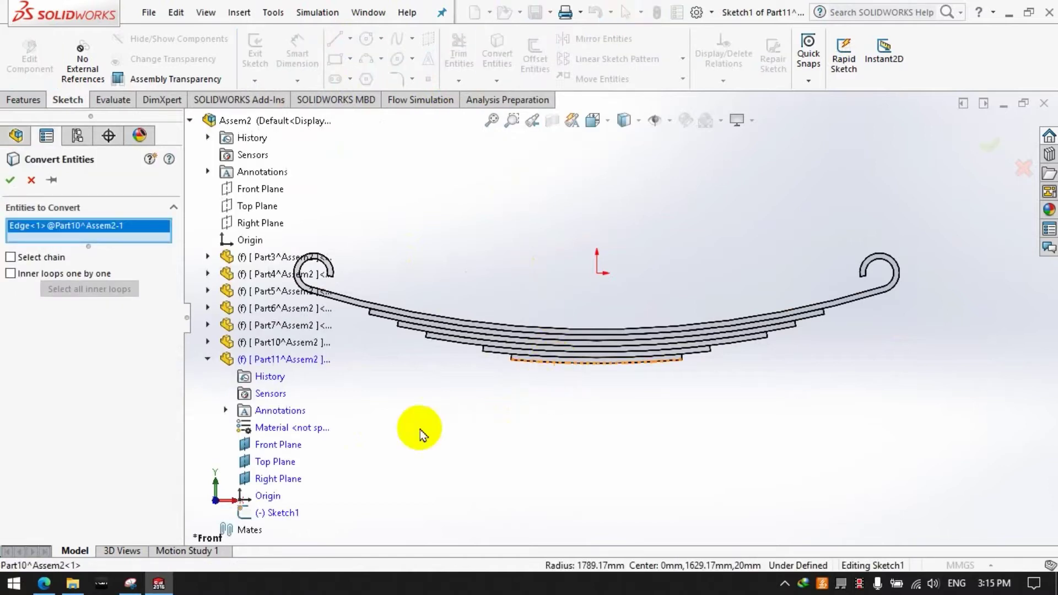
{"action": "left_click", "coordinate": [11, 180]}
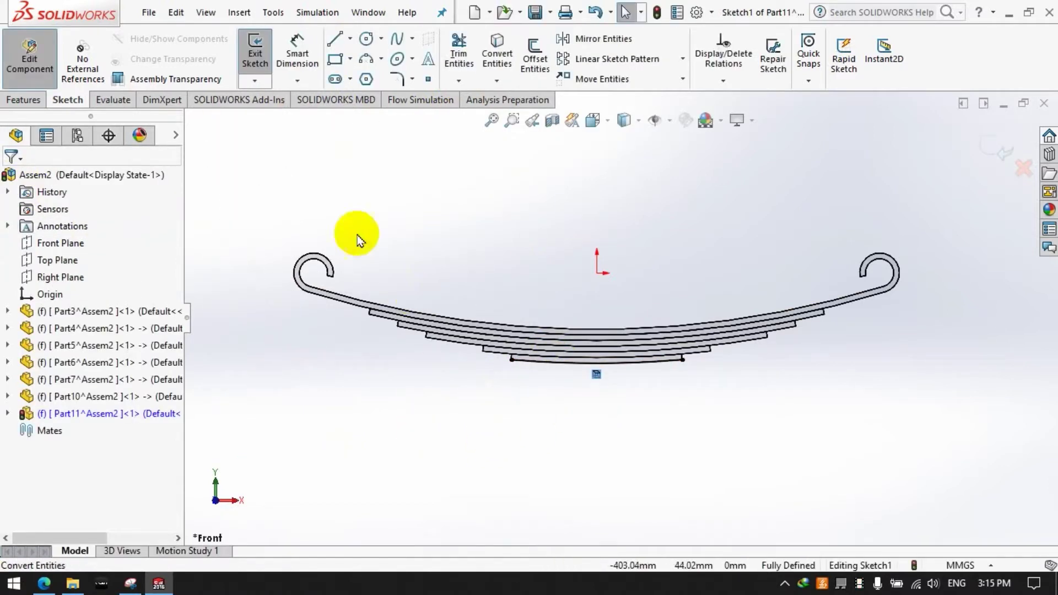
{"action": "left_click_drag", "start_coordinate": [512, 361], "coordinate": [528, 361]}
{"action": "left_click_drag", "start_coordinate": [682, 360], "coordinate": [661, 361]}
Step: Dimension the line's length to 250 mm
{"action": "left_click", "coordinate": [662, 399]}
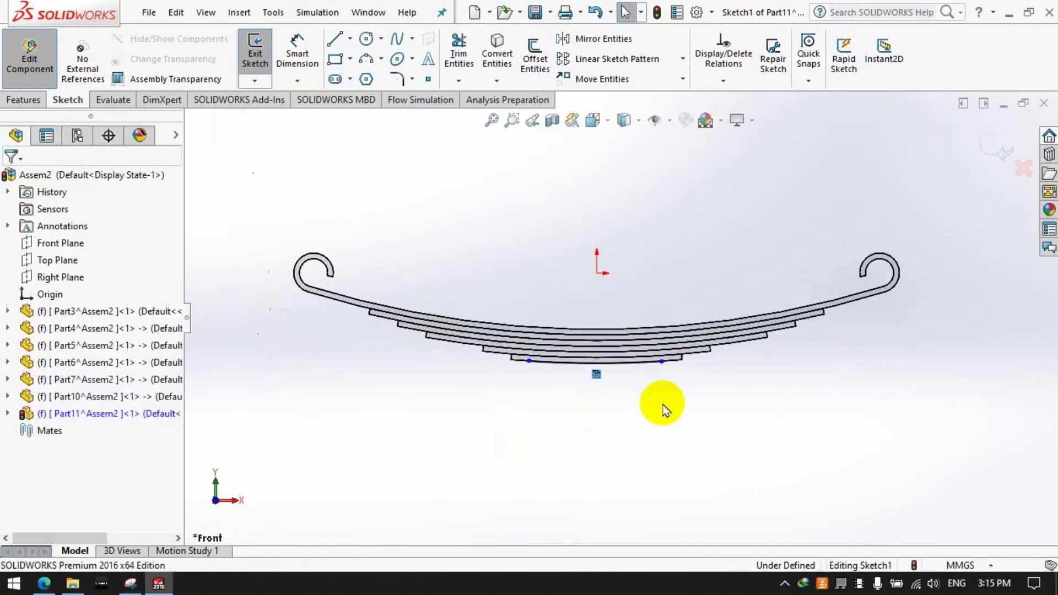
{"action": "left_click", "coordinate": [298, 55]}
{"action": "left_click", "coordinate": [528, 361]}
{"action": "left_click", "coordinate": [662, 361]}
{"action": "left_click", "coordinate": [626, 197]}
{"action": "type", "text": "250"}
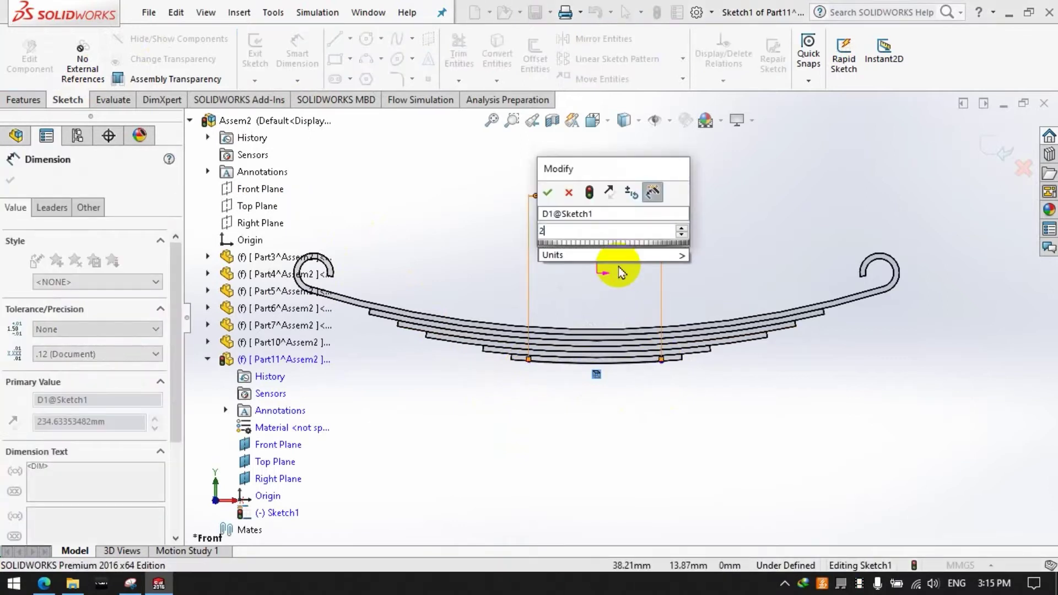
{"action": "key", "text": "Return"}
{"action": "left_click", "coordinate": [613, 440]}
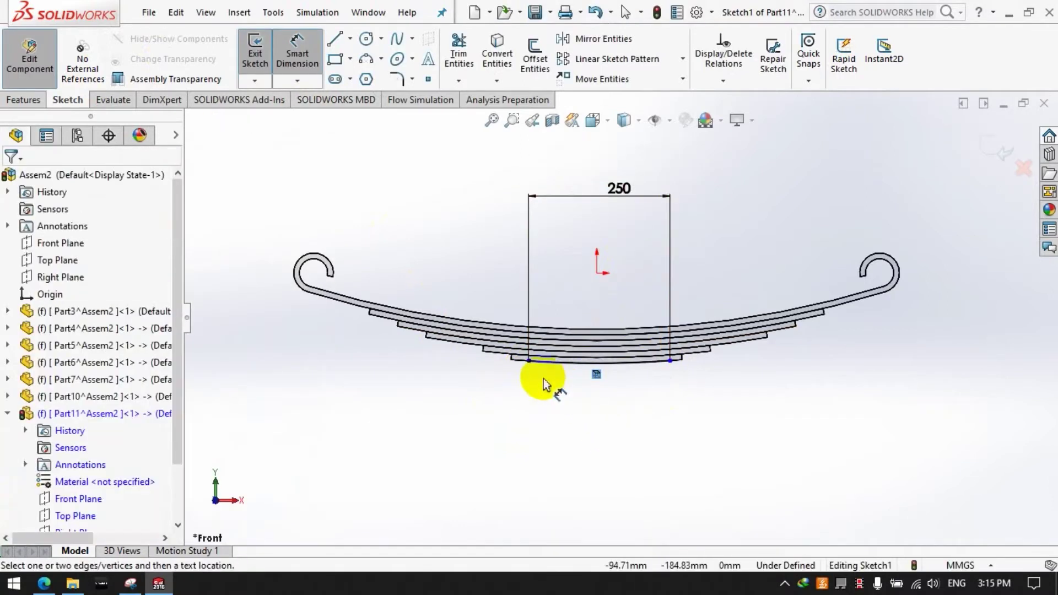
Step: Set the left end 125 mm from the origin and exit the sketch
{"action": "left_click", "coordinate": [598, 272]}
{"action": "left_click", "coordinate": [560, 368]}
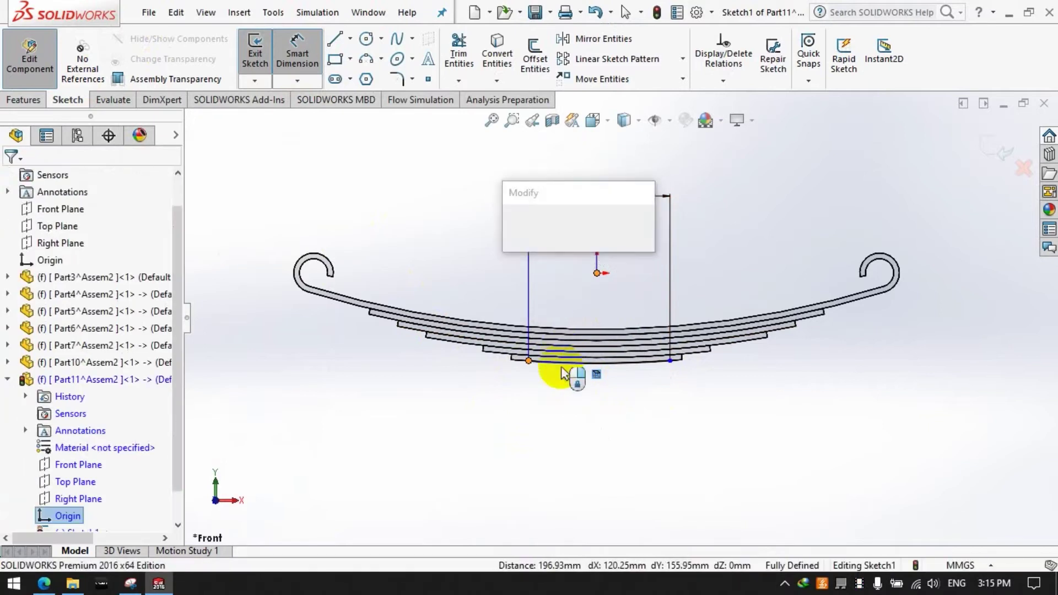
{"action": "type", "text": "125"}
{"action": "key", "text": "Return"}
{"action": "left_click", "coordinate": [553, 468]}
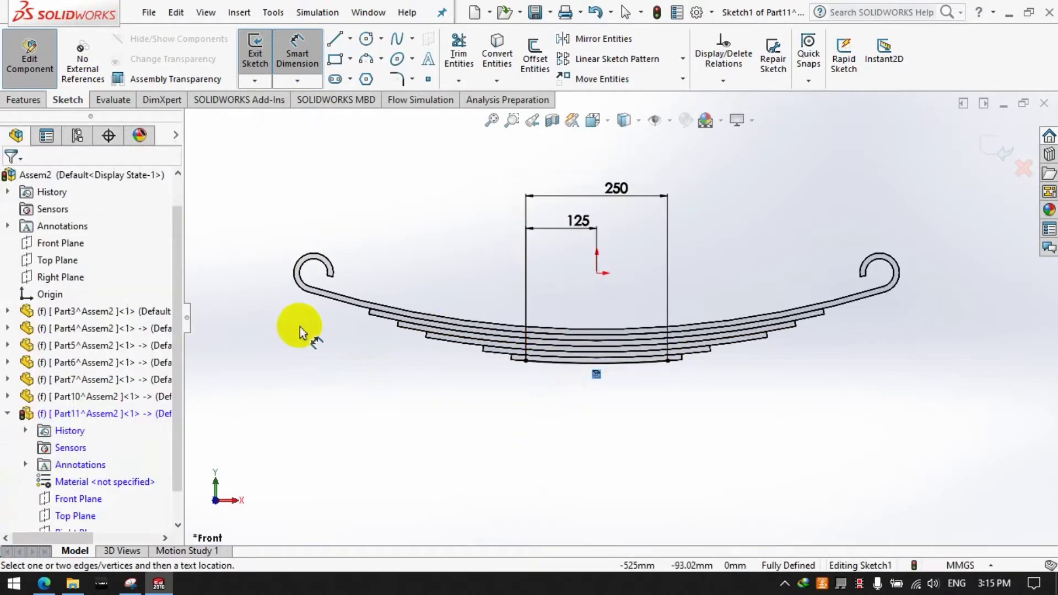
{"action": "left_click", "coordinate": [255, 53]}
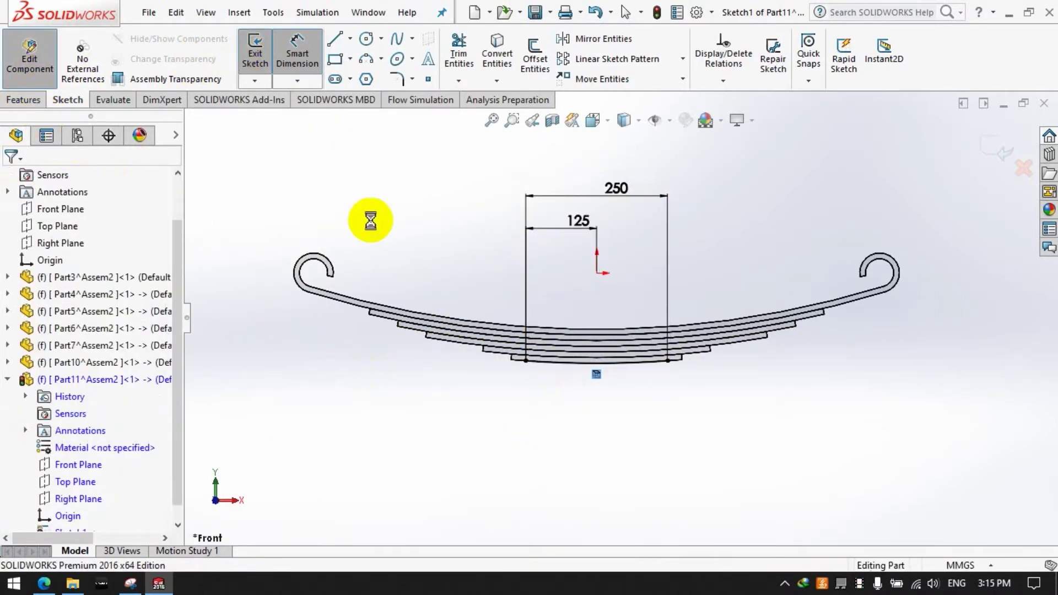
Step: Extrude Part11's line 40 mm mid-plane as a thin block, then return to the assembly
{"action": "left_click", "coordinate": [23, 100]}
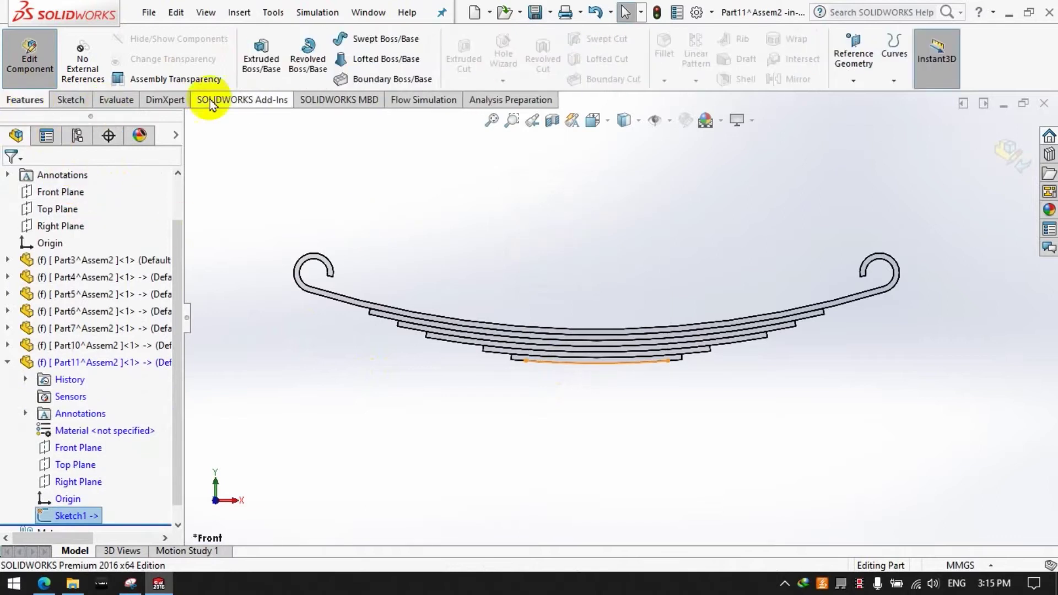
{"action": "left_click", "coordinate": [261, 55]}
{"action": "left_click", "coordinate": [99, 274]}
{"action": "left_click", "coordinate": [55, 339]}
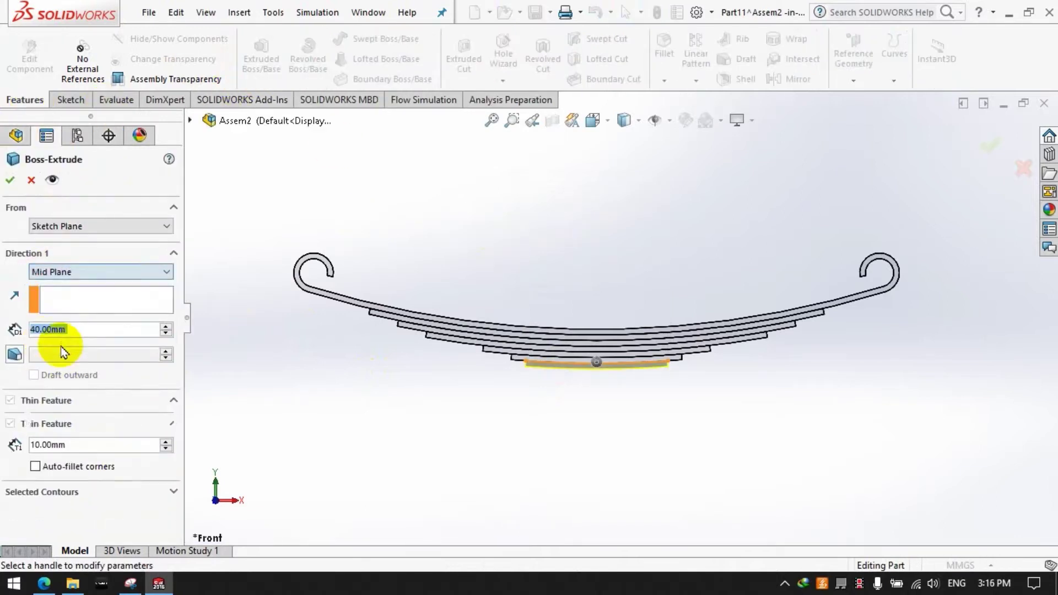
{"action": "left_click", "coordinate": [10, 181]}
{"action": "left_click", "coordinate": [54, 82]}
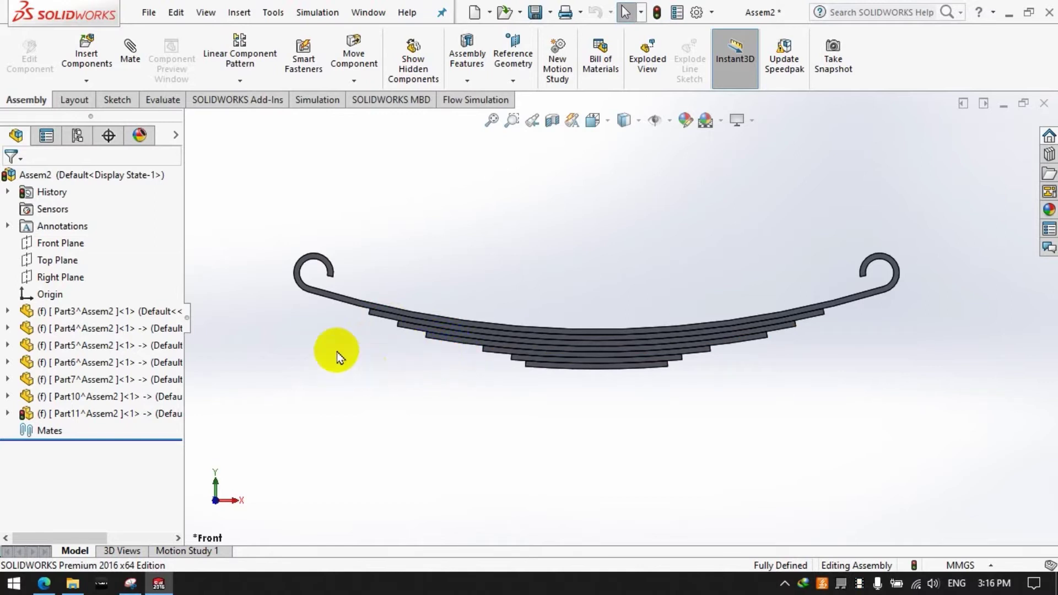
Step: Insert a new empty part and place it in the assembly
{"action": "left_click", "coordinate": [85, 81]}
{"action": "left_click", "coordinate": [98, 113]}
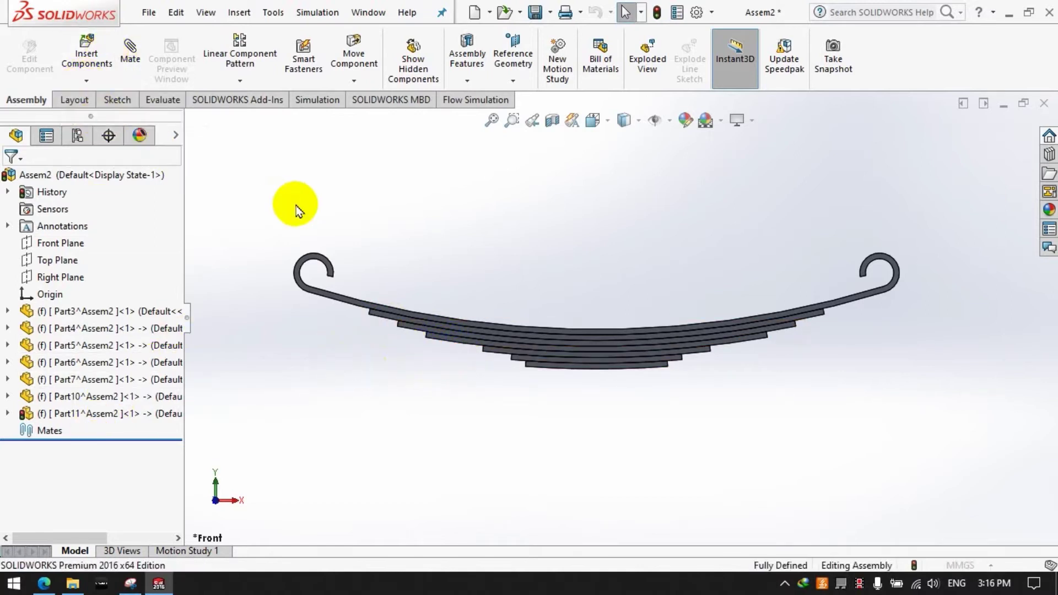
{"action": "left_click", "coordinate": [250, 154]}
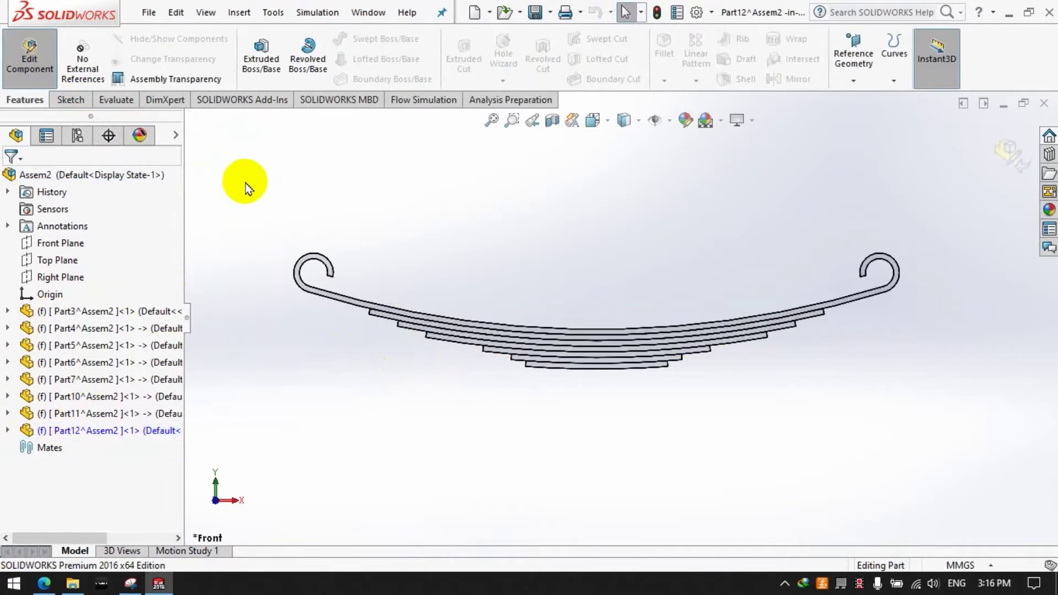
Step: Start a new sketch on Part12's Front Plane
{"action": "left_click", "coordinate": [68, 100]}
{"action": "left_click", "coordinate": [264, 48]}
{"action": "scroll", "coordinate": [391, 322], "scroll_direction": "down", "scroll_amount": 1}
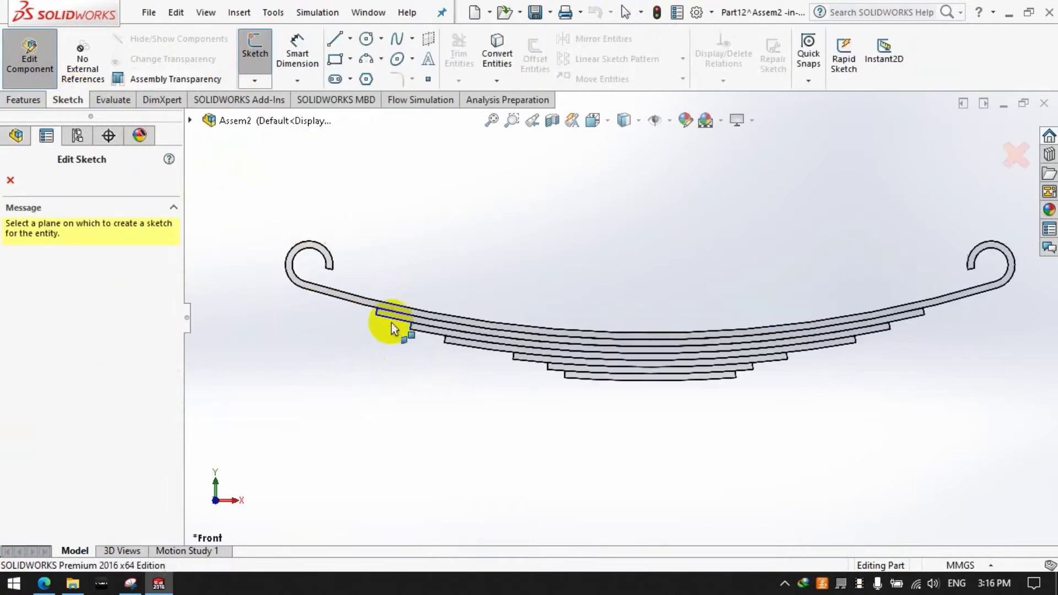
{"action": "scroll", "coordinate": [392, 322], "scroll_direction": "down", "scroll_amount": 1}
{"action": "left_click", "coordinate": [190, 121]}
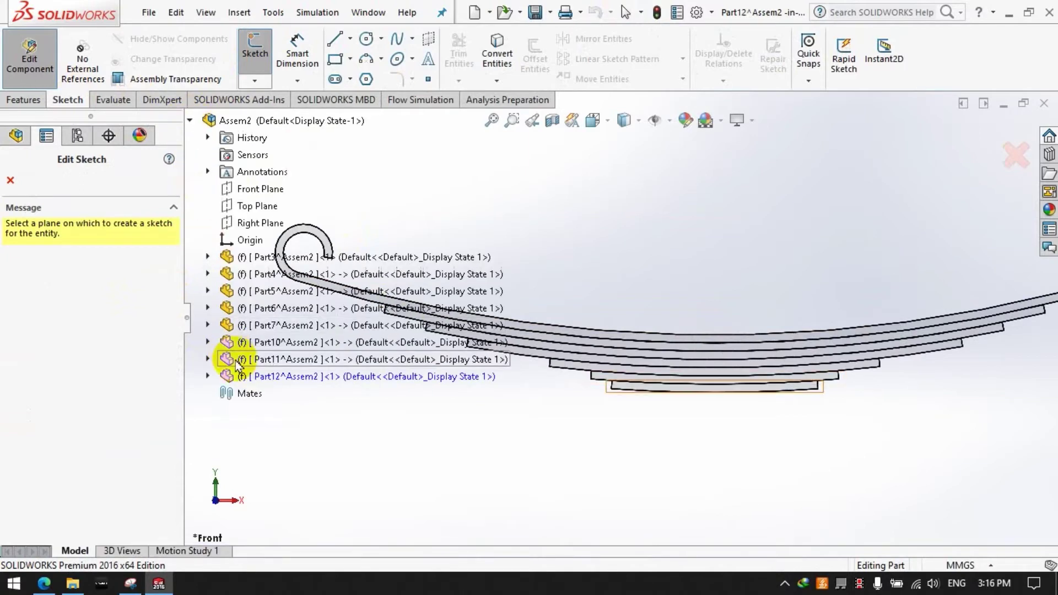
{"action": "left_click", "coordinate": [208, 376]}
{"action": "left_click", "coordinate": [284, 469]}
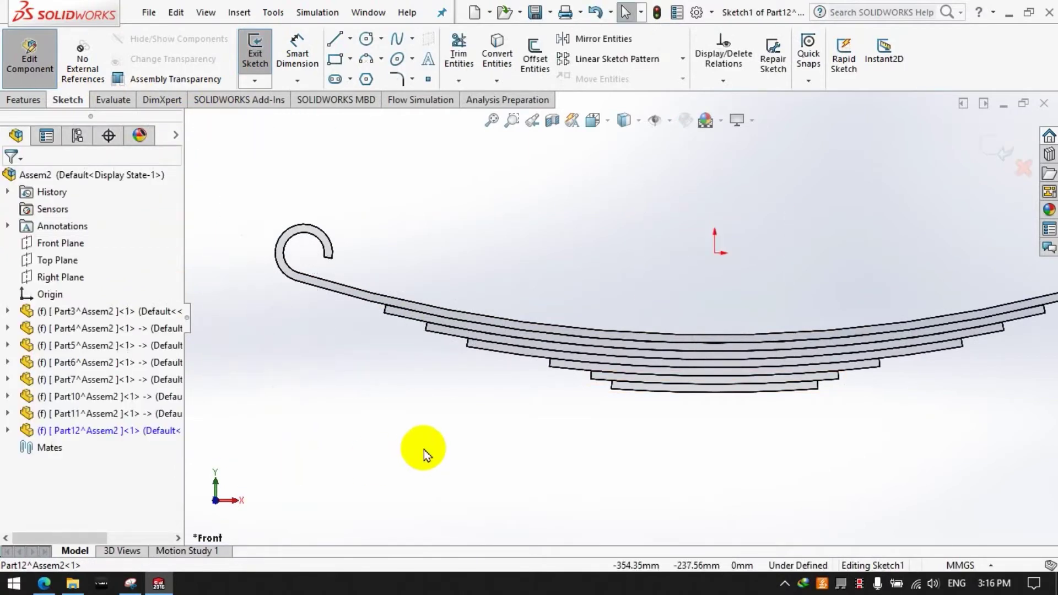
Step: Draw three small corner rectangles at the left leaf steps
{"action": "left_click", "coordinate": [340, 62]}
{"action": "scroll", "coordinate": [440, 364], "scroll_direction": "down", "scroll_amount": 2}
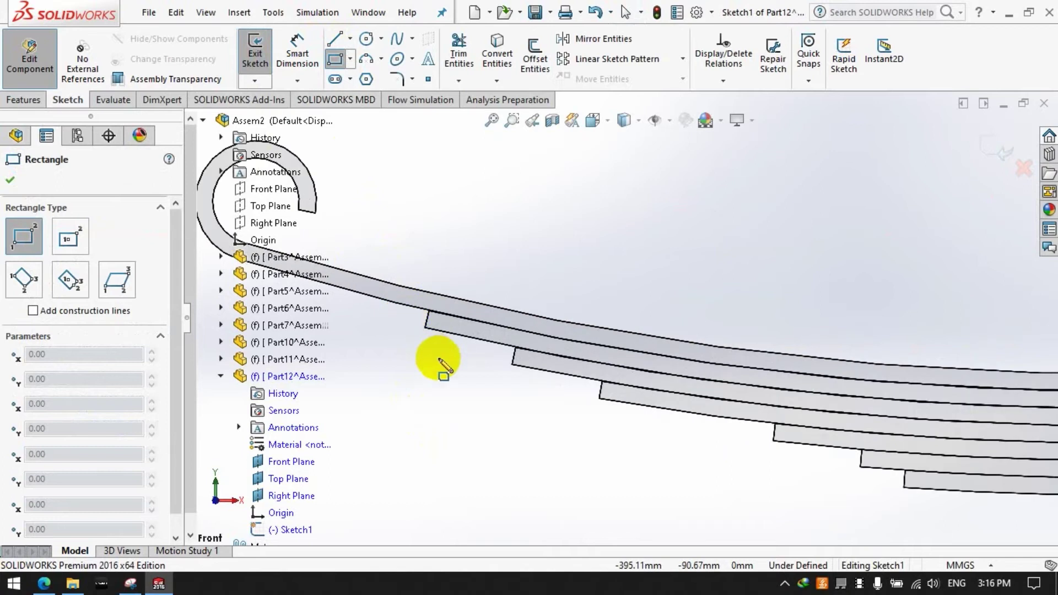
{"action": "left_click", "coordinate": [444, 345]}
{"action": "left_click", "coordinate": [490, 356]}
{"action": "left_click", "coordinate": [650, 421]}
{"action": "left_click", "coordinate": [710, 428]}
{"action": "scroll", "coordinate": [578, 386], "scroll_direction": "up", "scroll_amount": 3}
{"action": "scroll", "coordinate": [685, 389], "scroll_direction": "down", "scroll_amount": 1}
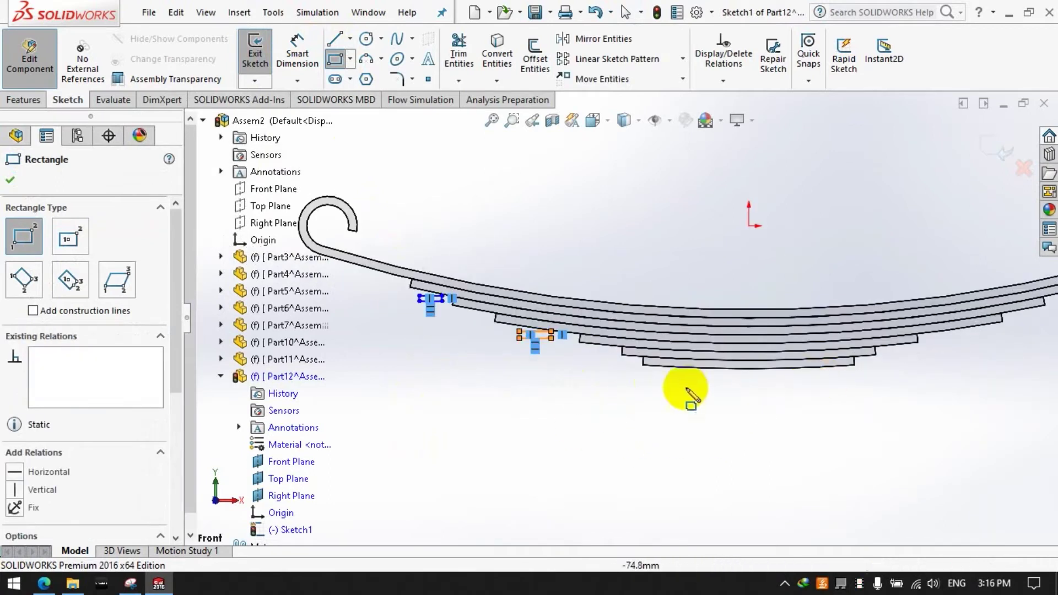
{"action": "left_click", "coordinate": [654, 375]}
{"action": "left_click", "coordinate": [695, 383]}
Step: Dimension the lowest and middle rectangle widths to 30 mm each
{"action": "left_click", "coordinate": [296, 57]}
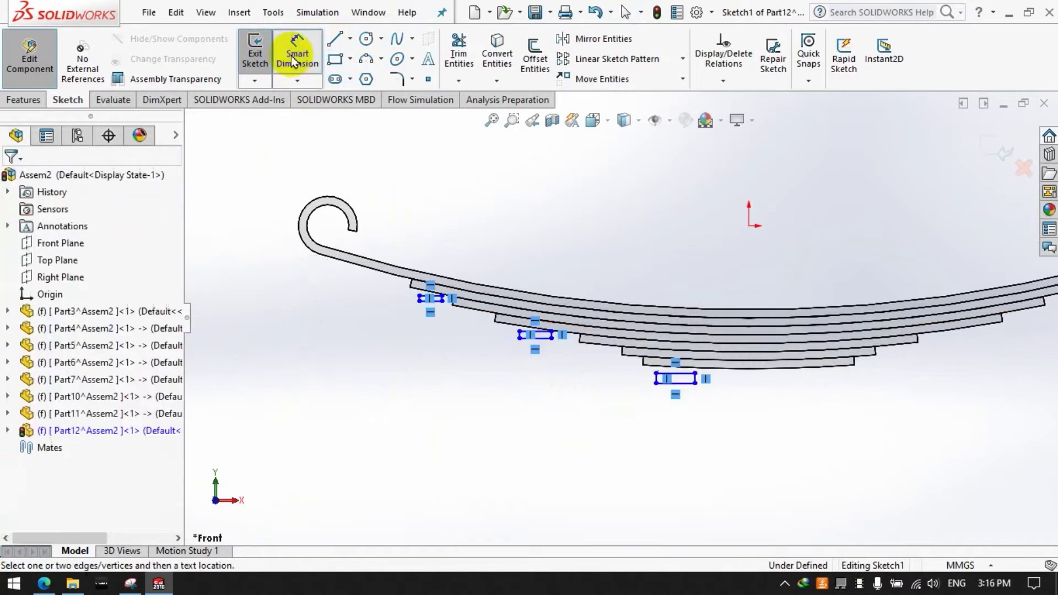
{"action": "left_click", "coordinate": [689, 388]}
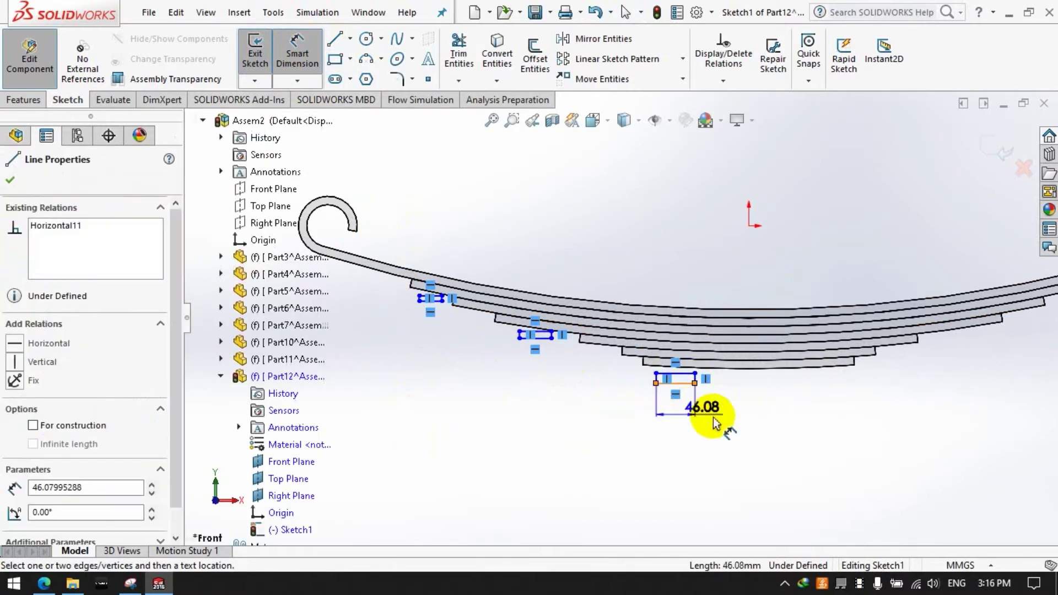
{"action": "left_click", "coordinate": [759, 429]}
{"action": "type", "text": "30"}
{"action": "key", "text": "Return"}
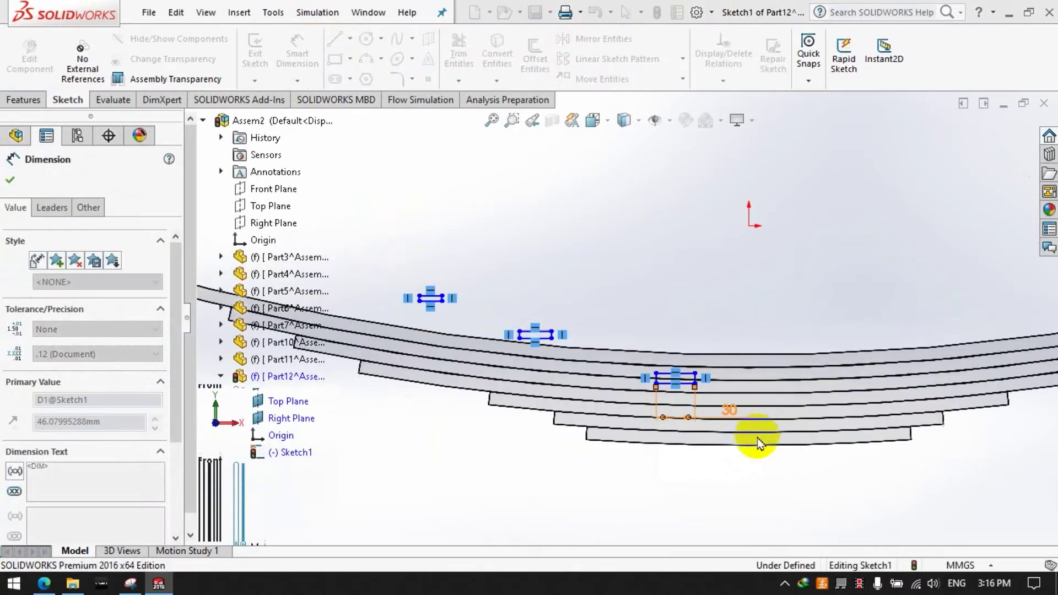
{"action": "left_click", "coordinate": [542, 337]}
{"action": "left_click", "coordinate": [611, 279]}
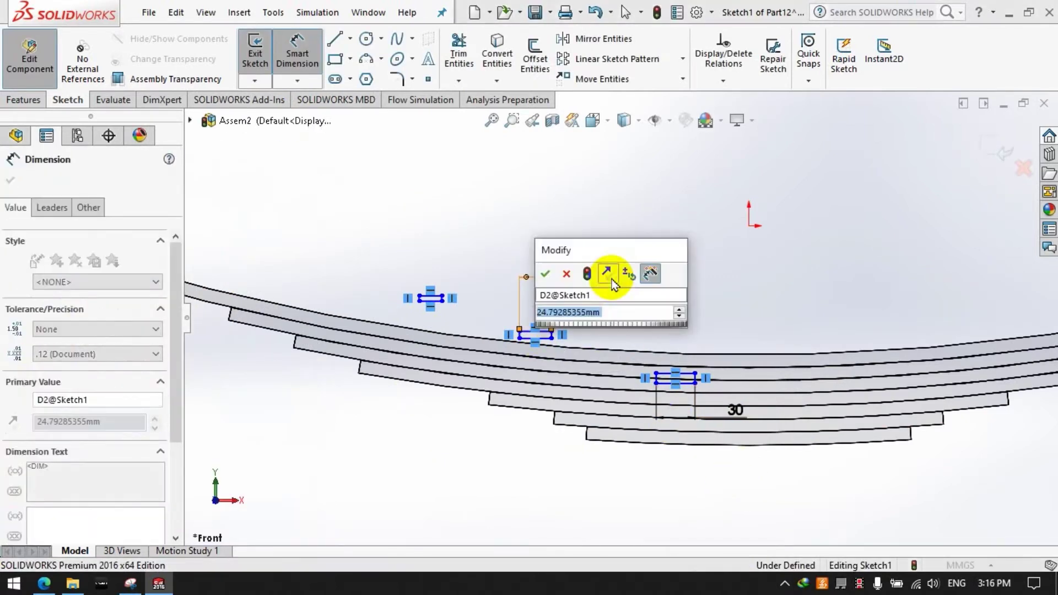
{"action": "type", "text": "30"}
{"action": "key", "text": "Return"}
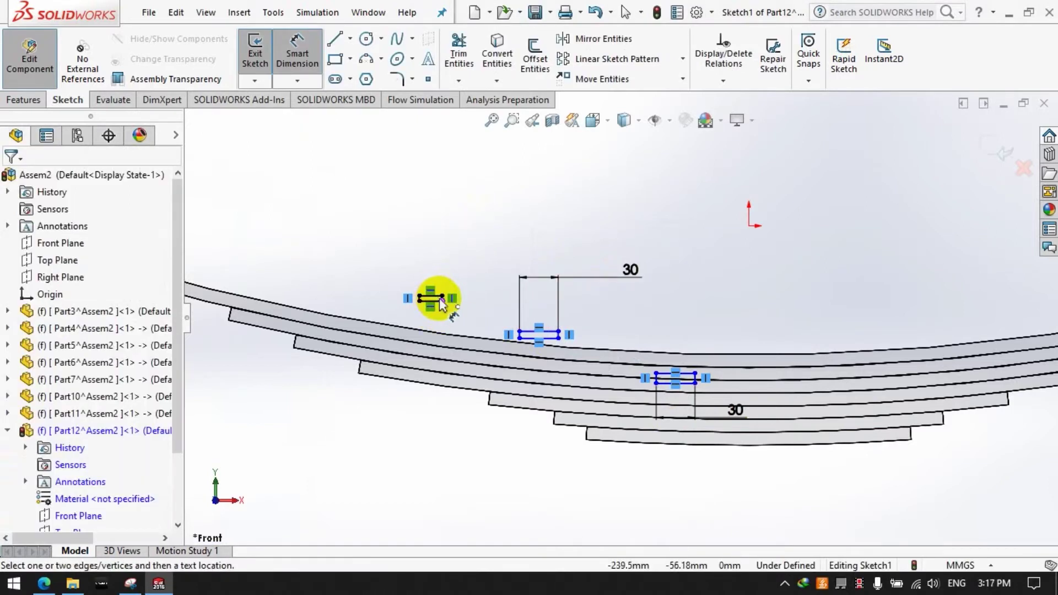
Step: Dimension the top rectangle's width to 25 mm
{"action": "scroll", "coordinate": [436, 300], "scroll_direction": "down", "scroll_amount": 2}
{"action": "scroll", "coordinate": [457, 302], "scroll_direction": "down", "scroll_amount": 2}
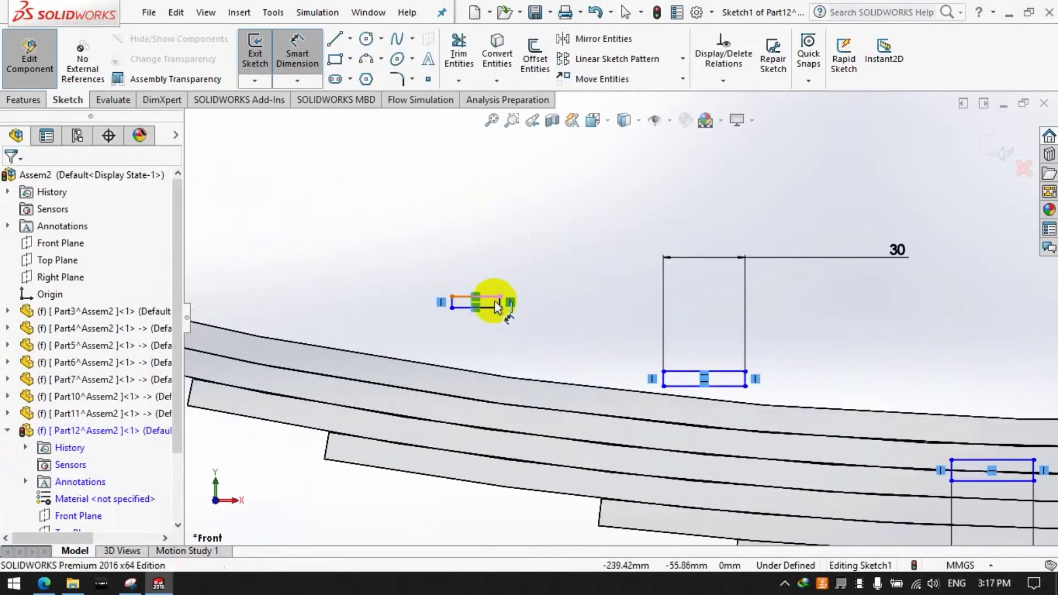
{"action": "left_click", "coordinate": [497, 306]}
{"action": "scroll", "coordinate": [497, 306], "scroll_direction": "up", "scroll_amount": 5}
{"action": "left_click", "coordinate": [457, 226]}
{"action": "type", "text": "25"}
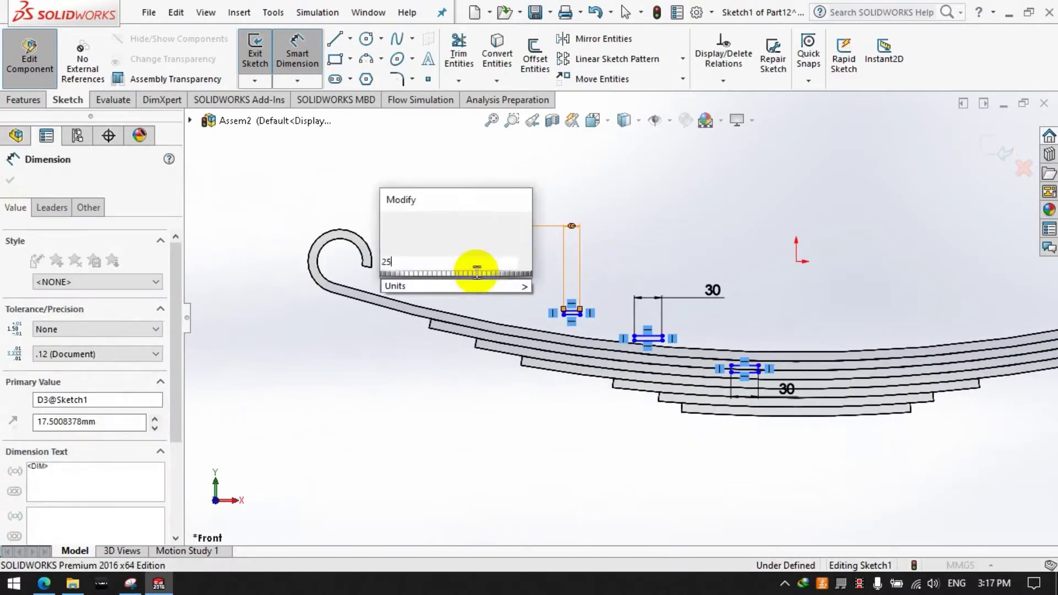
{"action": "key", "text": "Escape"}
{"action": "left_click", "coordinate": [546, 398]}
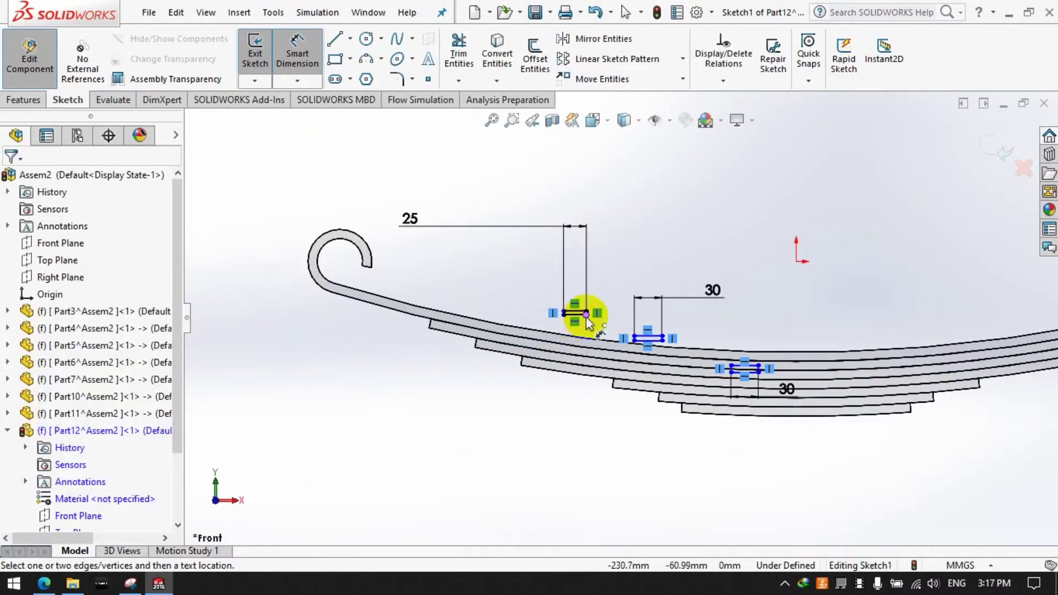
Step: Give the top and middle rectangles 5 mm vertical dimensions
{"action": "left_click", "coordinate": [586, 314]}
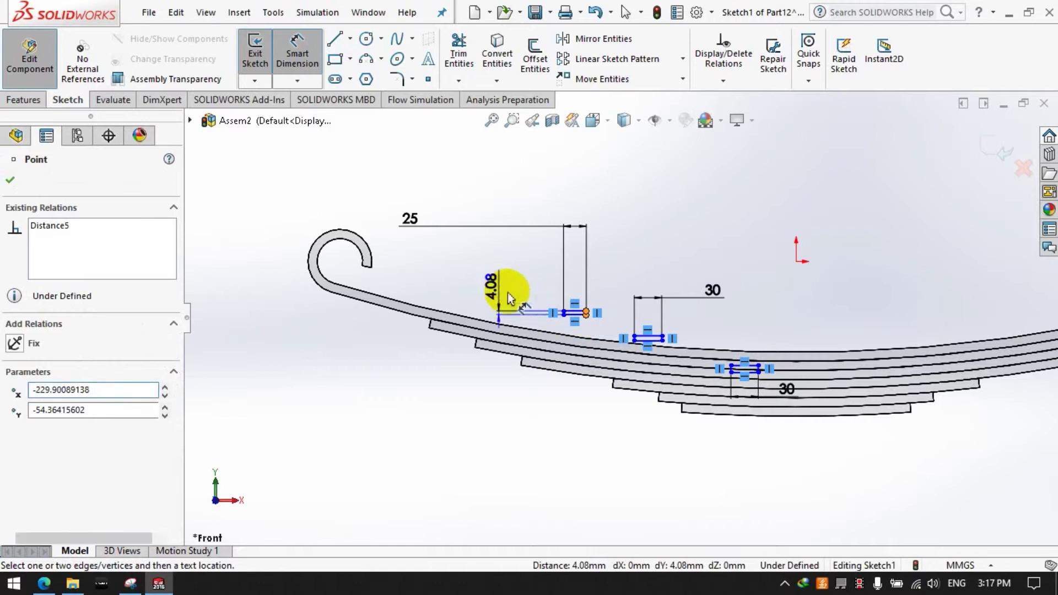
{"action": "left_click", "coordinate": [508, 292]}
{"action": "type", "text": "5"}
{"action": "key", "text": "Return"}
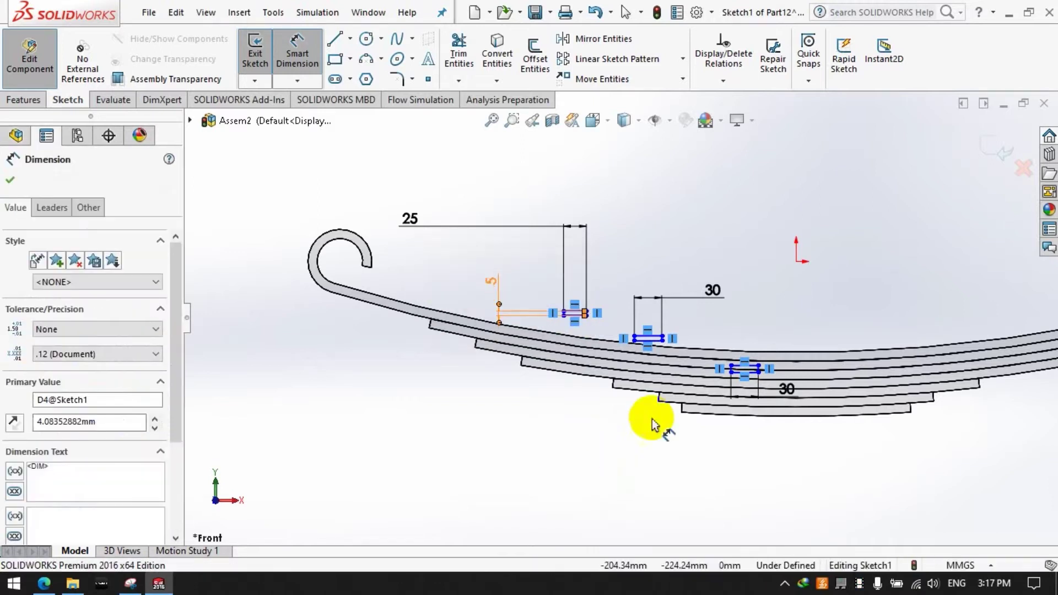
{"action": "left_click", "coordinate": [652, 424]}
{"action": "scroll", "coordinate": [667, 374], "scroll_direction": "down", "scroll_amount": 2}
{"action": "scroll", "coordinate": [650, 342], "scroll_direction": "down", "scroll_amount": 1}
{"action": "left_click", "coordinate": [635, 341]}
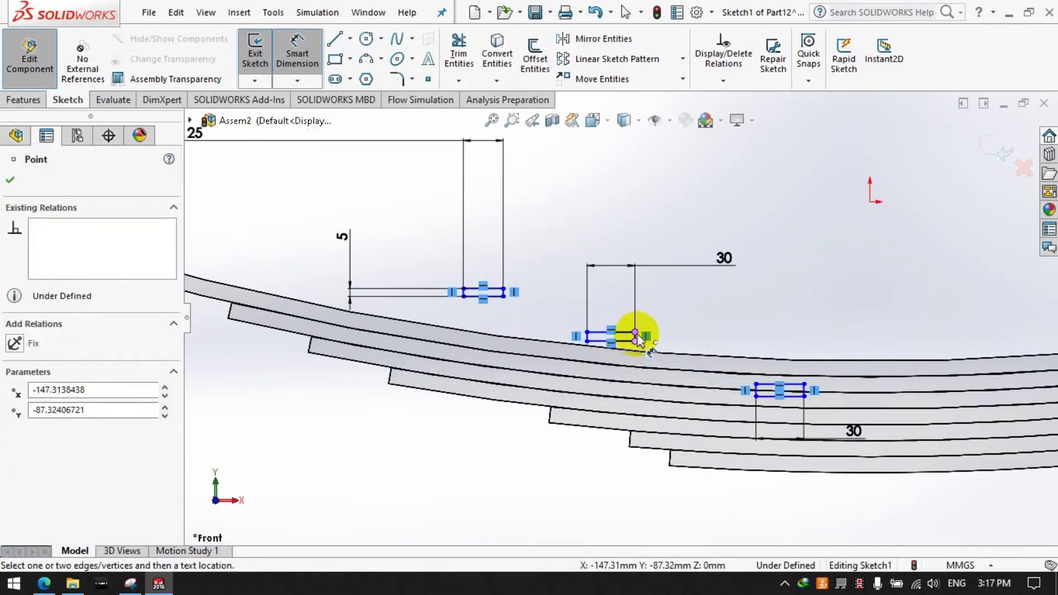
{"action": "left_click", "coordinate": [698, 301]}
{"action": "type", "text": "5"}
{"action": "key", "text": "Return"}
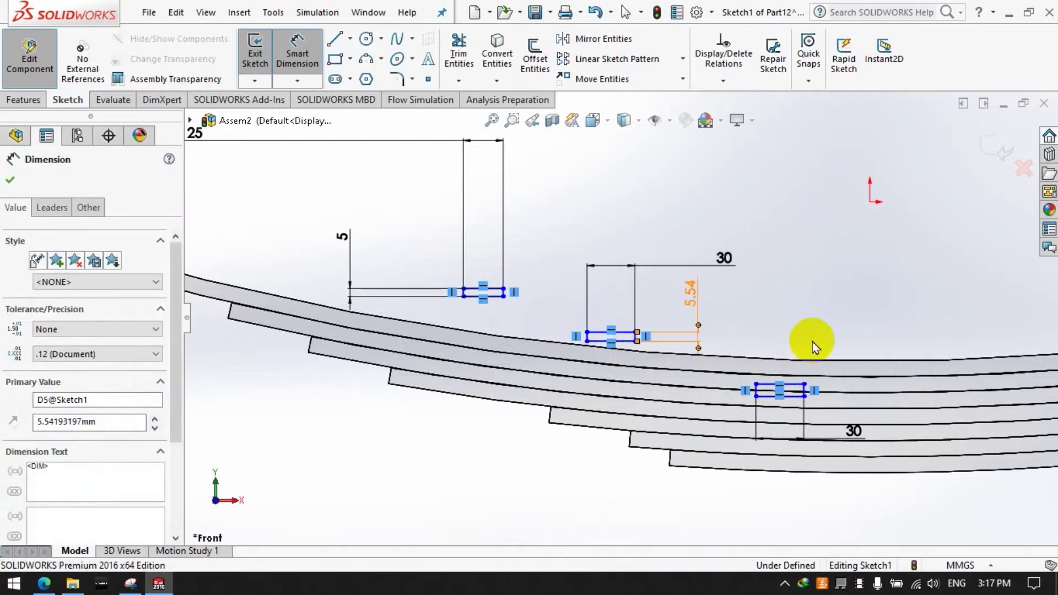
Step: Change the third rectangle's corner-to-leaf distance from 7.80 to 5 mm
{"action": "left_click", "coordinate": [805, 384]}
{"action": "left_click", "coordinate": [805, 381]}
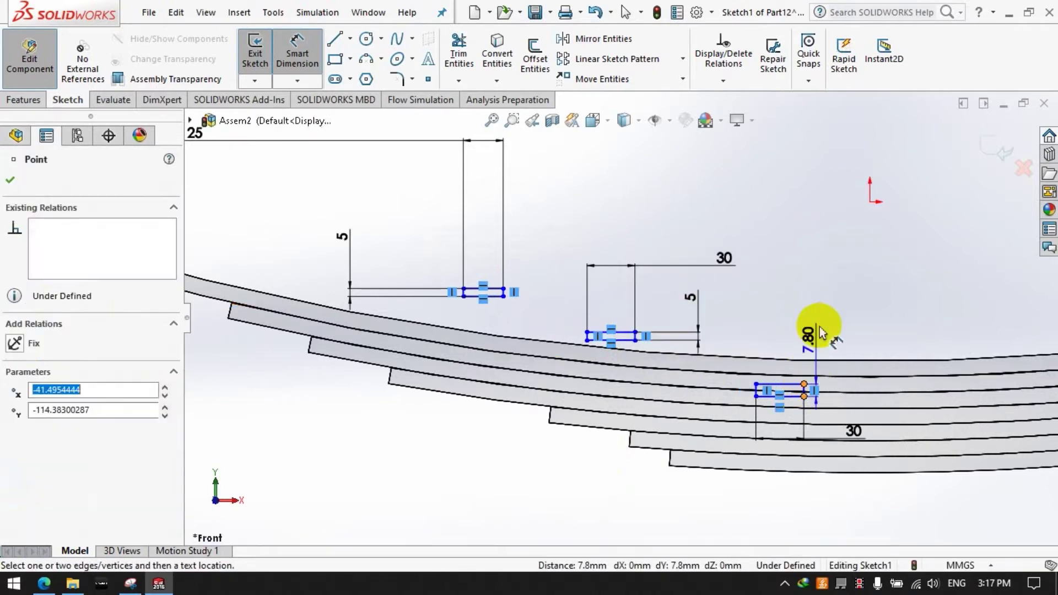
{"action": "left_click", "coordinate": [827, 308]}
{"action": "key", "text": "Return"}
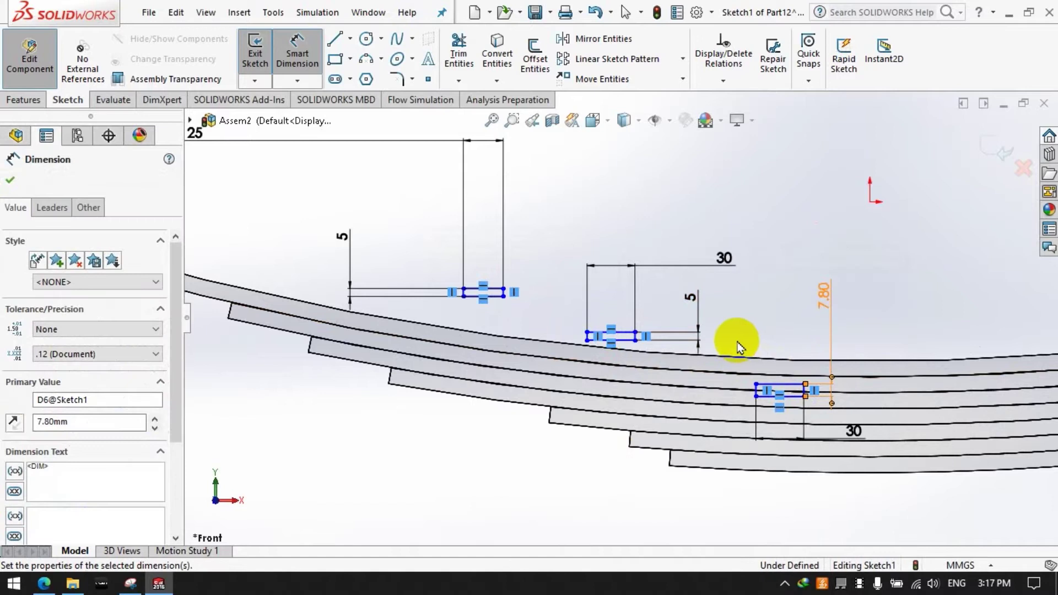
{"action": "type", "text": "5"}
{"action": "key", "text": "Return"}
{"action": "scroll", "coordinate": [736, 342], "scroll_direction": "up", "scroll_amount": 3}
{"action": "scroll", "coordinate": [710, 401], "scroll_direction": "down", "scroll_amount": 2}
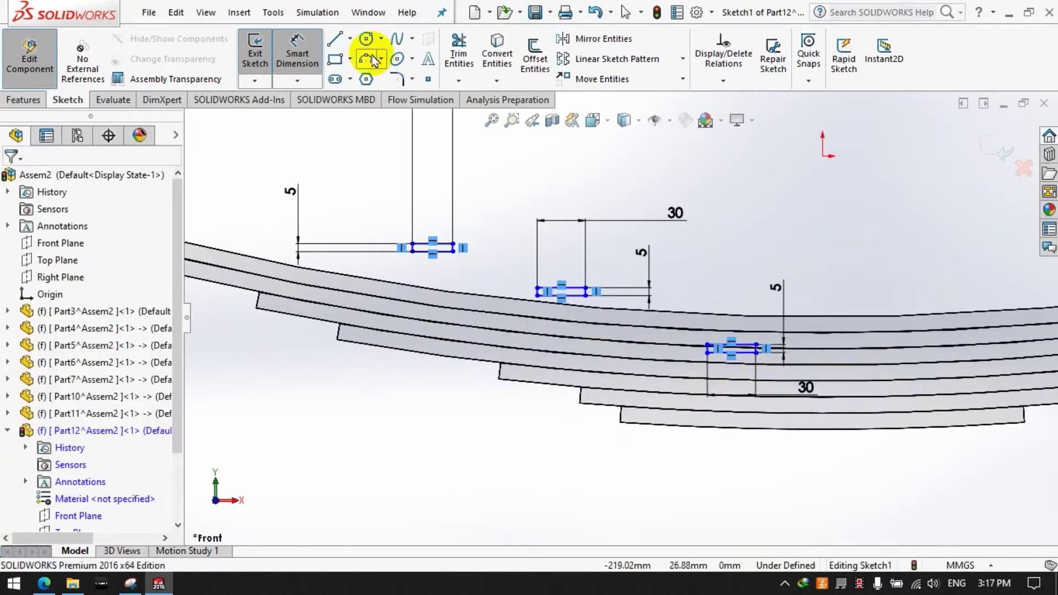
Step: Try Move Entities on the lower-right rectangle, then cancel it
{"action": "left_click", "coordinate": [602, 79]}
{"action": "left_click_drag", "start_coordinate": [684, 282], "coordinate": [787, 387]}
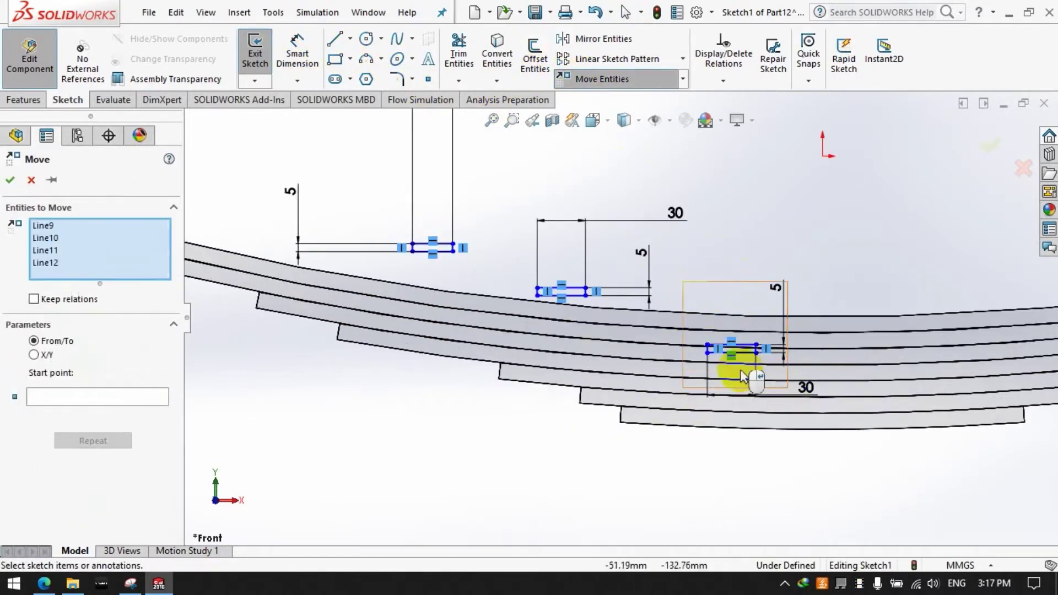
{"action": "left_click", "coordinate": [723, 395]}
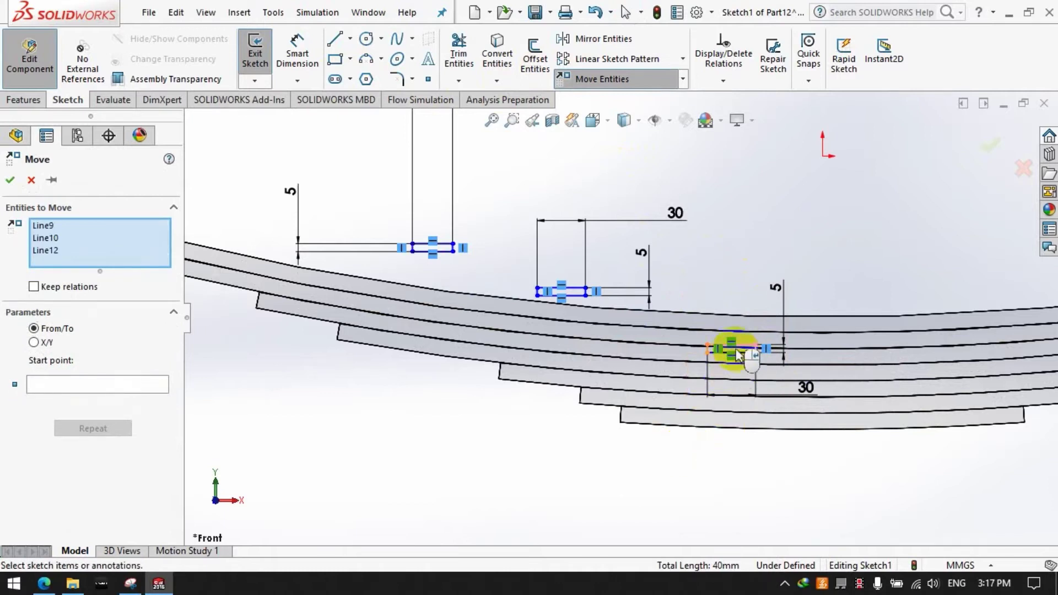
{"action": "left_click", "coordinate": [31, 180]}
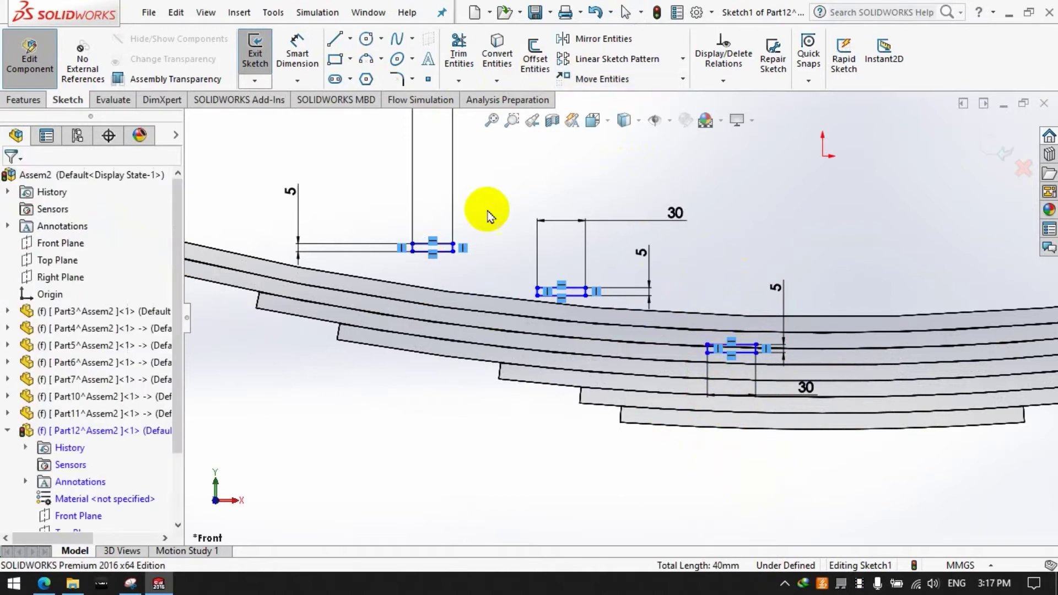
Step: Drag the lower-right rectangle onto the bottom leaf and the middle one lower
{"action": "left_click_drag", "start_coordinate": [703, 265], "coordinate": [771, 405]}
{"action": "left_click_drag", "start_coordinate": [746, 356], "coordinate": [655, 447]}
{"action": "left_click", "coordinate": [694, 470]}
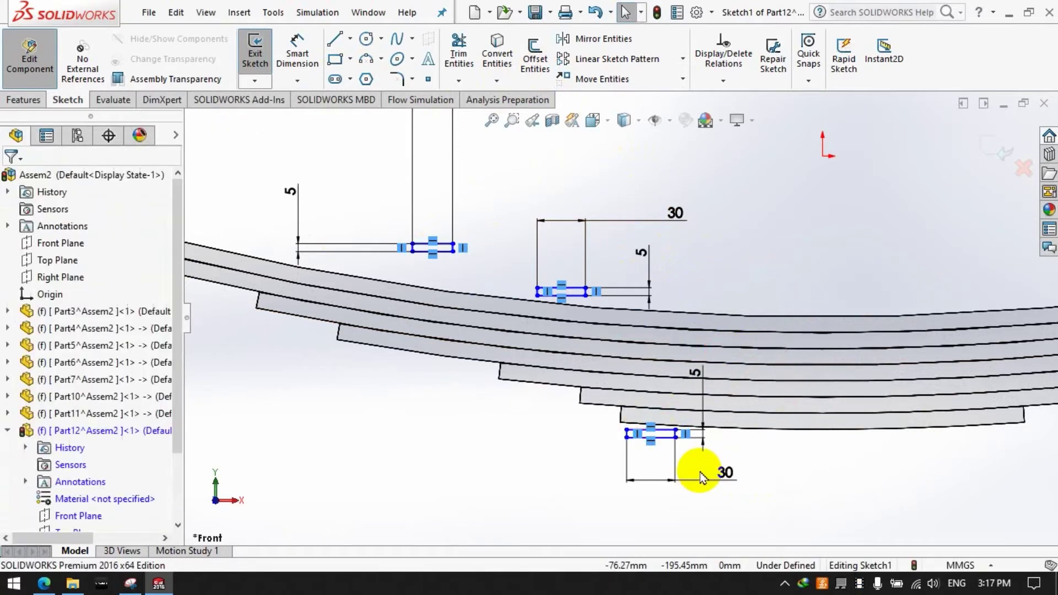
{"action": "mouse_move", "coordinate": [516, 260]}
{"action": "left_mouse_down"}
{"action": "mouse_move", "coordinate": [609, 300]}
{"action": "mouse_move", "coordinate": [547, 383]}
{"action": "mouse_move", "coordinate": [558, 405]}
{"action": "left_mouse_up"}
{"action": "left_click", "coordinate": [502, 461]}
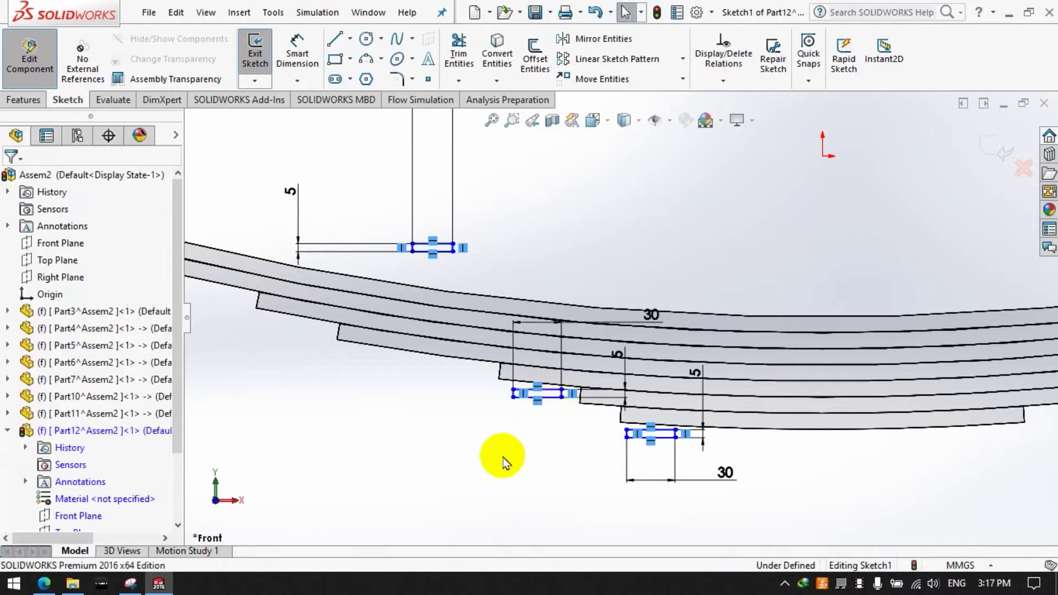
Step: Move the upper-left rectangle onto the left leaf edge and the middle one onto the upper leaf
{"action": "mouse_move", "coordinate": [341, 205]}
{"action": "left_mouse_down"}
{"action": "mouse_move", "coordinate": [474, 262]}
{"action": "mouse_move", "coordinate": [381, 370]}
{"action": "mouse_move", "coordinate": [314, 338]}
{"action": "left_mouse_up"}
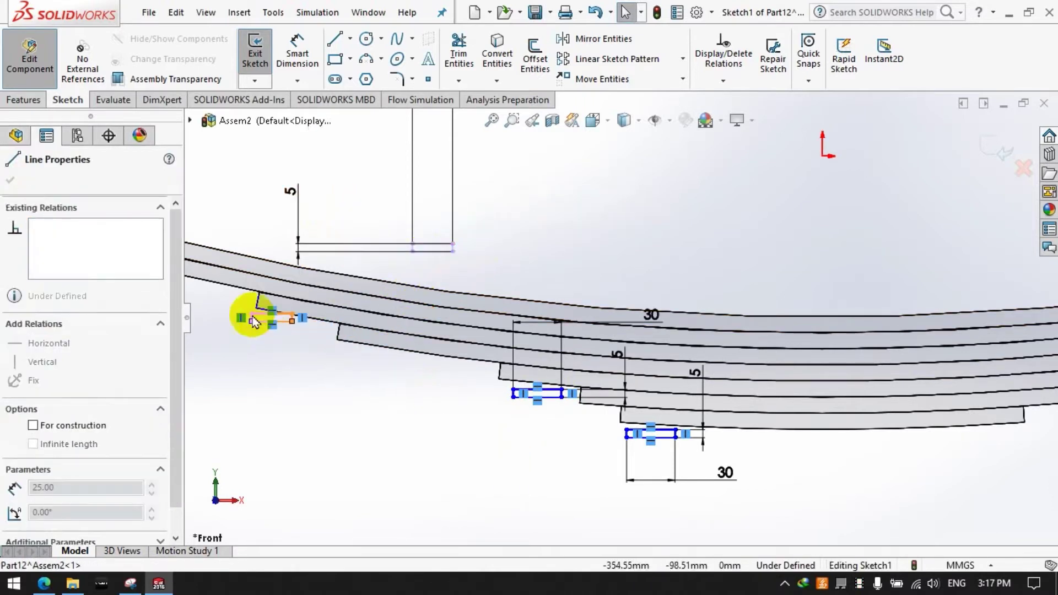
{"action": "left_click_drag", "start_coordinate": [199, 305], "coordinate": [199, 305]}
{"action": "left_click_drag", "start_coordinate": [472, 422], "coordinate": [570, 341]}
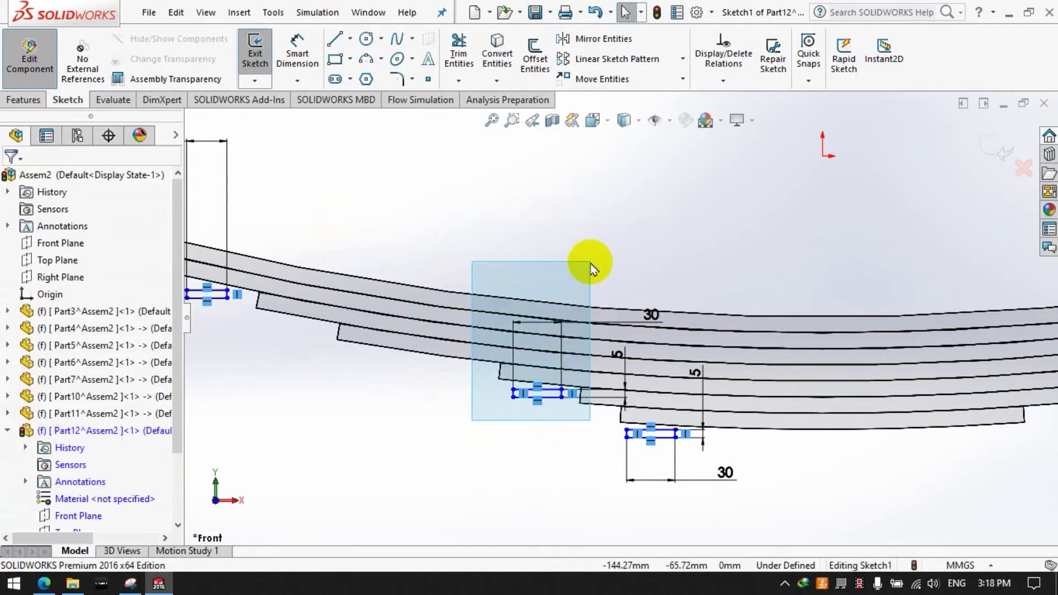
{"action": "left_click_drag", "start_coordinate": [550, 400], "coordinate": [418, 371]}
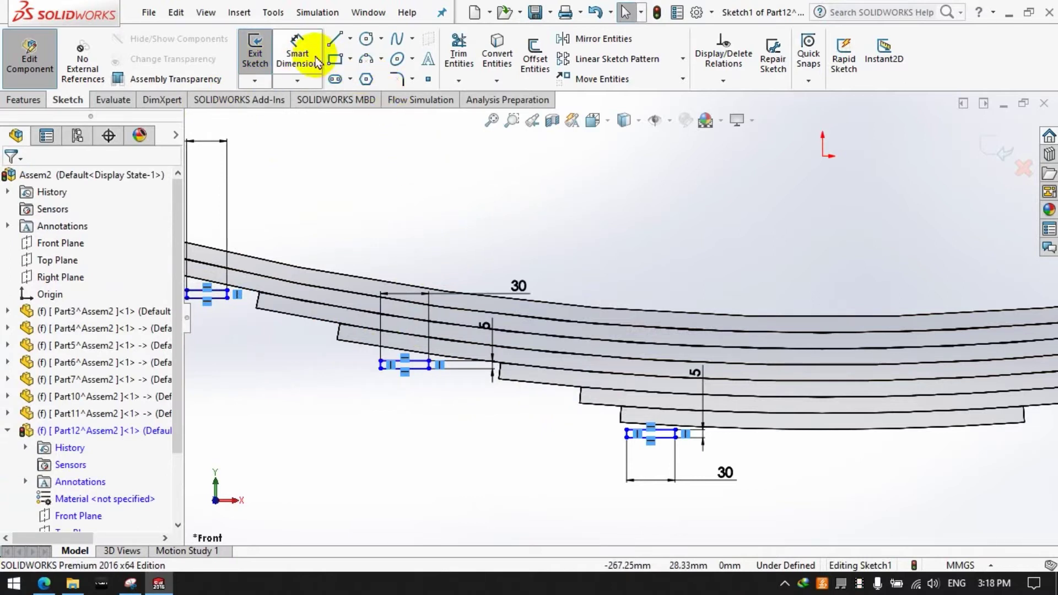
Step: Make the first clip rectangle's corner coincident with its leaf edge
{"action": "left_click", "coordinate": [723, 80]}
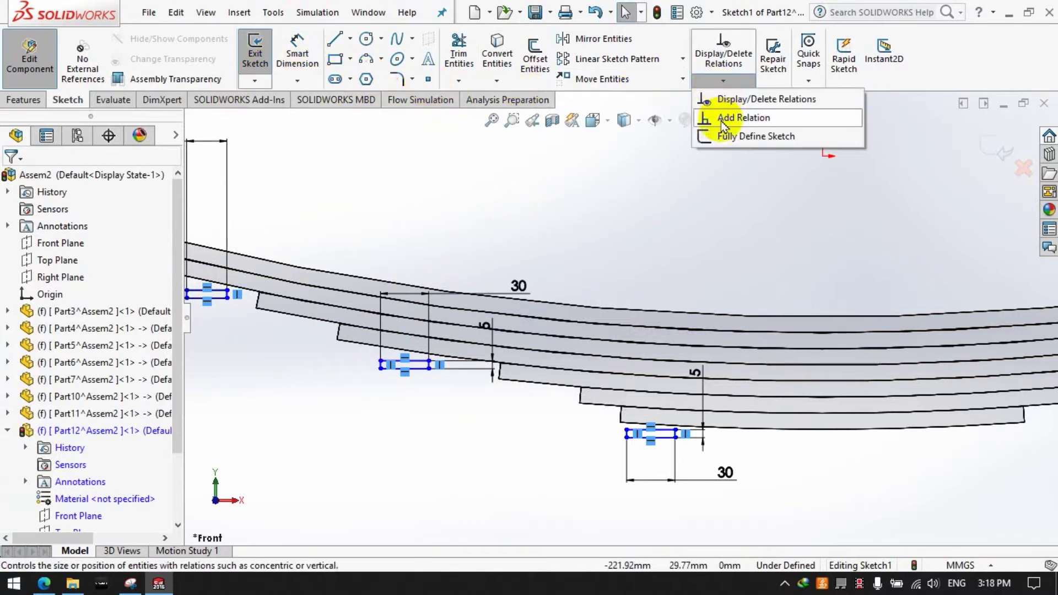
{"action": "left_click", "coordinate": [723, 118]}
{"action": "left_click", "coordinate": [226, 291]}
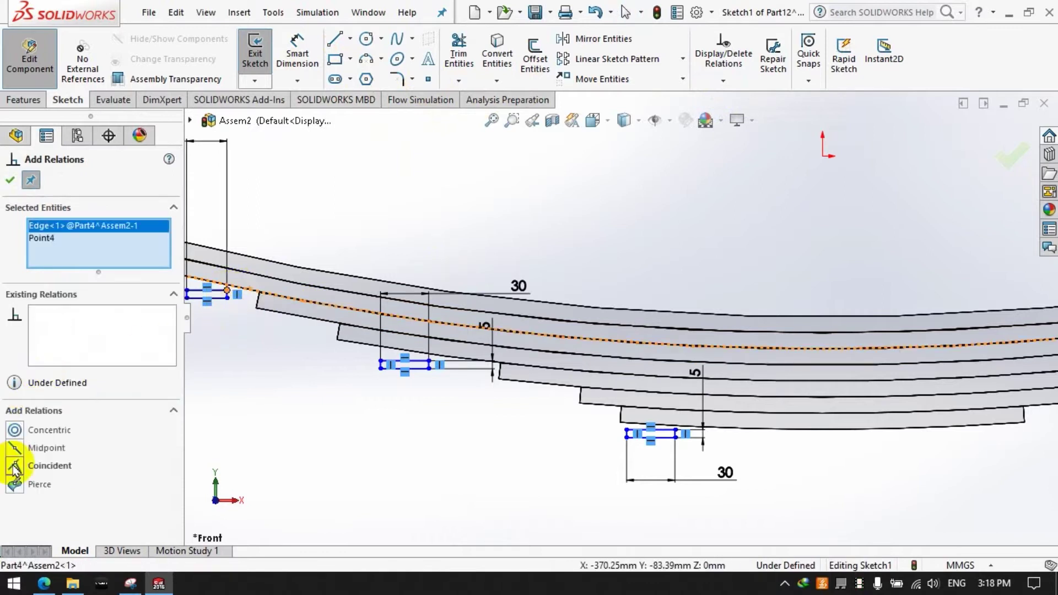
{"action": "left_click", "coordinate": [15, 467]}
{"action": "left_click", "coordinate": [10, 184]}
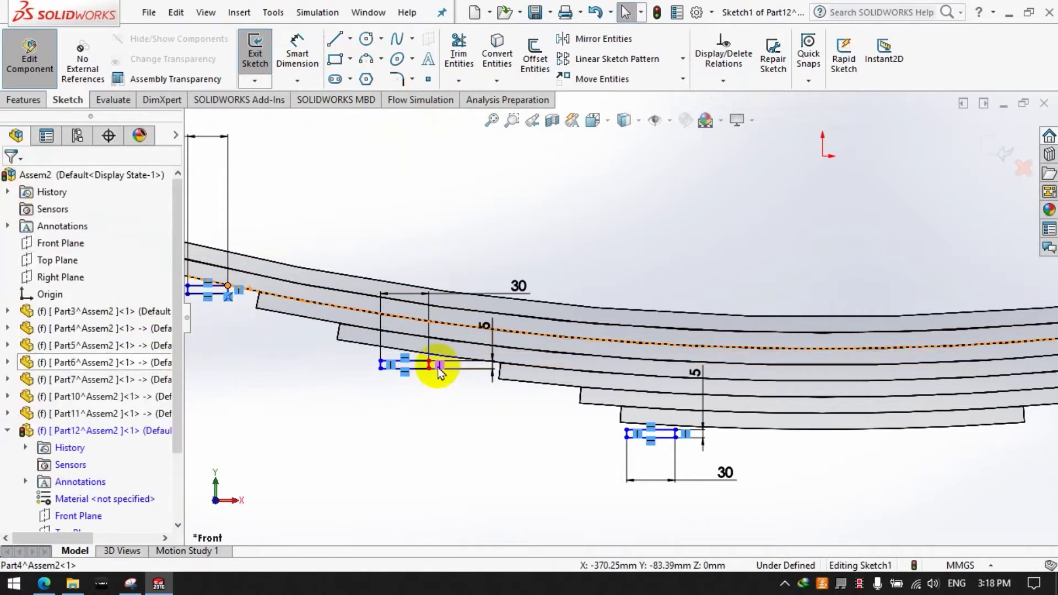
Step: Make the middle clip rectangle's corner coincident with its leaf edge
{"action": "left_click", "coordinate": [722, 81]}
{"action": "left_click", "coordinate": [750, 125]}
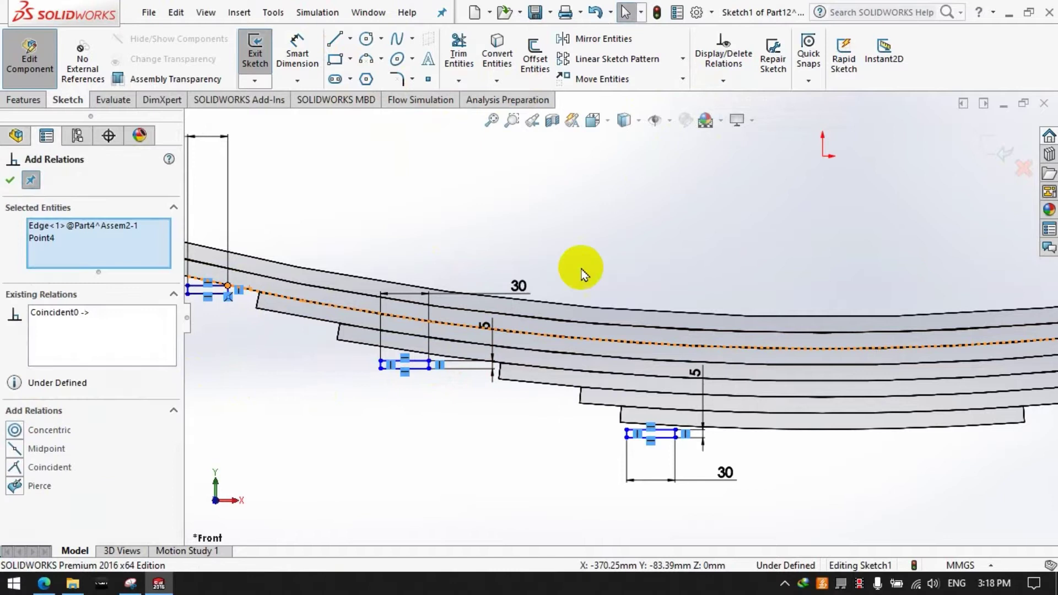
{"action": "left_click", "coordinate": [429, 362]}
{"action": "right_click", "coordinate": [117, 252]}
{"action": "left_click", "coordinate": [152, 266]}
{"action": "left_click", "coordinate": [429, 362]}
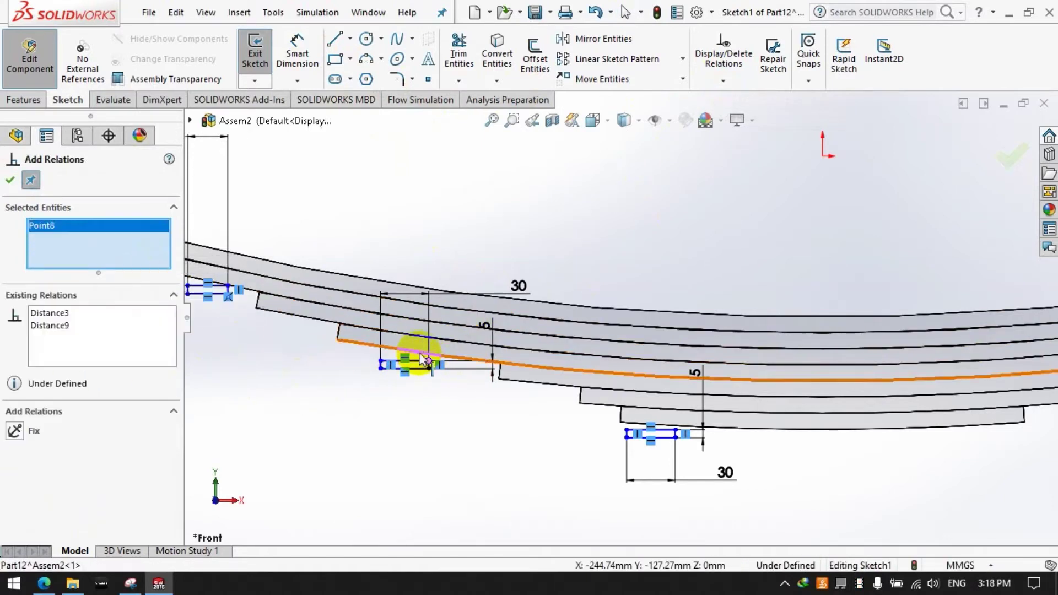
{"action": "left_click", "coordinate": [16, 467]}
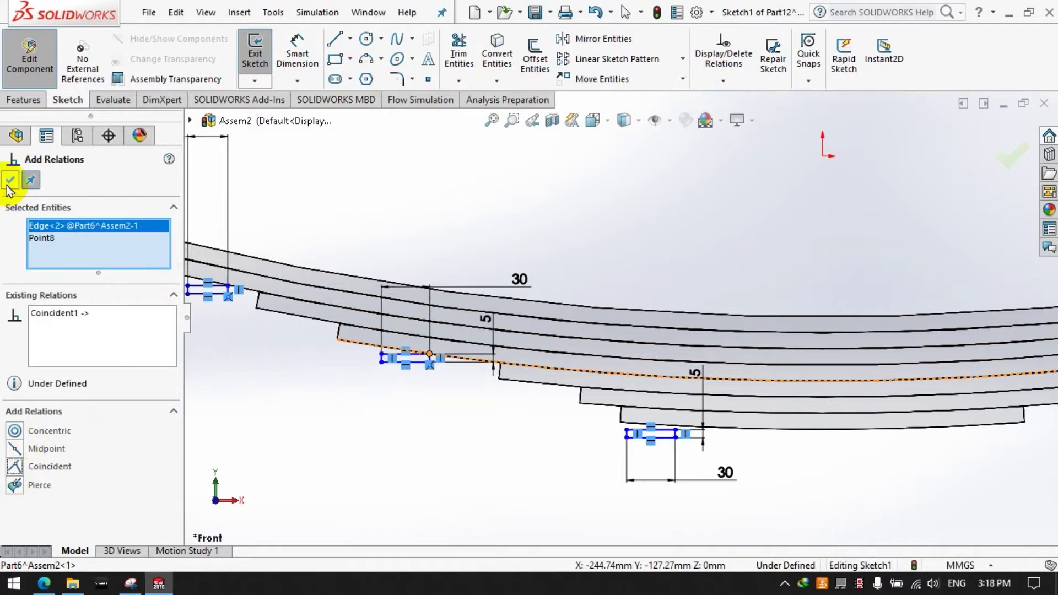
Step: Make the bottom clip rectangle's corner coincident with its leaf edge
{"action": "right_click", "coordinate": [182, 254]}
{"action": "left_click", "coordinate": [221, 260]}
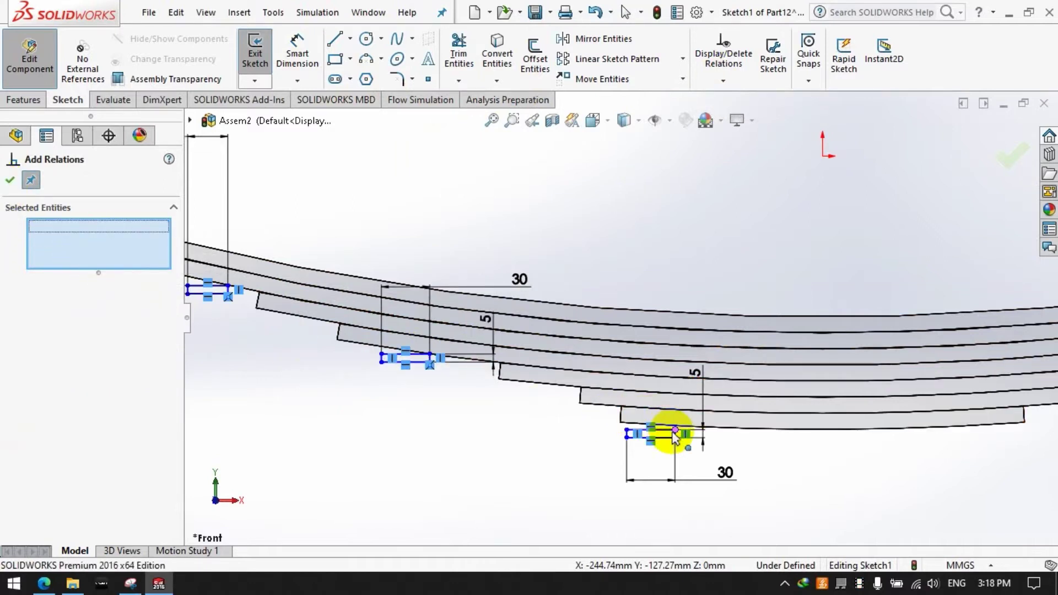
{"action": "left_click", "coordinate": [675, 430]}
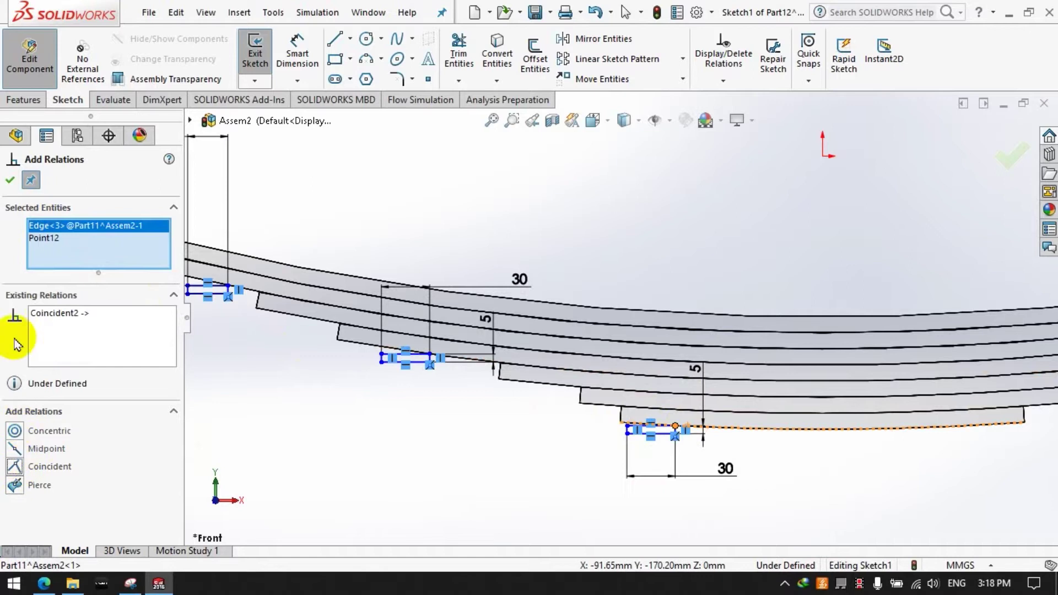
{"action": "left_click", "coordinate": [10, 180]}
{"action": "scroll", "coordinate": [685, 259], "scroll_direction": "up", "scroll_amount": 1}
{"action": "scroll", "coordinate": [496, 354], "scroll_direction": "down", "scroll_amount": 1}
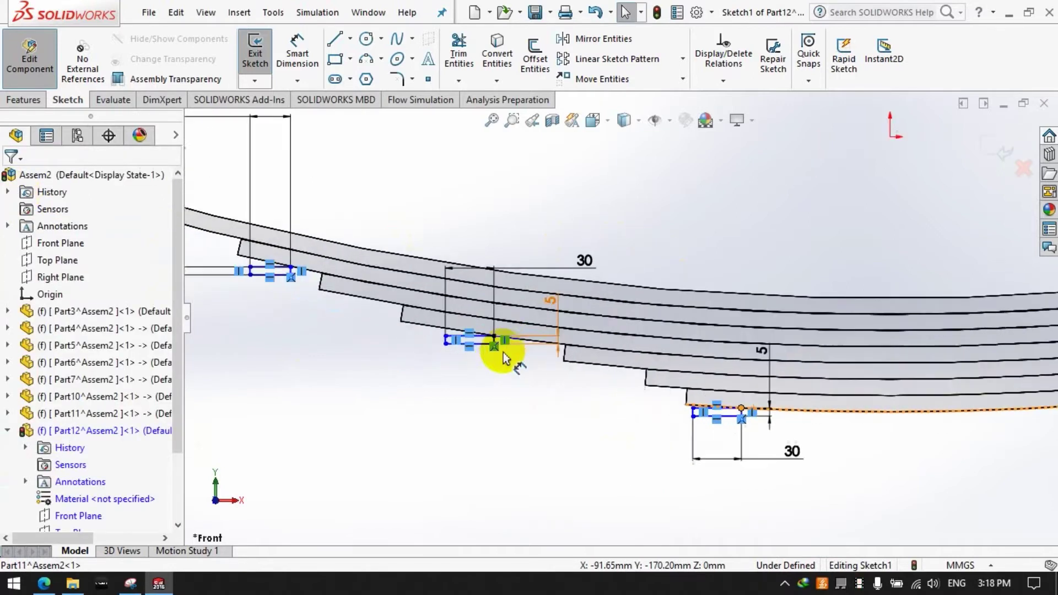
Step: Dimension the bottom rectangle's corner 90 mm horizontally from the origin
{"action": "left_click", "coordinate": [298, 56]}
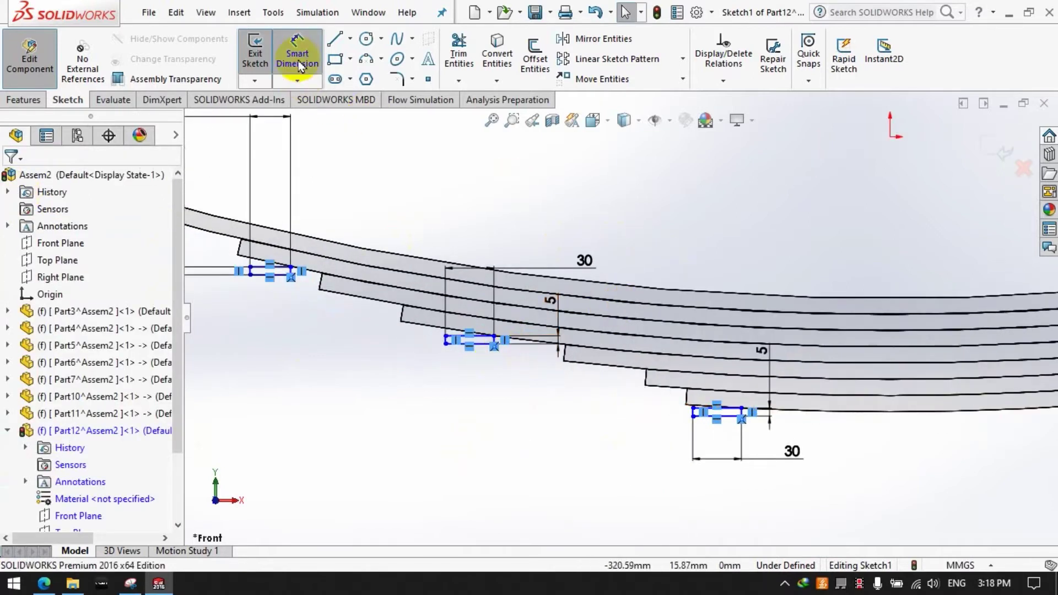
{"action": "left_click", "coordinate": [741, 408]}
{"action": "left_click", "coordinate": [890, 138]}
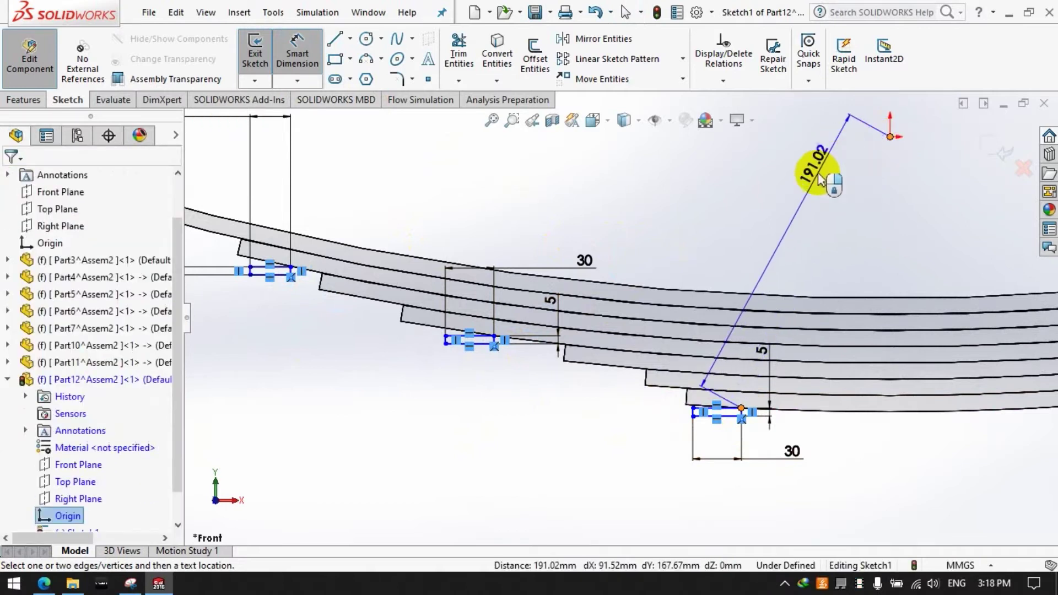
{"action": "left_click", "coordinate": [847, 524]}
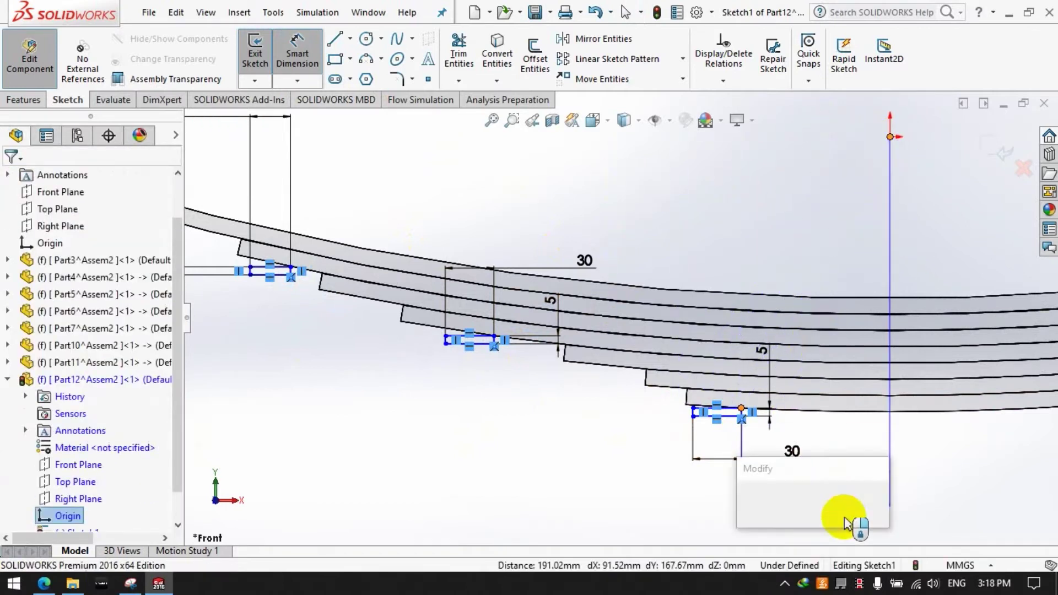
{"action": "type", "text": "90"}
{"action": "key", "text": "Return"}
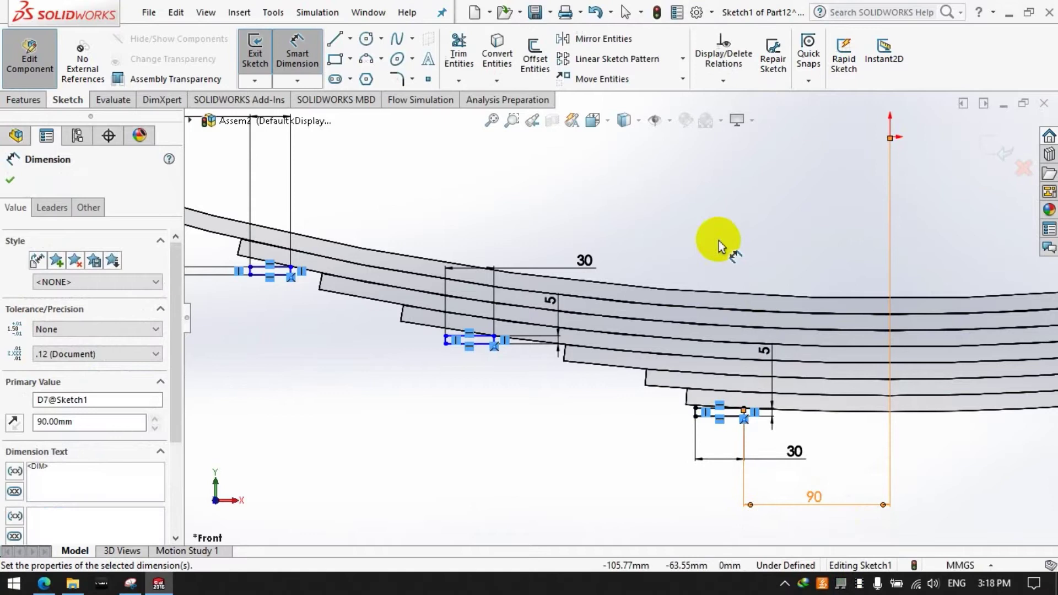
Step: Dimension the middle rectangle's corner 240 mm from the origin
{"action": "left_click", "coordinate": [493, 337]}
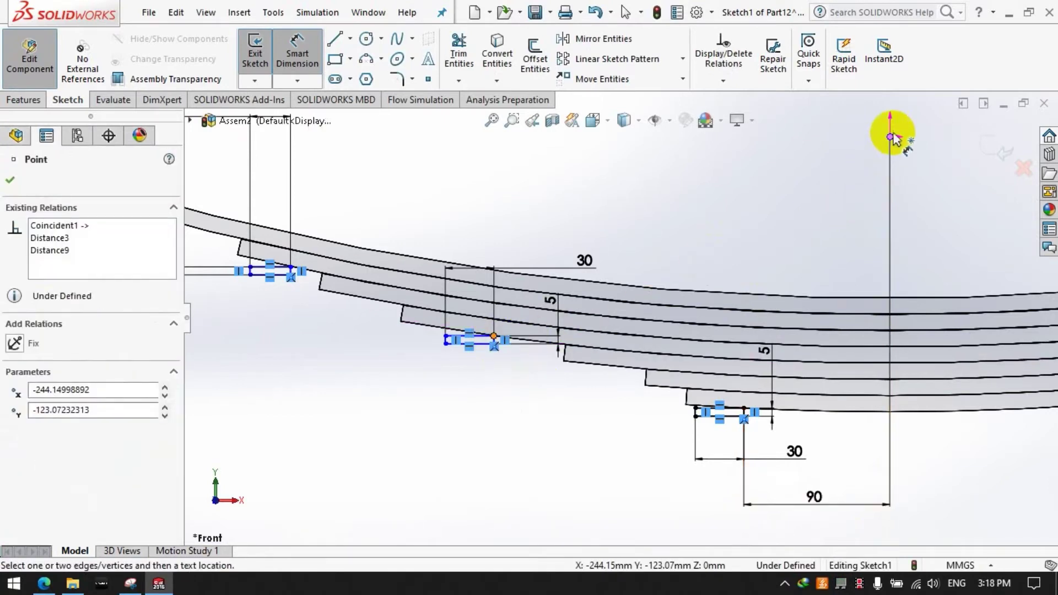
{"action": "left_click", "coordinate": [890, 137]}
{"action": "left_click", "coordinate": [671, 484]}
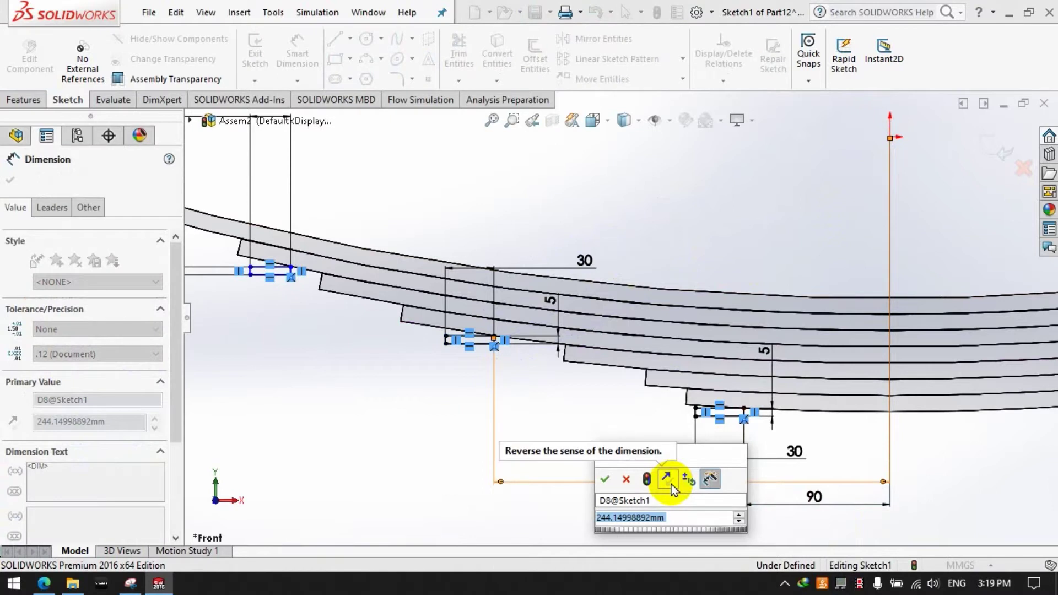
{"action": "type", "text": "40"}
{"action": "key", "text": "Return"}
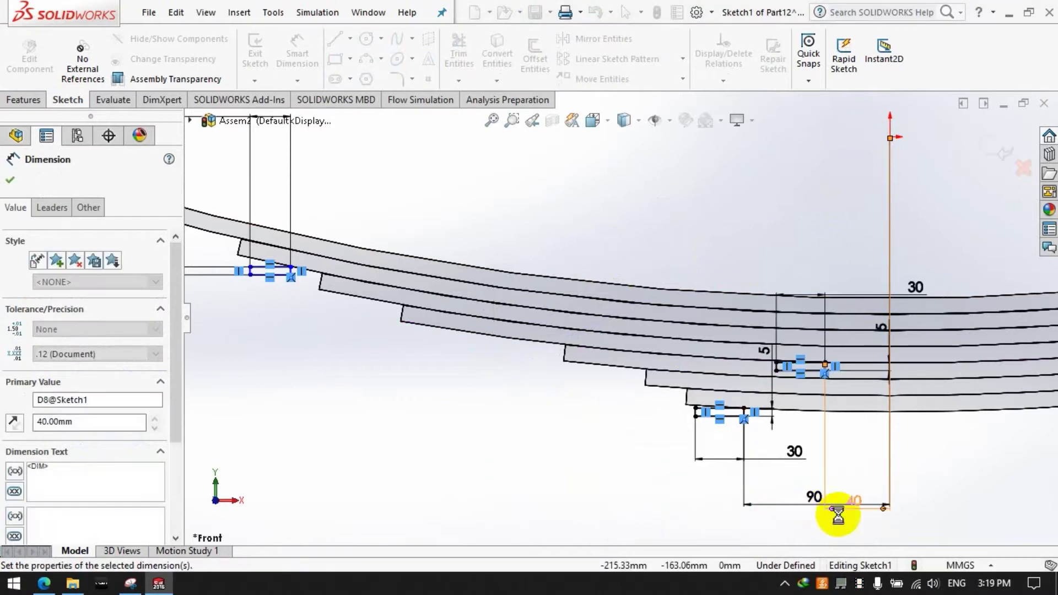
{"action": "double_click", "coordinate": [852, 501]}
{"action": "type", "text": "25"}
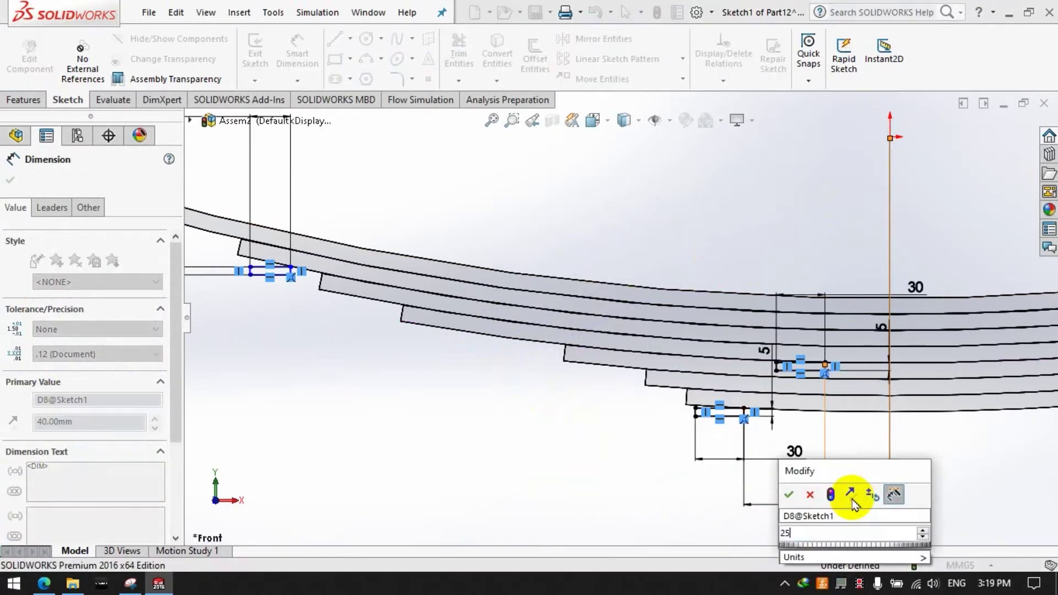
{"action": "key", "text": "Return"}
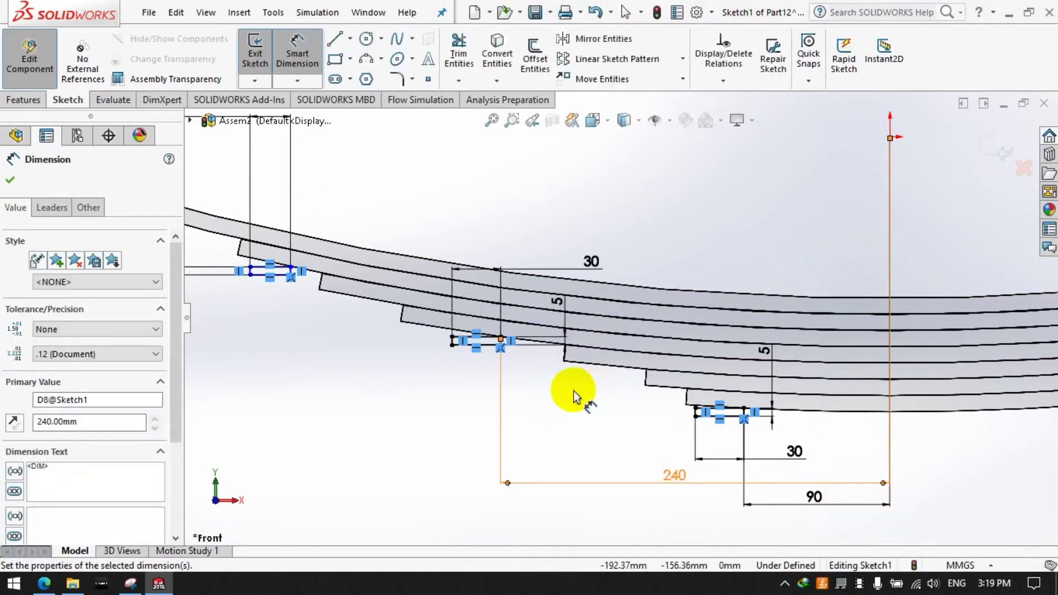
Step: Dimension the upper-left rectangle's corner 360 mm from the centre line and zoom to fit
{"action": "left_click", "coordinate": [291, 268]}
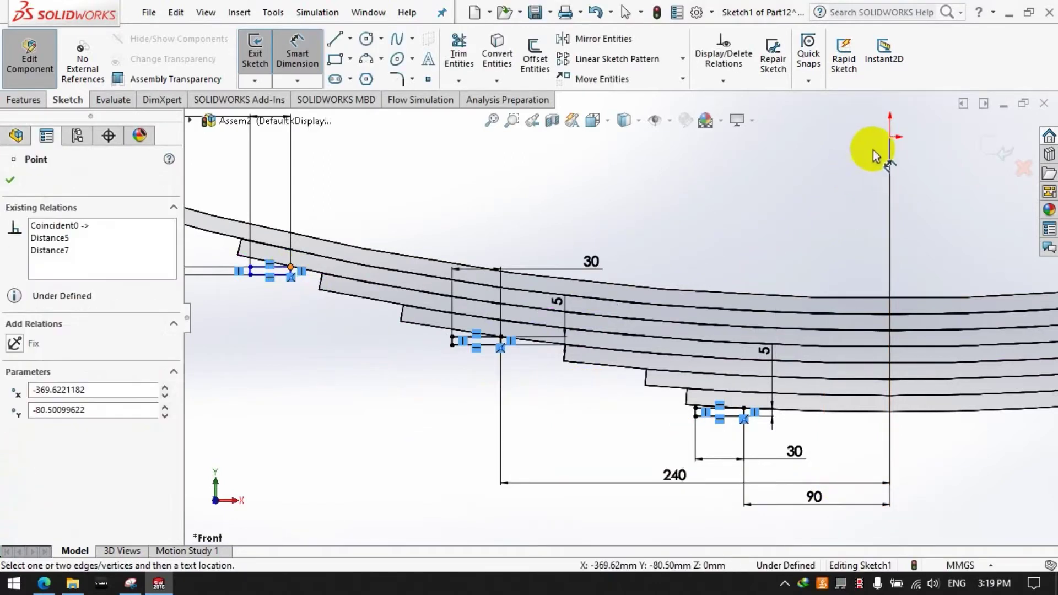
{"action": "left_click", "coordinate": [889, 137]}
{"action": "left_click", "coordinate": [595, 435]}
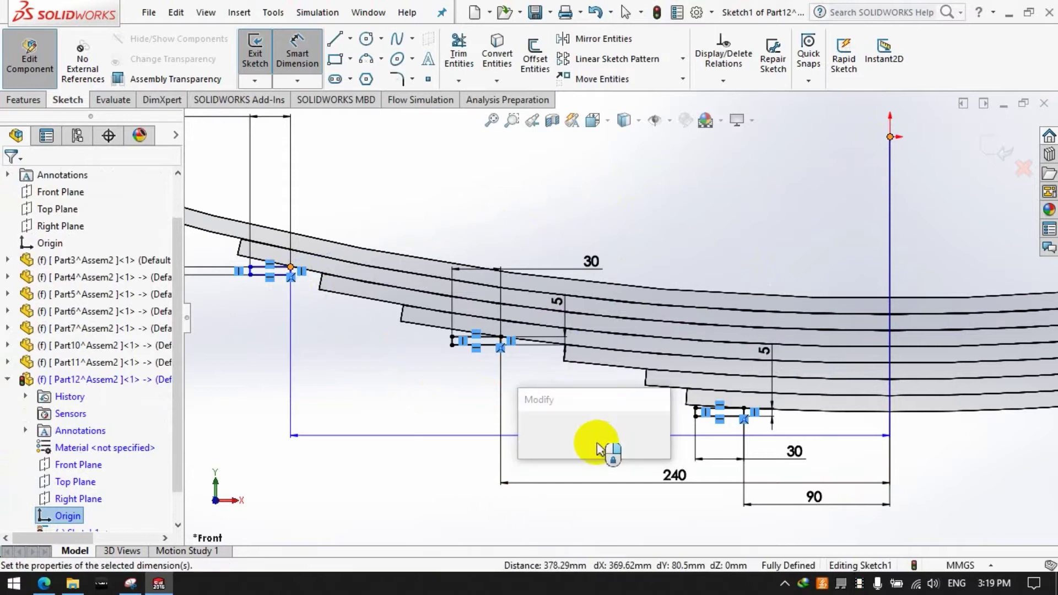
{"action": "type", "text": "360"}
{"action": "key", "text": "Return"}
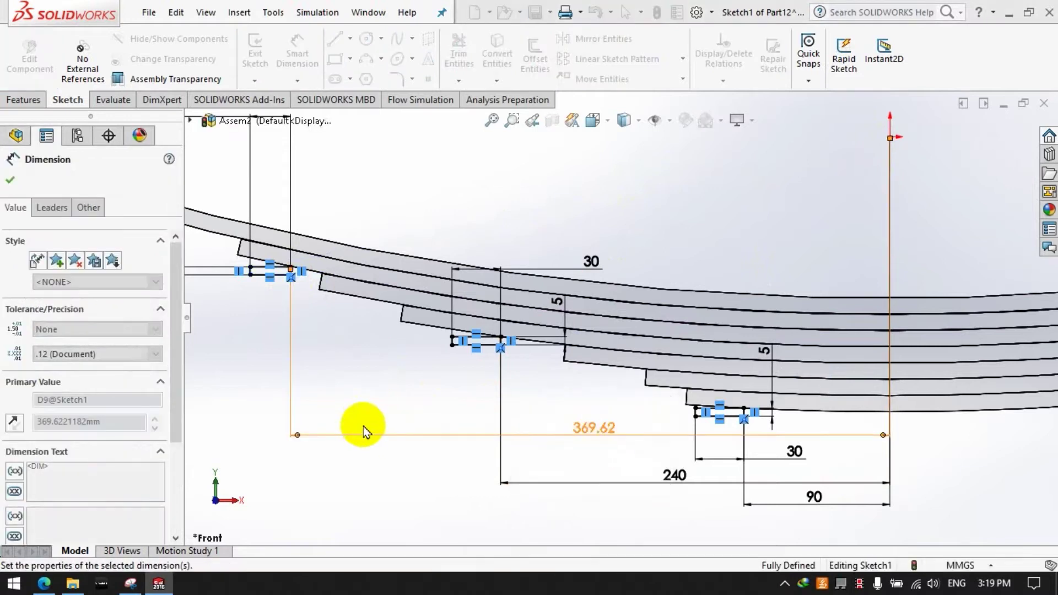
{"action": "key", "text": "z"}
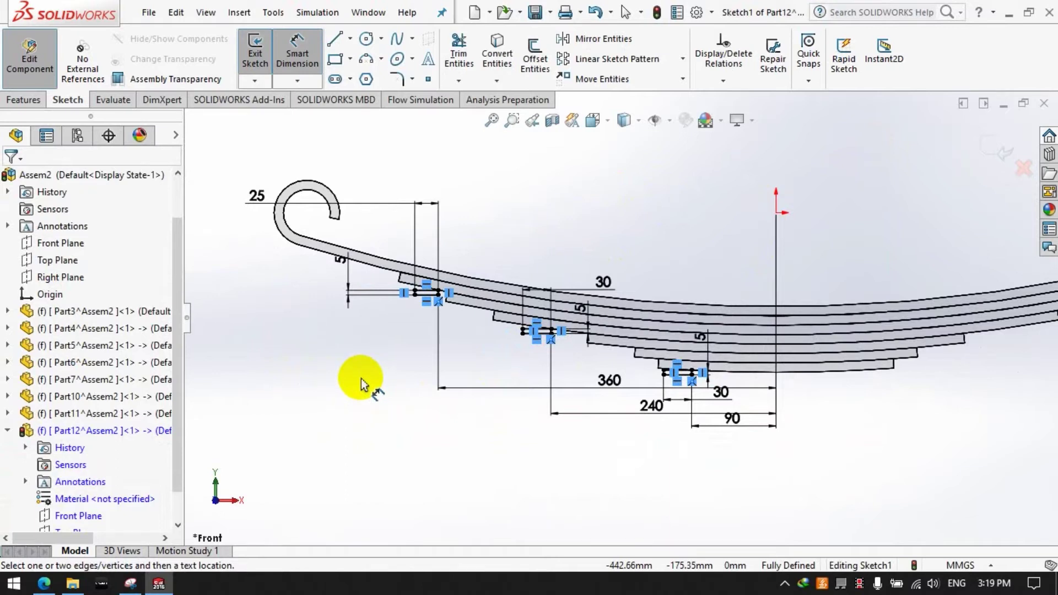
Step: Extrude the three clip rectangles as a 20 mm blind boss
{"action": "left_click", "coordinate": [24, 100]}
{"action": "left_click", "coordinate": [261, 55]}
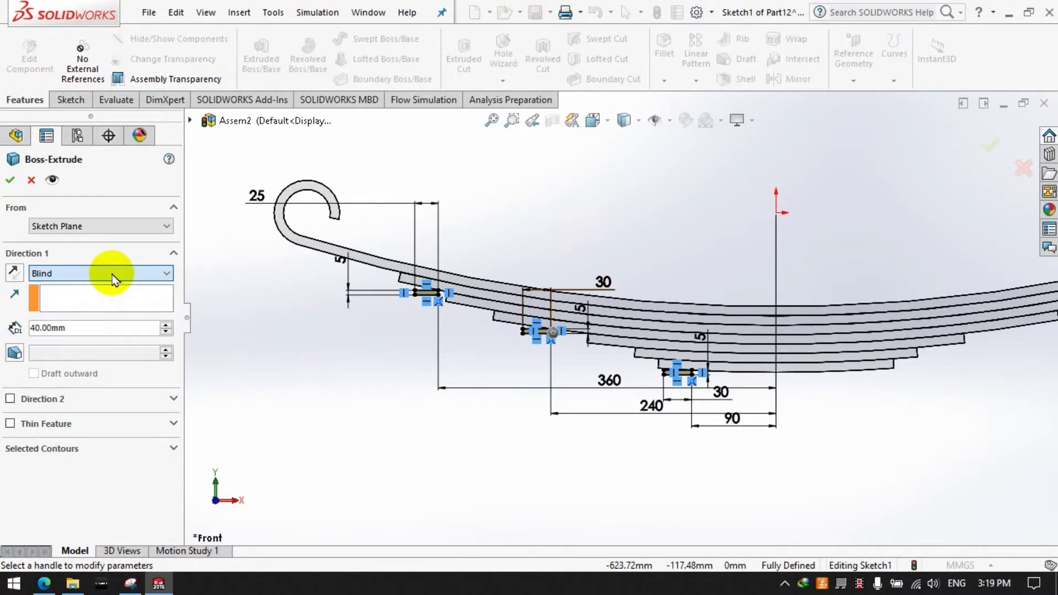
{"action": "left_click", "coordinate": [98, 330]}
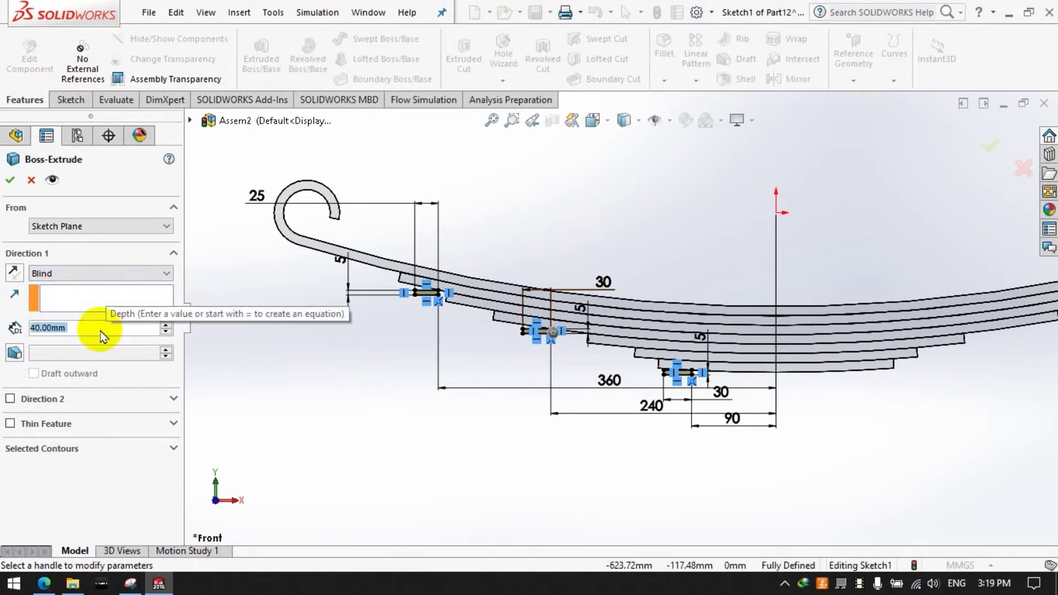
{"action": "type", "text": "20"}
{"action": "key", "text": "Return"}
{"action": "left_click", "coordinate": [10, 180]}
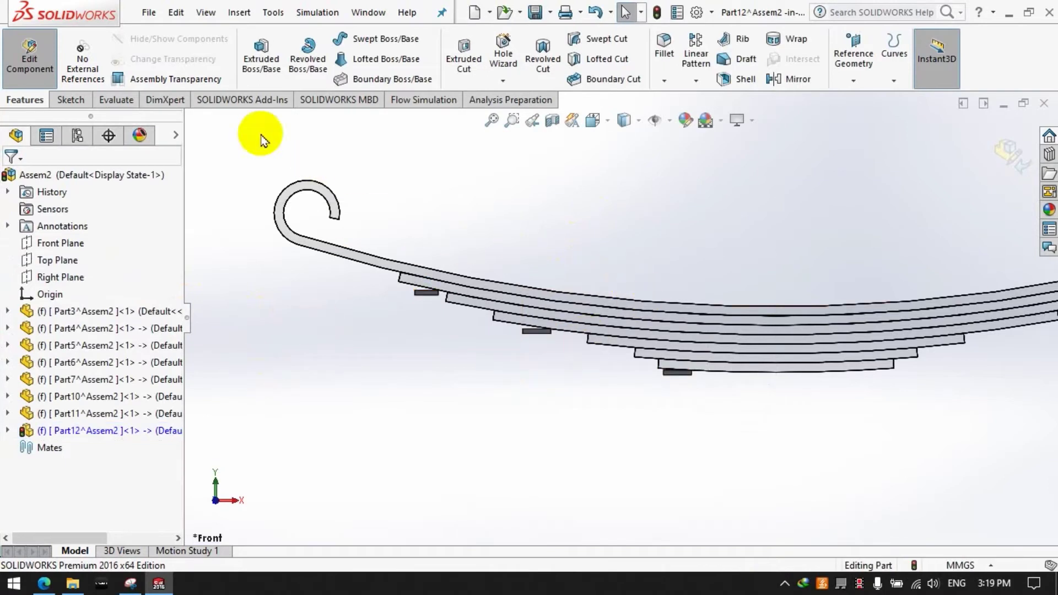
Step: Start a new sketch on the face of the first clip block
{"action": "left_click", "coordinate": [68, 100]}
{"action": "left_click", "coordinate": [255, 47]}
{"action": "scroll", "coordinate": [430, 297], "scroll_direction": "down", "scroll_amount": 3}
{"action": "scroll", "coordinate": [493, 302], "scroll_direction": "down", "scroll_amount": 2}
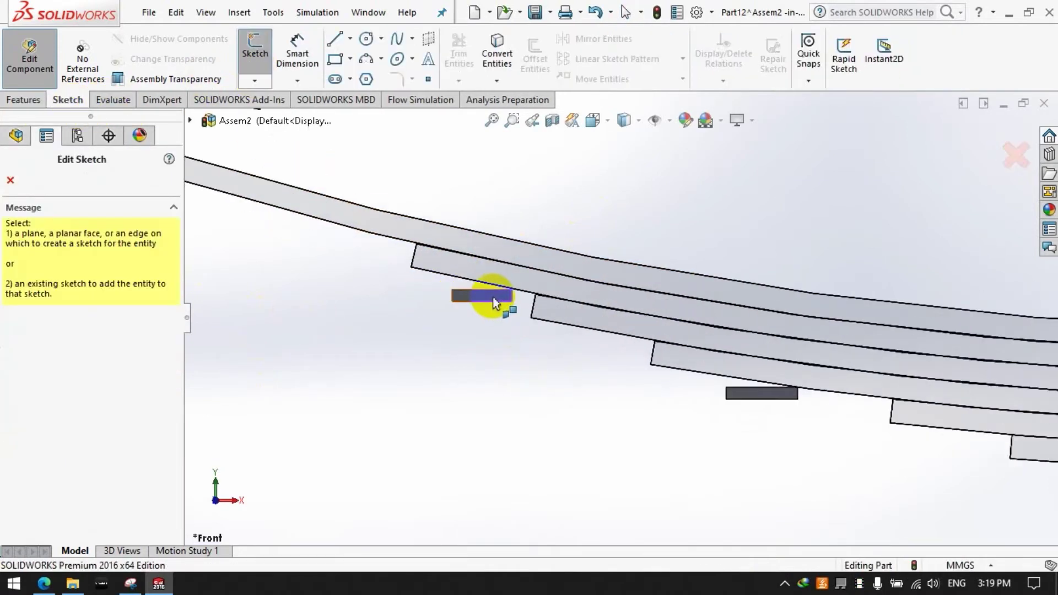
{"action": "left_click", "coordinate": [494, 303]}
{"action": "scroll", "coordinate": [434, 342], "scroll_direction": "up", "scroll_amount": 3}
{"action": "scroll", "coordinate": [585, 266], "scroll_direction": "down", "scroll_amount": 1}
{"action": "scroll", "coordinate": [586, 267], "scroll_direction": "down", "scroll_amount": 1}
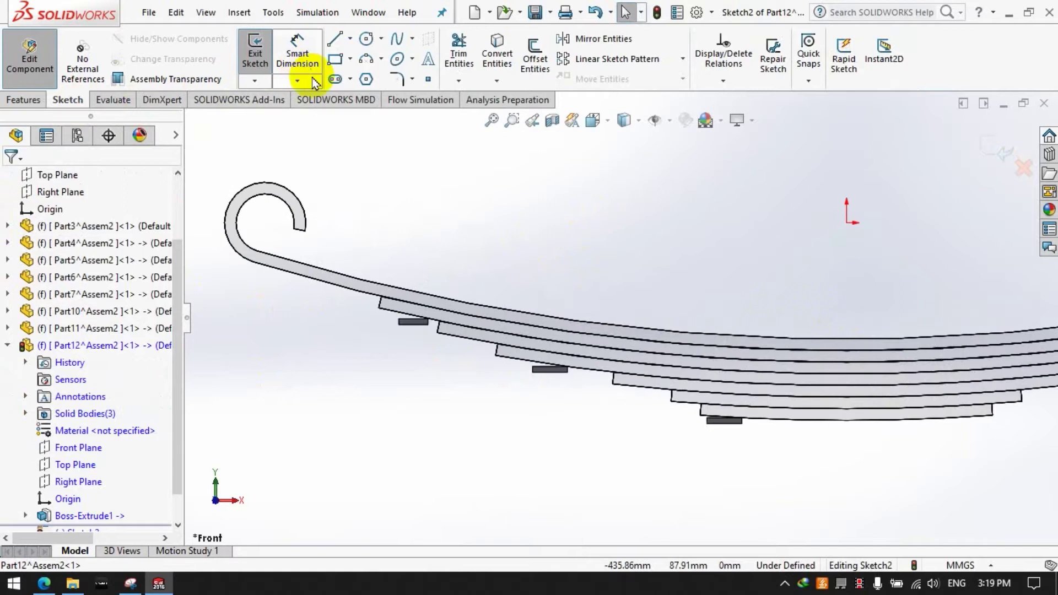
Step: Draw three tall corner rectangles, one rising from each clip block
{"action": "left_click", "coordinate": [335, 59]}
{"action": "left_click", "coordinate": [398, 324]}
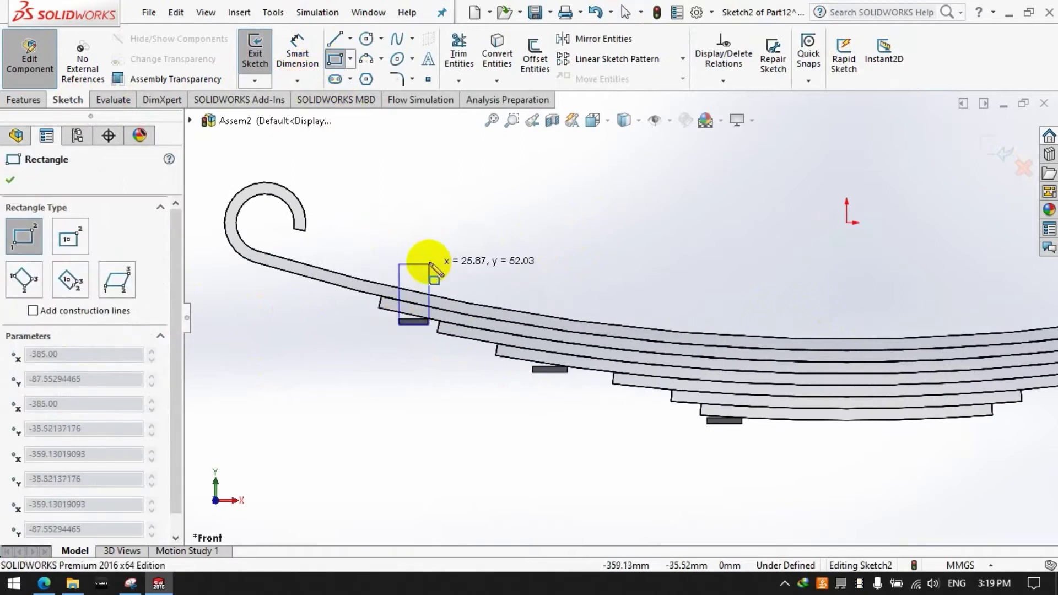
{"action": "left_click", "coordinate": [437, 239]}
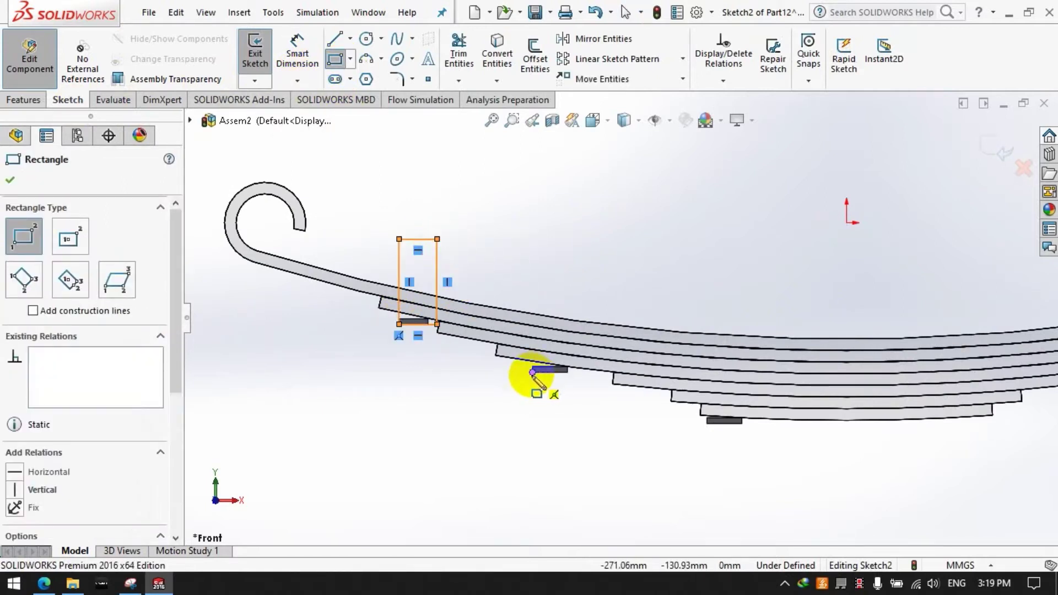
{"action": "left_click", "coordinate": [532, 372]}
{"action": "left_click", "coordinate": [587, 269]}
{"action": "left_click", "coordinate": [707, 422]}
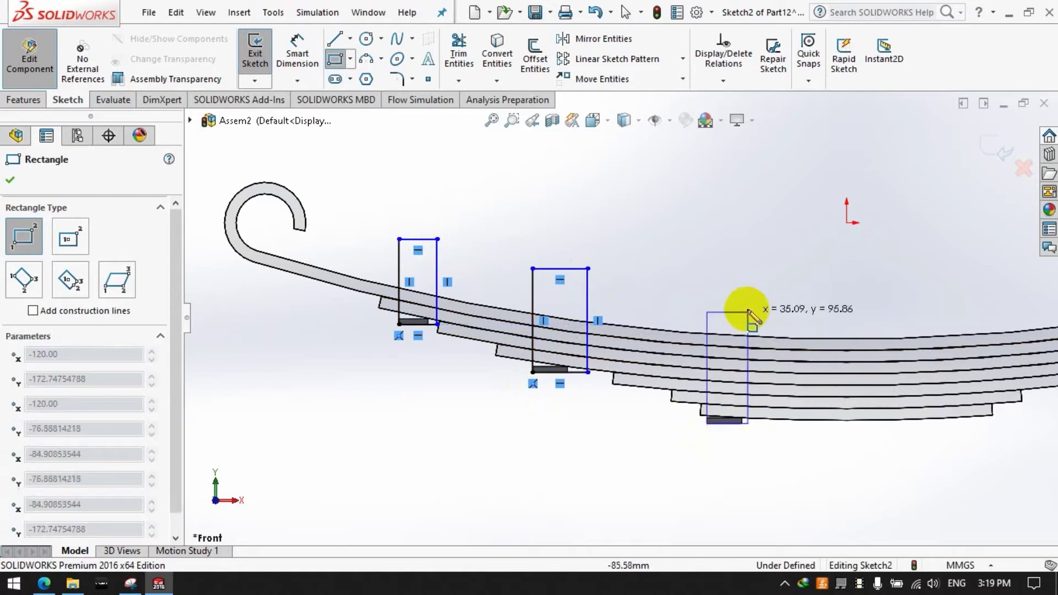
{"action": "left_click", "coordinate": [749, 309]}
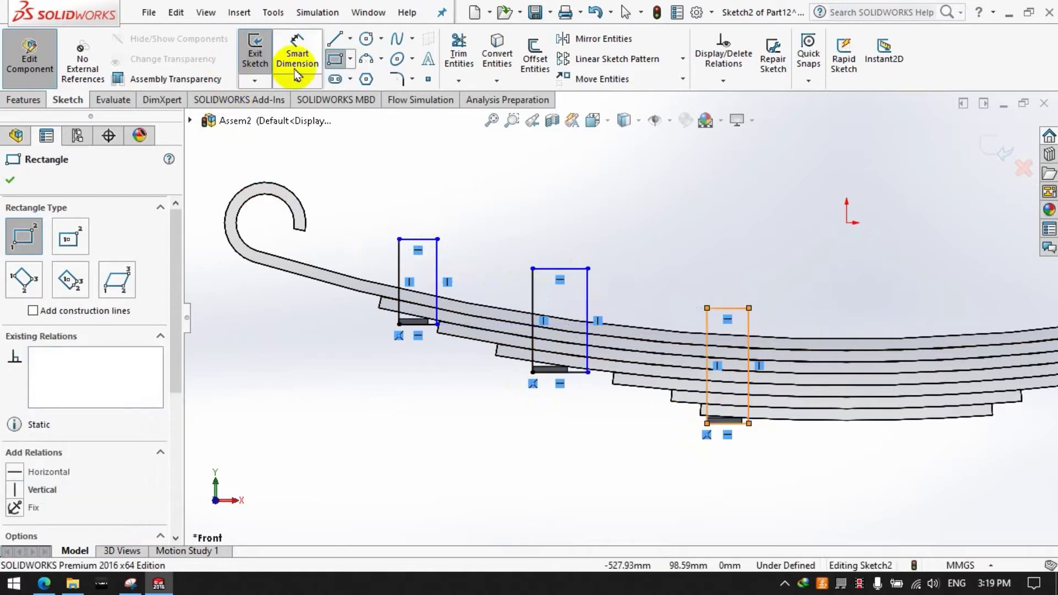
{"action": "left_click", "coordinate": [723, 81]}
Step: Make the first tall rectangle's bottom corner coincident with its block's end edge
{"action": "left_click", "coordinate": [716, 116]}
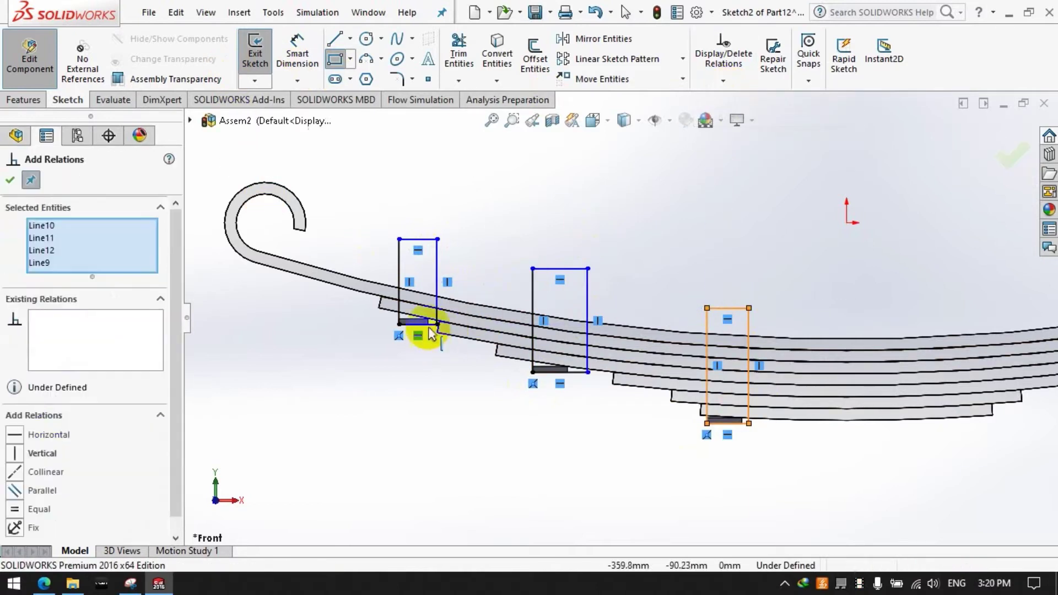
{"action": "scroll", "coordinate": [432, 334], "scroll_direction": "down", "scroll_amount": 5}
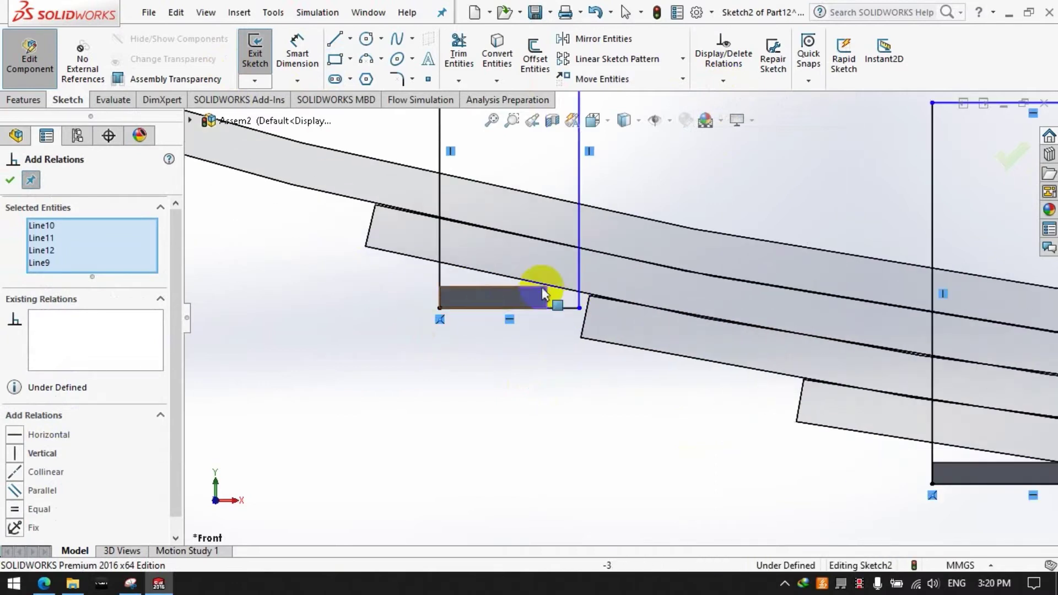
{"action": "left_click", "coordinate": [547, 304]}
{"action": "left_click", "coordinate": [578, 307]}
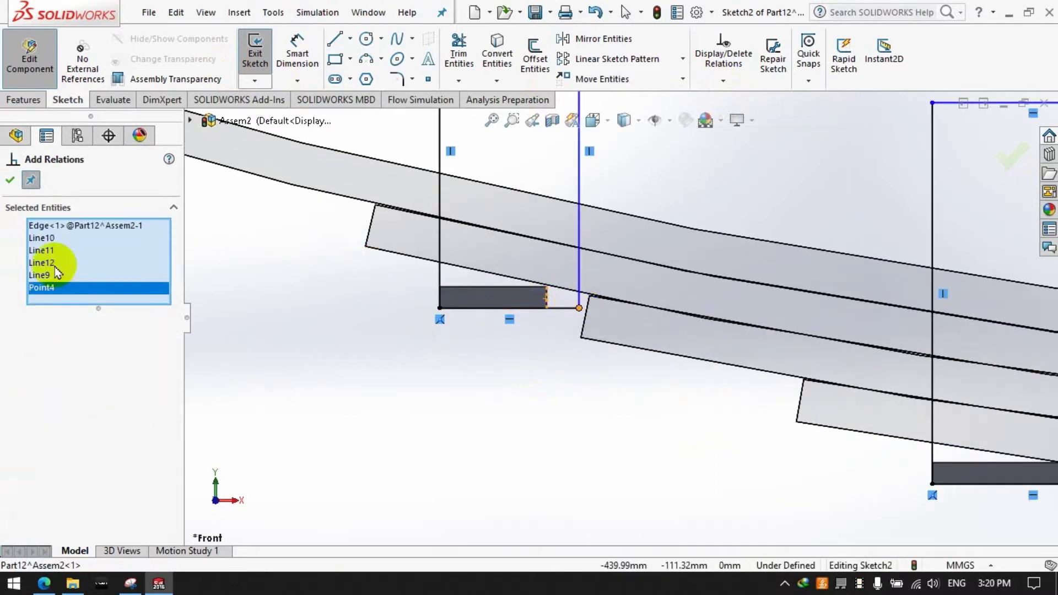
{"action": "right_click", "coordinate": [66, 251]}
{"action": "left_click", "coordinate": [105, 262]}
{"action": "left_click", "coordinate": [551, 304]}
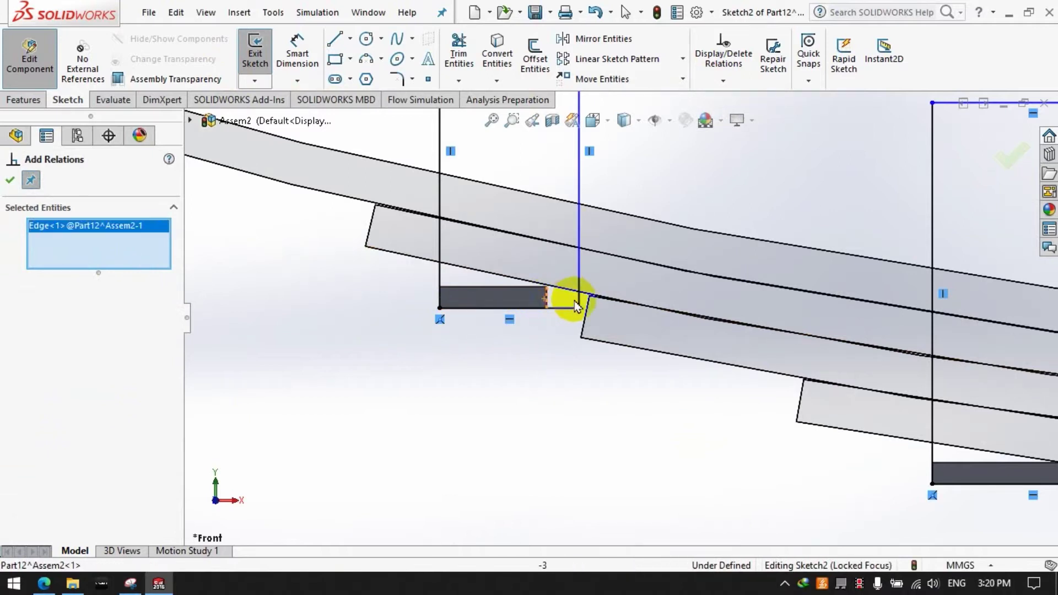
{"action": "left_click", "coordinate": [15, 449]}
{"action": "scroll", "coordinate": [349, 439], "scroll_direction": "up", "scroll_amount": 3}
{"action": "scroll", "coordinate": [809, 423], "scroll_direction": "down", "scroll_amount": 3}
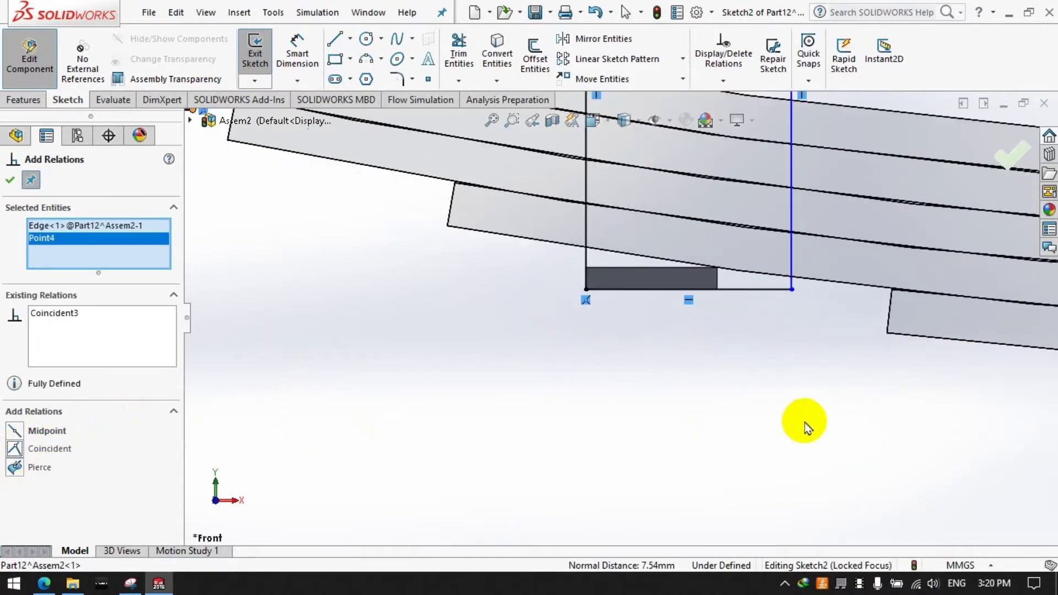
Step: Make the second tall rectangle's bottom corner coincident with its block edge
{"action": "right_click", "coordinate": [142, 278]}
{"action": "left_click", "coordinate": [142, 277]}
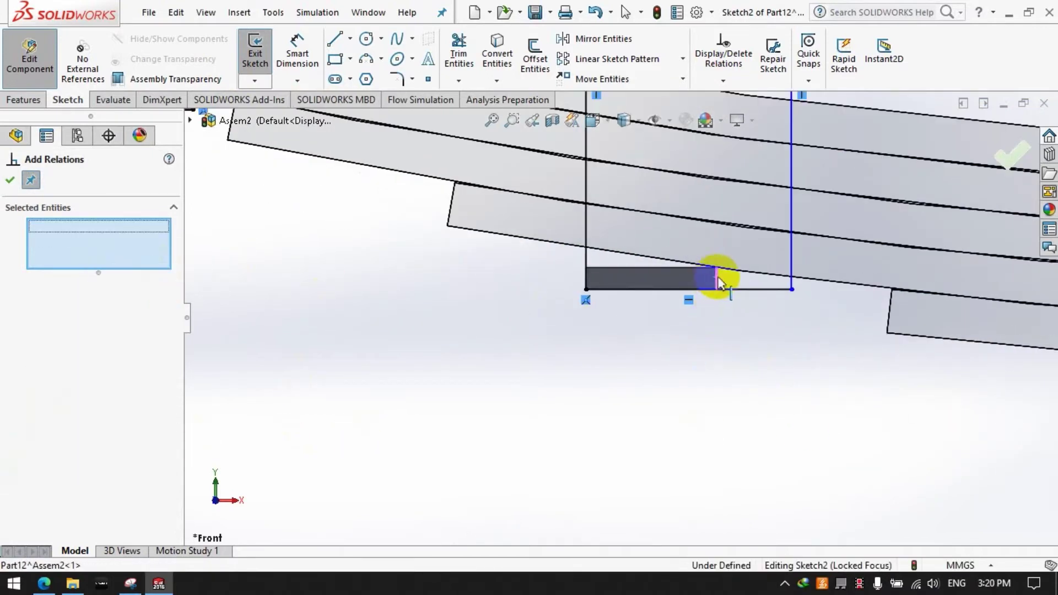
{"action": "left_click", "coordinate": [718, 281]}
{"action": "left_click", "coordinate": [782, 300]}
{"action": "left_click", "coordinate": [12, 455]}
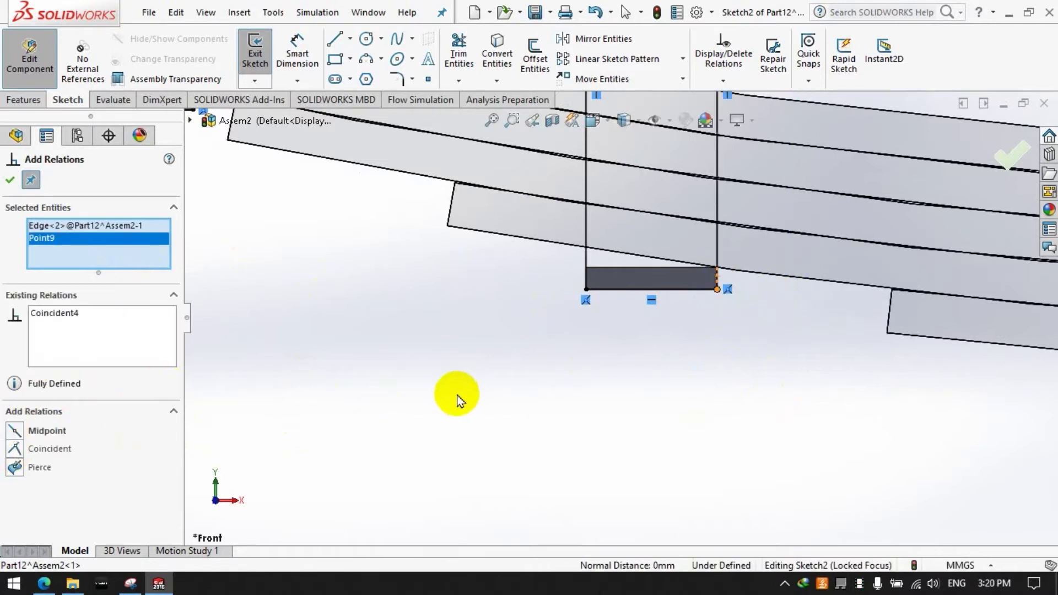
{"action": "scroll", "coordinate": [457, 400], "scroll_direction": "up", "scroll_amount": 3}
{"action": "scroll", "coordinate": [920, 371], "scroll_direction": "down", "scroll_amount": 3}
Step: Make the third tall rectangle's corner coincident with its block edge
{"action": "right_click", "coordinate": [78, 264]}
{"action": "left_click", "coordinate": [119, 271]}
{"action": "scroll", "coordinate": [579, 329], "scroll_direction": "down", "scroll_amount": 2}
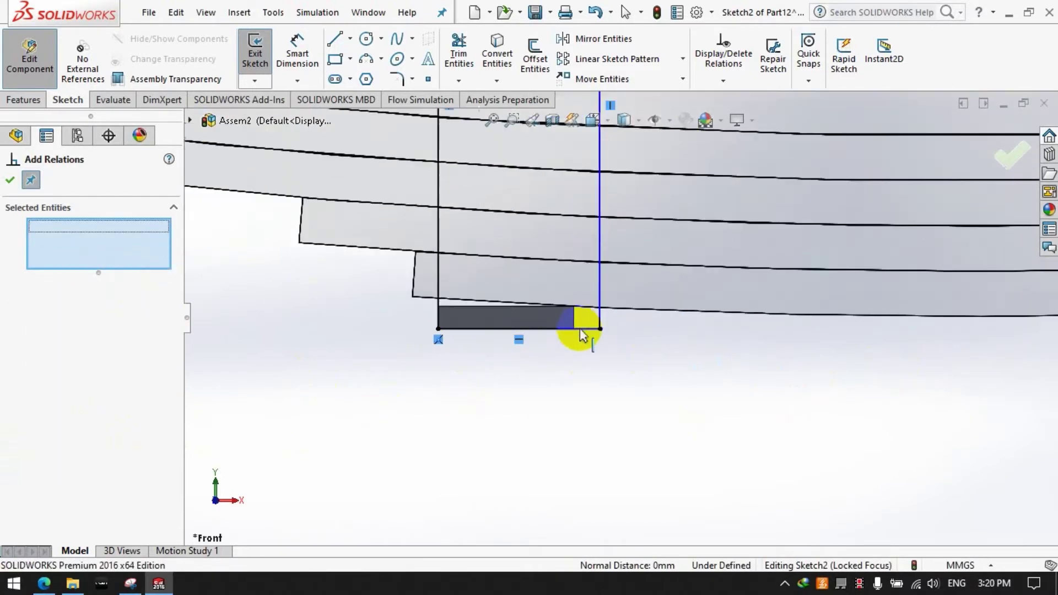
{"action": "scroll", "coordinate": [579, 328], "scroll_direction": "down", "scroll_amount": 1}
{"action": "left_click", "coordinate": [604, 329]}
{"action": "left_click", "coordinate": [16, 452]}
{"action": "key", "text": "Escape"}
{"action": "scroll", "coordinate": [520, 425], "scroll_direction": "up", "scroll_amount": 3}
{"action": "scroll", "coordinate": [520, 424], "scroll_direction": "up", "scroll_amount": 1}
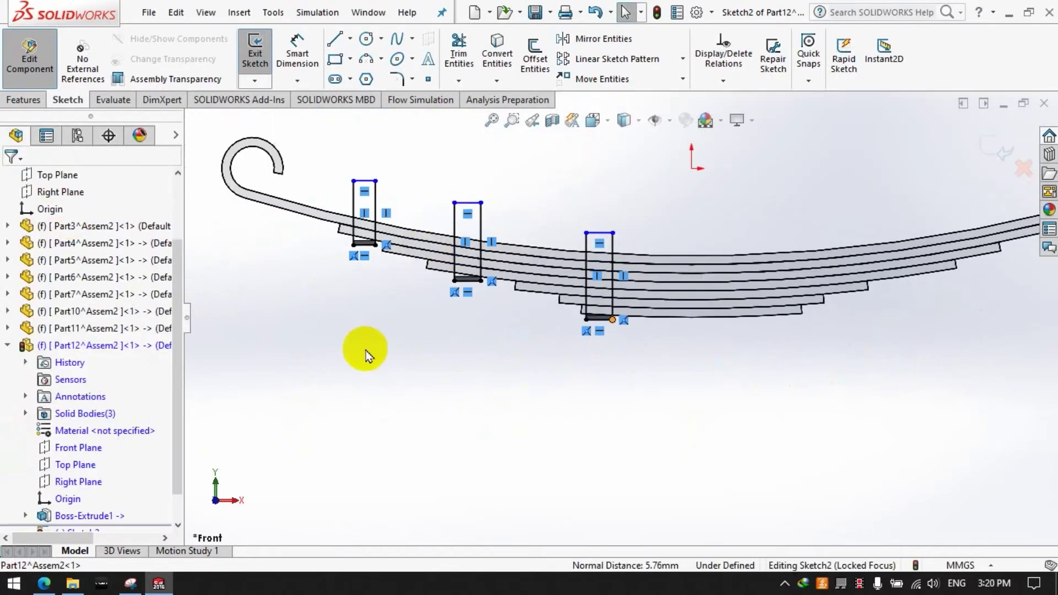
{"action": "scroll", "coordinate": [338, 126], "scroll_direction": "down", "scroll_amount": 3}
Step: Add a height dimension to the first rectangle's left side
{"action": "left_click", "coordinate": [297, 53]}
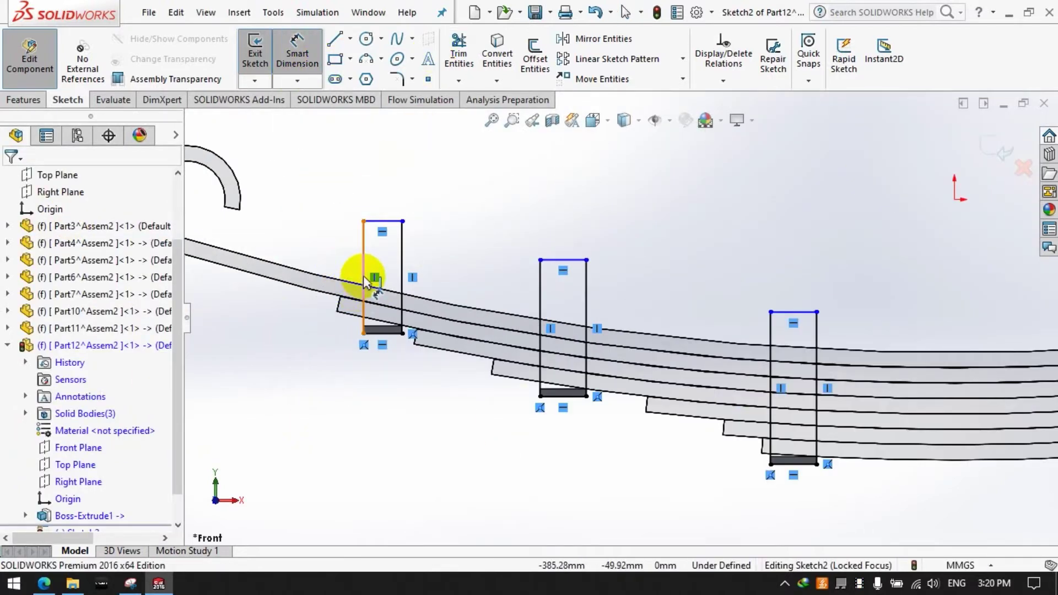
{"action": "left_click", "coordinate": [364, 281]}
{"action": "left_click", "coordinate": [261, 286]}
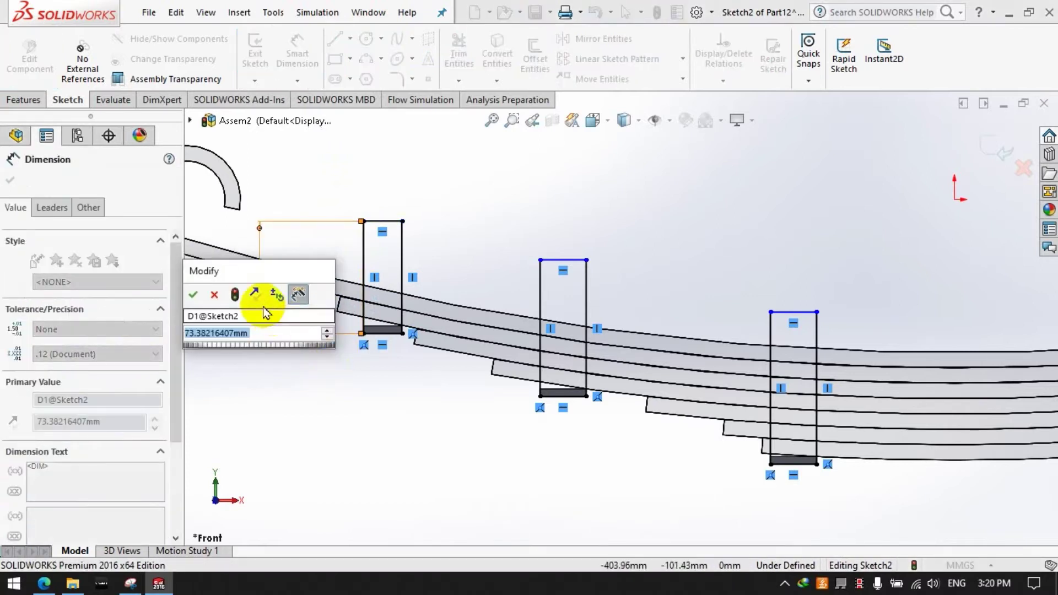
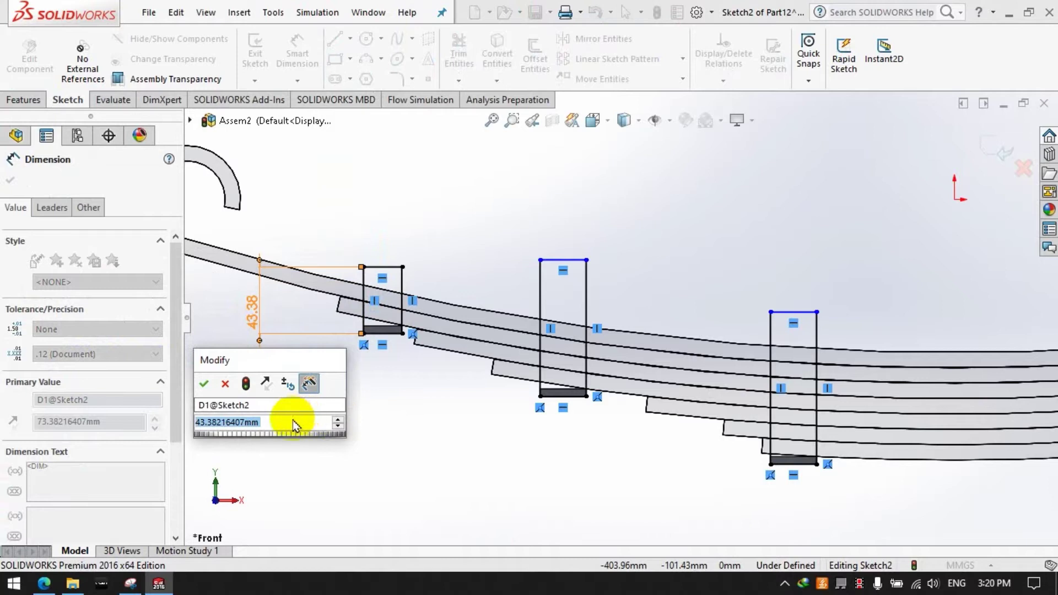
Step: Confirm the left rectangle's 40 mm height and add a height dimension to the middle rectangle
{"action": "type", "text": "40"}
{"action": "key", "text": "Return"}
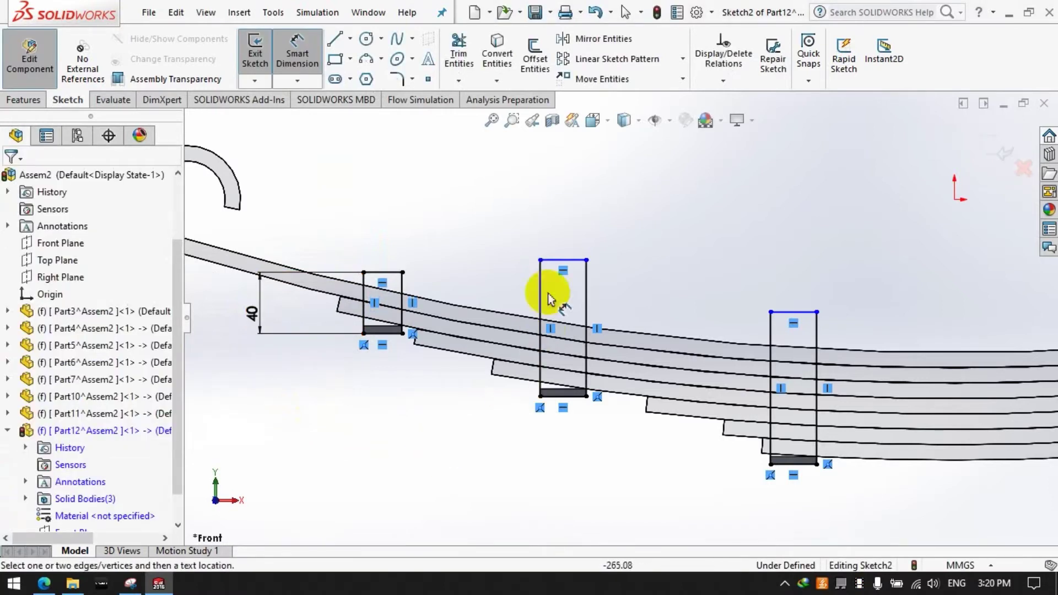
{"action": "left_click", "coordinate": [559, 261]}
{"action": "left_click", "coordinate": [560, 407]}
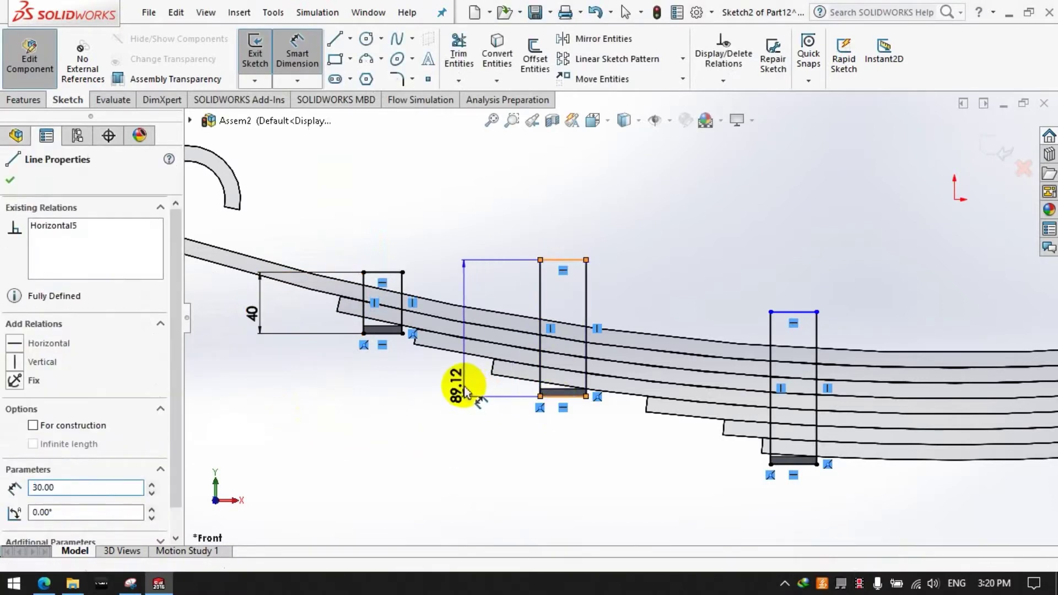
{"action": "left_click", "coordinate": [448, 383]}
{"action": "type", "text": "75"}
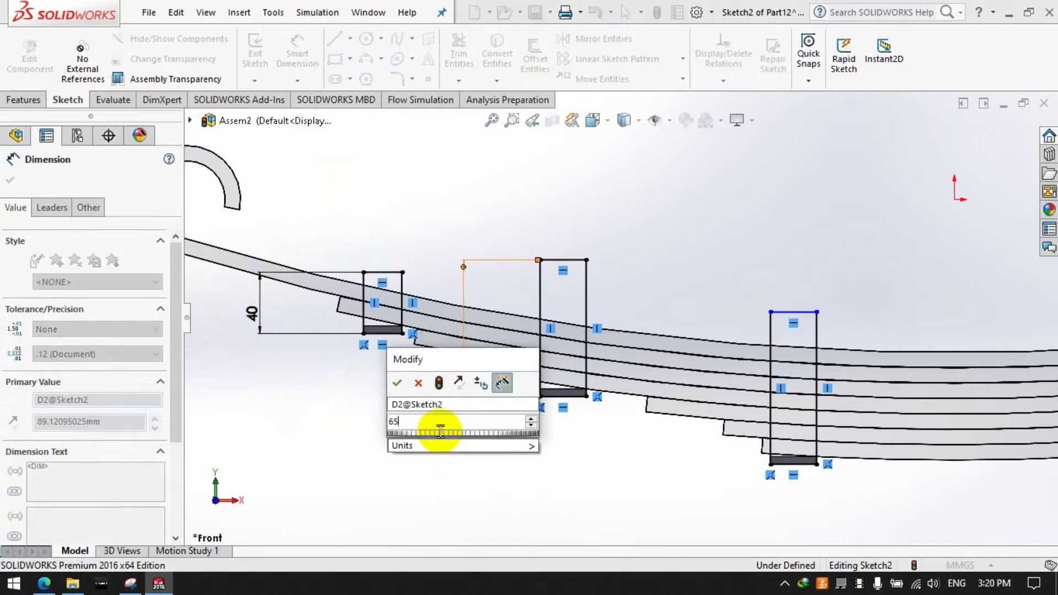
{"action": "key", "text": "Return"}
{"action": "left_click", "coordinate": [572, 480]}
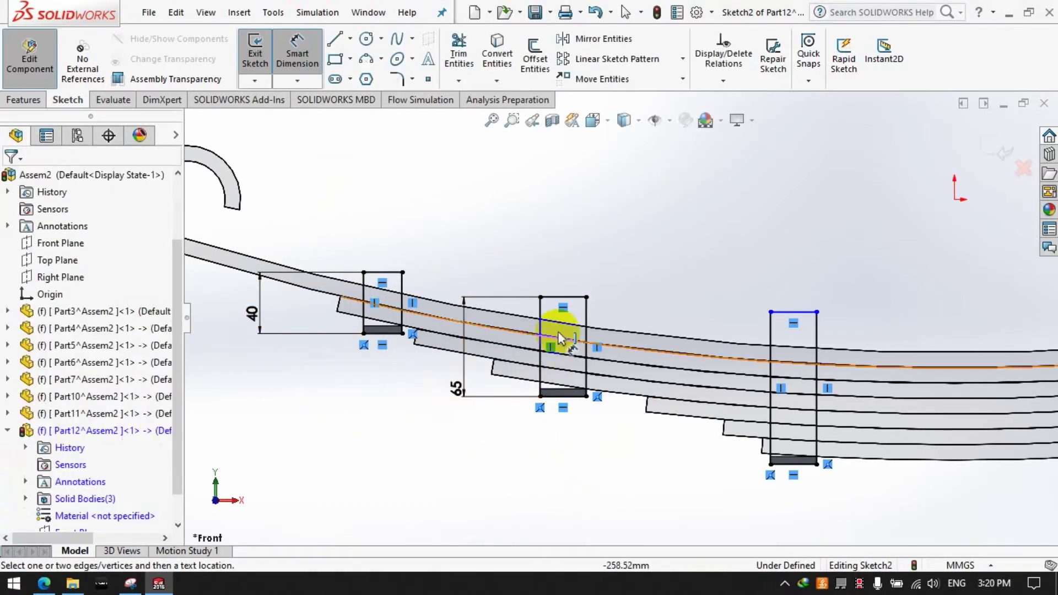
Step: Dimension the right rectangle's height, correcting it from 75 to 85 mm
{"action": "left_click", "coordinate": [786, 315]}
{"action": "left_click", "coordinate": [786, 462]}
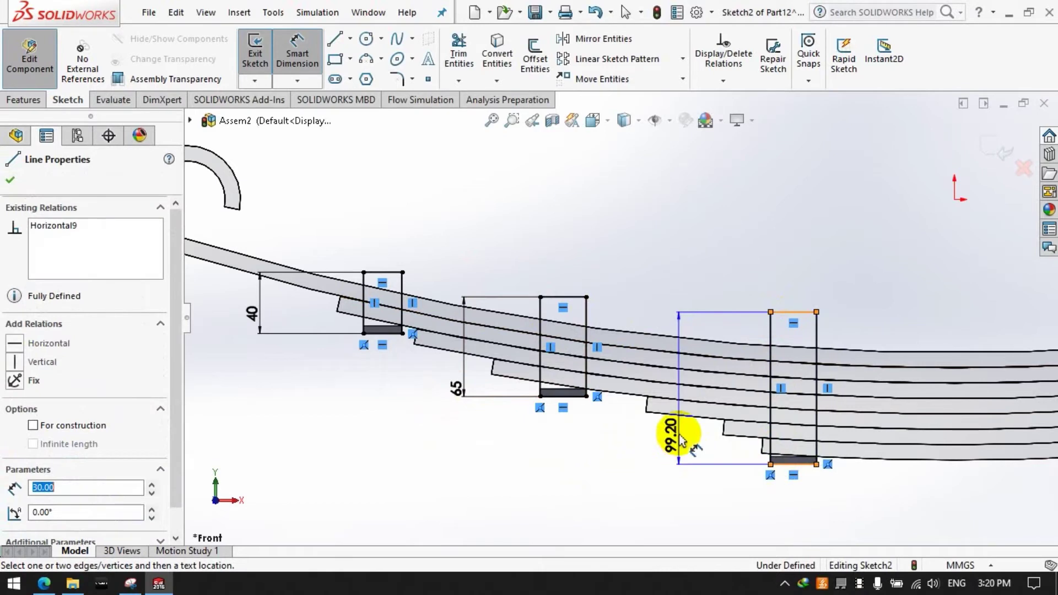
{"action": "left_click", "coordinate": [679, 443]}
{"action": "type", "text": "75"}
{"action": "key", "text": "Return"}
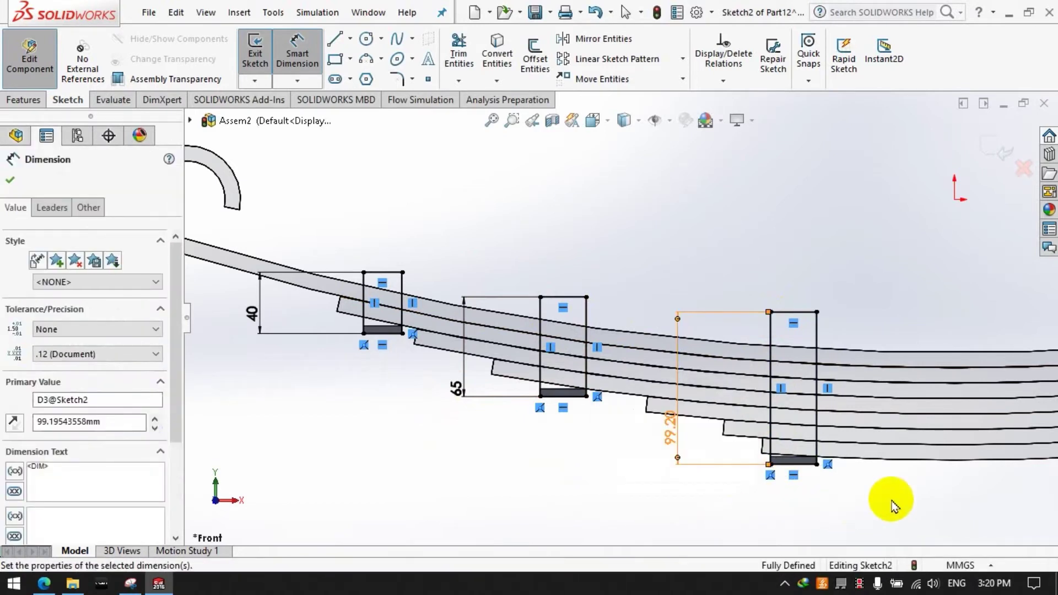
{"action": "double_click", "coordinate": [671, 438]}
{"action": "type", "text": "8"}
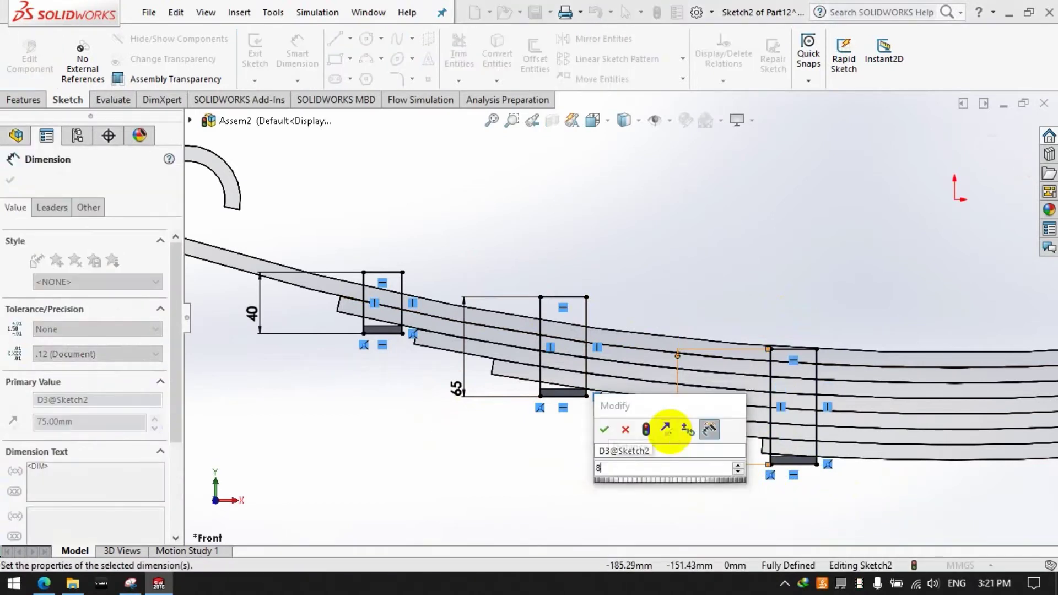
{"action": "type", "text": "5"}
{"action": "key", "text": "Return"}
{"action": "left_click", "coordinate": [899, 486]}
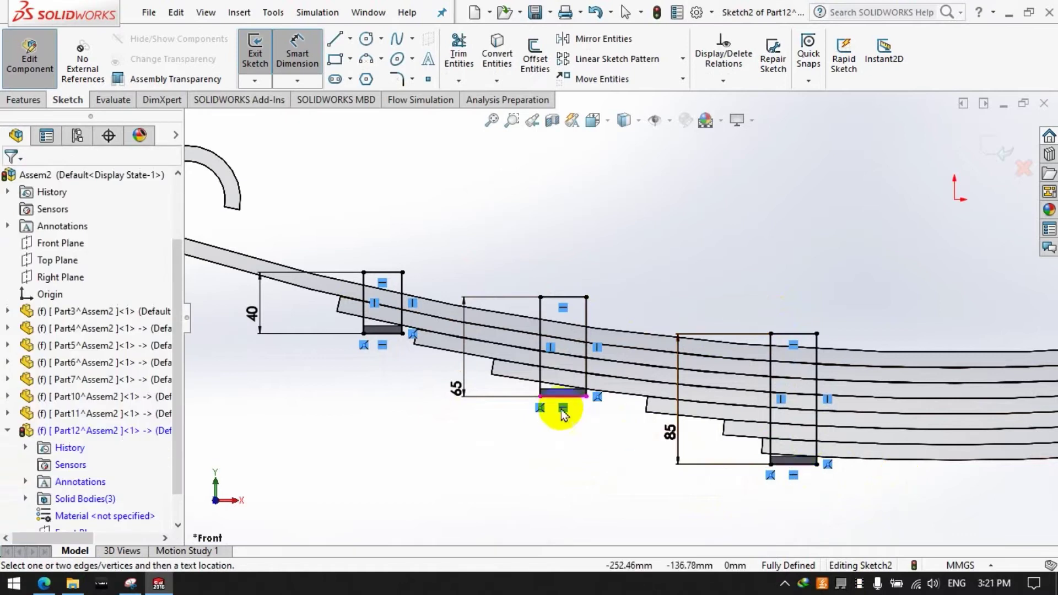
Step: Change the middle rectangle's height dimension to 60 mm
{"action": "double_click", "coordinate": [458, 388]}
{"action": "type", "text": "60"}
{"action": "key", "text": "Return"}
{"action": "left_click", "coordinate": [569, 486]}
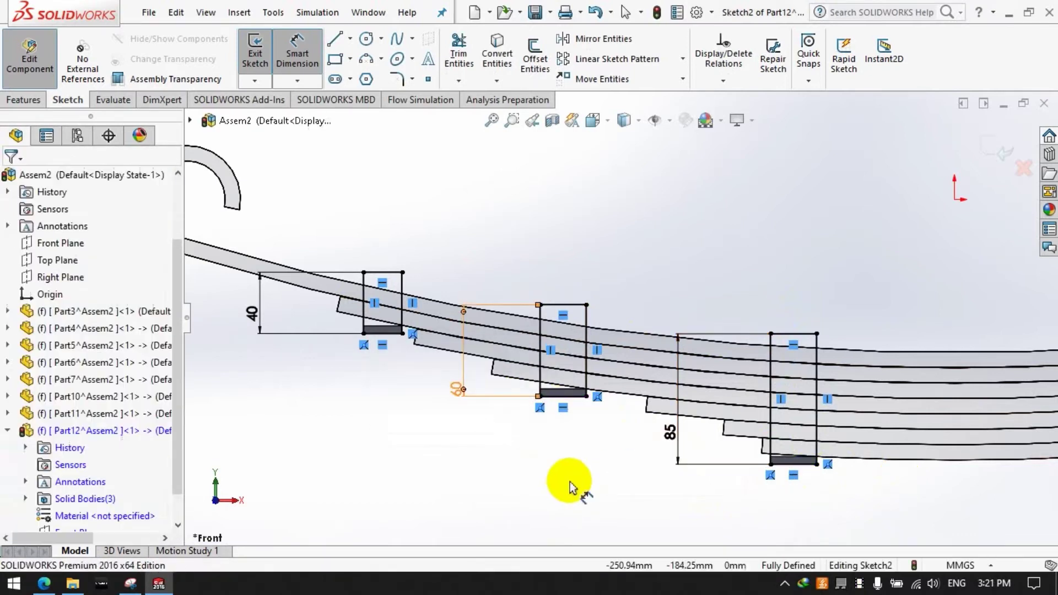
{"action": "scroll", "coordinate": [643, 311], "scroll_direction": "up", "scroll_amount": 2}
Step: Extrude the clamp rectangle sketch 5 mm with Extruded Boss/Base
{"action": "left_click", "coordinate": [23, 99]}
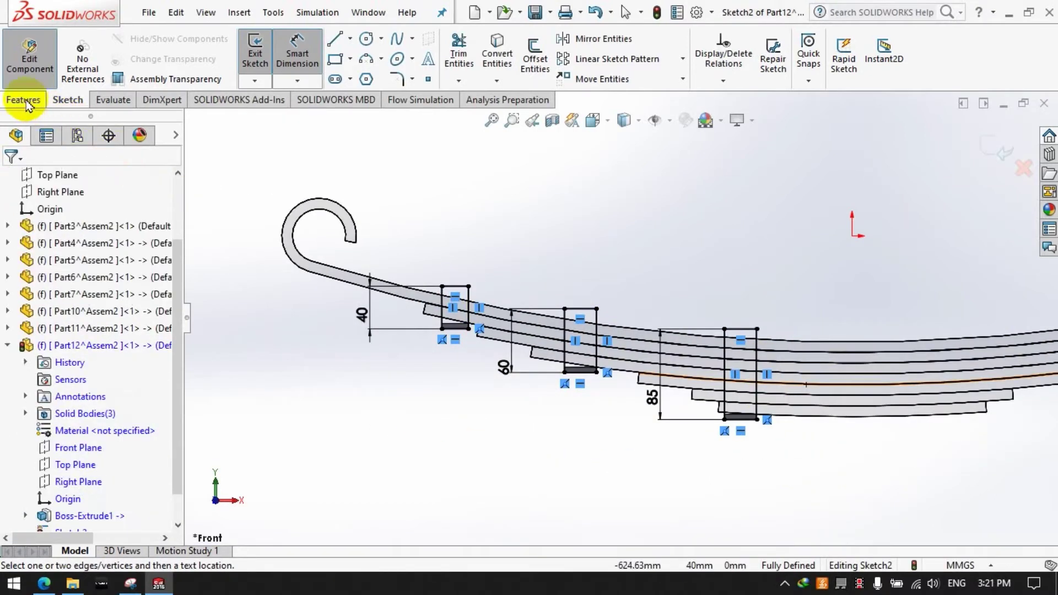
{"action": "left_click", "coordinate": [257, 64]}
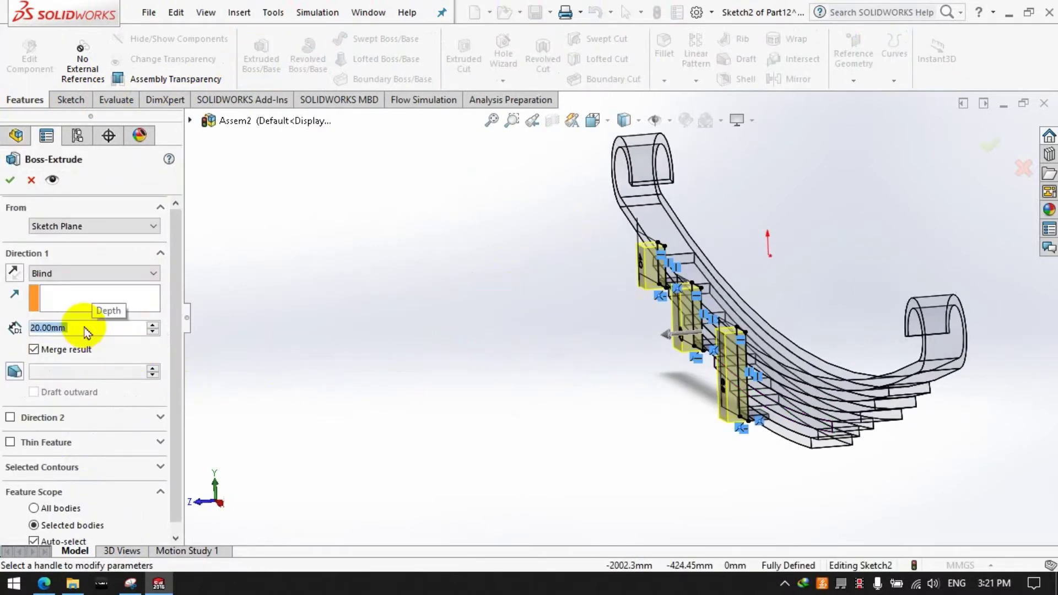
{"action": "type", "text": "5"}
{"action": "left_click", "coordinate": [10, 180]}
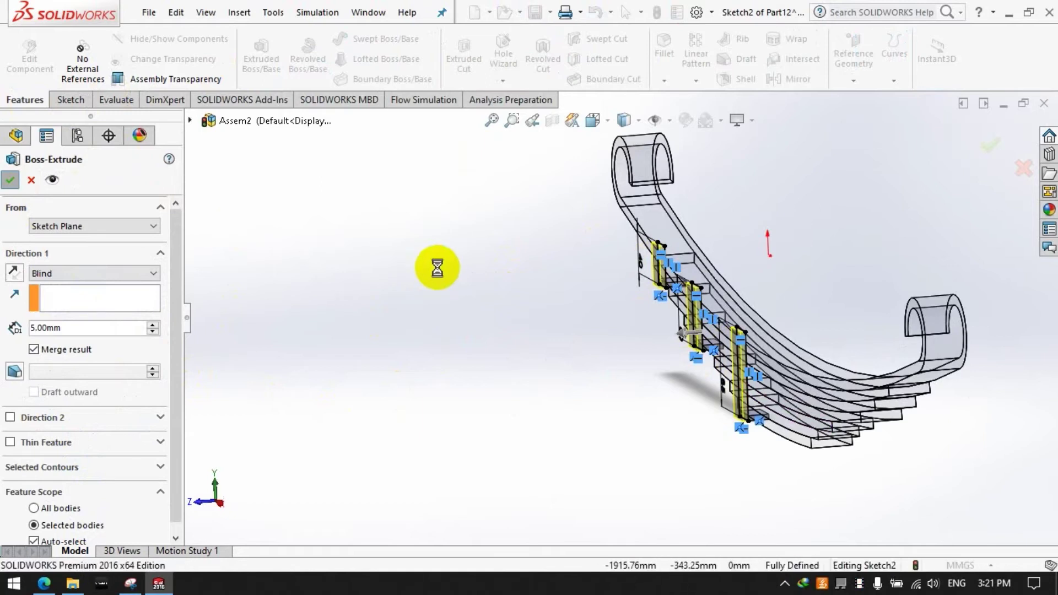
{"action": "middle_click_drag", "start_coordinate": [494, 426], "coordinate": [309, 279]}
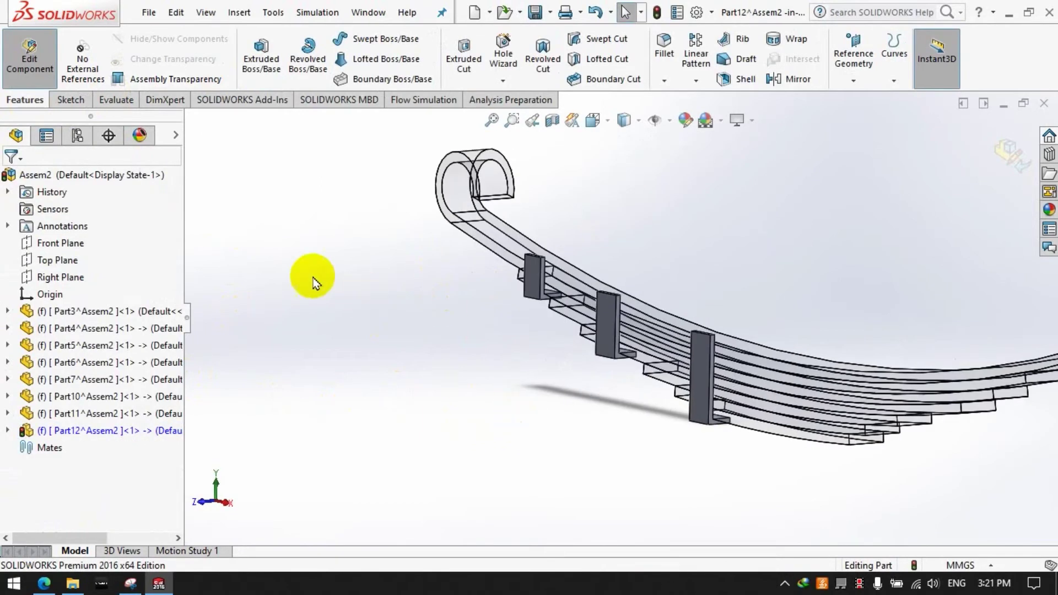
Step: Begin a new sketch for the bolt holes
{"action": "left_click", "coordinate": [71, 99]}
{"action": "left_click", "coordinate": [254, 50]}
{"action": "scroll", "coordinate": [531, 270], "scroll_direction": "down", "scroll_amount": 3}
Step: Place the sketch on the clamp block face and view it Normal To
{"action": "left_click", "coordinate": [530, 270]}
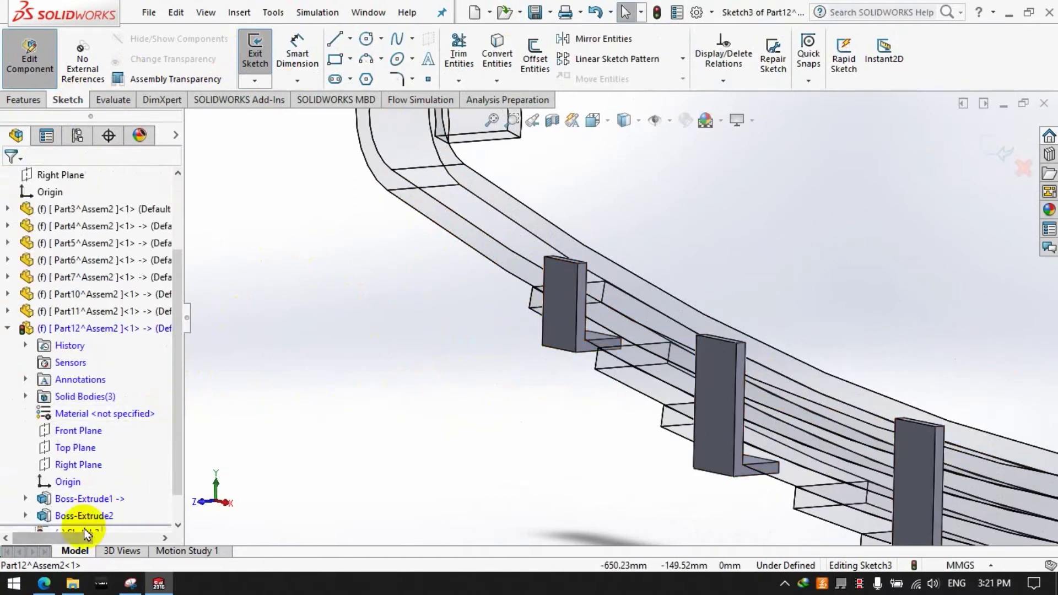
{"action": "right_click", "coordinate": [87, 532]}
{"action": "left_click", "coordinate": [115, 318]}
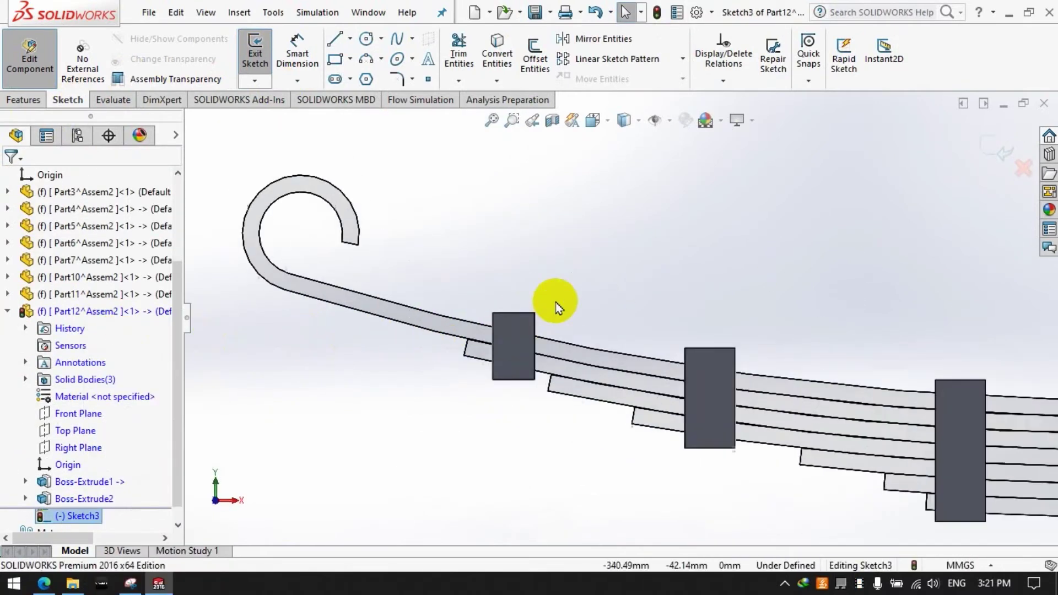
{"action": "scroll", "coordinate": [555, 303], "scroll_direction": "down", "scroll_amount": 3}
Step: Draw a hole circle on each of the three clamp blocks
{"action": "left_click", "coordinate": [364, 41]}
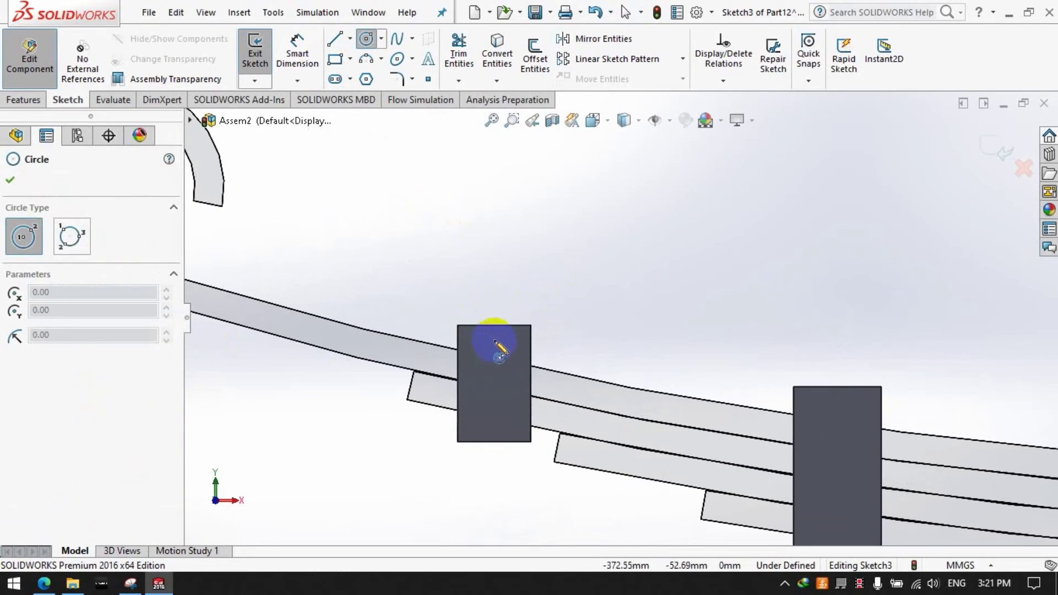
{"action": "left_click", "coordinate": [494, 343]}
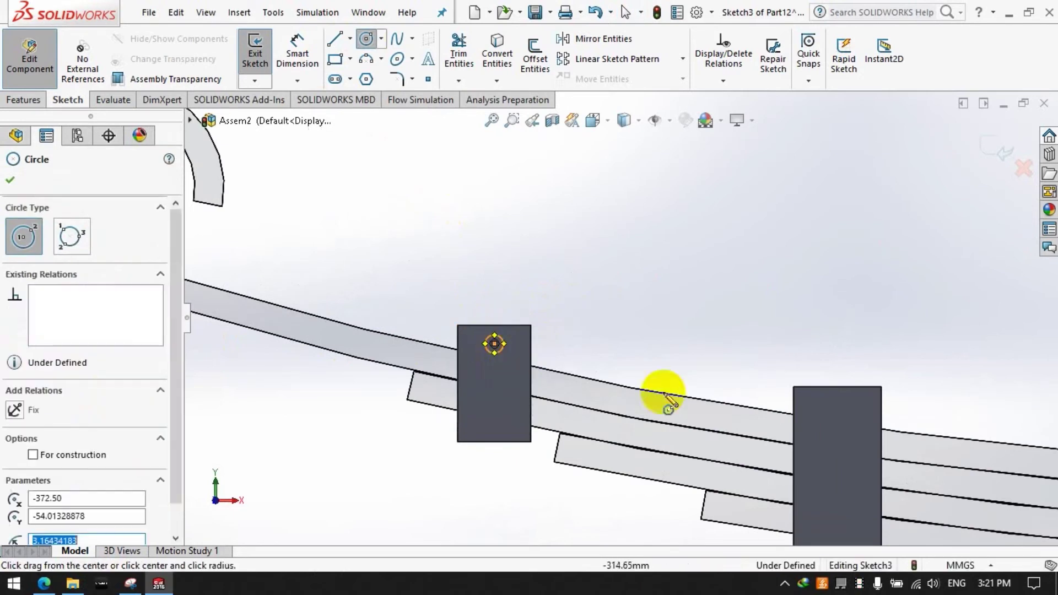
{"action": "left_click", "coordinate": [838, 409]}
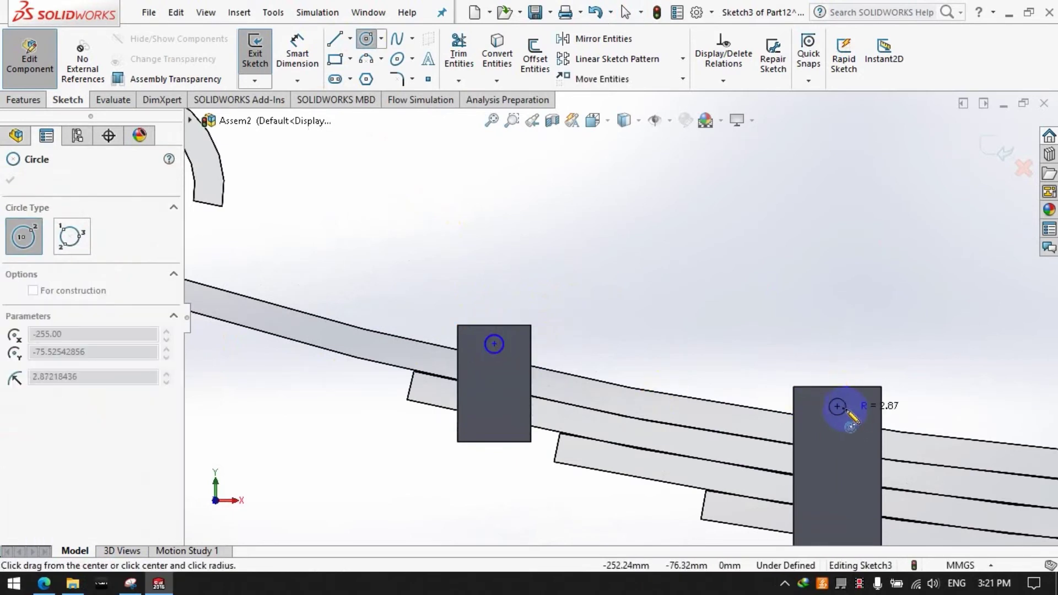
{"action": "scroll", "coordinate": [941, 378], "scroll_direction": "up", "scroll_amount": 3}
{"action": "scroll", "coordinate": [763, 358], "scroll_direction": "down", "scroll_amount": 4}
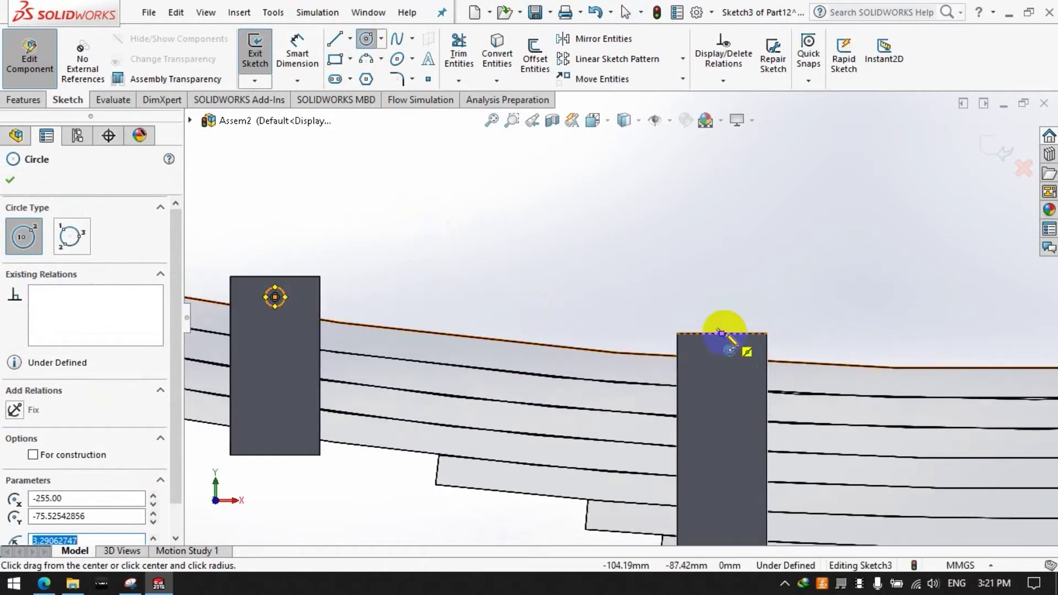
{"action": "left_click", "coordinate": [722, 333]}
{"action": "left_click", "coordinate": [367, 40]}
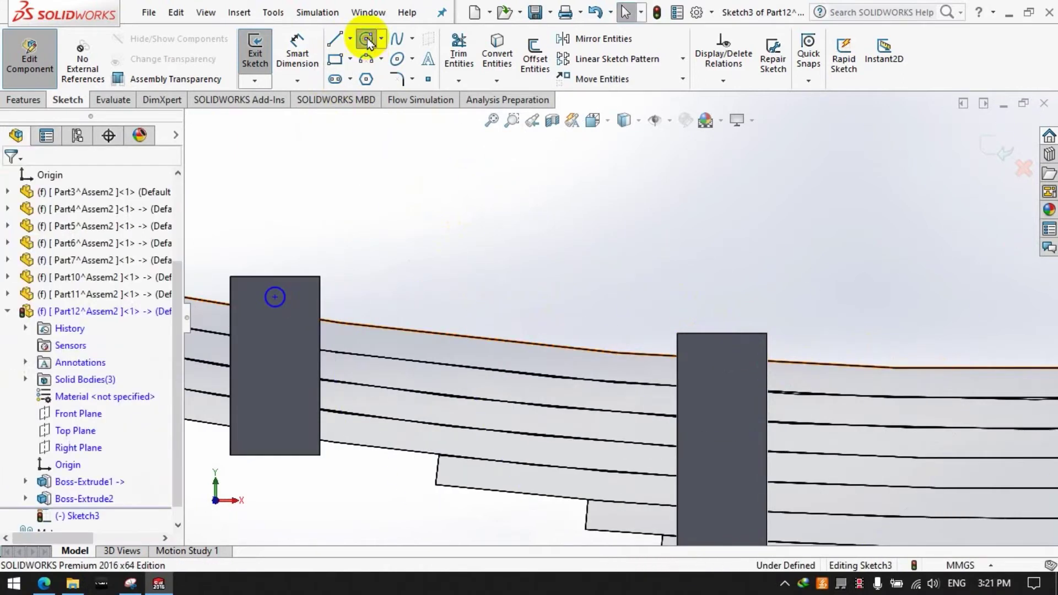
{"action": "left_click", "coordinate": [720, 348]}
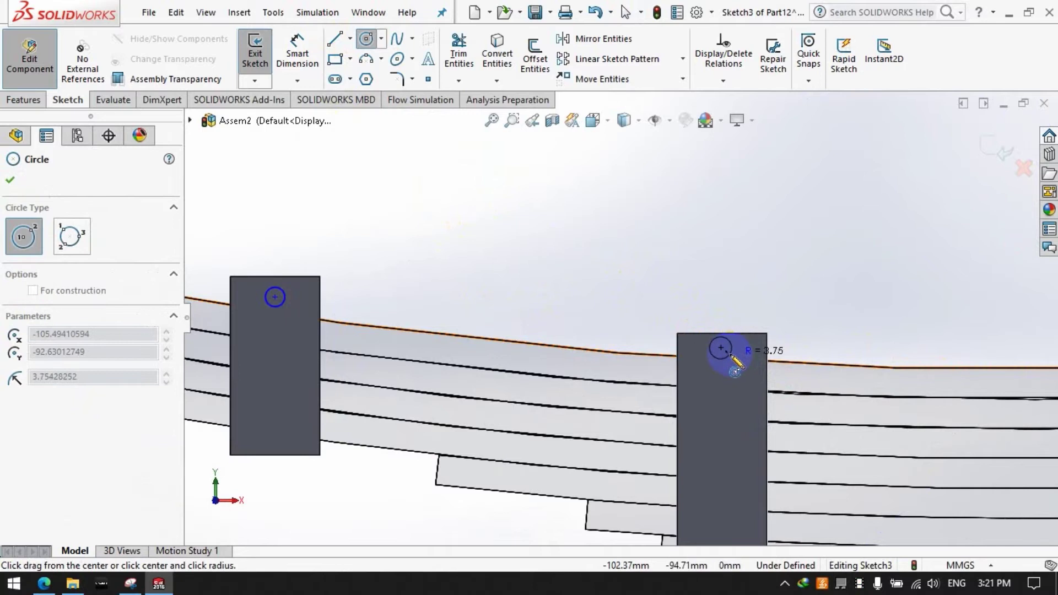
{"action": "left_click", "coordinate": [10, 180]}
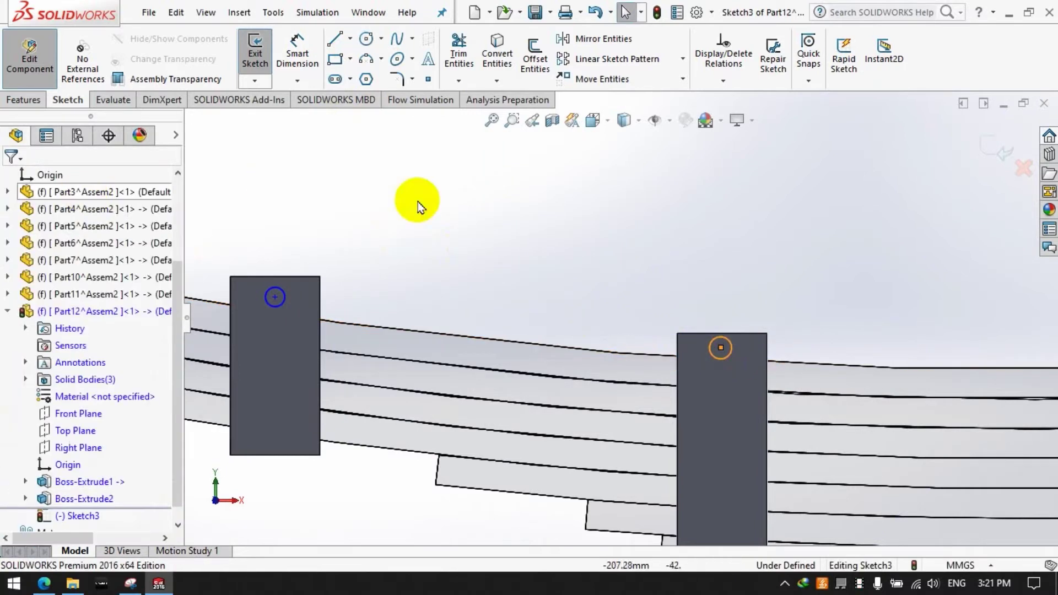
Step: Add an Equal relation so the three hole circles share one size
{"action": "left_click", "coordinate": [723, 81]}
{"action": "left_click", "coordinate": [728, 122]}
{"action": "left_click", "coordinate": [730, 352]}
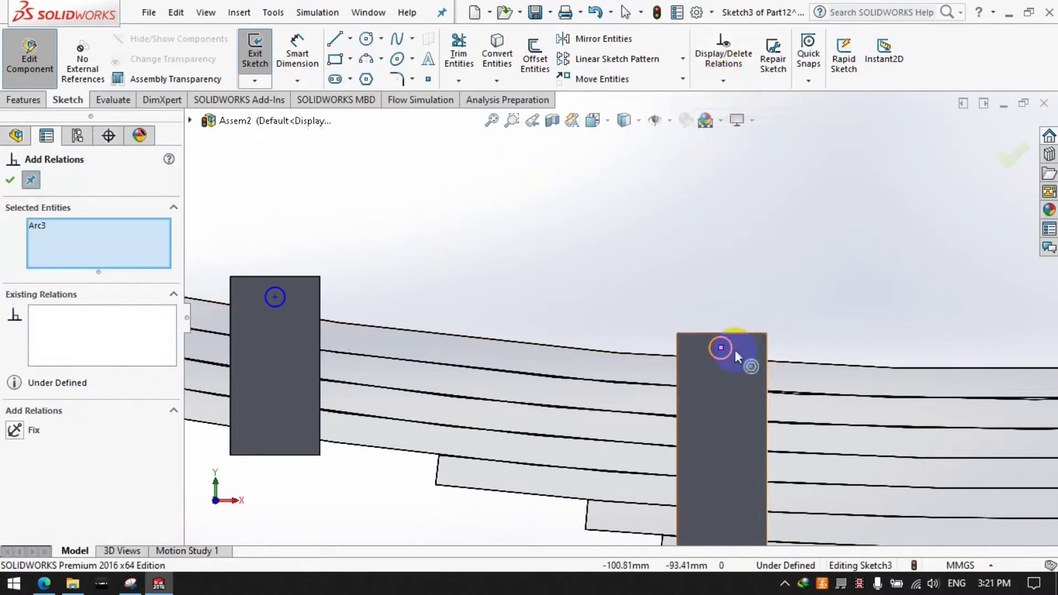
{"action": "left_click", "coordinate": [285, 297]}
{"action": "scroll", "coordinate": [353, 276], "scroll_direction": "up", "scroll_amount": 2}
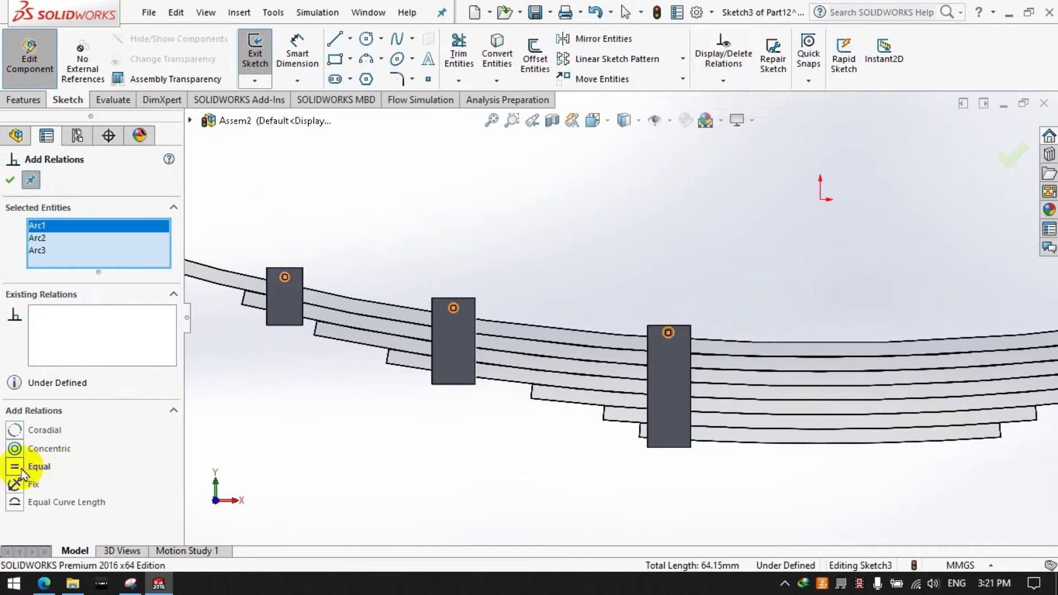
{"action": "left_click", "coordinate": [10, 180]}
Step: Give the hole circle a 5 mm diameter dimension
{"action": "left_click", "coordinate": [297, 52]}
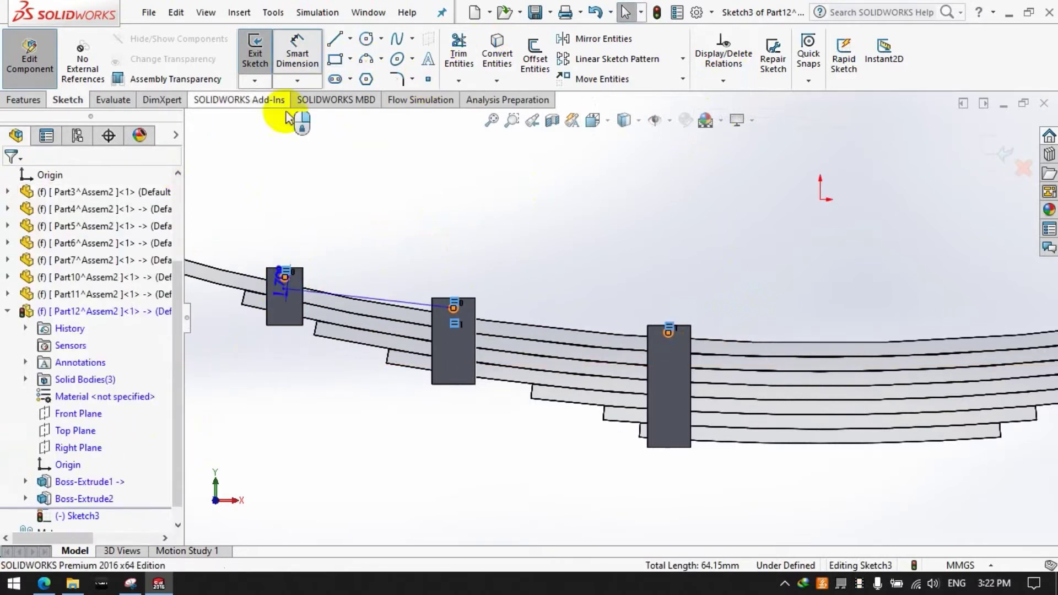
{"action": "key", "text": "Escape"}
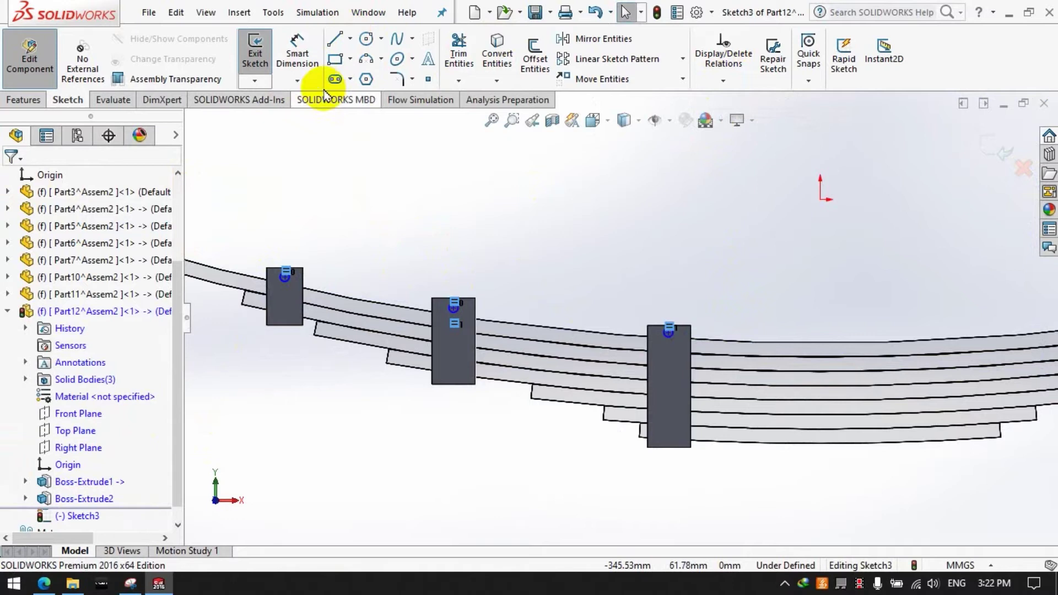
{"action": "scroll", "coordinate": [293, 288], "scroll_direction": "down", "scroll_amount": 3}
{"action": "left_click", "coordinate": [448, 298]}
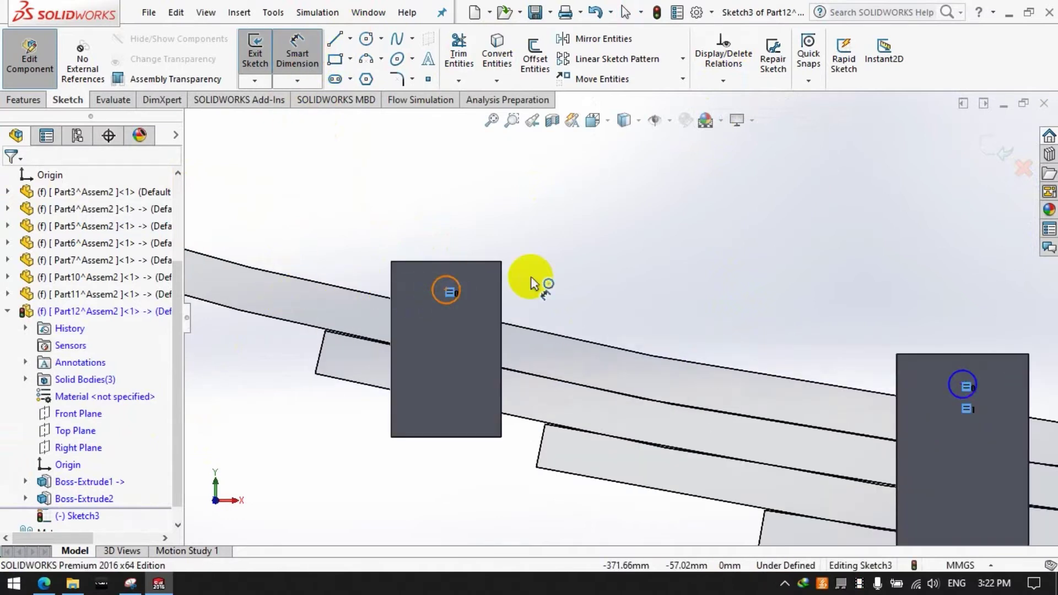
{"action": "left_click", "coordinate": [695, 251]}
{"action": "type", "text": "5"}
{"action": "key", "text": "Return"}
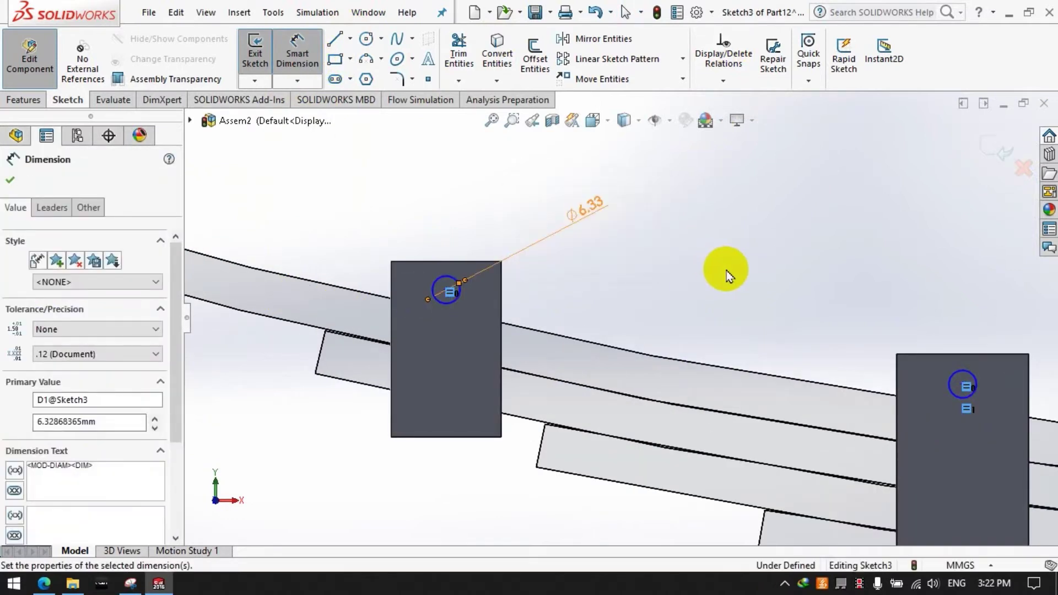
{"action": "left_click", "coordinate": [726, 270]}
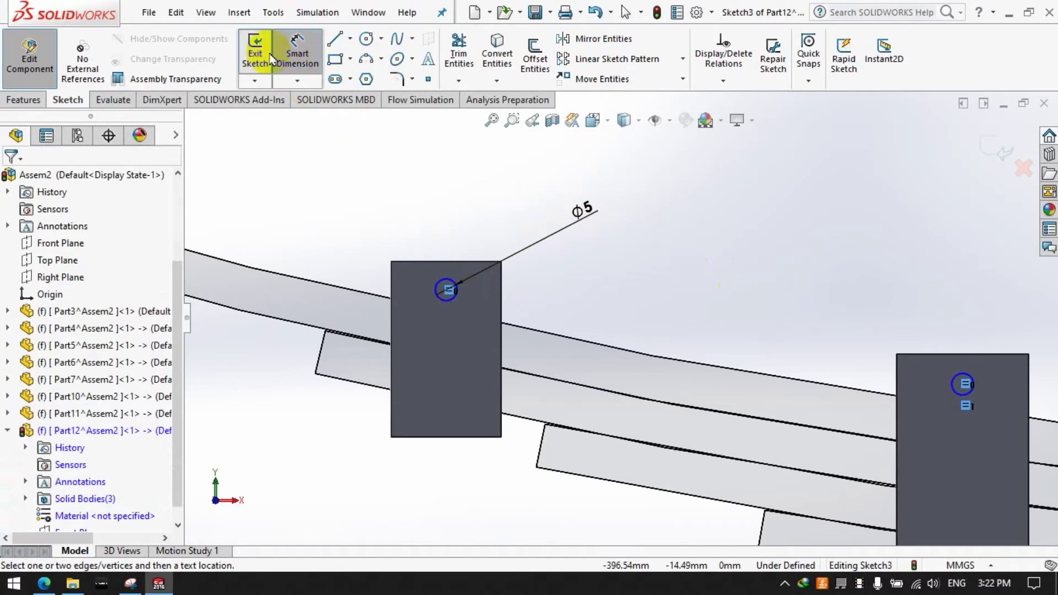
Step: Locate the left hole's centre 5 mm below its block's top edge
{"action": "left_click", "coordinate": [448, 290]}
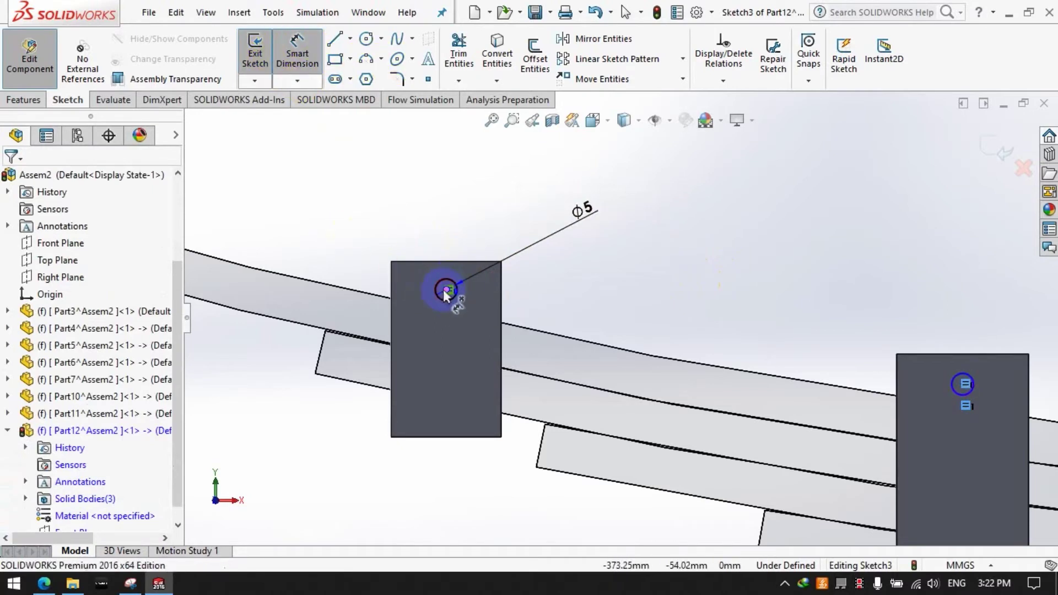
{"action": "left_click", "coordinate": [455, 261]}
{"action": "left_click", "coordinate": [712, 313]}
{"action": "type", "text": "5"}
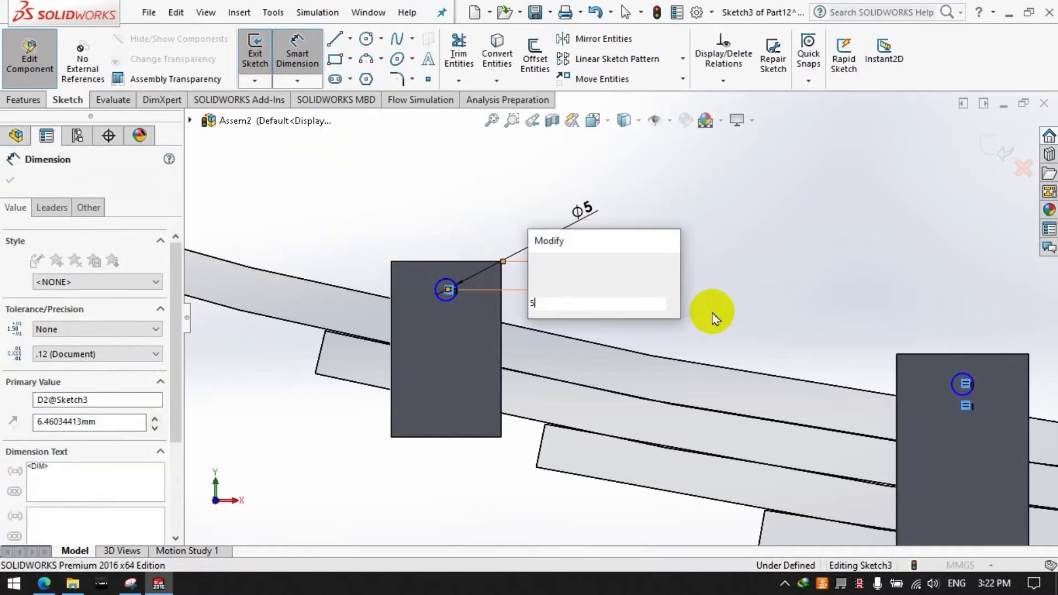
{"action": "key", "text": "Return"}
{"action": "scroll", "coordinate": [720, 311], "scroll_direction": "up", "scroll_amount": 2}
{"action": "left_click", "coordinate": [721, 311]}
{"action": "scroll", "coordinate": [851, 362], "scroll_direction": "down", "scroll_amount": 2}
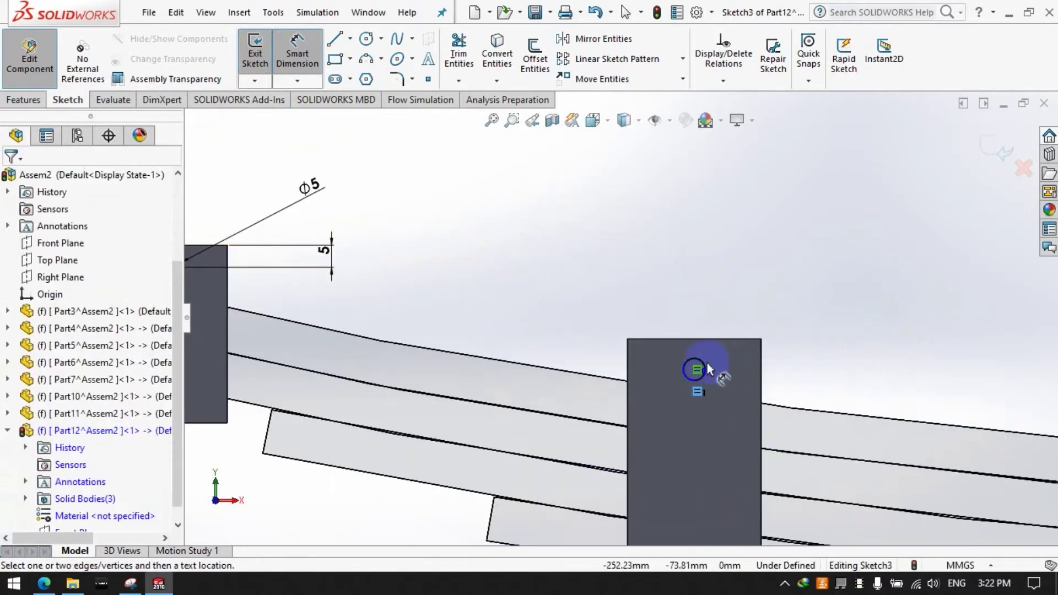
{"action": "scroll", "coordinate": [693, 374], "scroll_direction": "down", "scroll_amount": 2}
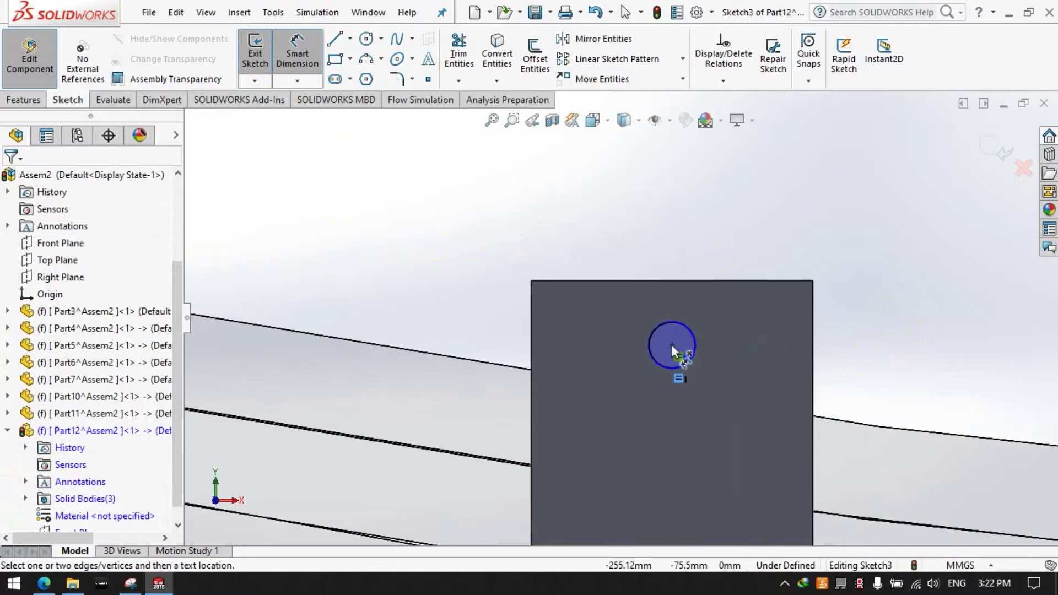
Step: Dimension the middle hole's distance from its block's top edge at 6.88 mm
{"action": "left_click", "coordinate": [672, 346]}
{"action": "left_click", "coordinate": [687, 281]}
{"action": "left_click", "coordinate": [890, 311]}
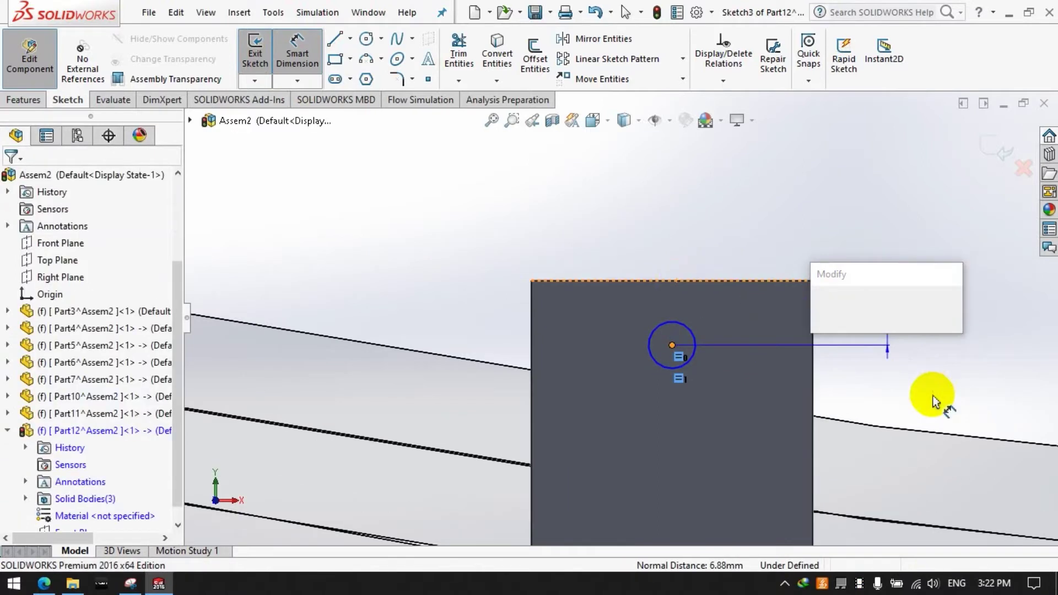
{"action": "key", "text": "Return"}
{"action": "scroll", "coordinate": [921, 393], "scroll_direction": "up", "scroll_amount": 3}
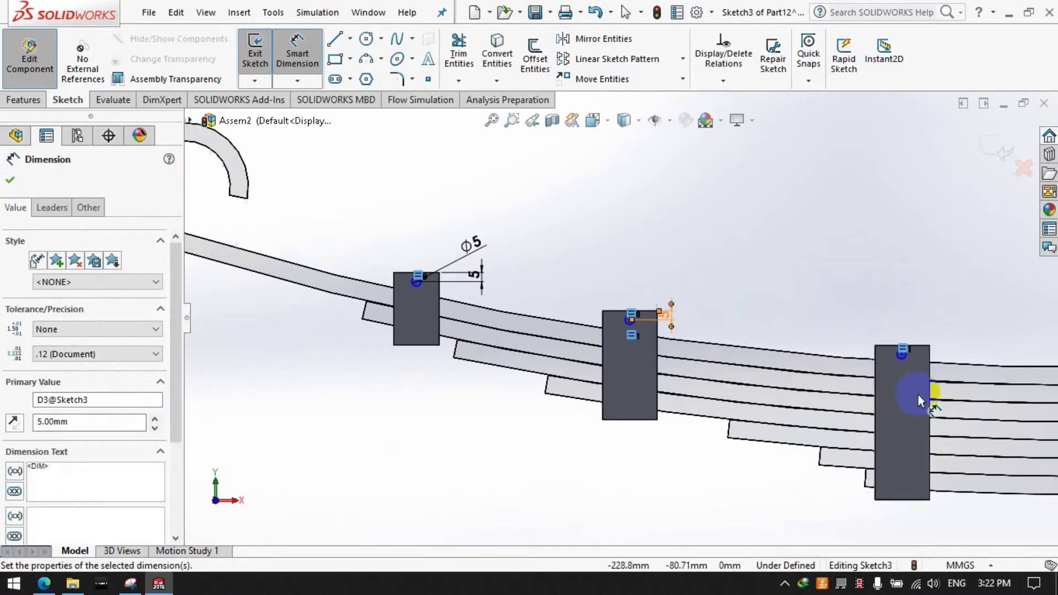
{"action": "left_click", "coordinate": [918, 395]}
{"action": "scroll", "coordinate": [812, 312], "scroll_direction": "down", "scroll_amount": 3}
{"action": "scroll", "coordinate": [642, 370], "scroll_direction": "down", "scroll_amount": 4}
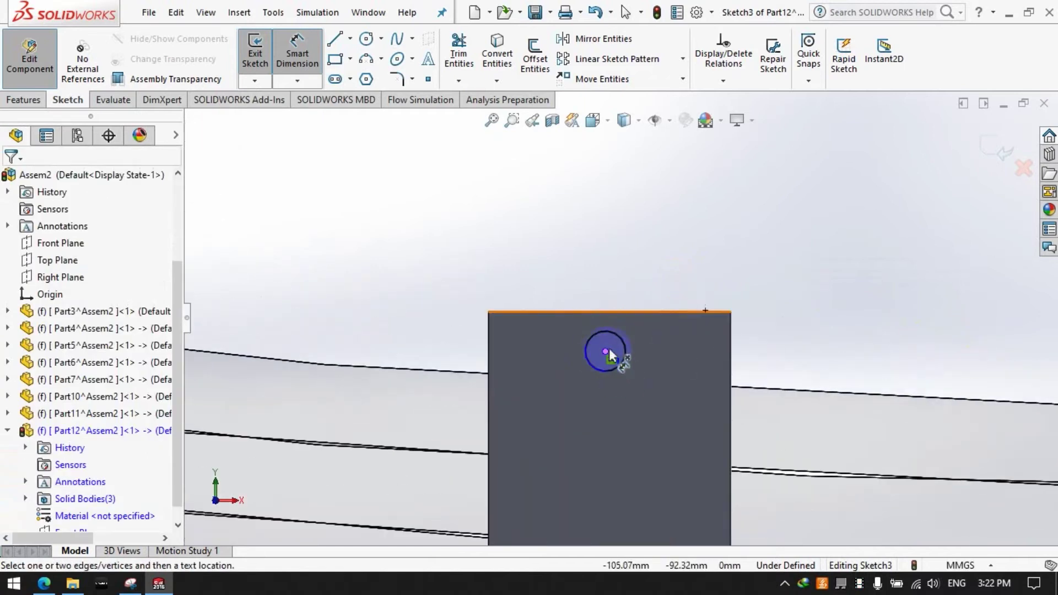
{"action": "scroll", "coordinate": [609, 349], "scroll_direction": "up", "scroll_amount": 3}
{"action": "scroll", "coordinate": [531, 259], "scroll_direction": "up", "scroll_amount": 2}
{"action": "key", "text": "Escape"}
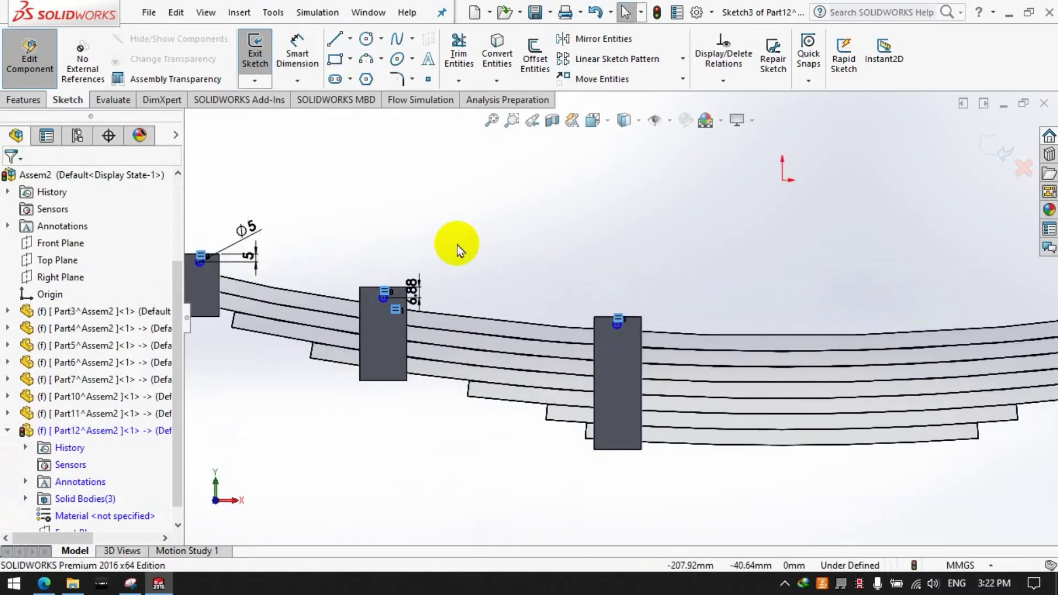
{"action": "scroll", "coordinate": [499, 243], "scroll_direction": "up", "scroll_amount": 3}
{"action": "scroll", "coordinate": [518, 247], "scroll_direction": "down", "scroll_amount": 2}
Step: Make the left hole circle tangent to the top leaf's upper edge
{"action": "left_click", "coordinate": [710, 83]}
{"action": "left_click", "coordinate": [728, 113]}
{"action": "scroll", "coordinate": [578, 292], "scroll_direction": "down", "scroll_amount": 3}
{"action": "scroll", "coordinate": [588, 309], "scroll_direction": "down", "scroll_amount": 2}
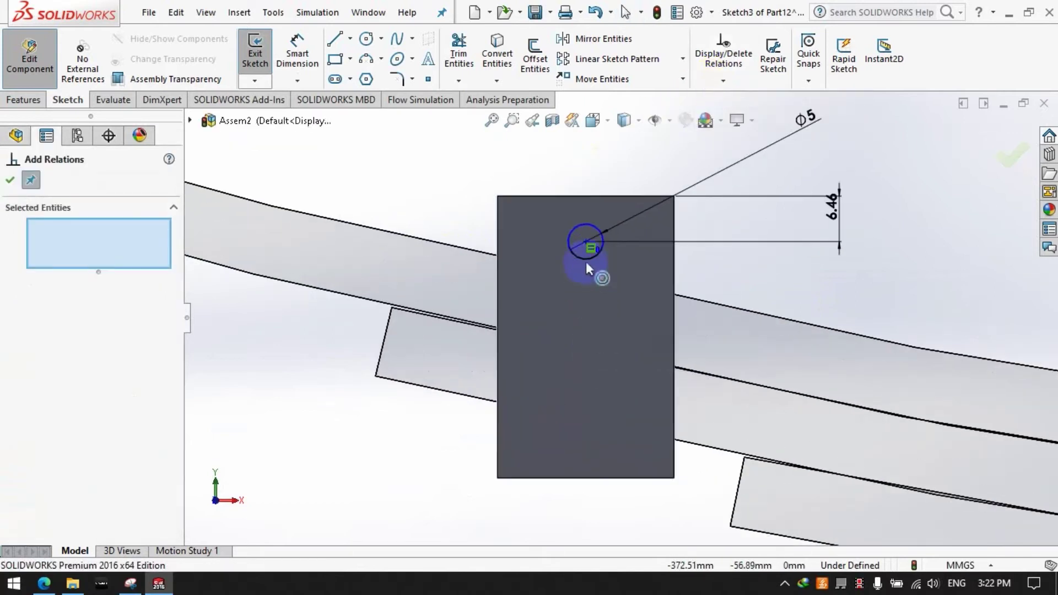
{"action": "left_click", "coordinate": [586, 263]}
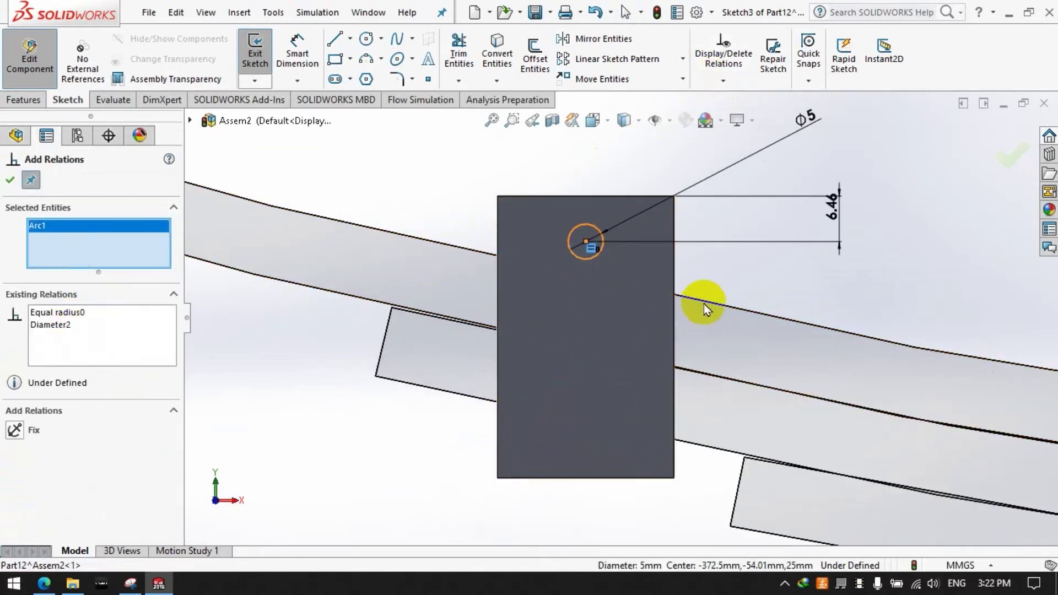
{"action": "left_click", "coordinate": [728, 310]}
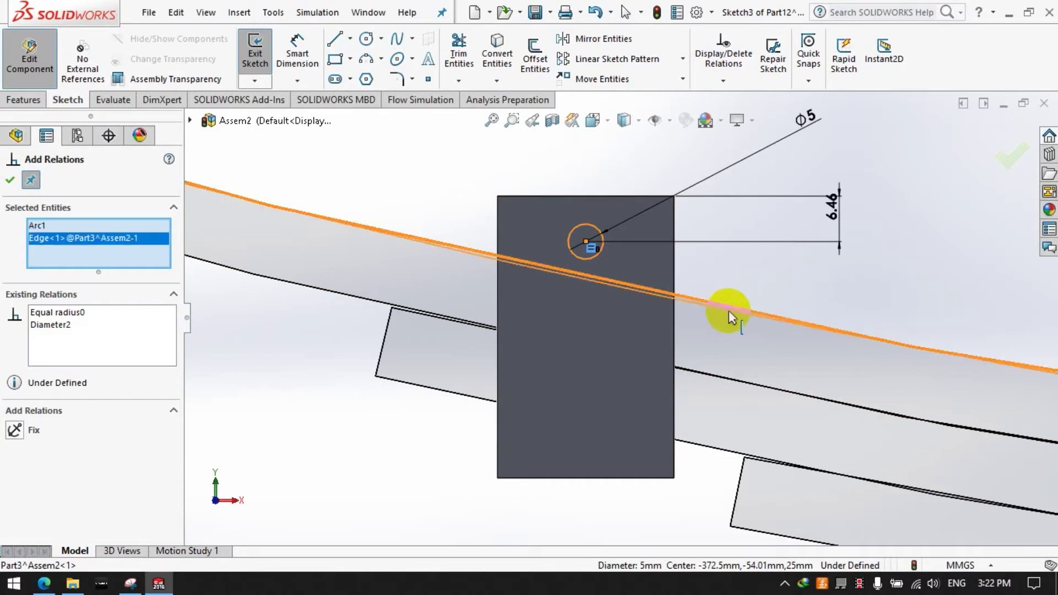
{"action": "left_click", "coordinate": [42, 448]}
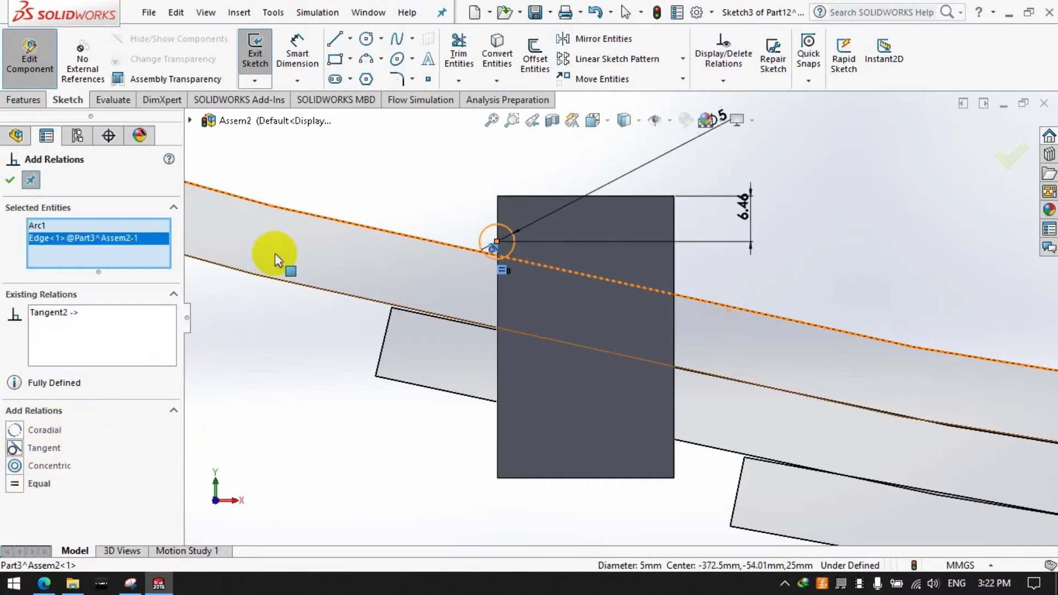
{"action": "left_click", "coordinate": [11, 180]}
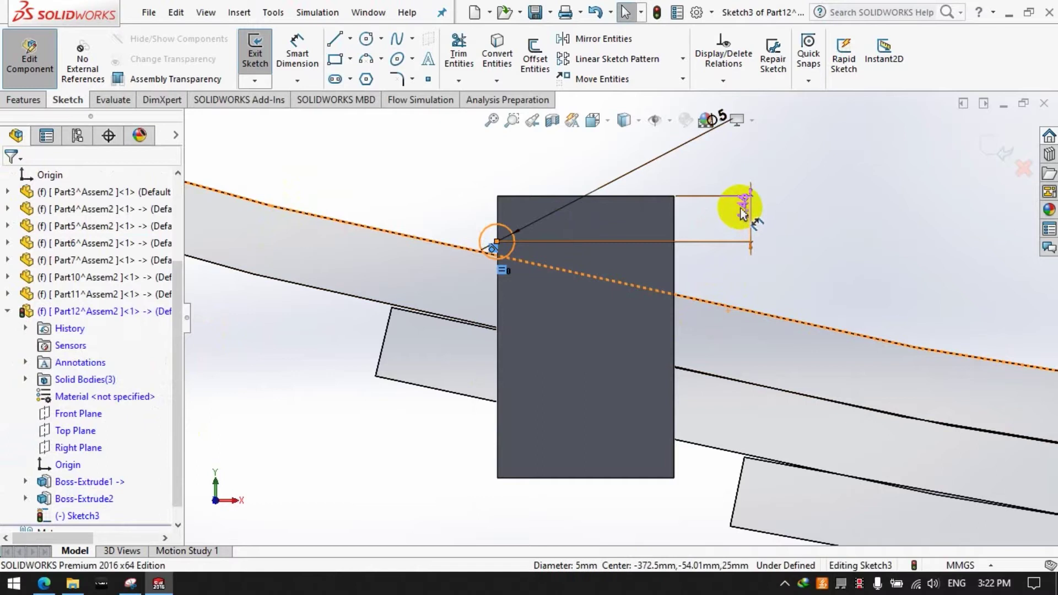
Step: Remove the leftover 6.46 dimension from the left hole
{"action": "left_click", "coordinate": [746, 210]}
{"action": "right_click", "coordinate": [746, 210]}
{"action": "key", "text": "Escape"}
{"action": "key", "text": "Escape"}
{"action": "scroll", "coordinate": [757, 235], "scroll_direction": "up", "scroll_amount": 3}
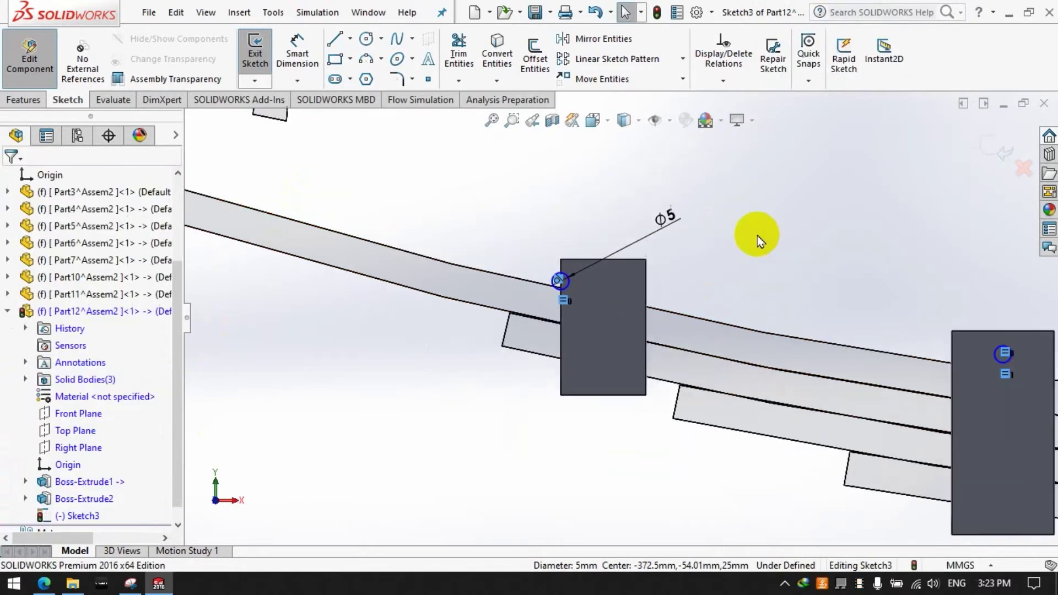
{"action": "scroll", "coordinate": [802, 306], "scroll_direction": "down", "scroll_amount": 3}
{"action": "scroll", "coordinate": [722, 285], "scroll_direction": "down", "scroll_amount": 1}
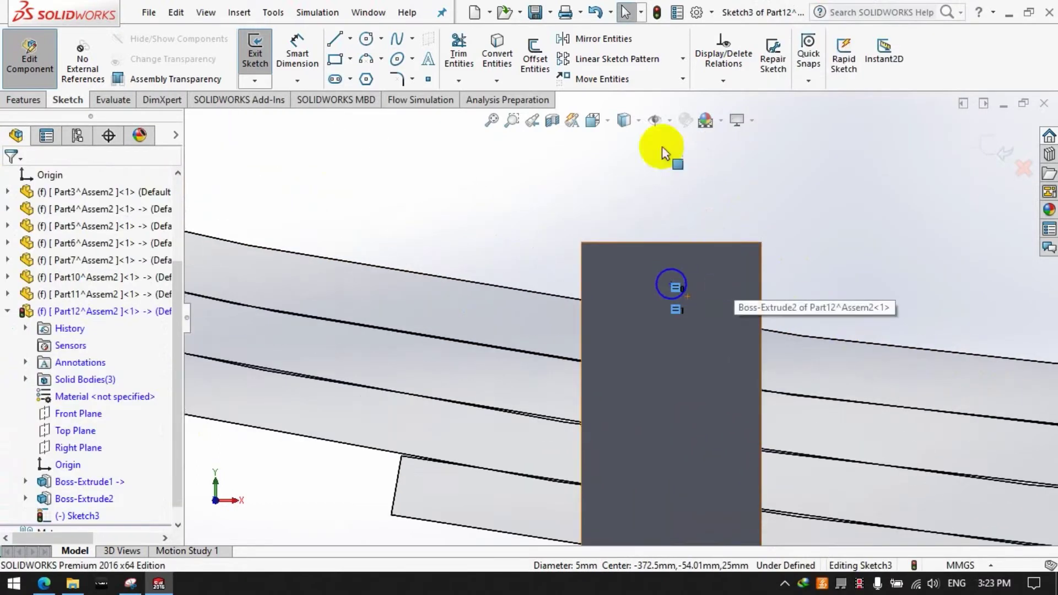
Step: Make the middle hole circle tangent to the top leaf's upper edge
{"action": "left_click", "coordinate": [723, 81]}
{"action": "left_click", "coordinate": [732, 118]}
{"action": "left_click", "coordinate": [673, 300]}
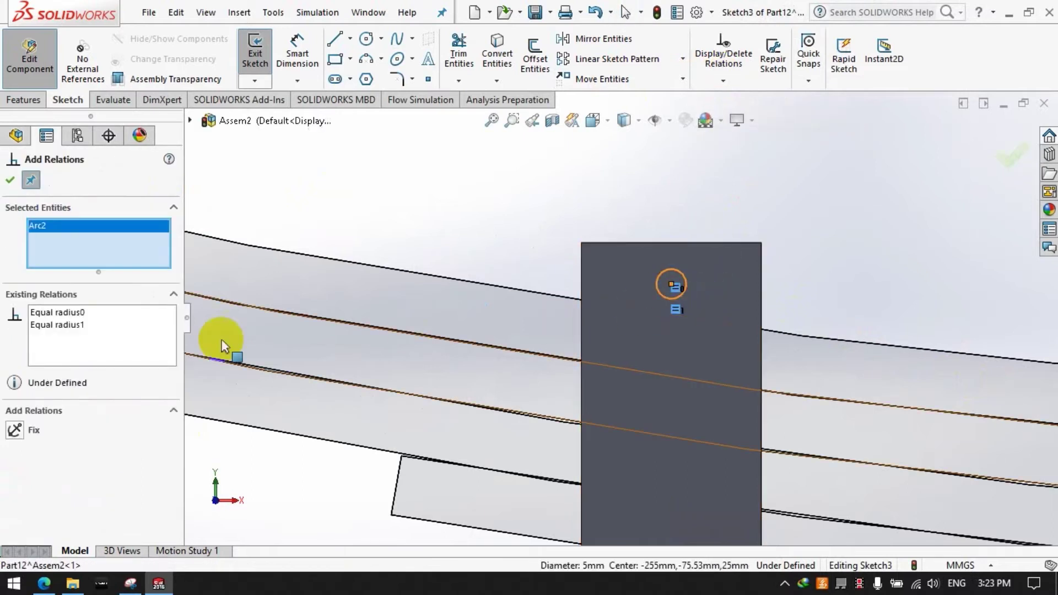
{"action": "left_click", "coordinate": [815, 333]}
{"action": "left_click", "coordinate": [44, 447]}
{"action": "left_click", "coordinate": [9, 181]}
{"action": "scroll", "coordinate": [448, 279], "scroll_direction": "up", "scroll_amount": 3}
{"action": "scroll", "coordinate": [892, 324], "scroll_direction": "up", "scroll_amount": 2}
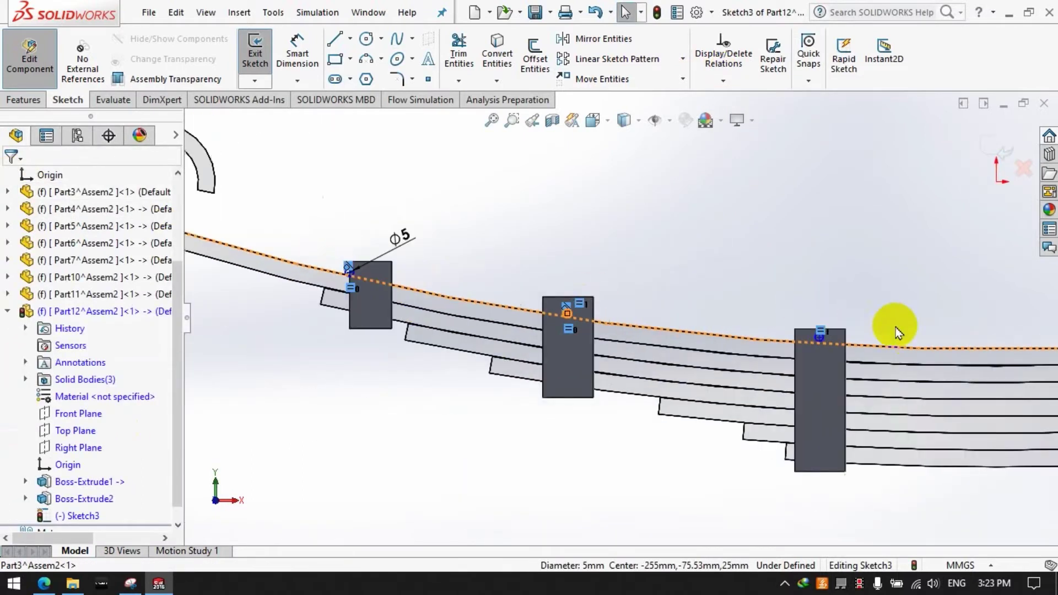
{"action": "scroll", "coordinate": [736, 349], "scroll_direction": "down", "scroll_amount": 5}
Step: Make the right hole circle tangent to the top leaf's upper edge
{"action": "left_click", "coordinate": [722, 80]}
{"action": "left_click", "coordinate": [716, 118]}
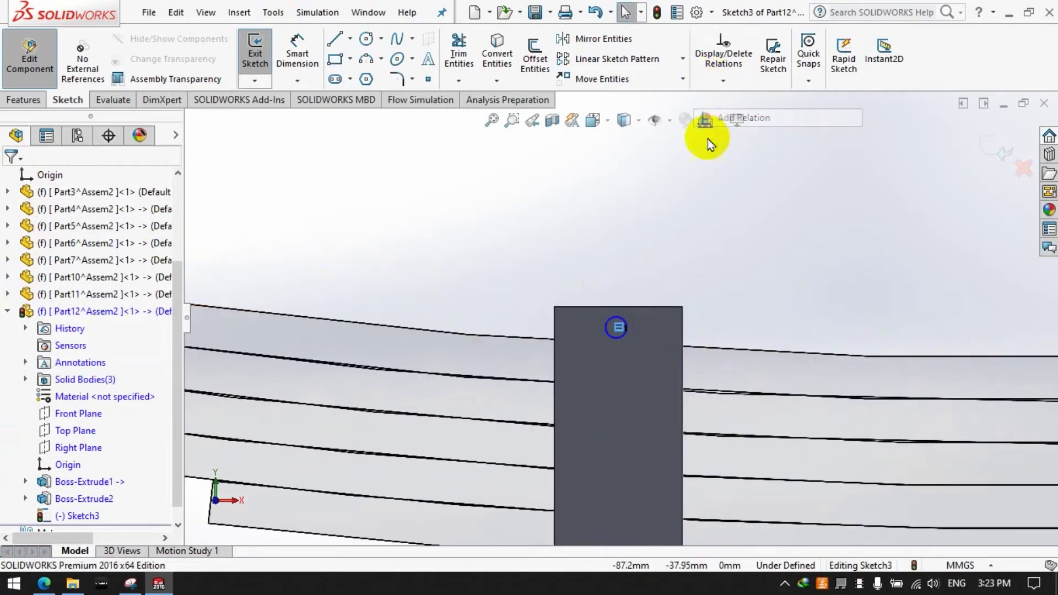
{"action": "left_click", "coordinate": [619, 339]}
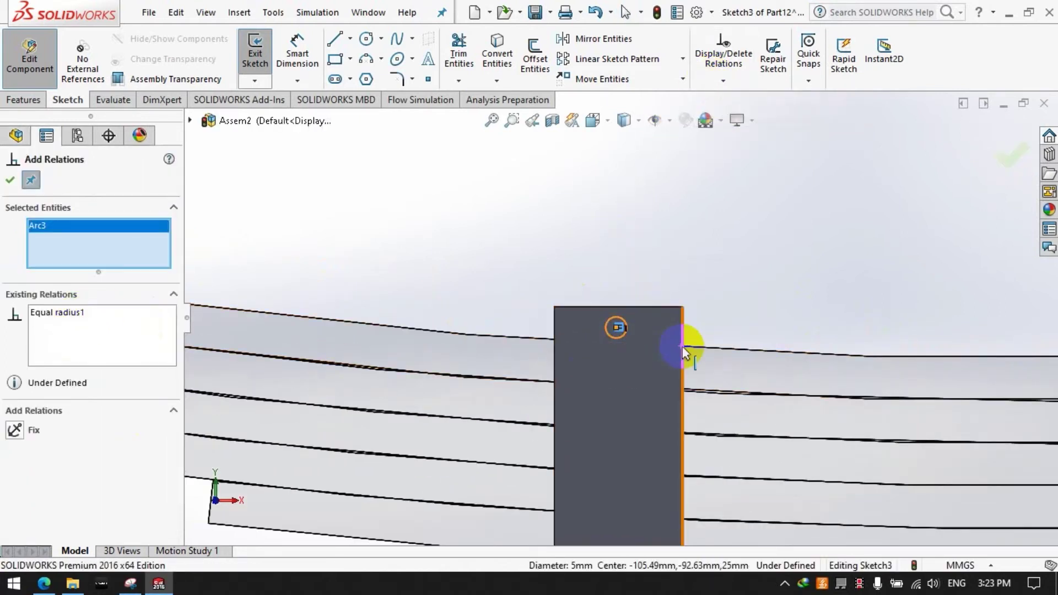
{"action": "left_click", "coordinate": [719, 348]}
{"action": "left_click", "coordinate": [14, 449]}
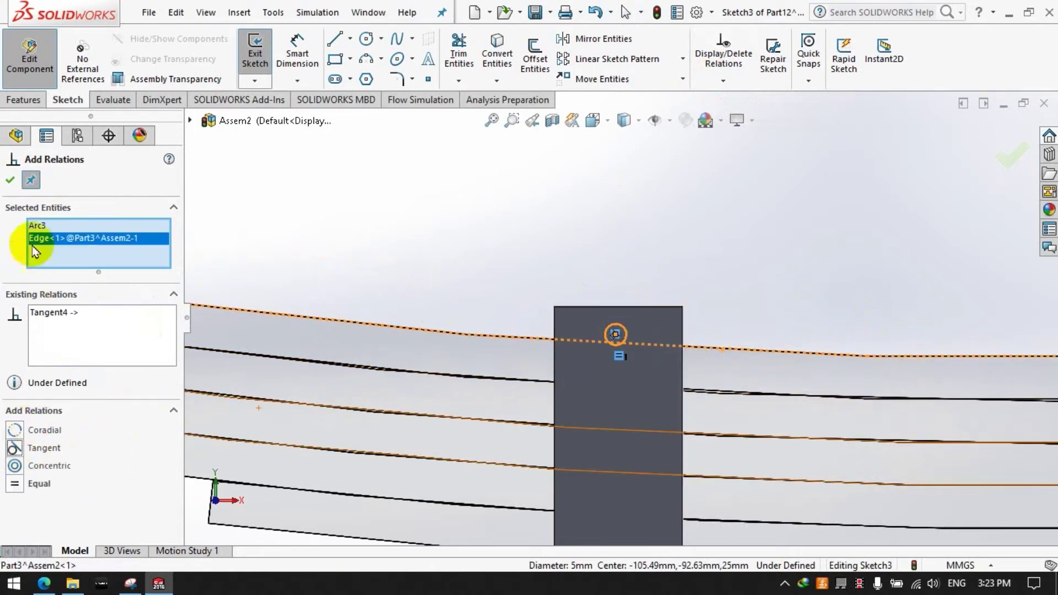
{"action": "left_click", "coordinate": [10, 182]}
{"action": "scroll", "coordinate": [628, 363], "scroll_direction": "down", "scroll_amount": 2}
{"action": "scroll", "coordinate": [603, 291], "scroll_direction": "down", "scroll_amount": 1}
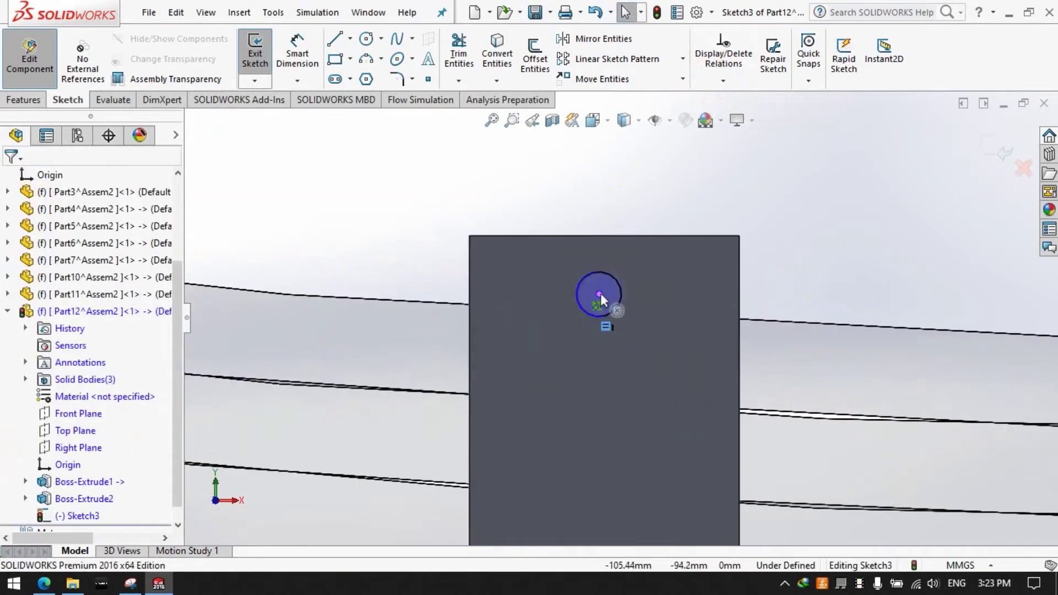
Step: Centre the left block's hole on its top-edge midpoint with a 0 mm horizontal dimension
{"action": "mouse_move", "coordinate": [601, 293]}
{"action": "left_mouse_down"}
{"action": "mouse_move", "coordinate": [609, 283]}
{"action": "mouse_move", "coordinate": [554, 291]}
{"action": "left_mouse_up"}
{"action": "left_click", "coordinate": [540, 201]}
{"action": "left_click", "coordinate": [545, 160]}
{"action": "left_click", "coordinate": [428, 80]}
{"action": "left_click", "coordinate": [579, 237]}
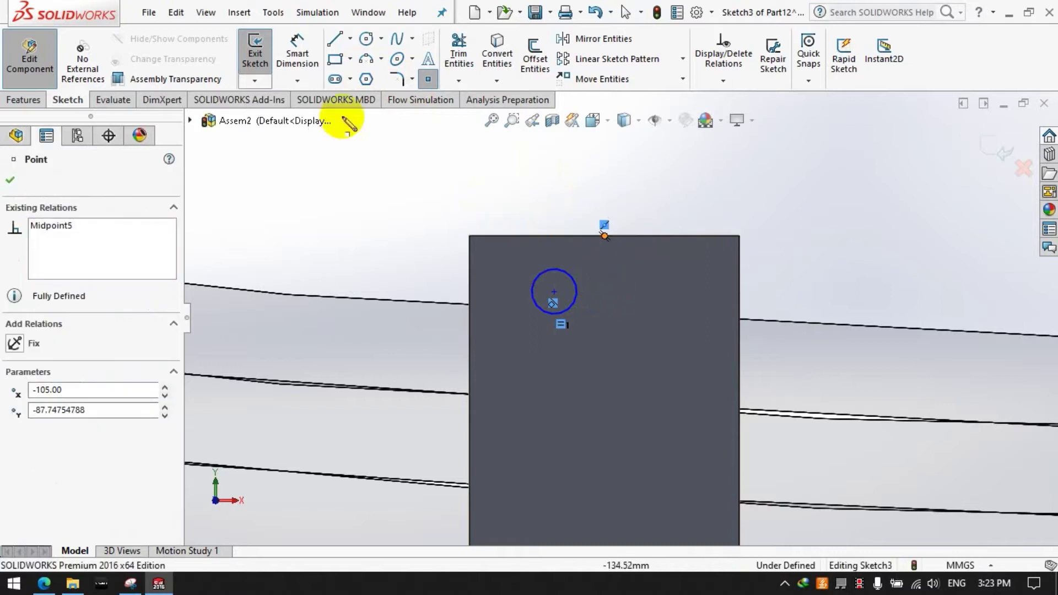
{"action": "left_click", "coordinate": [298, 55]}
{"action": "left_click", "coordinate": [553, 292]}
{"action": "left_click", "coordinate": [604, 236]}
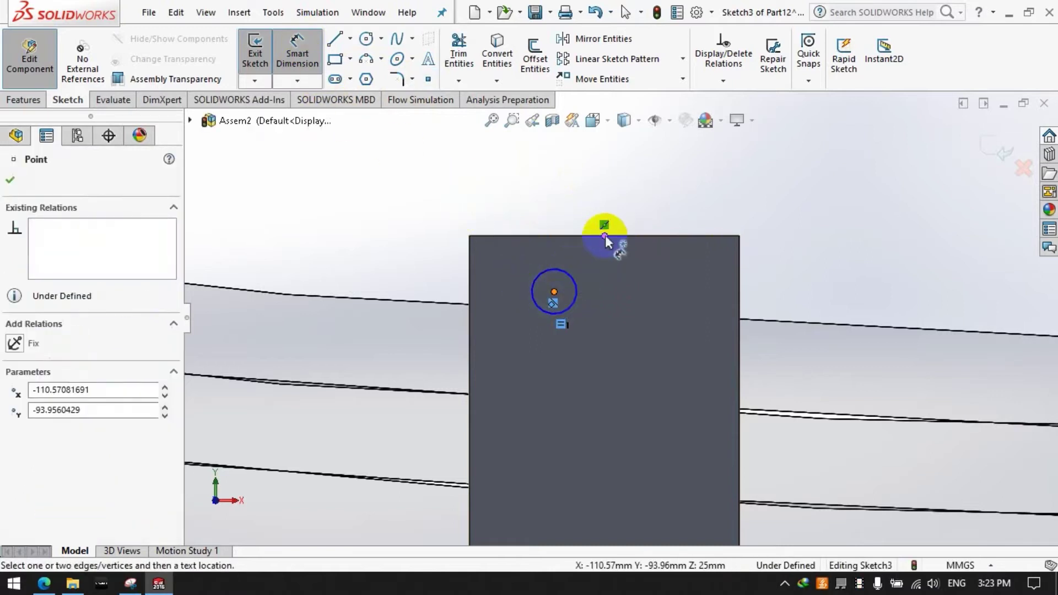
{"action": "left_click", "coordinate": [571, 221]}
{"action": "type", "text": "081691mm"}
{"action": "key", "text": "Return"}
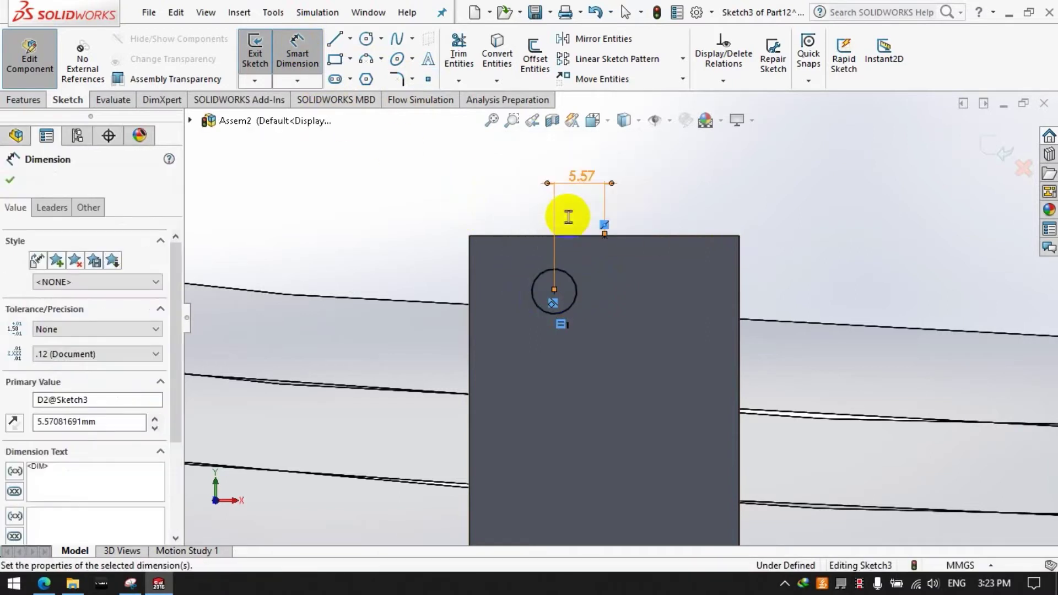
{"action": "scroll", "coordinate": [792, 222], "scroll_direction": "up", "scroll_amount": 5}
{"action": "scroll", "coordinate": [385, 281], "scroll_direction": "up", "scroll_amount": 1}
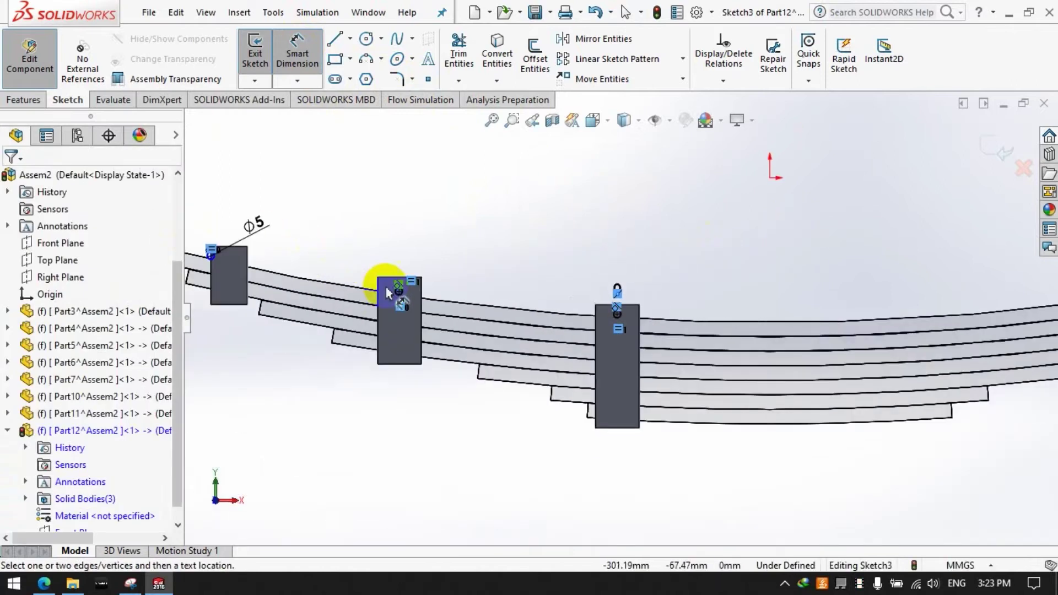
{"action": "scroll", "coordinate": [630, 355], "scroll_direction": "down", "scroll_amount": 5}
{"action": "scroll", "coordinate": [614, 316], "scroll_direction": "down", "scroll_amount": 1}
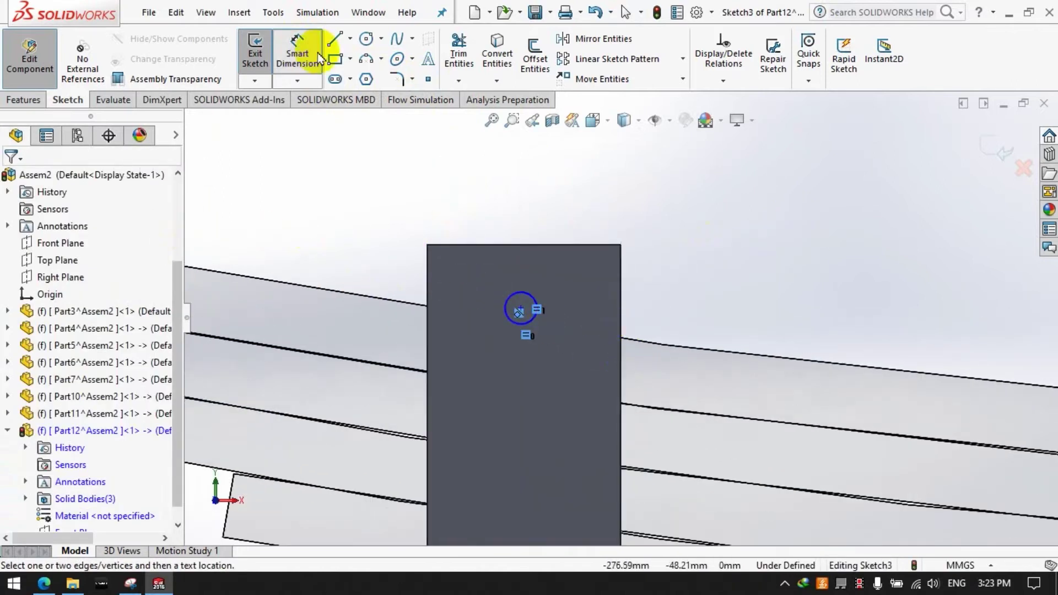
{"action": "left_click", "coordinate": [303, 47]}
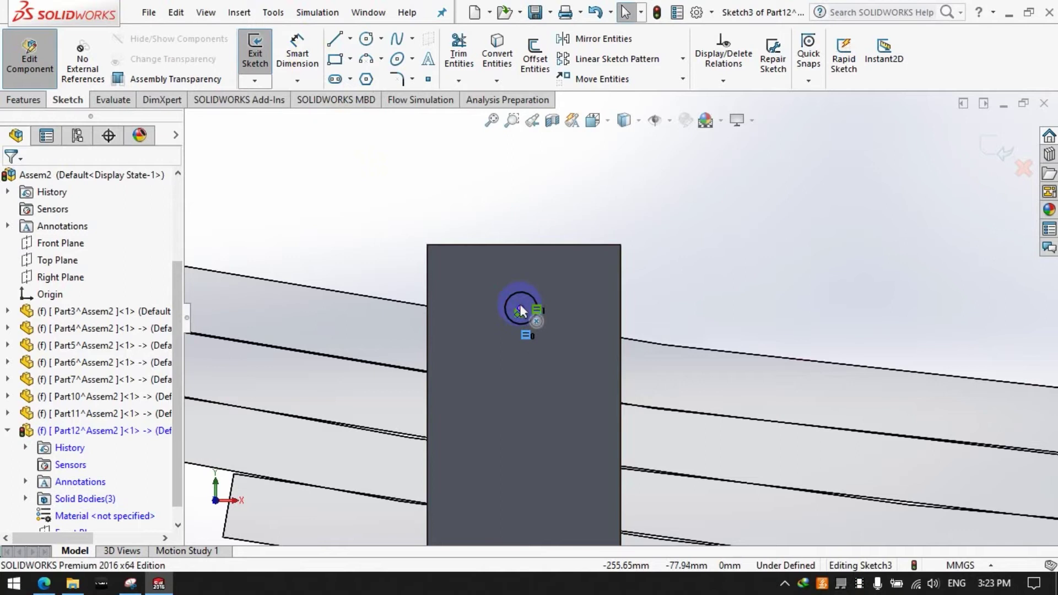
Step: Centre the middle hole on a point on its block's top edge with a 0 mm offset
{"action": "left_click_drag", "start_coordinate": [520, 314], "coordinate": [488, 304]}
{"action": "left_click", "coordinate": [429, 141]}
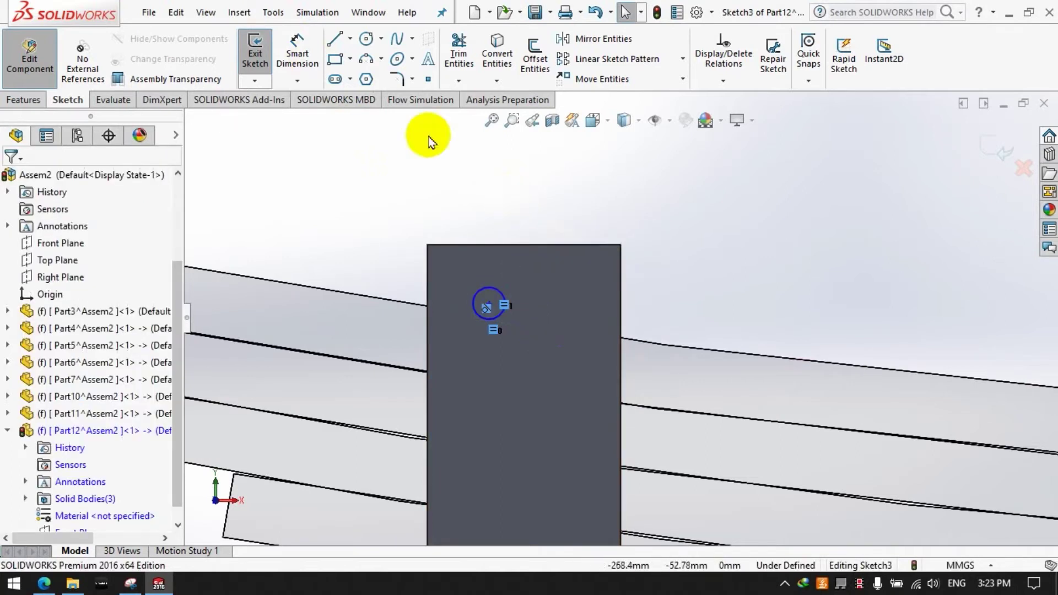
{"action": "left_click", "coordinate": [429, 82]}
{"action": "left_click", "coordinate": [524, 245]}
{"action": "left_click", "coordinate": [298, 53]}
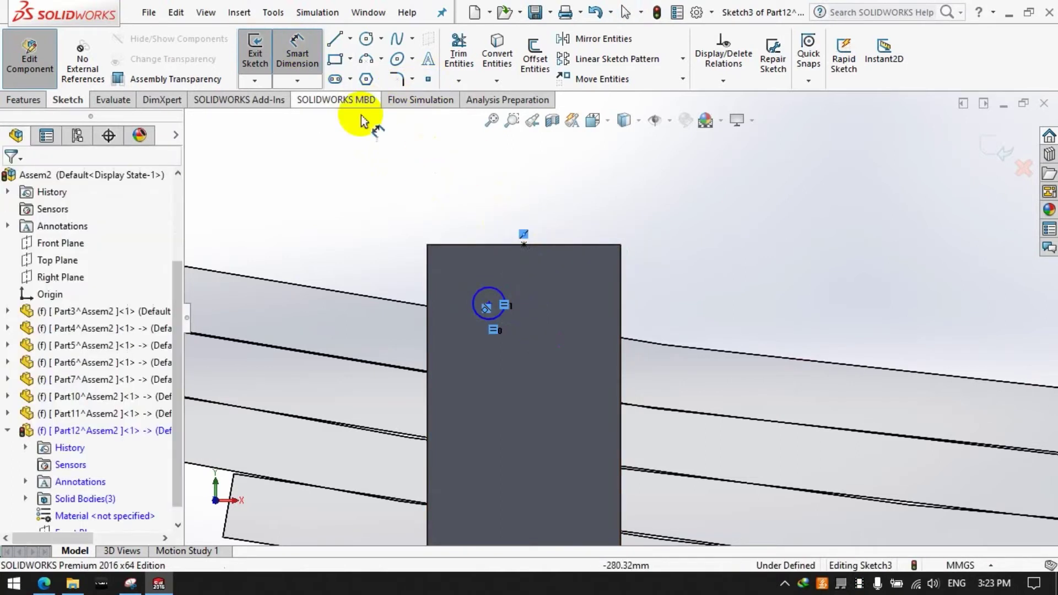
{"action": "left_click", "coordinate": [488, 306]}
{"action": "left_click", "coordinate": [524, 244]}
{"action": "left_click", "coordinate": [509, 212]}
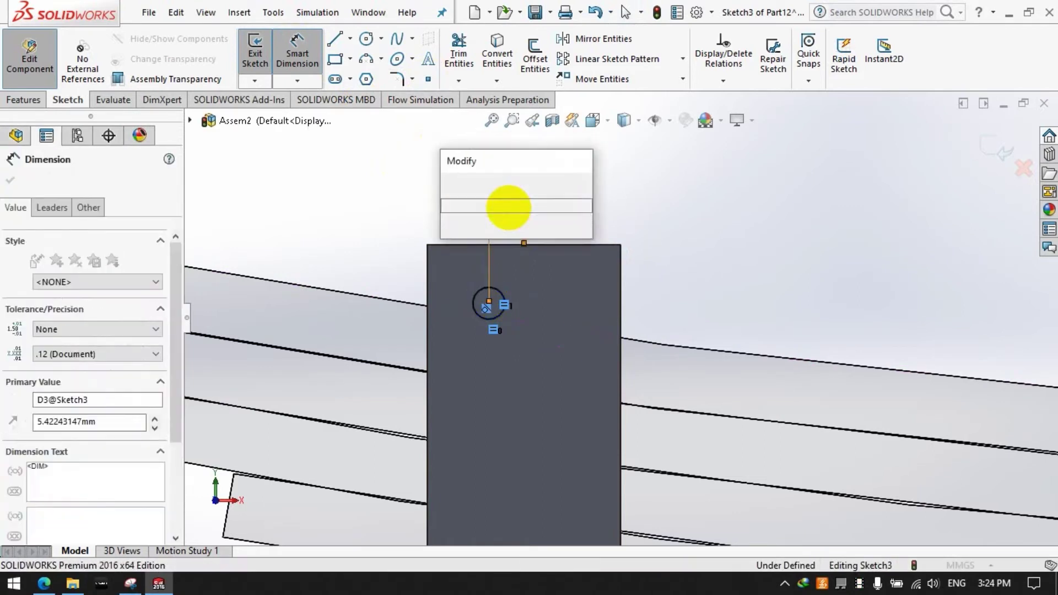
{"action": "type", "text": "0"}
{"action": "key", "text": "Return"}
{"action": "left_click", "coordinate": [679, 263]}
{"action": "scroll", "coordinate": [606, 292], "scroll_direction": "up", "scroll_amount": 5}
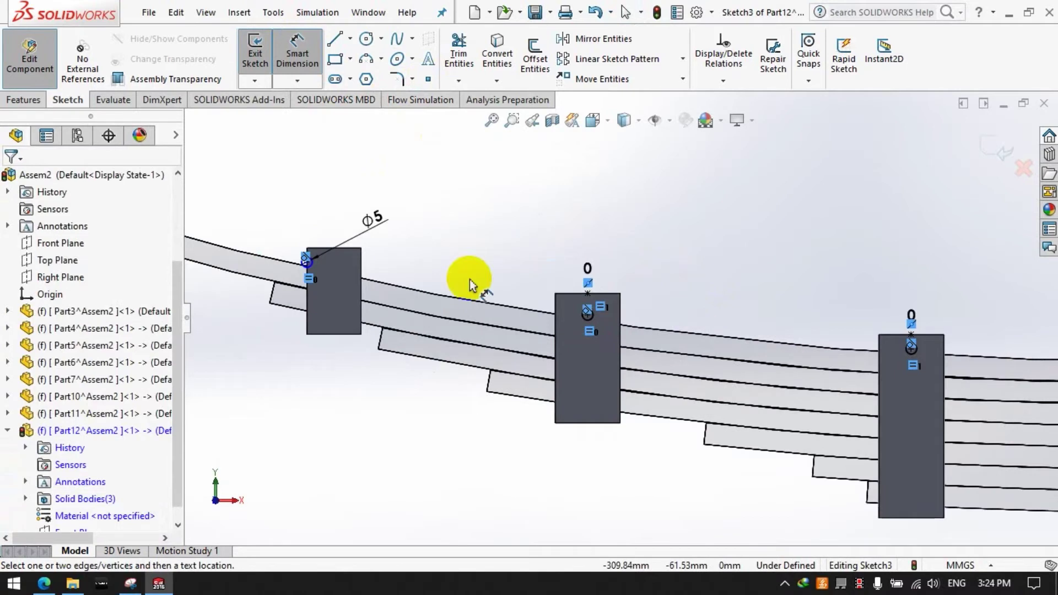
{"action": "scroll", "coordinate": [286, 247], "scroll_direction": "down", "scroll_amount": 3}
{"action": "scroll", "coordinate": [308, 243], "scroll_direction": "down", "scroll_amount": 1}
Step: Centre the third hole on its block's top edge with another 0 mm offset dimension
{"action": "left_click", "coordinate": [428, 82]}
{"action": "left_click", "coordinate": [508, 276]}
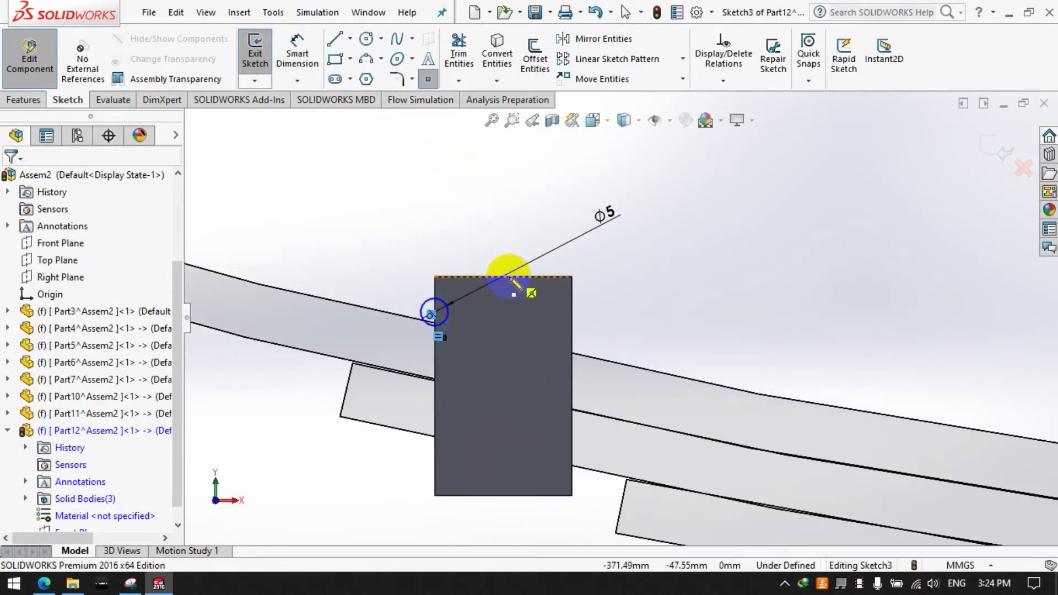
{"action": "left_click", "coordinate": [298, 54]}
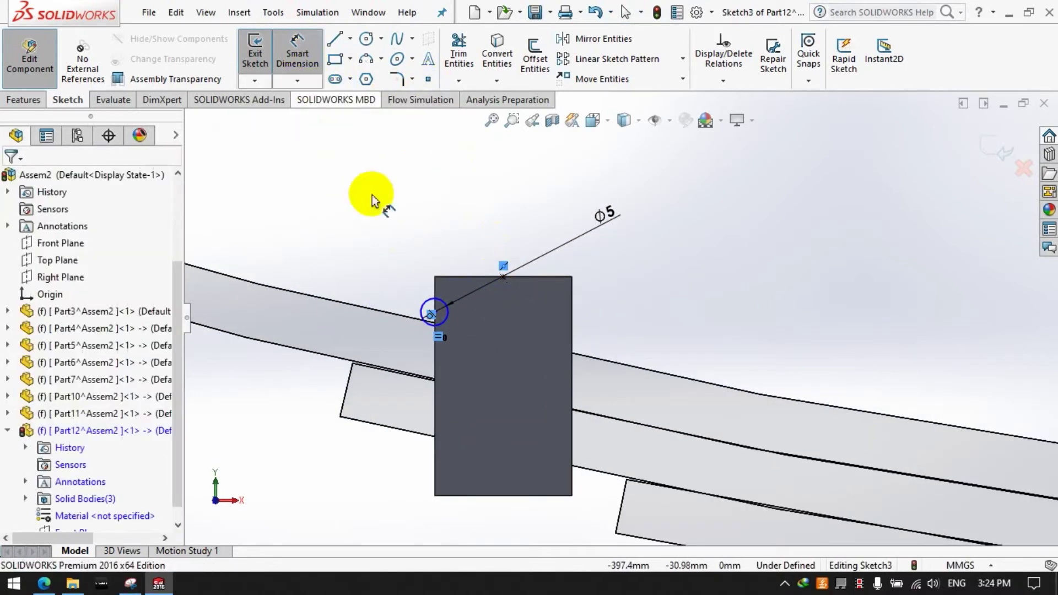
{"action": "left_click", "coordinate": [436, 316]}
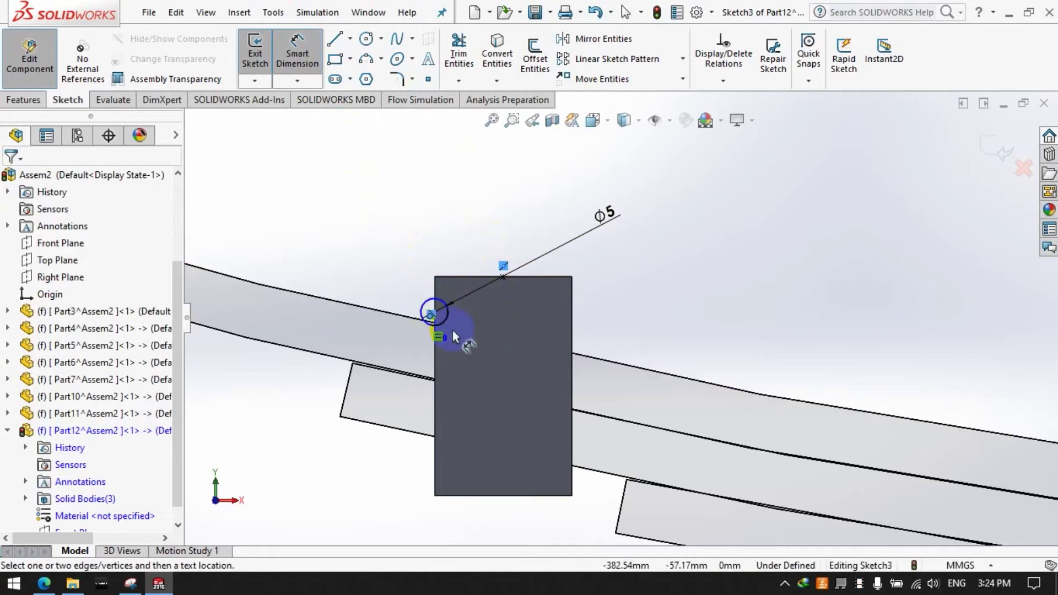
{"action": "left_click", "coordinate": [433, 312]}
{"action": "left_click", "coordinate": [501, 276]}
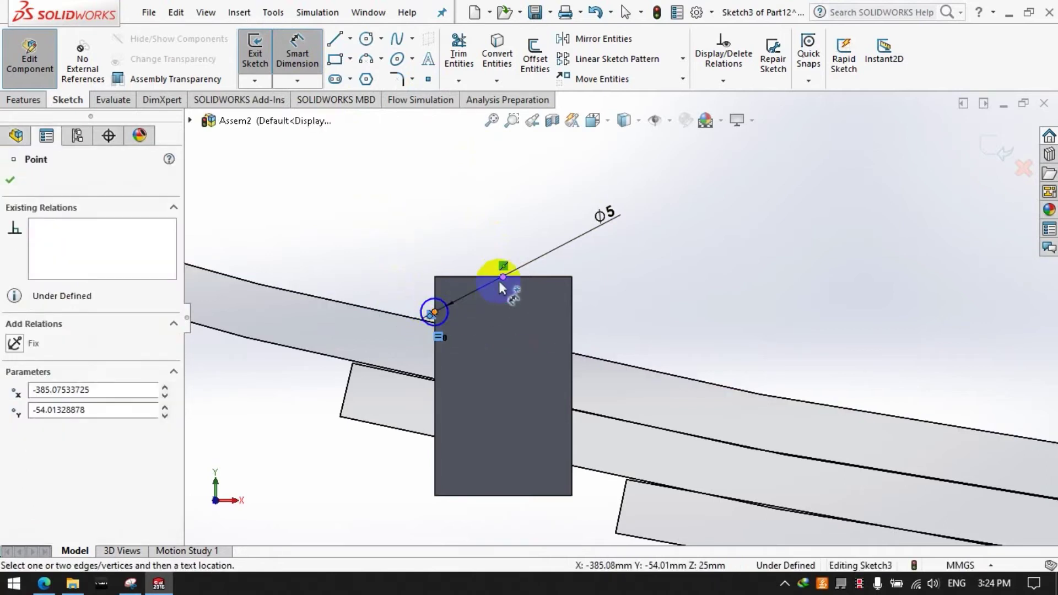
{"action": "left_click", "coordinate": [480, 226]}
{"action": "type", "text": "0"}
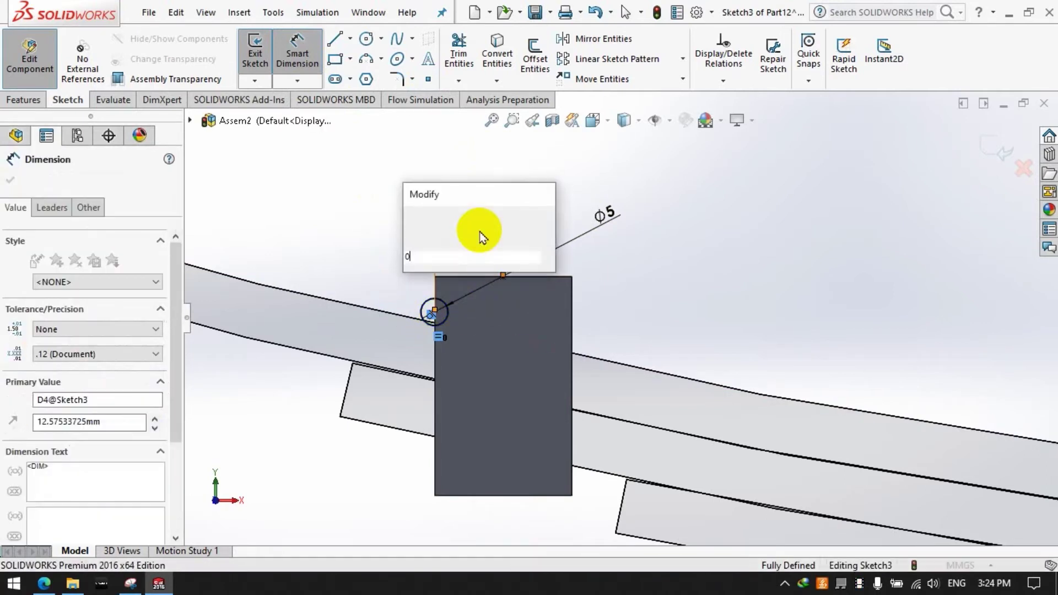
{"action": "key", "text": "Return"}
{"action": "key", "text": "Escape"}
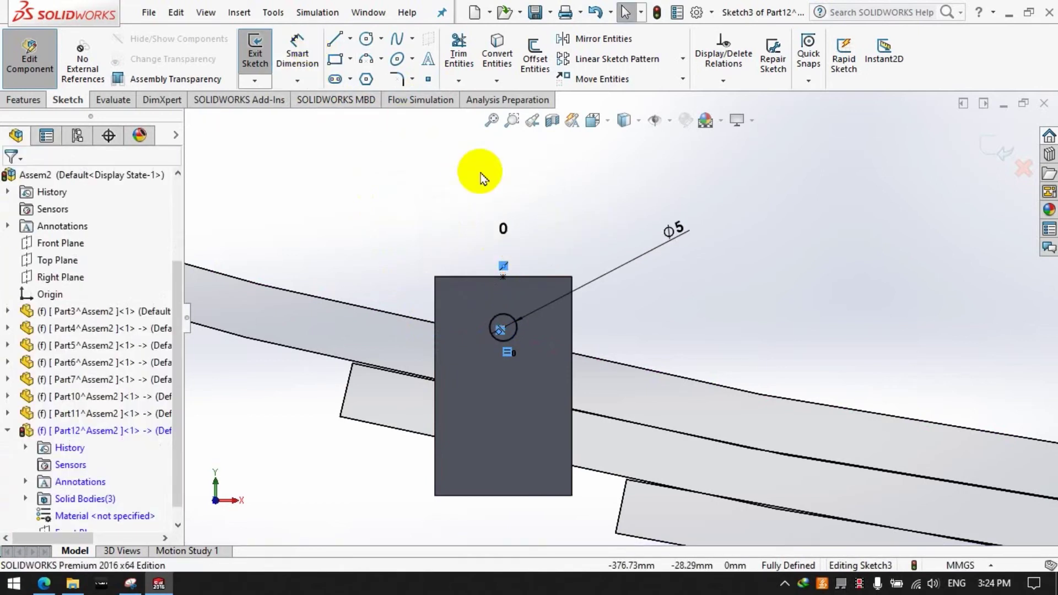
Step: Change the hole diameter from 5 to 6 mm
{"action": "left_click", "coordinate": [678, 226]}
{"action": "type", "text": "6"}
{"action": "key", "text": "Return"}
Step: Extrude-cut the Ø6 holes of Sketch3 5 mm blind through the clamp blocks, then zoom to fit
{"action": "left_click", "coordinate": [728, 303]}
{"action": "scroll", "coordinate": [689, 314], "scroll_direction": "up", "scroll_amount": 2}
{"action": "scroll", "coordinate": [814, 317], "scroll_direction": "up", "scroll_amount": 3}
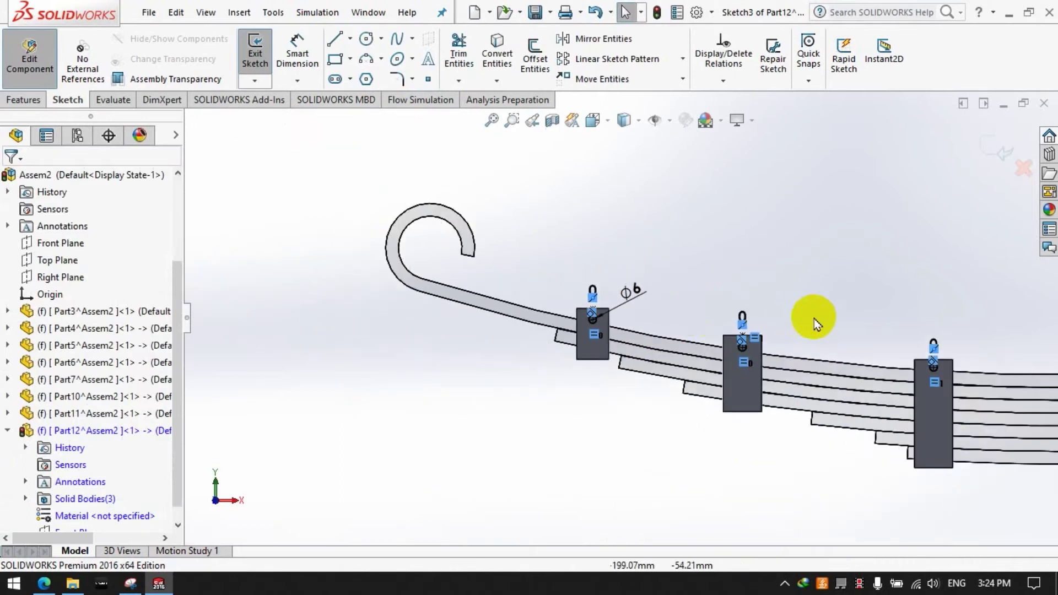
{"action": "mouse_move", "coordinate": [819, 312]}
{"action": "middle_mouse_down"}
{"action": "mouse_move", "coordinate": [799, 330]}
{"action": "mouse_move", "coordinate": [803, 345]}
{"action": "middle_mouse_up"}
{"action": "left_click", "coordinate": [23, 100]}
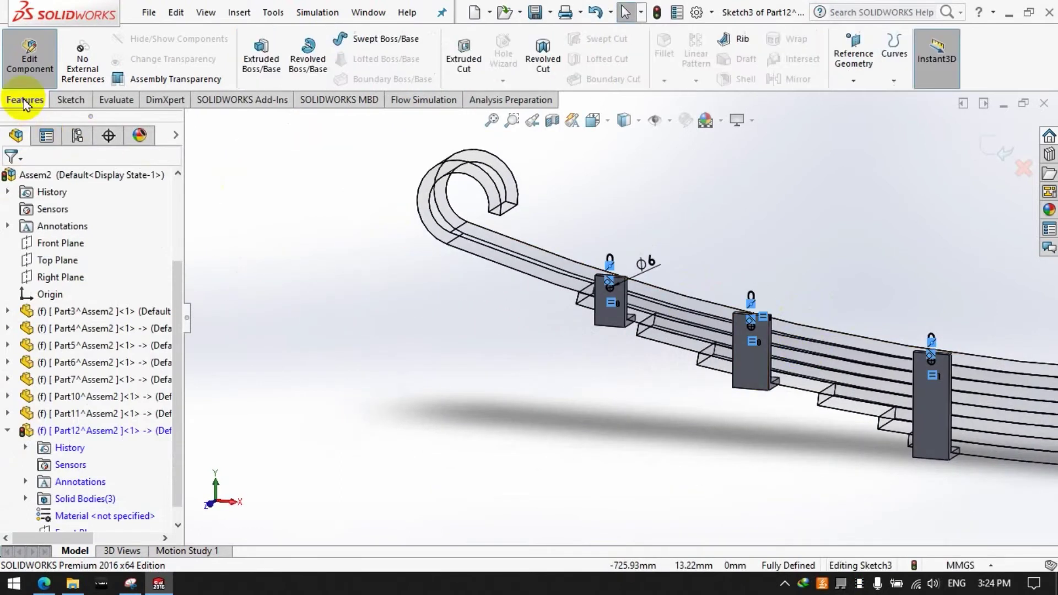
{"action": "scroll", "coordinate": [715, 266], "scroll_direction": "down", "scroll_amount": 3}
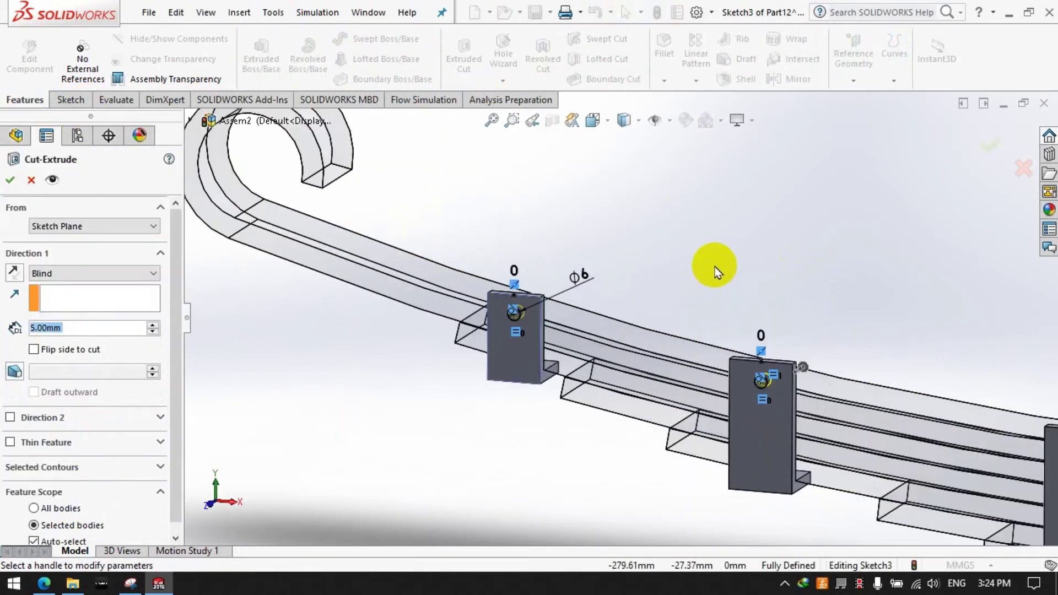
{"action": "scroll", "coordinate": [648, 311], "scroll_direction": "down", "scroll_amount": 3}
{"action": "middle_click_drag", "start_coordinate": [649, 311], "coordinate": [585, 338]}
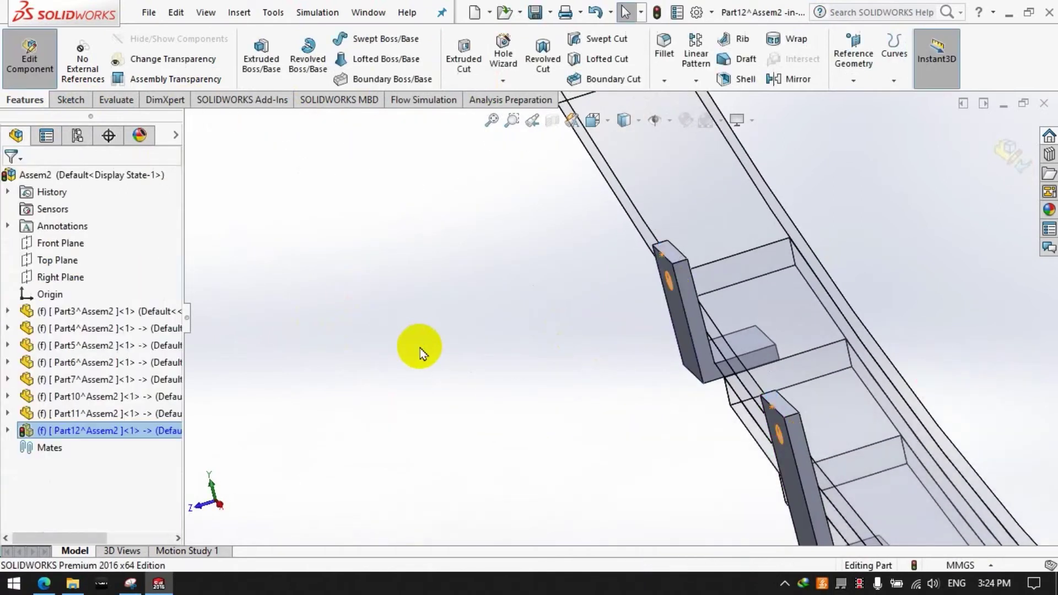
{"action": "key", "text": "f"}
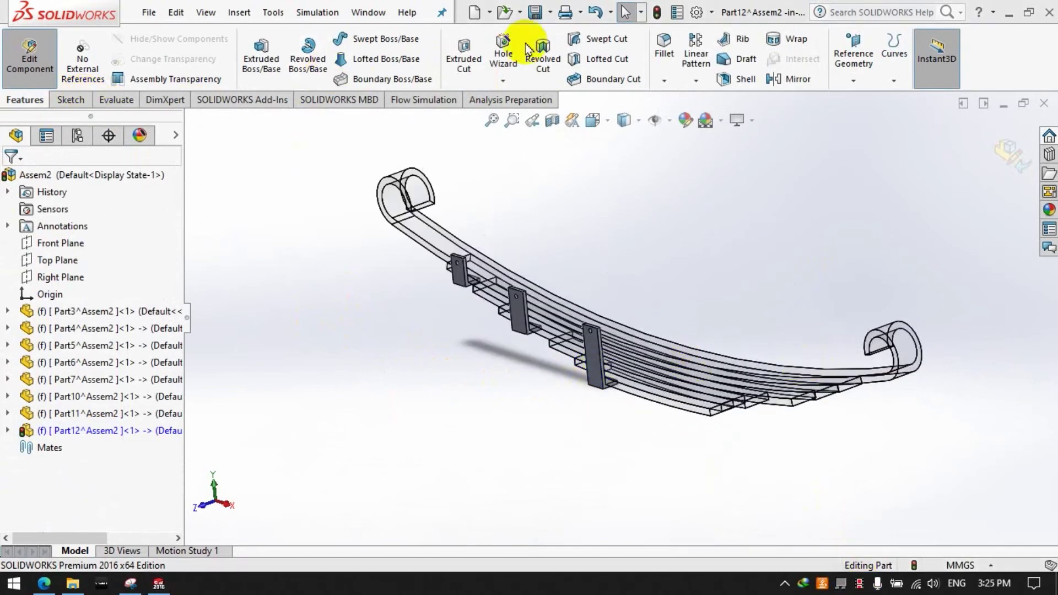
Step: Mirror the three drilled clamp blocks across Part12's Front Plane
{"action": "left_click", "coordinate": [789, 80]}
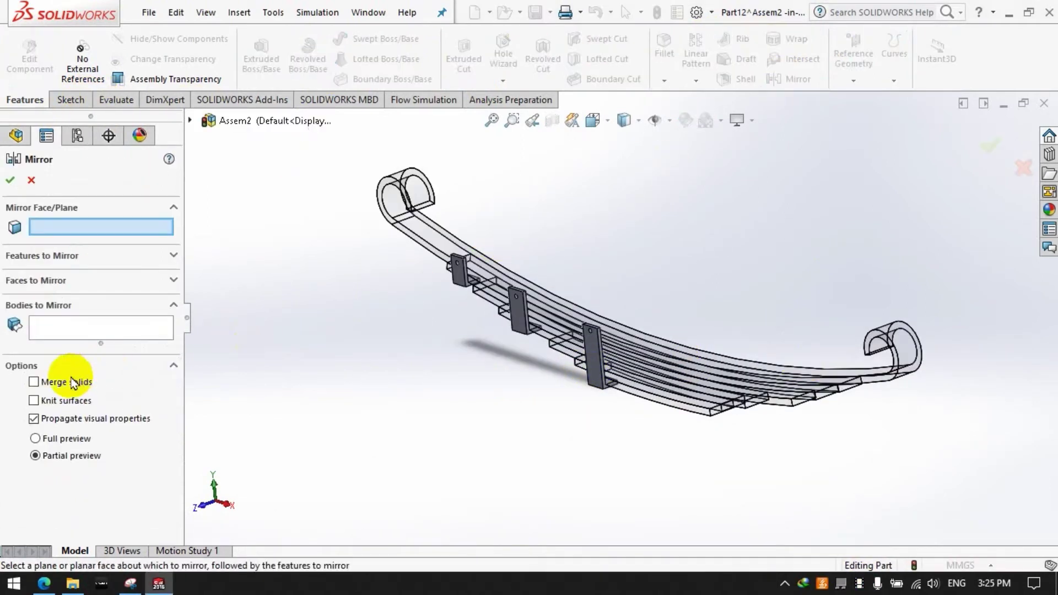
{"action": "left_click", "coordinate": [135, 336]}
{"action": "left_click", "coordinate": [451, 296]}
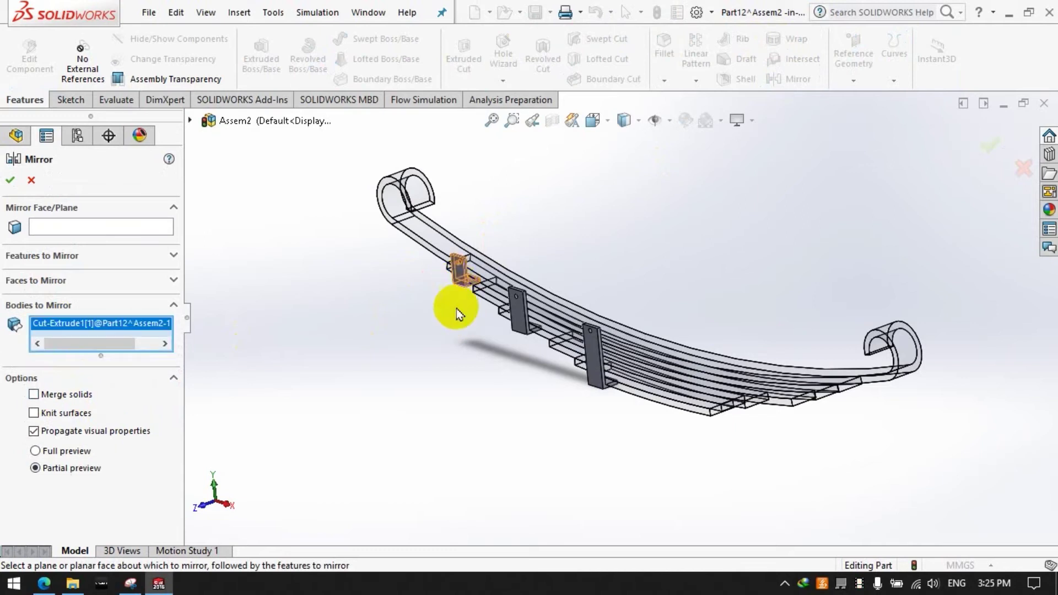
{"action": "left_click", "coordinate": [518, 331]}
{"action": "left_click", "coordinate": [587, 386]}
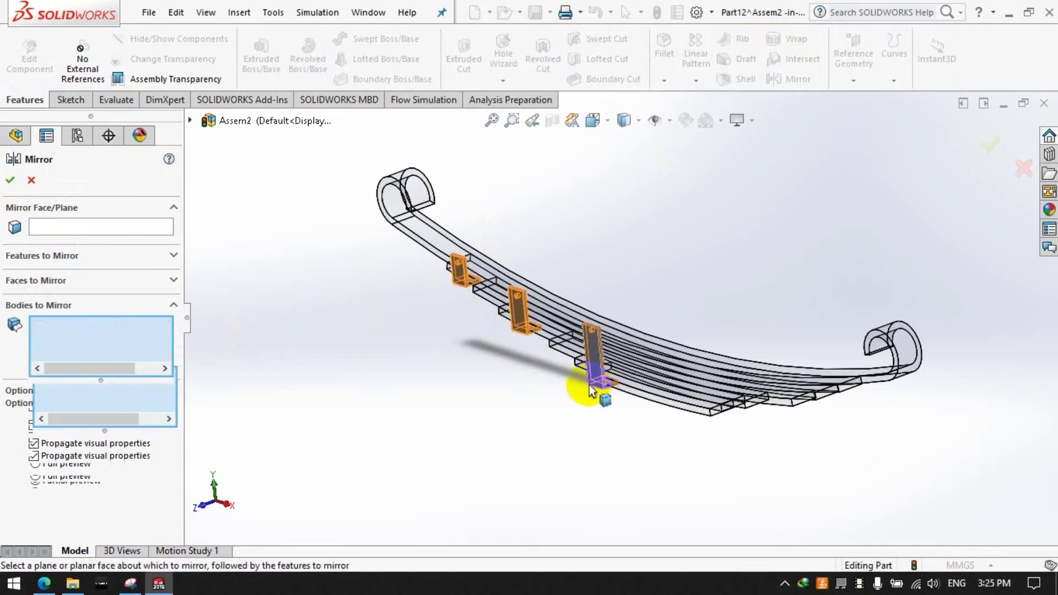
{"action": "left_click", "coordinate": [66, 231]}
{"action": "left_click", "coordinate": [193, 122]}
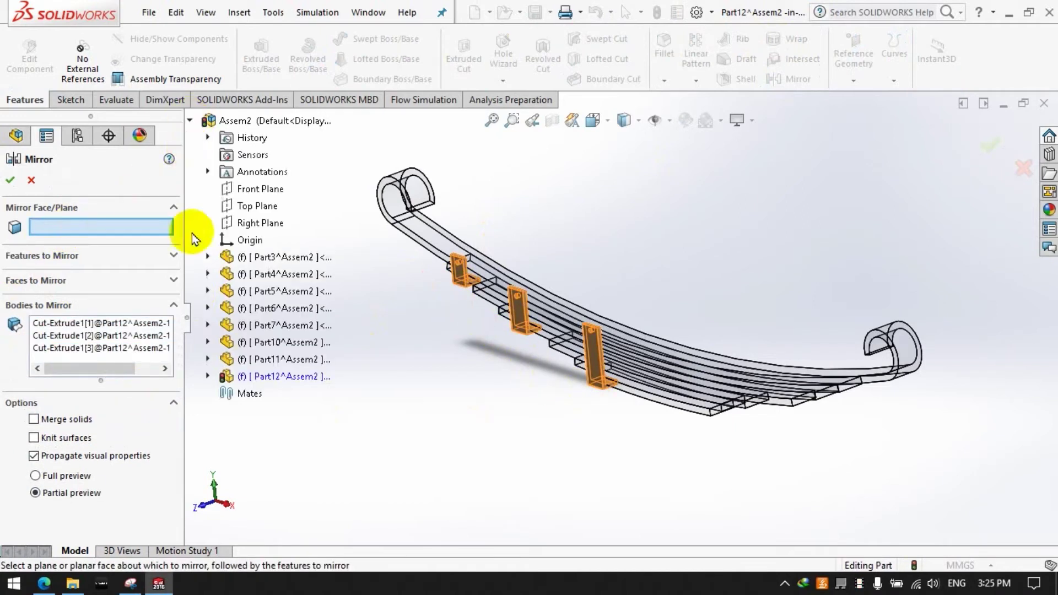
{"action": "left_click", "coordinate": [208, 376]}
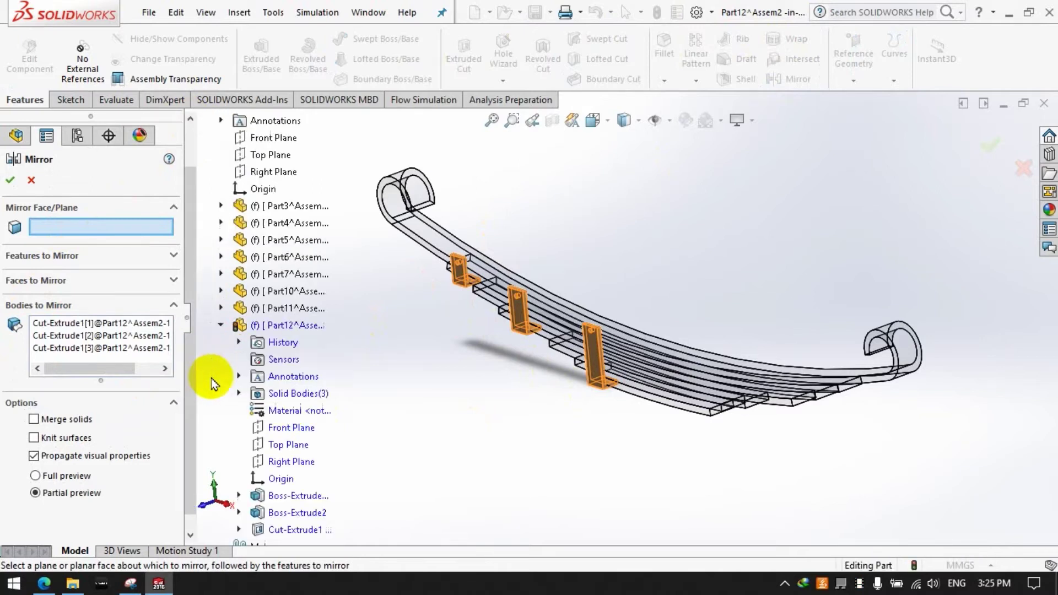
{"action": "left_click", "coordinate": [291, 427]}
{"action": "left_click", "coordinate": [12, 186]}
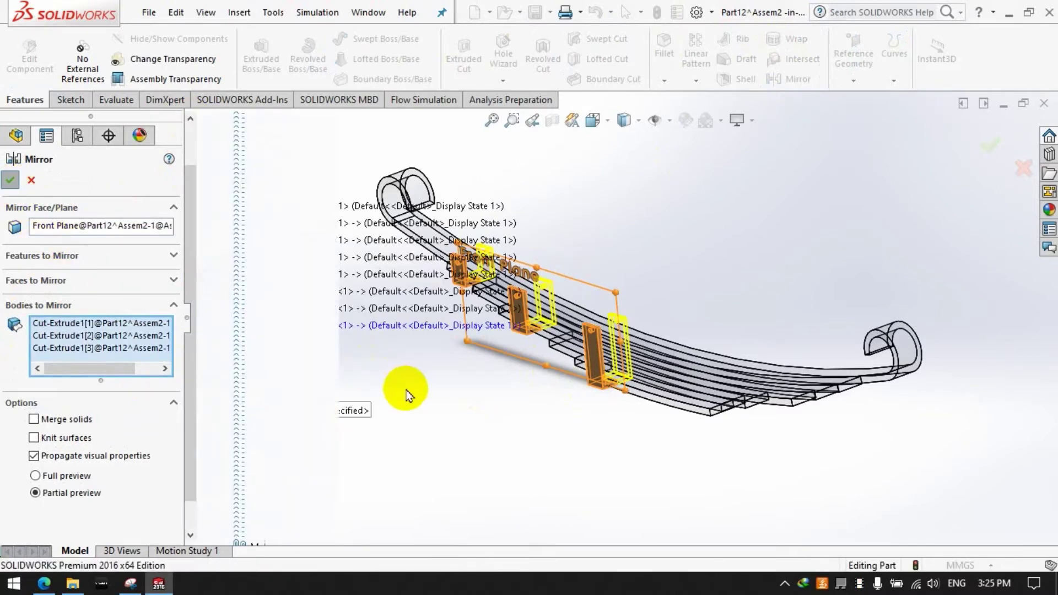
Step: Redo the mirror selection of the three clamp bodies and apply Mirror1 with Merge solids
{"action": "left_click", "coordinate": [781, 83]}
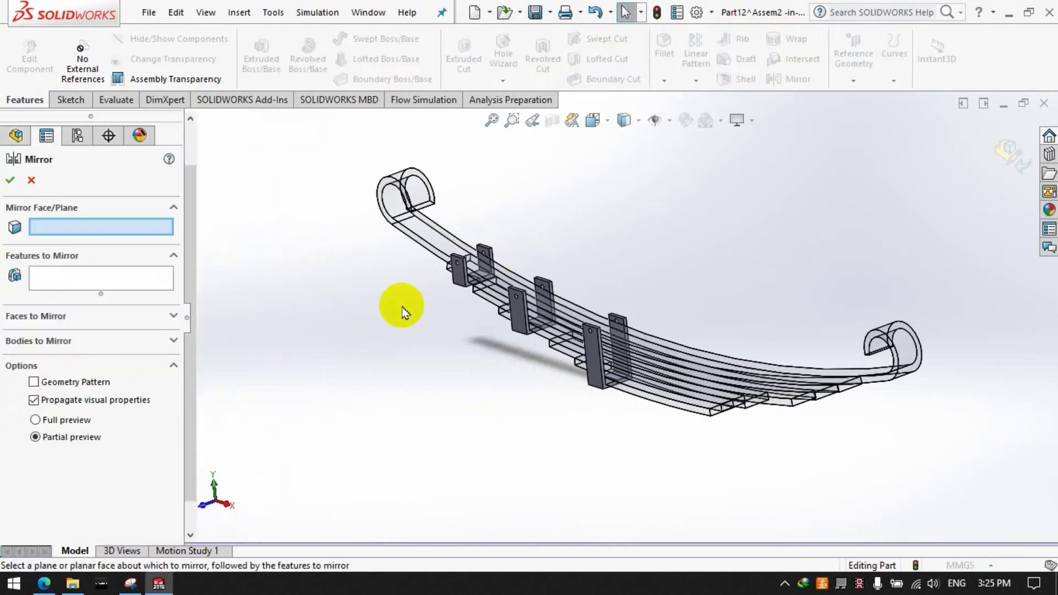
{"action": "left_click", "coordinate": [458, 272]}
{"action": "left_click", "coordinate": [48, 341]}
{"action": "right_click", "coordinate": [87, 226]}
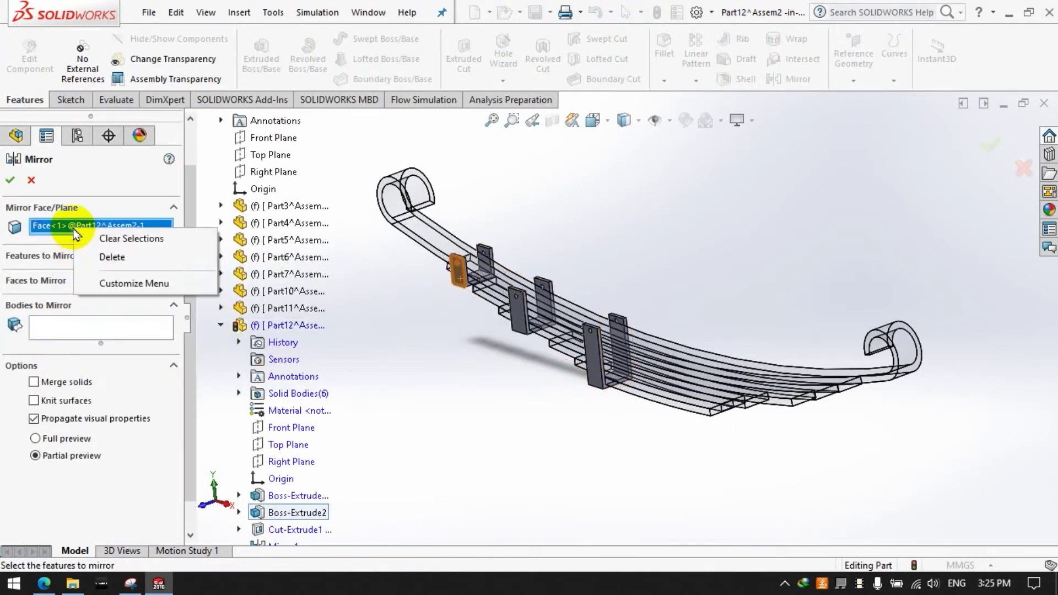
{"action": "left_click", "coordinate": [130, 238]}
{"action": "left_click", "coordinate": [97, 323]}
{"action": "left_click", "coordinate": [461, 271]}
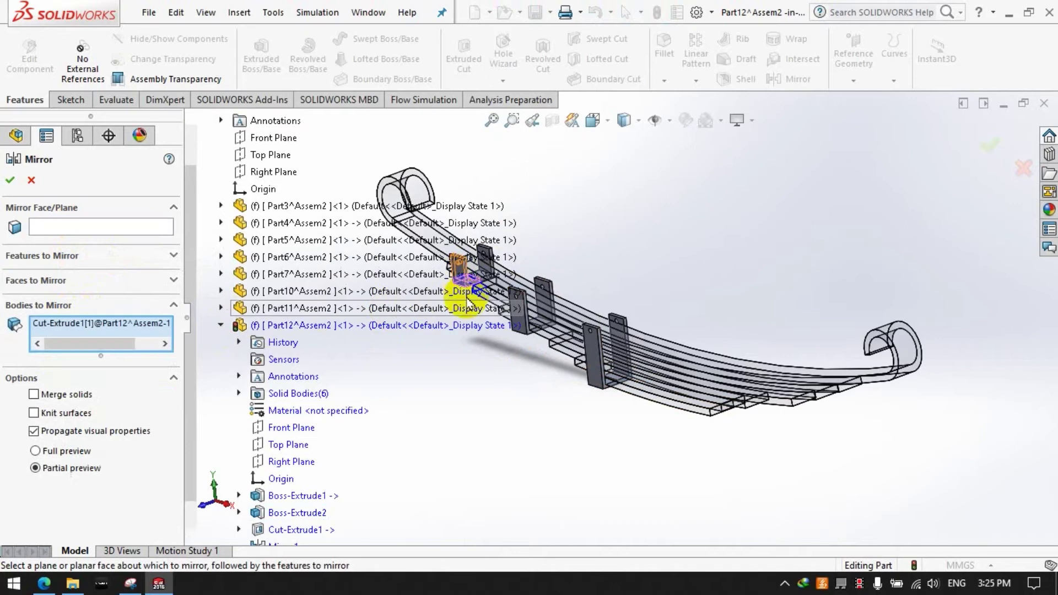
{"action": "left_click", "coordinate": [518, 312]}
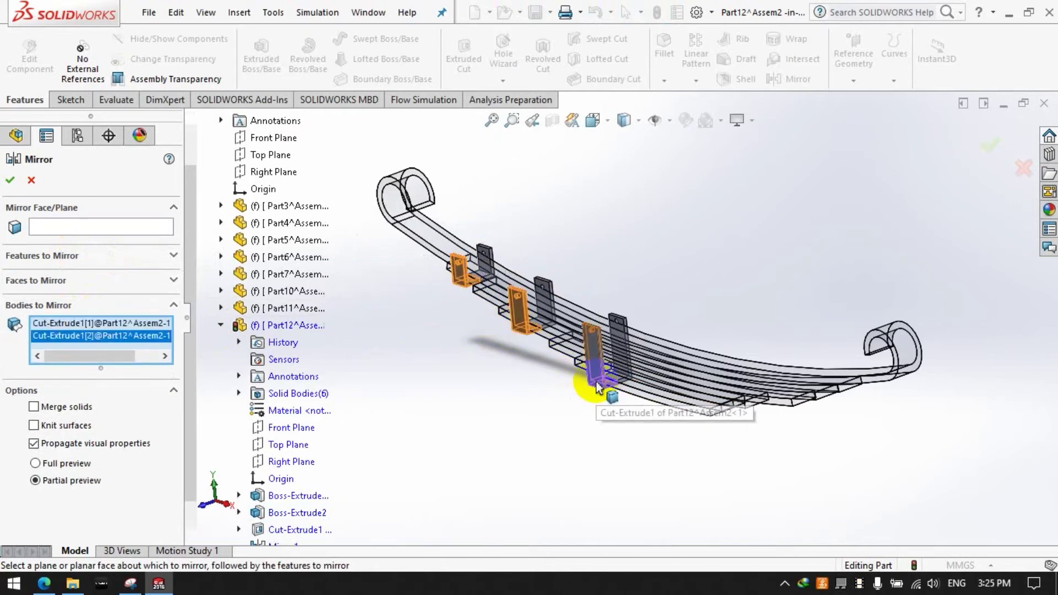
{"action": "left_click", "coordinate": [596, 385]}
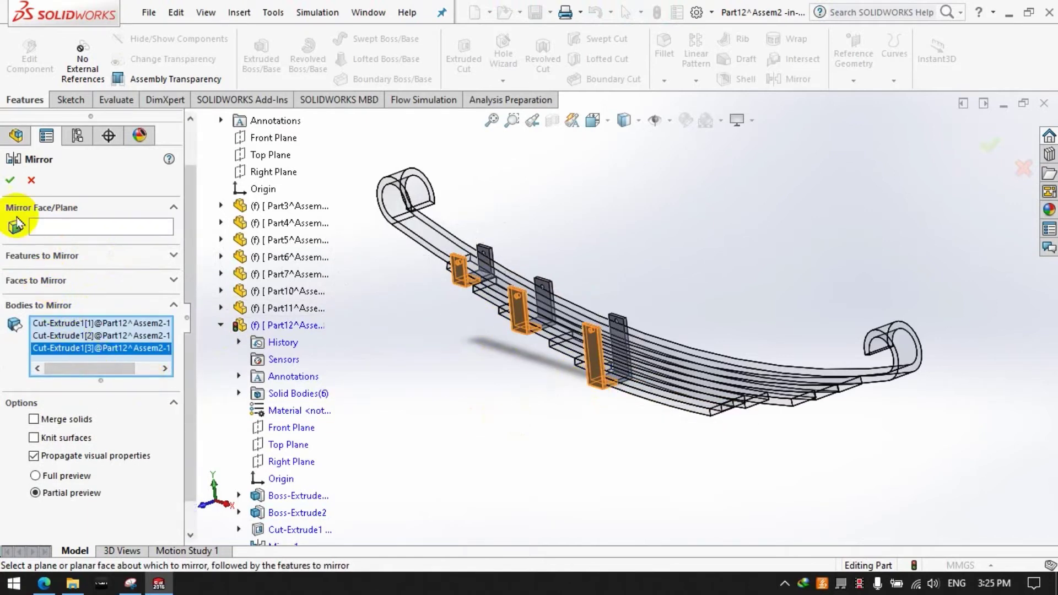
{"action": "left_click", "coordinate": [10, 179]}
{"action": "scroll", "coordinate": [75, 441], "scroll_direction": "down", "scroll_amount": 3}
{"action": "left_click", "coordinate": [70, 498]}
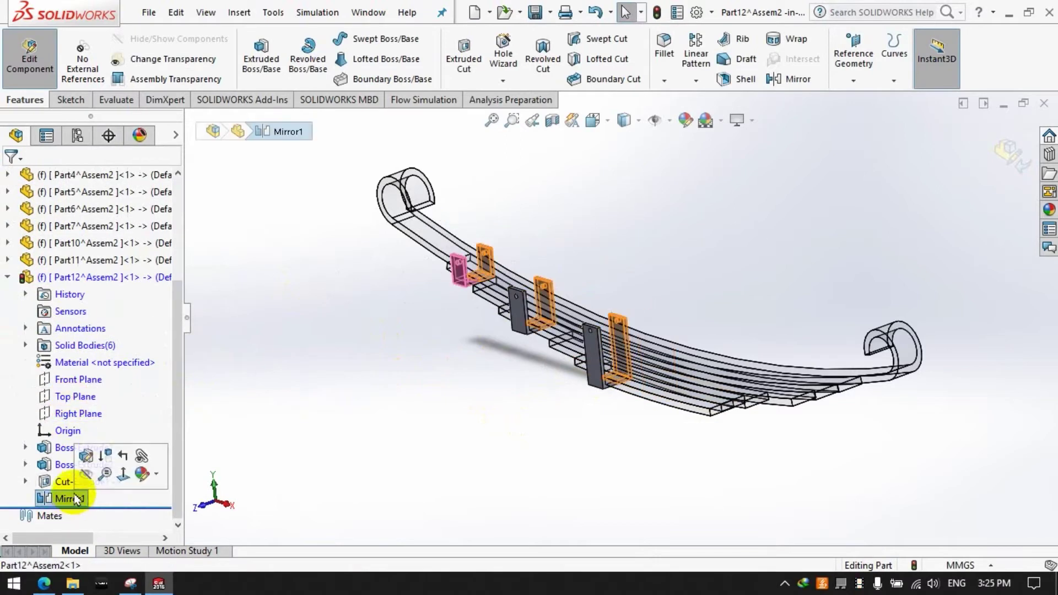
{"action": "left_click", "coordinate": [86, 456]}
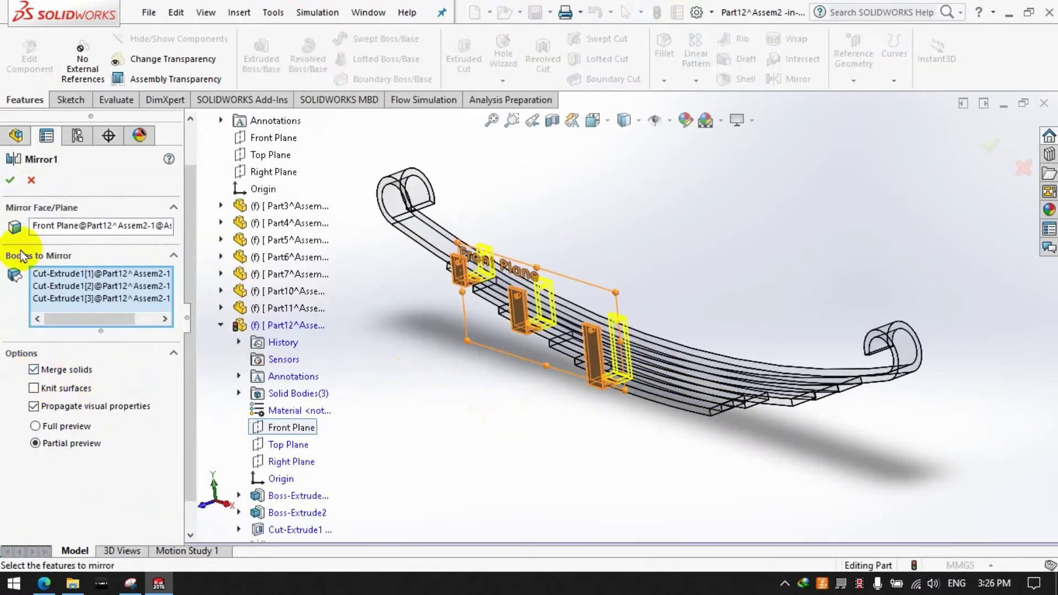
{"action": "left_click", "coordinate": [10, 180]}
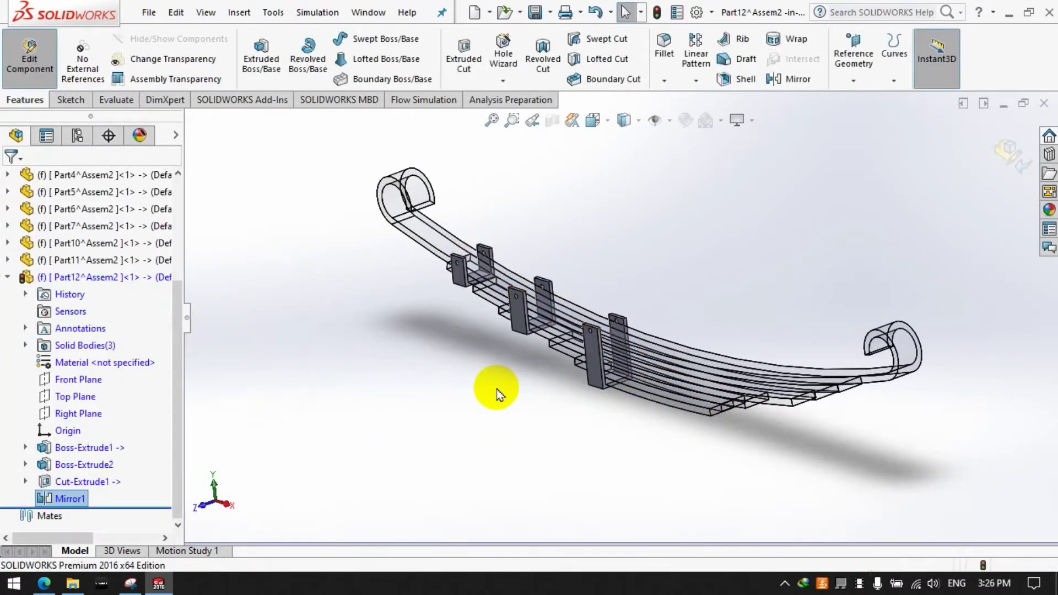
Step: Mirror the three merged Mirror1 clamp bodies across Part12's Right Plane
{"action": "left_click", "coordinate": [38, 328]}
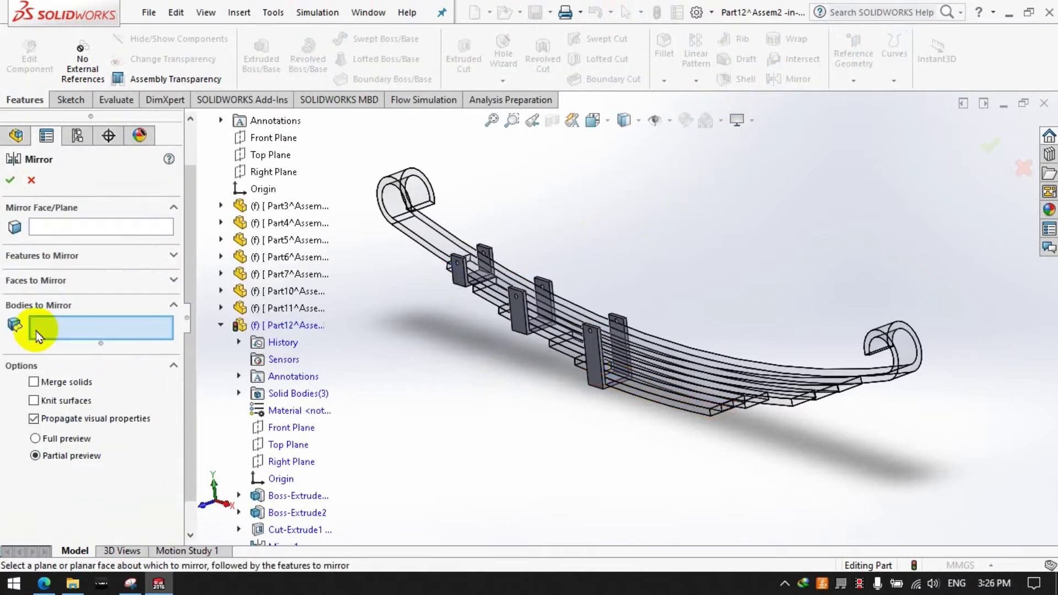
{"action": "left_click", "coordinate": [464, 288]}
{"action": "left_click", "coordinate": [529, 319]}
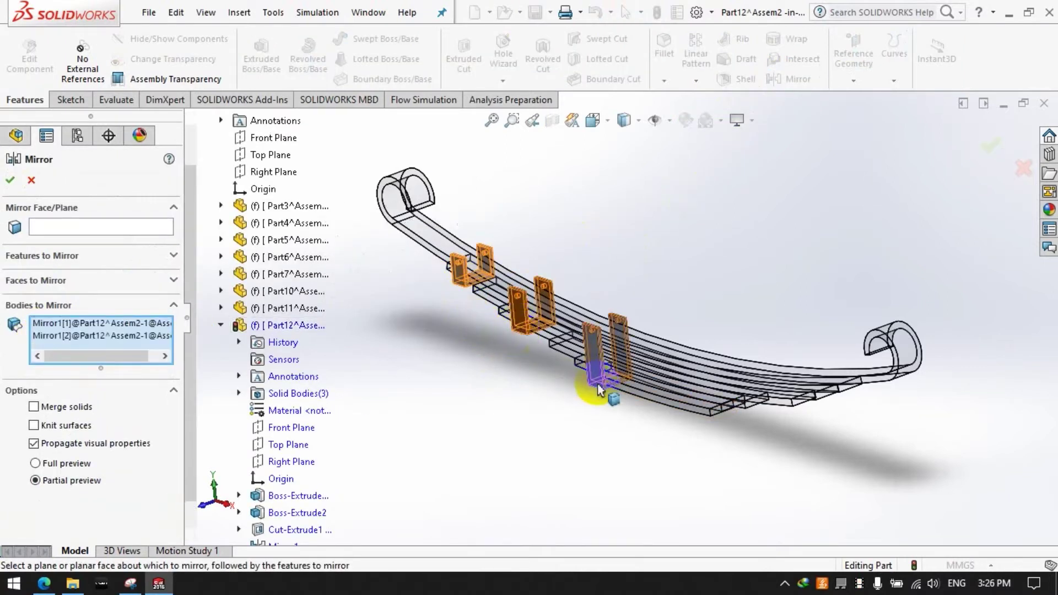
{"action": "left_click", "coordinate": [592, 380]}
{"action": "left_click", "coordinate": [64, 238]}
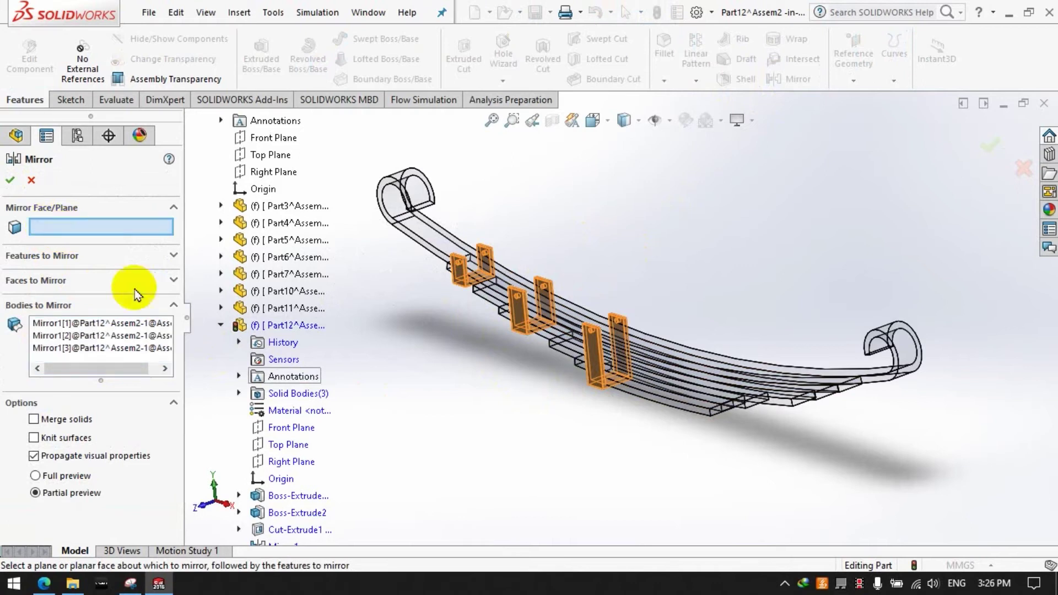
{"action": "left_click", "coordinate": [287, 465]}
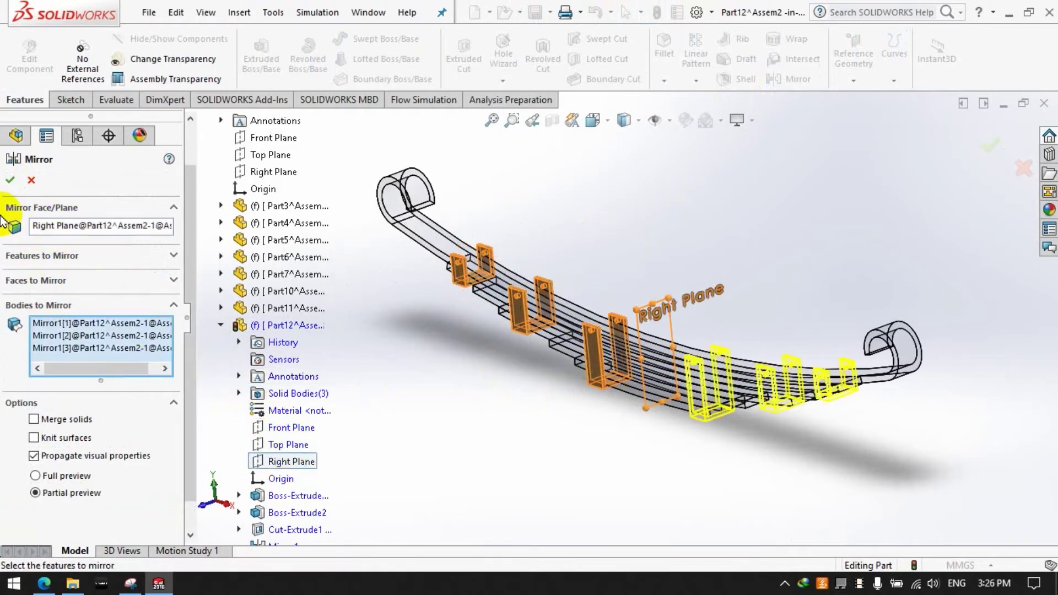
{"action": "left_click", "coordinate": [9, 179]}
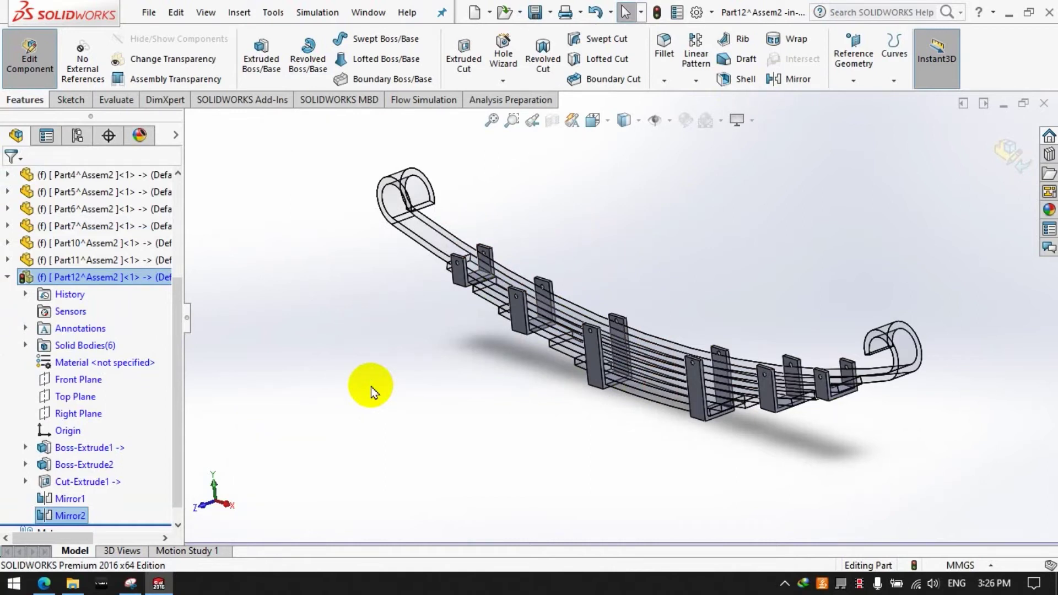
Step: Exit clamp-part editing, rebuild, and insert a new blank part Part13 into the assembly
{"action": "left_click", "coordinate": [30, 55]}
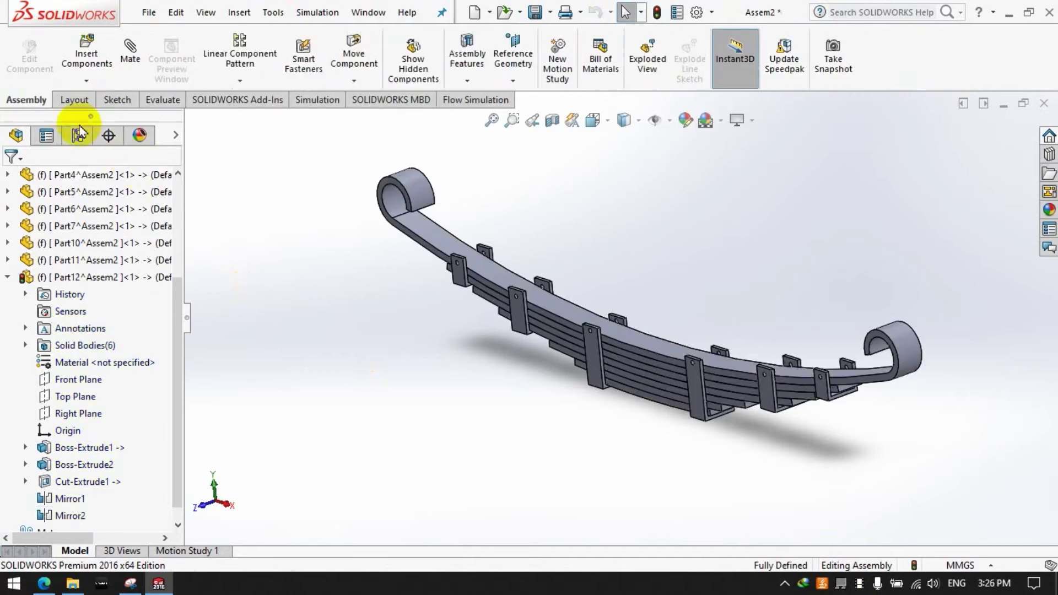
{"action": "left_click", "coordinate": [658, 16]}
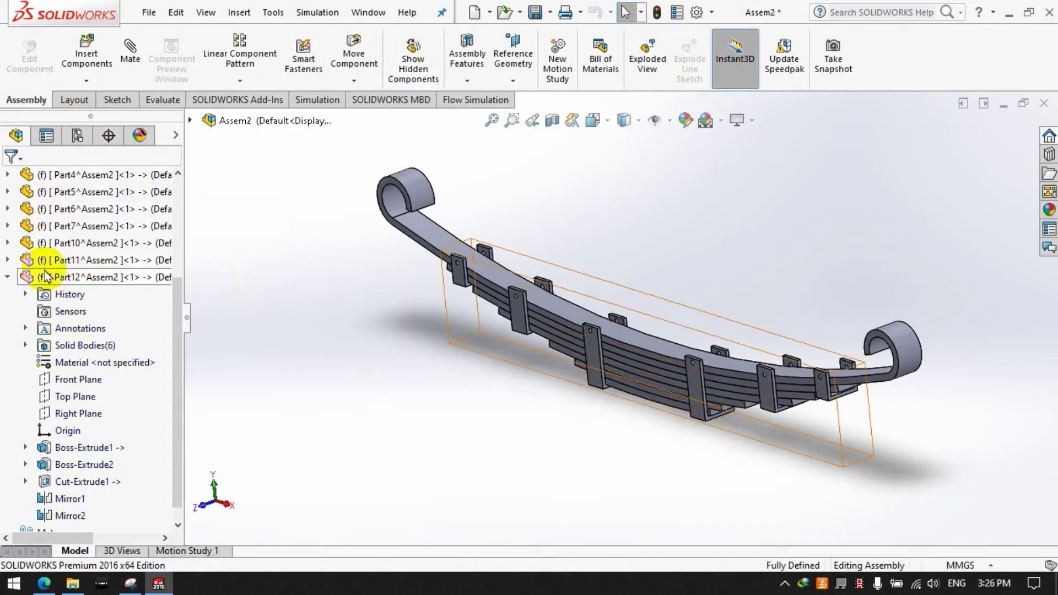
{"action": "left_click", "coordinate": [86, 81]}
{"action": "left_click", "coordinate": [105, 116]}
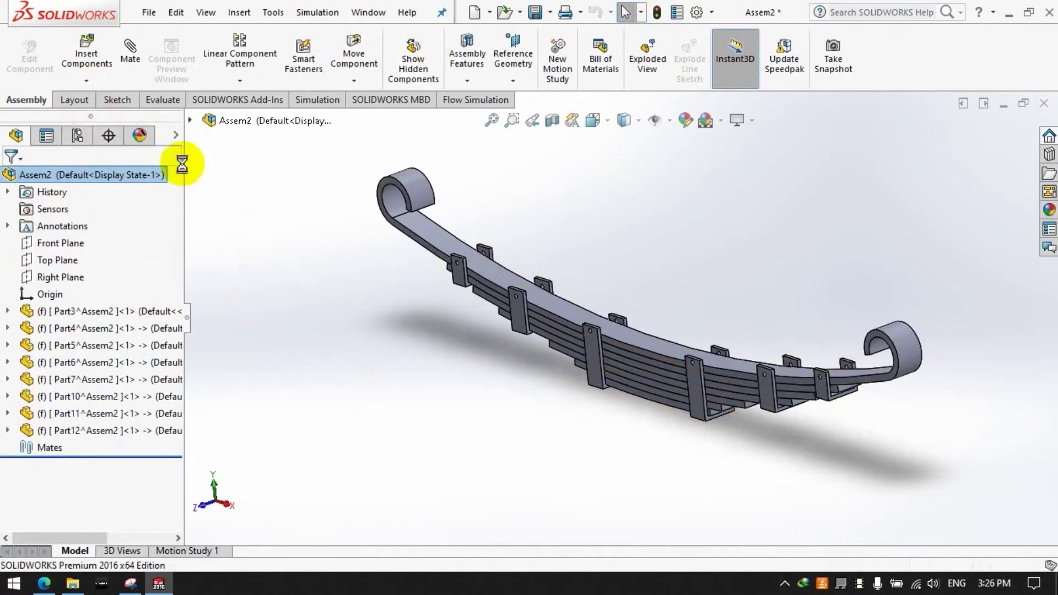
{"action": "left_click", "coordinate": [255, 224]}
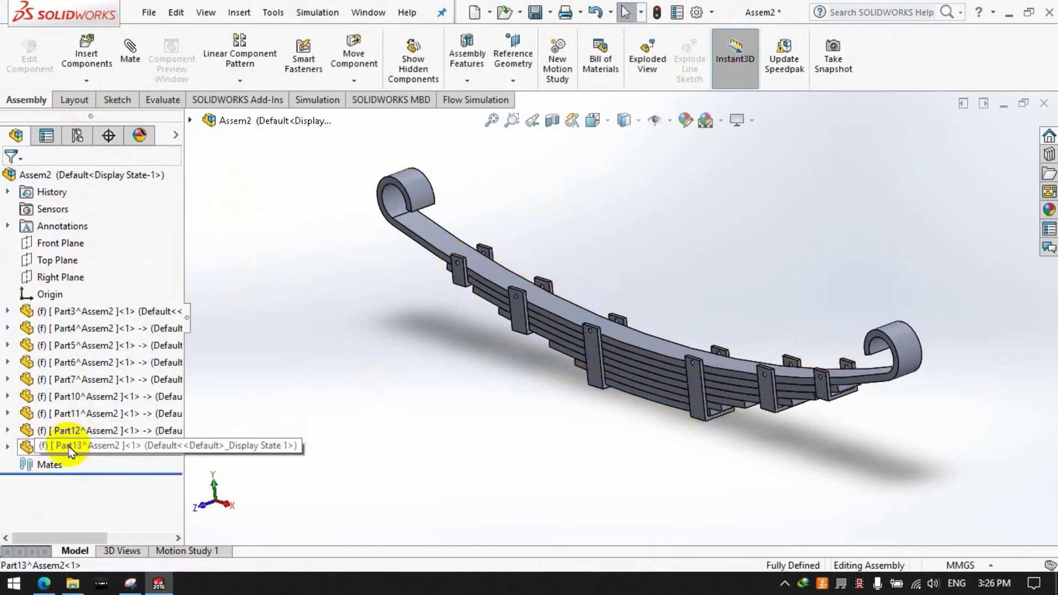
Step: Start a new Sketch1 on Part13's Front Plane
{"action": "left_click", "coordinate": [67, 100]}
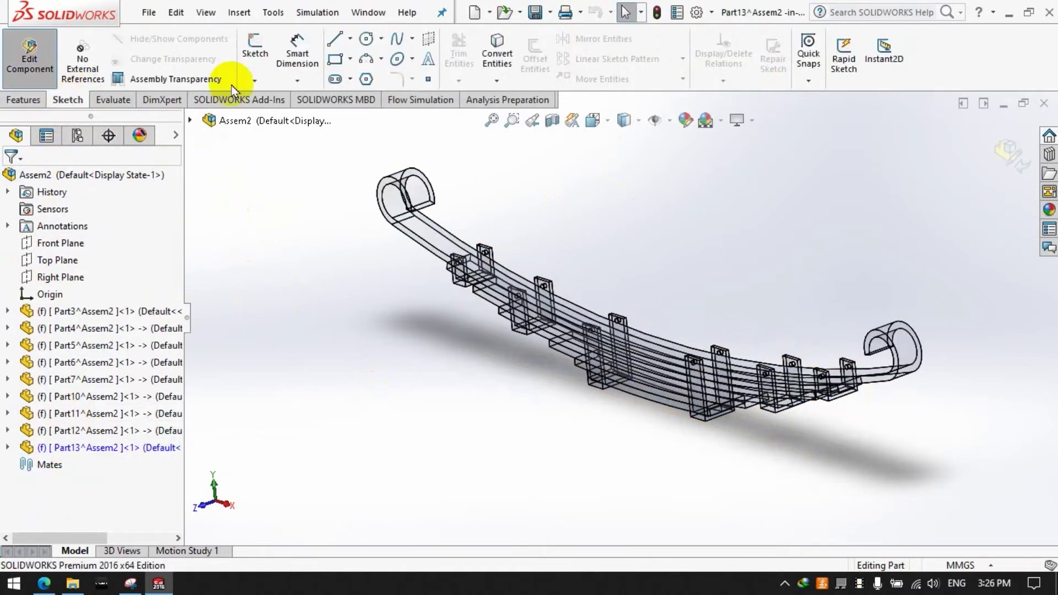
{"action": "left_click", "coordinate": [255, 50]}
{"action": "scroll", "coordinate": [386, 215], "scroll_direction": "down", "scroll_amount": 5}
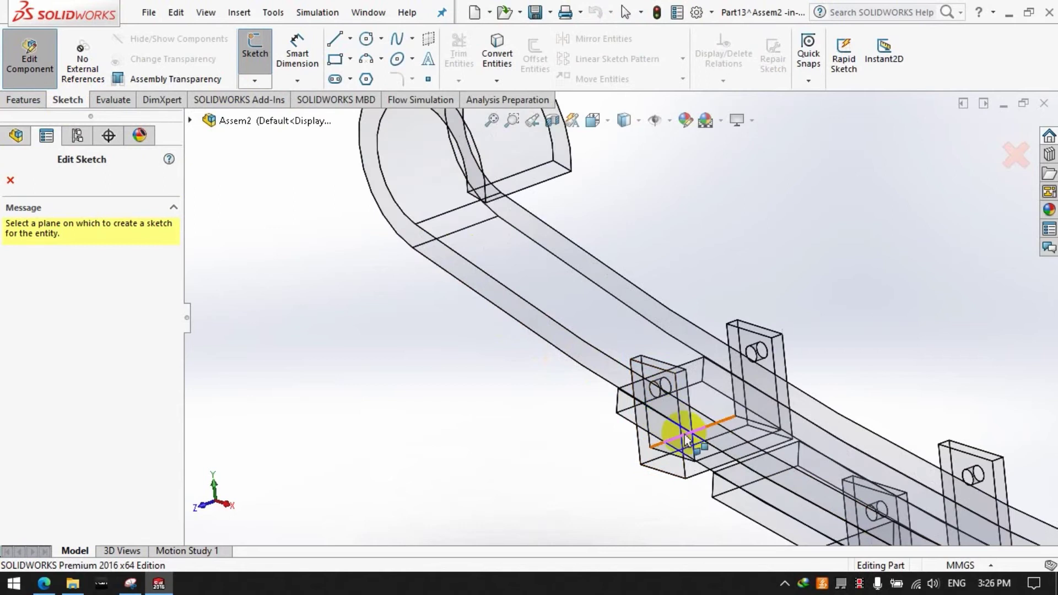
{"action": "scroll", "coordinate": [334, 293], "scroll_direction": "up", "scroll_amount": 5}
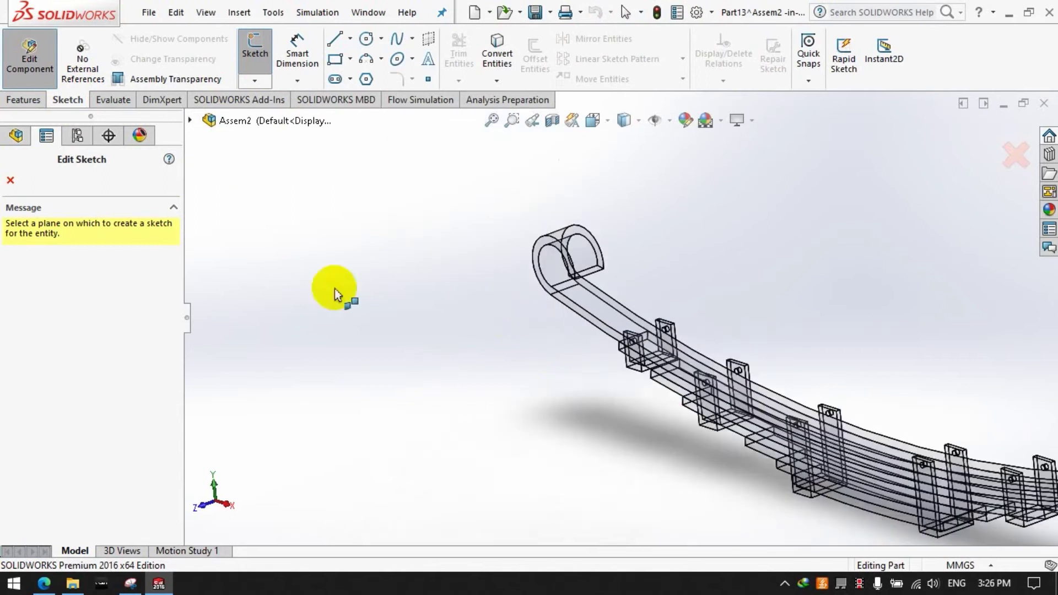
{"action": "left_click", "coordinate": [190, 120]}
{"action": "scroll", "coordinate": [260, 365], "scroll_direction": "down", "scroll_amount": 3}
{"action": "left_click", "coordinate": [220, 259]}
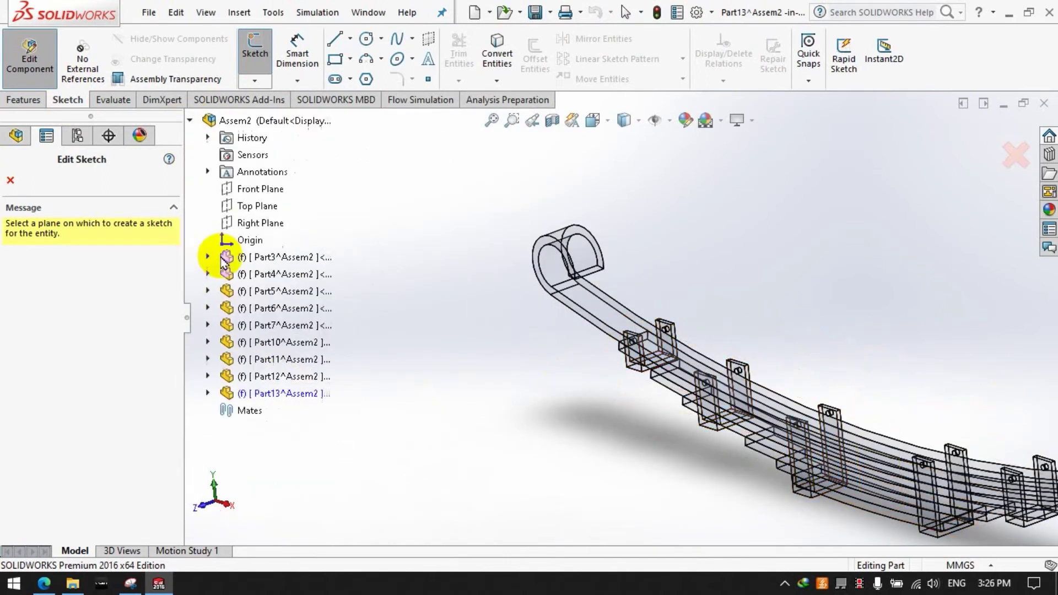
{"action": "left_click", "coordinate": [210, 393]}
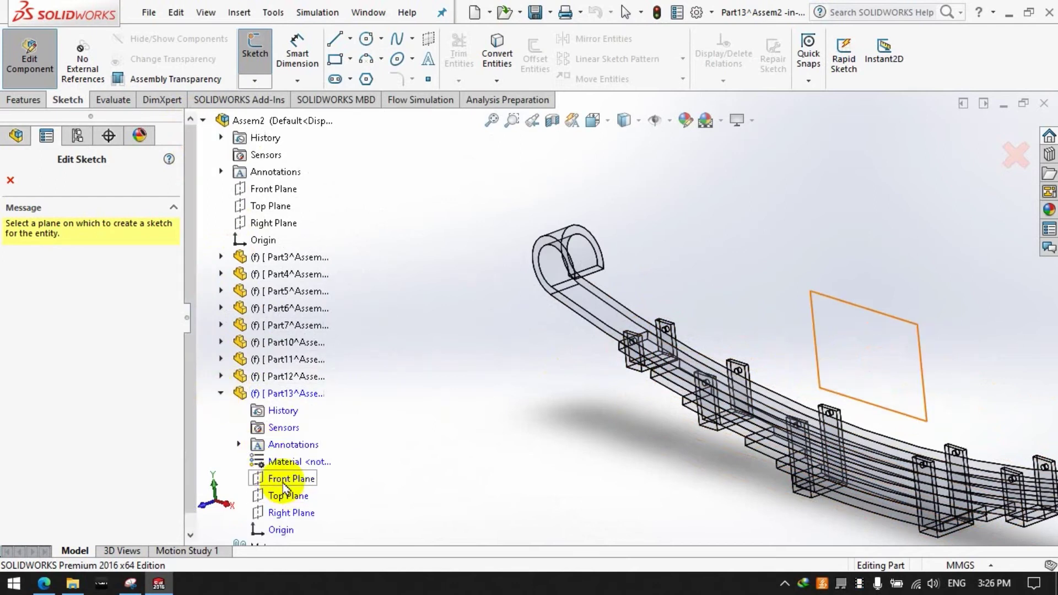
{"action": "left_click", "coordinate": [275, 481]}
Step: Switch to the Front view and zoom in on a clamp plate
{"action": "left_click", "coordinate": [593, 120]}
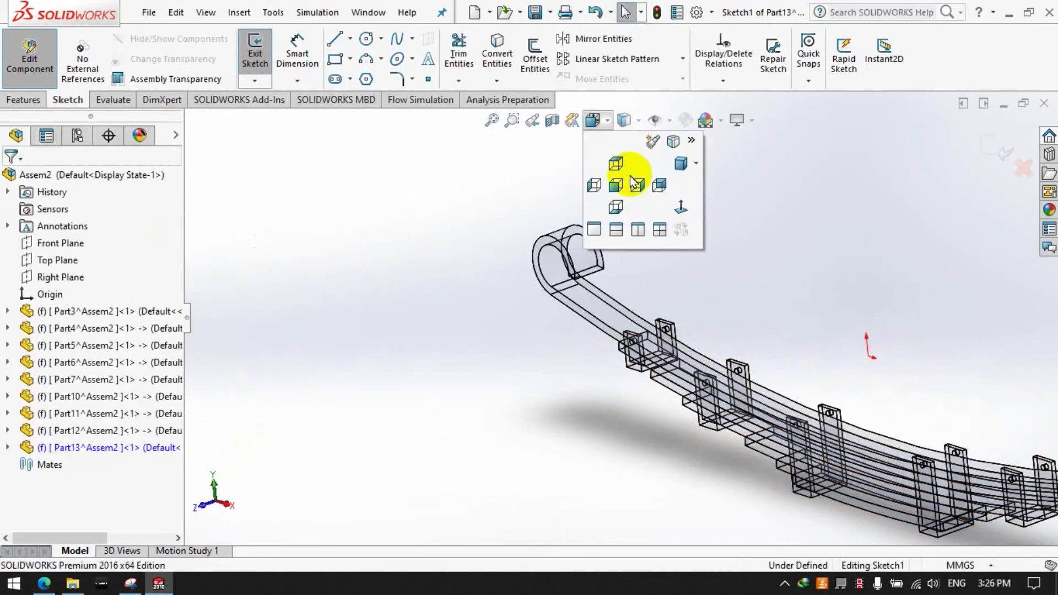
{"action": "left_click", "coordinate": [626, 177]}
{"action": "scroll", "coordinate": [475, 379], "scroll_direction": "down", "scroll_amount": 4}
{"action": "scroll", "coordinate": [553, 268], "scroll_direction": "down", "scroll_amount": 8}
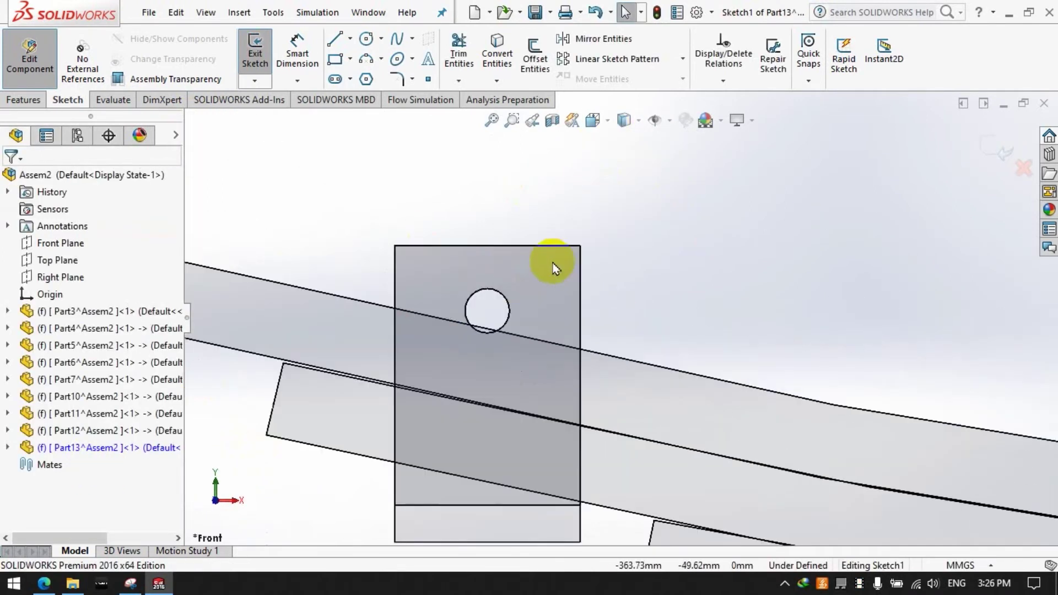
Step: Convert the bolt-hole edges of the first three clamps into Part13's sketch
{"action": "left_click", "coordinate": [488, 67]}
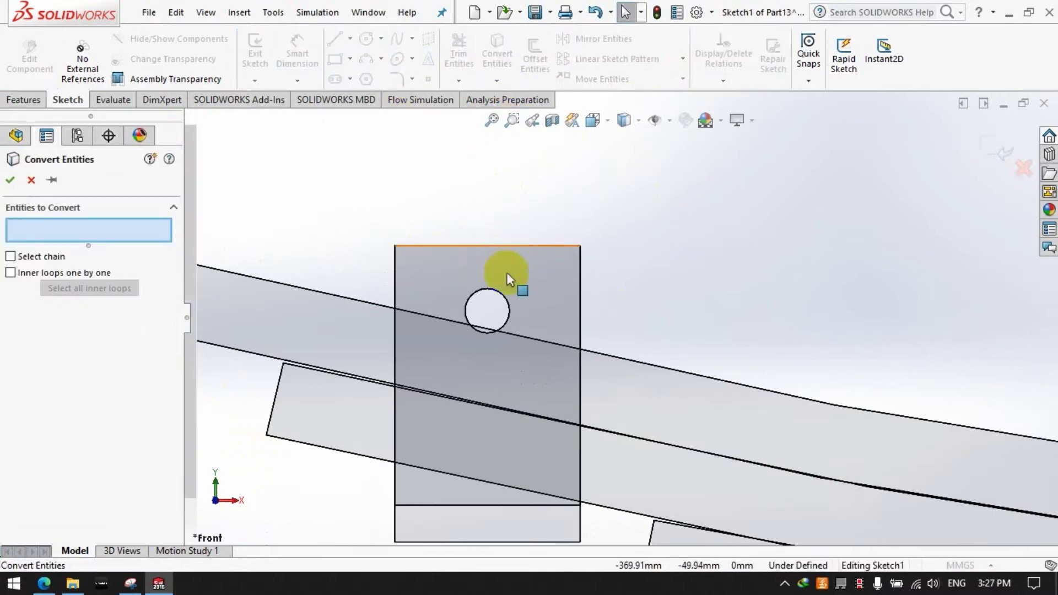
{"action": "left_click", "coordinate": [497, 291]}
{"action": "scroll", "coordinate": [543, 253], "scroll_direction": "up", "scroll_amount": 4}
{"action": "scroll", "coordinate": [743, 309], "scroll_direction": "up", "scroll_amount": 4}
{"action": "scroll", "coordinate": [951, 363], "scroll_direction": "down", "scroll_amount": 4}
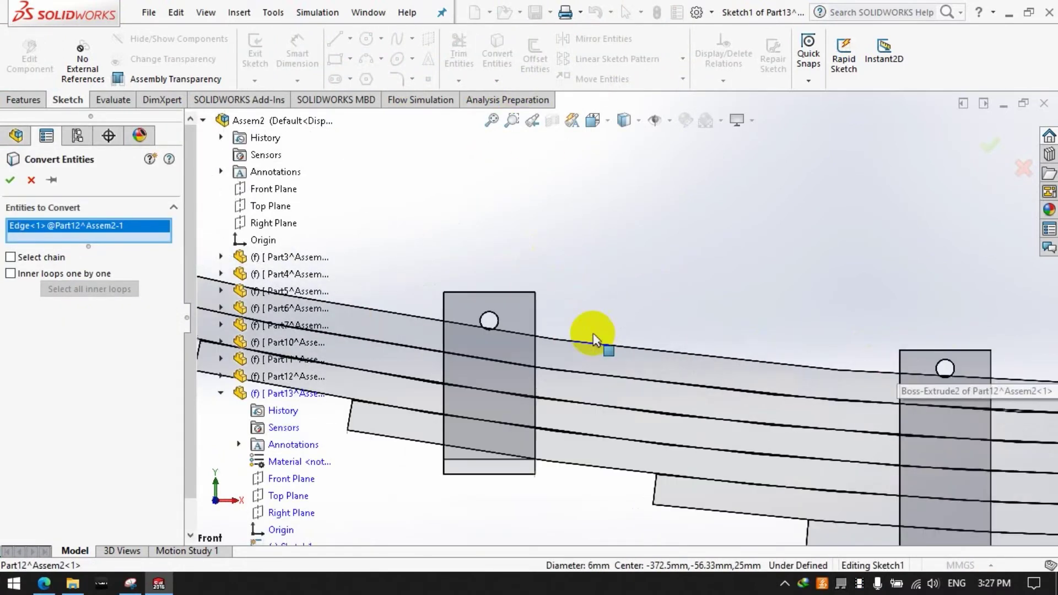
{"action": "scroll", "coordinate": [586, 336], "scroll_direction": "down", "scroll_amount": 4}
{"action": "left_click", "coordinate": [414, 306]}
{"action": "scroll", "coordinate": [613, 311], "scroll_direction": "up", "scroll_amount": 4}
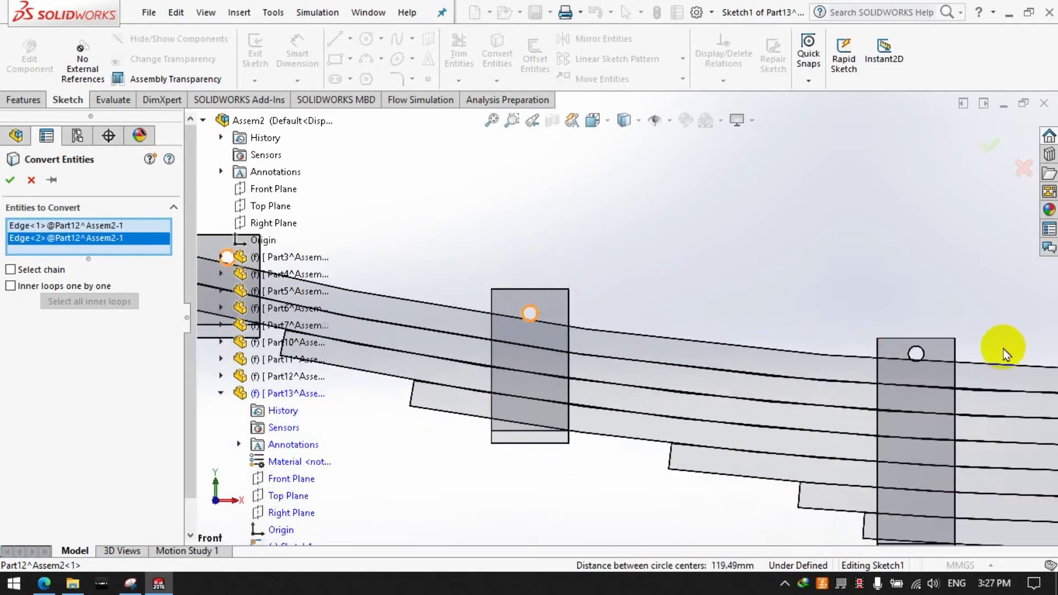
{"action": "scroll", "coordinate": [1003, 350], "scroll_direction": "down", "scroll_amount": 6}
{"action": "scroll", "coordinate": [608, 336], "scroll_direction": "down", "scroll_amount": 1}
{"action": "left_click", "coordinate": [506, 318]}
{"action": "scroll", "coordinate": [555, 330], "scroll_direction": "up", "scroll_amount": 2}
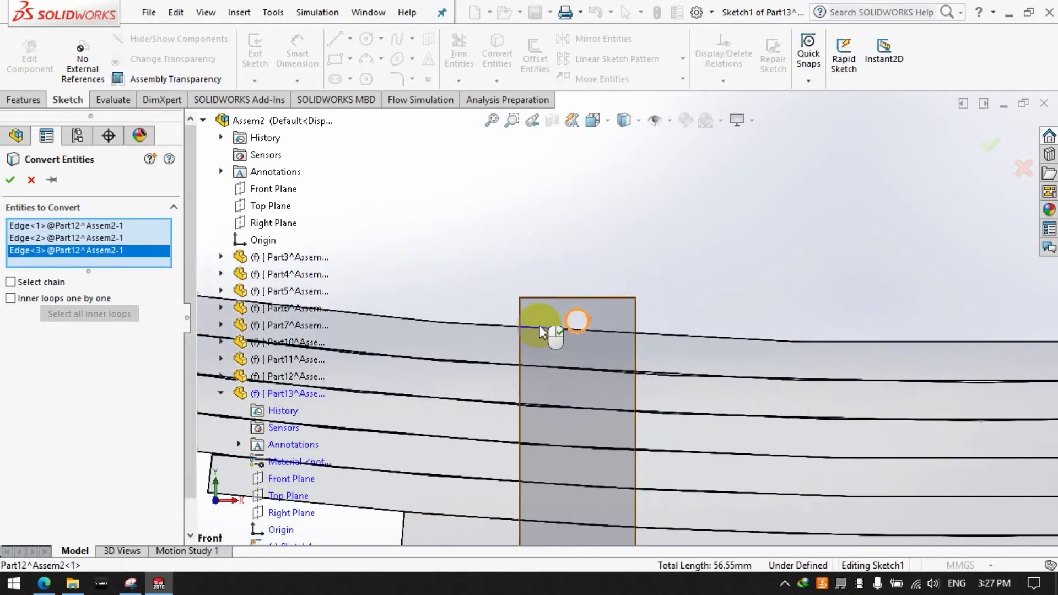
{"action": "scroll", "coordinate": [779, 314], "scroll_direction": "up", "scroll_amount": 3}
{"action": "scroll", "coordinate": [727, 326], "scroll_direction": "down", "scroll_amount": 4}
{"action": "scroll", "coordinate": [488, 325], "scroll_direction": "down", "scroll_amount": 2}
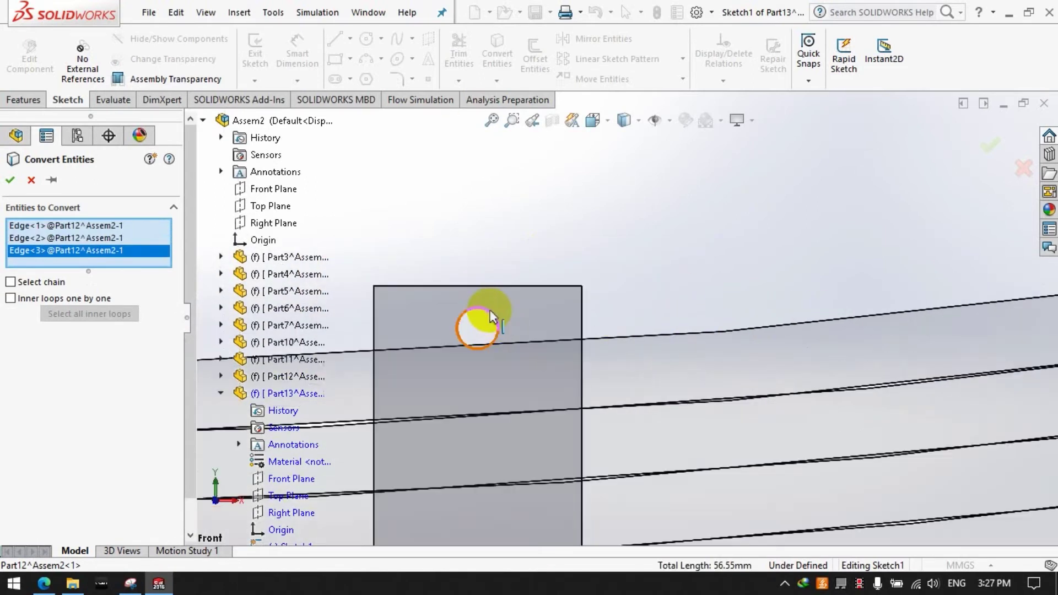
Step: Convert the remaining three clamps' bolt-hole edges and confirm the conversion
{"action": "left_click", "coordinate": [487, 323]}
{"action": "scroll", "coordinate": [605, 302], "scroll_direction": "up", "scroll_amount": 2}
{"action": "scroll", "coordinate": [763, 293], "scroll_direction": "up", "scroll_amount": 2}
{"action": "scroll", "coordinate": [624, 315], "scroll_direction": "down", "scroll_amount": 4}
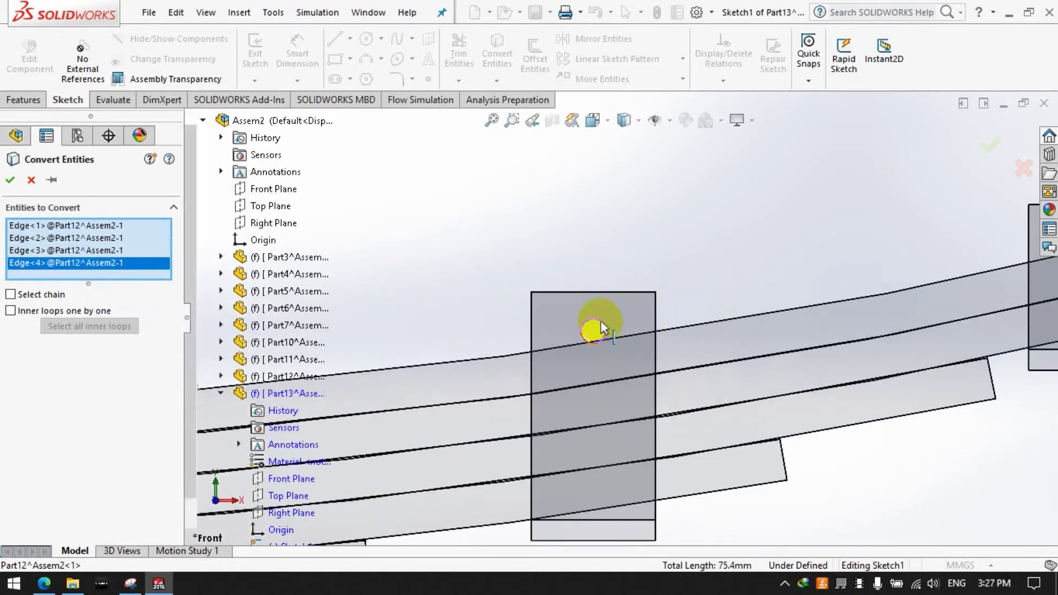
{"action": "left_click", "coordinate": [601, 323]}
{"action": "scroll", "coordinate": [898, 279], "scroll_direction": "up", "scroll_amount": 3}
{"action": "scroll", "coordinate": [519, 319], "scroll_direction": "down", "scroll_amount": 4}
{"action": "scroll", "coordinate": [663, 302], "scroll_direction": "up", "scroll_amount": 1}
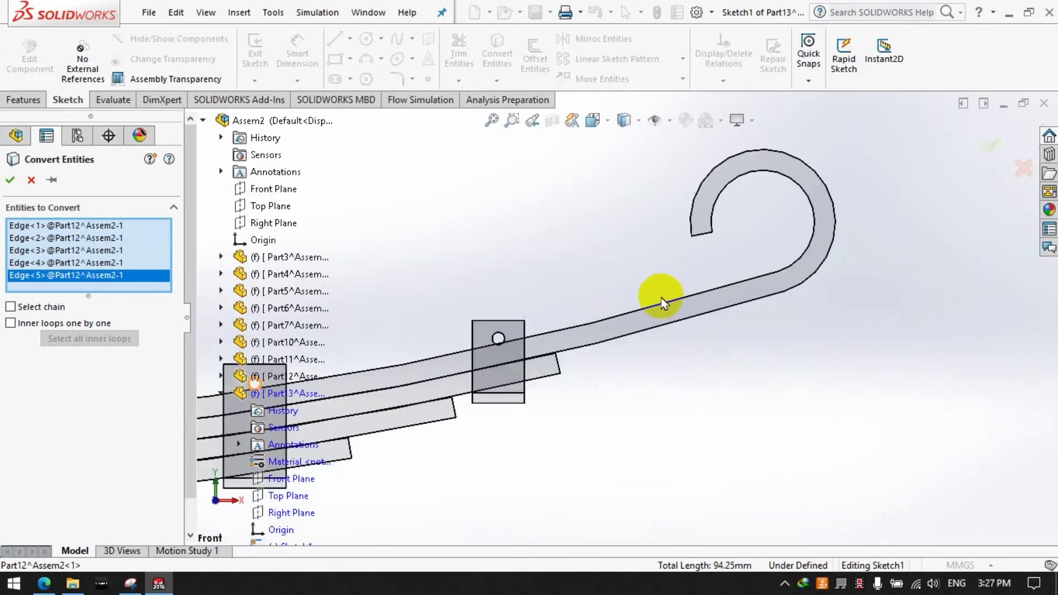
{"action": "scroll", "coordinate": [601, 304], "scroll_direction": "up", "scroll_amount": 2}
{"action": "scroll", "coordinate": [651, 354], "scroll_direction": "down", "scroll_amount": 2}
{"action": "scroll", "coordinate": [701, 366], "scroll_direction": "down", "scroll_amount": 2}
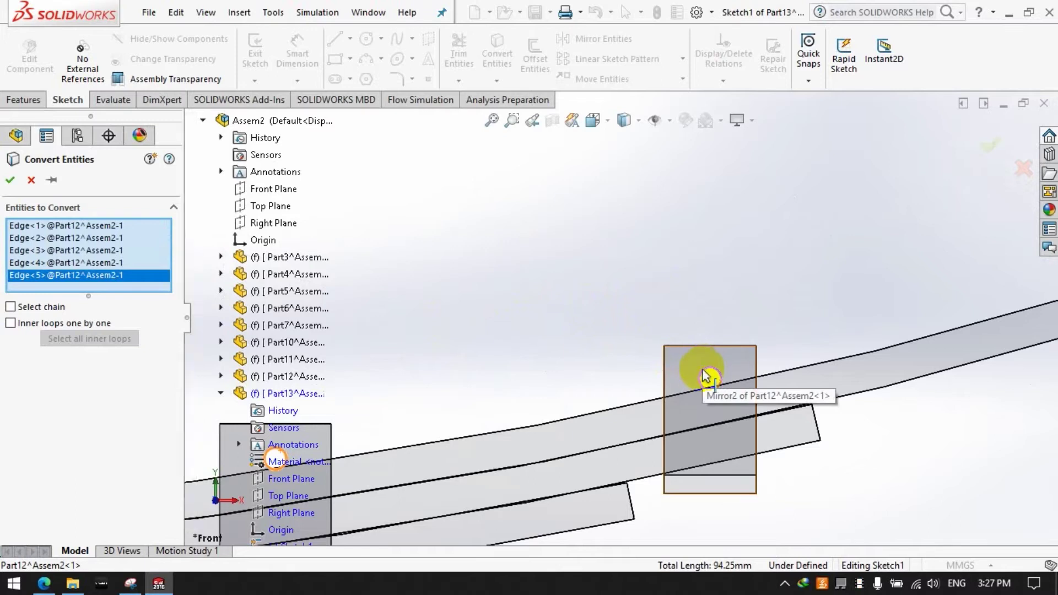
{"action": "left_click", "coordinate": [706, 377]}
{"action": "left_click", "coordinate": [10, 180]}
{"action": "left_click", "coordinate": [23, 99]}
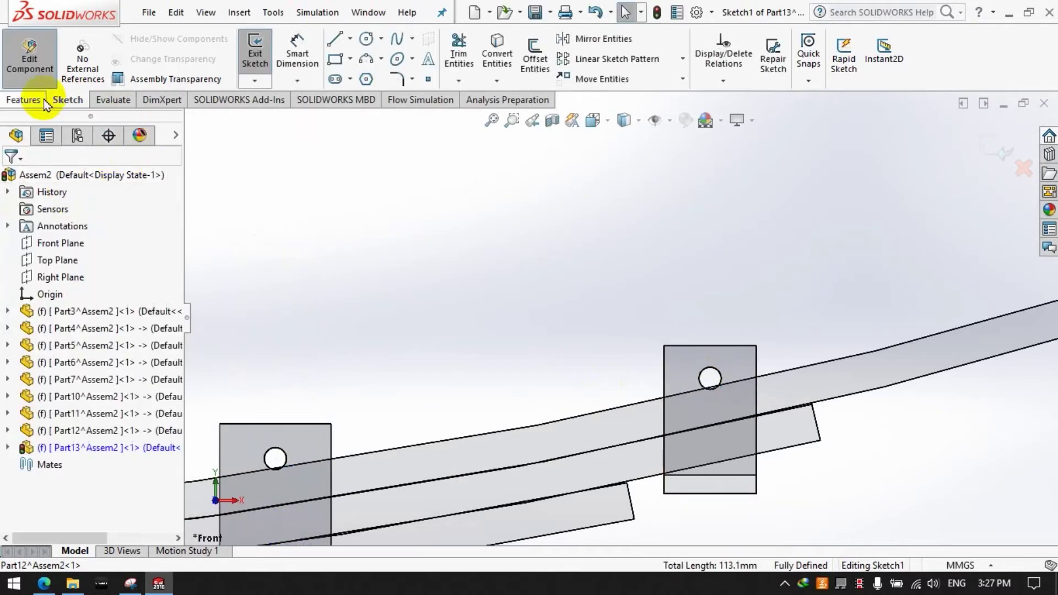
Step: Extrude the hole circles 50 mm Mid Plane into bolt pins through the clamps
{"action": "left_click", "coordinate": [261, 55]}
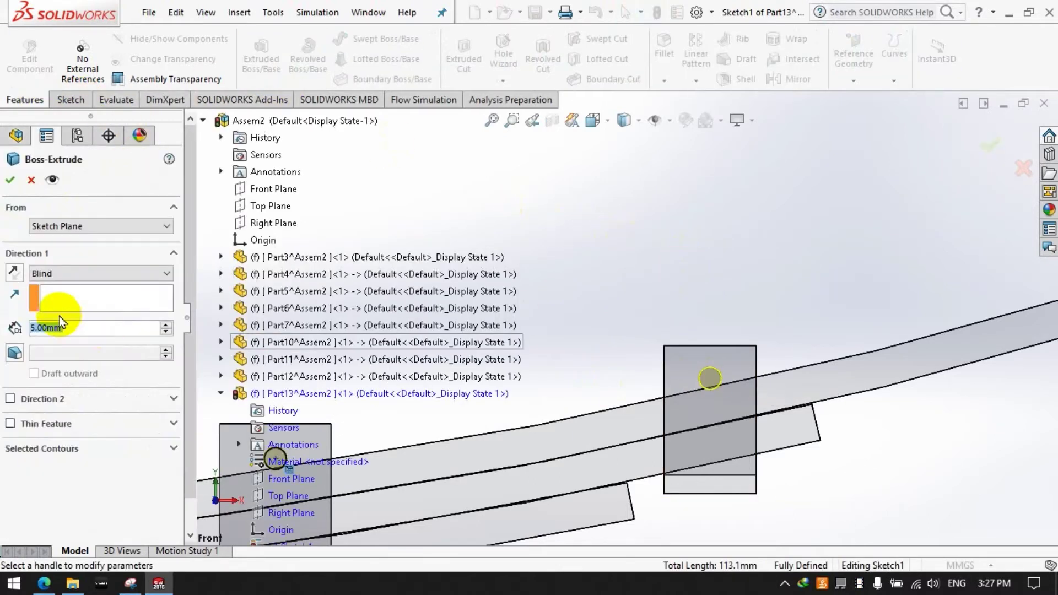
{"action": "type", "text": "50"}
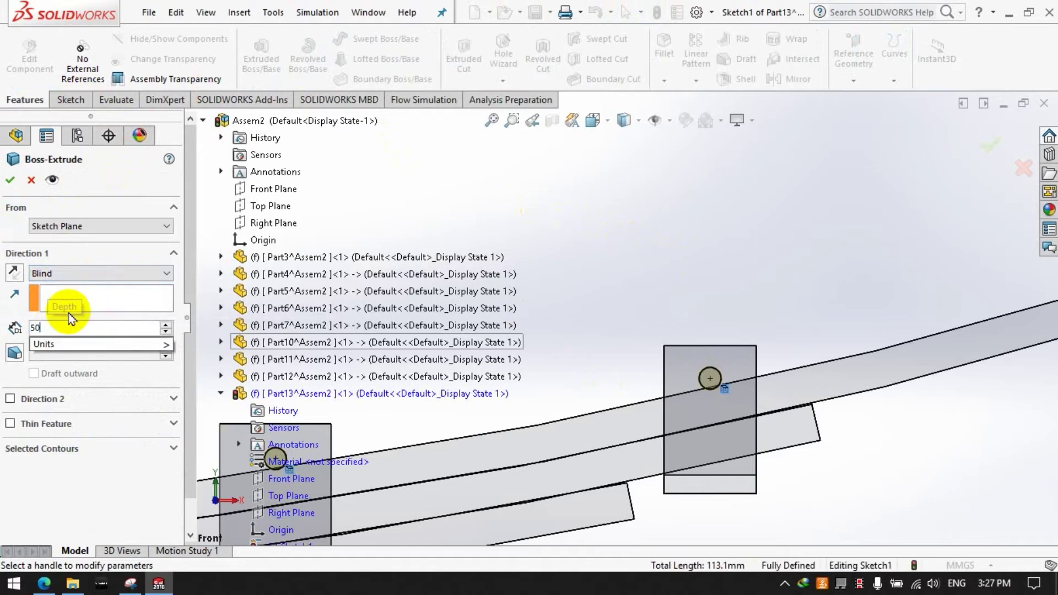
{"action": "left_click", "coordinate": [86, 272]}
{"action": "left_click", "coordinate": [48, 338]}
{"action": "scroll", "coordinate": [566, 324], "scroll_direction": "up", "scroll_amount": 3}
{"action": "scroll", "coordinate": [671, 300], "scroll_direction": "up", "scroll_amount": 2}
{"action": "scroll", "coordinate": [433, 288], "scroll_direction": "down", "scroll_amount": 2}
{"action": "middle_click_drag", "start_coordinate": [433, 288], "coordinate": [508, 349]}
{"action": "scroll", "coordinate": [472, 331], "scroll_direction": "down", "scroll_amount": 3}
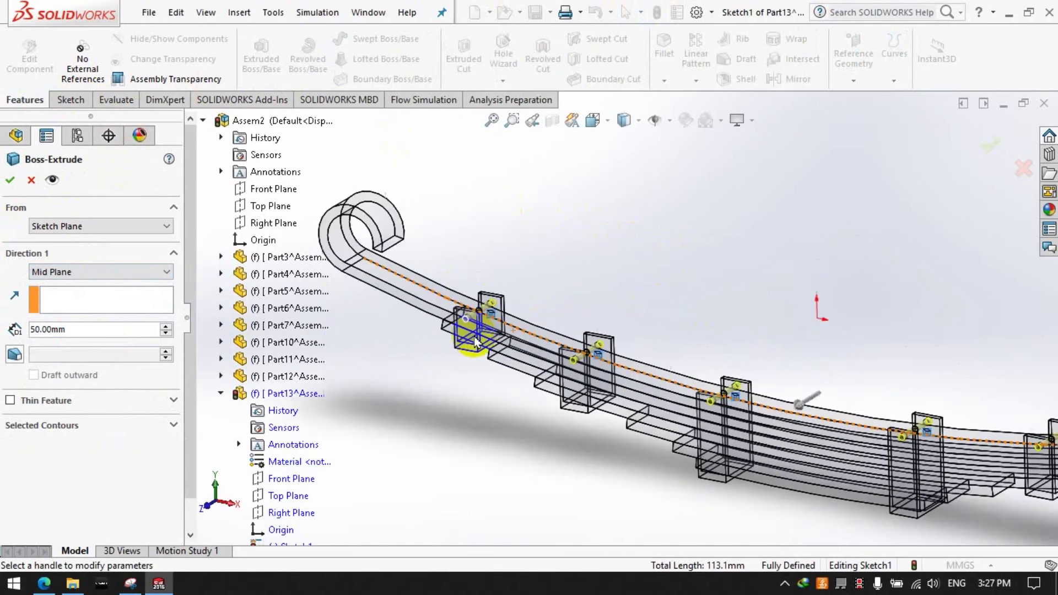
{"action": "scroll", "coordinate": [445, 329], "scroll_direction": "down", "scroll_amount": 3}
{"action": "left_click", "coordinate": [9, 180]}
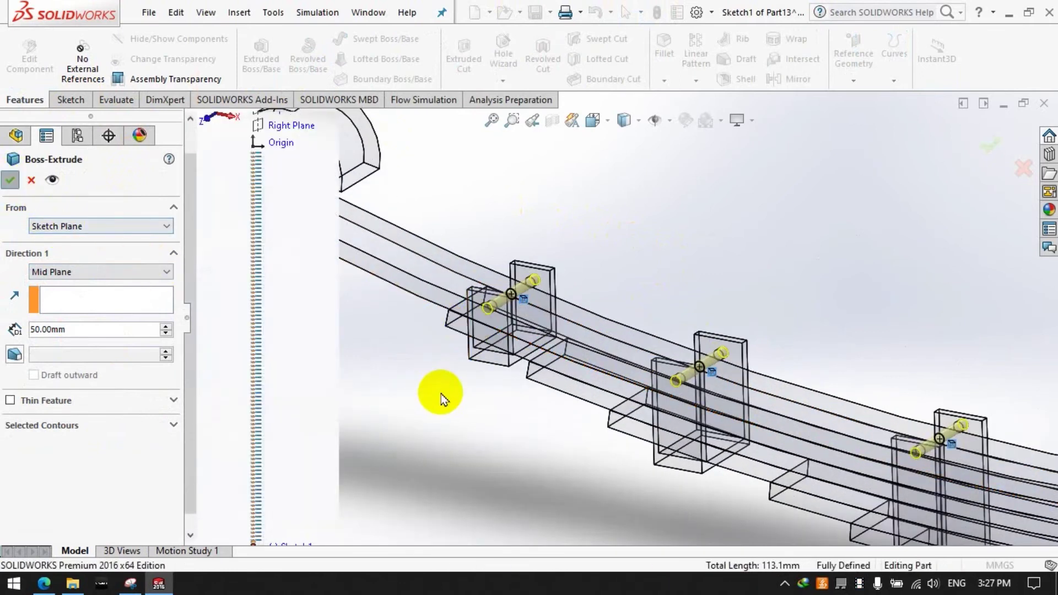
Step: Stop editing Part13 and return to the Assem2 assembly
{"action": "scroll", "coordinate": [441, 393], "scroll_direction": "up", "scroll_amount": 3}
{"action": "scroll", "coordinate": [392, 355], "scroll_direction": "up", "scroll_amount": 3}
{"action": "left_click", "coordinate": [30, 58]}
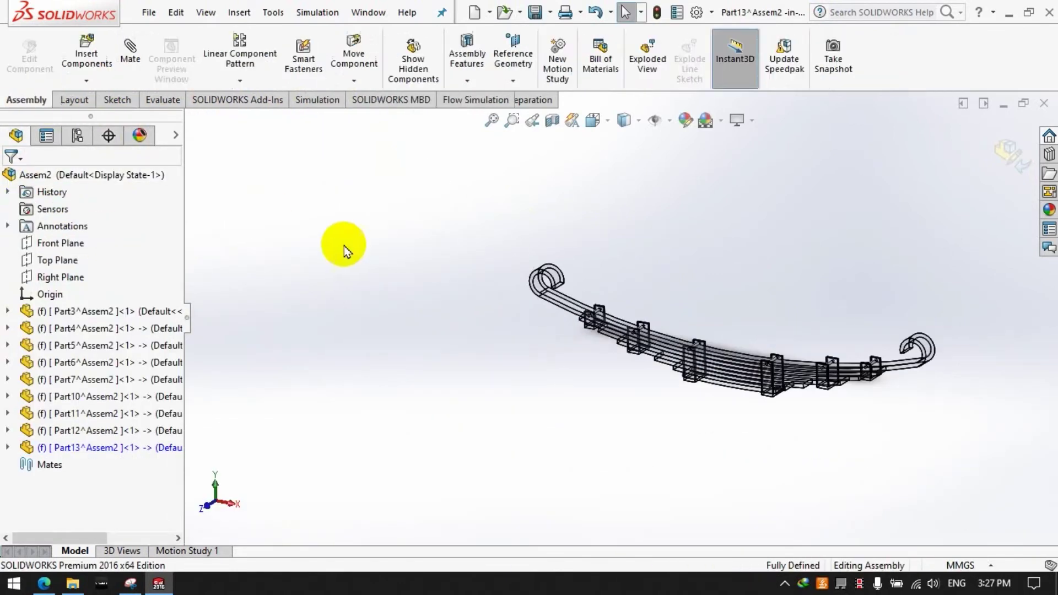
{"action": "scroll", "coordinate": [793, 383], "scroll_direction": "down", "scroll_amount": 3}
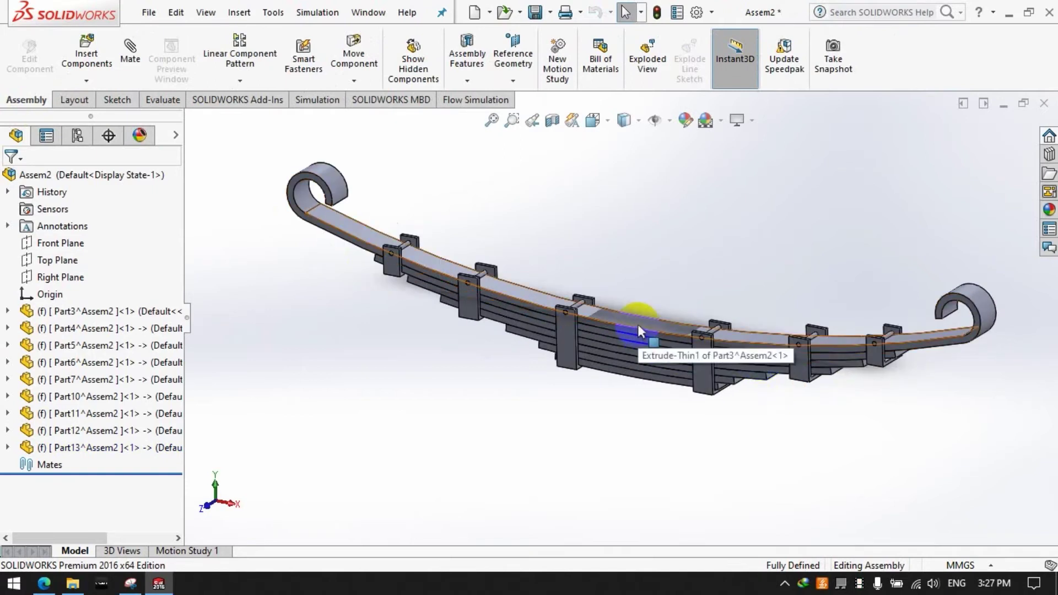
Step: Insert a new part, Part14, into the assembly and begin editing it
{"action": "mouse_move", "coordinate": [576, 389]}
{"action": "middle_mouse_down"}
{"action": "mouse_move", "coordinate": [614, 437]}
{"action": "mouse_move", "coordinate": [614, 365]}
{"action": "mouse_move", "coordinate": [539, 349]}
{"action": "mouse_move", "coordinate": [519, 358]}
{"action": "middle_mouse_up"}
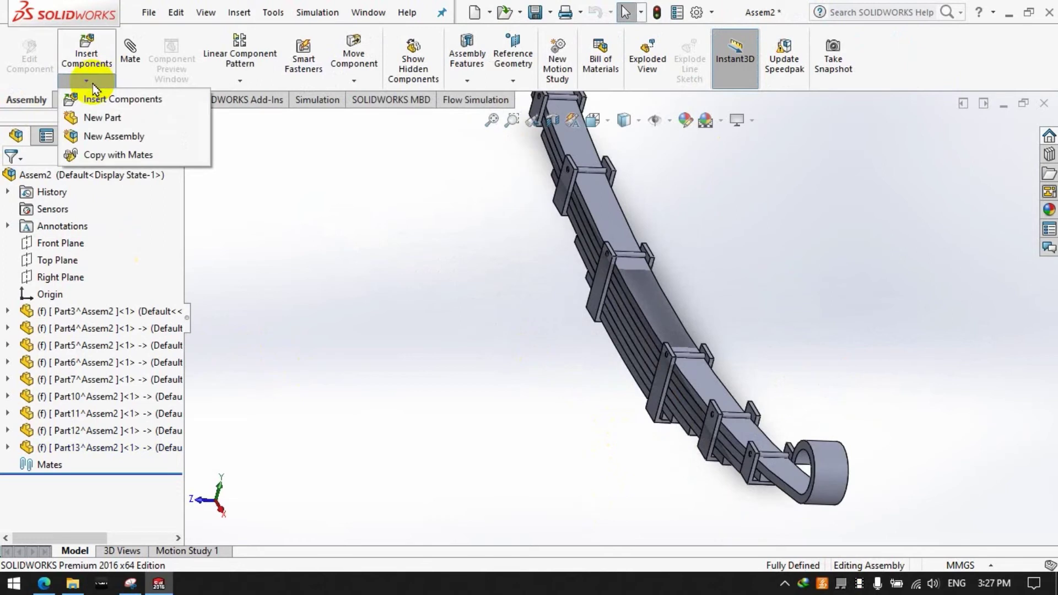
{"action": "left_click", "coordinate": [7, 448]}
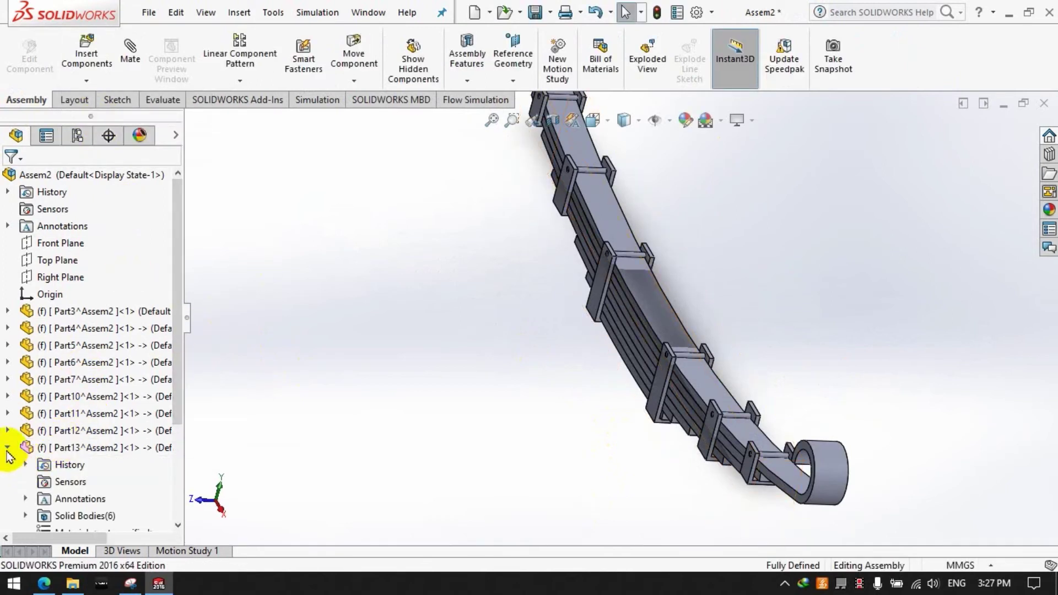
{"action": "left_click", "coordinate": [7, 447]}
{"action": "left_click", "coordinate": [29, 58]}
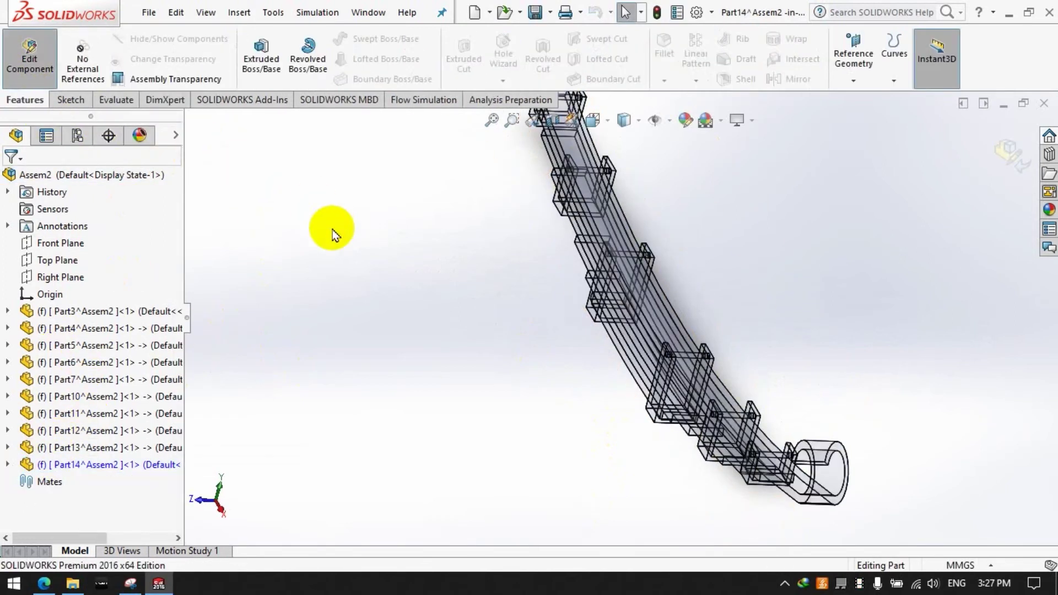
Step: Switch to the Front view and start a new sketch
{"action": "left_click", "coordinate": [206, 507]}
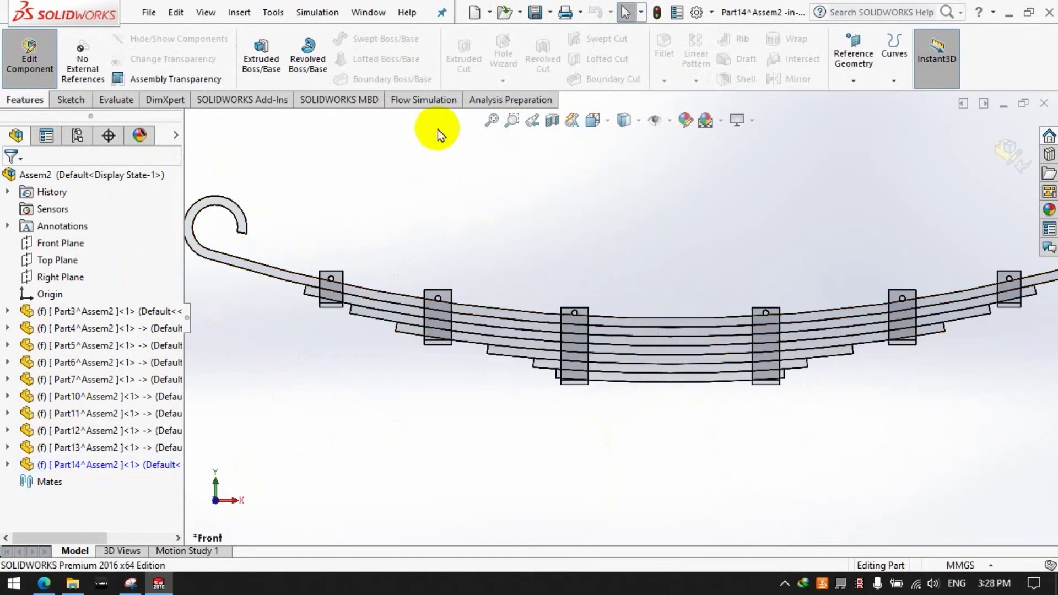
{"action": "left_click", "coordinate": [83, 101]}
{"action": "left_click", "coordinate": [254, 50]}
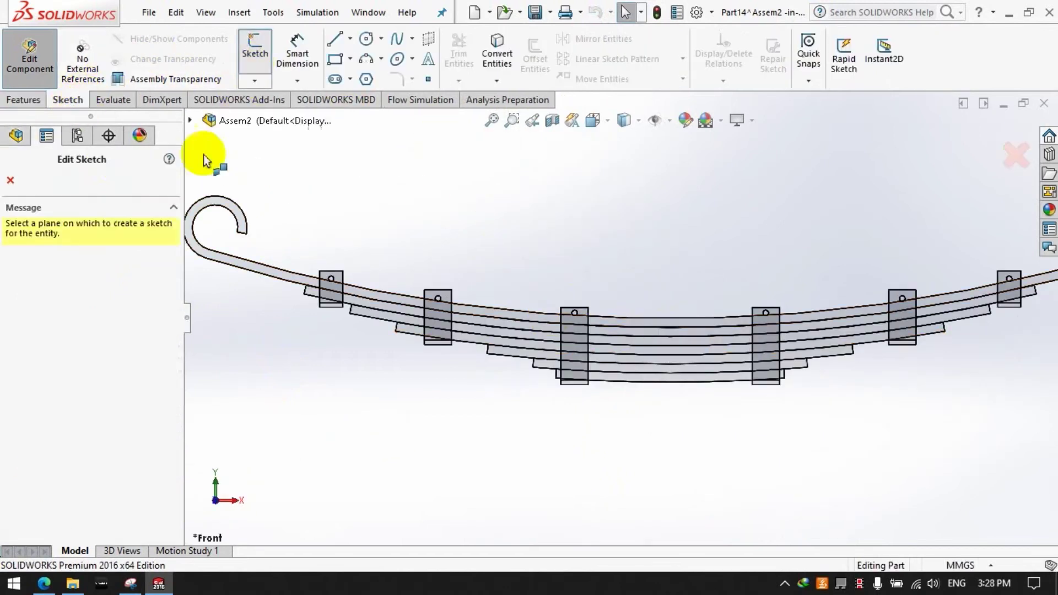
{"action": "left_click", "coordinate": [22, 99]}
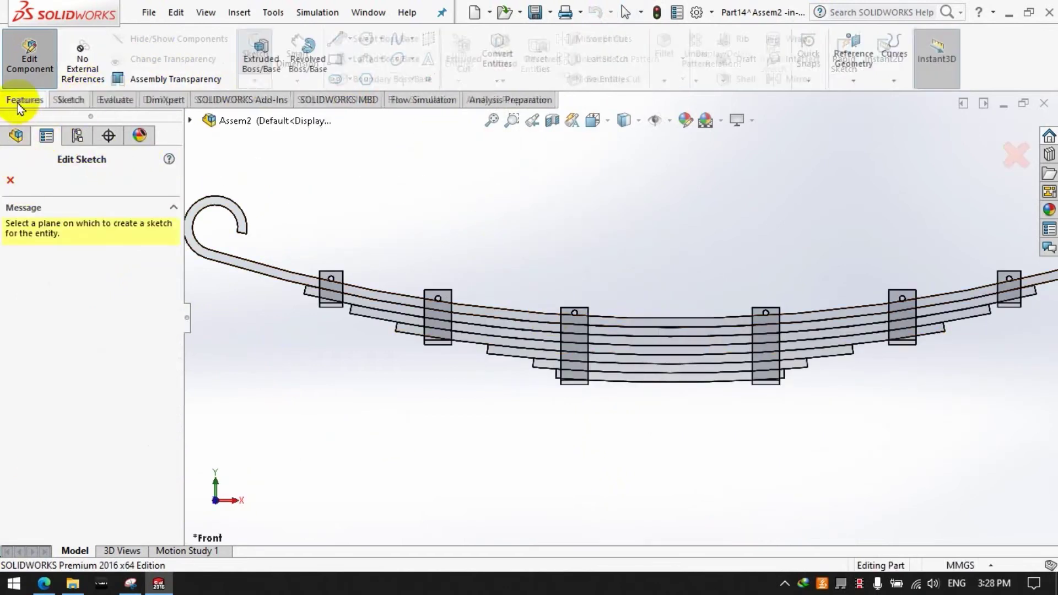
{"action": "left_click", "coordinate": [60, 102]}
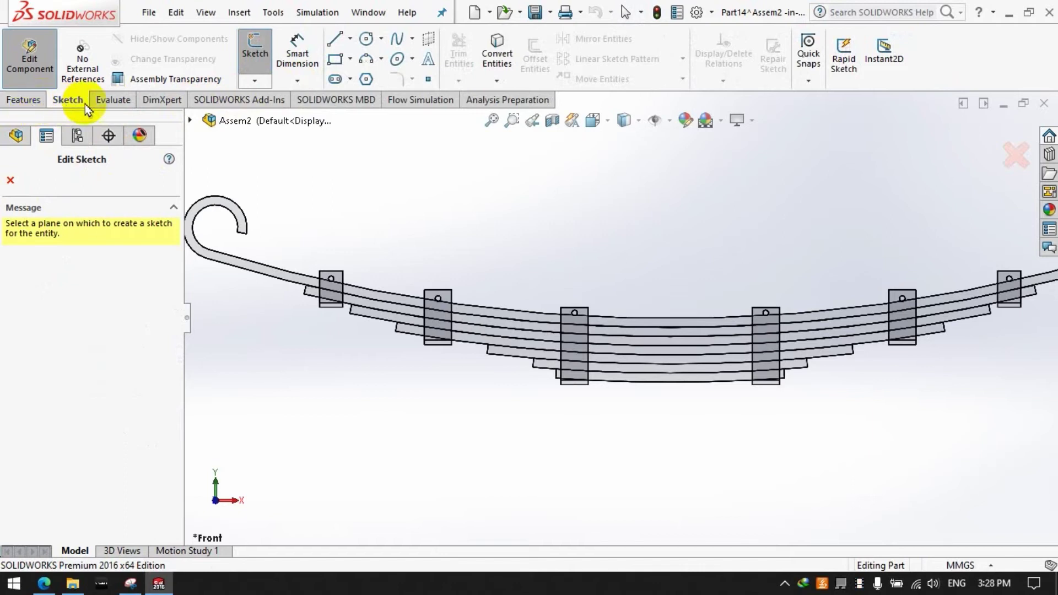
Step: Place the sketch on Part14's Top Plane from the flyout tree, ready to draw circles
{"action": "left_click", "coordinate": [190, 120]}
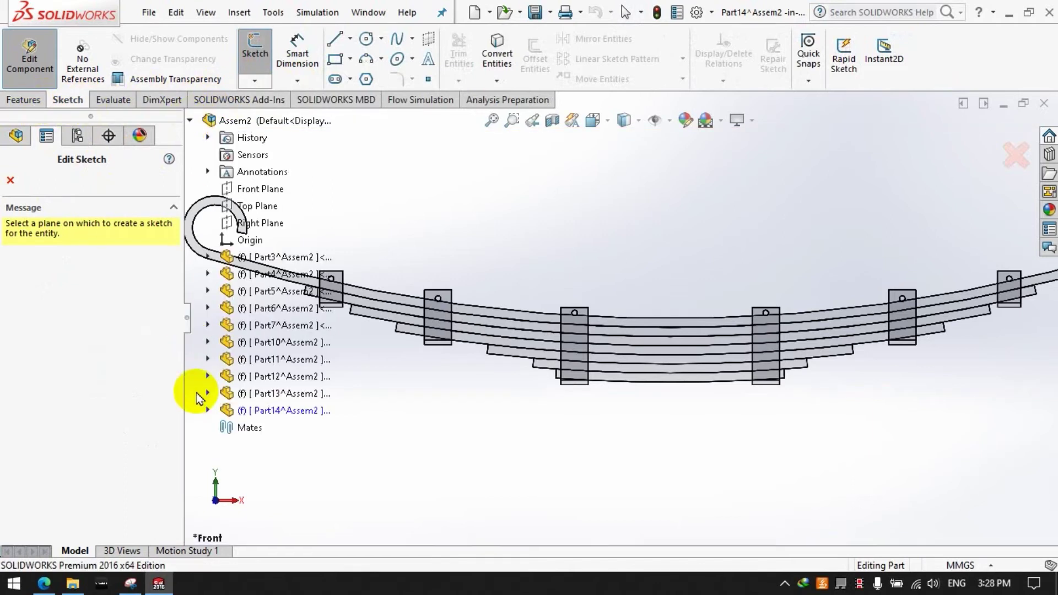
{"action": "left_click", "coordinate": [208, 410]}
{"action": "left_click", "coordinate": [288, 496]}
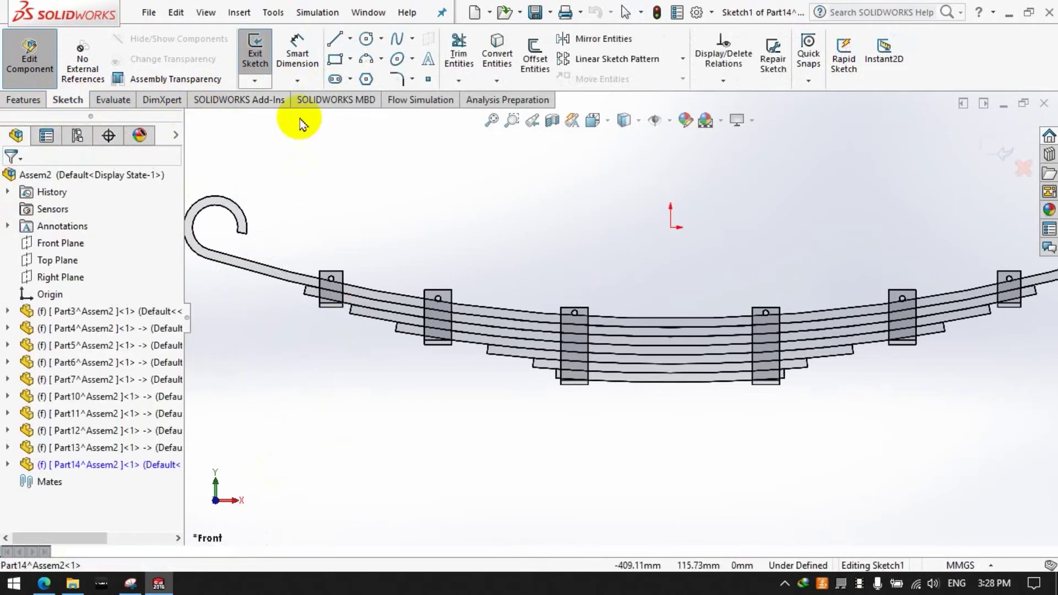
{"action": "left_click", "coordinate": [365, 39]}
Step: Draw a circle positioned 65 mm above the midpoint of the spring's top edge
{"action": "left_click", "coordinate": [670, 277]}
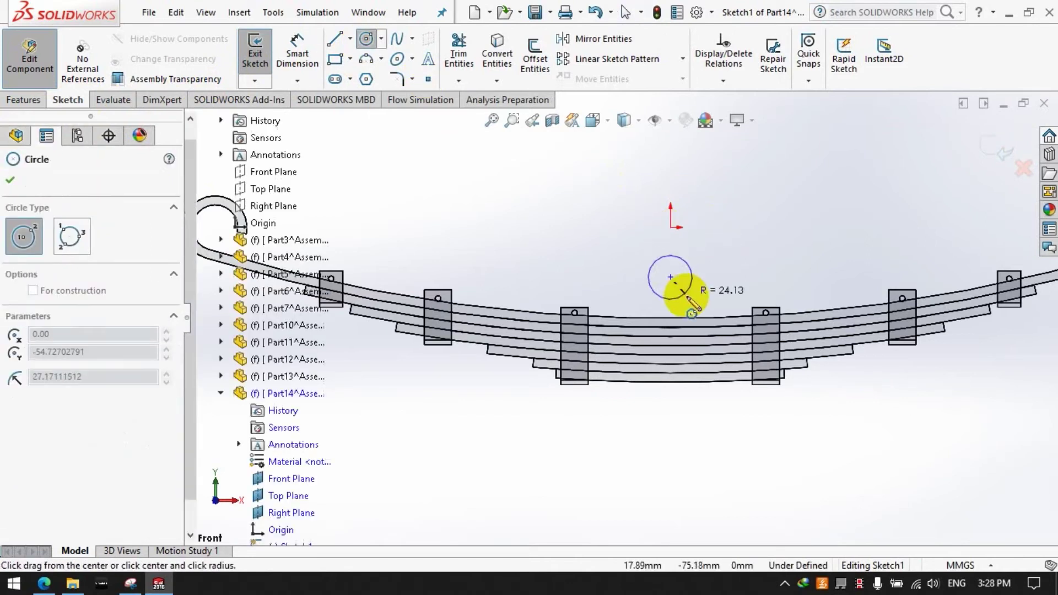
{"action": "left_click", "coordinate": [298, 55]}
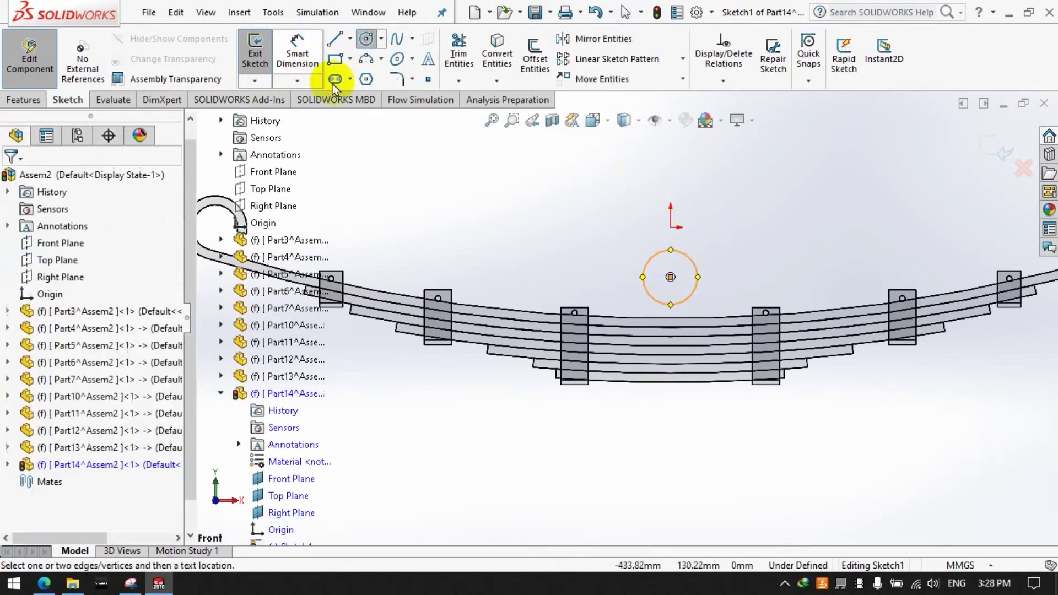
{"action": "left_click", "coordinate": [670, 278]}
{"action": "left_click", "coordinate": [668, 317]}
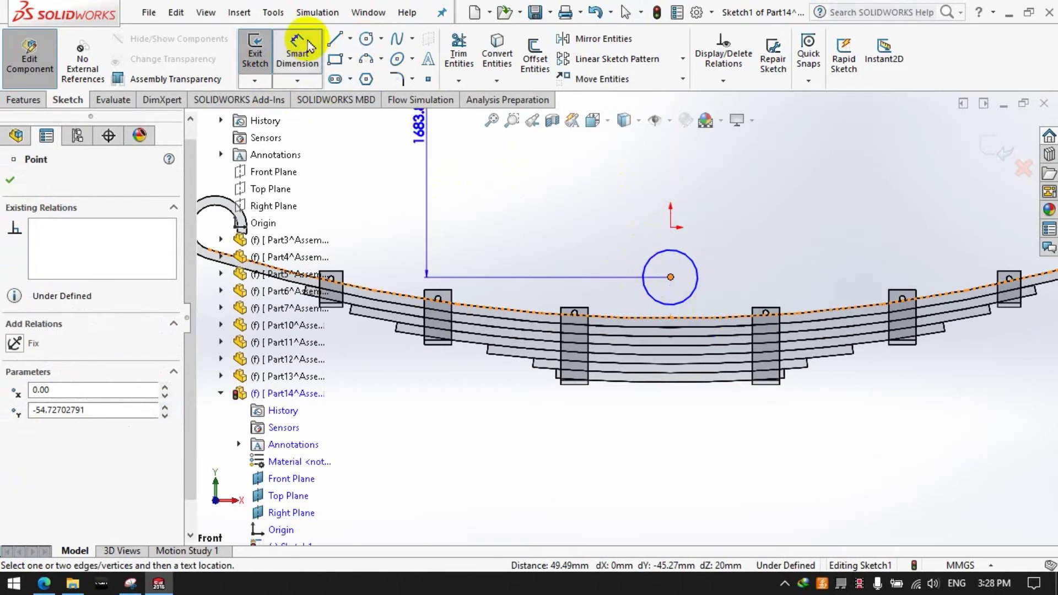
{"action": "left_click", "coordinate": [427, 78]}
{"action": "left_click", "coordinate": [670, 319]}
{"action": "left_click", "coordinate": [298, 55]}
{"action": "left_click", "coordinate": [670, 318]}
{"action": "left_click", "coordinate": [670, 277]}
{"action": "left_click", "coordinate": [791, 300]}
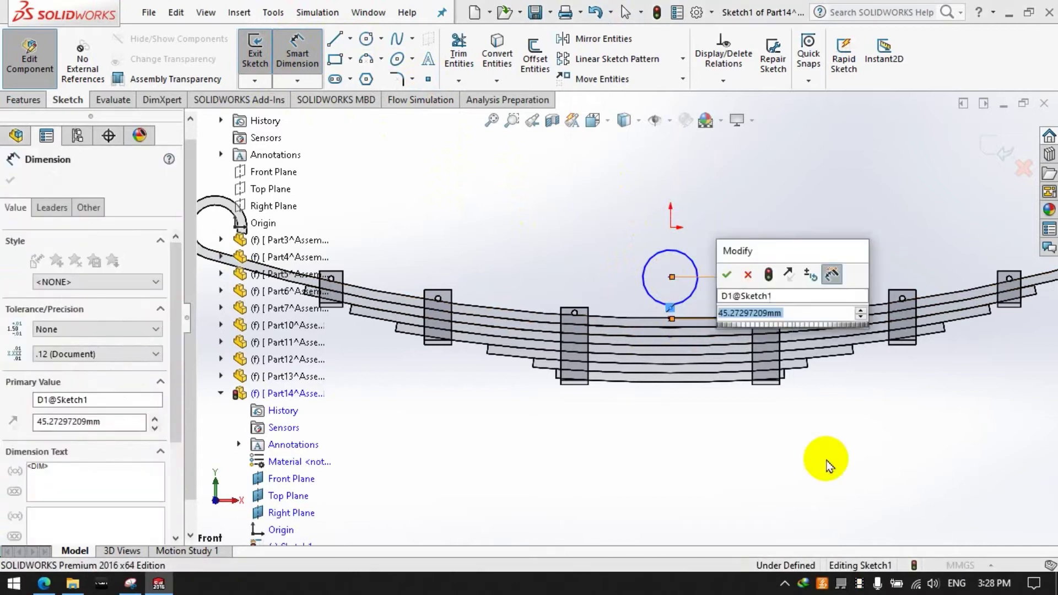
{"action": "type", "text": "4"}
{"action": "key", "text": "Return"}
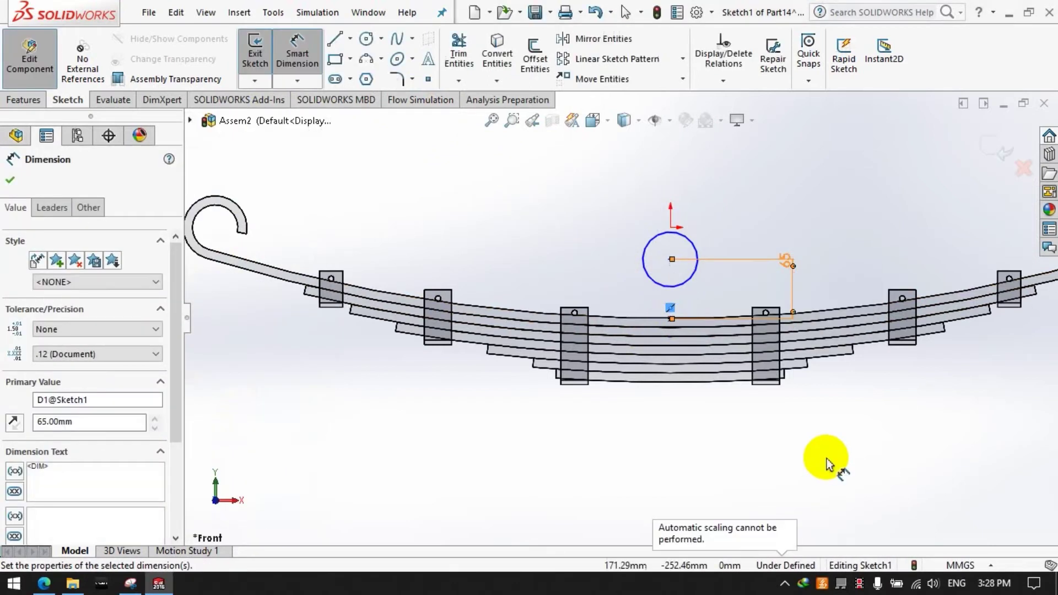
Step: Set the circle's diameter to Ø60
{"action": "left_click", "coordinate": [697, 254]}
{"action": "left_click", "coordinate": [770, 177]}
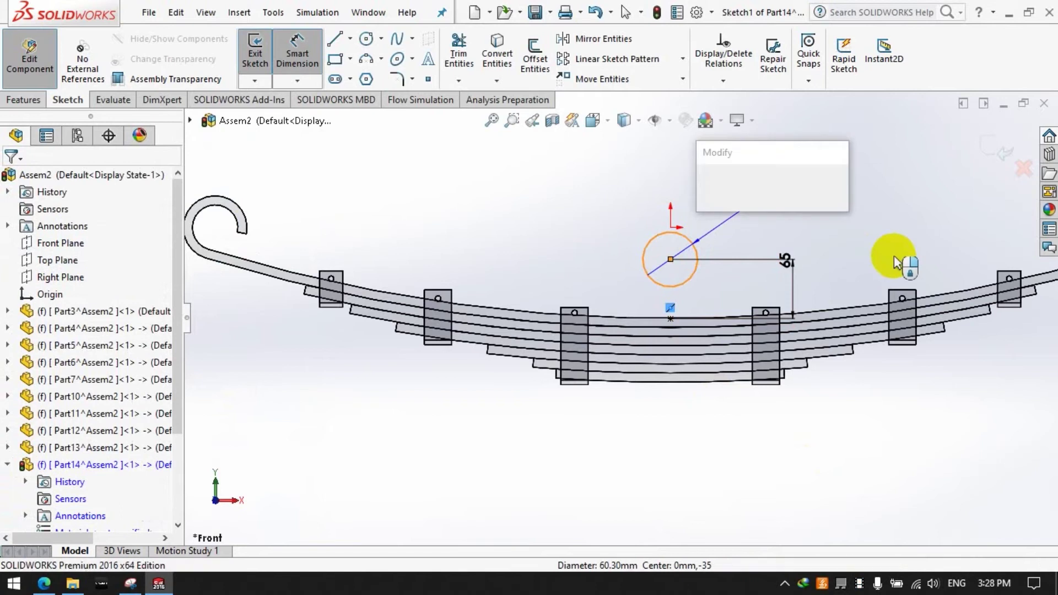
{"action": "type", "text": "60"}
{"action": "key", "text": "Return"}
{"action": "left_click", "coordinate": [881, 422]}
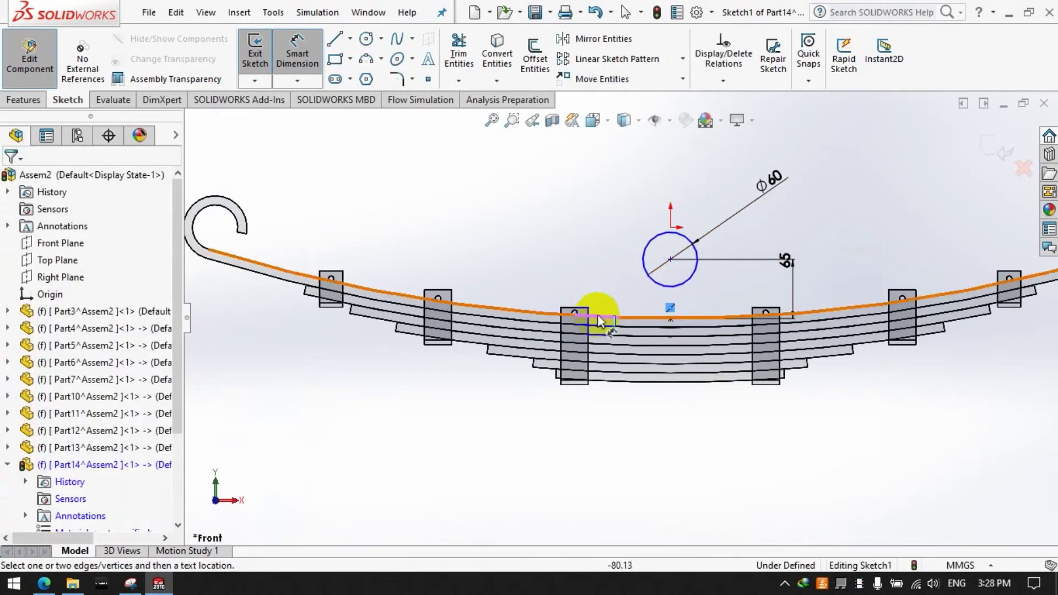
Step: Draw a slot around the circle extending below the spring, with an R50 top arc
{"action": "left_click", "coordinate": [380, 40]}
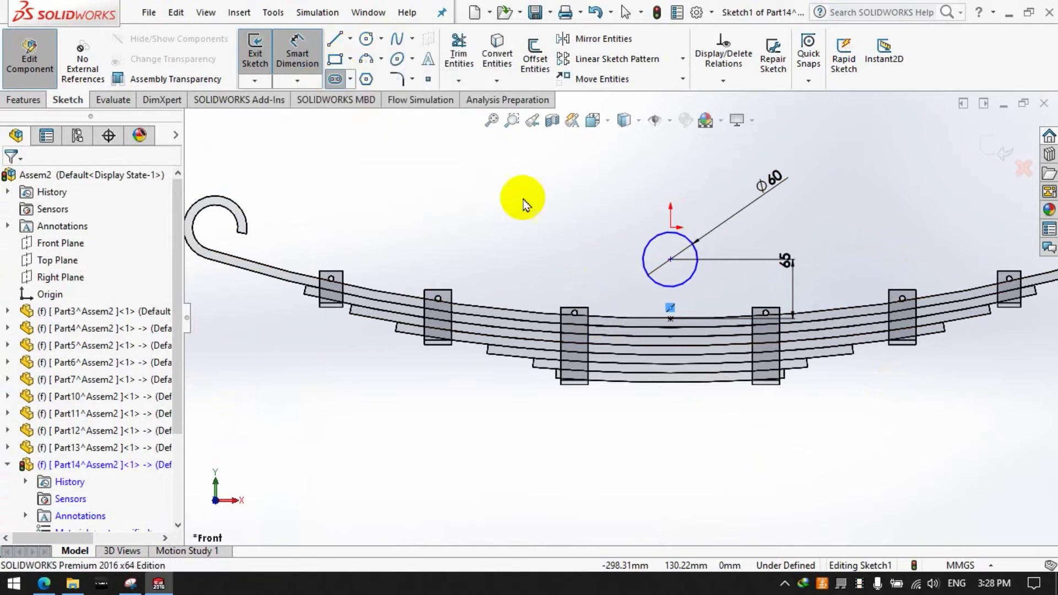
{"action": "left_click", "coordinate": [660, 327]}
{"action": "left_click", "coordinate": [670, 420]}
{"action": "left_click", "coordinate": [716, 422]}
{"action": "left_click", "coordinate": [296, 62]}
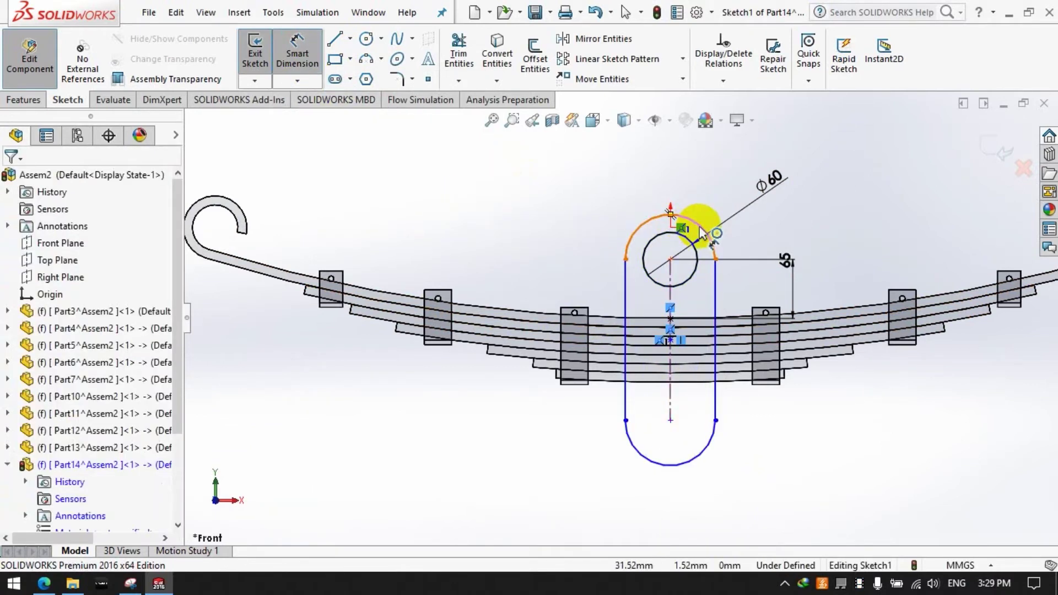
{"action": "left_click", "coordinate": [701, 232]}
{"action": "left_click", "coordinate": [805, 214]}
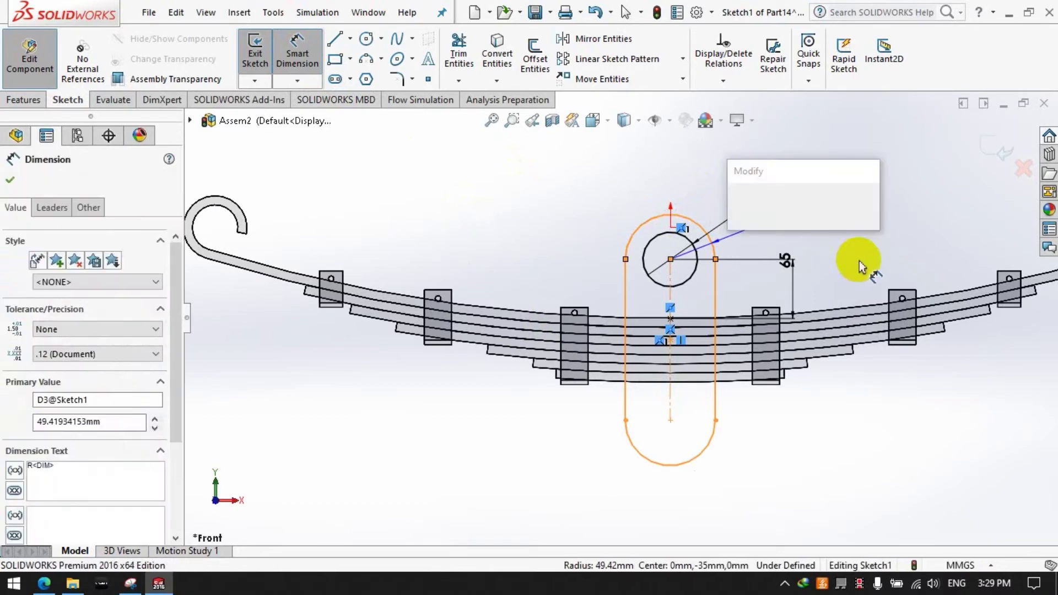
{"action": "type", "text": "5"}
{"action": "key", "text": "Return"}
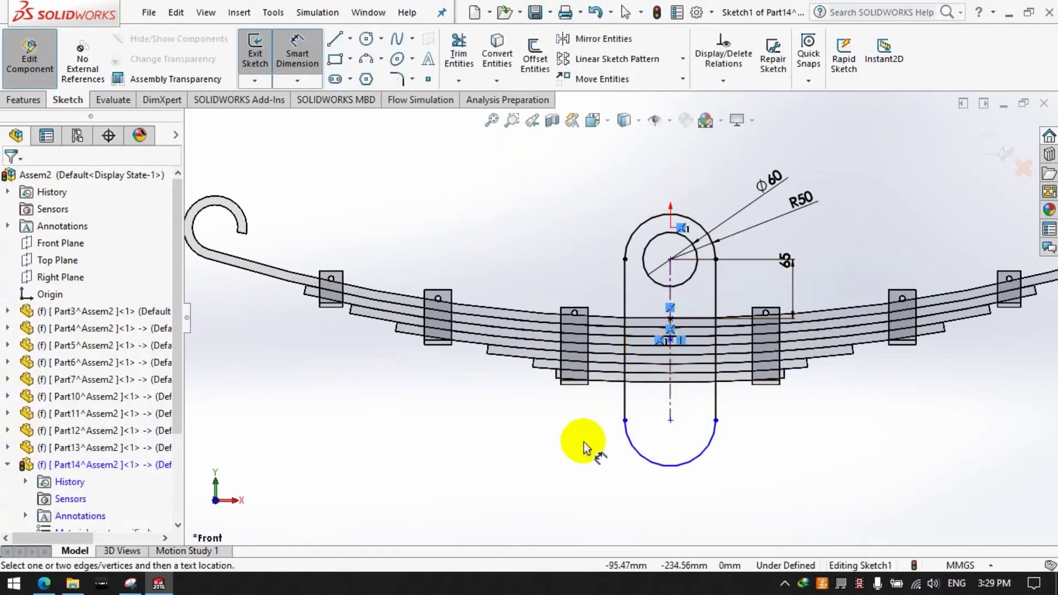
Step: Convert the spring's top edge into the sketch and trim the slot legs below it
{"action": "left_click", "coordinate": [497, 58]}
{"action": "left_click", "coordinate": [601, 316]}
{"action": "left_click", "coordinate": [12, 178]}
{"action": "left_click", "coordinate": [459, 55]}
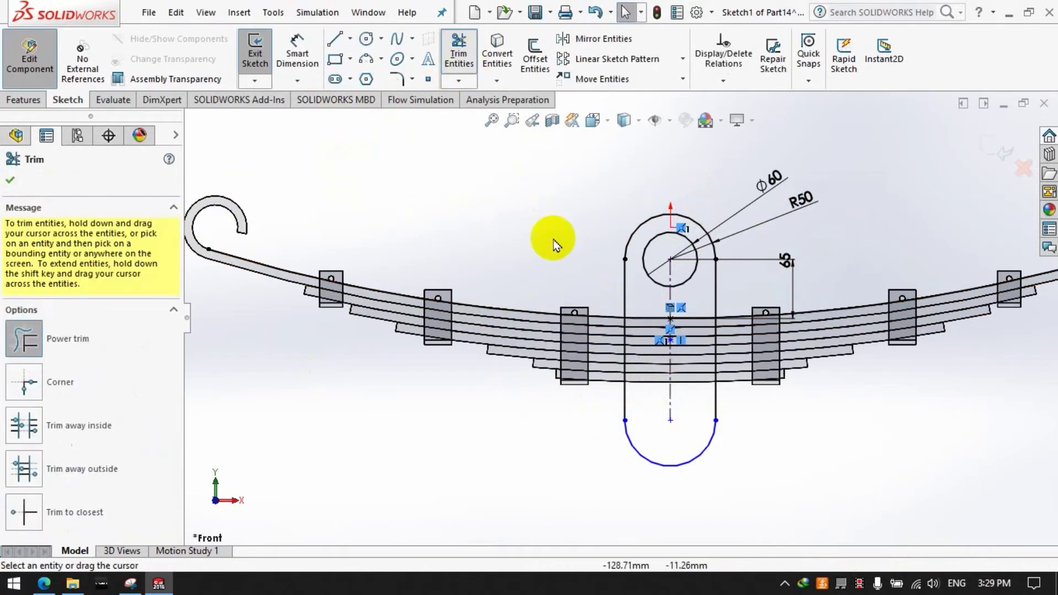
{"action": "left_click_drag", "start_coordinate": [534, 352], "coordinate": [743, 372]}
{"action": "left_click", "coordinate": [562, 293]}
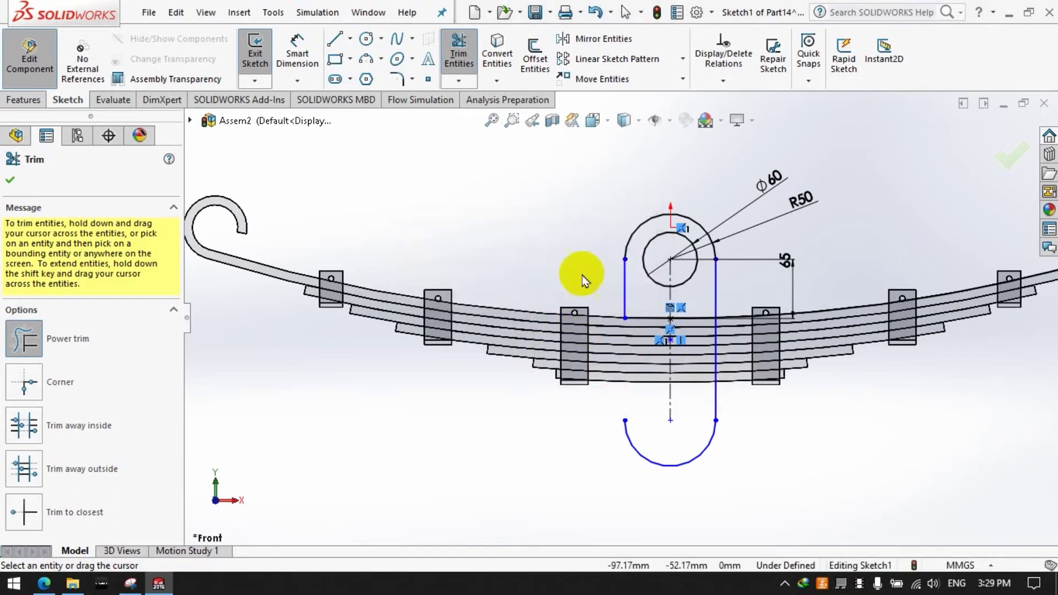
{"action": "left_click_drag", "start_coordinate": [619, 406], "coordinate": [719, 413]}
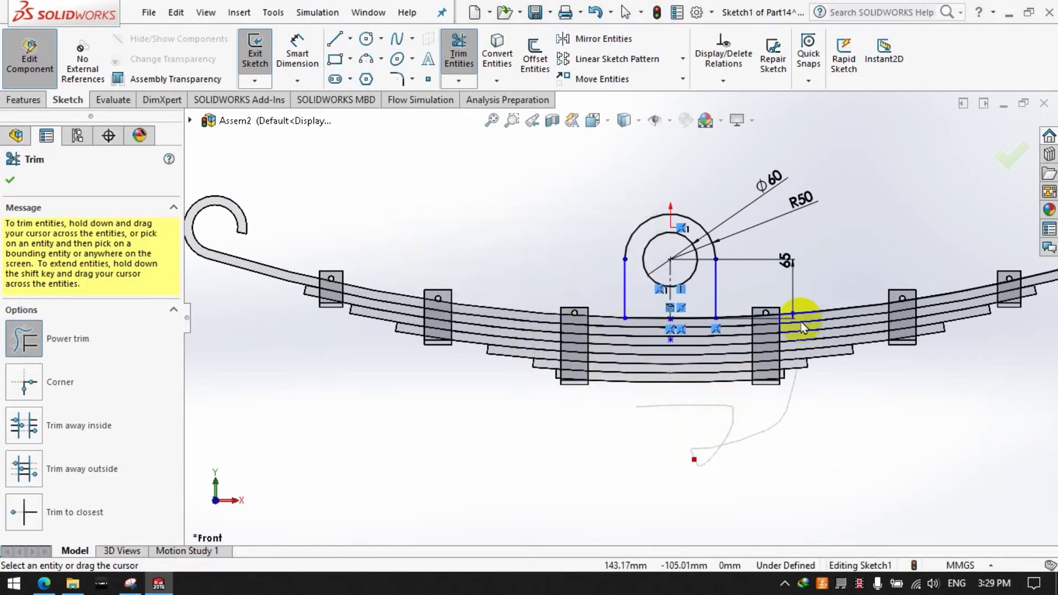
{"action": "middle_click_drag", "start_coordinate": [751, 269], "coordinate": [644, 357]}
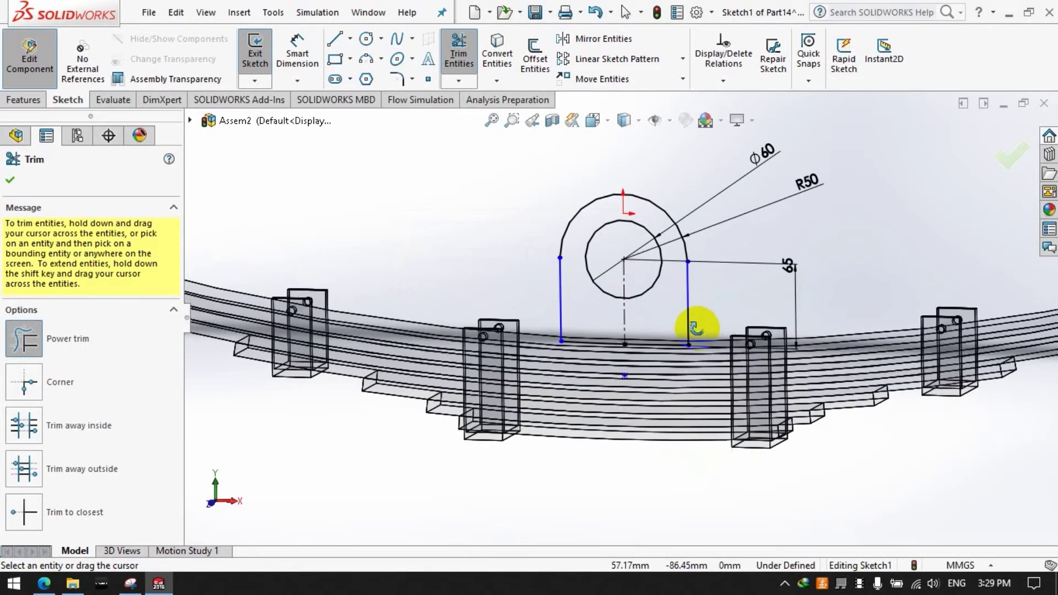
{"action": "left_click", "coordinate": [23, 100]}
Step: Extrude the outline 70 mm Mid Plane into the solid clamp block
{"action": "left_click", "coordinate": [261, 55]}
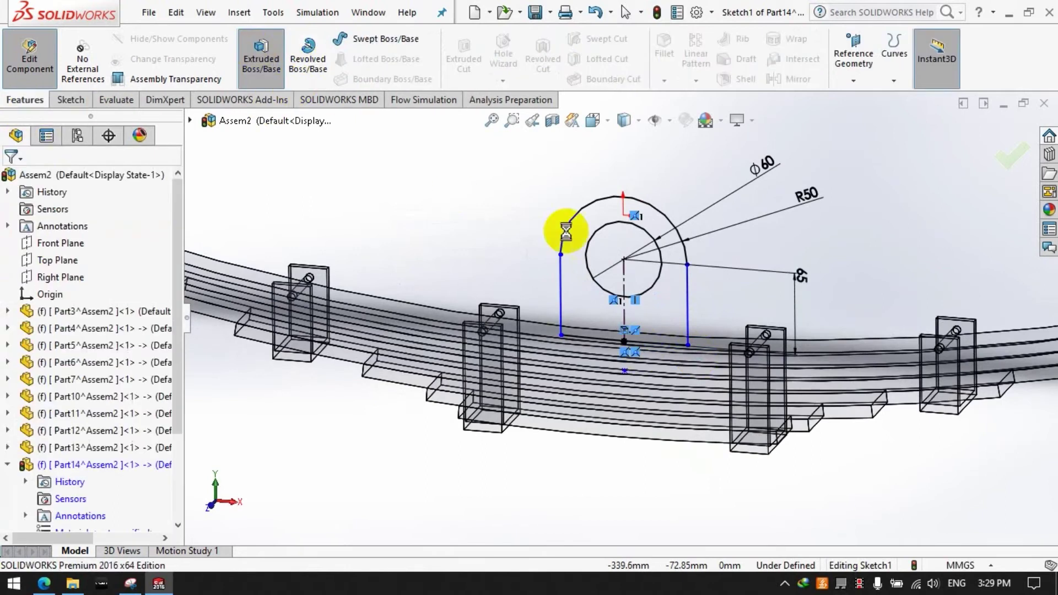
{"action": "left_click", "coordinate": [39, 273]}
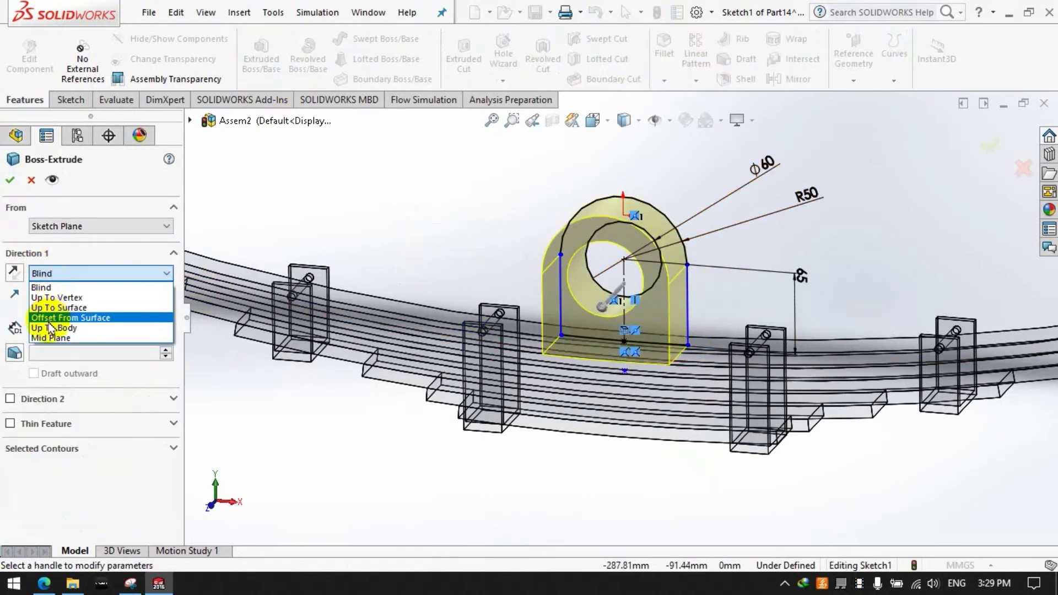
{"action": "left_click", "coordinate": [49, 337]}
{"action": "left_click", "coordinate": [165, 326]}
{"action": "mouse_move", "coordinate": [898, 279]}
{"action": "middle_mouse_down"}
{"action": "mouse_move", "coordinate": [821, 330]}
{"action": "mouse_move", "coordinate": [831, 325]}
{"action": "mouse_move", "coordinate": [727, 325]}
{"action": "middle_mouse_up"}
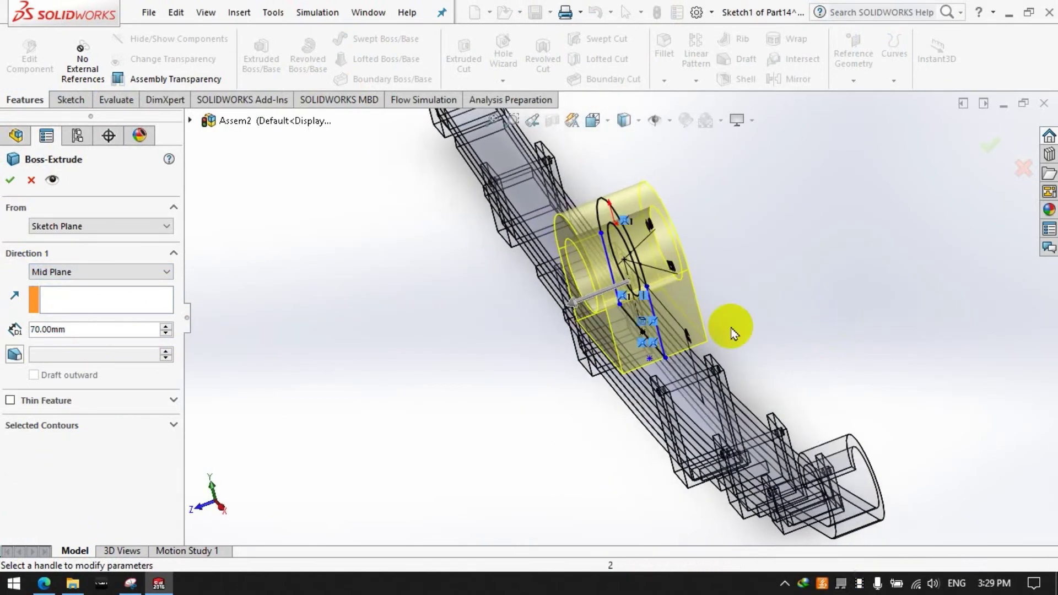
{"action": "left_click", "coordinate": [10, 180]}
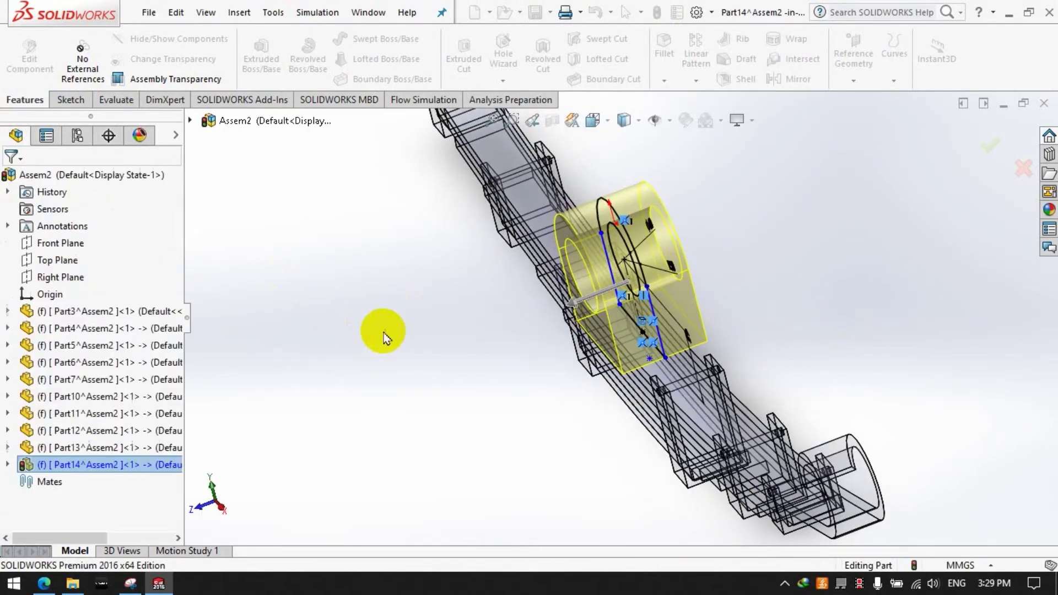
{"action": "mouse_move", "coordinate": [453, 327]}
{"action": "middle_mouse_down"}
{"action": "mouse_move", "coordinate": [465, 314]}
{"action": "mouse_move", "coordinate": [367, 210]}
{"action": "middle_mouse_up"}
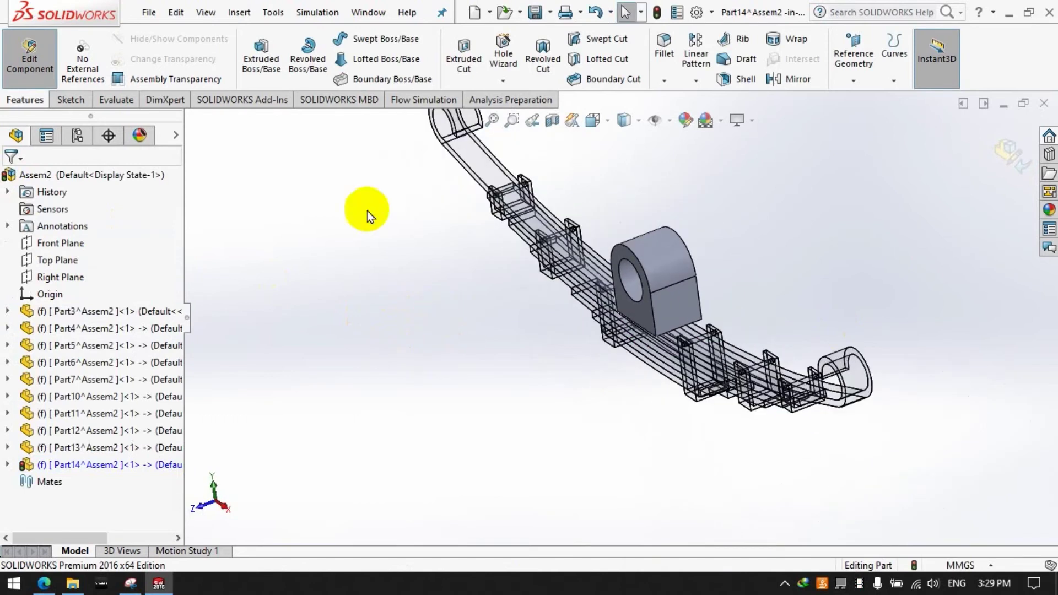
Step: Start a sketch on the block's face, view it Normal To, then exit the empty sketch
{"action": "left_click", "coordinate": [88, 100]}
{"action": "left_click", "coordinate": [248, 44]}
{"action": "mouse_move", "coordinate": [531, 394]}
{"action": "middle_mouse_down"}
{"action": "mouse_move", "coordinate": [551, 380]}
{"action": "mouse_move", "coordinate": [619, 255]}
{"action": "middle_mouse_up"}
{"action": "scroll", "coordinate": [668, 259], "scroll_direction": "down", "scroll_amount": 3}
{"action": "scroll", "coordinate": [633, 284], "scroll_direction": "down", "scroll_amount": 3}
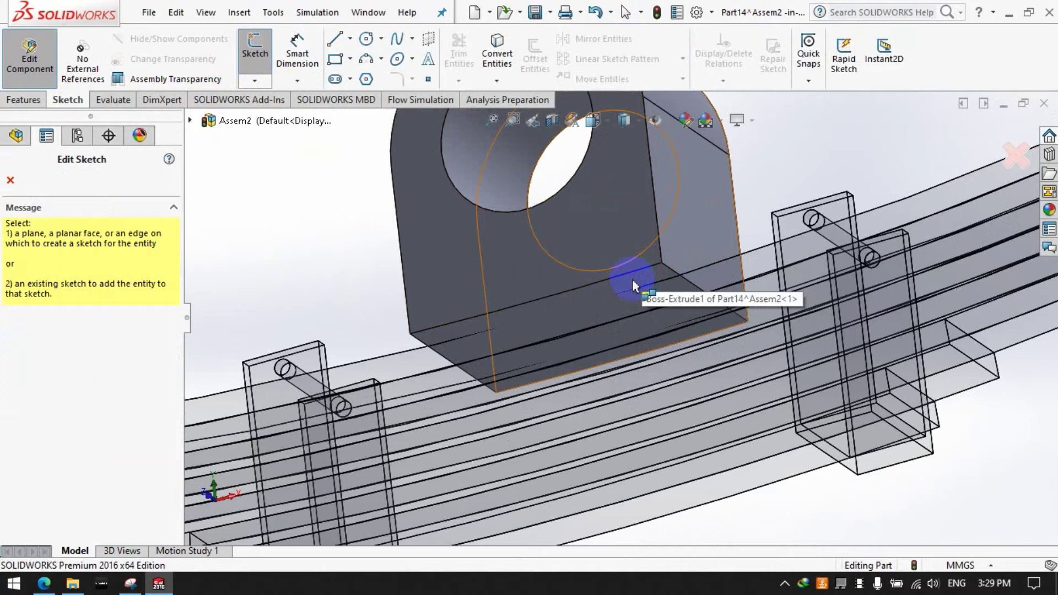
{"action": "left_click", "coordinate": [634, 285]}
{"action": "key", "text": "f"}
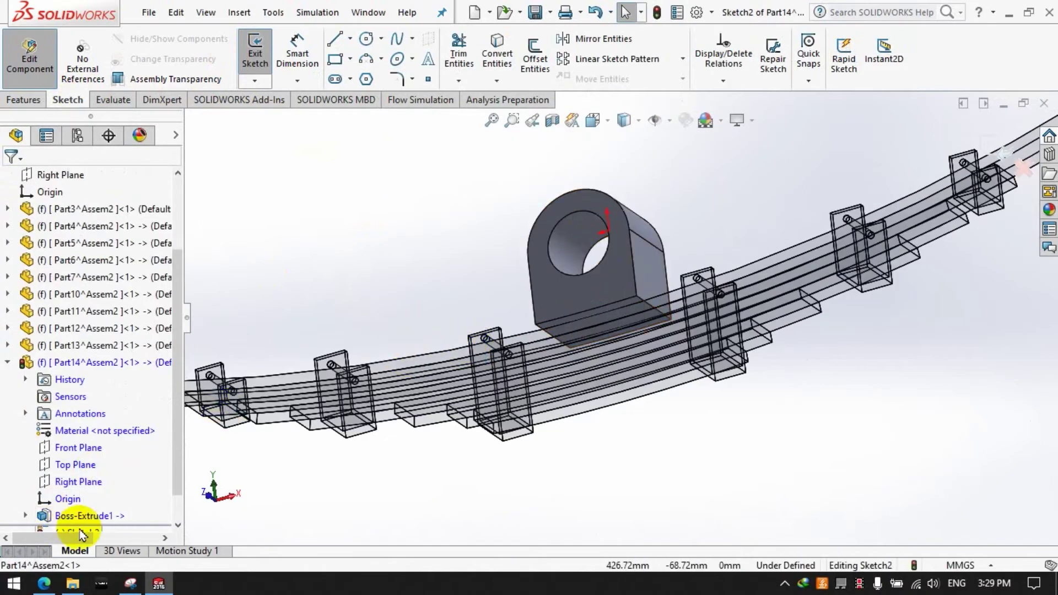
{"action": "right_click", "coordinate": [78, 516]}
{"action": "left_click", "coordinate": [113, 317]}
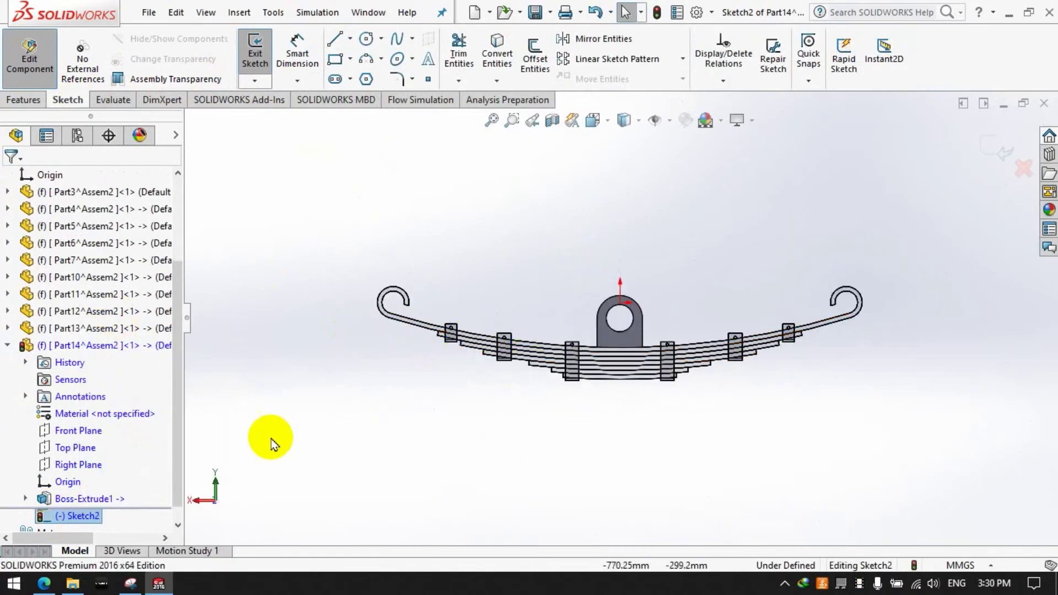
{"action": "left_click", "coordinate": [265, 65]}
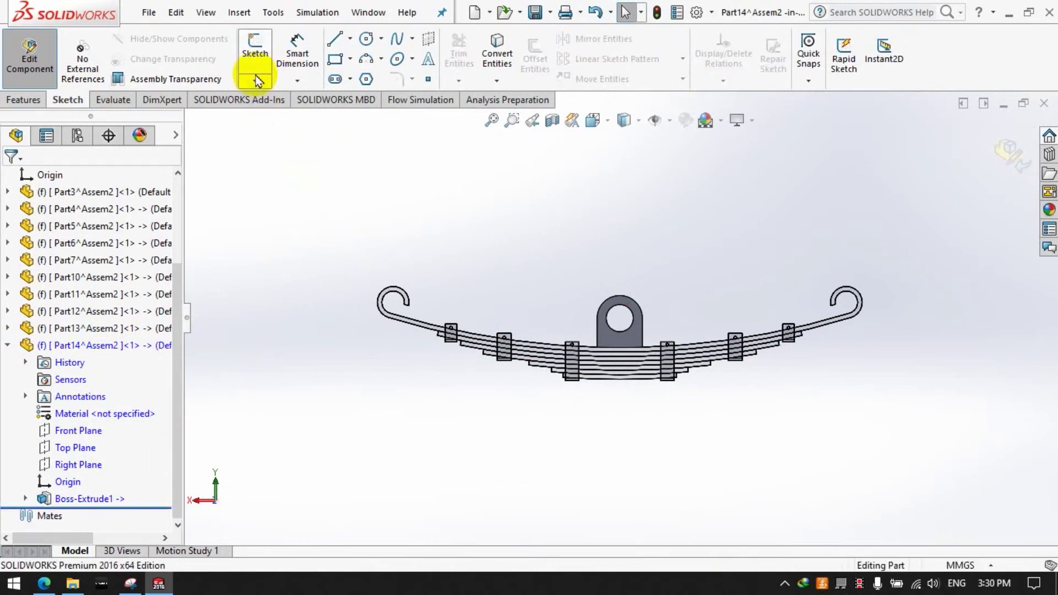
Step: Start a sketch on Part14's Top Plane and view it Normal To from below
{"action": "left_click", "coordinate": [255, 69]}
{"action": "left_click", "coordinate": [190, 121]}
{"action": "scroll", "coordinate": [237, 276], "scroll_direction": "down", "scroll_amount": 1}
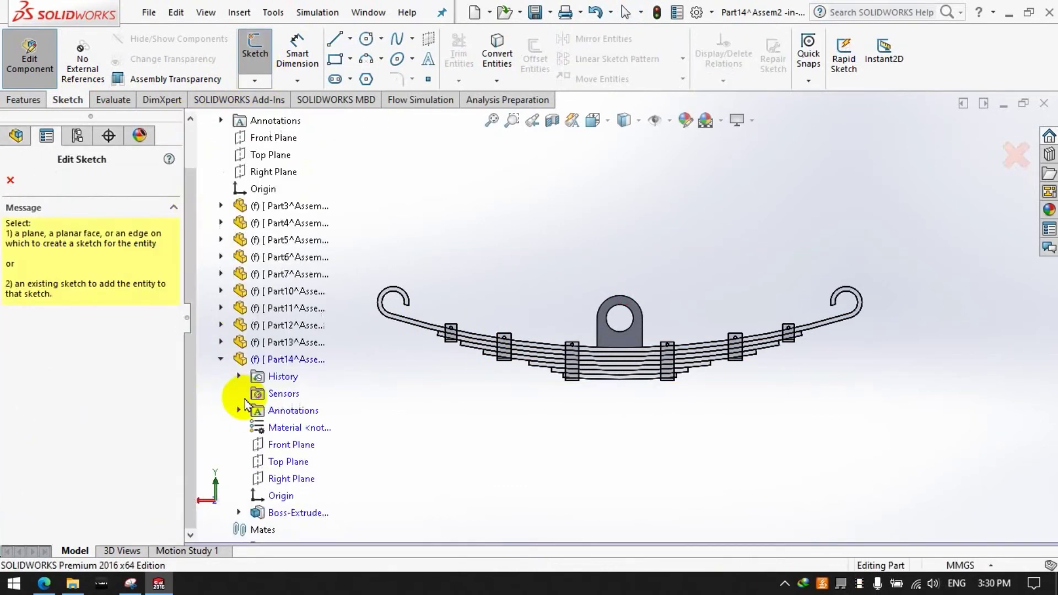
{"action": "left_click", "coordinate": [285, 463]}
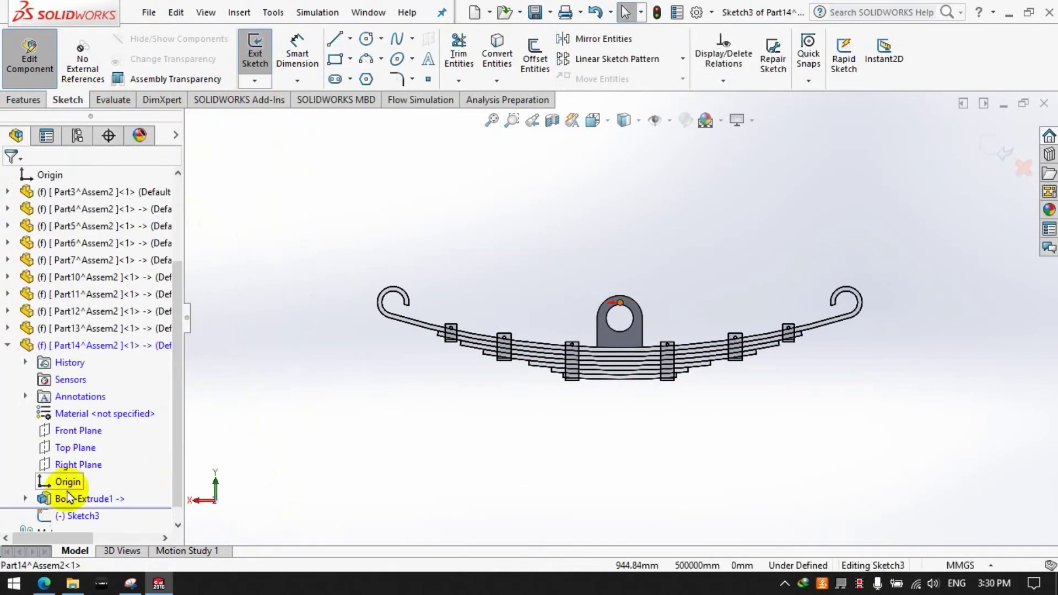
{"action": "right_click", "coordinate": [77, 515]}
{"action": "left_click", "coordinate": [110, 316]}
{"action": "scroll", "coordinate": [673, 310], "scroll_direction": "down", "scroll_amount": 2}
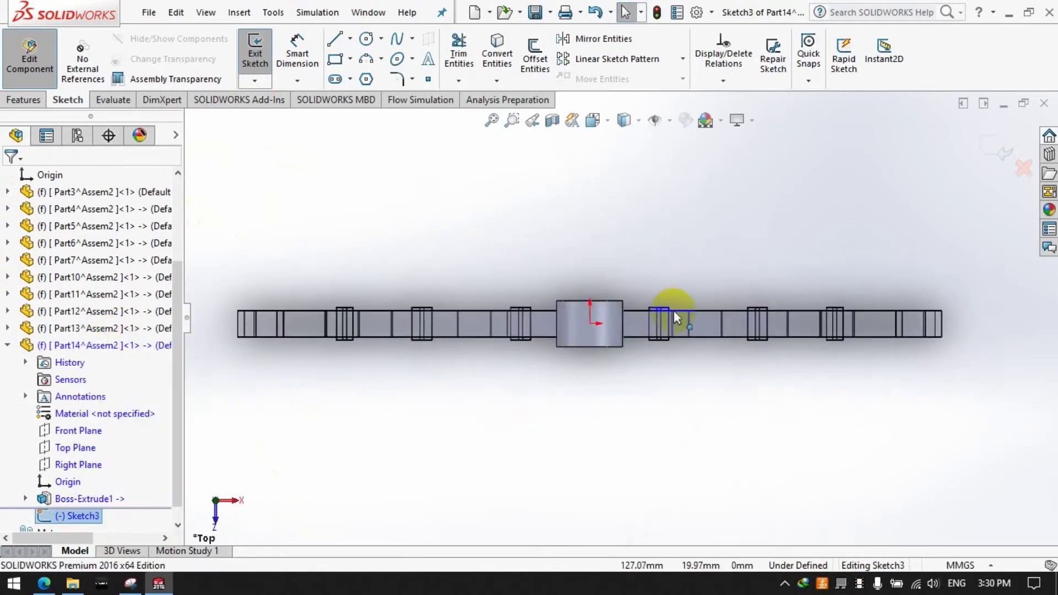
{"action": "scroll", "coordinate": [669, 309], "scroll_direction": "down", "scroll_amount": 3}
{"action": "scroll", "coordinate": [500, 303], "scroll_direction": "down", "scroll_amount": 3}
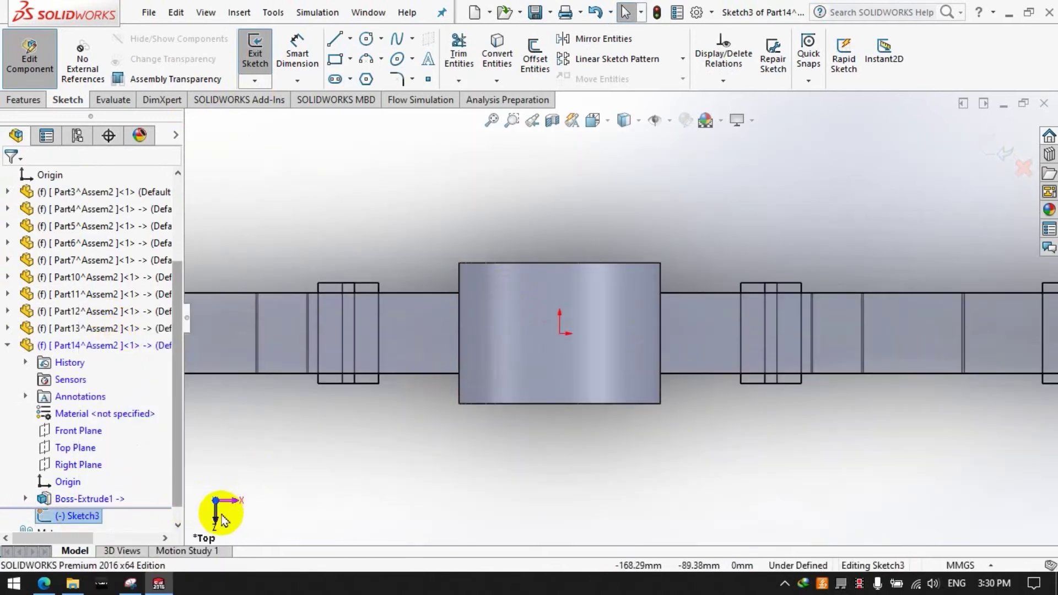
{"action": "right_click", "coordinate": [77, 515]}
{"action": "left_click", "coordinate": [110, 316]}
{"action": "scroll", "coordinate": [673, 312], "scroll_direction": "down", "scroll_amount": 2}
{"action": "scroll", "coordinate": [672, 313], "scroll_direction": "down", "scroll_amount": 3}
{"action": "scroll", "coordinate": [672, 313], "scroll_direction": "down", "scroll_amount": 2}
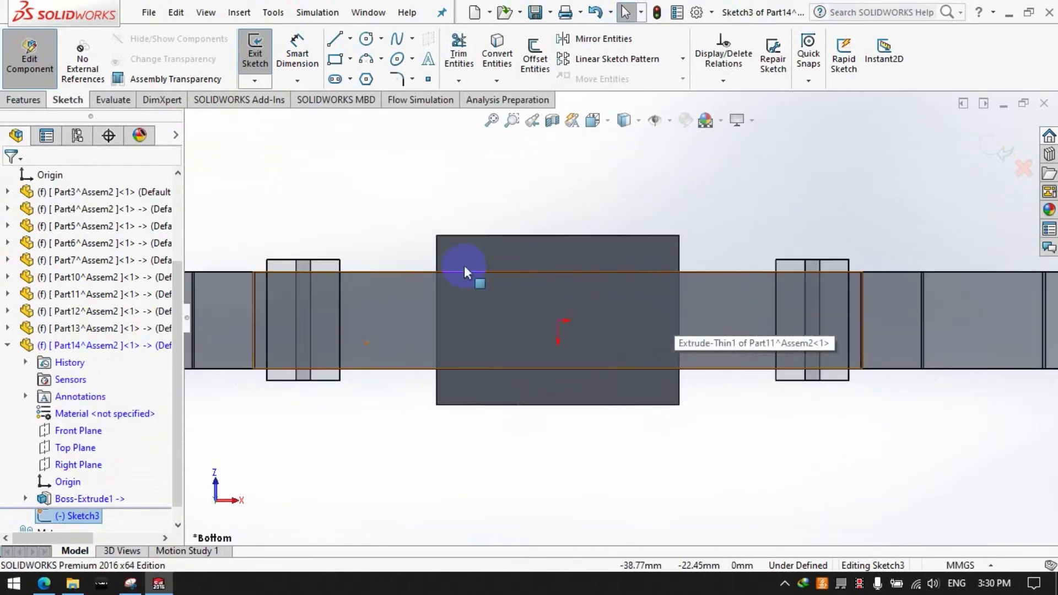
{"action": "left_click", "coordinate": [360, 78]}
Step: Draw a small circle near the block's top-left corner and dimension it Ø8
{"action": "left_click", "coordinate": [367, 40]}
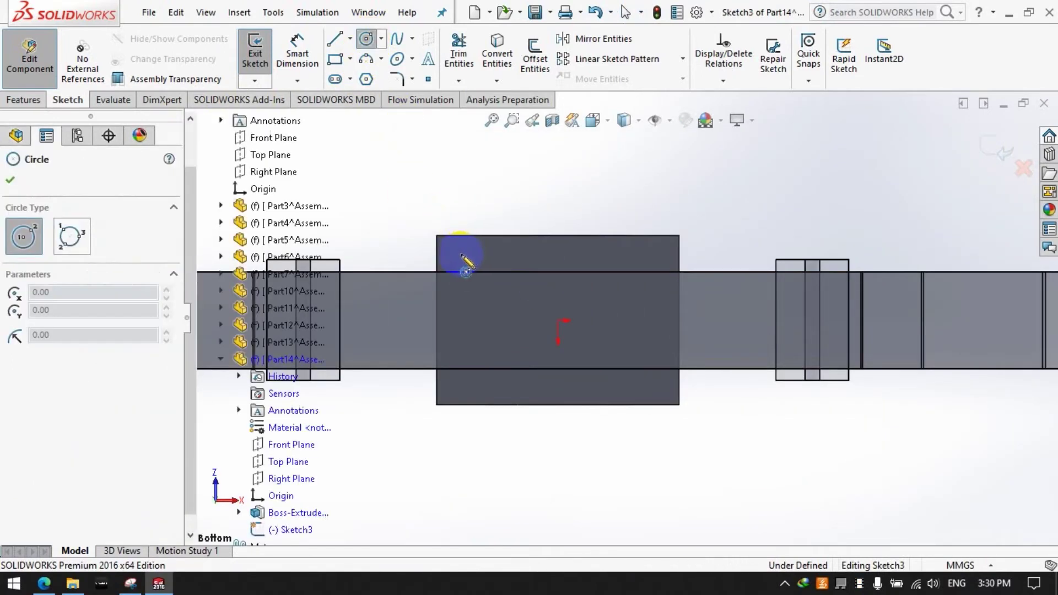
{"action": "left_click_drag", "start_coordinate": [461, 253], "coordinate": [468, 255]}
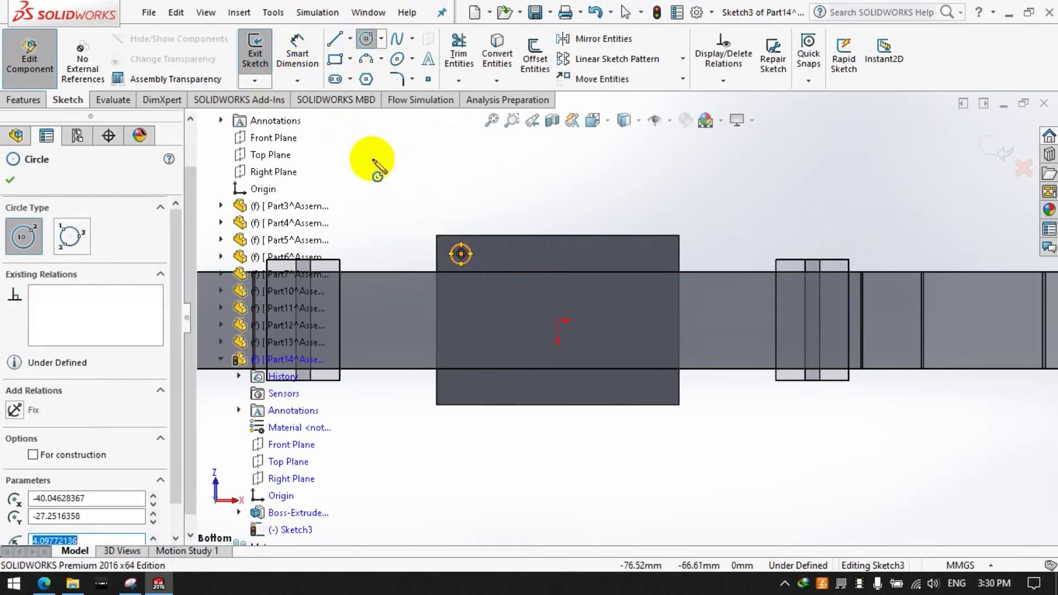
{"action": "left_click", "coordinate": [297, 58]}
{"action": "left_click", "coordinate": [468, 253]}
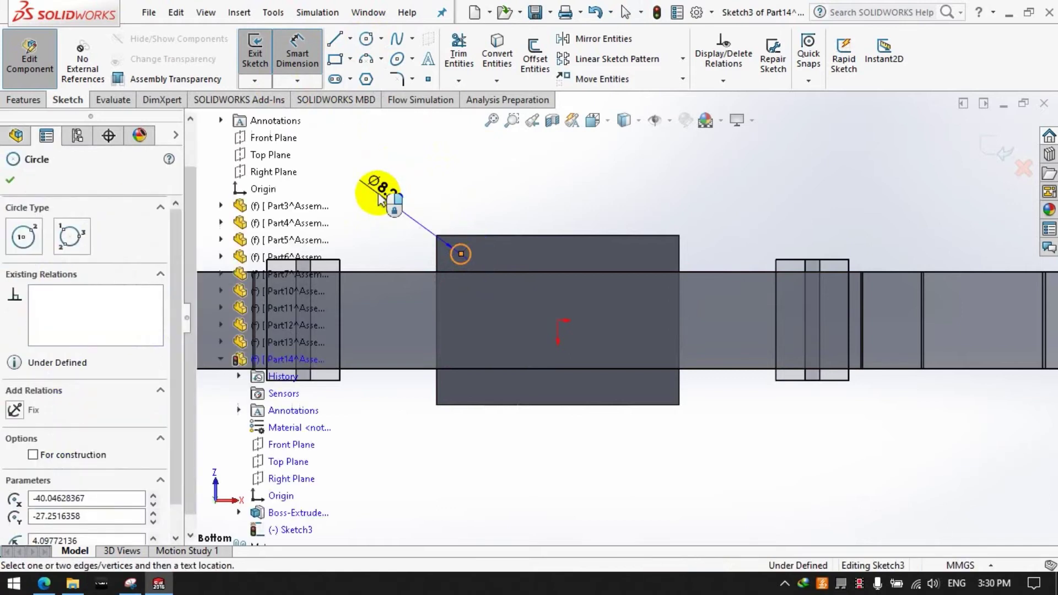
{"action": "left_click", "coordinate": [378, 259]}
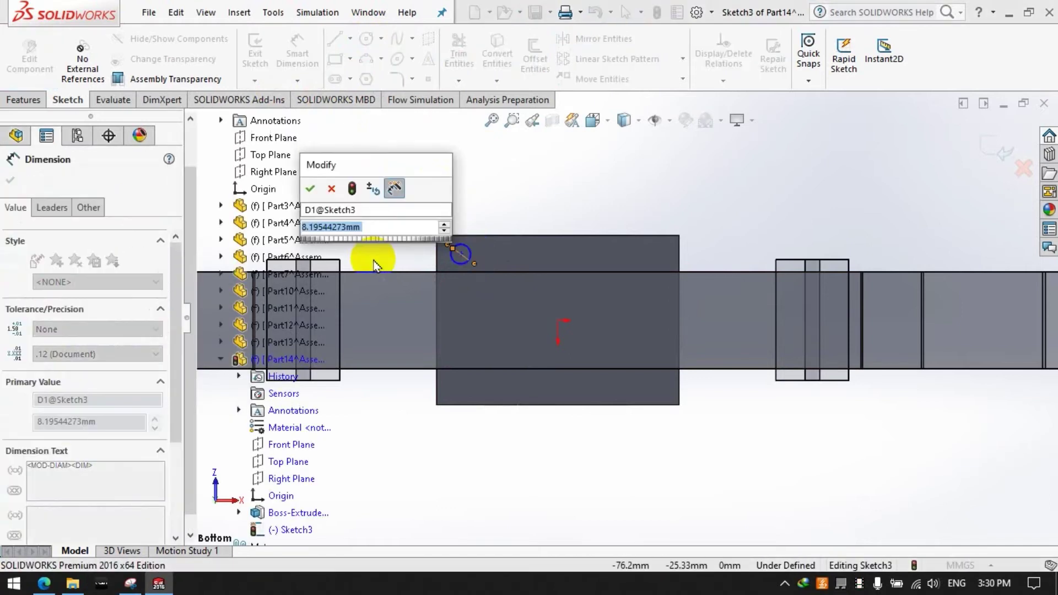
{"action": "type", "text": "8"}
{"action": "key", "text": "Return"}
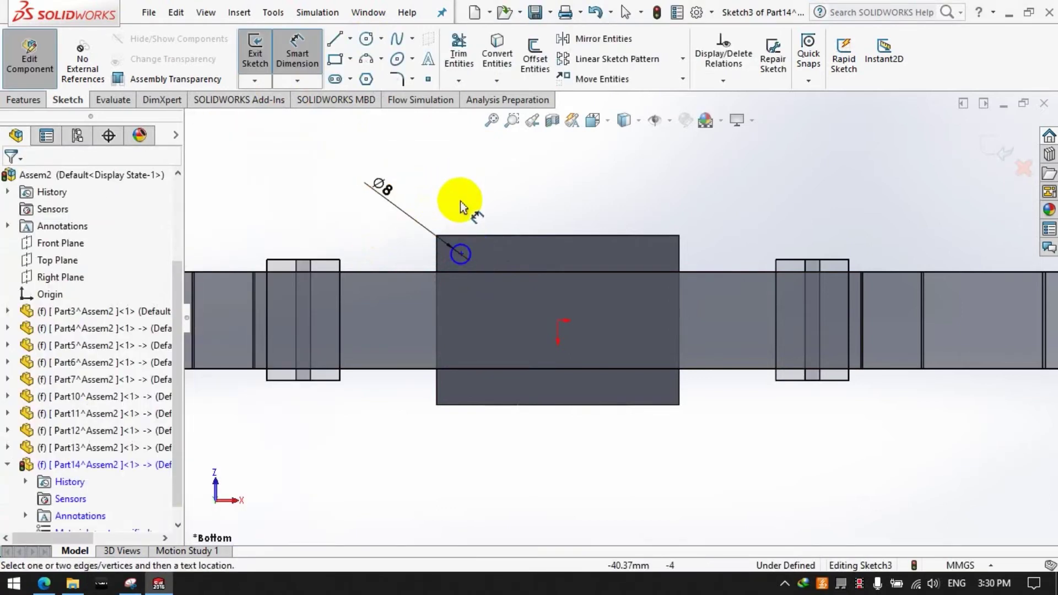
Step: Dimension the circle centre 10 from the top edge and 7.5 from the left edge
{"action": "left_click", "coordinate": [463, 254]}
{"action": "left_click", "coordinate": [475, 167]}
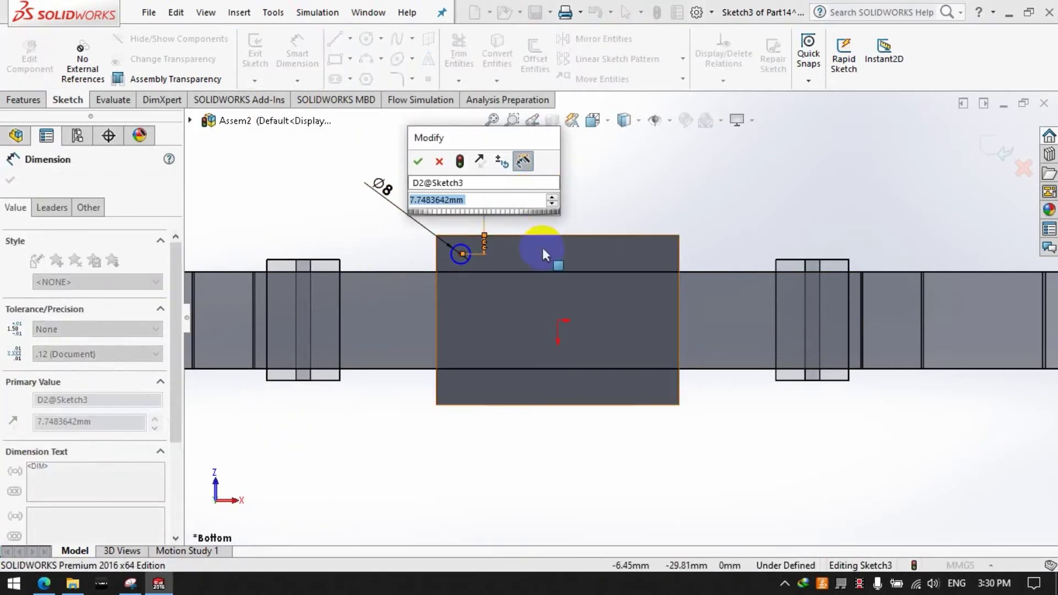
{"action": "type", "text": "5"}
{"action": "key", "text": "Return"}
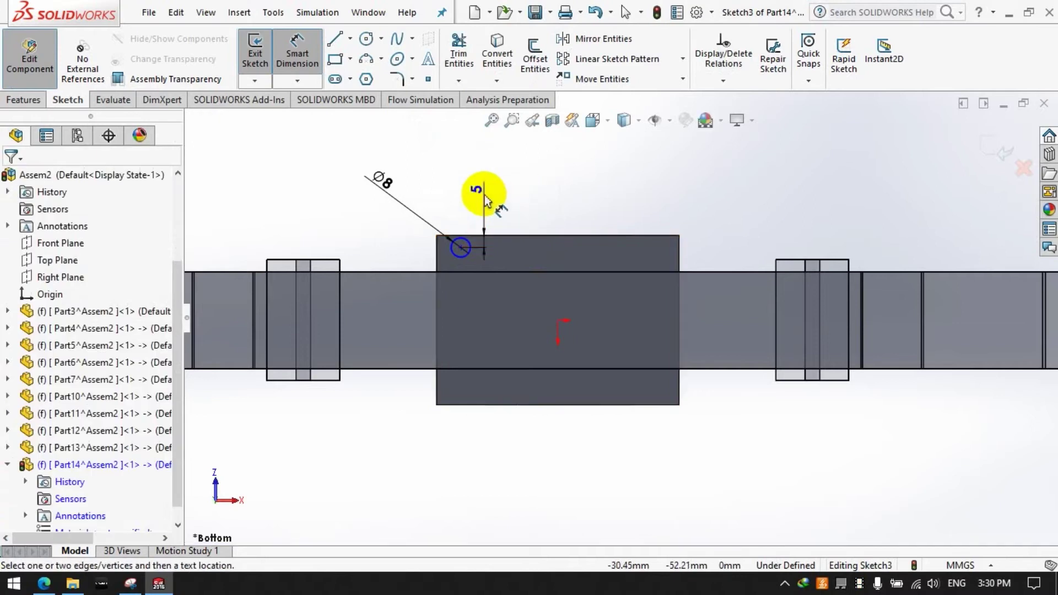
{"action": "double_click", "coordinate": [478, 189]}
{"action": "type", "text": "6"}
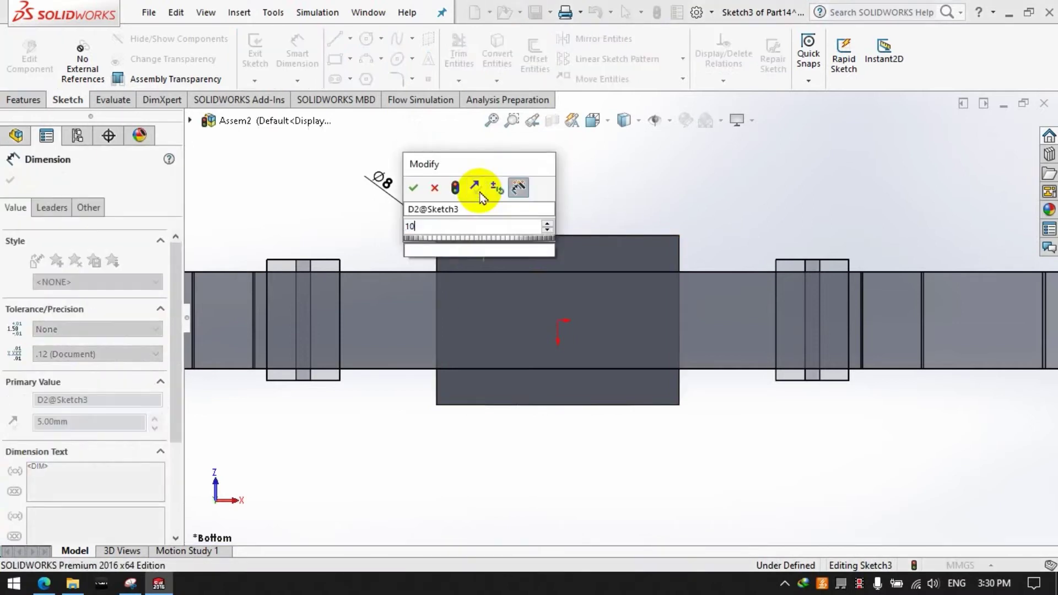
{"action": "key", "text": "Return"}
{"action": "left_click", "coordinate": [548, 212]}
{"action": "left_click", "coordinate": [460, 257]}
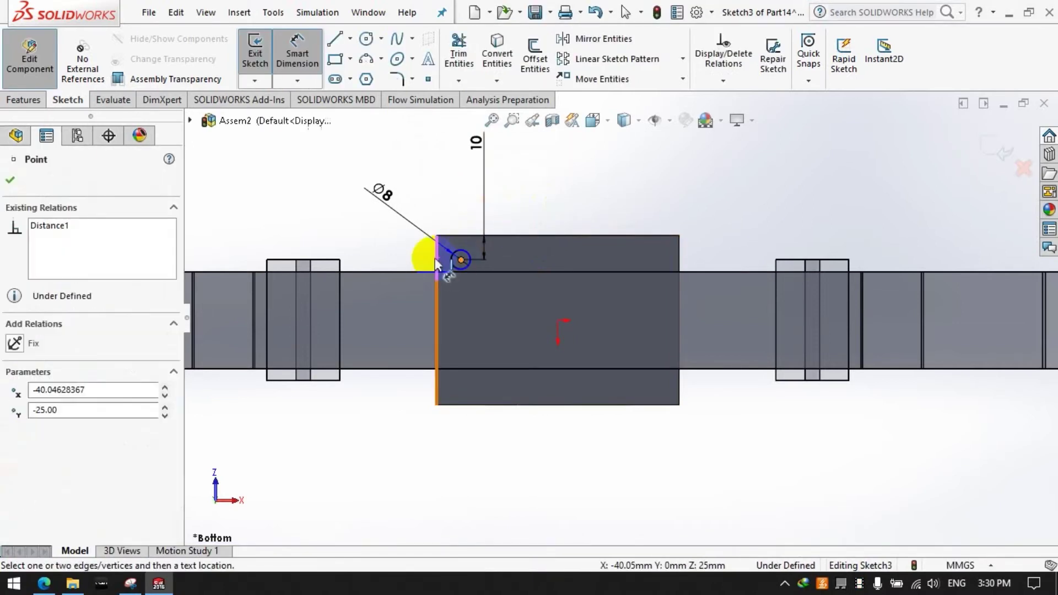
{"action": "left_click", "coordinate": [447, 199]}
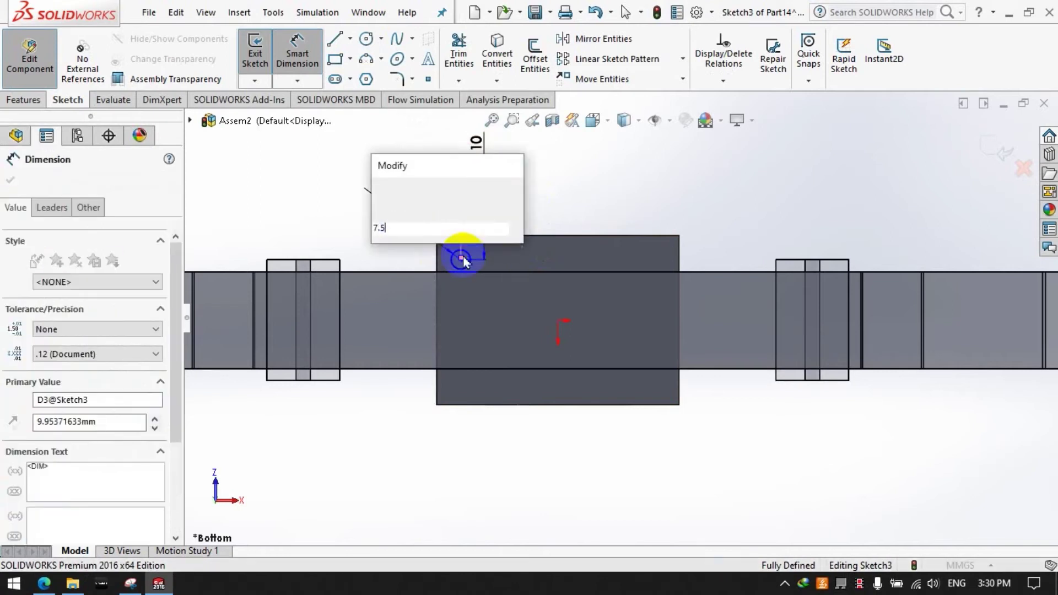
{"action": "key", "text": "Return"}
Step: Revise the dimensions to 7.50 from the top edge, Ø10 diameter and 10 from the left edge
{"action": "double_click", "coordinate": [474, 146]}
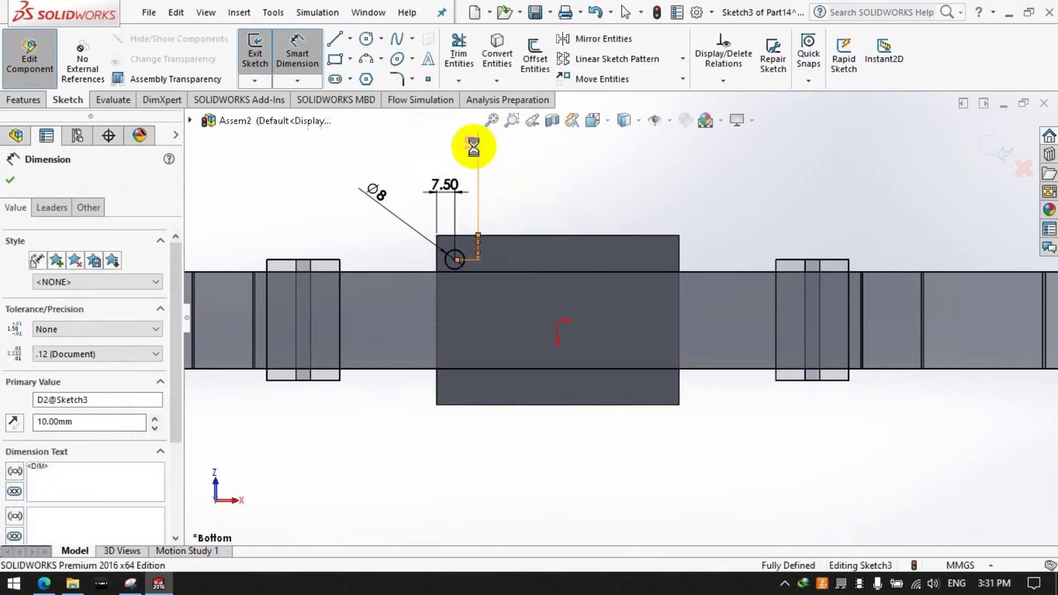
{"action": "type", "text": "7.5"}
{"action": "key", "text": "Return"}
{"action": "left_click", "coordinate": [374, 189]}
{"action": "double_click", "coordinate": [373, 189]}
{"action": "type", "text": "1"}
{"action": "left_click", "coordinate": [374, 191]}
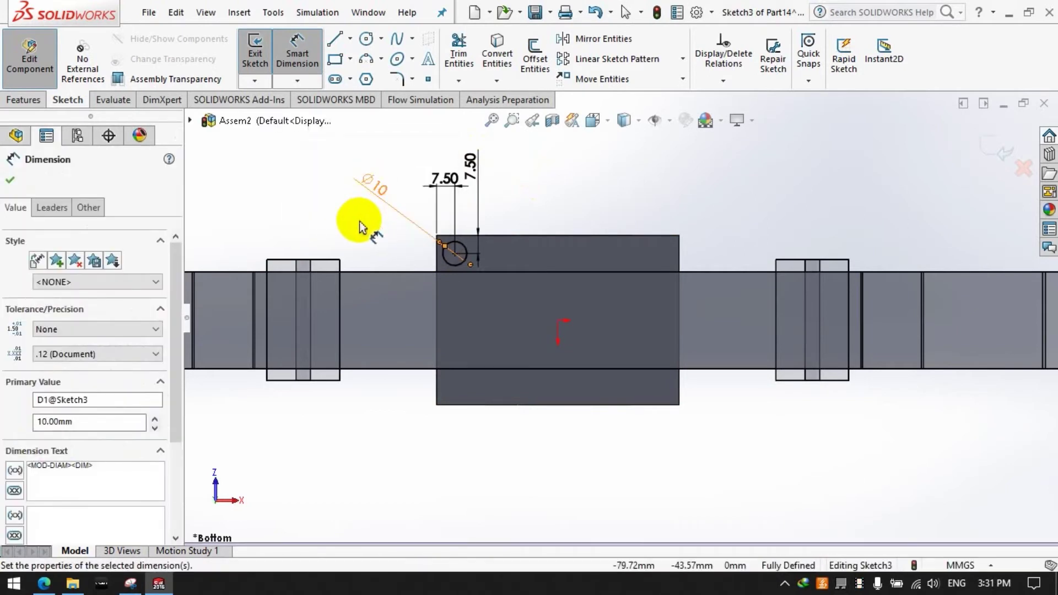
{"action": "left_click", "coordinate": [438, 178]}
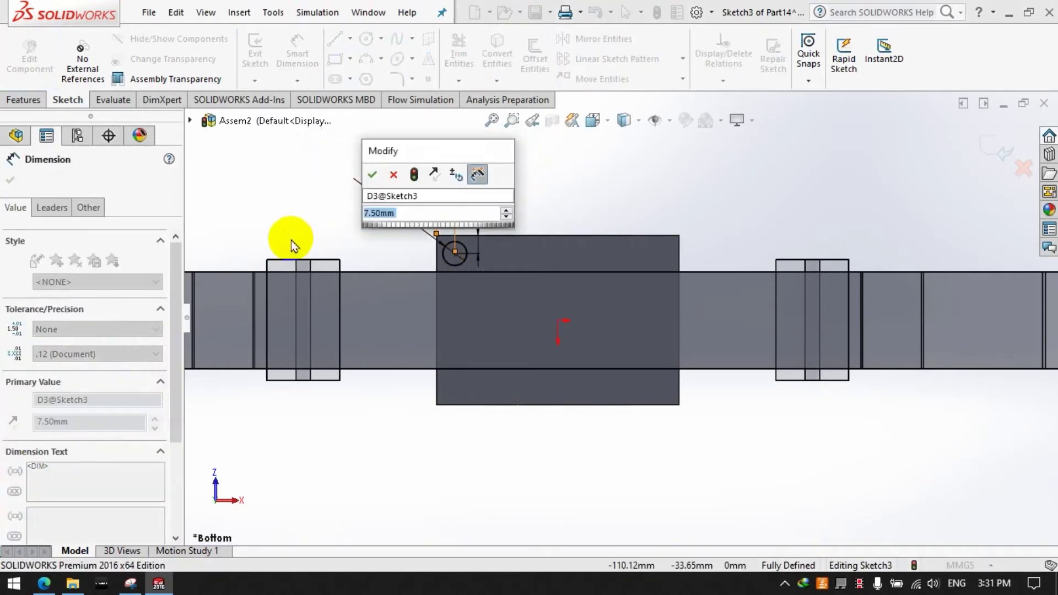
{"action": "key", "text": "Return"}
{"action": "key", "text": "Escape"}
Step: Draw a vertical centerline from the sketch origin down below the block
{"action": "left_click", "coordinate": [351, 39]}
{"action": "left_click", "coordinate": [372, 77]}
{"action": "left_click", "coordinate": [558, 320]}
{"action": "left_click", "coordinate": [558, 446]}
{"action": "left_click", "coordinate": [351, 40]}
{"action": "left_click", "coordinate": [373, 77]}
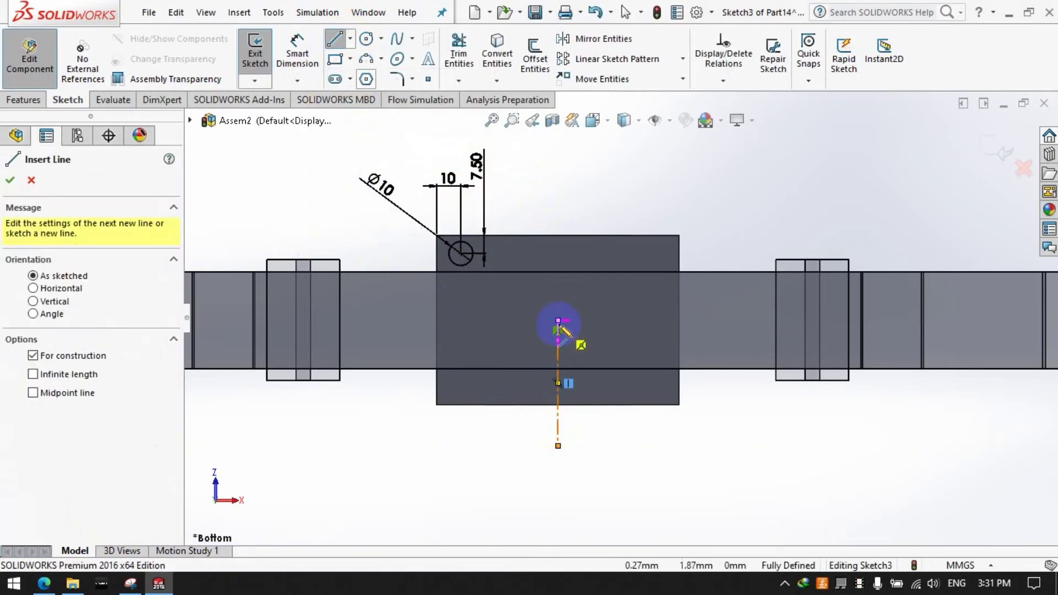
Step: Finish the horizontal centerline and mirror the hole circle about the vertical centerline
{"action": "left_click", "coordinate": [558, 320]}
{"action": "left_click", "coordinate": [719, 320]}
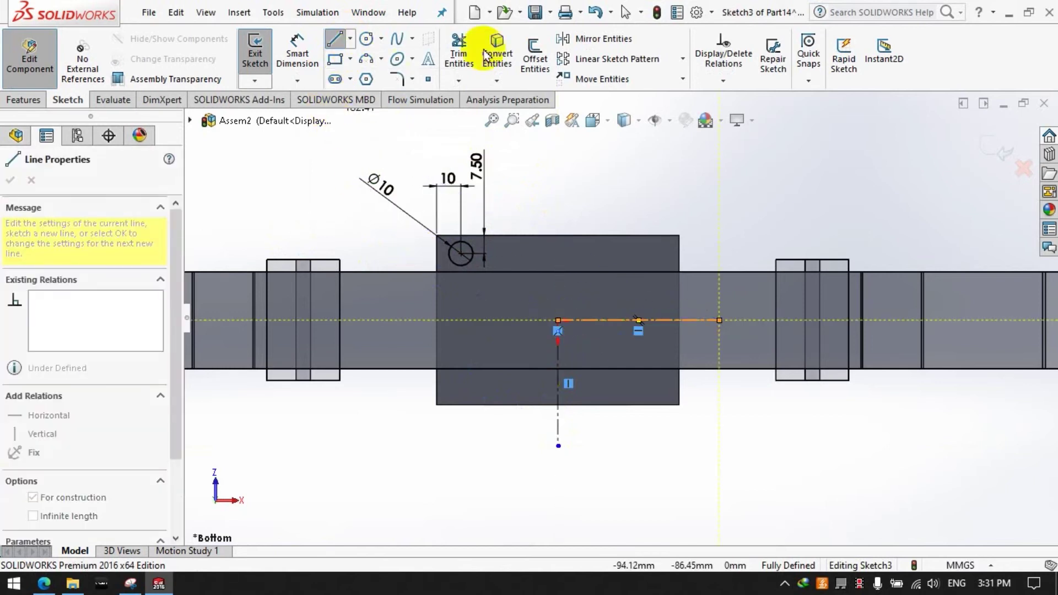
{"action": "key", "text": "Escape"}
{"action": "left_click", "coordinate": [468, 262]}
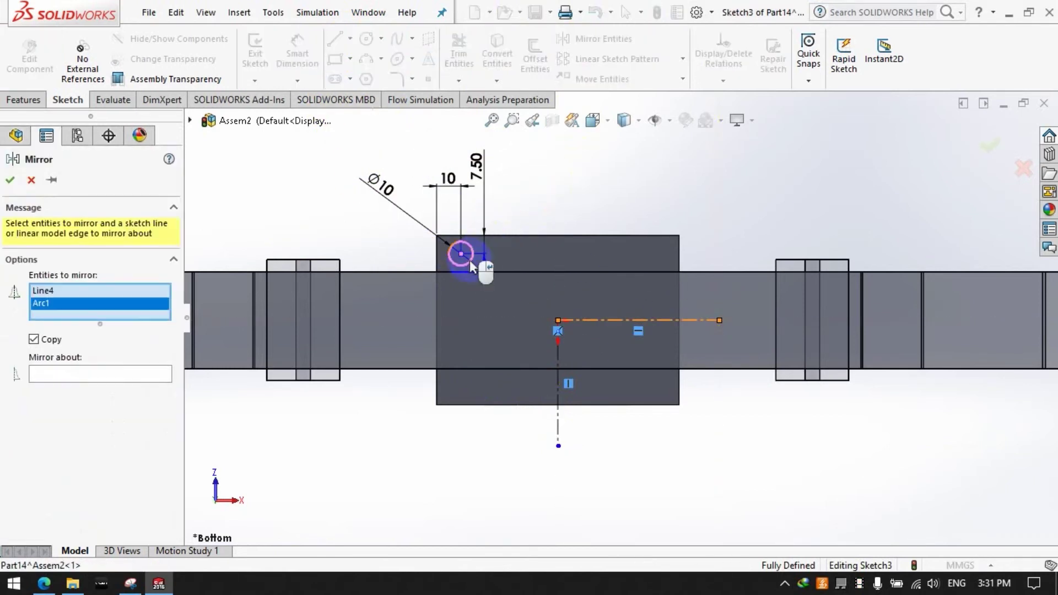
{"action": "left_click", "coordinate": [556, 424]}
{"action": "left_click", "coordinate": [10, 180]}
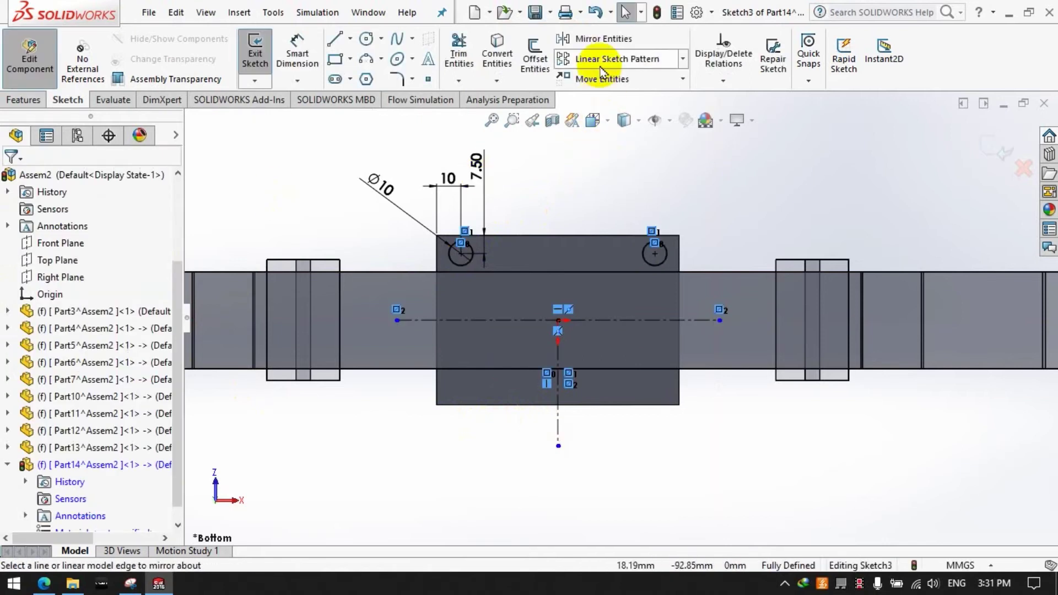
Step: Mirror both circles about the horizontal centerline, giving four Ø10 corner holes
{"action": "left_click", "coordinate": [603, 39]}
{"action": "left_click", "coordinate": [471, 266]}
{"action": "left_click", "coordinate": [650, 265]}
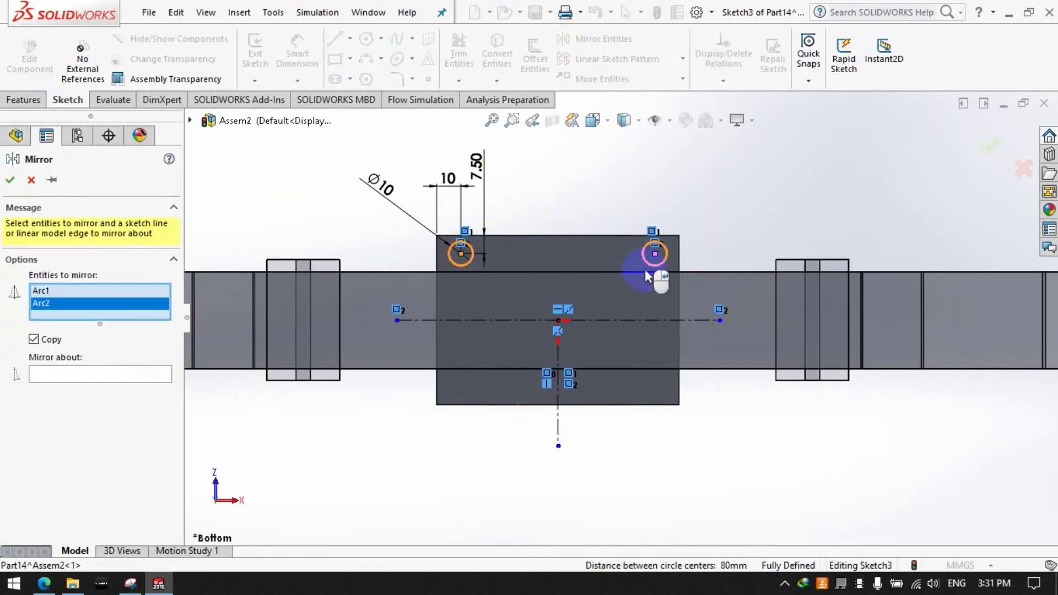
{"action": "left_click", "coordinate": [53, 370]}
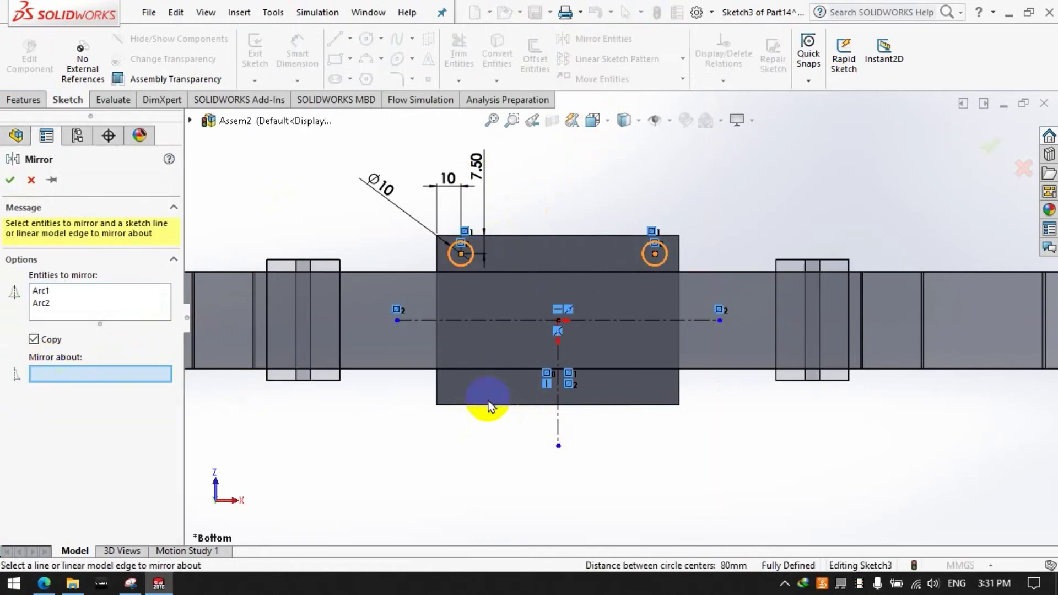
{"action": "left_click", "coordinate": [601, 324]}
{"action": "key", "text": "Return"}
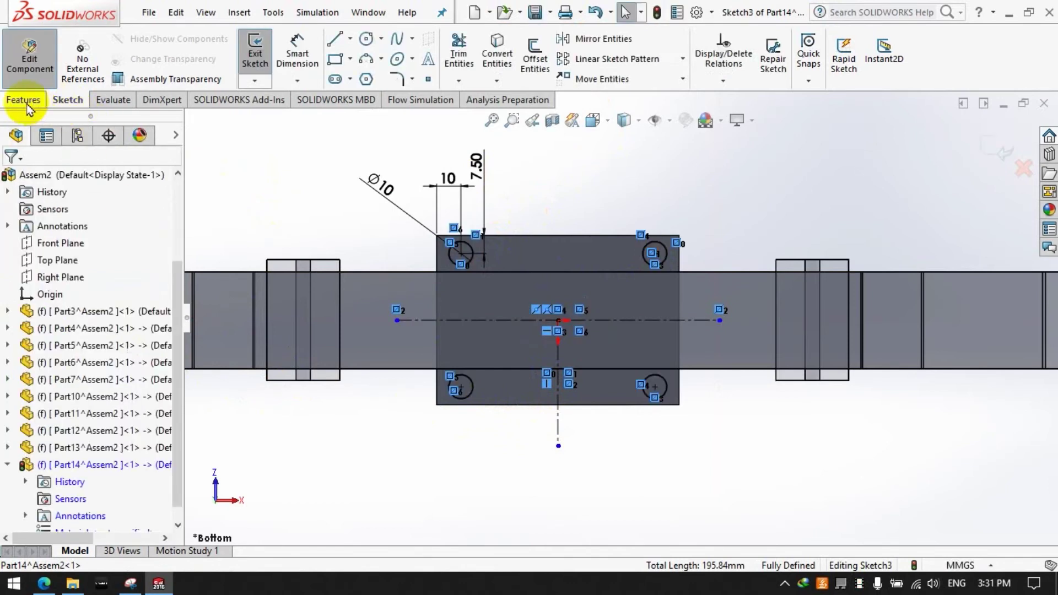
{"action": "left_click", "coordinate": [23, 100]}
{"action": "left_click", "coordinate": [463, 58]}
Step: Cut the four Ø10 circles through the clamp block as a 324 mm Mid Plane cut
{"action": "mouse_move", "coordinate": [592, 259]}
{"action": "middle_mouse_down"}
{"action": "mouse_move", "coordinate": [618, 473]}
{"action": "mouse_move", "coordinate": [550, 378]}
{"action": "mouse_move", "coordinate": [606, 259]}
{"action": "middle_mouse_up"}
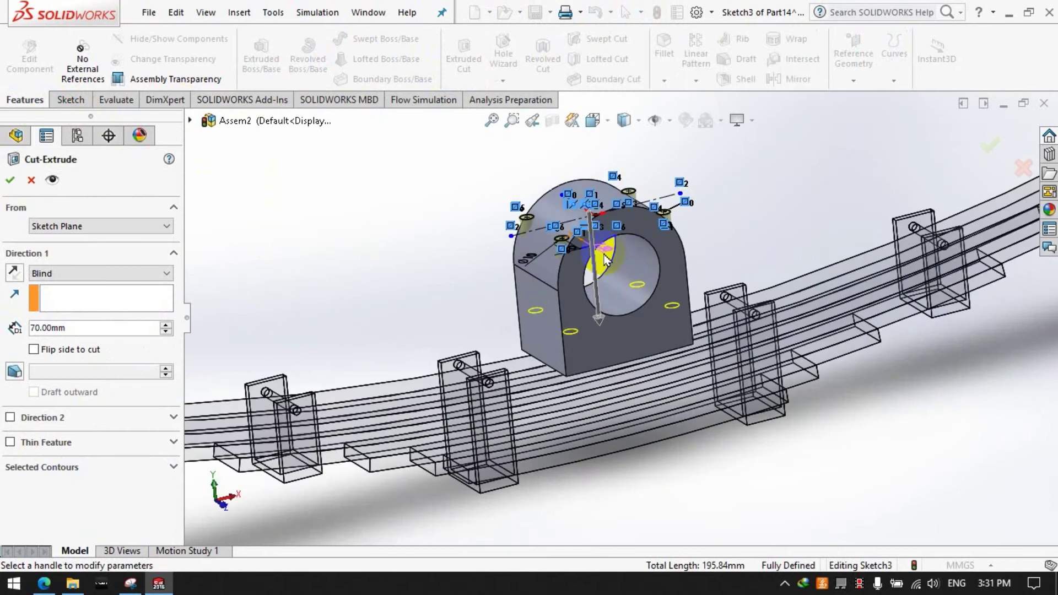
{"action": "left_click", "coordinate": [165, 275]}
{"action": "left_click", "coordinate": [55, 376]}
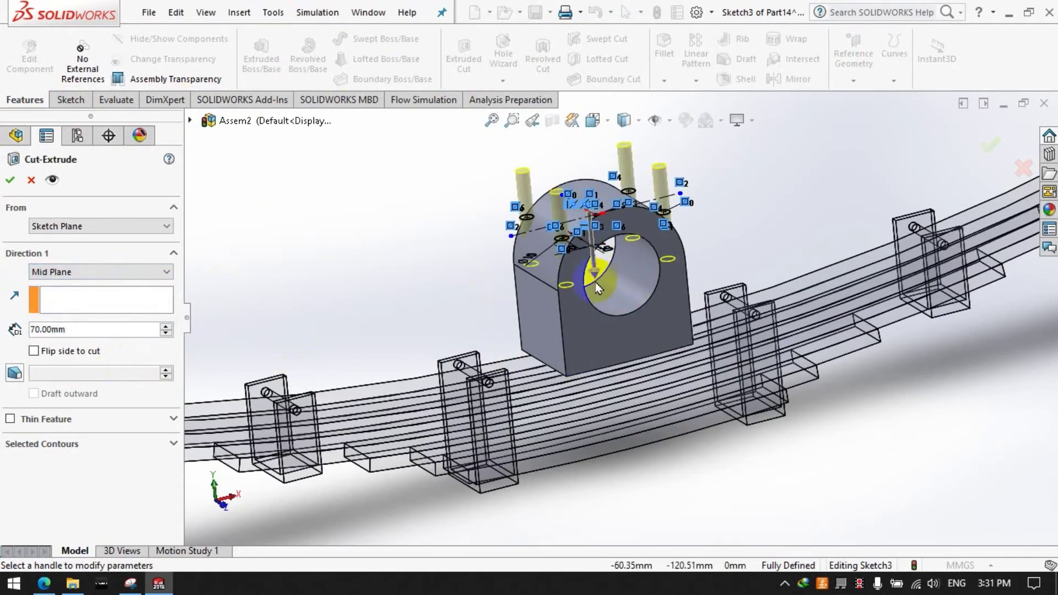
{"action": "left_click_drag", "start_coordinate": [595, 282], "coordinate": [219, 336]}
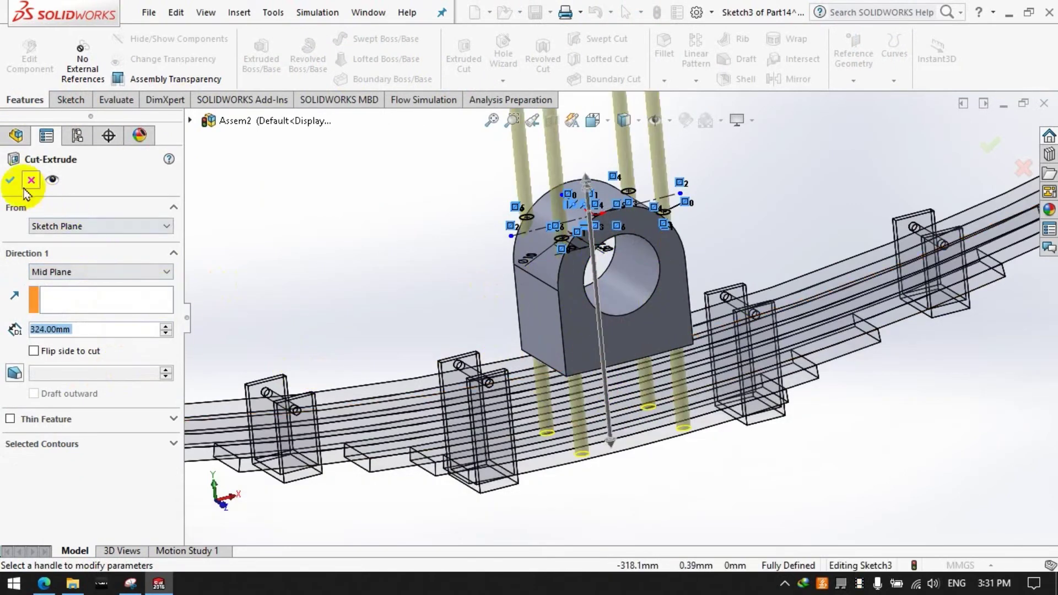
{"action": "left_click", "coordinate": [10, 180]}
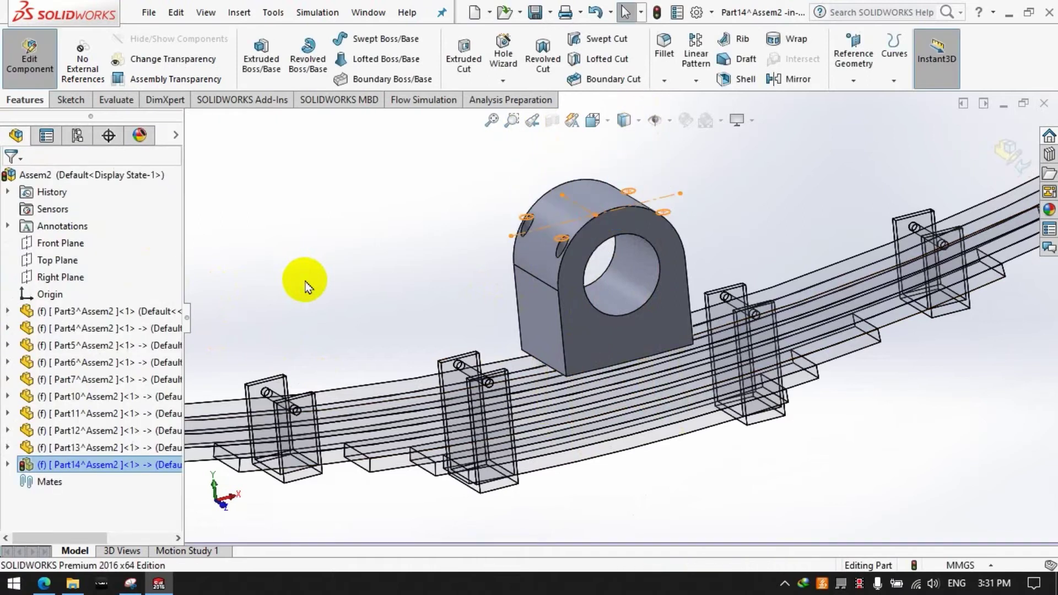
{"action": "middle_click_drag", "start_coordinate": [303, 278], "coordinate": [401, 271]}
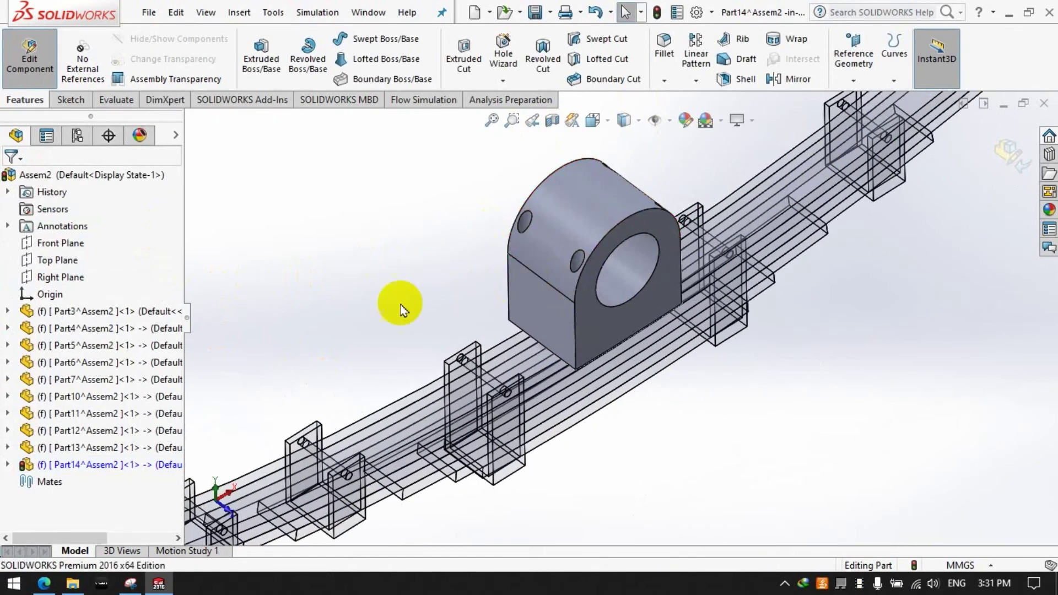
{"action": "key", "text": "f"}
{"action": "left_click", "coordinate": [7, 464]}
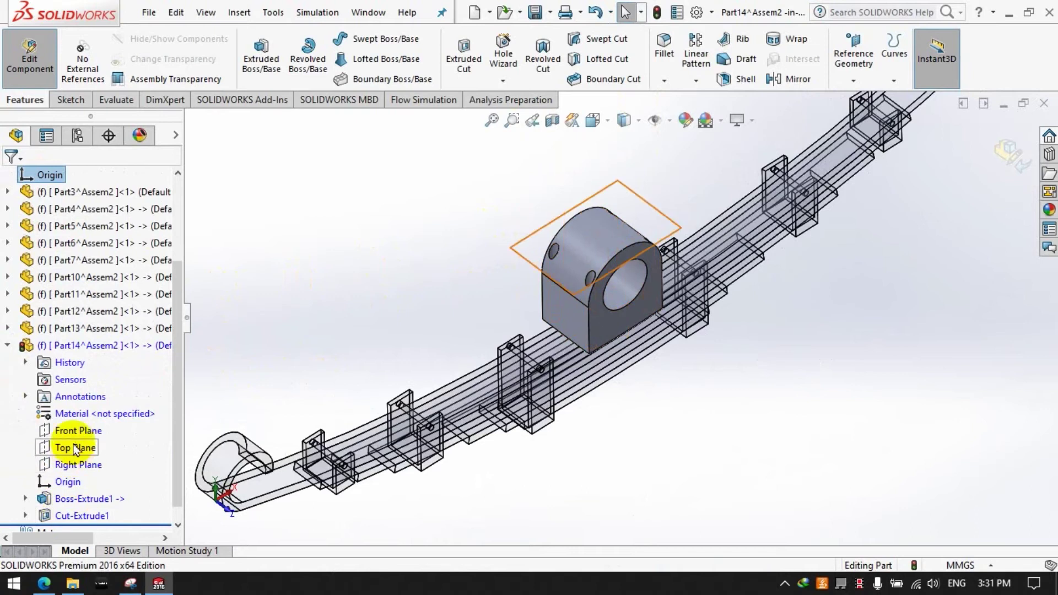
Step: Start an Extruded Cut sketch on Part14's Top Plane, viewed Normal To
{"action": "left_click", "coordinate": [78, 464]}
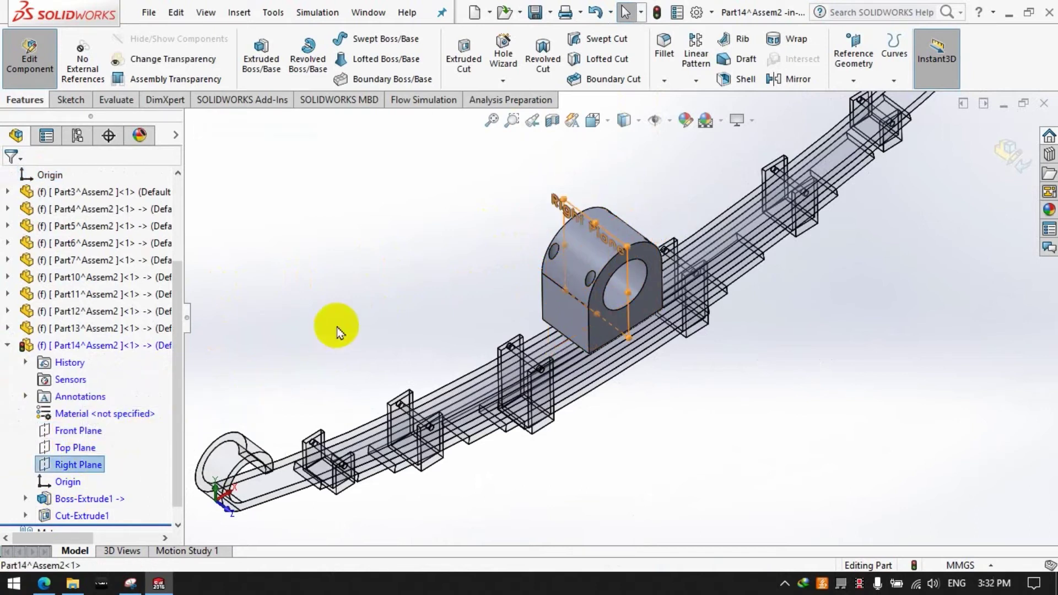
{"action": "left_click", "coordinate": [89, 447]}
{"action": "left_click", "coordinate": [458, 76]}
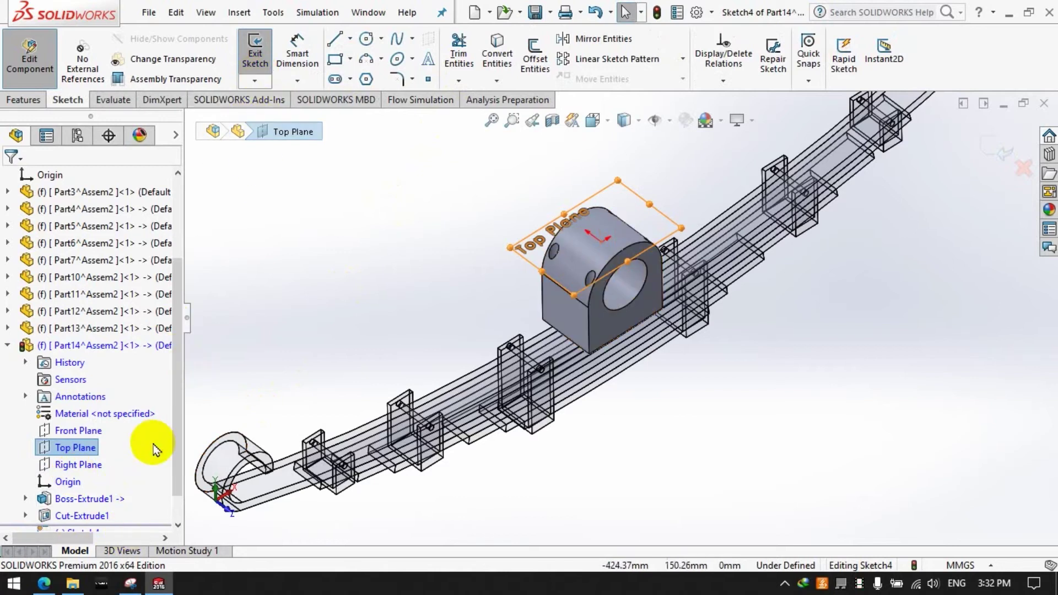
{"action": "scroll", "coordinate": [127, 468], "scroll_direction": "down", "scroll_amount": 1}
{"action": "right_click", "coordinate": [79, 499]}
{"action": "left_click", "coordinate": [111, 317]}
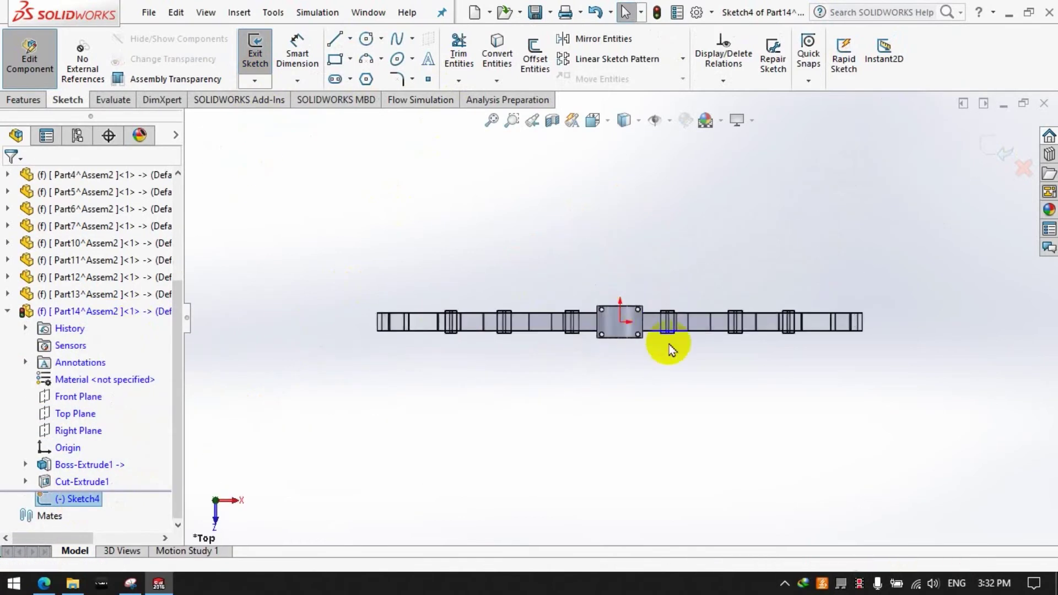
{"action": "scroll", "coordinate": [669, 343], "scroll_direction": "down", "scroll_amount": 2}
{"action": "scroll", "coordinate": [574, 317], "scroll_direction": "down", "scroll_amount": 2}
{"action": "scroll", "coordinate": [574, 317], "scroll_direction": "down", "scroll_amount": 1}
Step: Draw four circles centred on the block's four bolt holes
{"action": "left_click", "coordinate": [365, 38]}
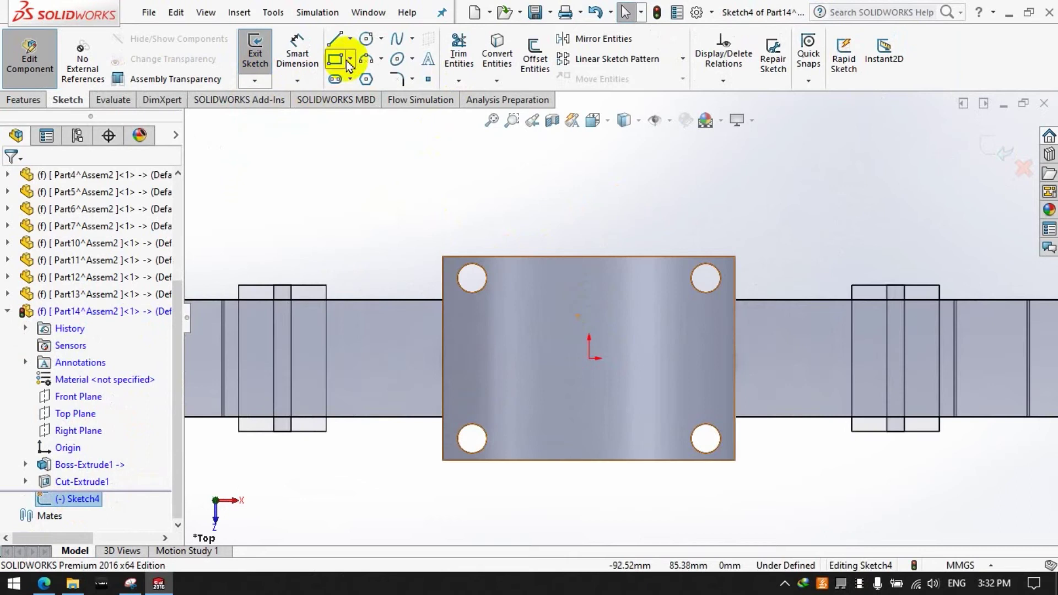
{"action": "scroll", "coordinate": [479, 229], "scroll_direction": "down", "scroll_amount": 1}
{"action": "left_click", "coordinate": [479, 287]}
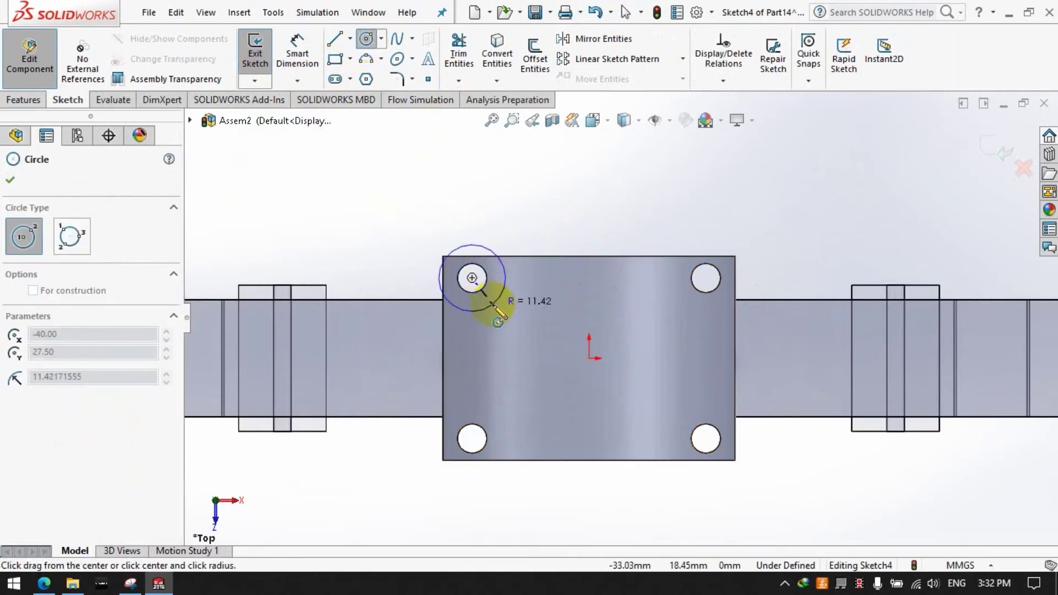
{"action": "left_click", "coordinate": [500, 311]}
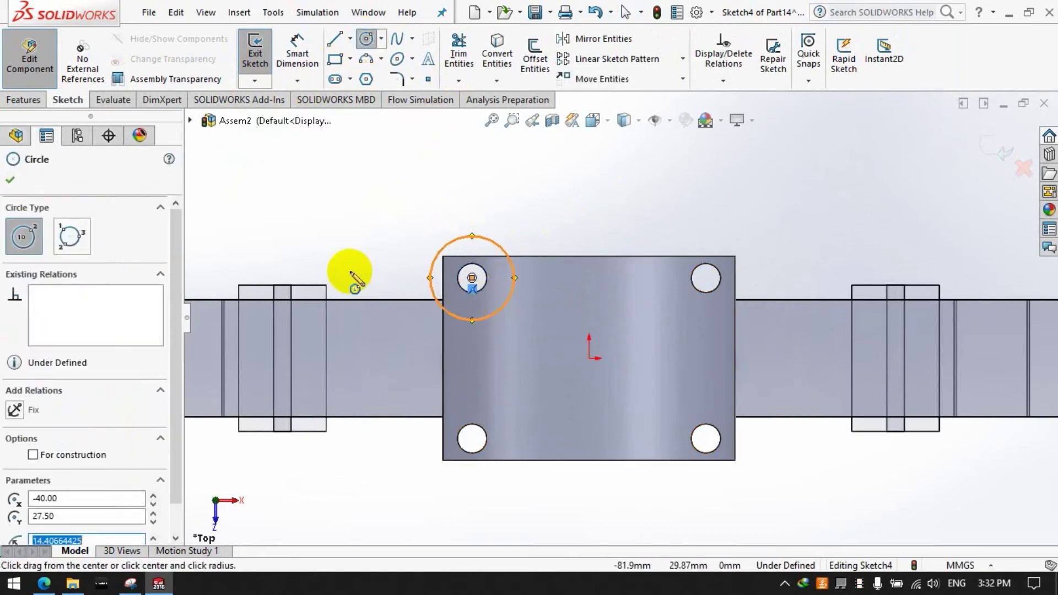
{"action": "left_click", "coordinate": [706, 278]}
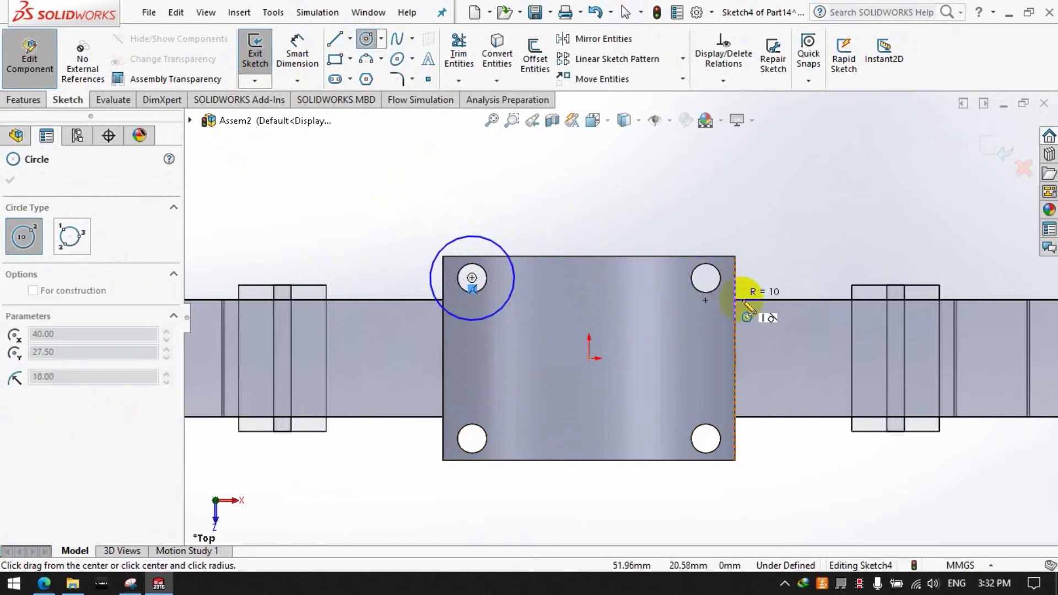
{"action": "left_click", "coordinate": [693, 322]}
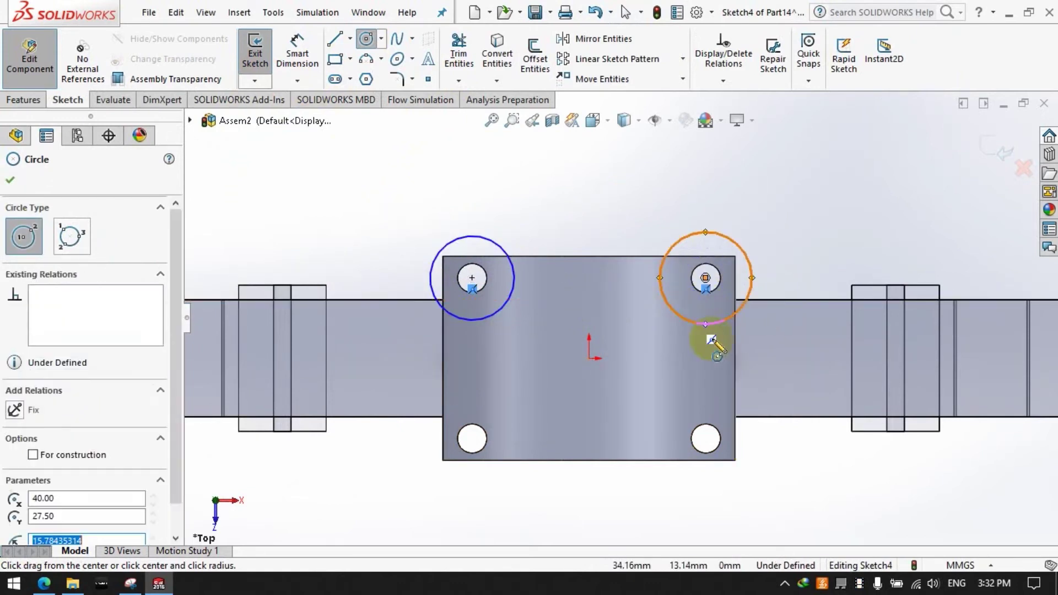
{"action": "left_click", "coordinate": [706, 439]}
{"action": "left_click", "coordinate": [674, 470]}
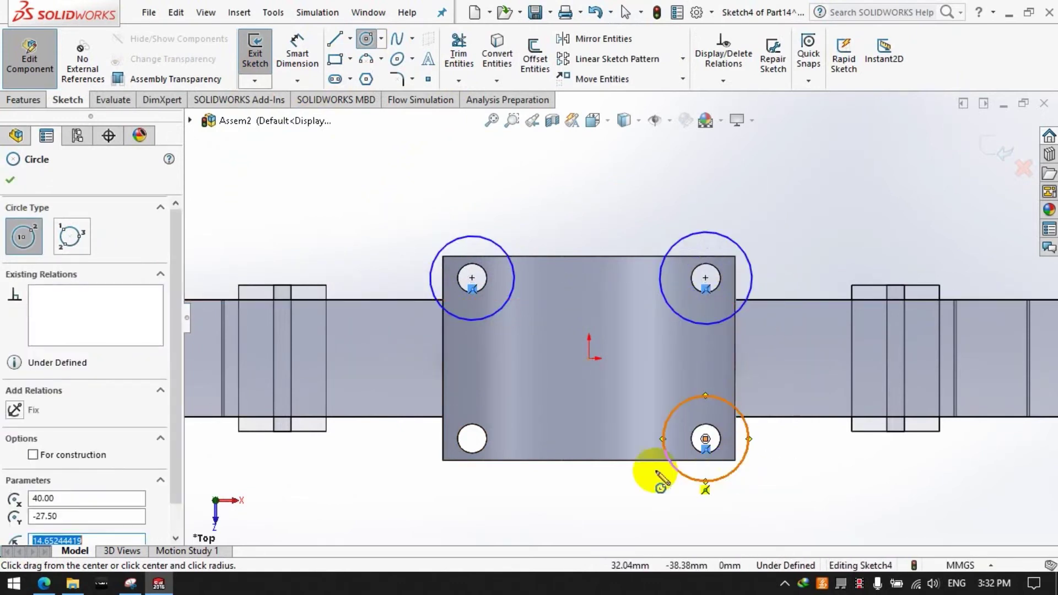
{"action": "left_click", "coordinate": [472, 439]}
{"action": "left_click", "coordinate": [448, 473]}
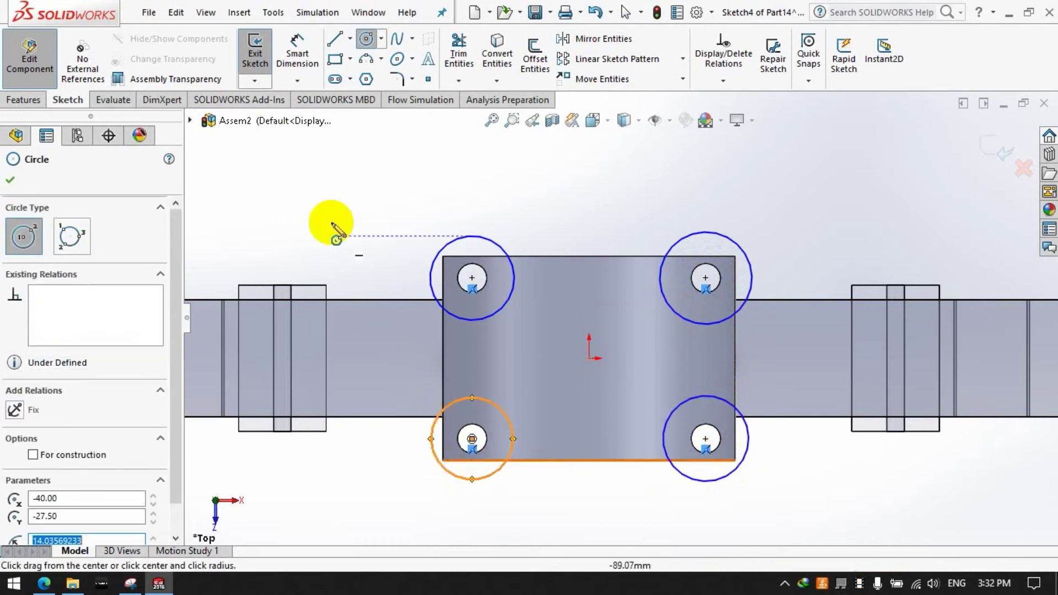
Step: Dimension the top-left circle to a Ø25 diameter
{"action": "left_click", "coordinate": [297, 52]}
{"action": "left_click", "coordinate": [484, 238]}
{"action": "left_click", "coordinate": [353, 194]}
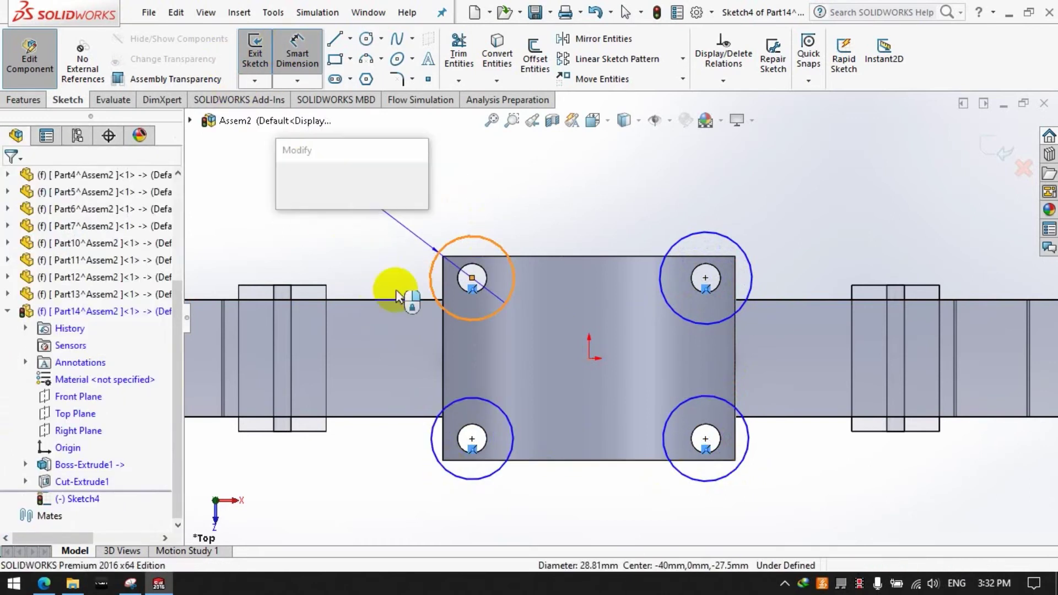
{"action": "key", "text": "Return"}
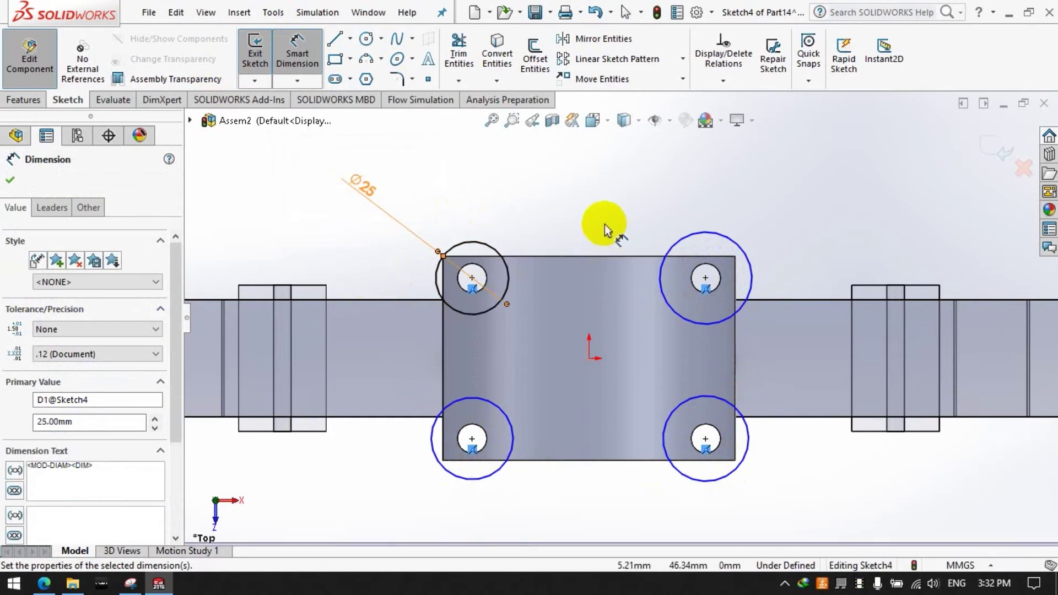
{"action": "left_click", "coordinate": [604, 224]}
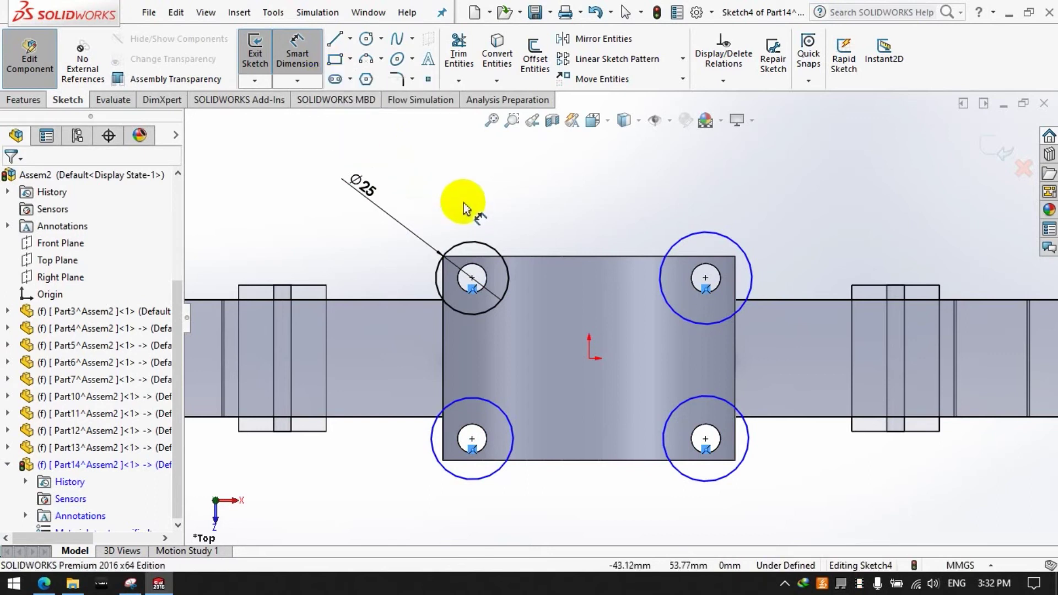
Step: Power-trim away the four circles and their Ø25 dimension
{"action": "left_click", "coordinate": [459, 54]}
{"action": "mouse_move", "coordinate": [472, 216]}
{"action": "left_mouse_down"}
{"action": "mouse_move", "coordinate": [474, 237]}
{"action": "mouse_move", "coordinate": [730, 245]}
{"action": "left_mouse_up"}
{"action": "left_click_drag", "start_coordinate": [741, 433], "coordinate": [484, 461]}
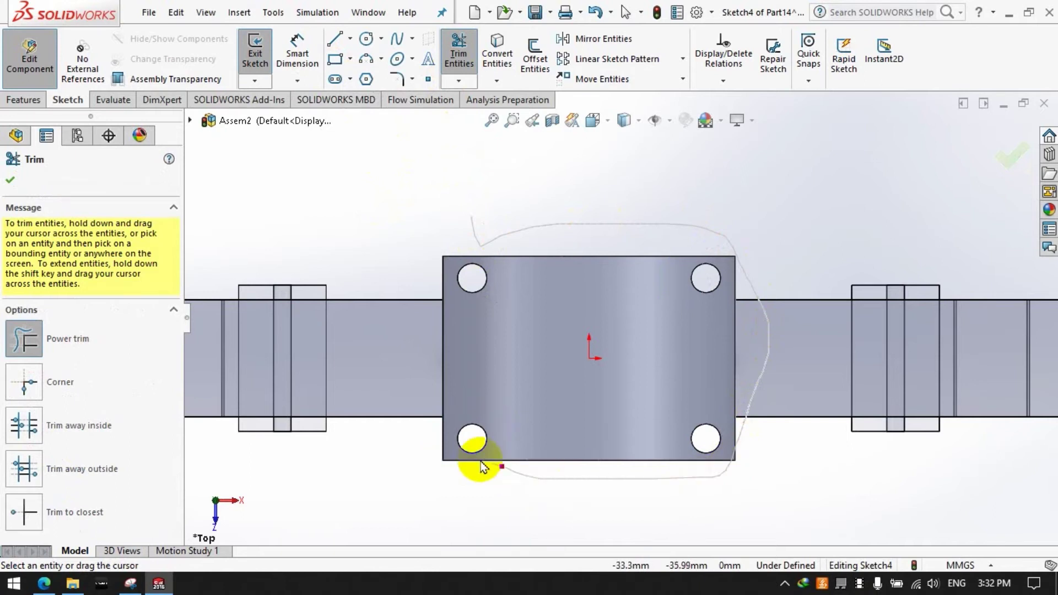
Step: Draw a horizontal line near the top-left hole and dimension it 20 mm long
{"action": "left_click", "coordinate": [366, 38]}
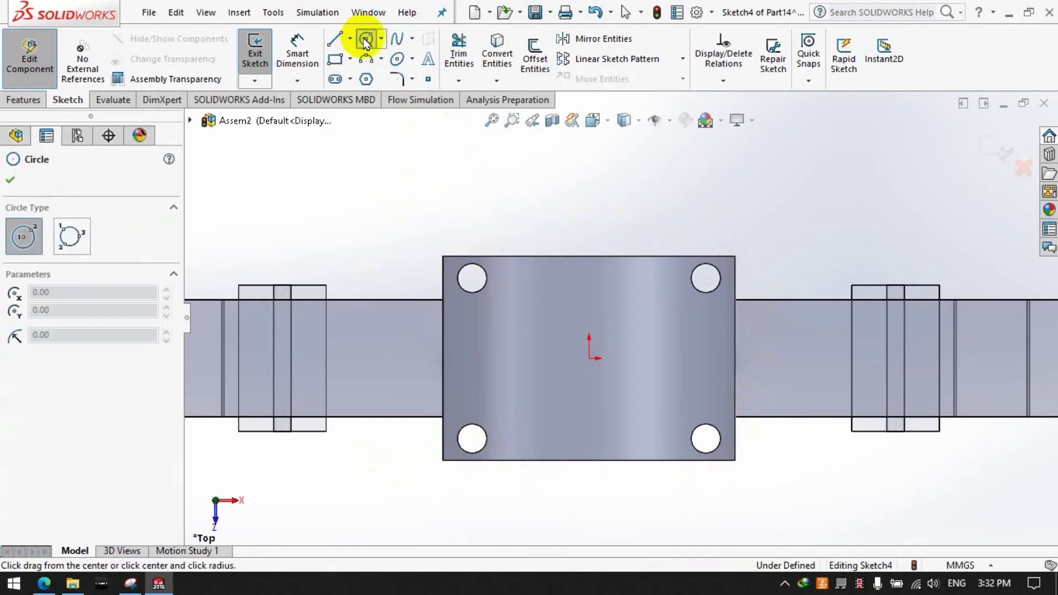
{"action": "left_click", "coordinate": [334, 39]}
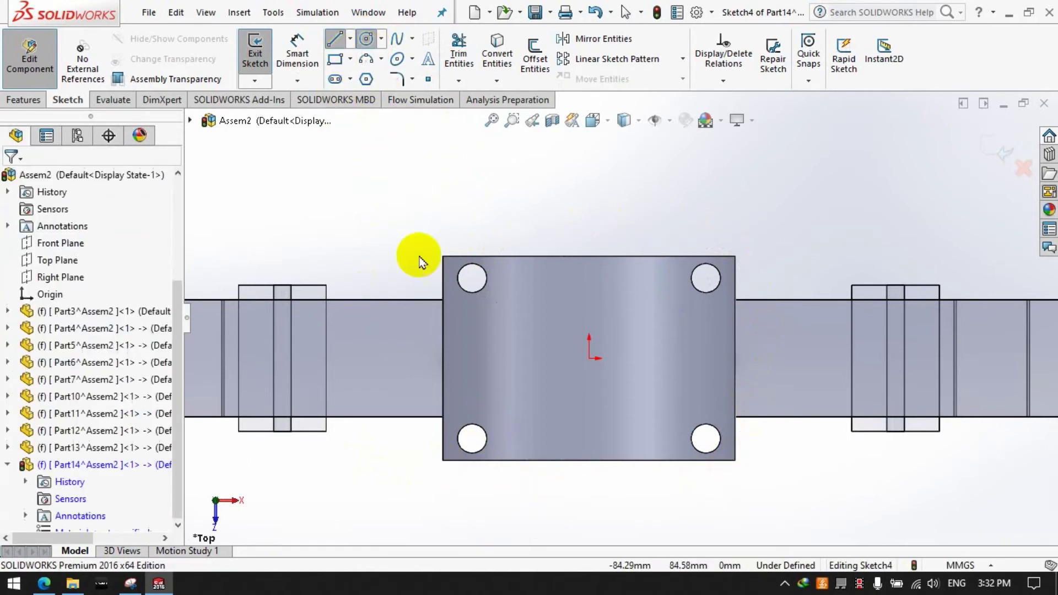
{"action": "left_click", "coordinate": [414, 300]}
{"action": "left_click", "coordinate": [506, 301]}
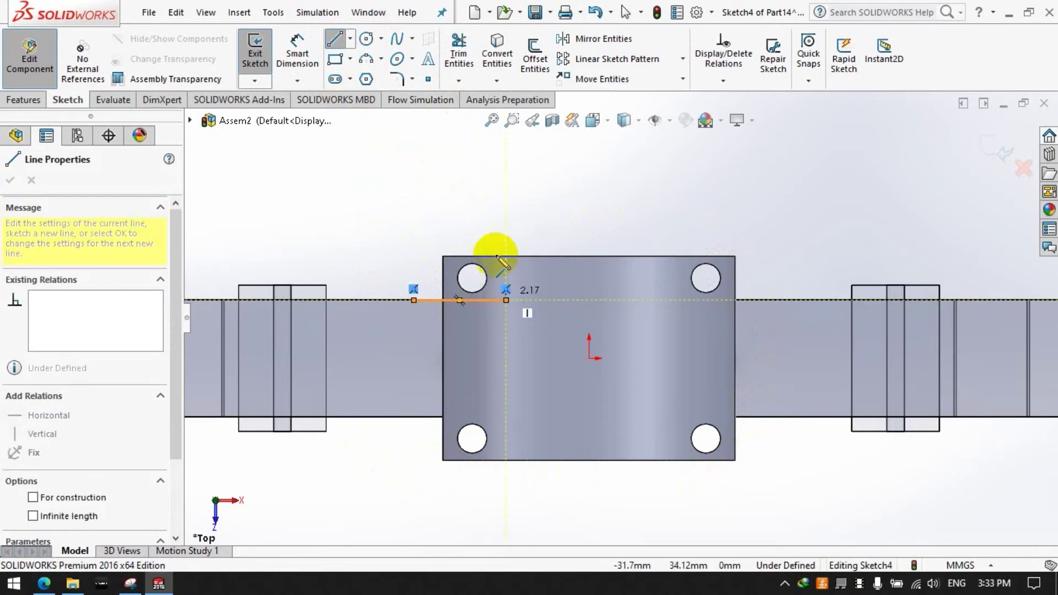
{"action": "left_click", "coordinate": [318, 61]}
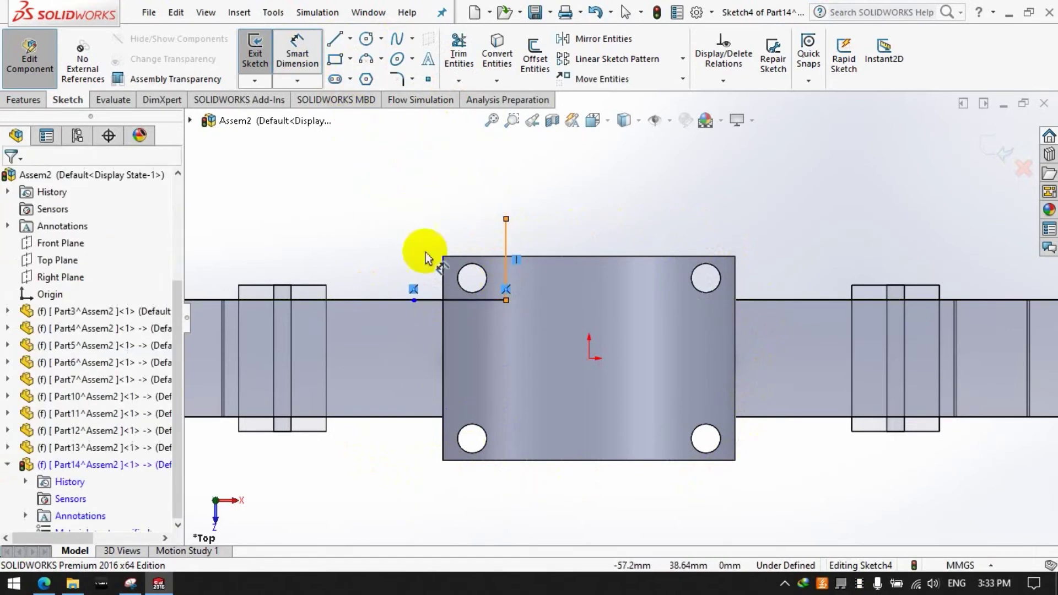
{"action": "left_click", "coordinate": [507, 237]}
{"action": "left_click", "coordinate": [477, 204]}
{"action": "type", "text": "2"}
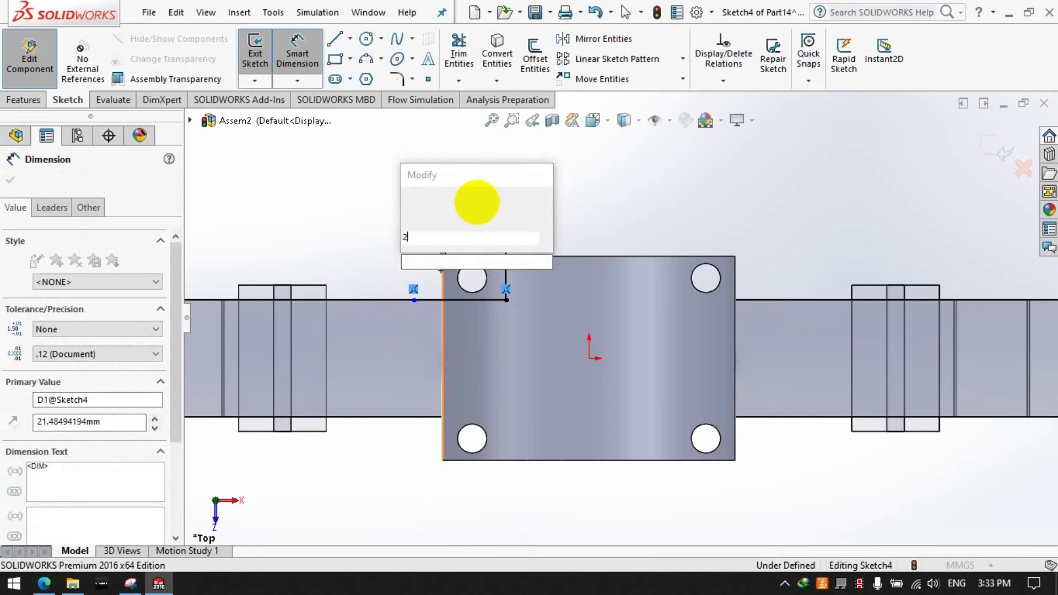
{"action": "type", "text": "0"}
{"action": "key", "text": "Return"}
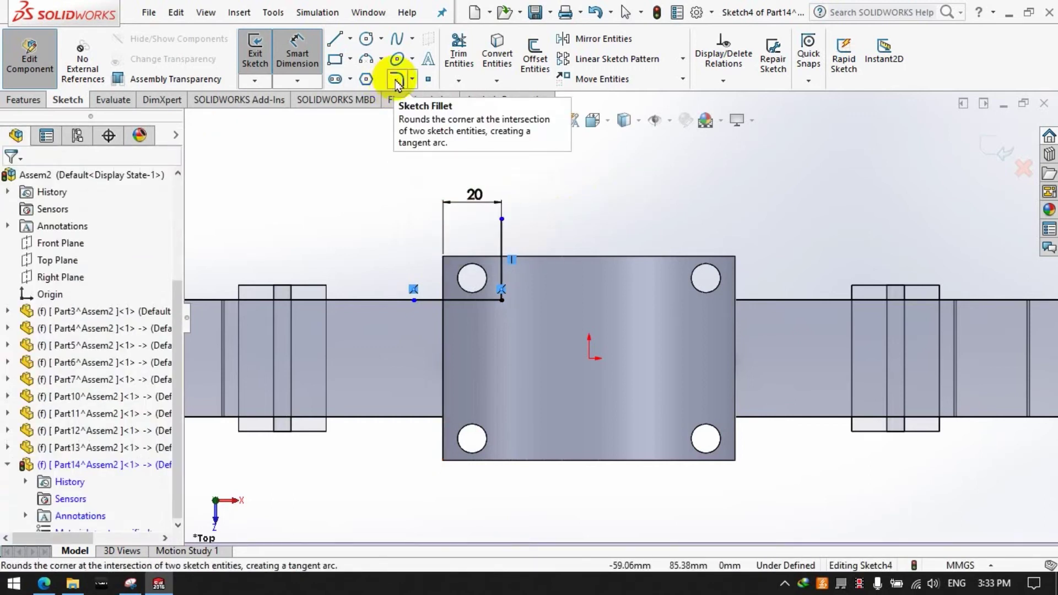
Step: Add an R5 sketch fillet at the corner and draw the left vertical line
{"action": "left_click", "coordinate": [397, 81]}
{"action": "left_click", "coordinate": [501, 281]}
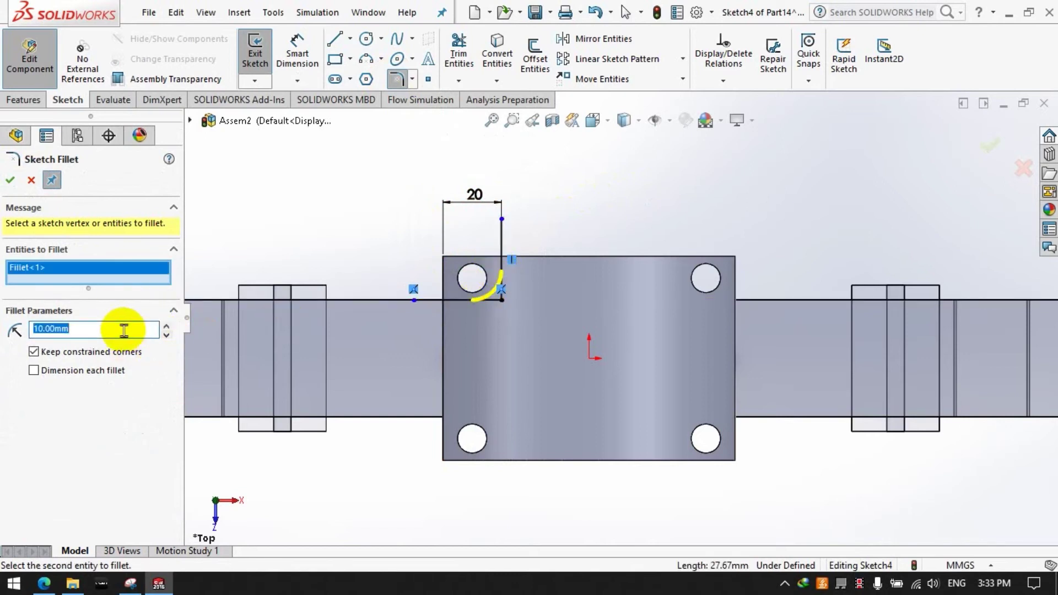
{"action": "left_click", "coordinate": [9, 185]}
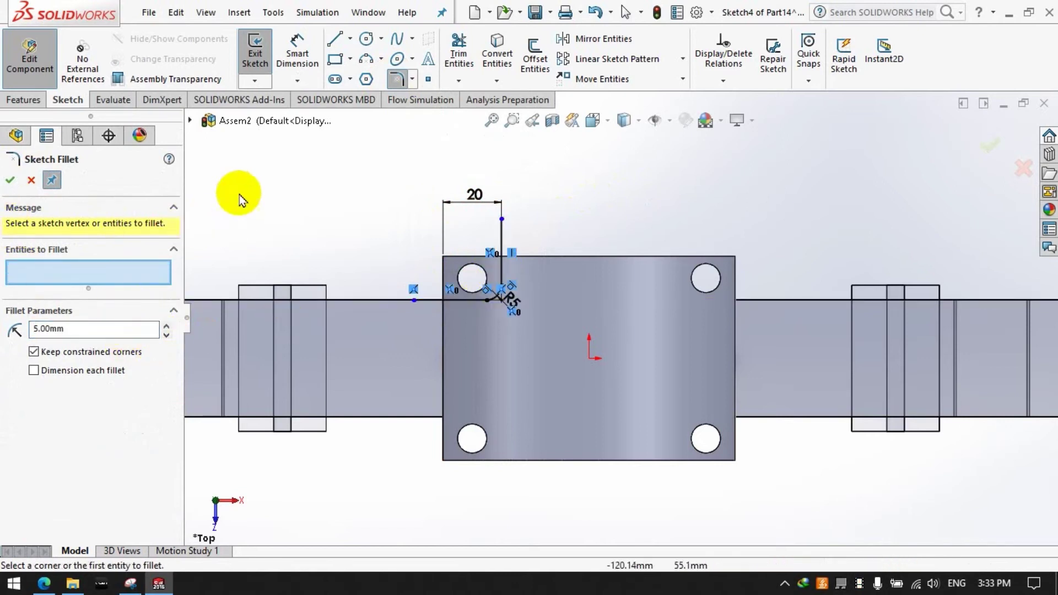
{"action": "left_click", "coordinate": [335, 39]}
{"action": "left_click", "coordinate": [424, 220]}
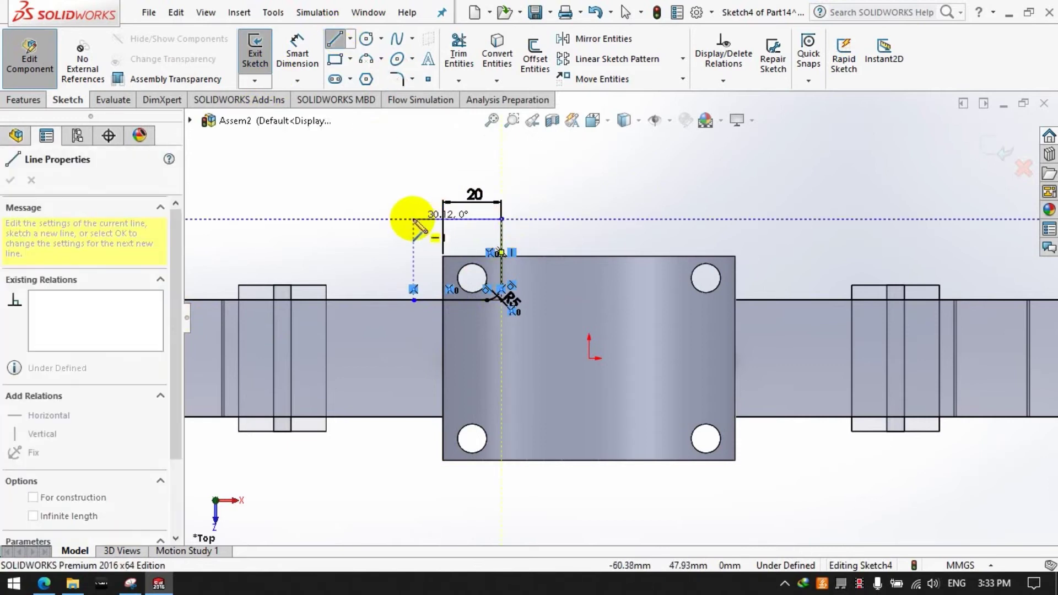
{"action": "double_click", "coordinate": [414, 300]}
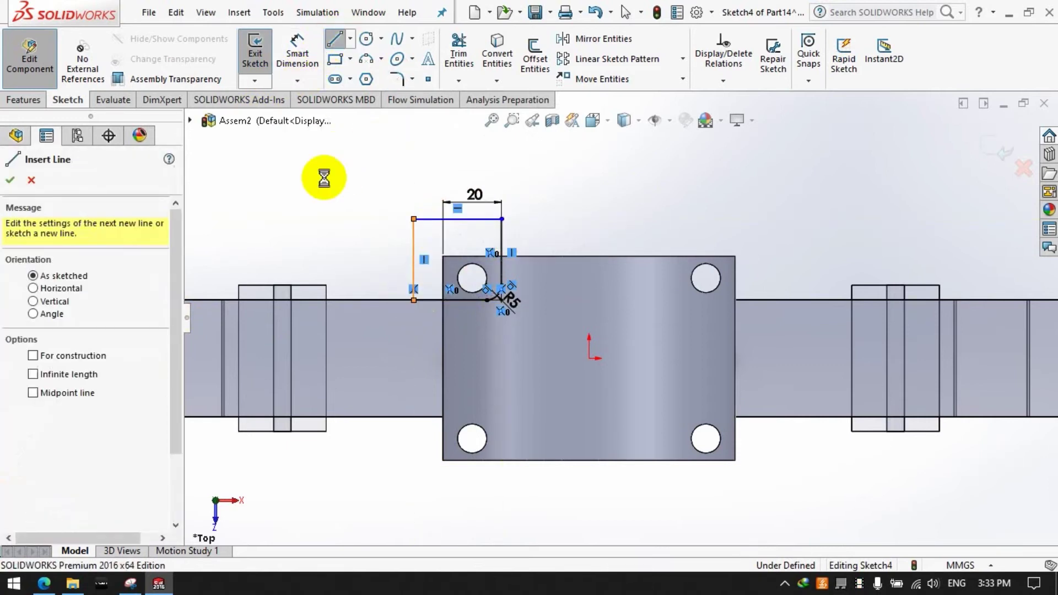
{"action": "key", "text": "Escape"}
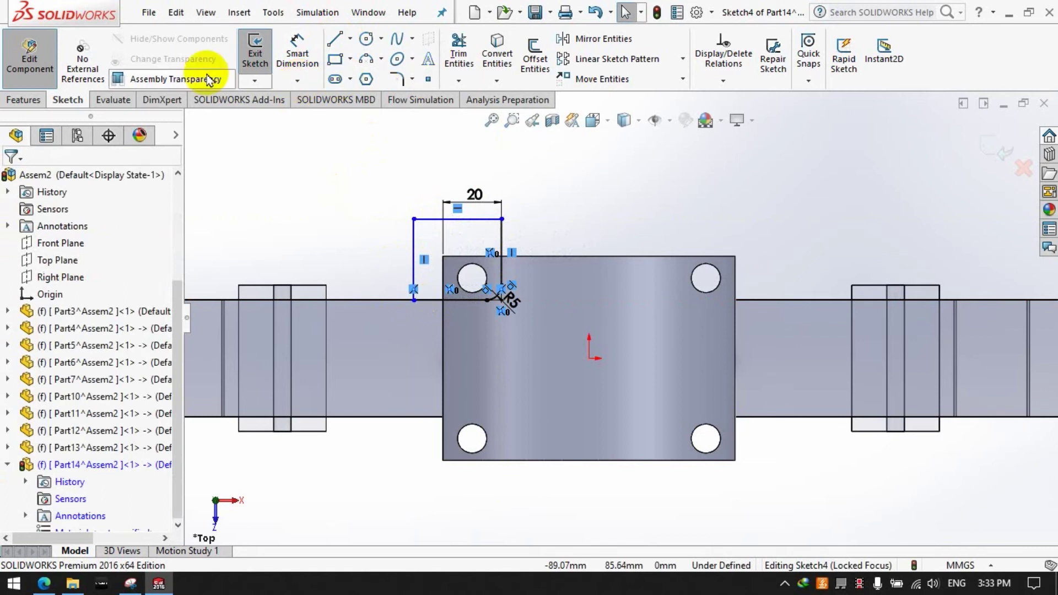
Step: Draw vertical and horizontal centerlines through the origin
{"action": "left_click", "coordinate": [350, 38]}
{"action": "left_click", "coordinate": [366, 77]}
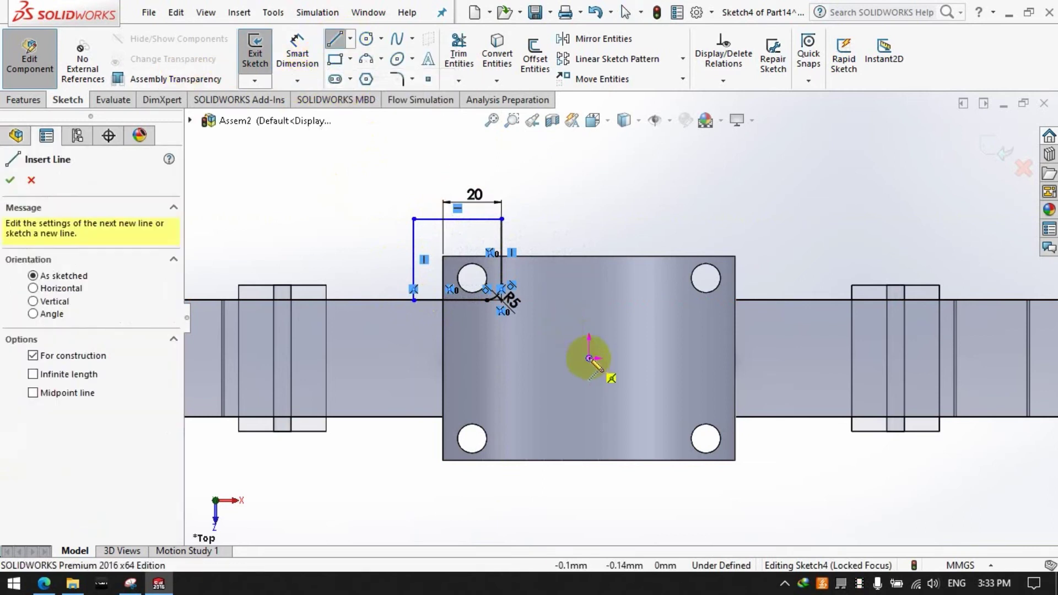
{"action": "left_click", "coordinate": [589, 358]}
{"action": "left_click", "coordinate": [588, 219]}
{"action": "left_click", "coordinate": [351, 39]}
{"action": "left_click", "coordinate": [369, 66]}
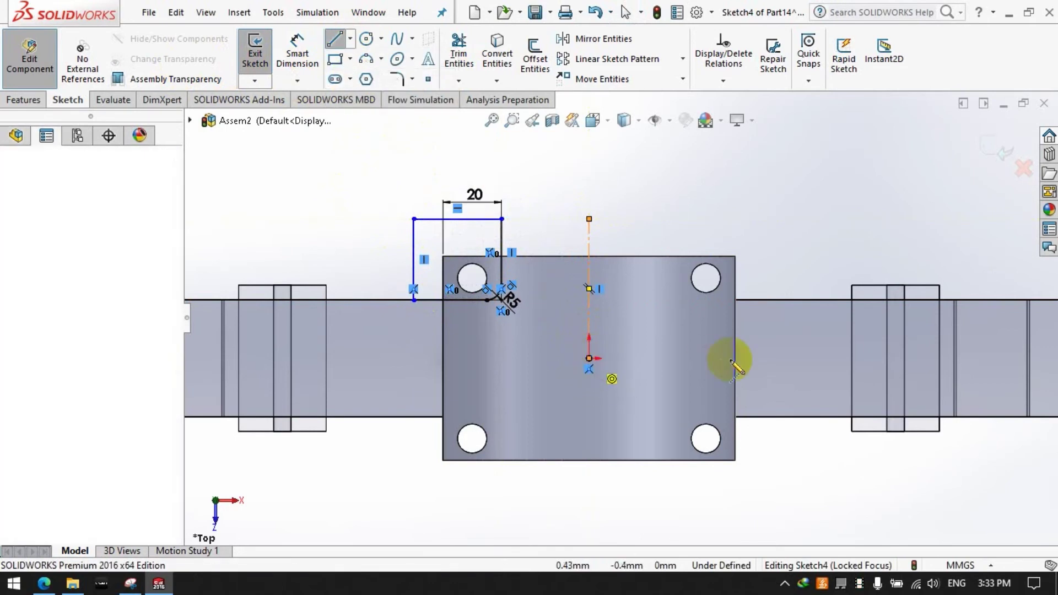
{"action": "left_click", "coordinate": [752, 358]}
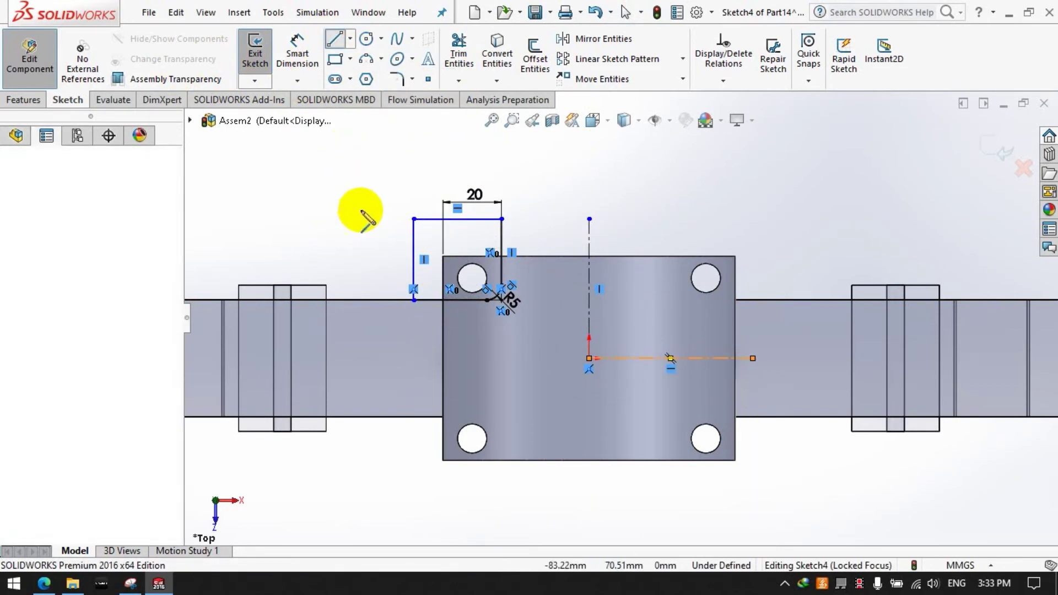
{"action": "left_click", "coordinate": [352, 176]}
Step: Mirror the top-left corner profile about the vertical centerline
{"action": "key", "text": "Escape"}
{"action": "key", "text": "m"}
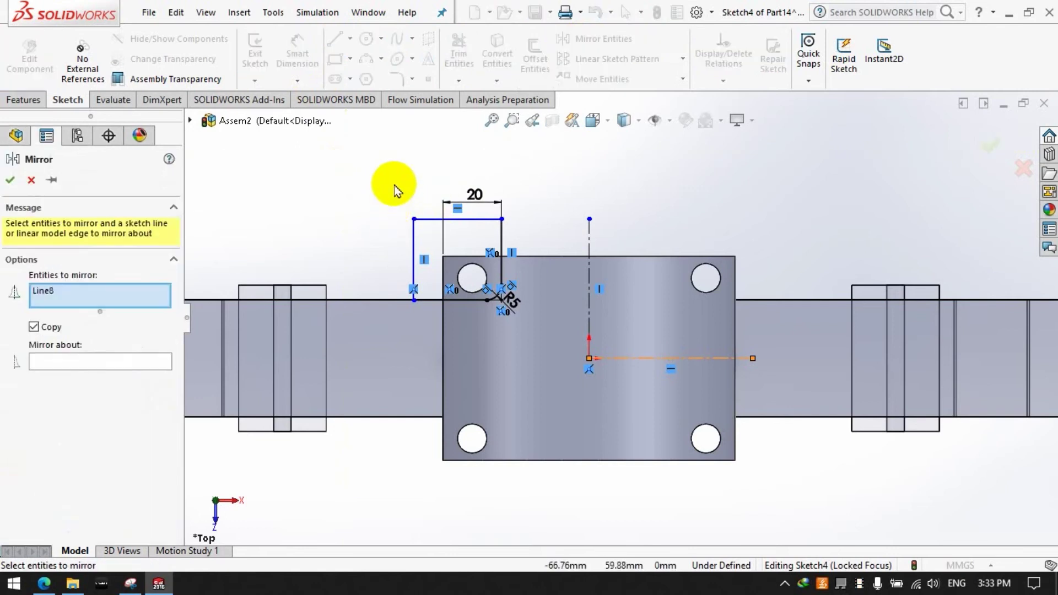
{"action": "left_click_drag", "start_coordinate": [390, 184], "coordinate": [508, 309]}
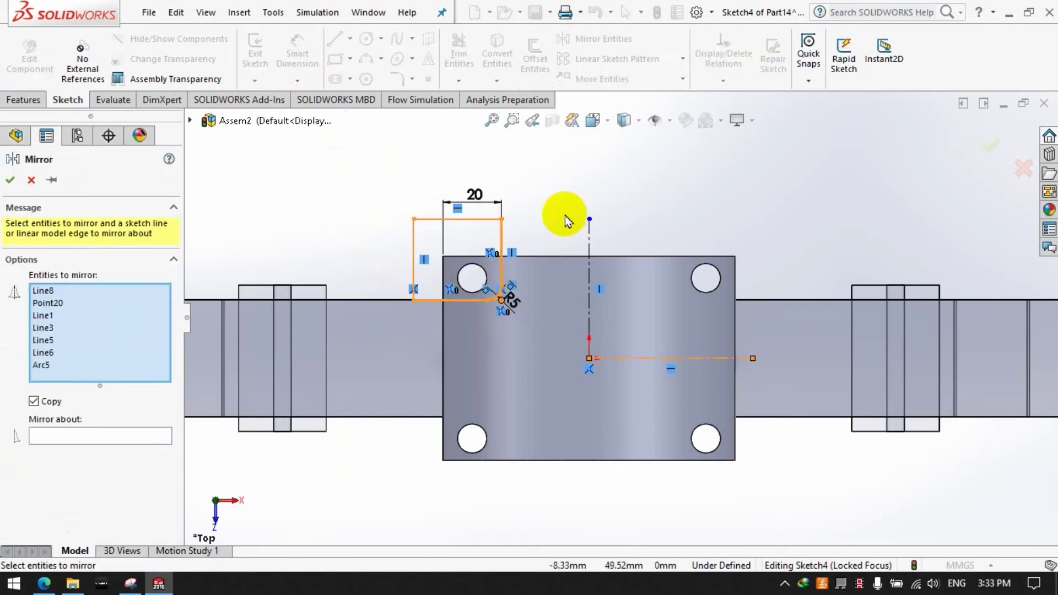
{"action": "left_click", "coordinate": [30, 182]}
{"action": "left_click_drag", "start_coordinate": [338, 146], "coordinate": [521, 330]}
{"action": "left_click", "coordinate": [603, 38]}
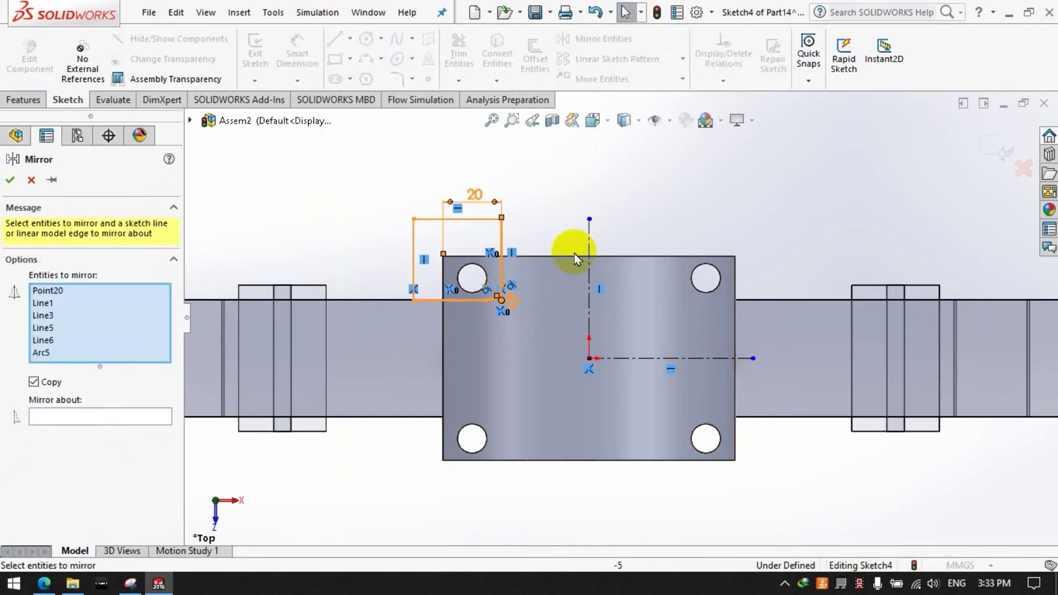
{"action": "left_click", "coordinate": [589, 238]}
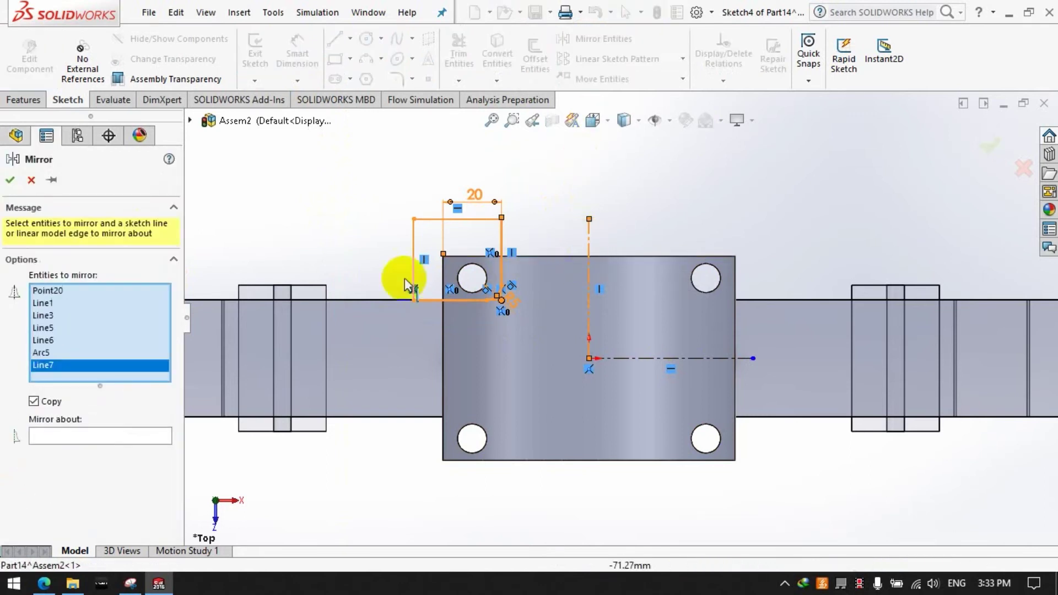
{"action": "left_click", "coordinate": [44, 436]}
{"action": "left_click", "coordinate": [588, 229]}
{"action": "left_click", "coordinate": [11, 180]}
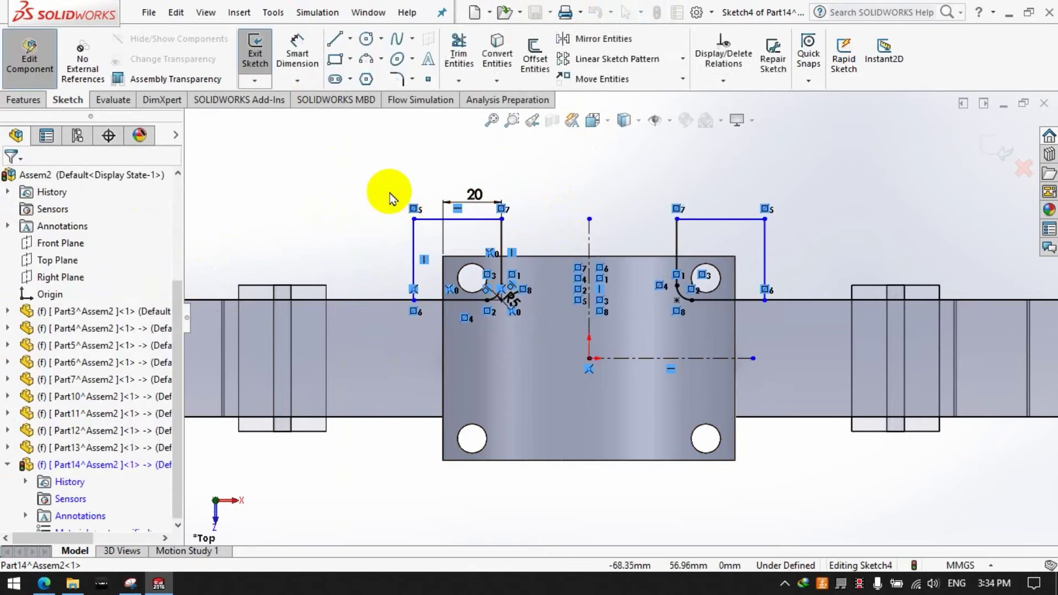
Step: Mirror both upper corner profiles about the horizontal centerline
{"action": "left_click_drag", "start_coordinate": [347, 165], "coordinate": [803, 333]}
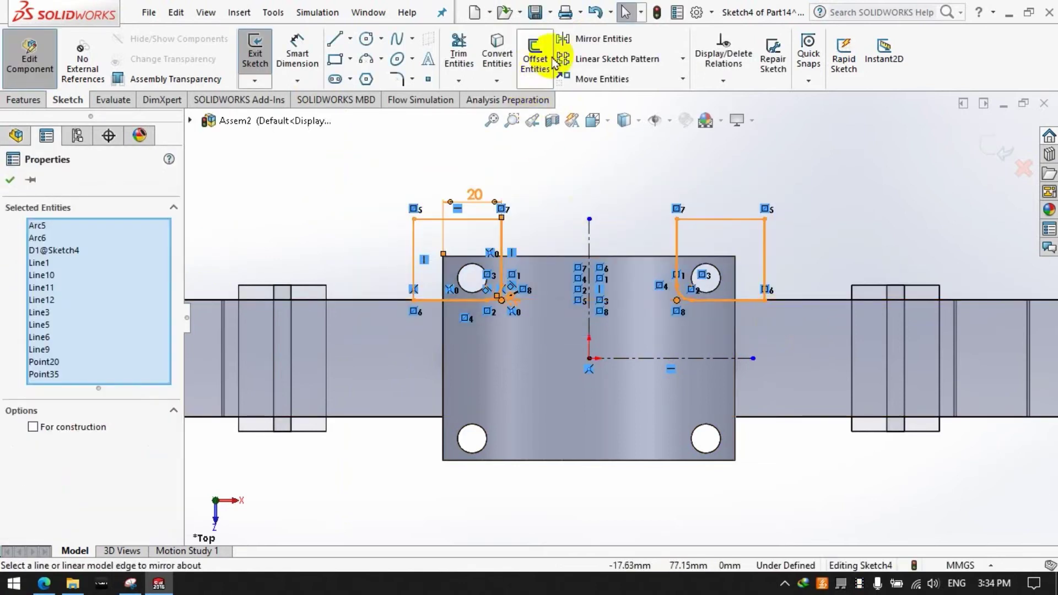
{"action": "left_click", "coordinate": [565, 40]}
{"action": "left_click", "coordinate": [83, 490]}
{"action": "left_click", "coordinate": [699, 358]}
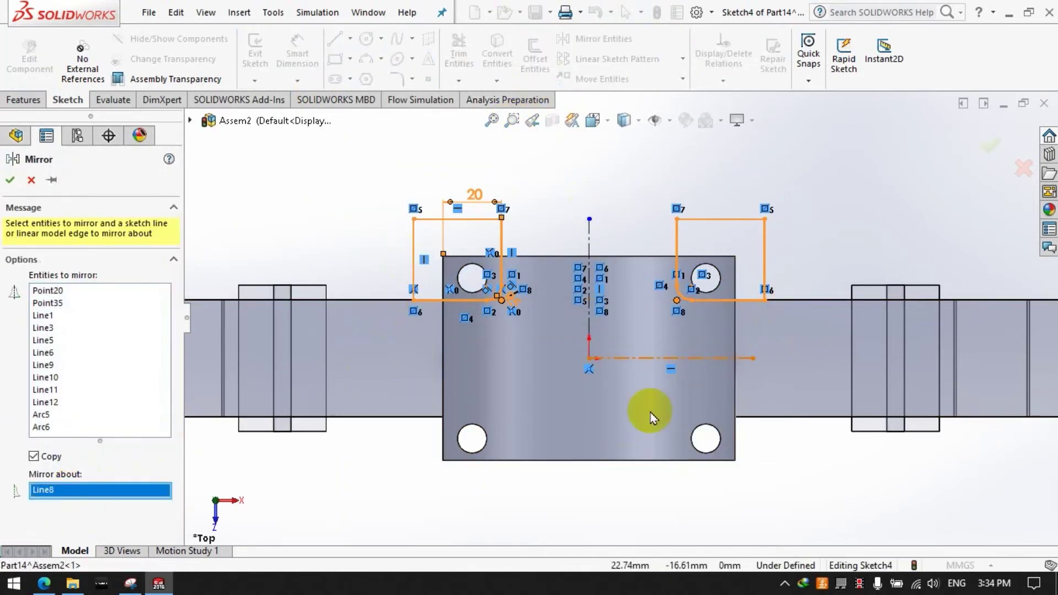
{"action": "left_click", "coordinate": [17, 185]}
Step: Extrude-cut the four corner profiles Mid Plane, lowering the depth with the spin box
{"action": "left_click", "coordinate": [24, 100]}
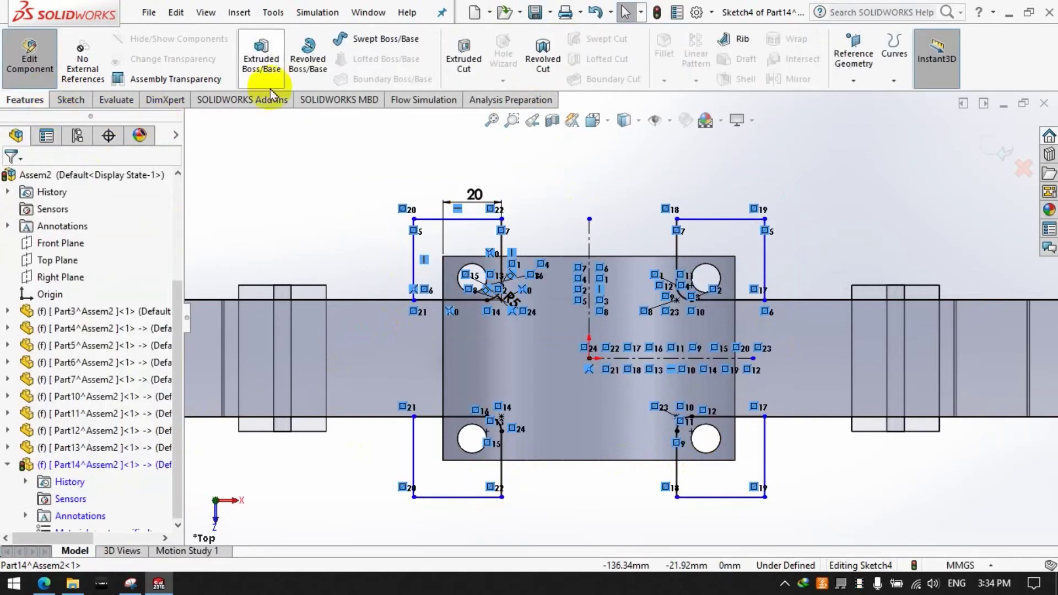
{"action": "left_click", "coordinate": [464, 61]}
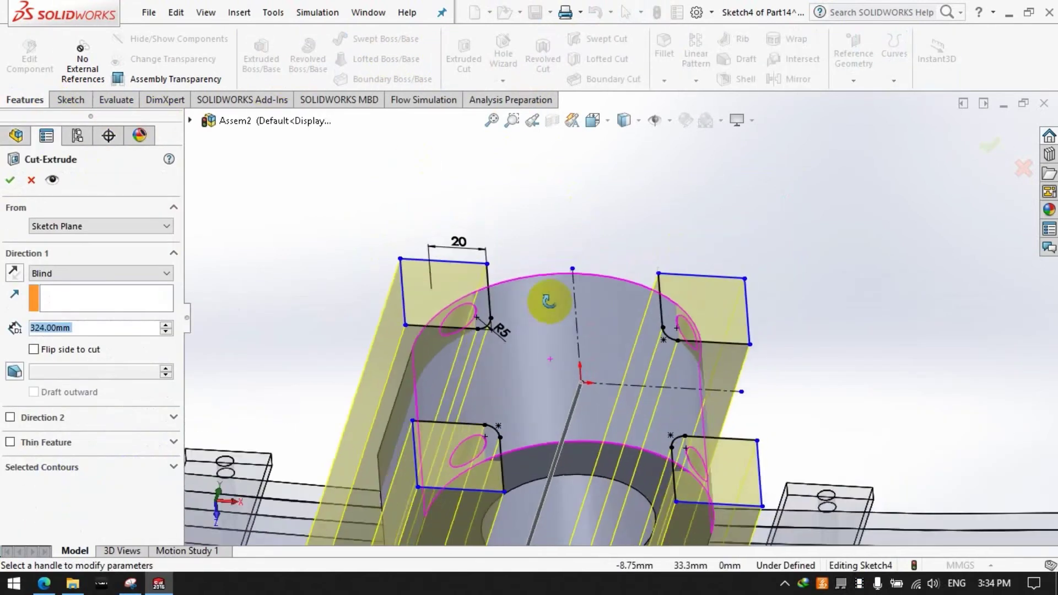
{"action": "middle_click_drag", "start_coordinate": [548, 301], "coordinate": [496, 308]}
{"action": "left_click", "coordinate": [93, 330]}
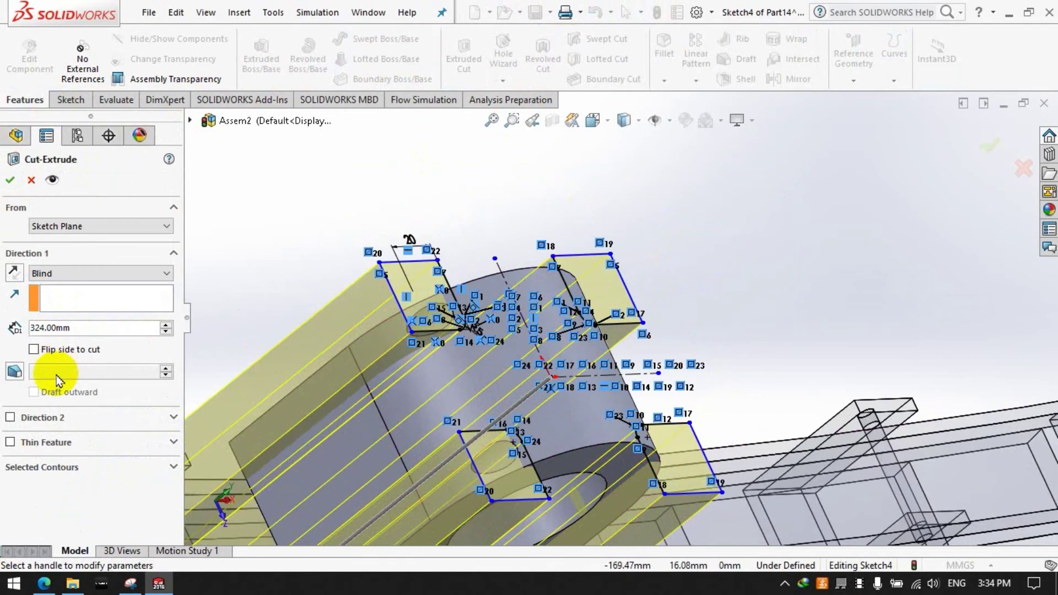
{"action": "left_click", "coordinate": [99, 273]}
{"action": "left_click", "coordinate": [55, 366]}
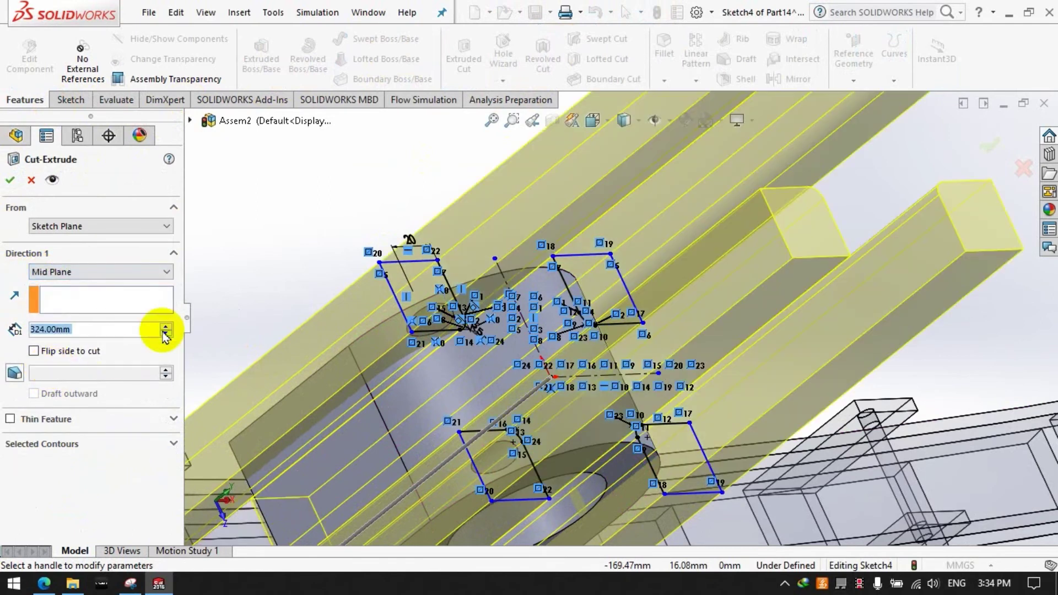
{"action": "left_click", "coordinate": [166, 333]}
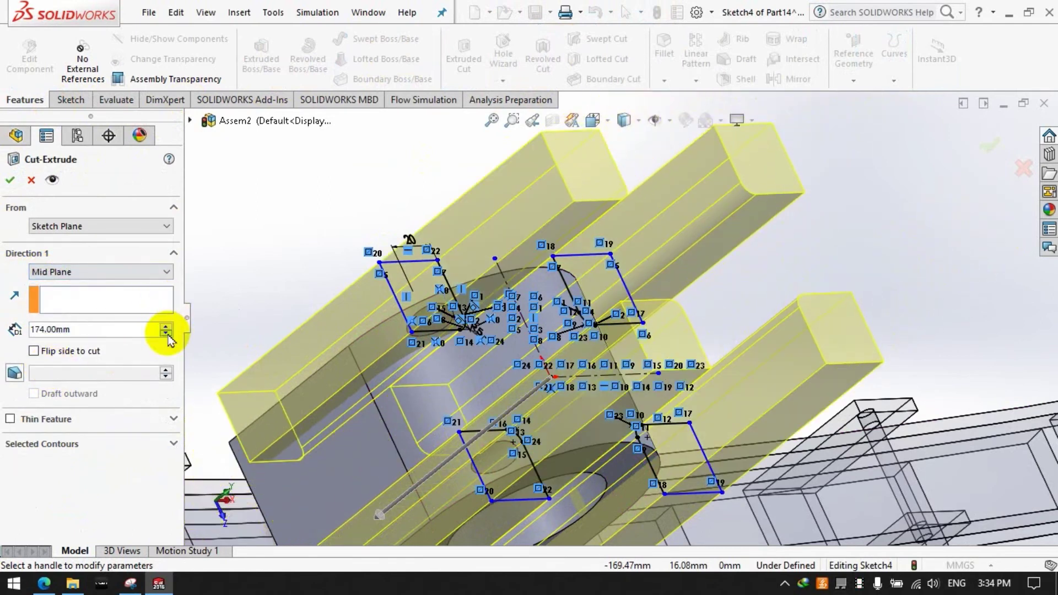
{"action": "left_click", "coordinate": [165, 333]}
{"action": "middle_click_drag", "start_coordinate": [306, 337], "coordinate": [376, 406]}
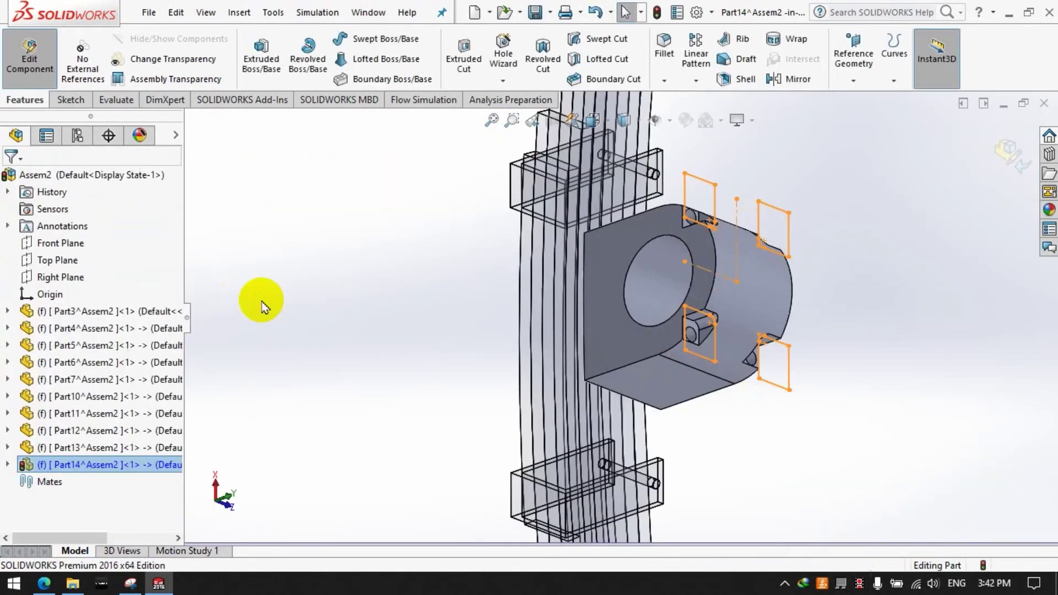
Step: Edit Cut-Extrude6 to a 24 mm Blind depth
{"action": "middle_click_drag", "start_coordinate": [509, 332], "coordinate": [579, 282]}
{"action": "scroll", "coordinate": [578, 282], "scroll_direction": "up", "scroll_amount": 3}
{"action": "scroll", "coordinate": [632, 277], "scroll_direction": "down", "scroll_amount": 3}
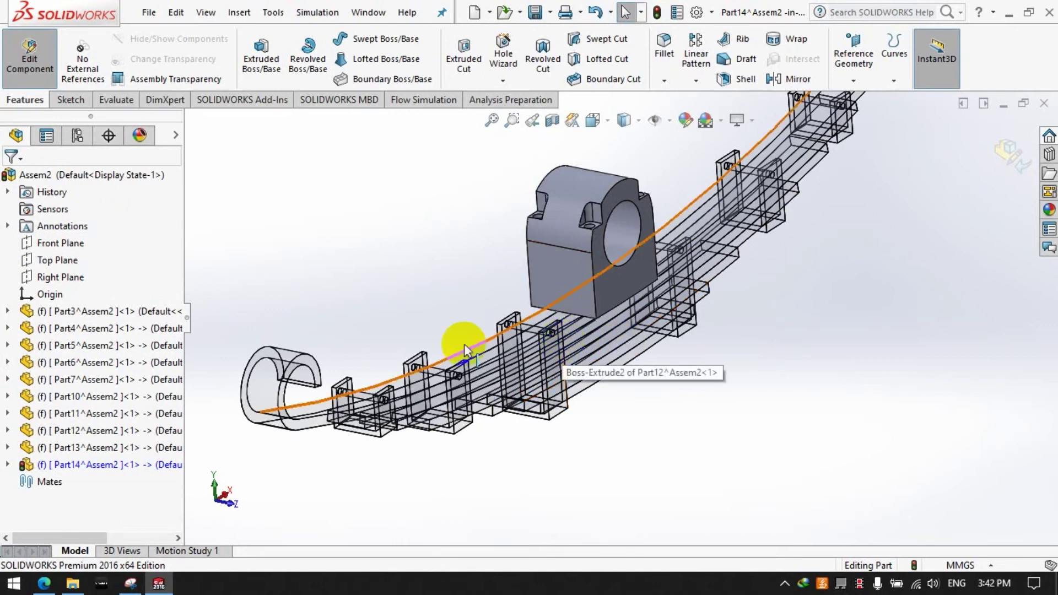
{"action": "left_click", "coordinate": [7, 464]}
{"action": "left_click", "coordinate": [80, 516]}
{"action": "left_click", "coordinate": [109, 471]}
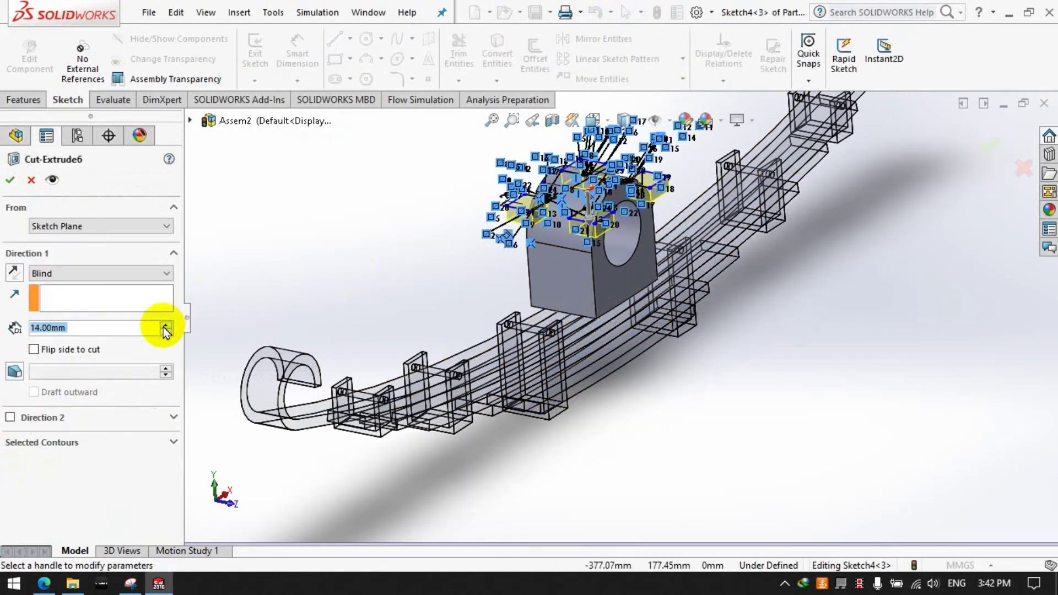
{"action": "left_click", "coordinate": [8, 183]}
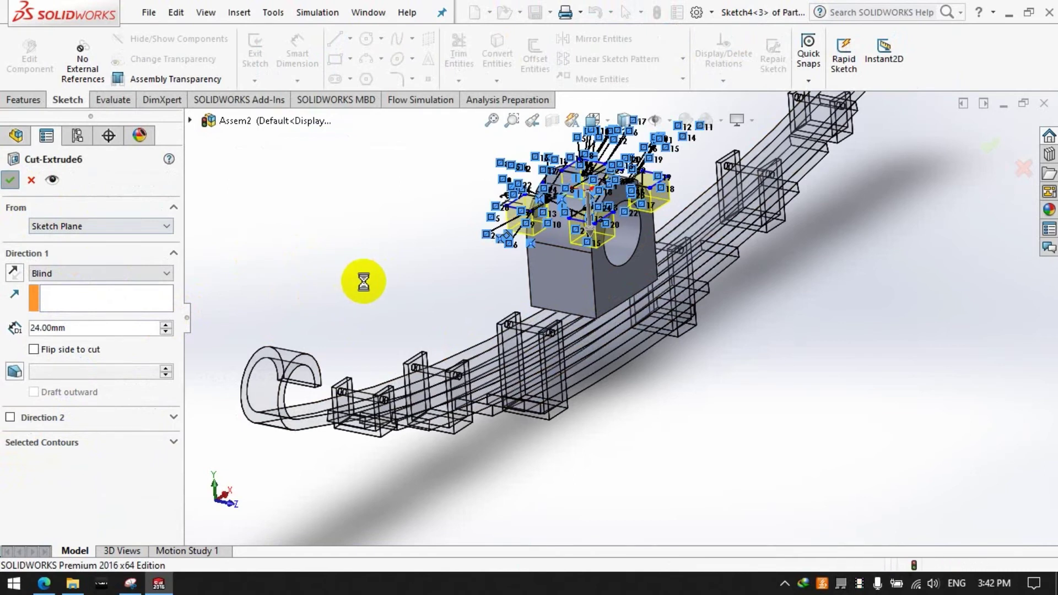
{"action": "scroll", "coordinate": [325, 230], "scroll_direction": "up", "scroll_amount": 3}
Step: Exit the clamp block and insert a new part, Part15, for editing in the assembly
{"action": "scroll", "coordinate": [633, 278], "scroll_direction": "down", "scroll_amount": 5}
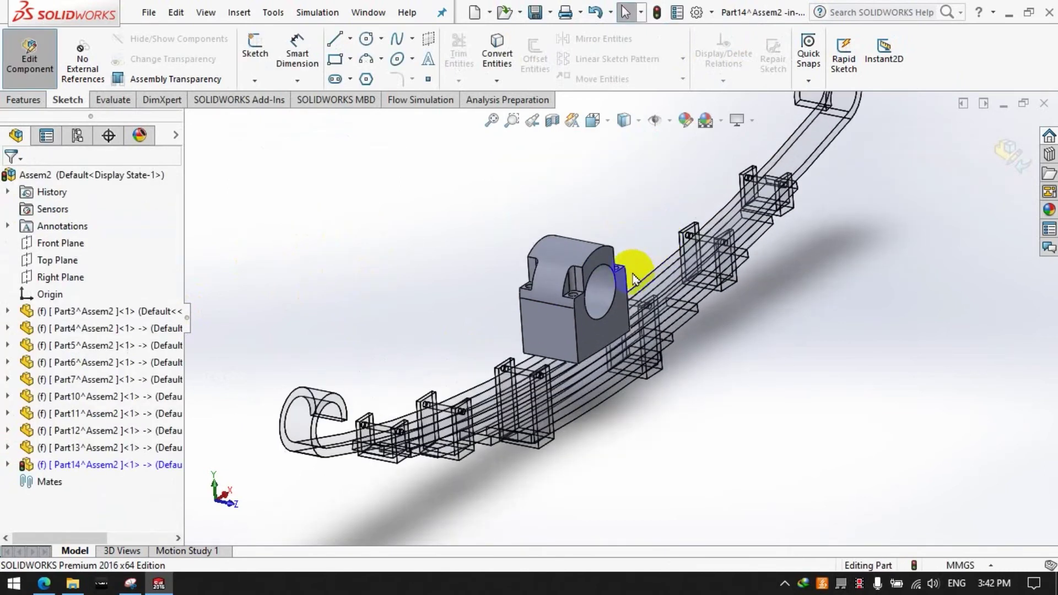
{"action": "left_click", "coordinate": [30, 58]}
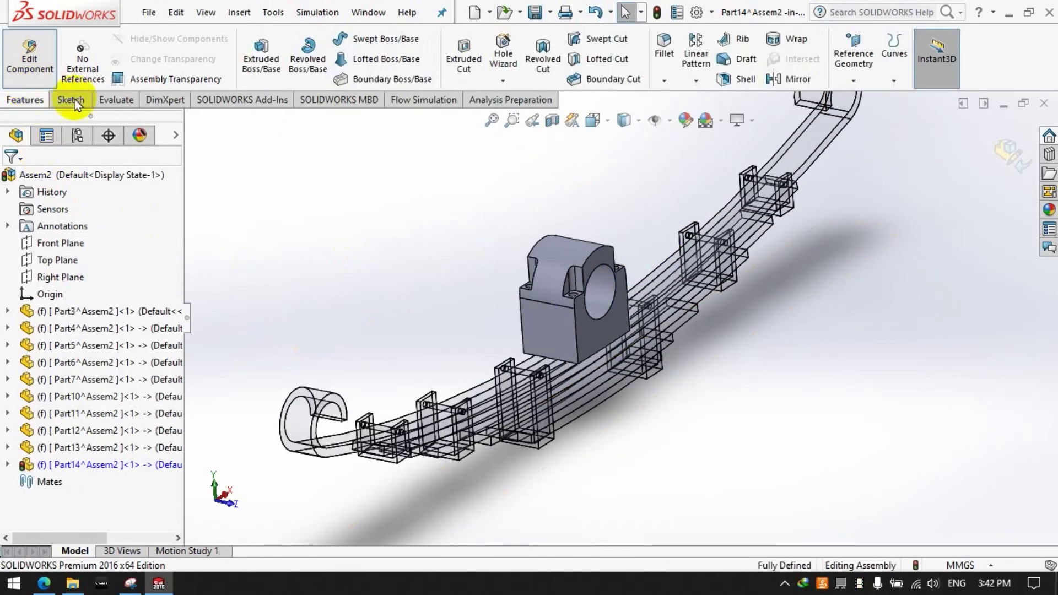
{"action": "left_click", "coordinate": [248, 180]}
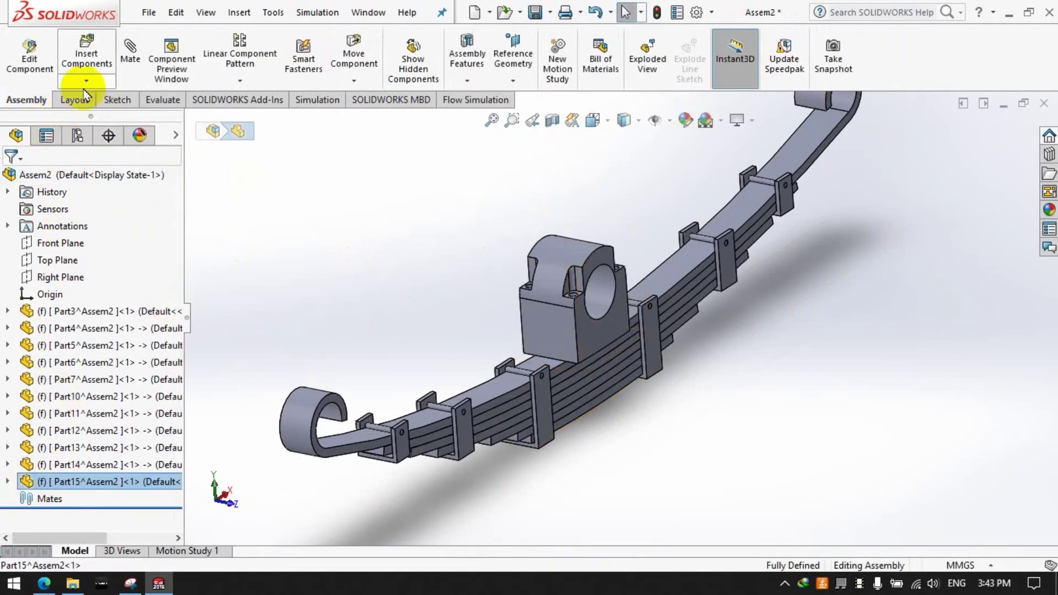
{"action": "left_click", "coordinate": [30, 58]}
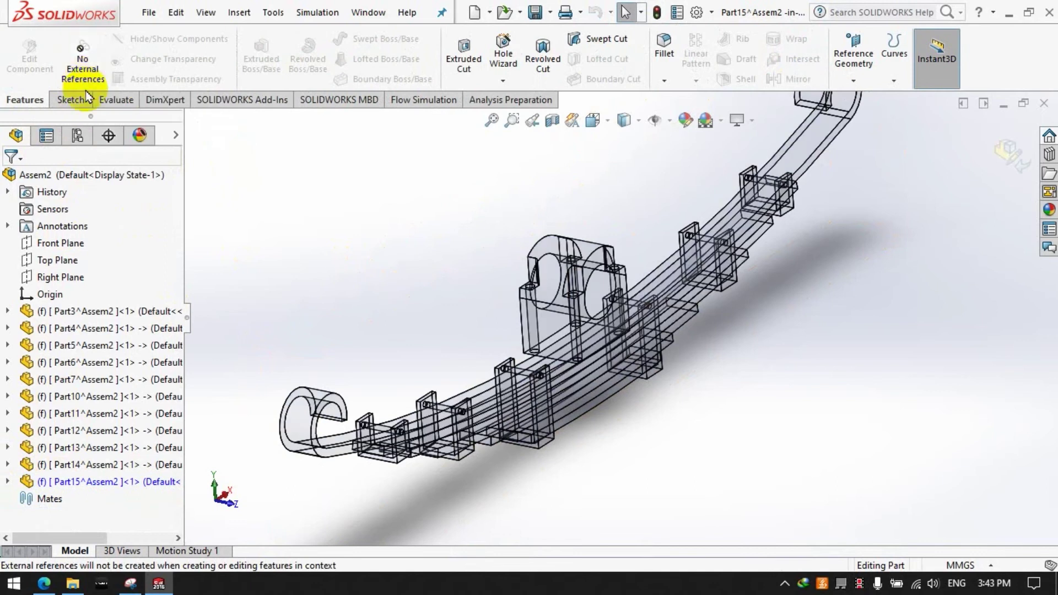
Step: Start a sketch on a Part15 plane and switch to the Front view
{"action": "left_click", "coordinate": [254, 48]}
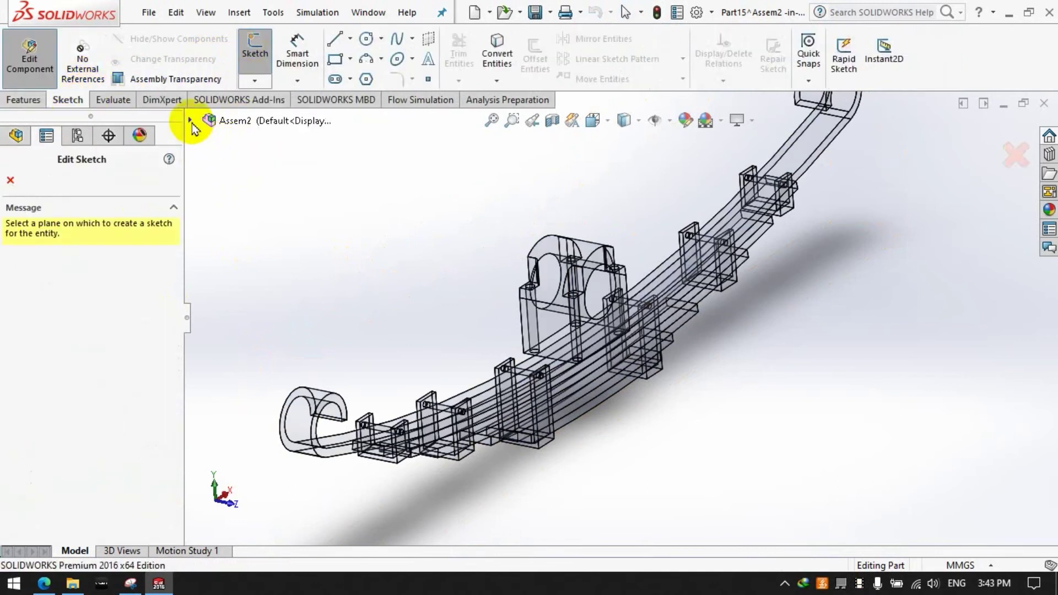
{"action": "left_click", "coordinate": [190, 121]}
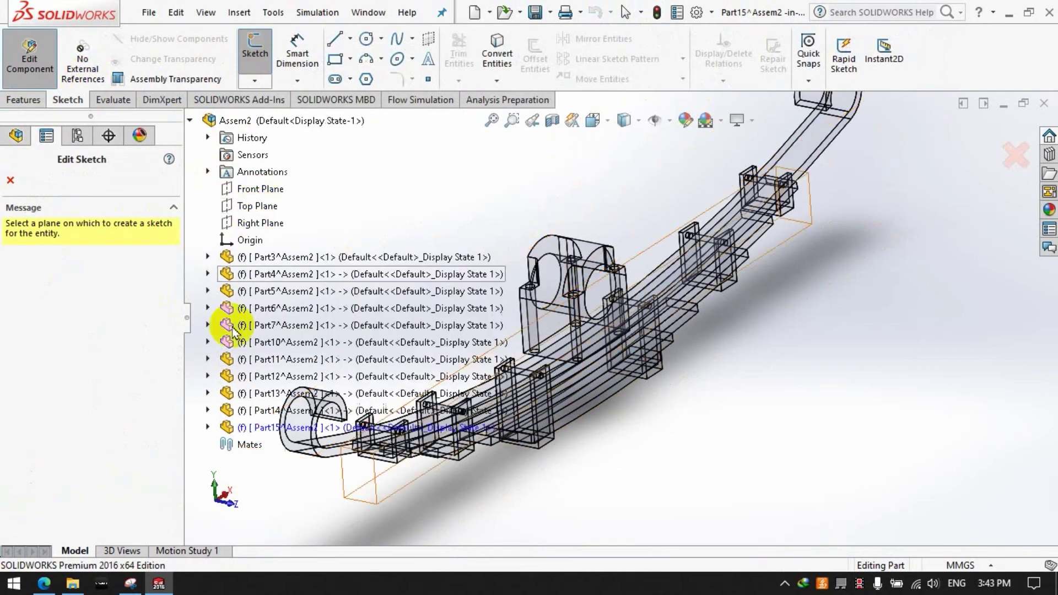
{"action": "left_click", "coordinate": [210, 427]}
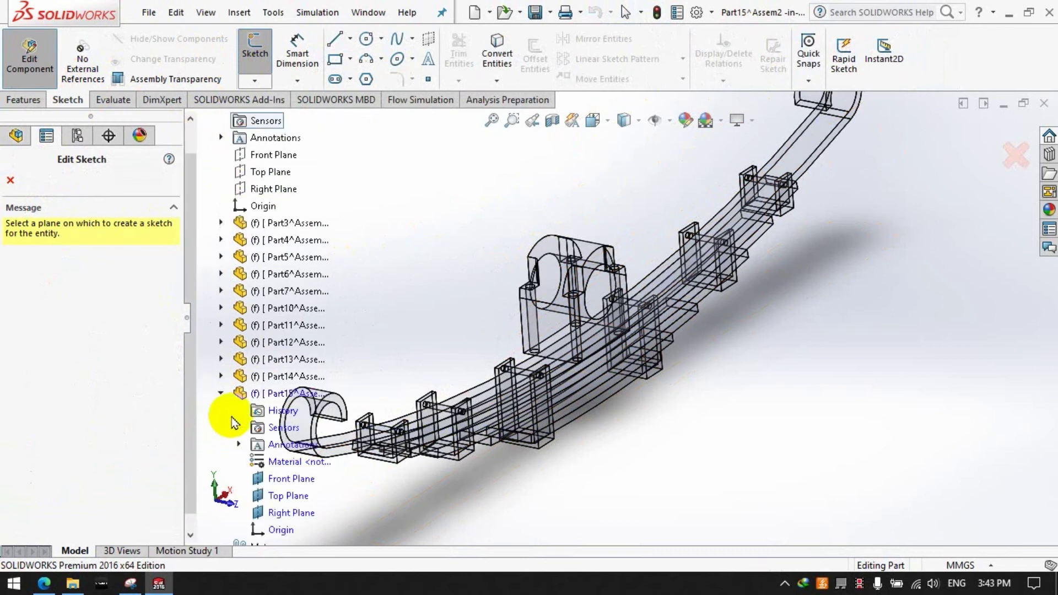
{"action": "left_click", "coordinate": [279, 475]}
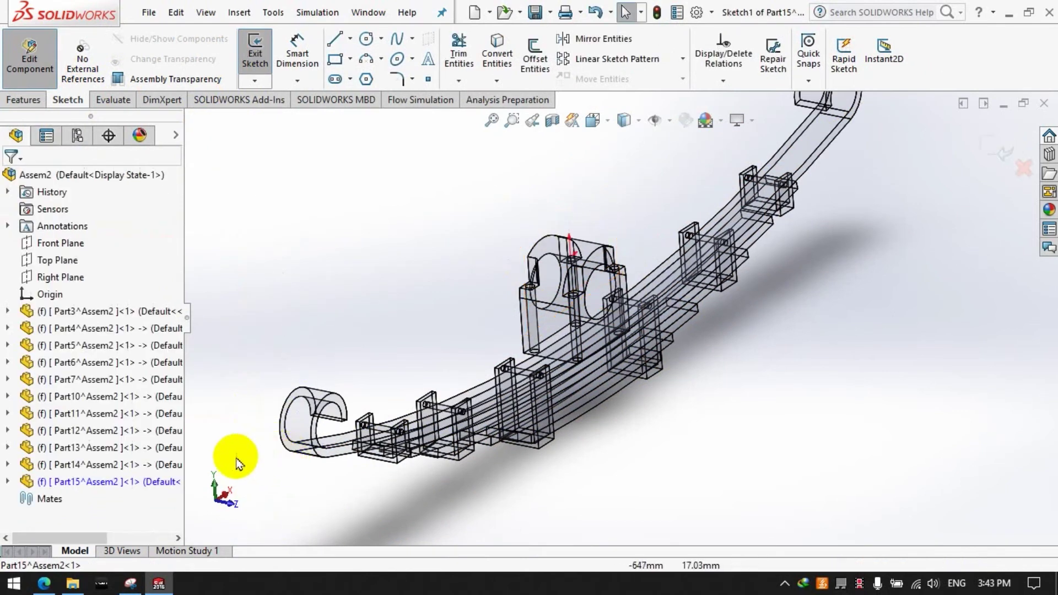
{"action": "left_click", "coordinate": [593, 120]}
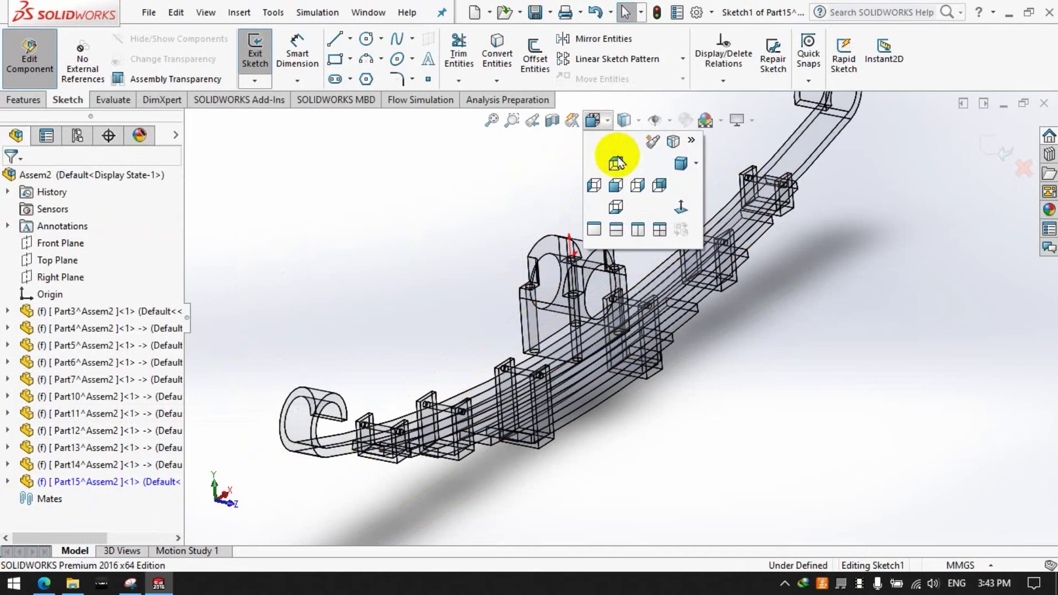
{"action": "left_click", "coordinate": [614, 154]}
{"action": "scroll", "coordinate": [642, 403], "scroll_direction": "down", "scroll_amount": 5}
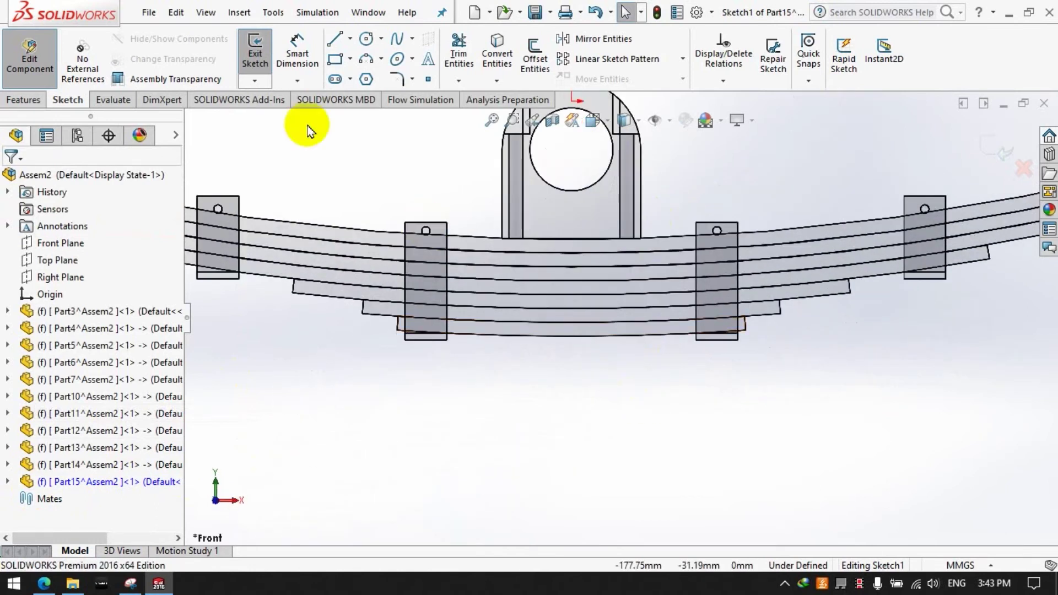
Step: Draw a rectangle below the springs and dimension its height to 10
{"action": "key", "text": "r"}
{"action": "left_click", "coordinate": [499, 344]}
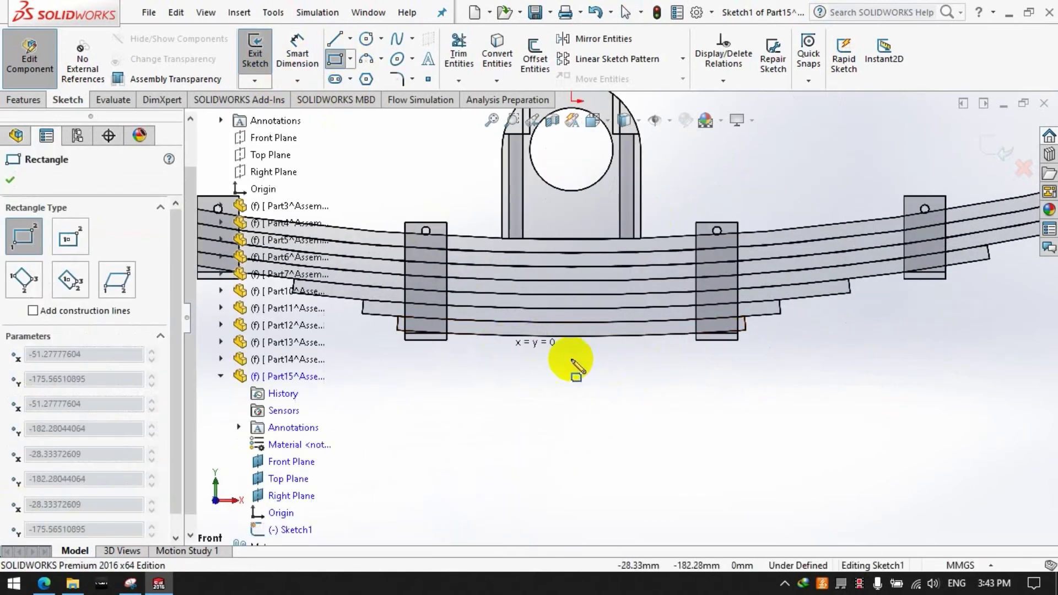
{"action": "left_click", "coordinate": [638, 371]}
{"action": "key", "text": "d"}
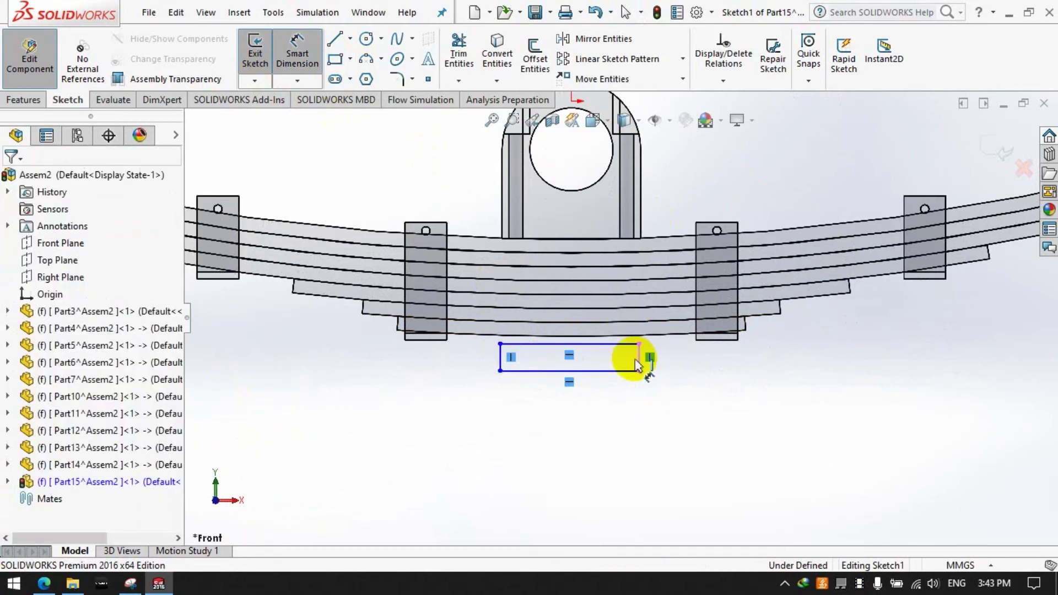
{"action": "left_click", "coordinate": [643, 365]}
{"action": "left_click", "coordinate": [890, 392]}
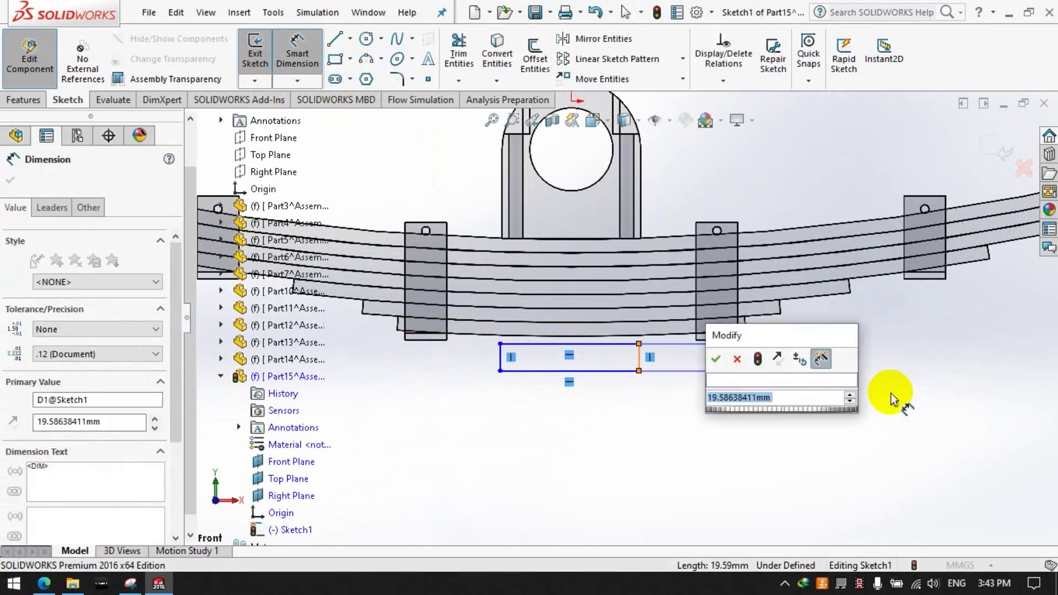
{"action": "type", "text": "10"}
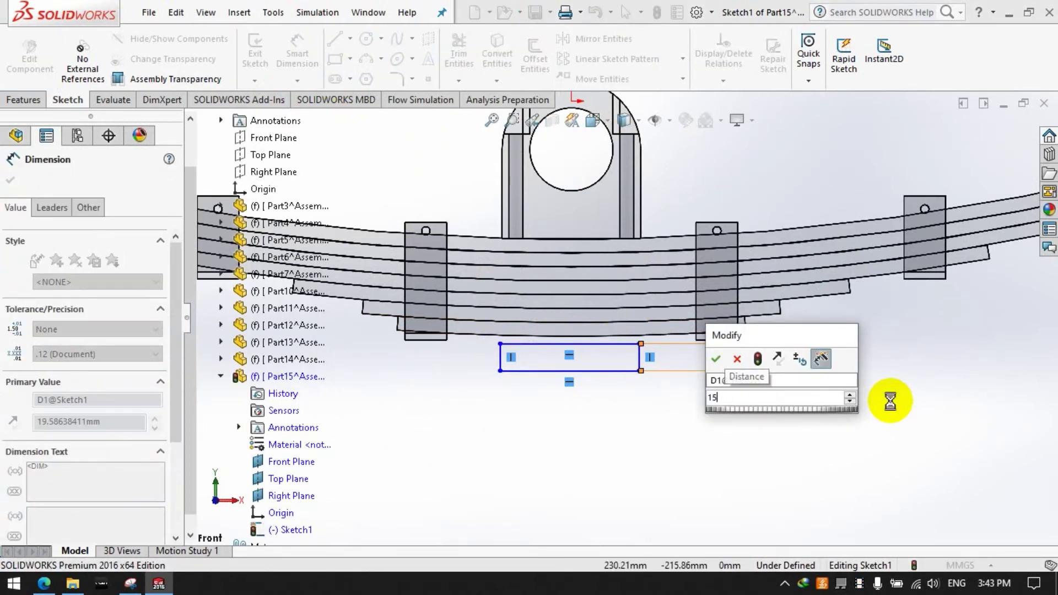
{"action": "key", "text": "Return"}
Step: Dimension the rectangle's top edge 170 mm below the clamp-top origin
{"action": "left_click", "coordinate": [599, 344]}
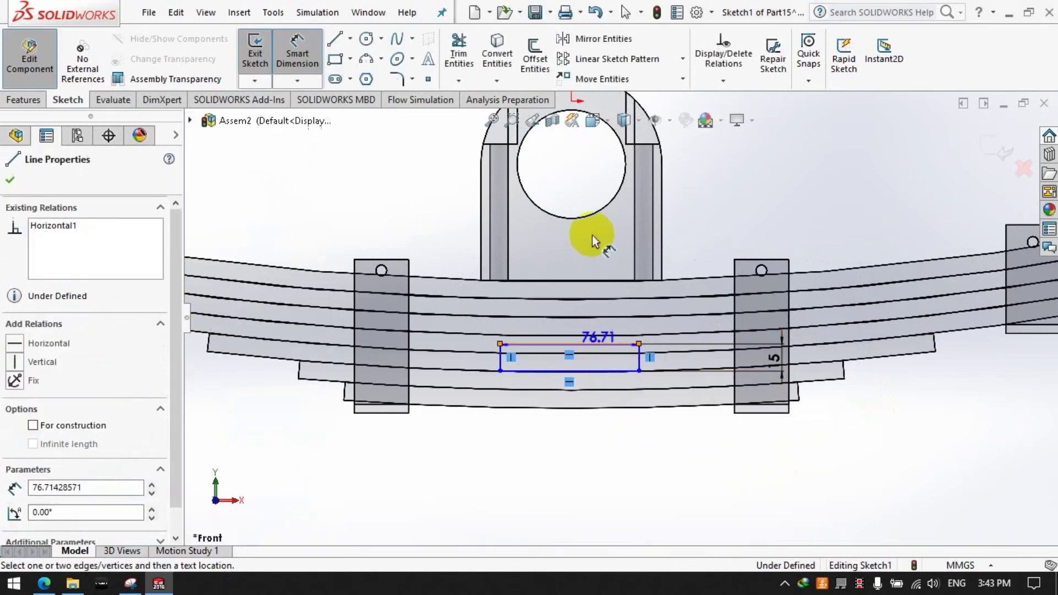
{"action": "scroll", "coordinate": [621, 317], "scroll_direction": "up", "scroll_amount": 3}
{"action": "left_click", "coordinate": [592, 192]}
{"action": "left_click", "coordinate": [727, 263]}
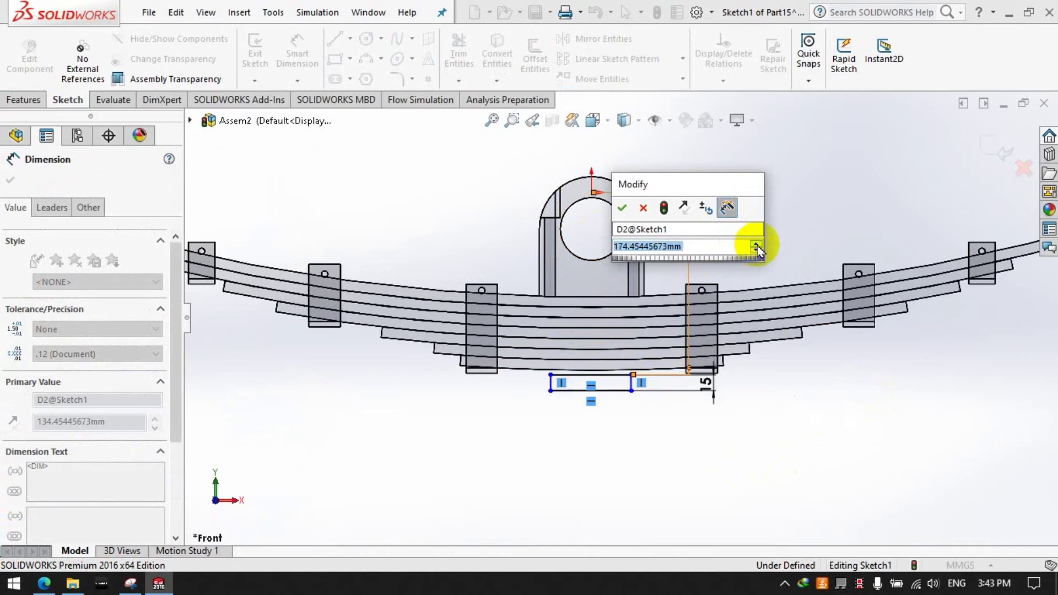
{"action": "type", "text": "170"}
{"action": "key", "text": "Return"}
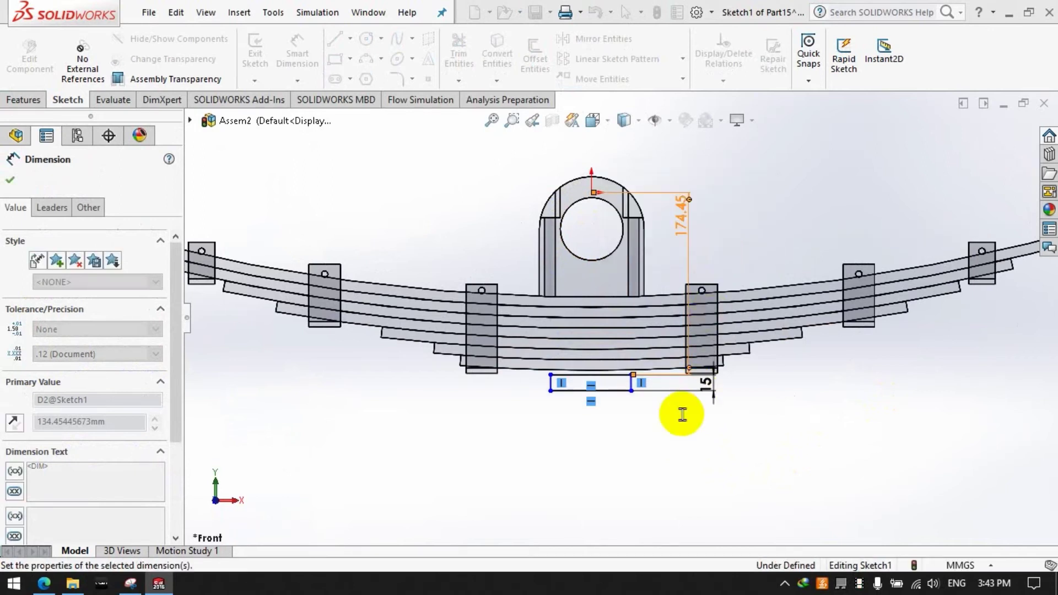
{"action": "left_click", "coordinate": [665, 438]}
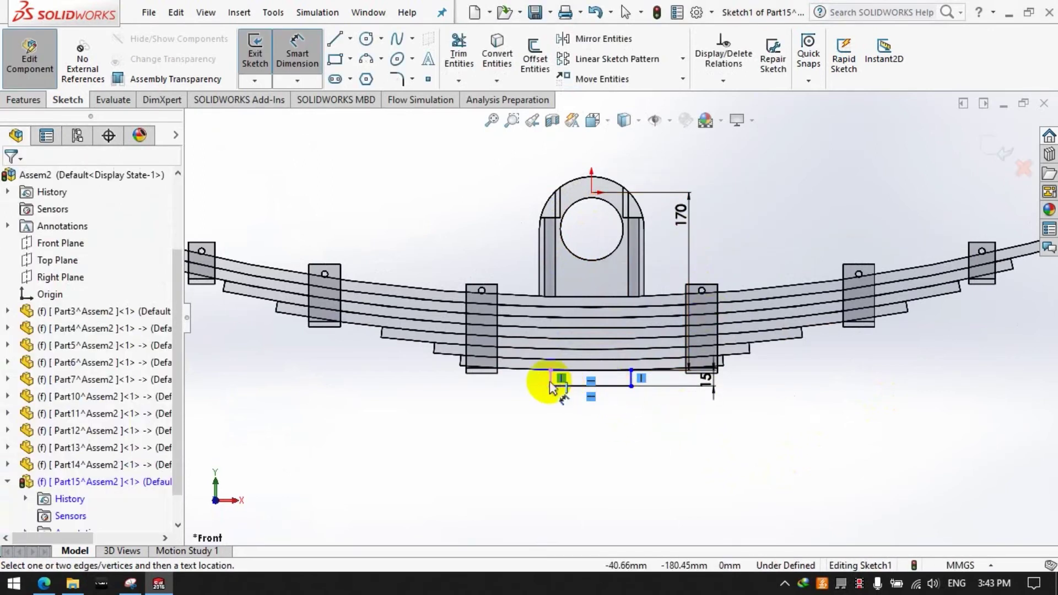
Step: Dimension the bottom line's length as 100 mm, correcting an initial 150
{"action": "left_click", "coordinate": [575, 393]}
{"action": "left_click", "coordinate": [699, 456]}
{"action": "type", "text": "150"}
{"action": "key", "text": "Return"}
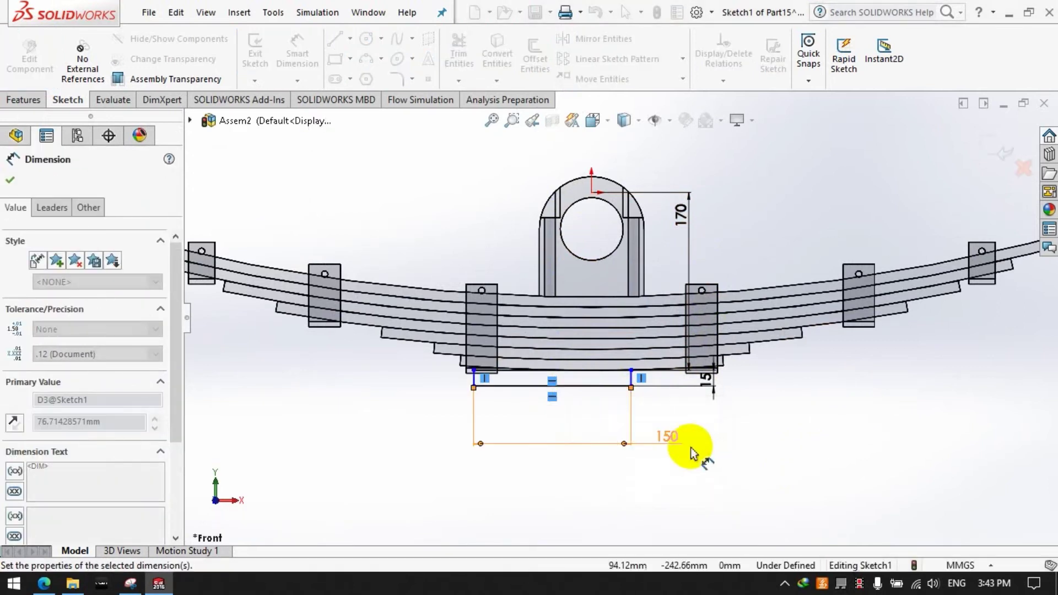
{"action": "left_click", "coordinate": [690, 447]}
{"action": "double_click", "coordinate": [670, 436]}
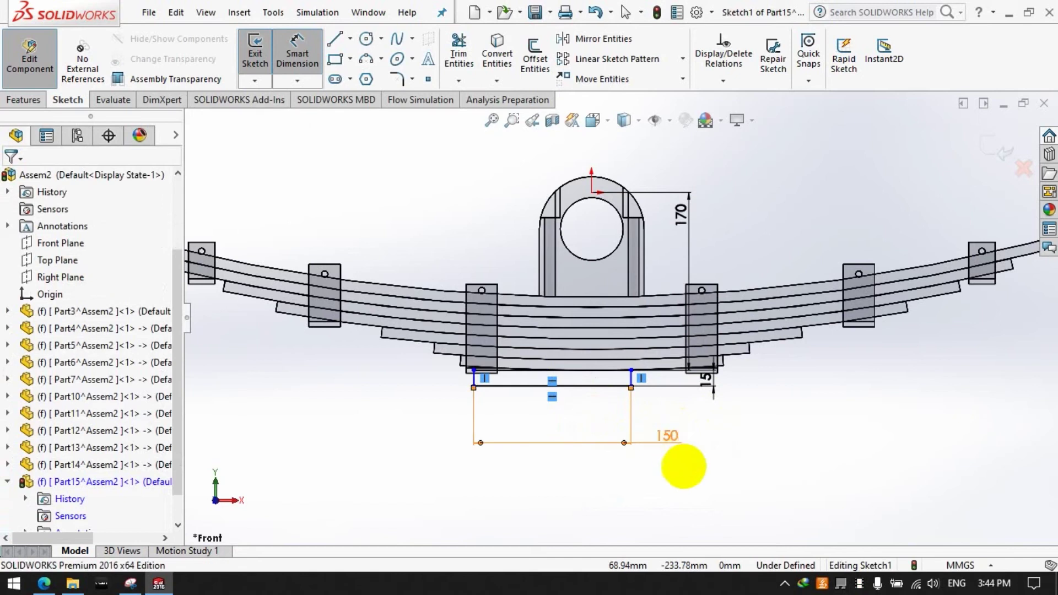
{"action": "left_click_drag", "start_coordinate": [650, 422], "coordinate": [762, 363]}
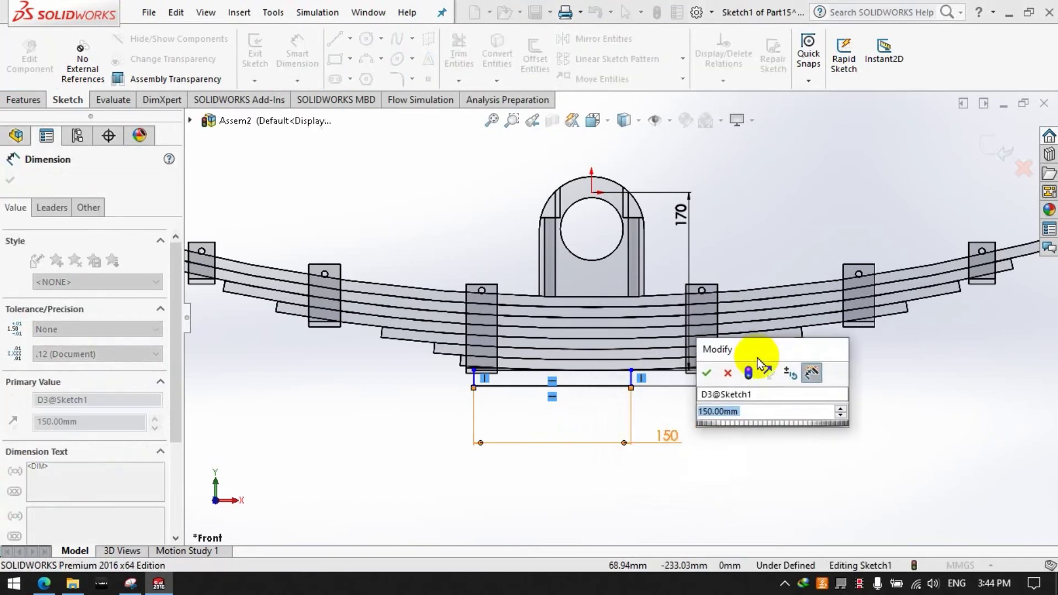
{"action": "type", "text": "100"}
{"action": "key", "text": "Return"}
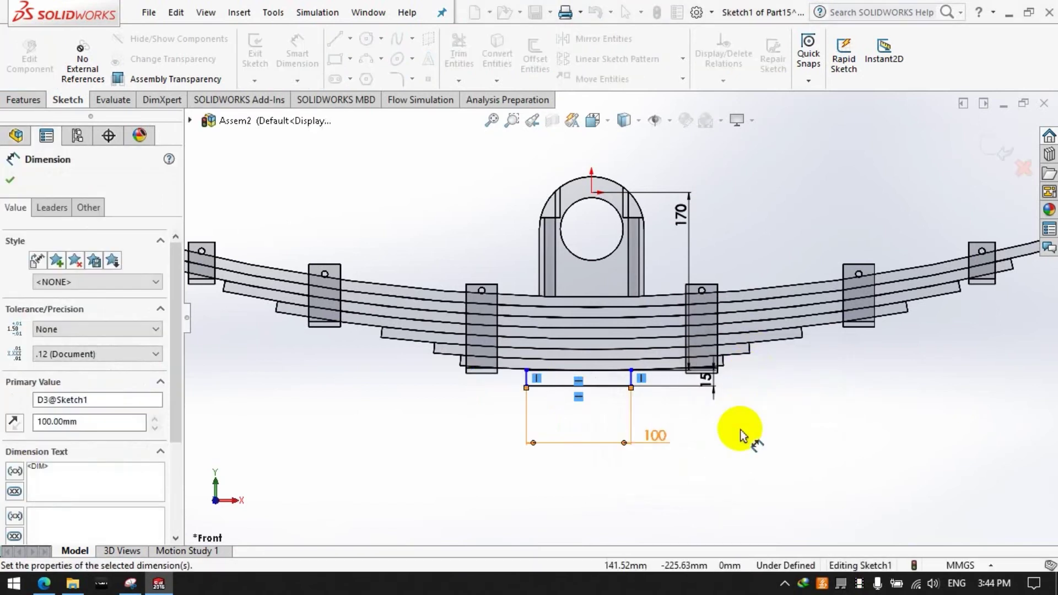
Step: Add a 50 mm dimension from the rectangle's left end to the centre line
{"action": "left_click", "coordinate": [527, 379]}
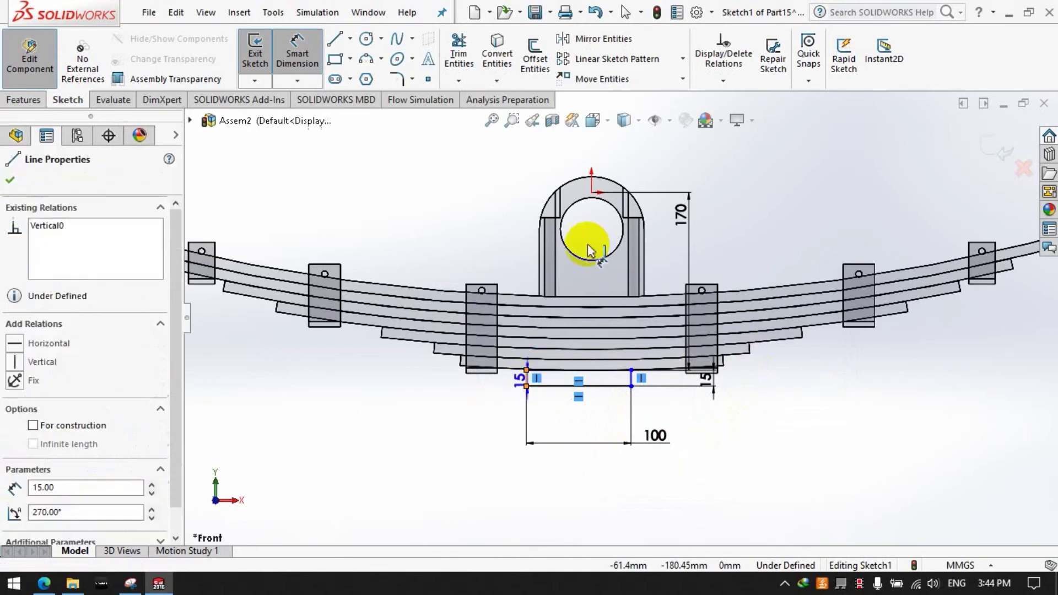
{"action": "left_click", "coordinate": [591, 193]}
{"action": "left_click", "coordinate": [550, 417]}
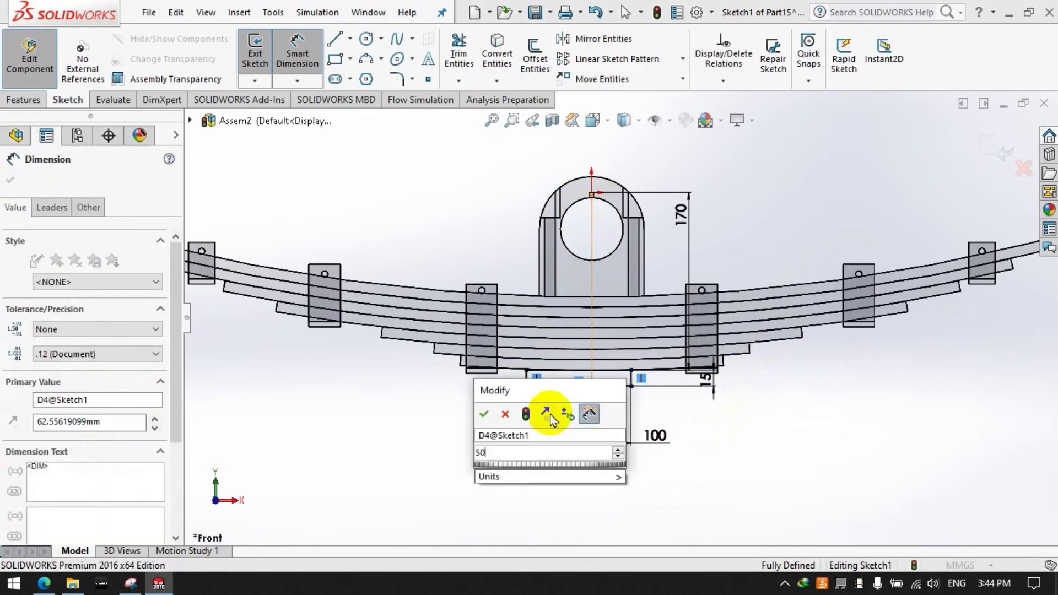
{"action": "key", "text": "Escape"}
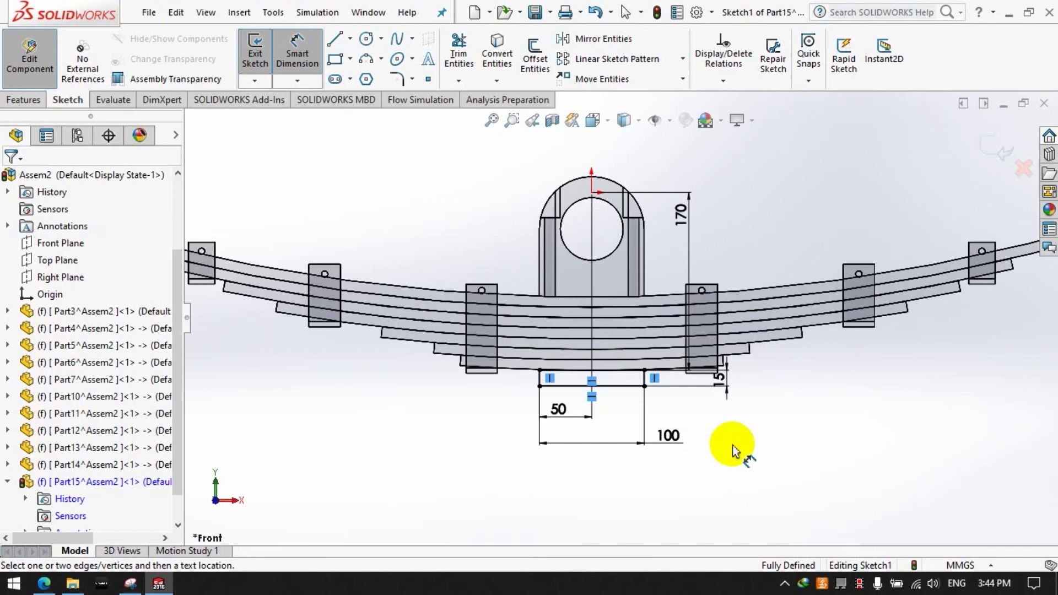
{"action": "left_click", "coordinate": [24, 99]}
Step: Extrude the plate sketch Mid Plane to 70 mm depth, correcting an initial 75
{"action": "left_click", "coordinate": [260, 56]}
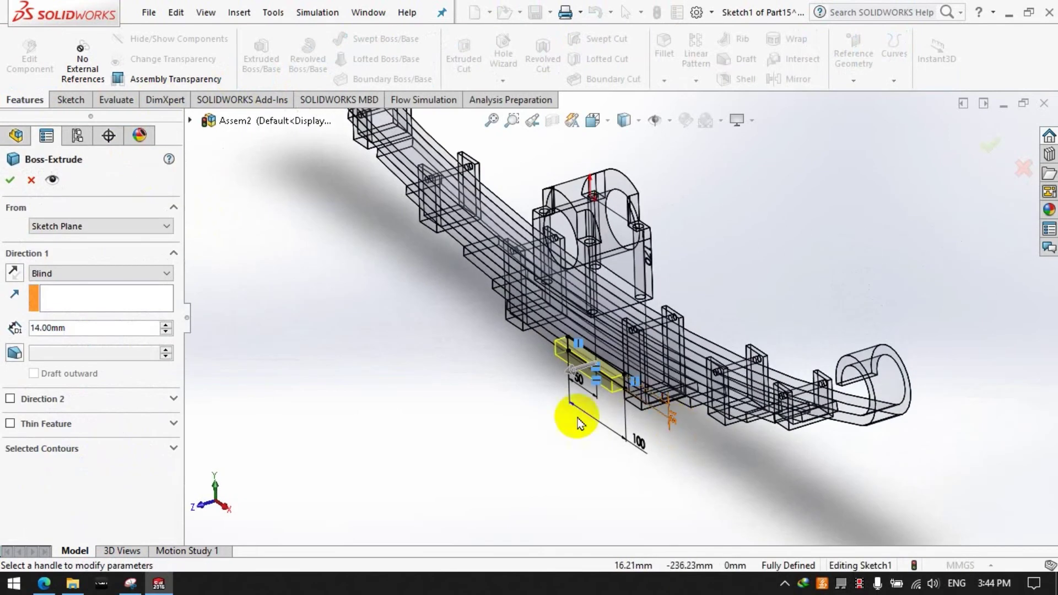
{"action": "left_click", "coordinate": [88, 275]}
{"action": "left_click", "coordinate": [52, 345]}
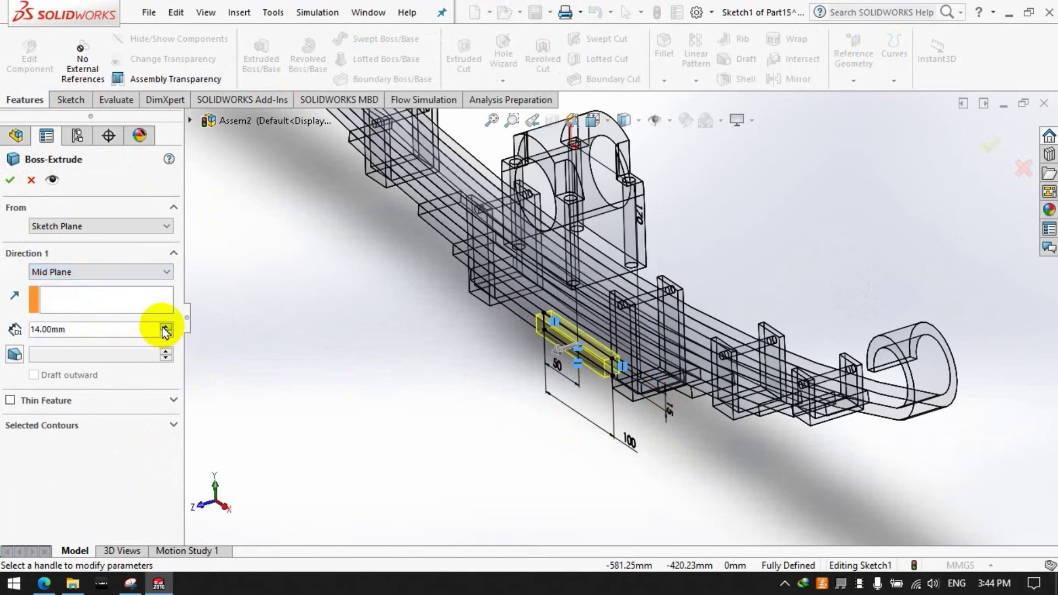
{"action": "left_click", "coordinate": [164, 327]}
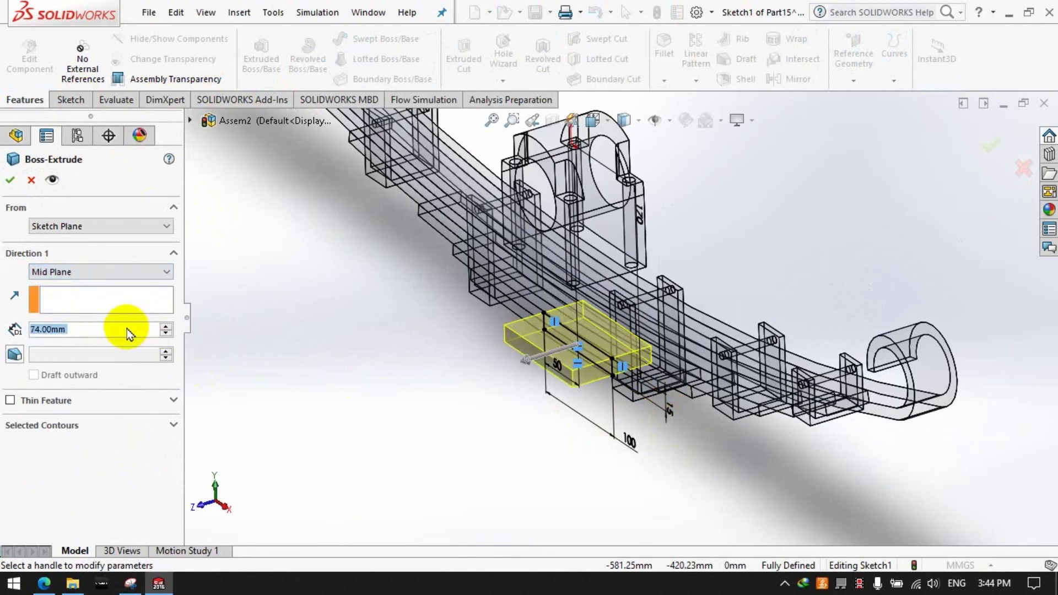
{"action": "type", "text": "75"}
{"action": "mouse_move", "coordinate": [380, 347]}
{"action": "middle_mouse_down"}
{"action": "mouse_move", "coordinate": [485, 420]}
{"action": "mouse_move", "coordinate": [496, 520]}
{"action": "mouse_move", "coordinate": [531, 456]}
{"action": "middle_mouse_up"}
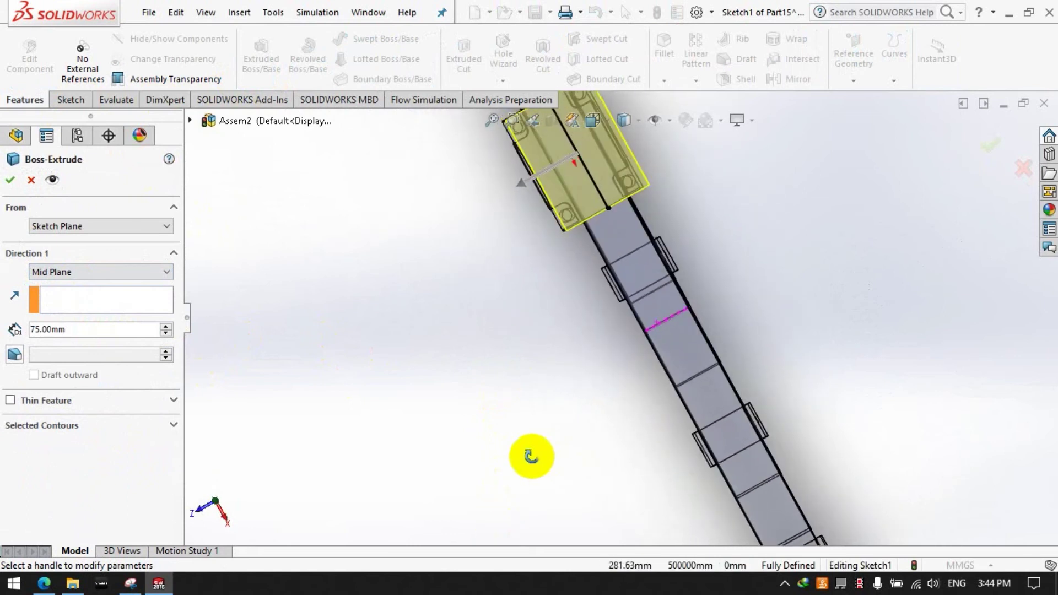
{"action": "scroll", "coordinate": [489, 335], "scroll_direction": "up", "scroll_amount": 2}
{"action": "scroll", "coordinate": [617, 203], "scroll_direction": "down", "scroll_amount": 3}
{"action": "scroll", "coordinate": [617, 203], "scroll_direction": "down", "scroll_amount": 2}
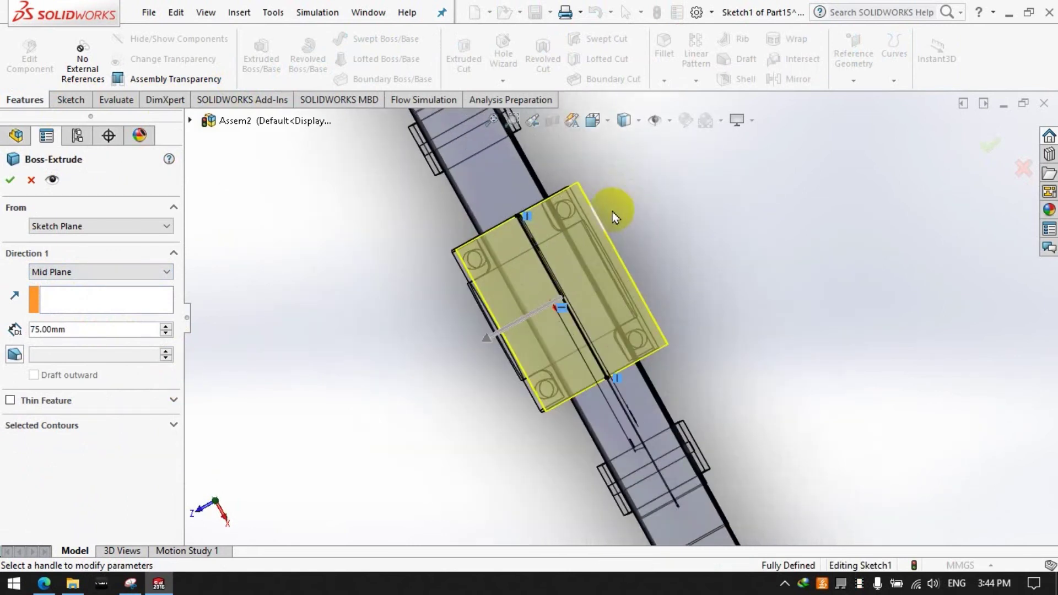
{"action": "left_click", "coordinate": [217, 501]}
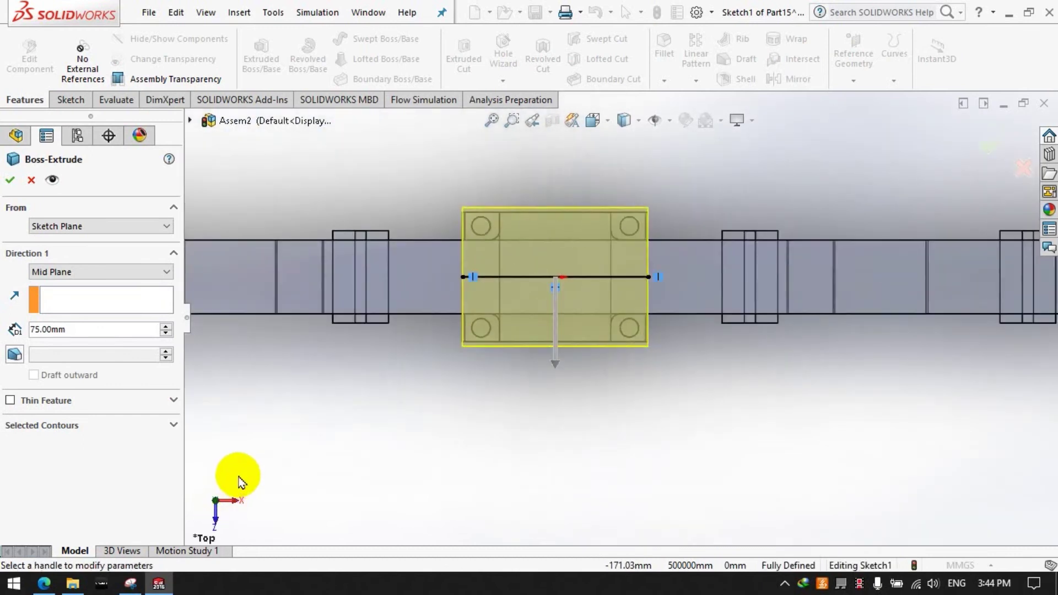
{"action": "type", "text": "70"}
{"action": "key", "text": "Return"}
{"action": "left_click", "coordinate": [10, 179]}
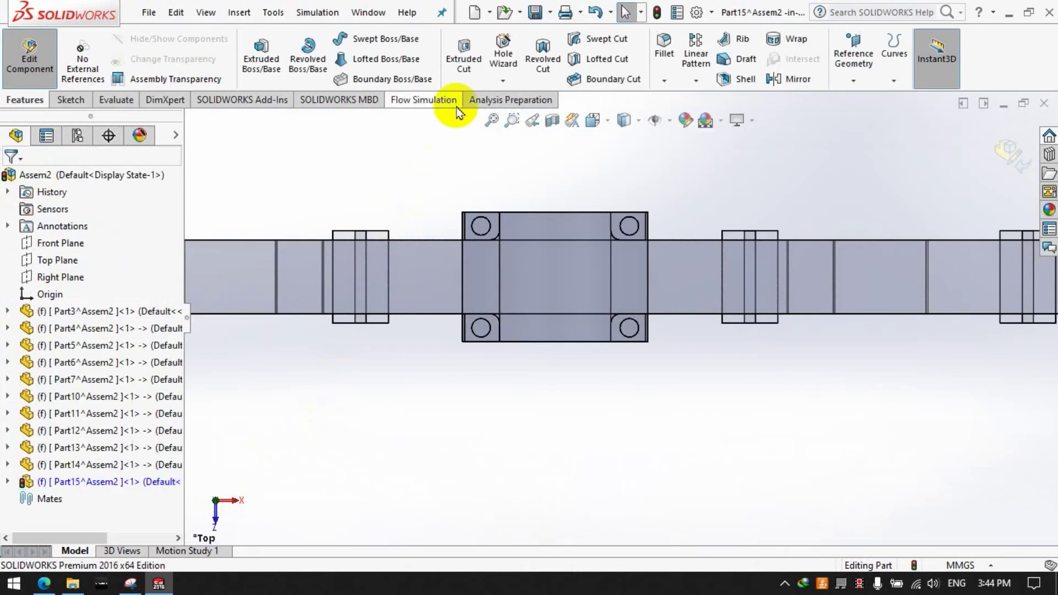
{"action": "left_click", "coordinate": [463, 53]}
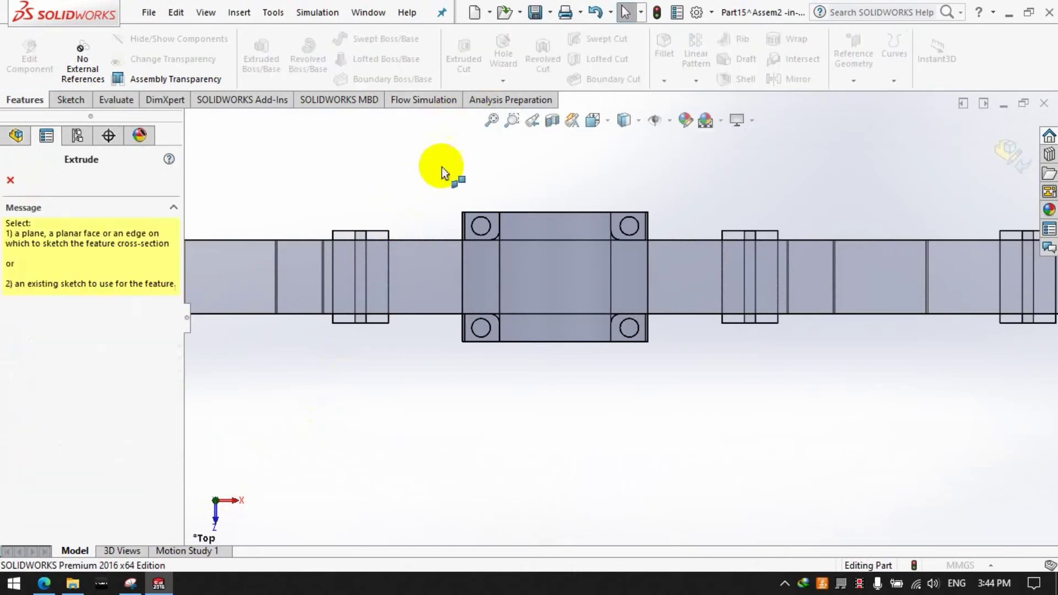
Step: Sketch on the plate face and convert the clamp's four bolt hole edges into it
{"action": "left_click", "coordinate": [481, 231]}
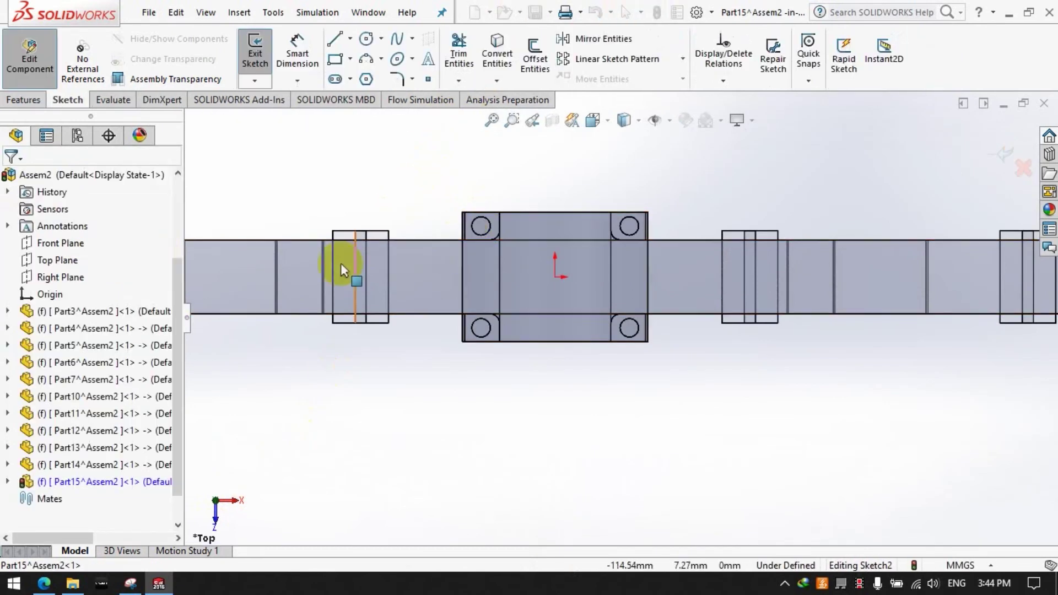
{"action": "left_click", "coordinate": [493, 60]}
{"action": "mouse_move", "coordinate": [477, 259]}
{"action": "middle_mouse_down"}
{"action": "mouse_move", "coordinate": [495, 252]}
{"action": "mouse_move", "coordinate": [534, 318]}
{"action": "middle_mouse_up"}
{"action": "scroll", "coordinate": [534, 317], "scroll_direction": "down", "scroll_amount": 3}
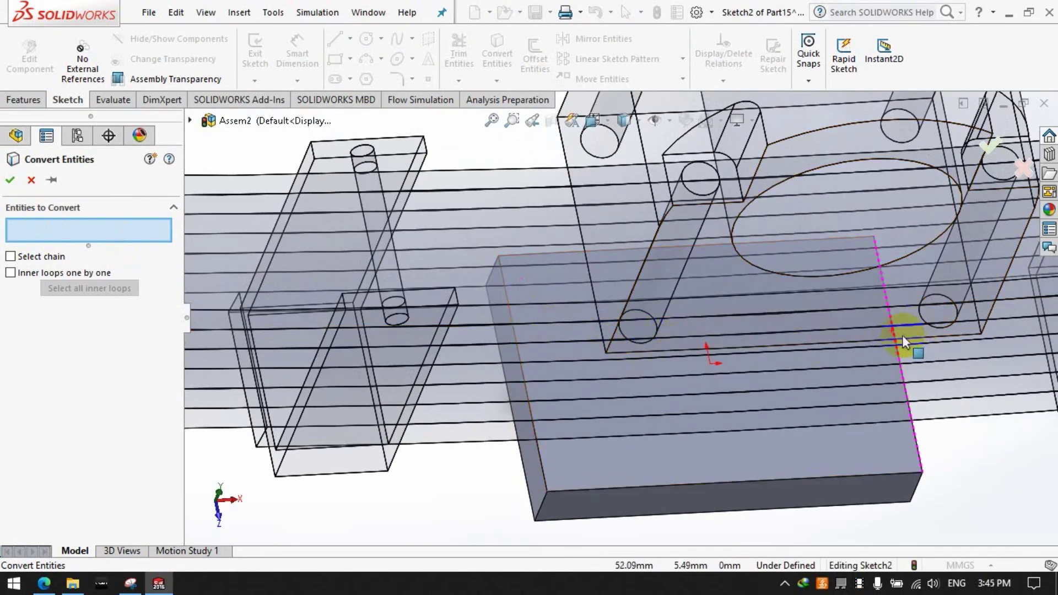
{"action": "left_click", "coordinate": [939, 295]}
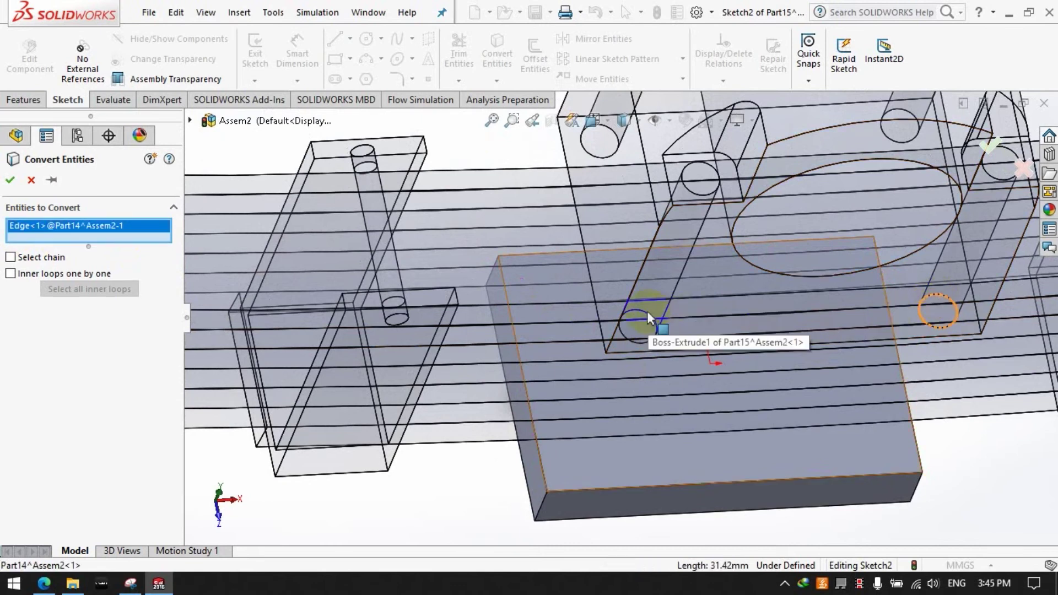
{"action": "mouse_move", "coordinate": [639, 314]}
{"action": "middle_mouse_down"}
{"action": "mouse_move", "coordinate": [613, 243]}
{"action": "mouse_move", "coordinate": [669, 299]}
{"action": "middle_mouse_up"}
{"action": "scroll", "coordinate": [671, 299], "scroll_direction": "up", "scroll_amount": 5}
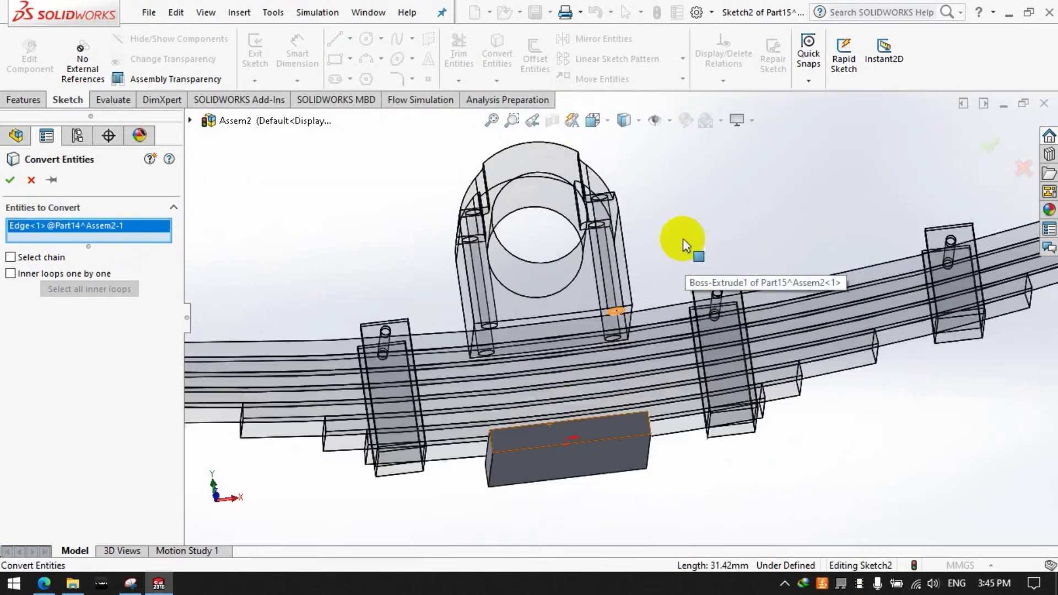
{"action": "scroll", "coordinate": [425, 323], "scroll_direction": "down", "scroll_amount": 5}
{"action": "left_click", "coordinate": [445, 267]}
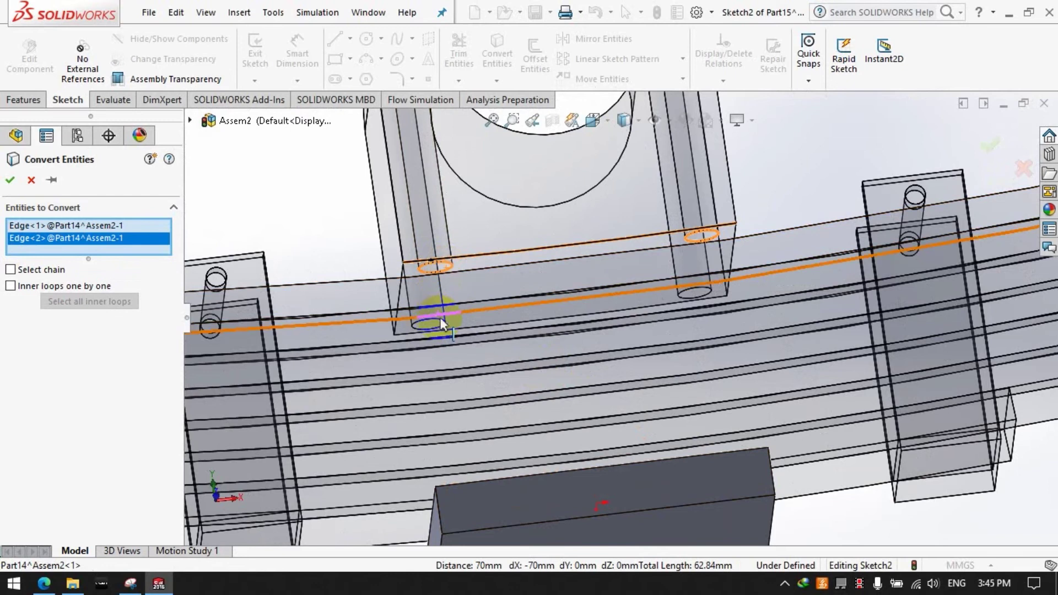
{"action": "left_click", "coordinate": [441, 326]}
{"action": "left_click", "coordinate": [384, 312]}
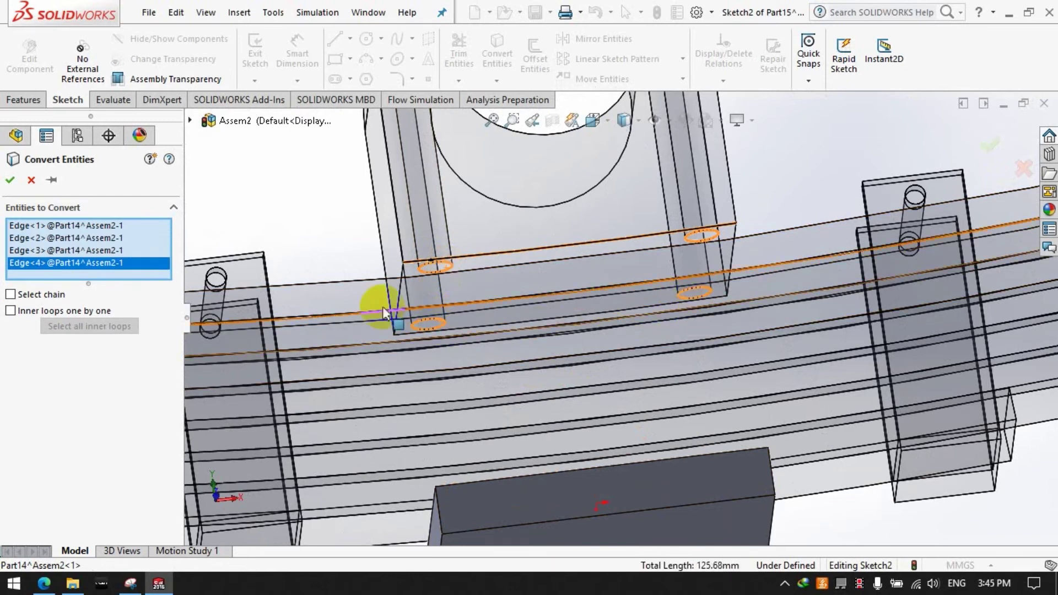
{"action": "left_click", "coordinate": [9, 180]}
Step: Extruded-cut the four hole circles 70 mm through the bottom plate
{"action": "key", "text": "f"}
{"action": "mouse_move", "coordinate": [523, 245]}
{"action": "middle_mouse_down"}
{"action": "mouse_move", "coordinate": [489, 184]}
{"action": "mouse_move", "coordinate": [489, 378]}
{"action": "middle_mouse_up"}
{"action": "left_click", "coordinate": [23, 100]}
{"action": "left_click", "coordinate": [451, 66]}
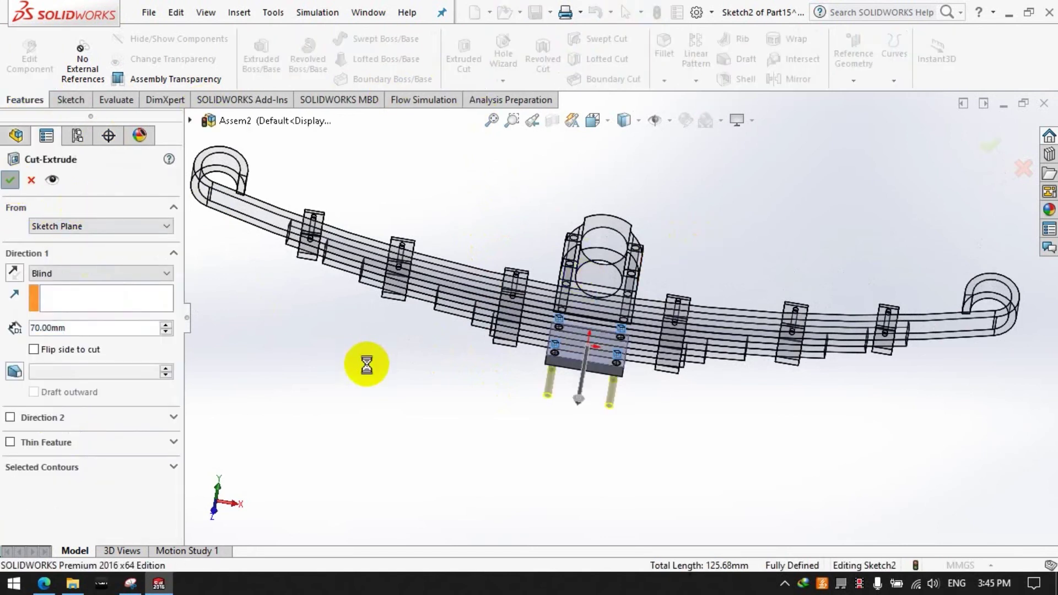
{"action": "key", "text": "Return"}
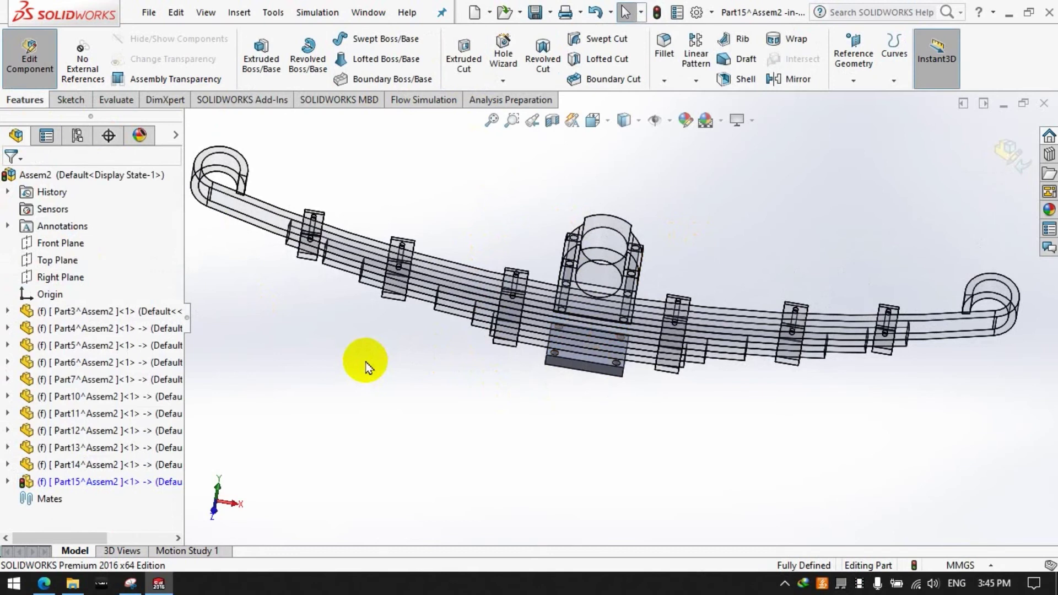
{"action": "mouse_move", "coordinate": [483, 425]}
{"action": "middle_mouse_down"}
{"action": "mouse_move", "coordinate": [456, 444]}
{"action": "mouse_move", "coordinate": [470, 443]}
{"action": "middle_mouse_up"}
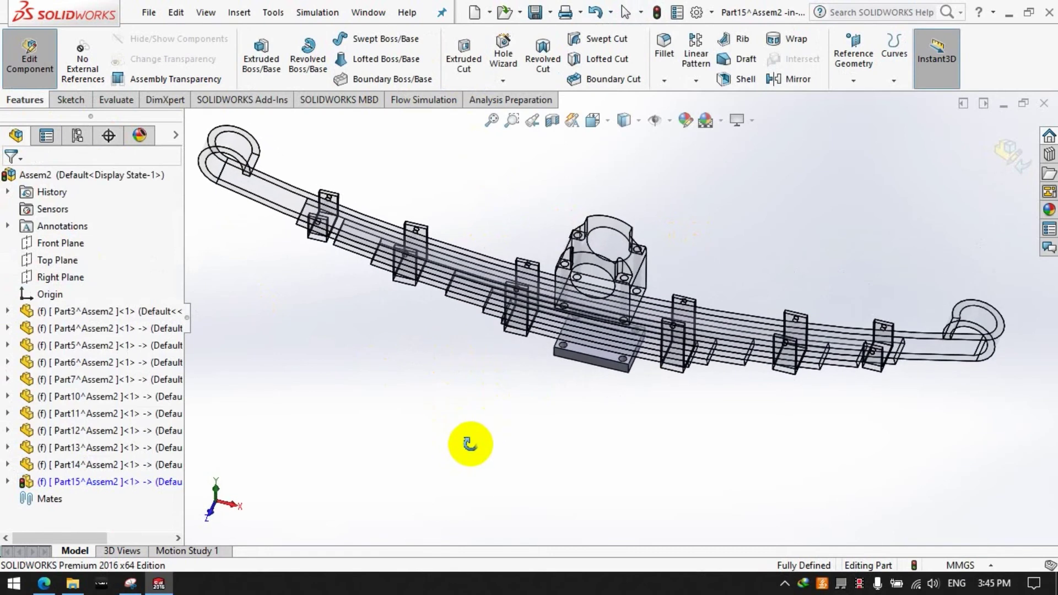
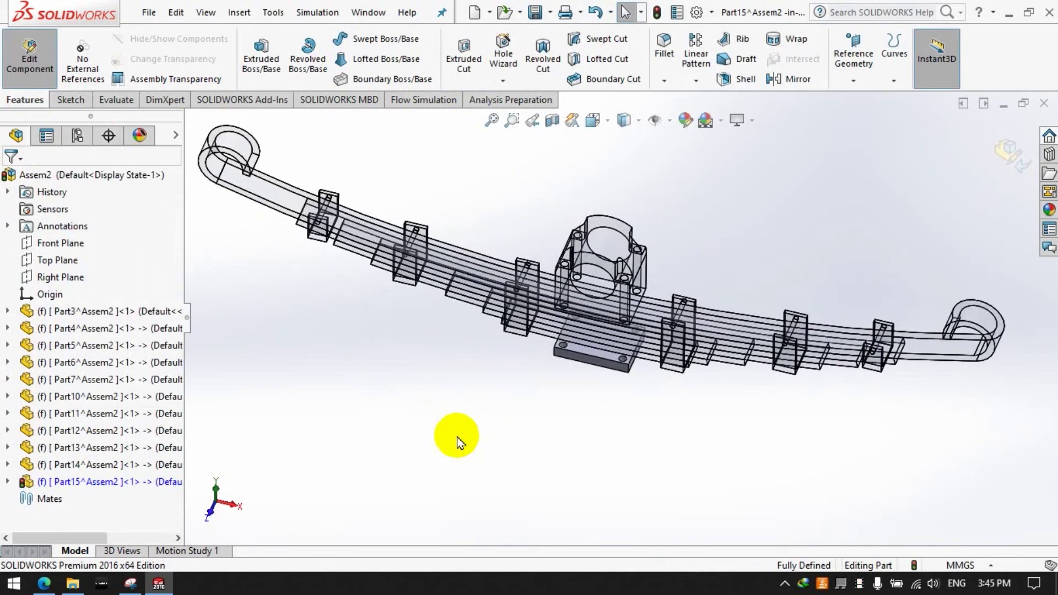
Step: Leave the current part and insert a new part, Part16, into the assembly for in-place editing
{"action": "left_click", "coordinate": [31, 61]}
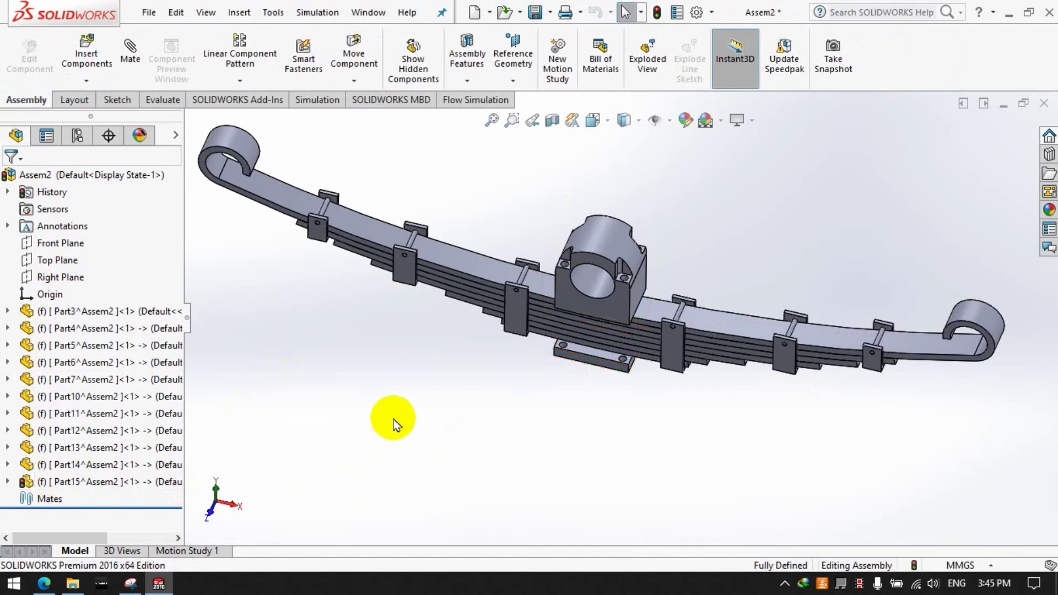
{"action": "left_click", "coordinate": [87, 83]}
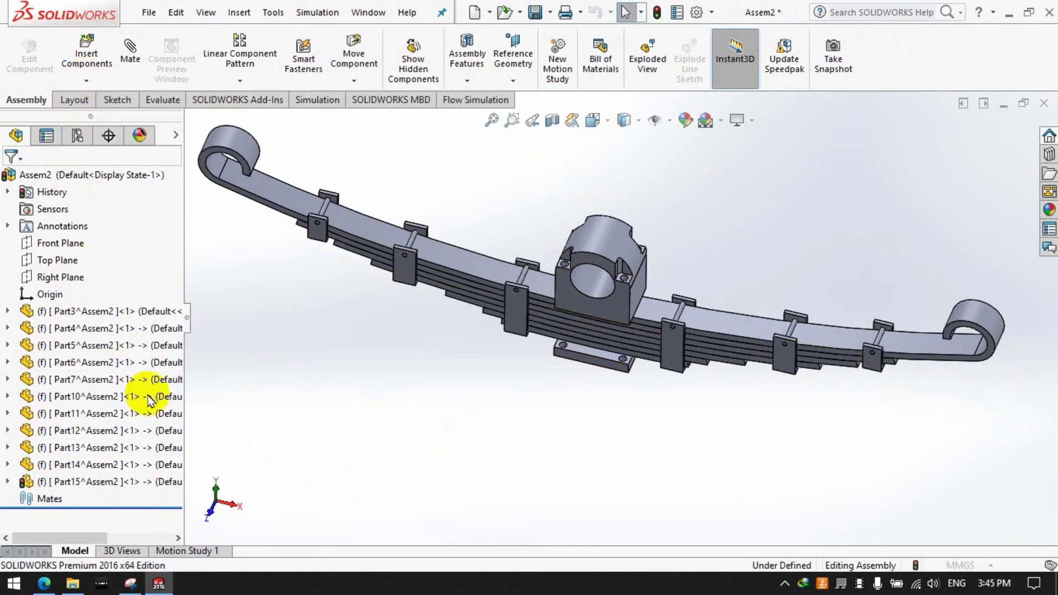
{"action": "left_click", "coordinate": [110, 481]}
{"action": "left_click", "coordinate": [71, 498]}
{"action": "left_click", "coordinate": [30, 58]}
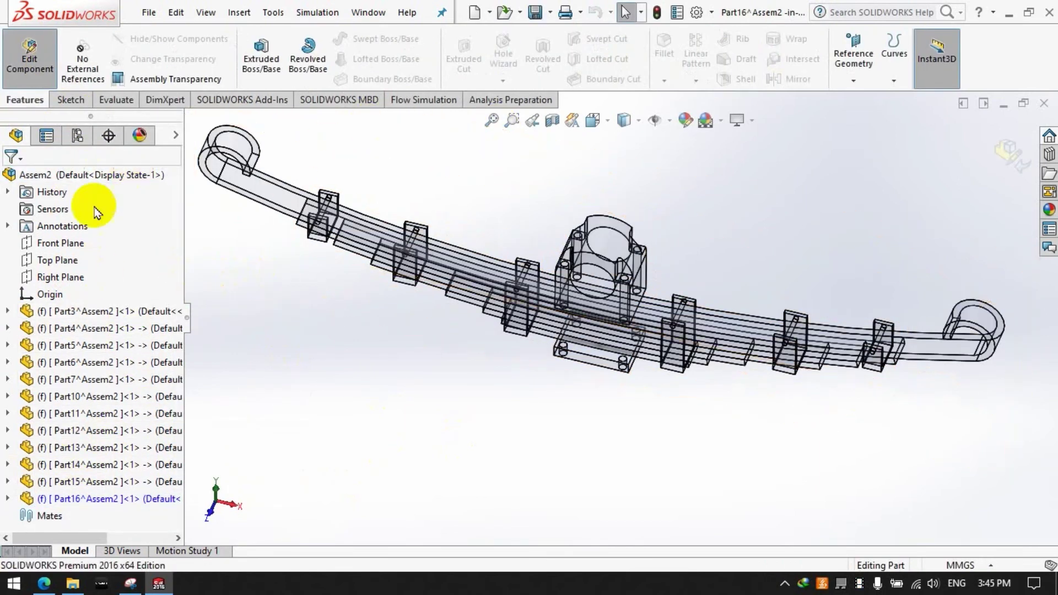
Step: Start a sketch in Part16 on the clamp block's face
{"action": "left_click", "coordinate": [70, 100]}
{"action": "left_click", "coordinate": [254, 49]}
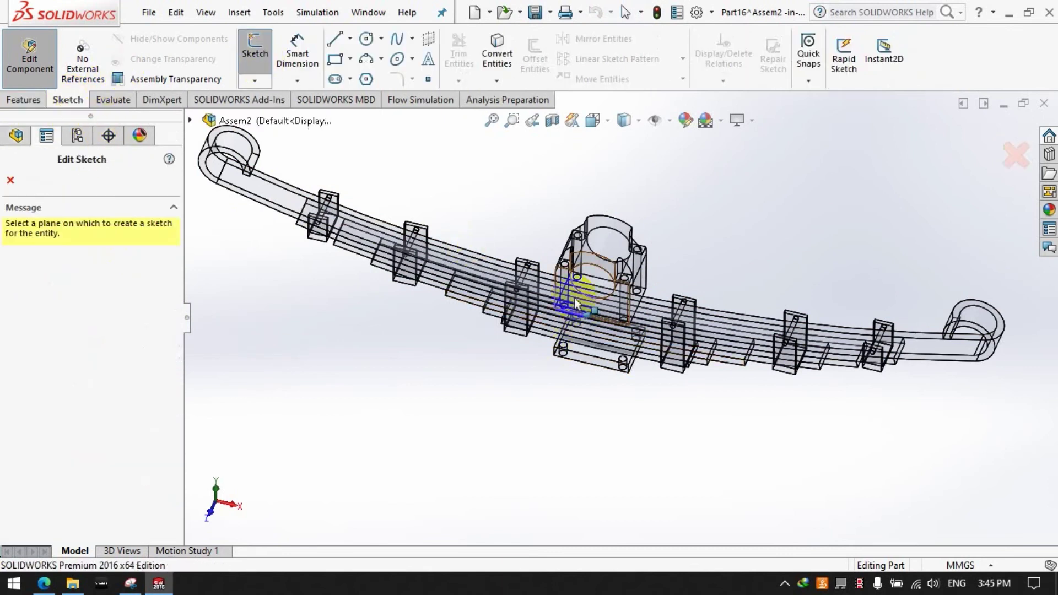
{"action": "scroll", "coordinate": [567, 298], "scroll_direction": "down", "scroll_amount": 5}
{"action": "scroll", "coordinate": [595, 284], "scroll_direction": "down", "scroll_amount": 4}
{"action": "left_click", "coordinate": [613, 293]}
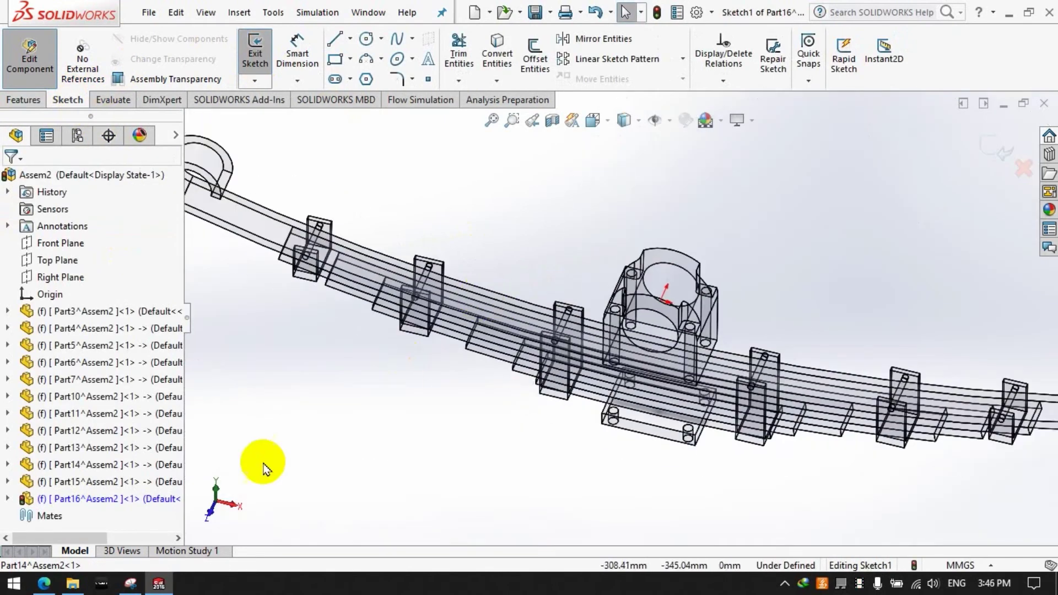
{"action": "scroll", "coordinate": [658, 385], "scroll_direction": "down", "scroll_amount": 4}
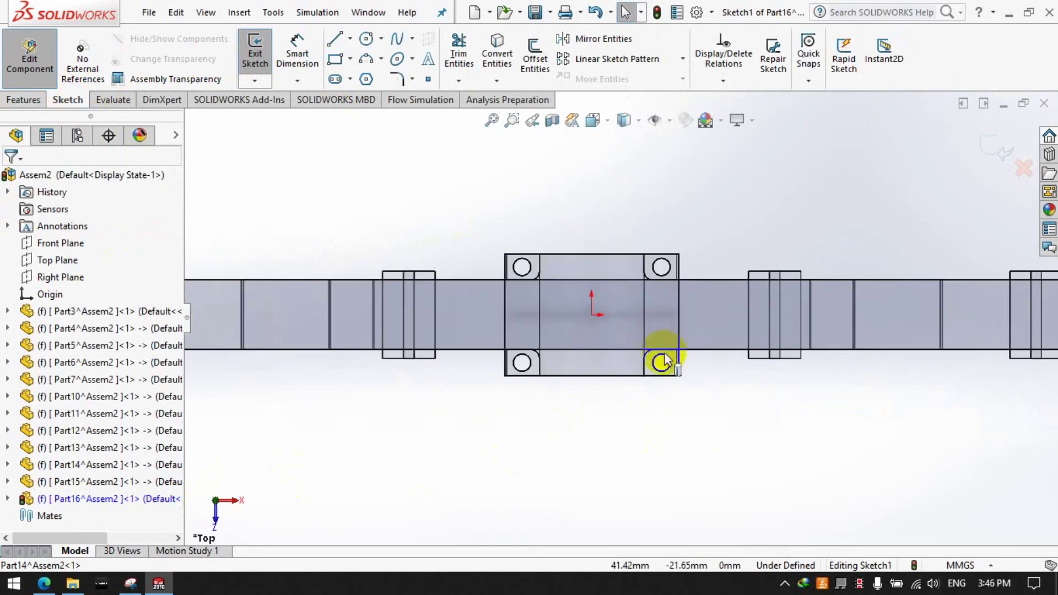
{"action": "scroll", "coordinate": [661, 359], "scroll_direction": "down", "scroll_amount": 3}
Step: Convert the two lower bolt-hole edges, 80 mm apart, into the sketch
{"action": "left_click", "coordinate": [497, 52]}
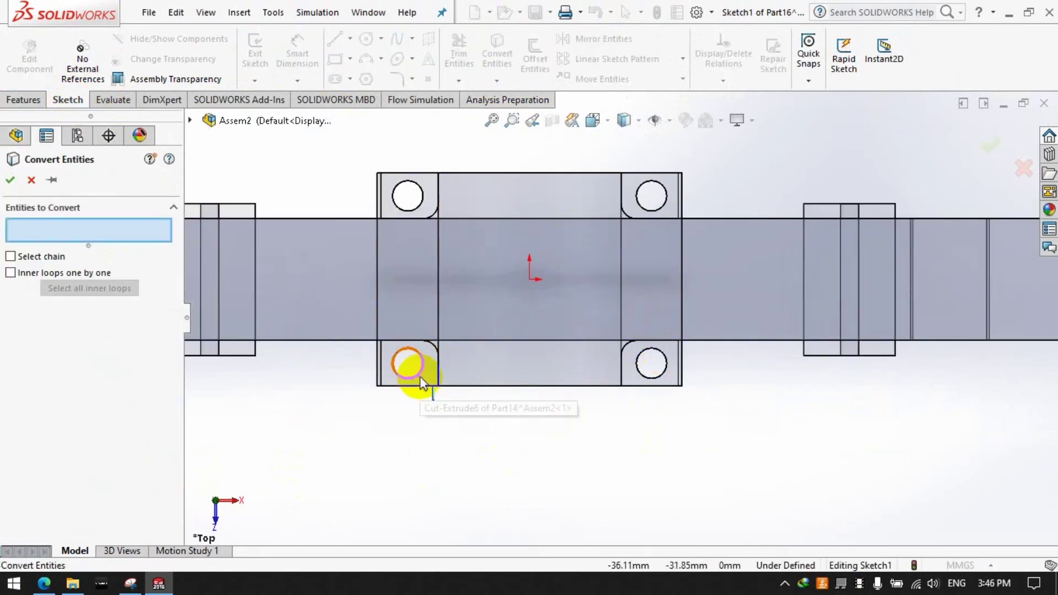
{"action": "left_click", "coordinate": [419, 376]}
{"action": "left_click", "coordinate": [651, 378]}
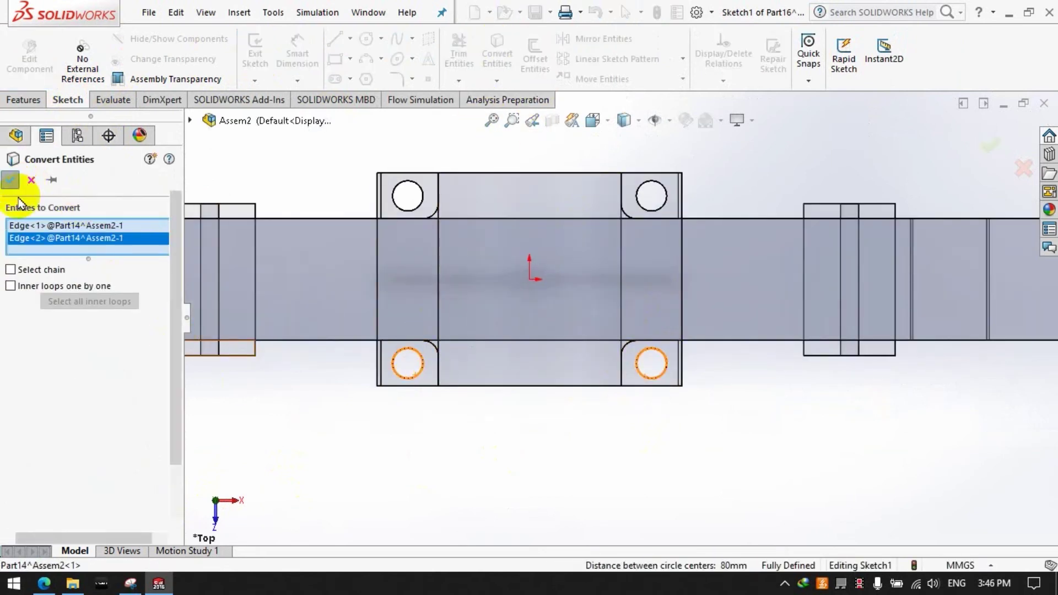
{"action": "left_click", "coordinate": [9, 180]}
{"action": "scroll", "coordinate": [319, 416], "scroll_direction": "up", "scroll_amount": 3}
{"action": "mouse_move", "coordinate": [430, 425]}
{"action": "middle_mouse_down"}
{"action": "mouse_move", "coordinate": [485, 358]}
{"action": "mouse_move", "coordinate": [467, 328]}
{"action": "middle_mouse_up"}
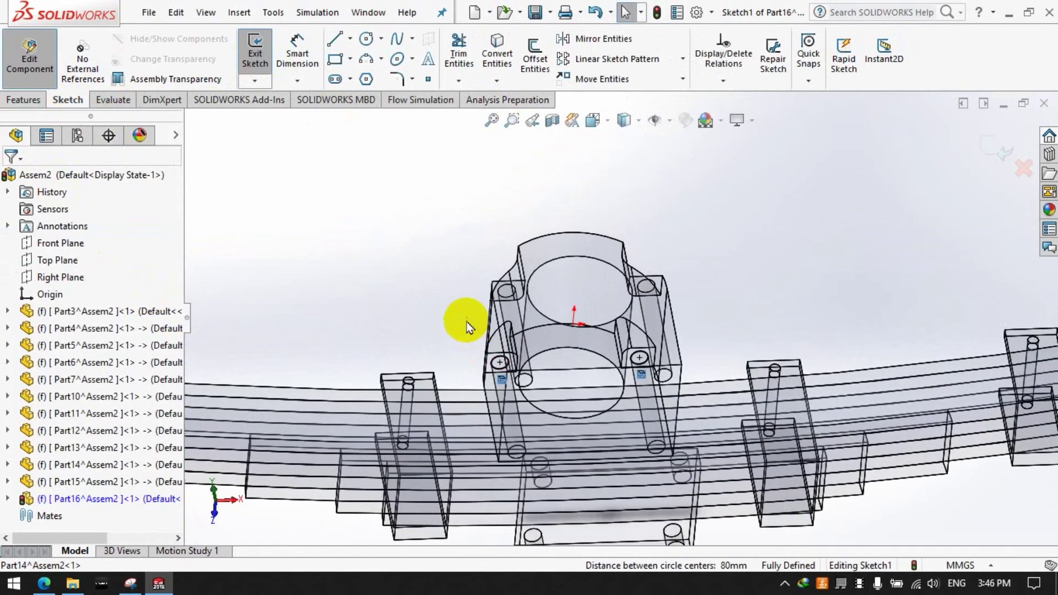
{"action": "scroll", "coordinate": [616, 415], "scroll_direction": "up", "scroll_amount": 5}
{"action": "left_click", "coordinate": [23, 100]}
{"action": "left_click", "coordinate": [263, 55]}
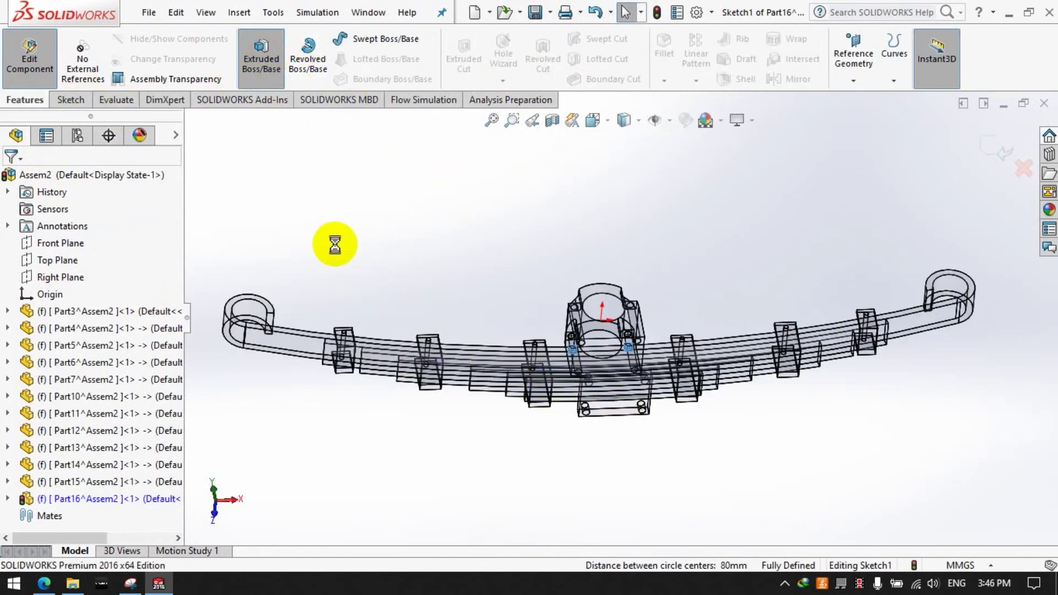
Step: Extrude the two circles as Blind rods, 10 mm in Direction 1 and 180 mm in Direction 2
{"action": "left_click", "coordinate": [64, 274]}
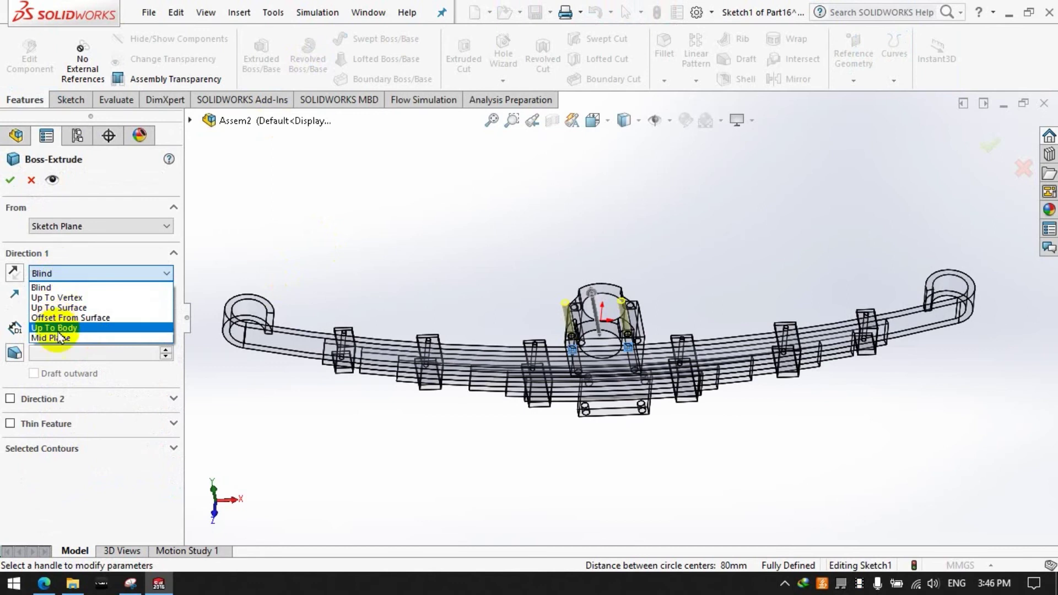
{"action": "left_click", "coordinate": [80, 336]}
{"action": "left_click", "coordinate": [110, 272]}
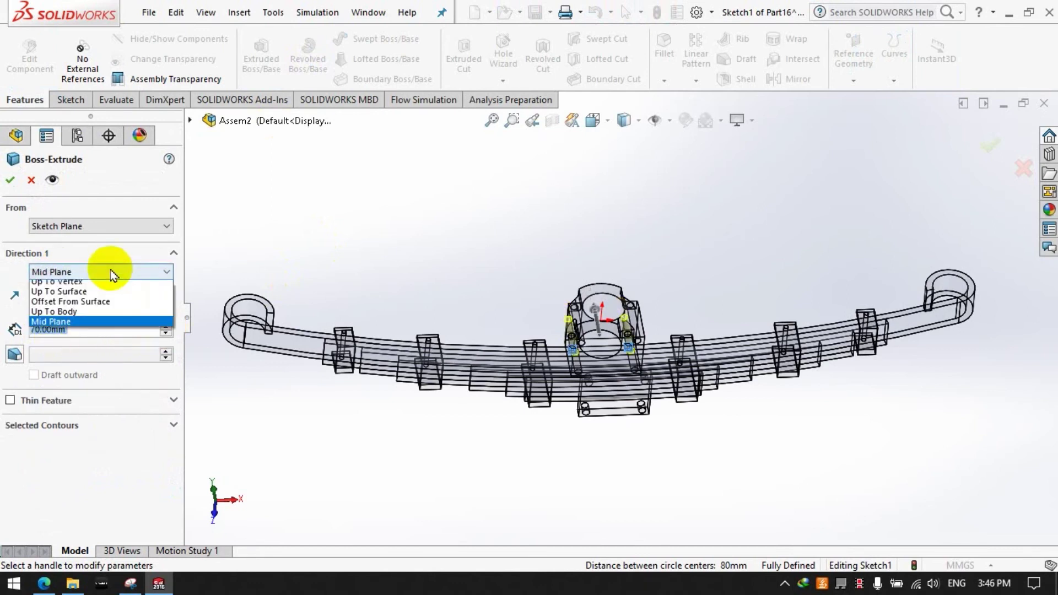
{"action": "left_click", "coordinate": [52, 283]}
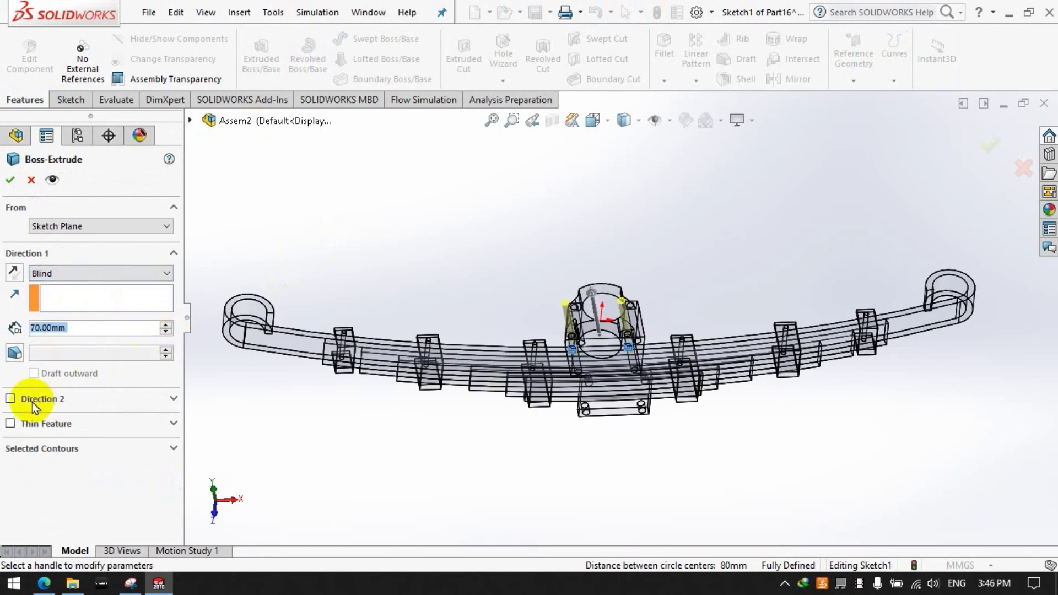
{"action": "left_click", "coordinate": [11, 398]}
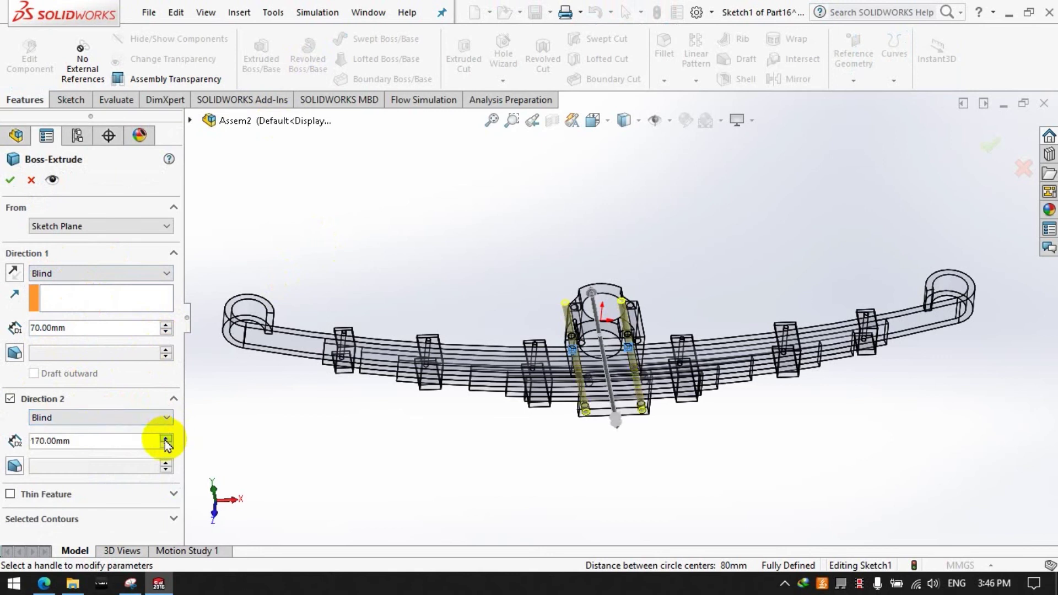
{"action": "mouse_move", "coordinate": [347, 461]}
{"action": "middle_mouse_down"}
{"action": "mouse_move", "coordinate": [460, 390]}
{"action": "mouse_move", "coordinate": [437, 295]}
{"action": "mouse_move", "coordinate": [406, 331]}
{"action": "mouse_move", "coordinate": [202, 345]}
{"action": "middle_mouse_up"}
{"action": "left_click", "coordinate": [165, 331]}
{"action": "left_click", "coordinate": [165, 331]}
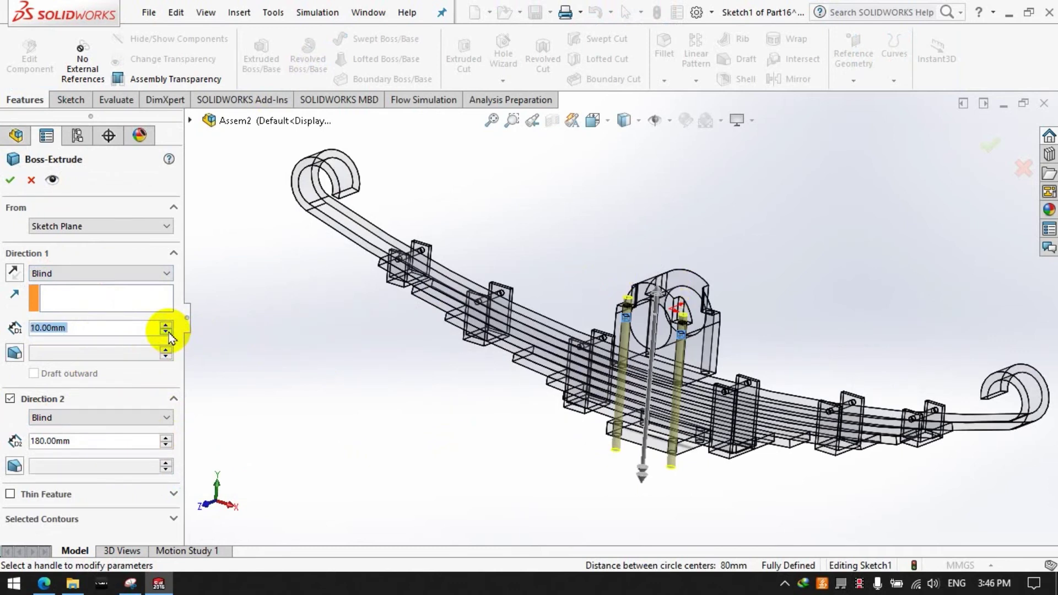
{"action": "left_click", "coordinate": [10, 179]}
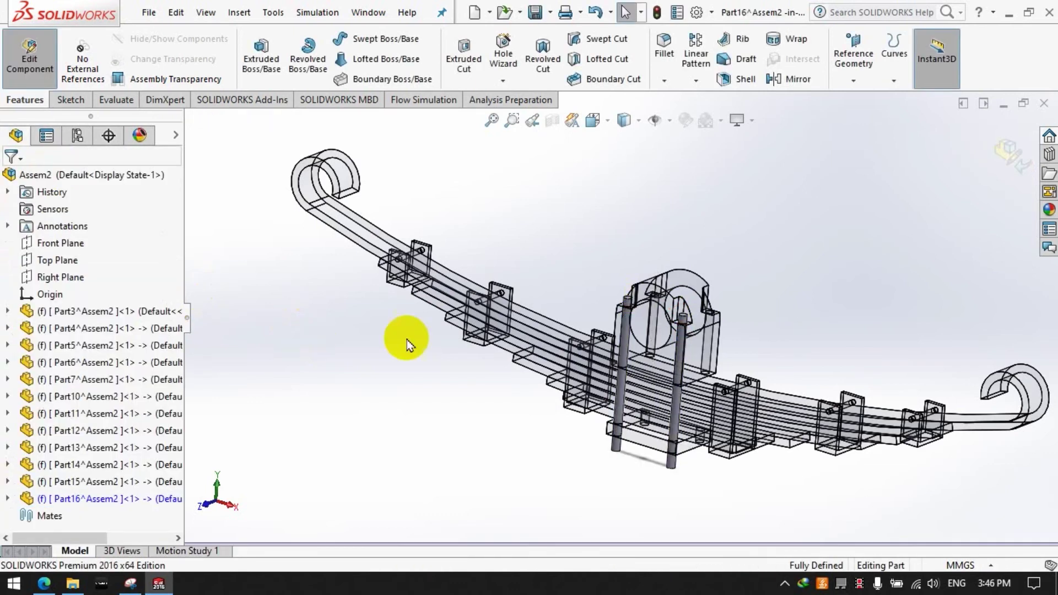
Step: Start a sketch on the rod's top face and view it Normal To
{"action": "scroll", "coordinate": [722, 321], "scroll_direction": "down", "scroll_amount": 3}
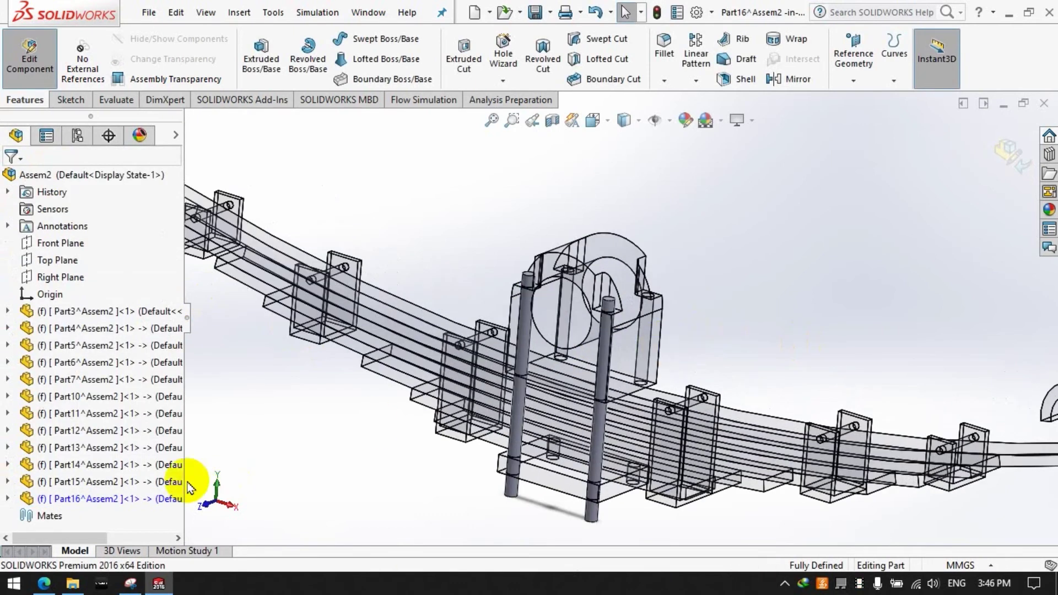
{"action": "scroll", "coordinate": [508, 283], "scroll_direction": "down", "scroll_amount": 3}
{"action": "left_click", "coordinate": [87, 104]}
{"action": "left_click", "coordinate": [25, 100]}
{"action": "left_click", "coordinate": [261, 58]}
{"action": "scroll", "coordinate": [573, 300], "scroll_direction": "down", "scroll_amount": 5}
{"action": "left_click", "coordinate": [573, 300]}
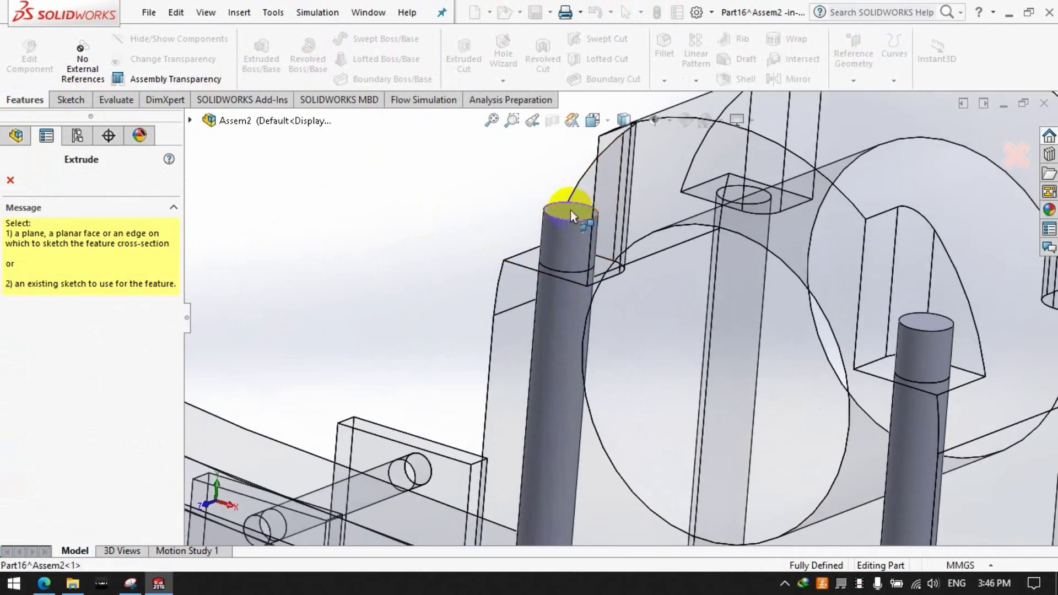
{"action": "scroll", "coordinate": [397, 278], "scroll_direction": "up", "scroll_amount": 6}
{"action": "left_click", "coordinate": [215, 488]}
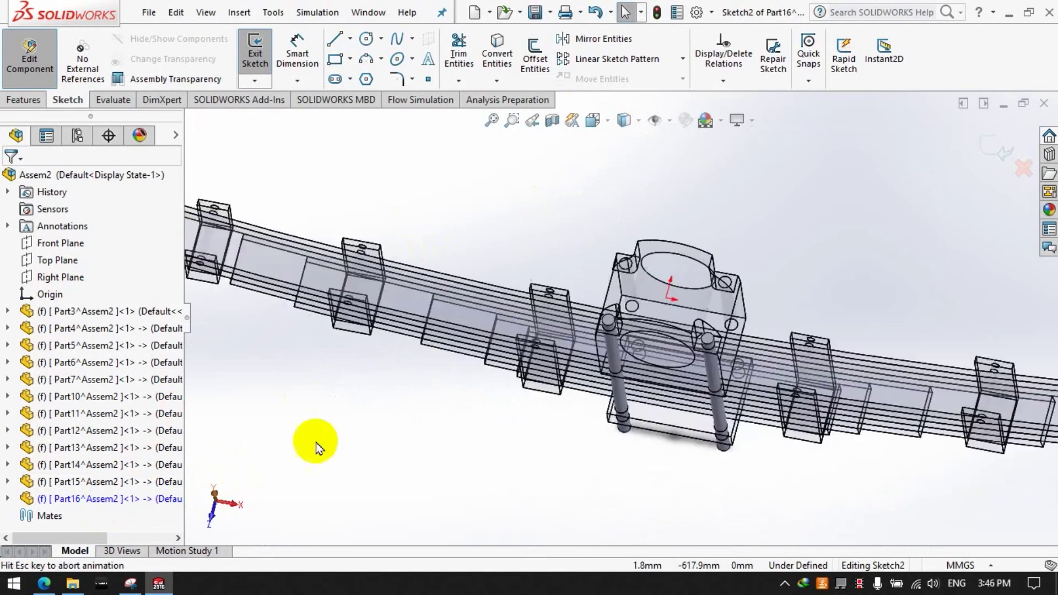
Step: Draw a vertical centerline through the origin and convert the left hole circle into the sketch
{"action": "scroll", "coordinate": [650, 347], "scroll_direction": "down", "scroll_amount": 5}
{"action": "left_click", "coordinate": [349, 39]}
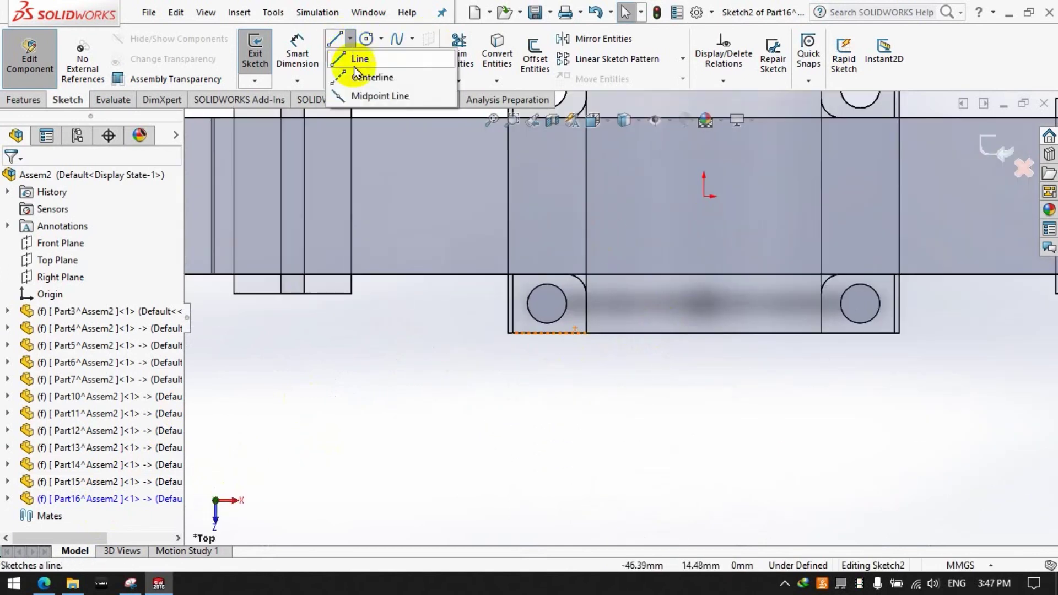
{"action": "left_click", "coordinate": [359, 60]}
{"action": "left_click", "coordinate": [704, 375]}
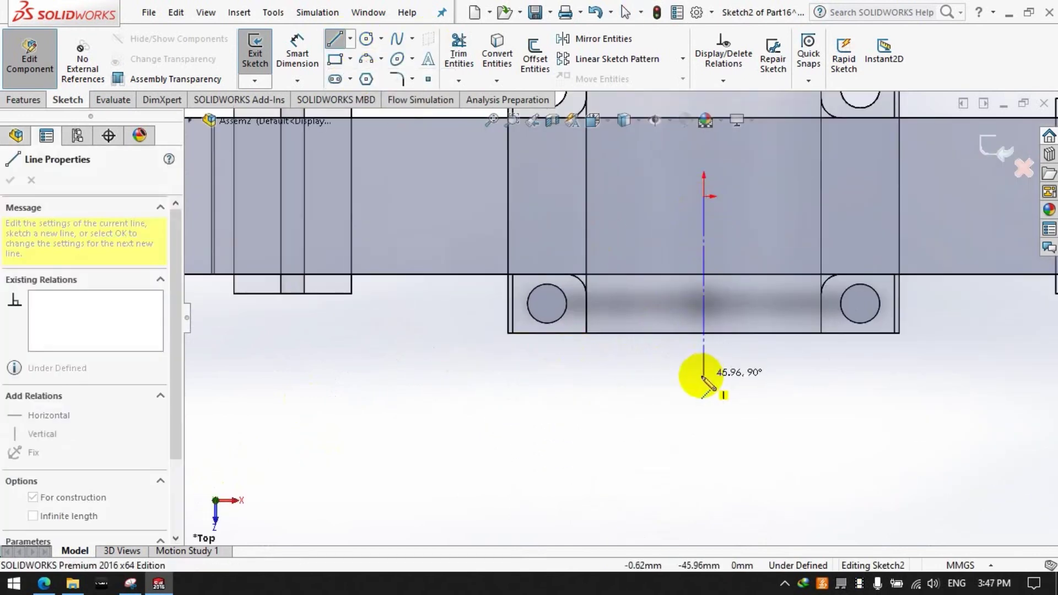
{"action": "left_click", "coordinate": [497, 67]}
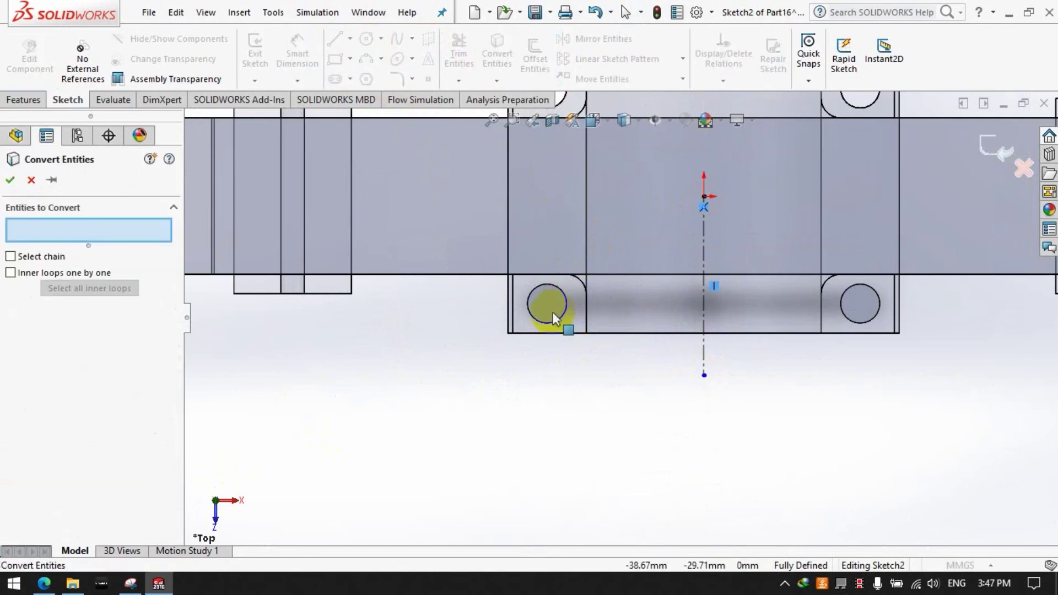
{"action": "left_click", "coordinate": [553, 312]}
{"action": "left_click", "coordinate": [10, 179]}
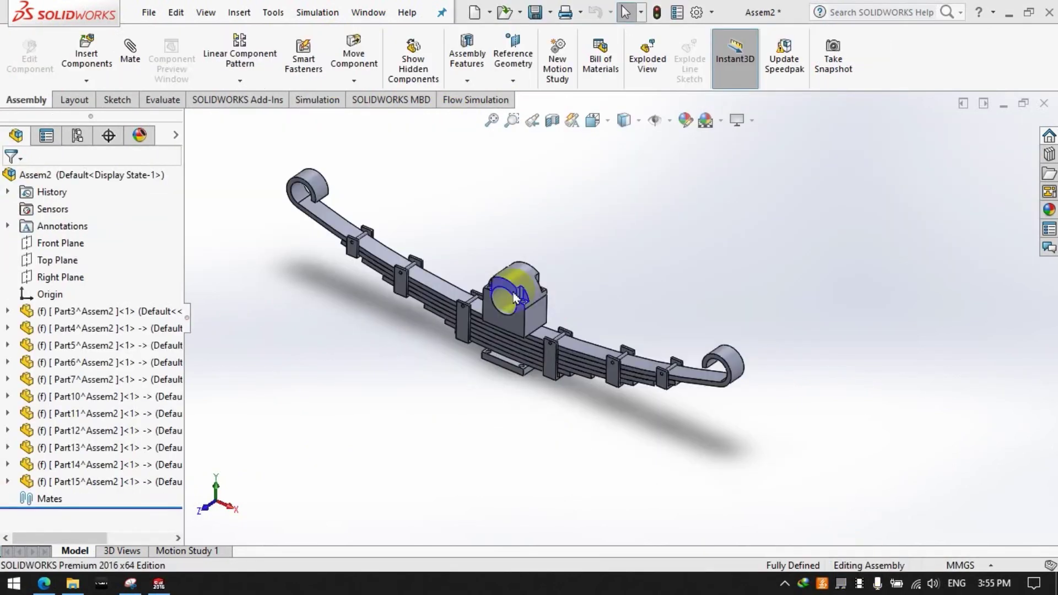
{"action": "scroll", "coordinate": [595, 300], "scroll_direction": "down", "scroll_amount": 4}
{"action": "scroll", "coordinate": [595, 301], "scroll_direction": "down", "scroll_amount": 4}
Step: Select the clamp block Part14 and edit it in the assembly
{"action": "scroll", "coordinate": [595, 301], "scroll_direction": "up", "scroll_amount": 5}
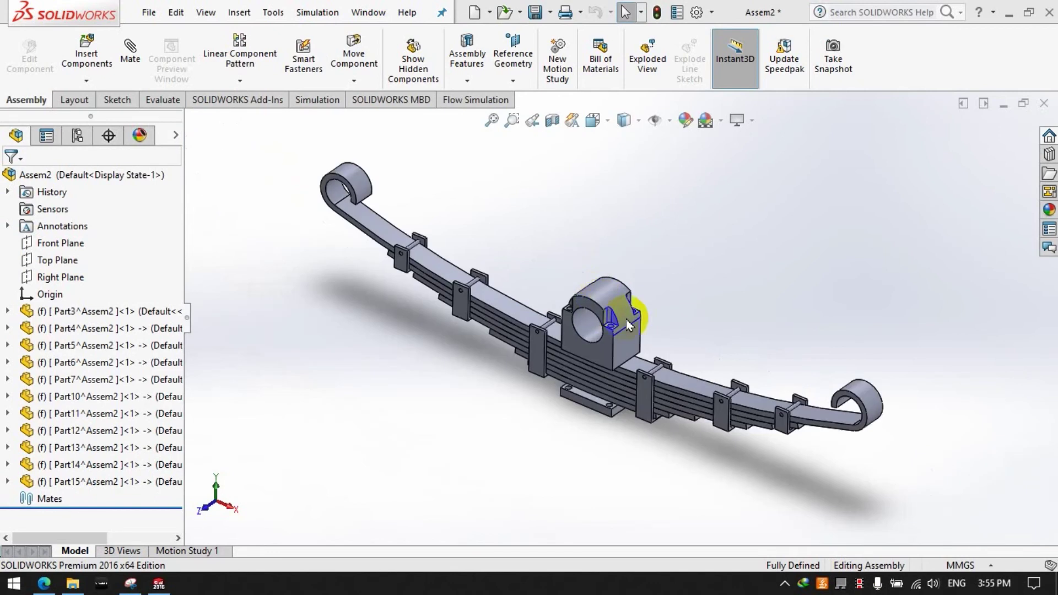
{"action": "scroll", "coordinate": [595, 309], "scroll_direction": "down", "scroll_amount": 3}
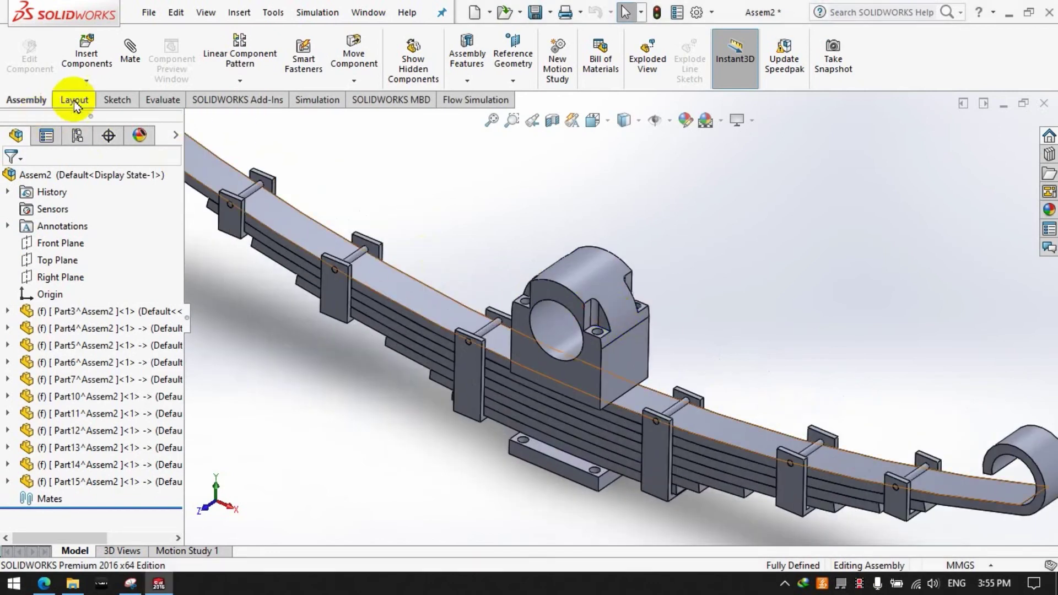
{"action": "left_click", "coordinate": [86, 80]}
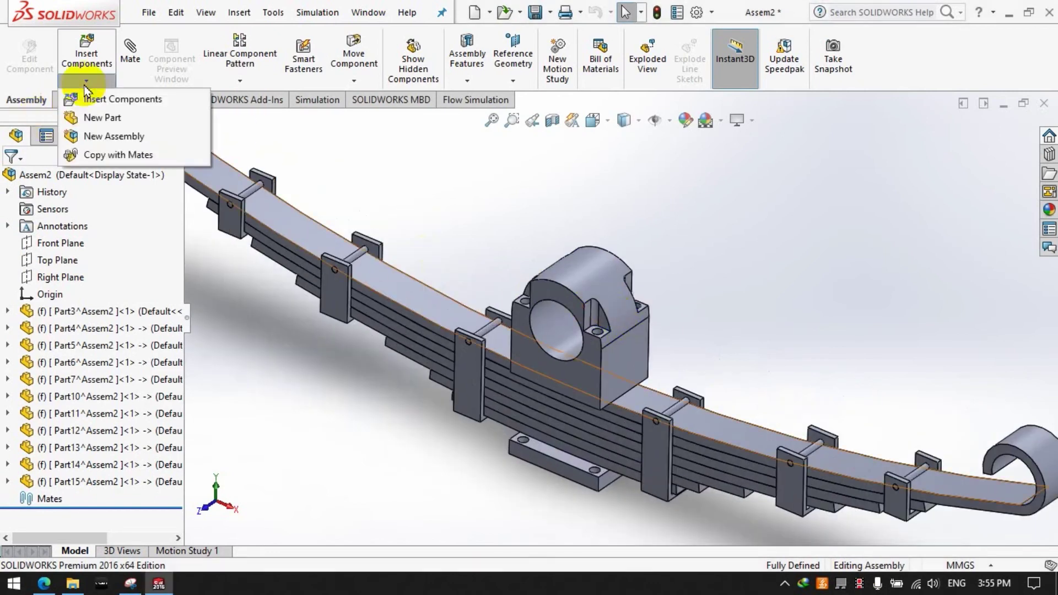
{"action": "left_click", "coordinate": [101, 464]}
{"action": "left_click", "coordinate": [29, 61]}
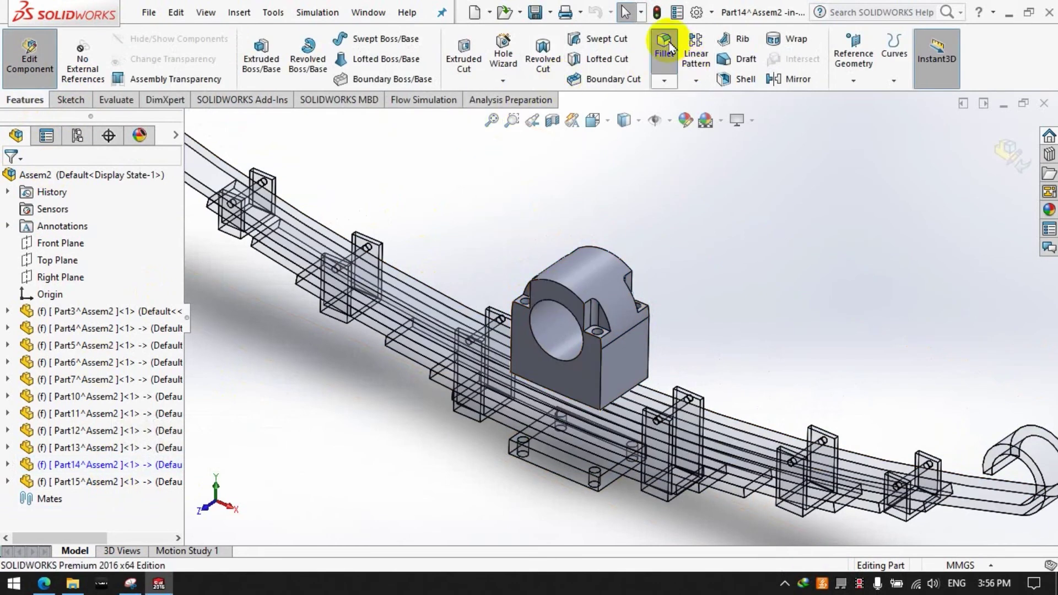
Step: Select the four cut-out edges of Part14 for a 10 mm fillet
{"action": "scroll", "coordinate": [592, 309], "scroll_direction": "down", "scroll_amount": 3}
{"action": "scroll", "coordinate": [584, 294], "scroll_direction": "down", "scroll_amount": 3}
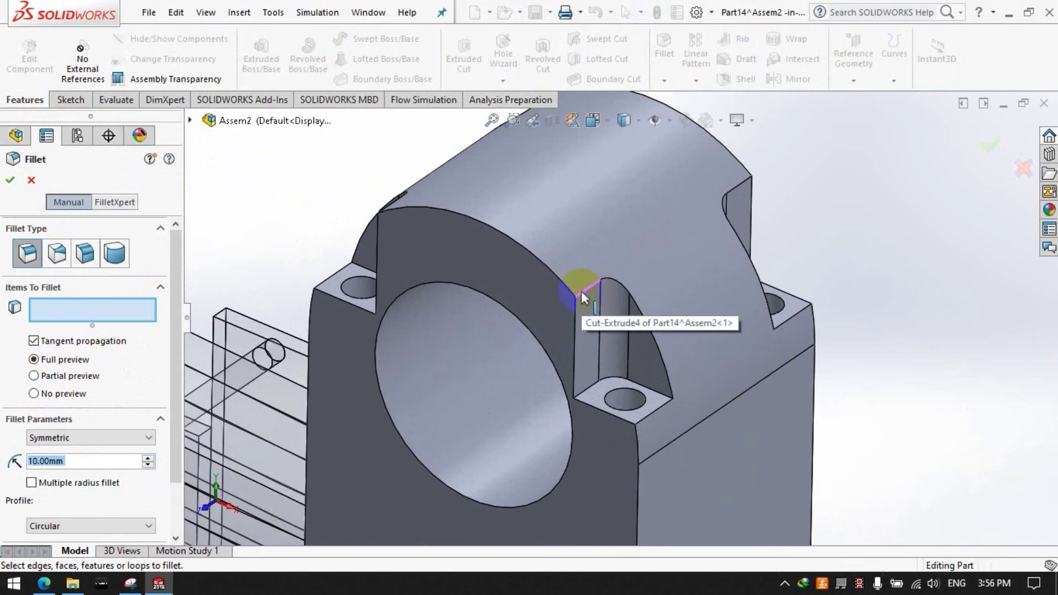
{"action": "left_click", "coordinate": [582, 291]}
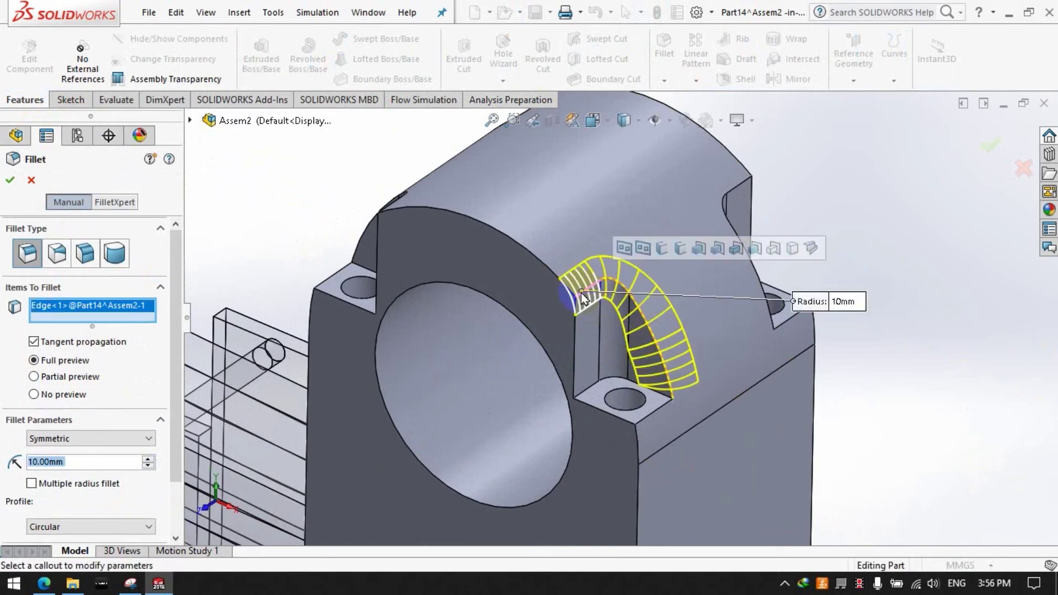
{"action": "left_click", "coordinate": [729, 182]}
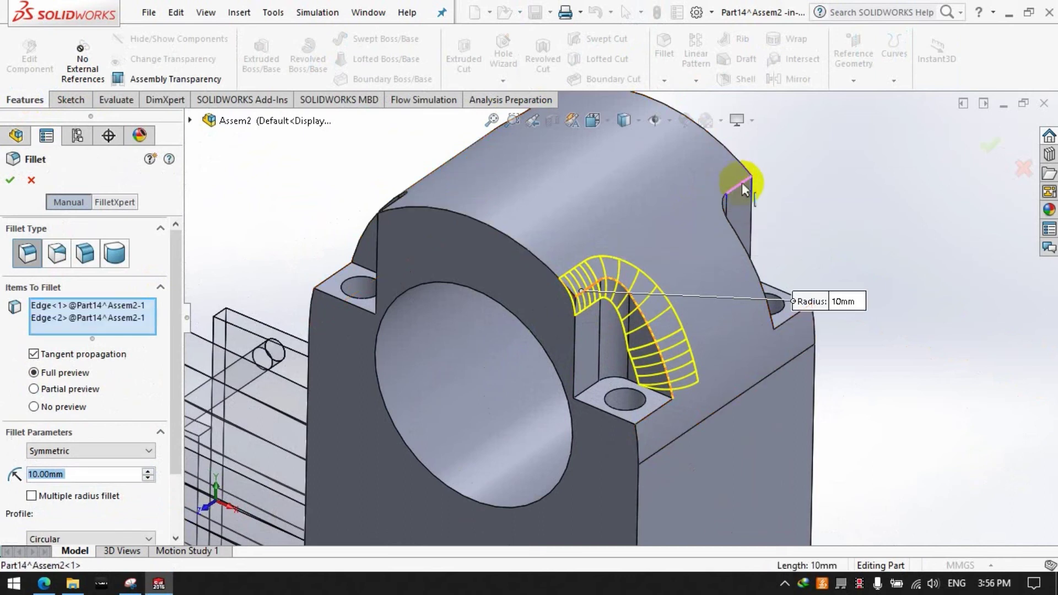
{"action": "scroll", "coordinate": [681, 217], "scroll_direction": "up", "scroll_amount": 2}
{"action": "scroll", "coordinate": [545, 229], "scroll_direction": "up", "scroll_amount": 2}
{"action": "scroll", "coordinate": [523, 242], "scroll_direction": "down", "scroll_amount": 2}
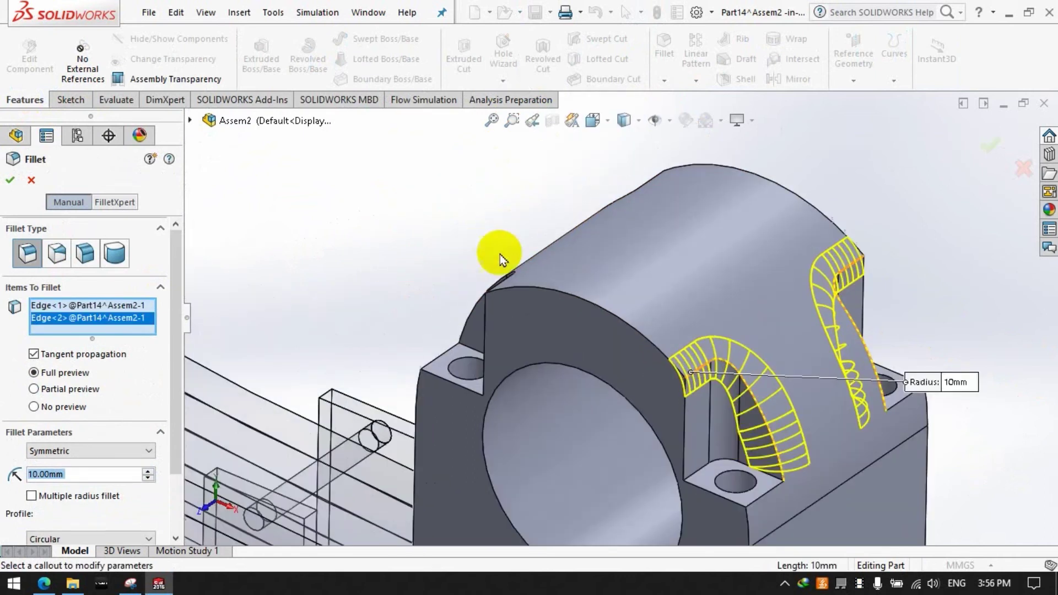
{"action": "left_click", "coordinate": [498, 283]}
{"action": "mouse_move", "coordinate": [510, 280]}
{"action": "middle_mouse_down"}
{"action": "mouse_move", "coordinate": [639, 195]}
{"action": "mouse_move", "coordinate": [644, 180]}
{"action": "middle_mouse_up"}
{"action": "left_click", "coordinate": [645, 181]}
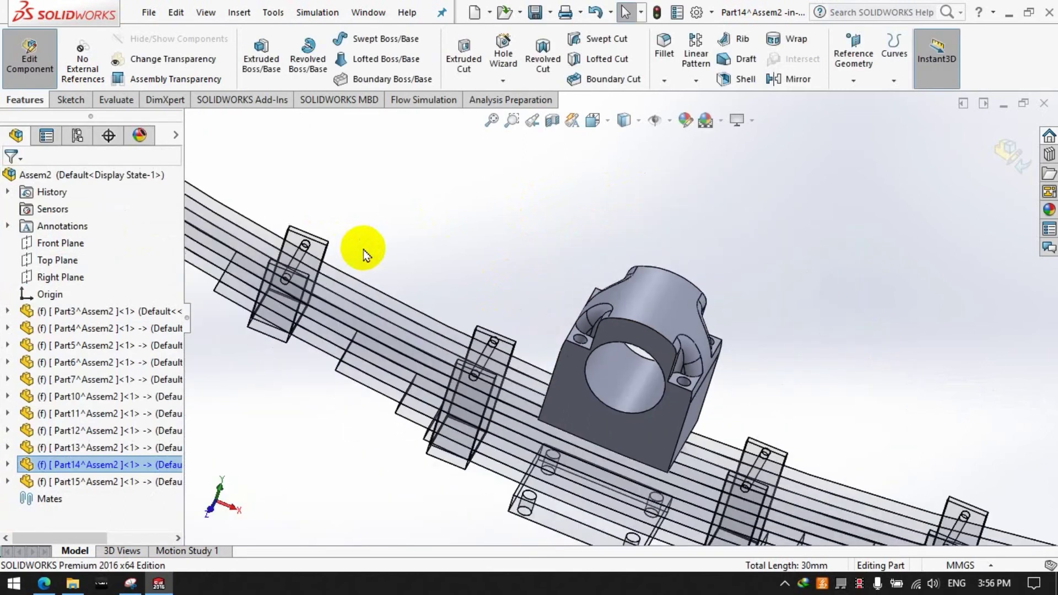
Step: Leave Part14, insert a new part Part18, and edit Part18 in context
{"action": "left_click", "coordinate": [28, 60]}
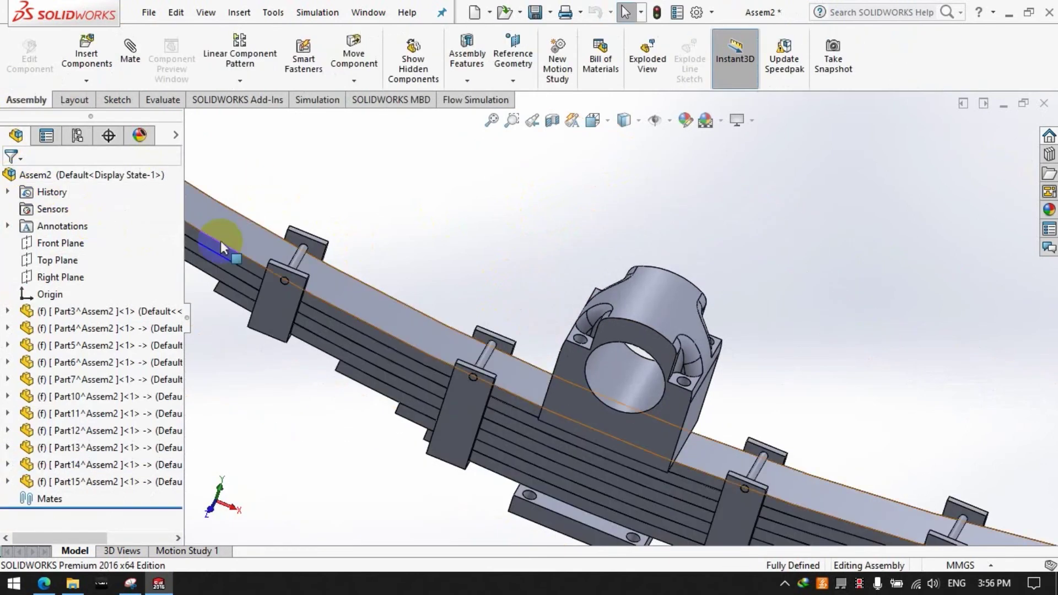
{"action": "left_click", "coordinate": [86, 80]}
{"action": "left_click", "coordinate": [96, 117]}
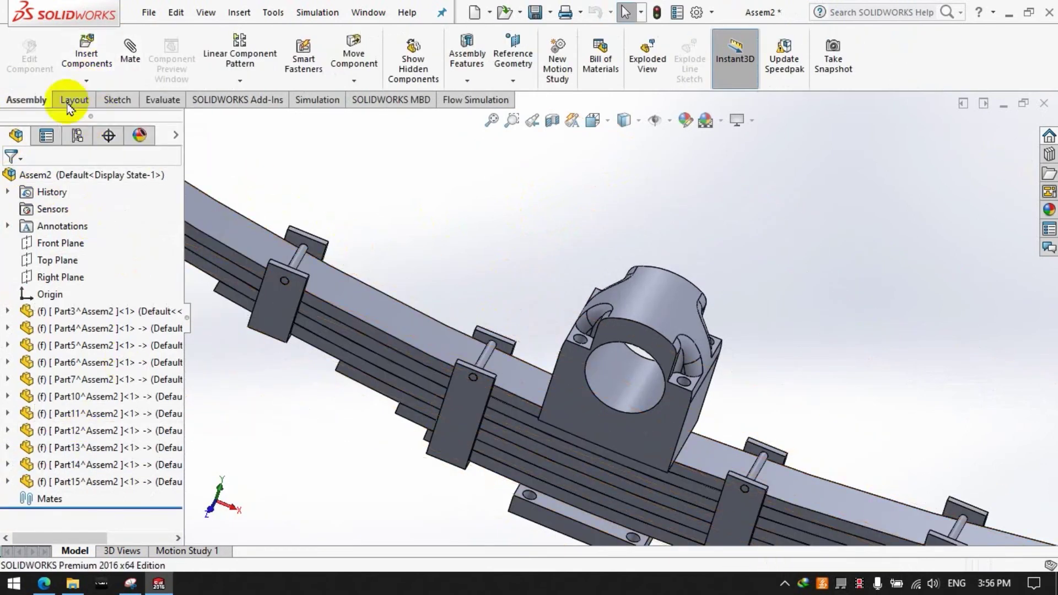
{"action": "left_click", "coordinate": [278, 173]}
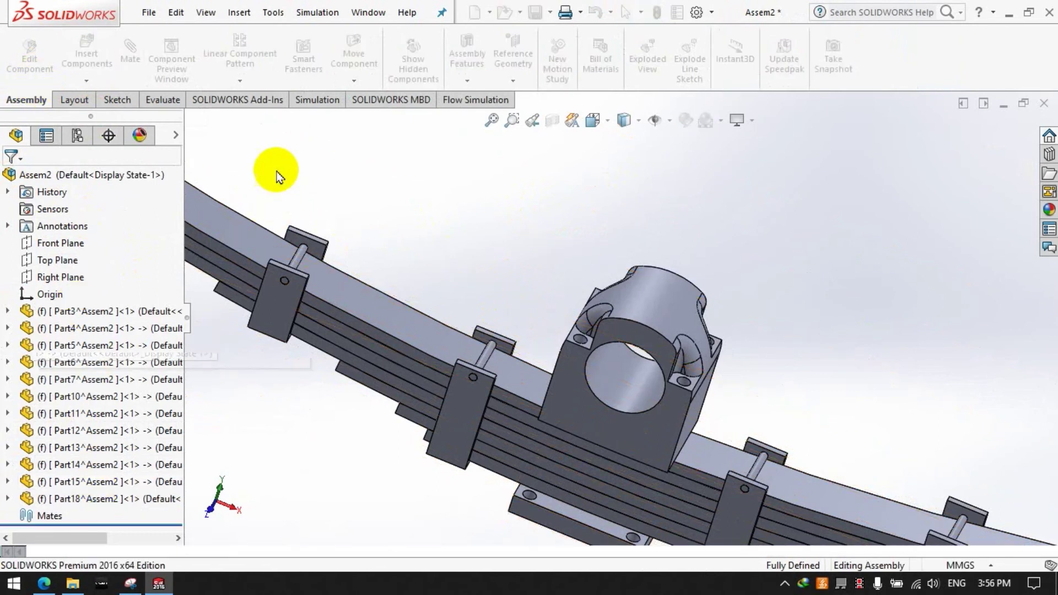
{"action": "left_click", "coordinate": [83, 499]}
{"action": "left_click", "coordinate": [28, 61]}
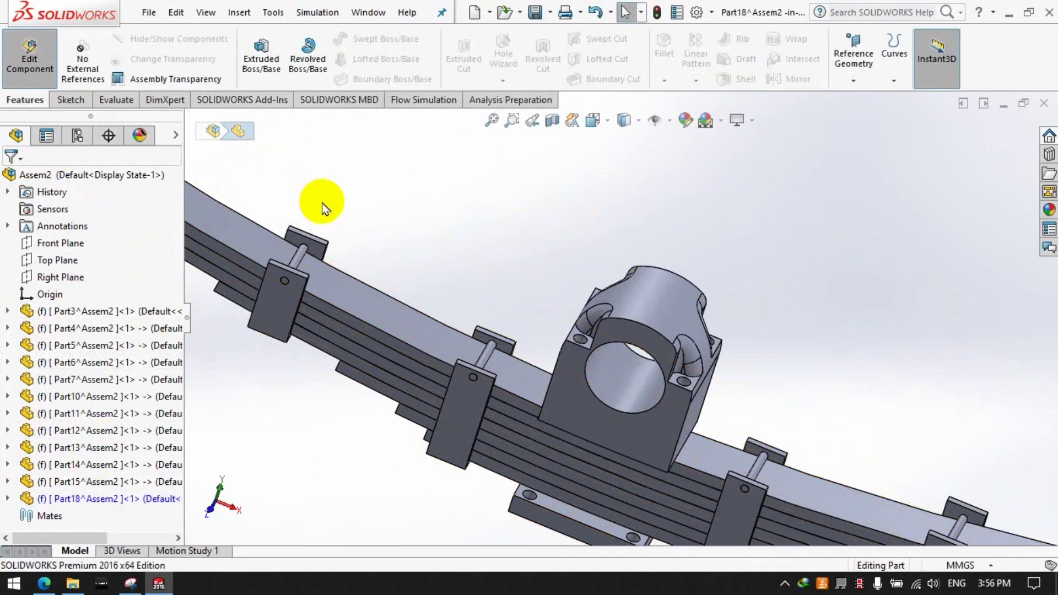
{"action": "middle_click_drag", "start_coordinate": [543, 333], "coordinate": [524, 307]}
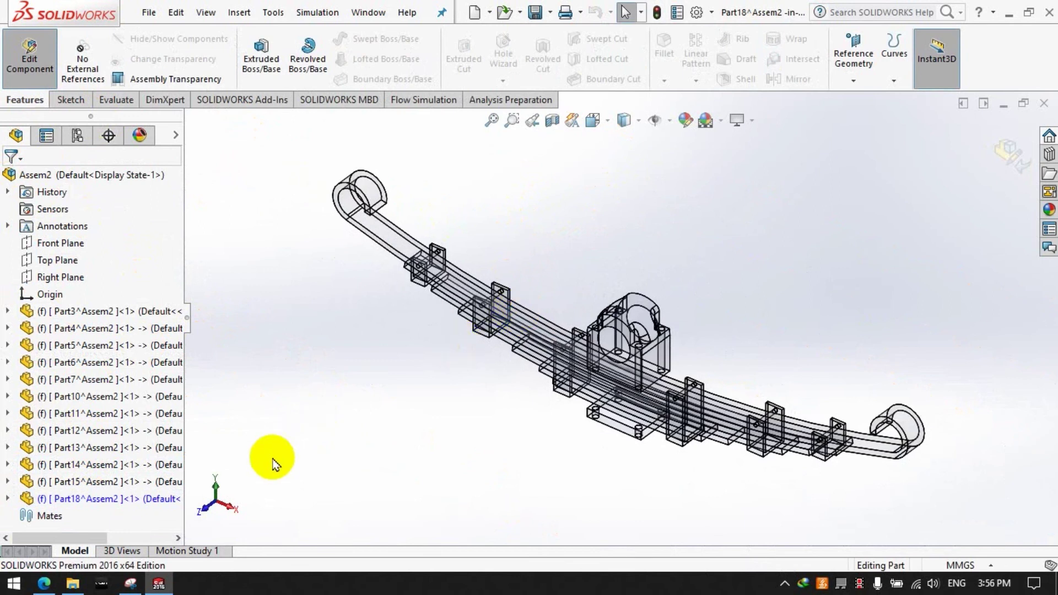
Step: Start a sketch in Part18 on the clamp block face
{"action": "left_click", "coordinate": [8, 500]}
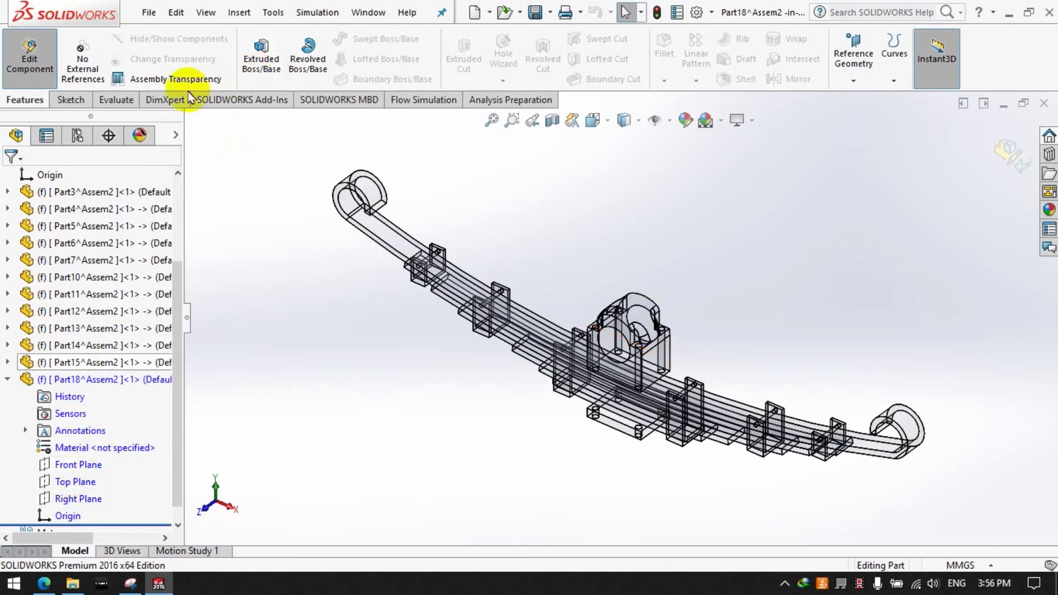
{"action": "left_click", "coordinate": [70, 101]}
{"action": "left_click", "coordinate": [244, 67]}
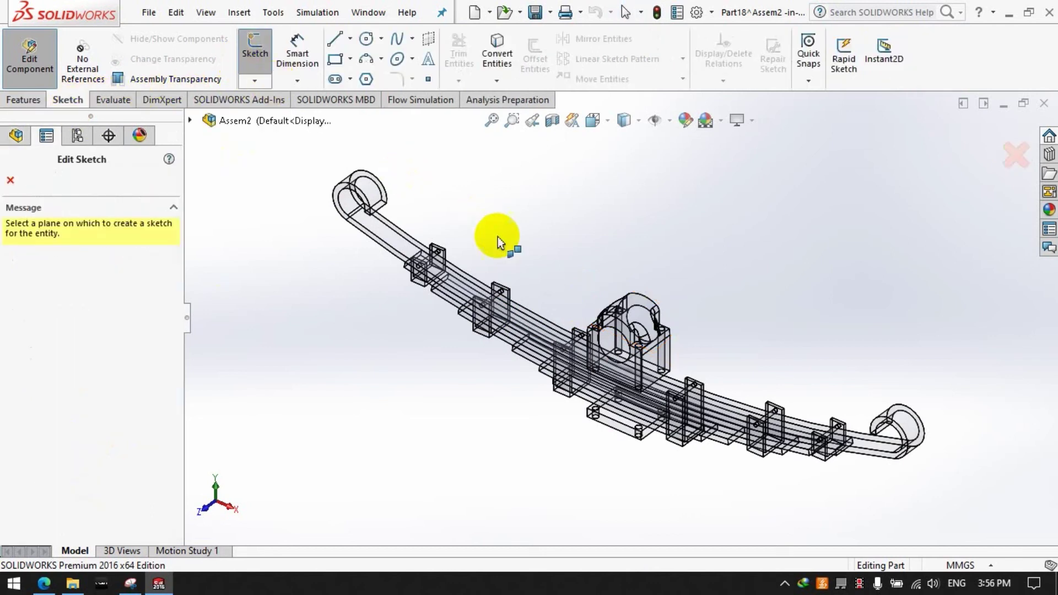
{"action": "scroll", "coordinate": [638, 356], "scroll_direction": "down", "scroll_amount": 2}
{"action": "scroll", "coordinate": [642, 380], "scroll_direction": "down", "scroll_amount": 4}
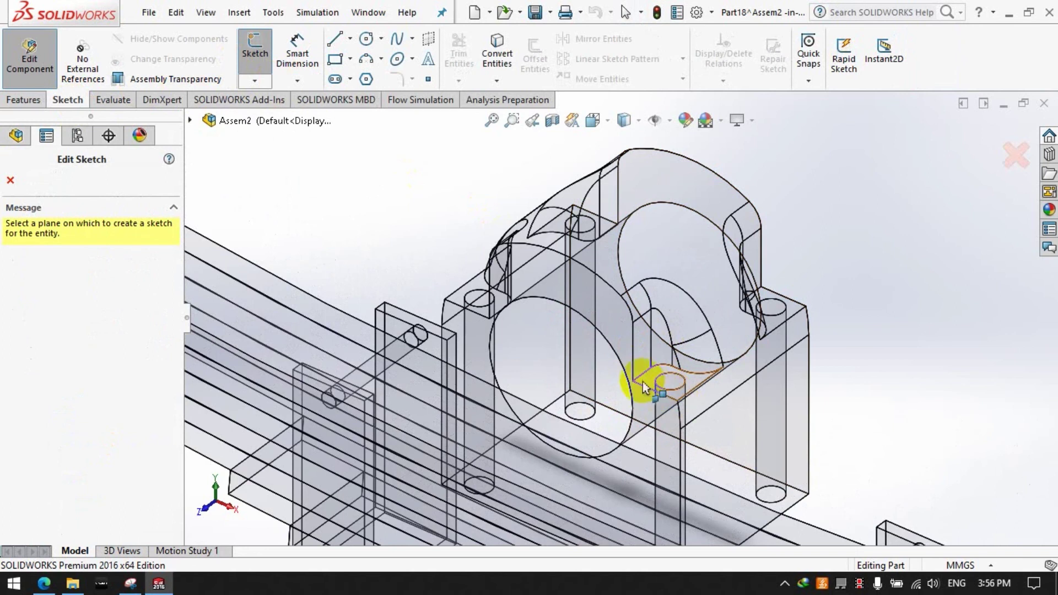
{"action": "left_click", "coordinate": [643, 385]}
{"action": "scroll", "coordinate": [623, 375], "scroll_direction": "up", "scroll_amount": 4}
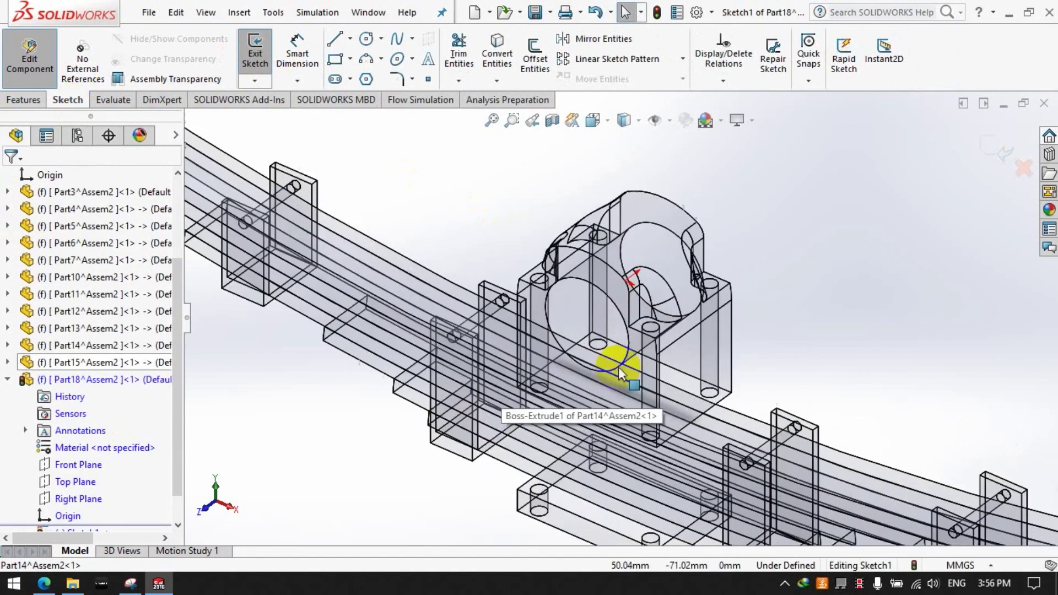
{"action": "scroll", "coordinate": [620, 374], "scroll_direction": "down", "scroll_amount": 1}
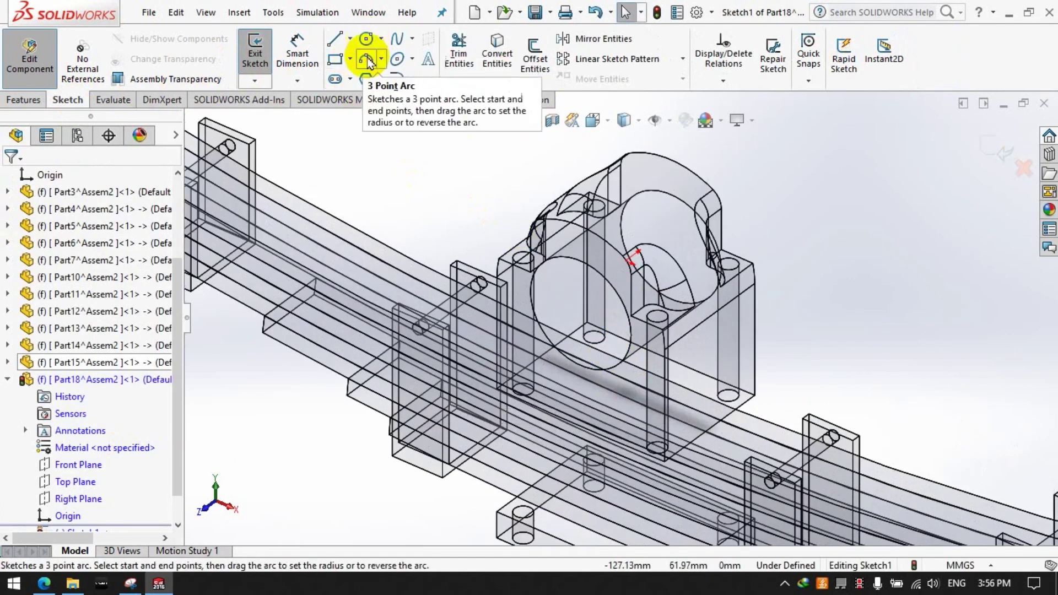
Step: Convert two bolt-hole edges, 80 mm apart, into the sketch as circles
{"action": "left_click", "coordinate": [494, 47]}
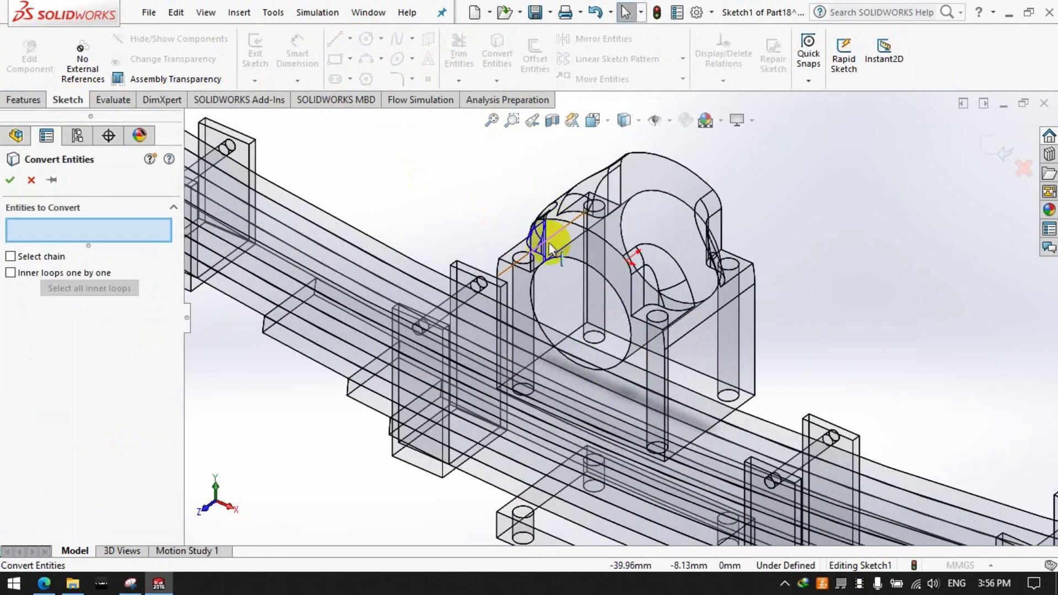
{"action": "left_click", "coordinate": [516, 263]}
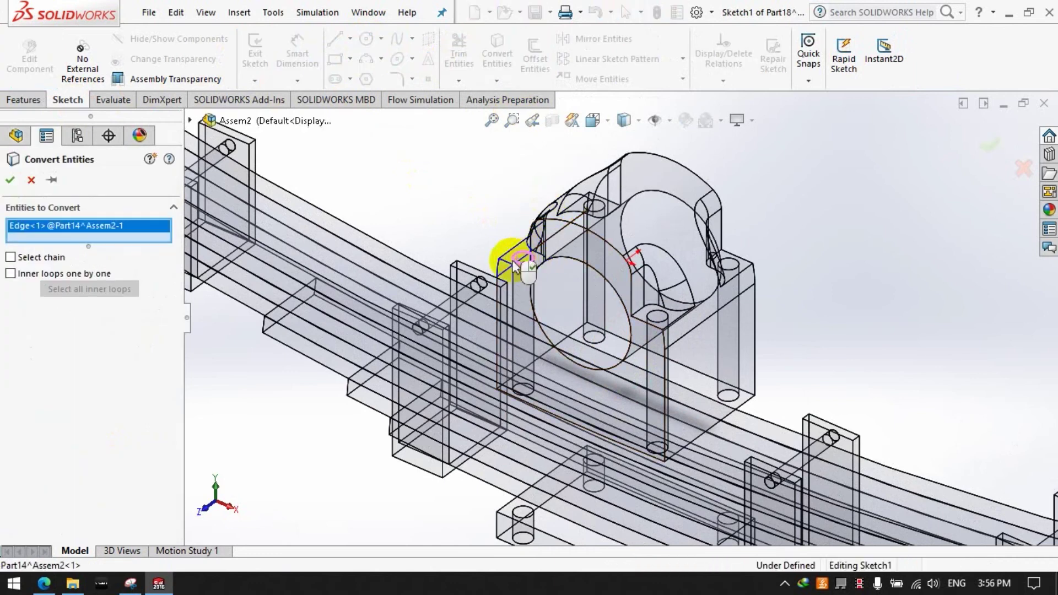
{"action": "left_click", "coordinate": [660, 325]}
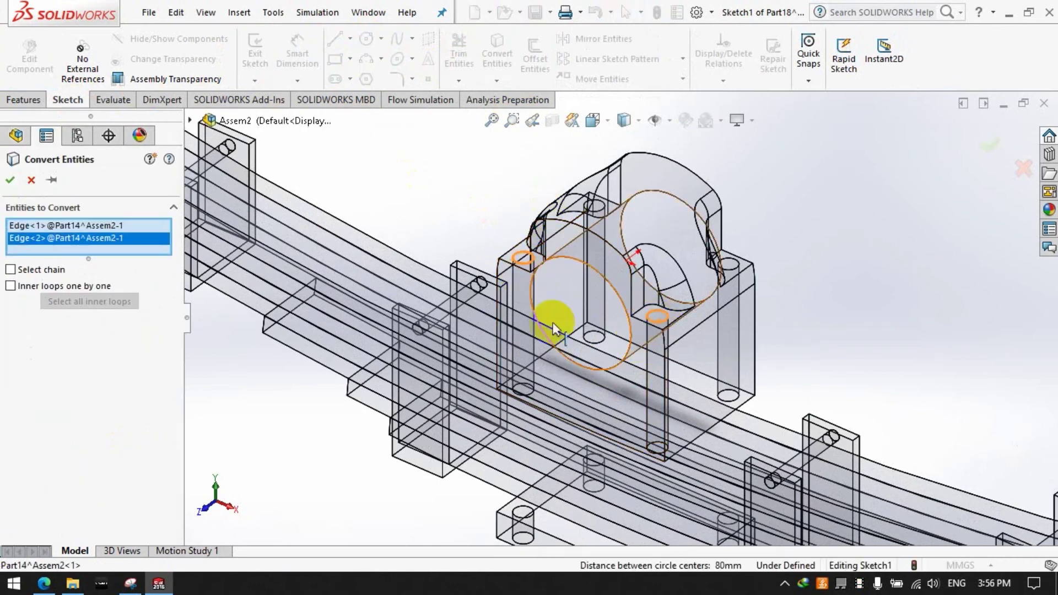
{"action": "left_click", "coordinate": [10, 180]}
{"action": "left_click", "coordinate": [35, 103]}
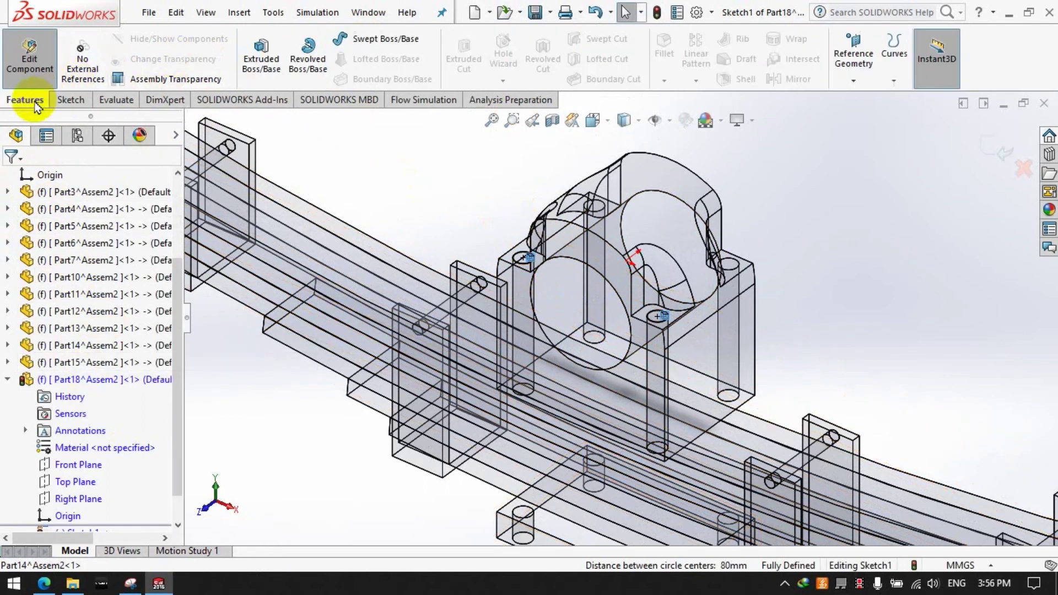
Step: Extrude both circles 180 mm downward, with a 2 mm Direction 2 upward
{"action": "left_click", "coordinate": [274, 55]}
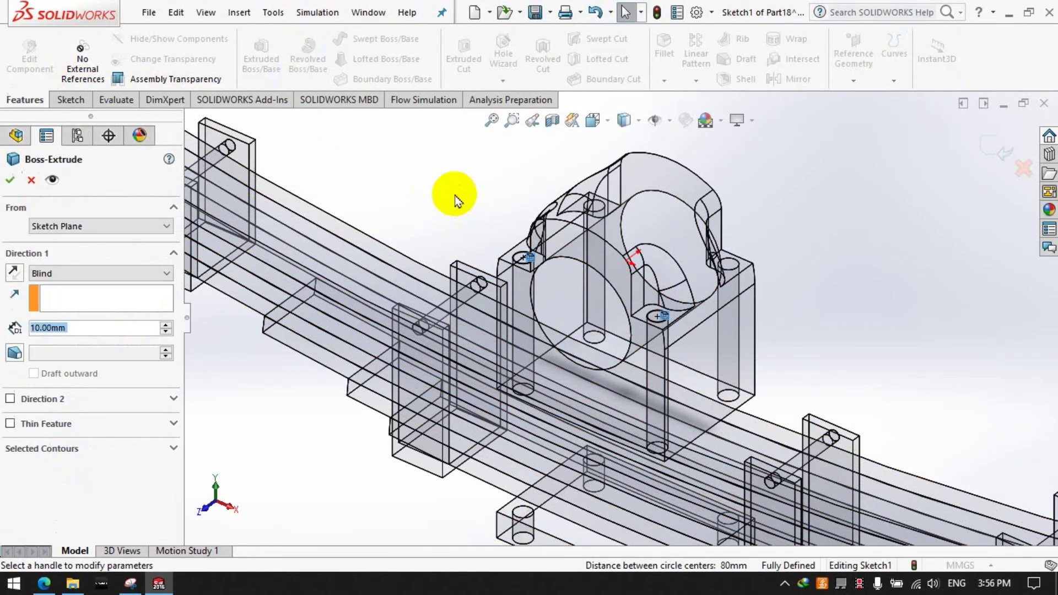
{"action": "left_click", "coordinate": [168, 351]}
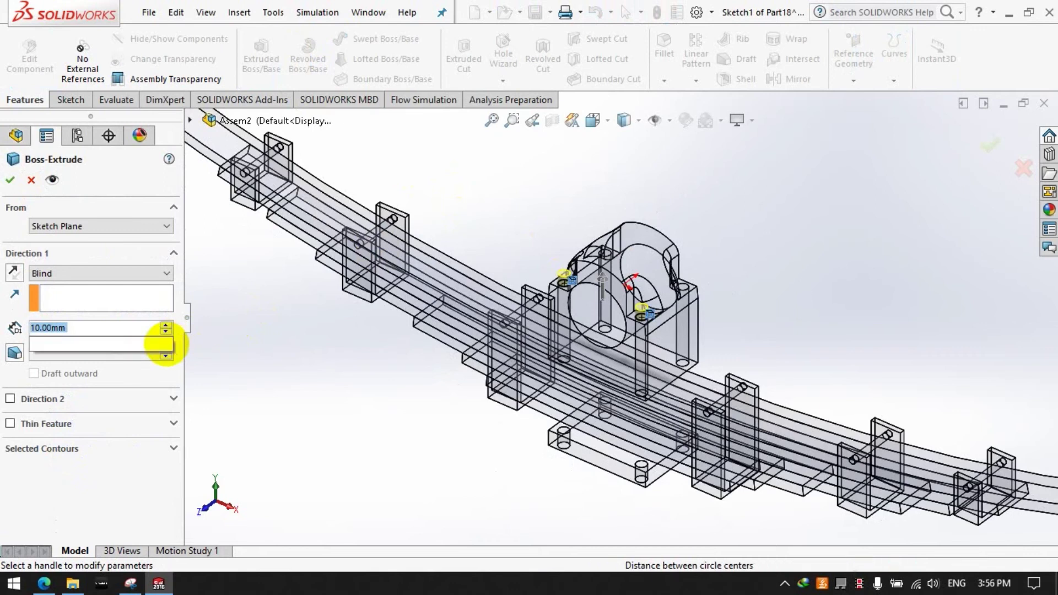
{"action": "type", "text": "180"}
{"action": "key", "text": "Return"}
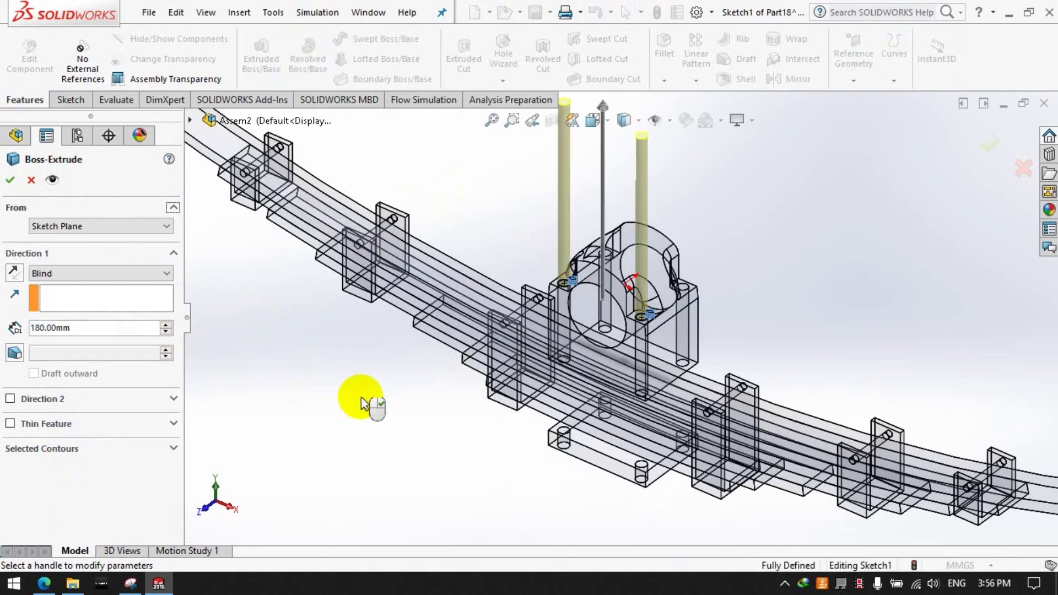
{"action": "left_click", "coordinate": [15, 272]}
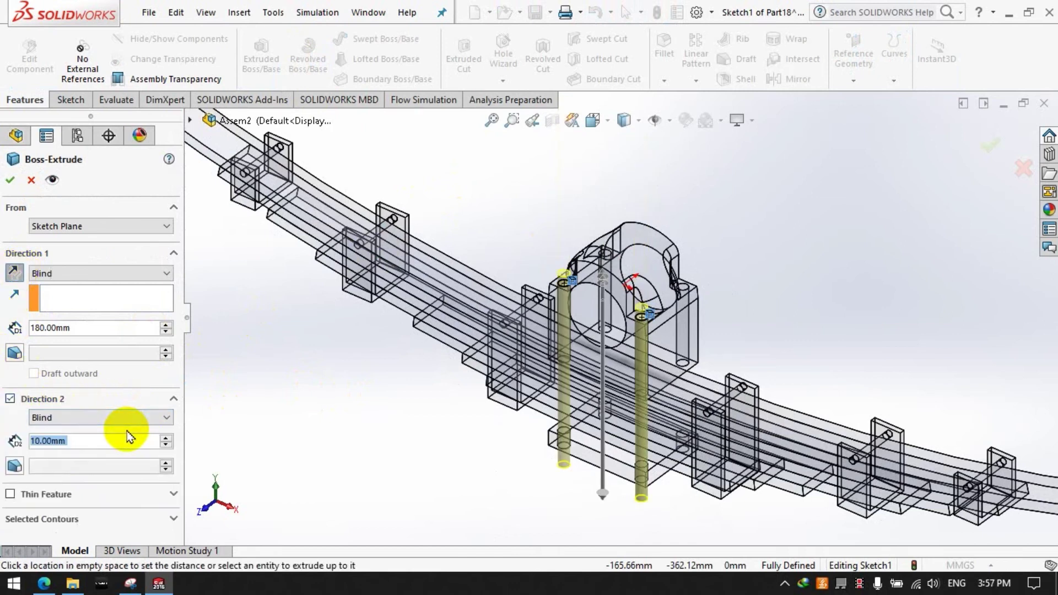
{"action": "type", "text": "2"}
{"action": "key", "text": "Return"}
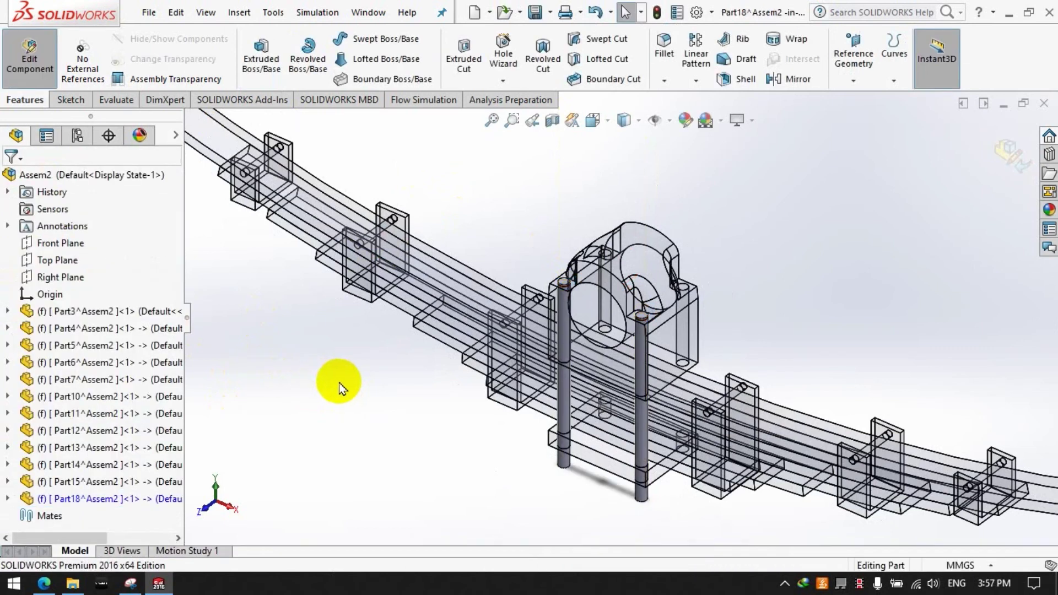
Step: Start Sketch2 on a rod's top end and view it Normal To
{"action": "scroll", "coordinate": [738, 261], "scroll_direction": "down", "scroll_amount": 3}
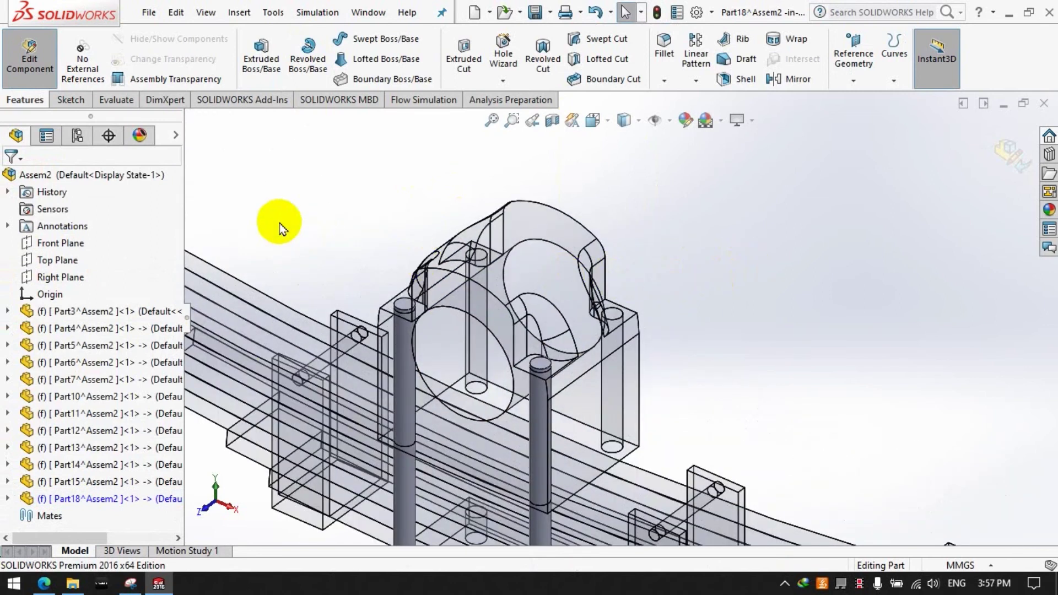
{"action": "left_click", "coordinate": [72, 100]}
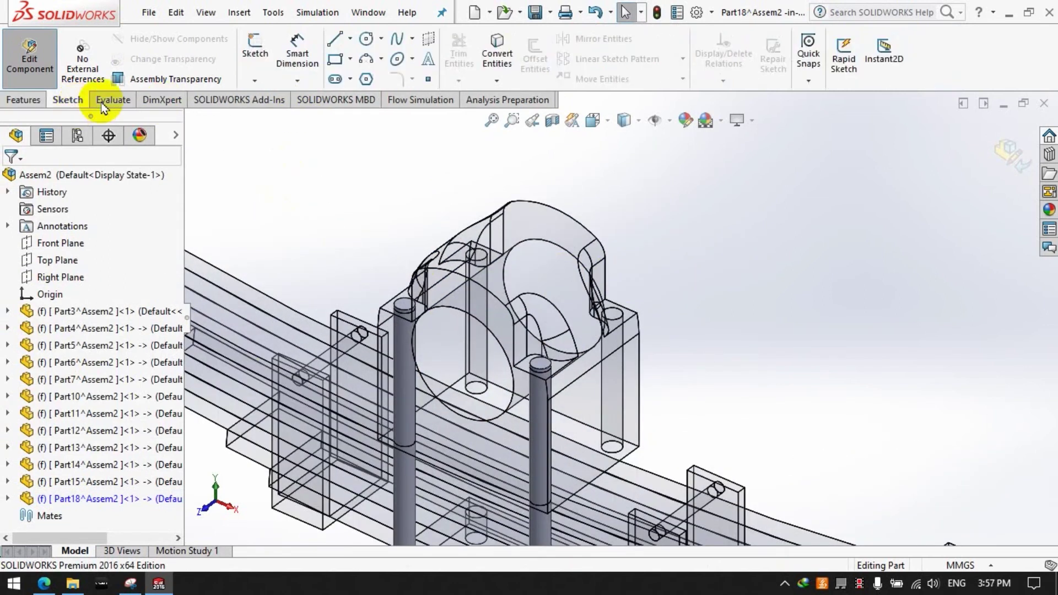
{"action": "left_click", "coordinate": [246, 60]}
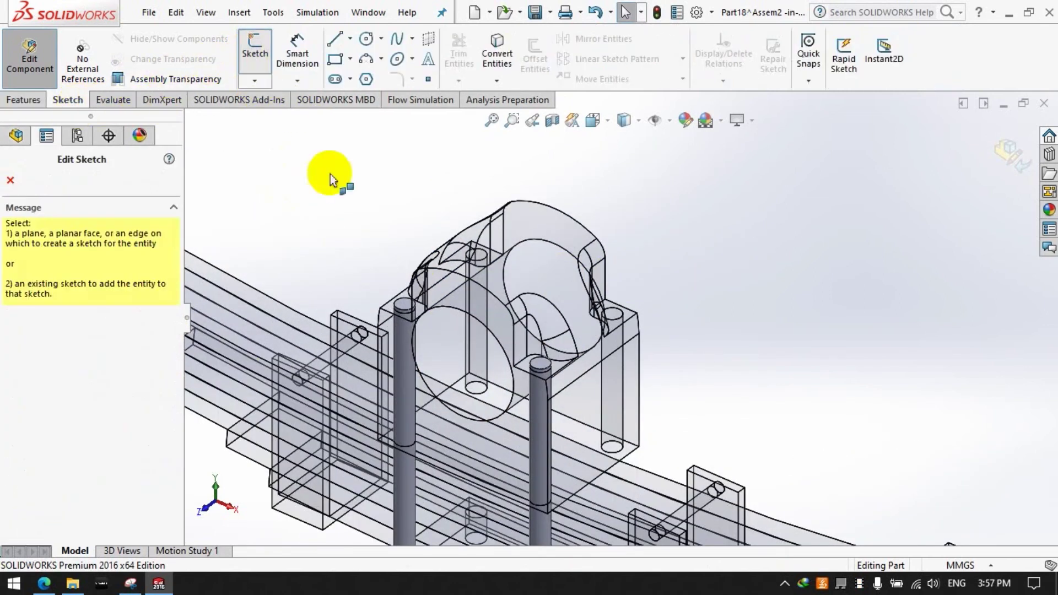
{"action": "left_click", "coordinate": [404, 310]}
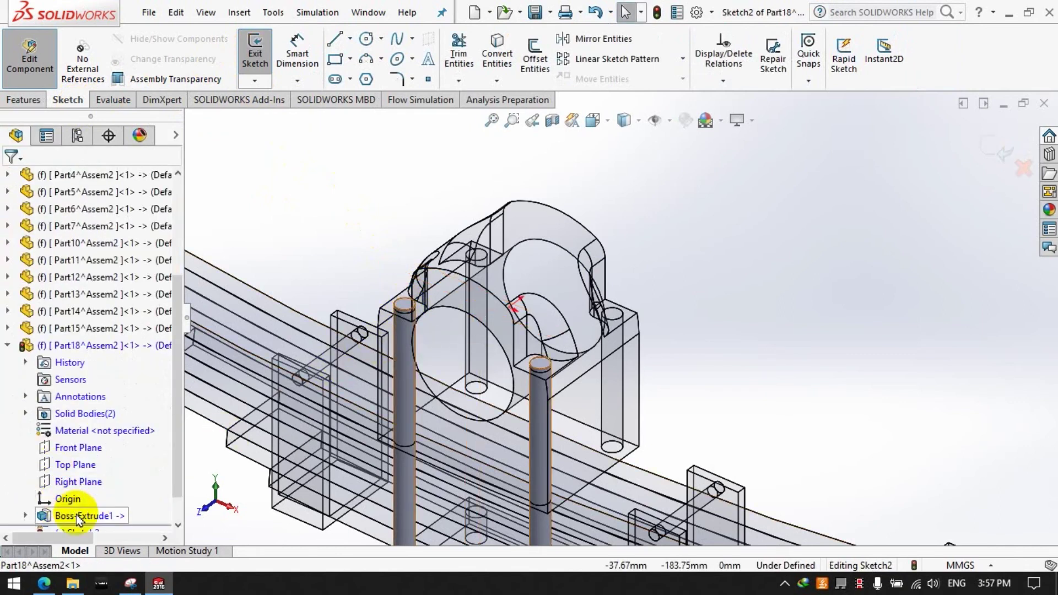
{"action": "scroll", "coordinate": [78, 490], "scroll_direction": "down", "scroll_amount": 1}
{"action": "right_click", "coordinate": [77, 499]}
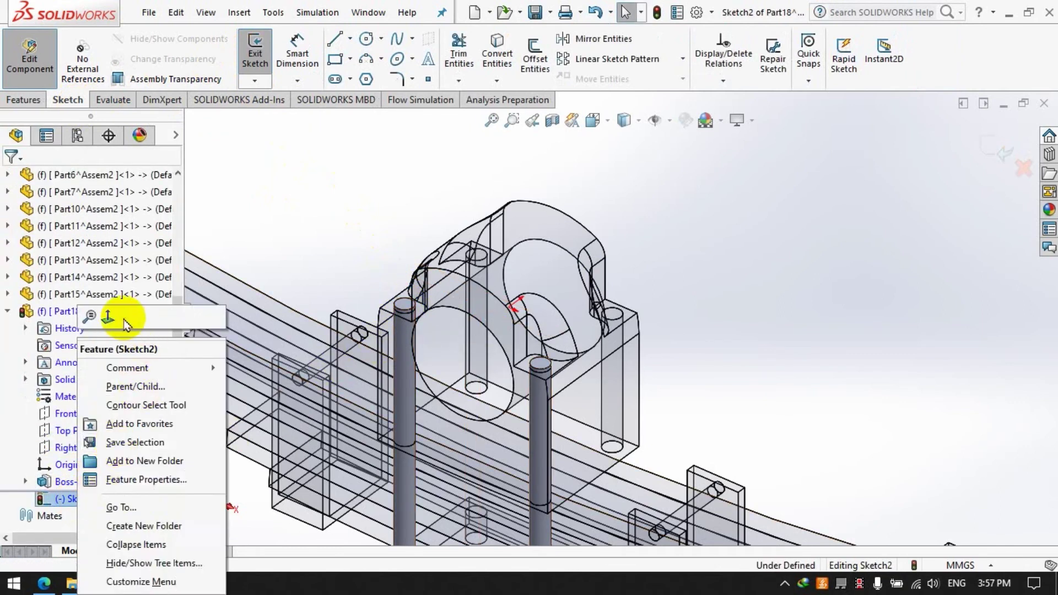
{"action": "left_click", "coordinate": [123, 319]}
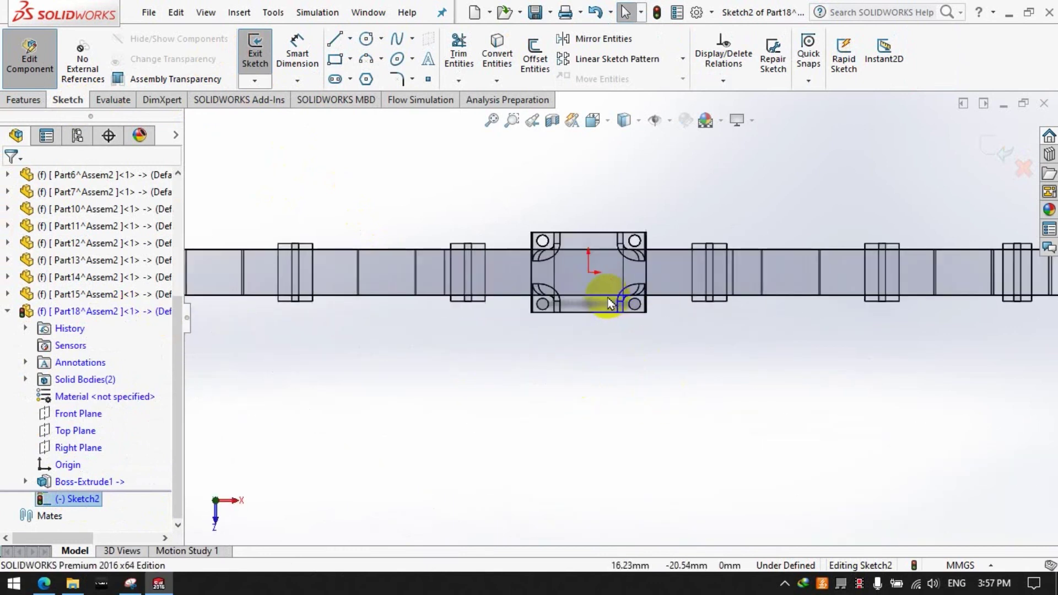
Step: Draw a vertical centerline down from the origin and convert the lower-left bolt circle
{"action": "scroll", "coordinate": [609, 303], "scroll_direction": "down", "scroll_amount": 2}
{"action": "left_click", "coordinate": [350, 44]}
{"action": "left_click", "coordinate": [364, 73]}
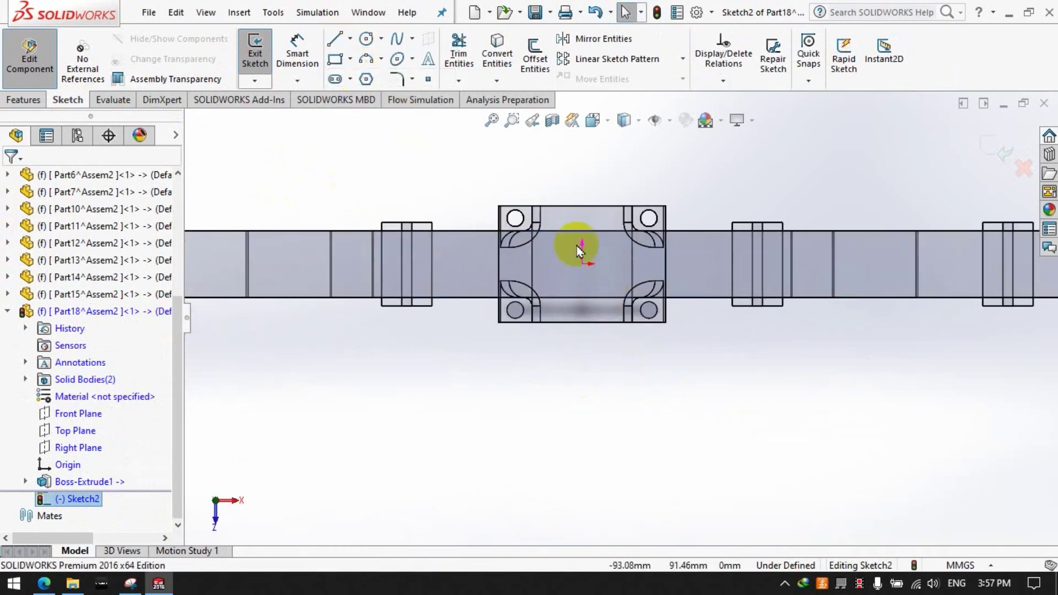
{"action": "left_click_drag", "start_coordinate": [581, 265], "coordinate": [582, 364]}
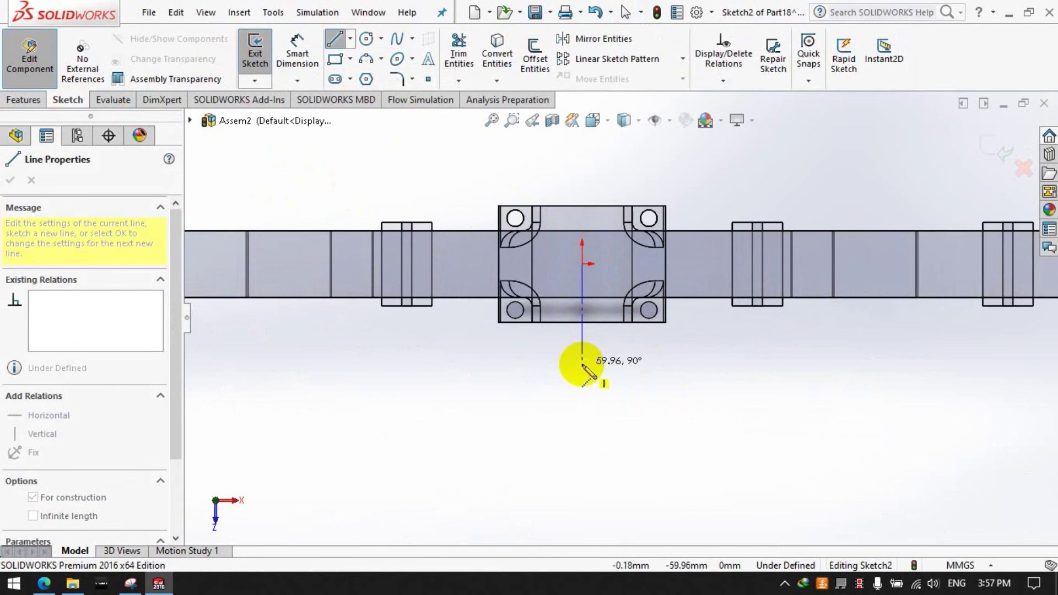
{"action": "left_click", "coordinate": [497, 55]}
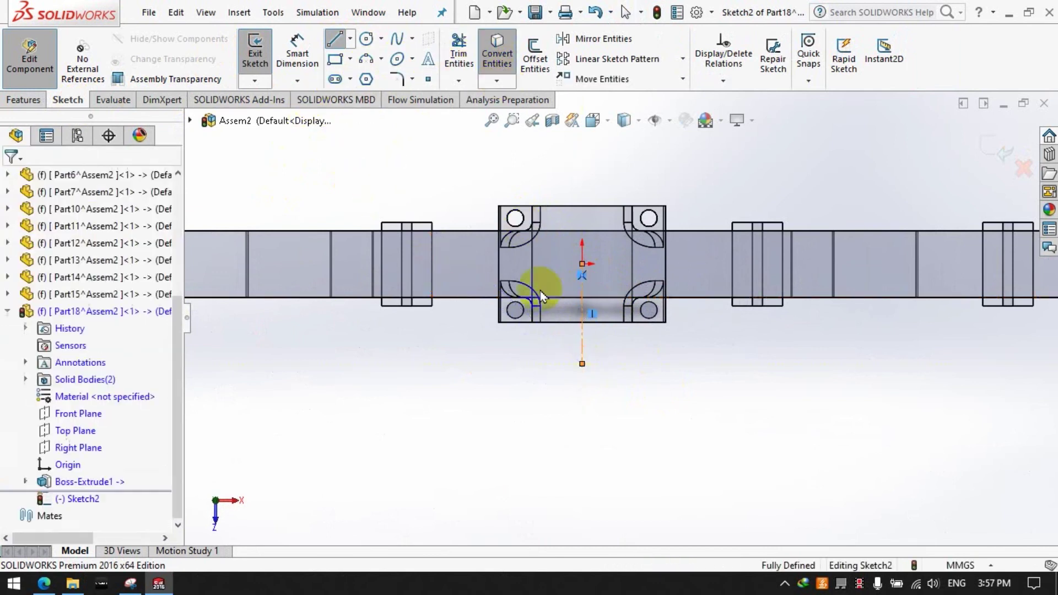
{"action": "left_click", "coordinate": [516, 317]}
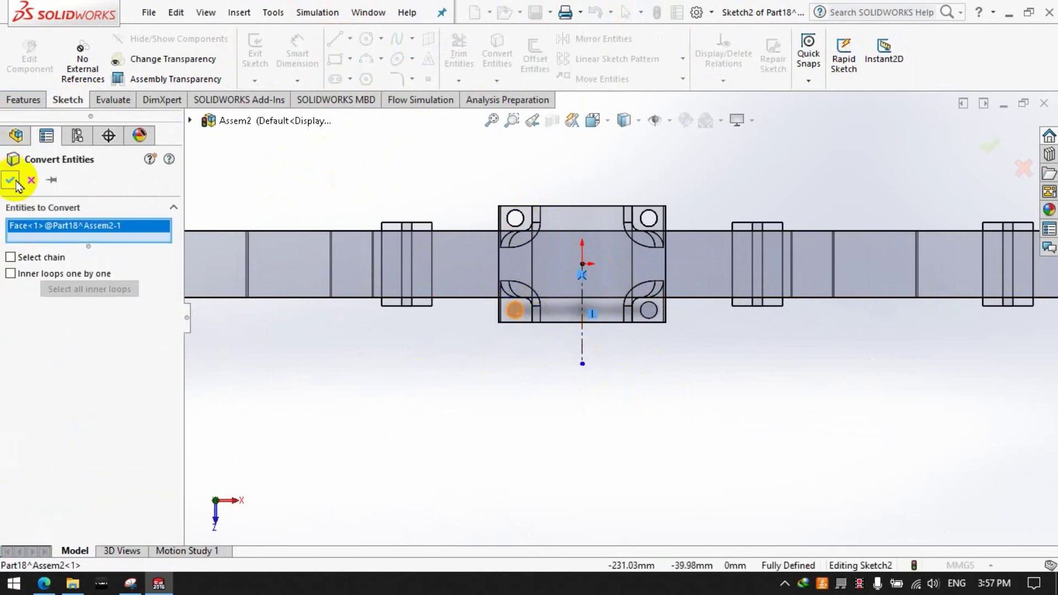
{"action": "left_click", "coordinate": [15, 181]}
{"action": "left_click", "coordinate": [23, 100]}
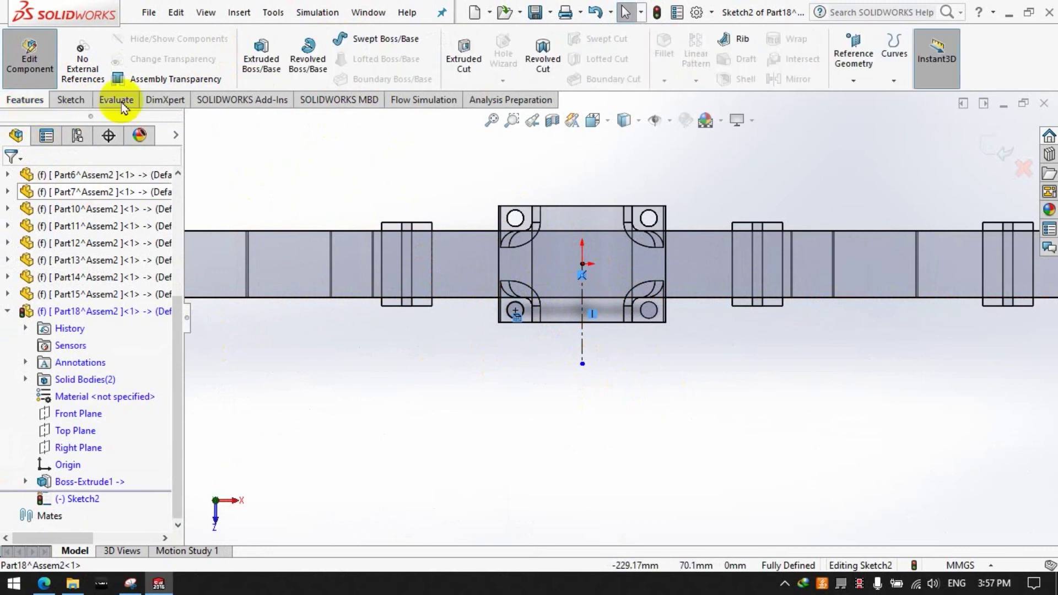
Step: Revolve the bolt circle about Line1, then edit Revolve1 to a 180° angle
{"action": "left_click", "coordinate": [318, 76]}
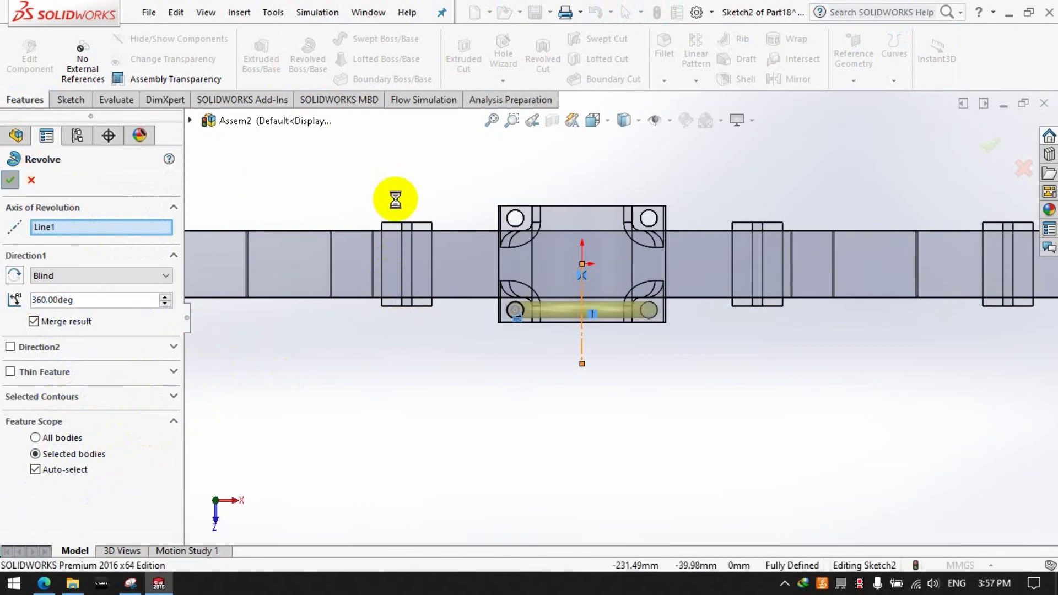
{"action": "key", "text": "Return"}
{"action": "mouse_move", "coordinate": [425, 224]}
{"action": "middle_mouse_down"}
{"action": "mouse_move", "coordinate": [475, 125]}
{"action": "mouse_move", "coordinate": [510, 248]}
{"action": "middle_mouse_up"}
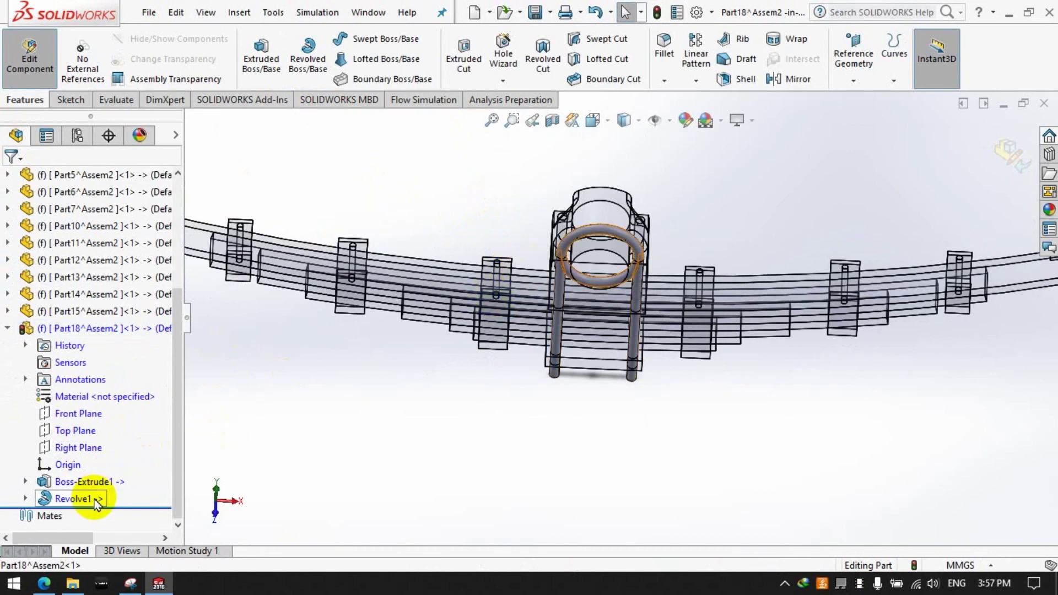
{"action": "left_click", "coordinate": [98, 498]}
{"action": "left_click", "coordinate": [104, 457]}
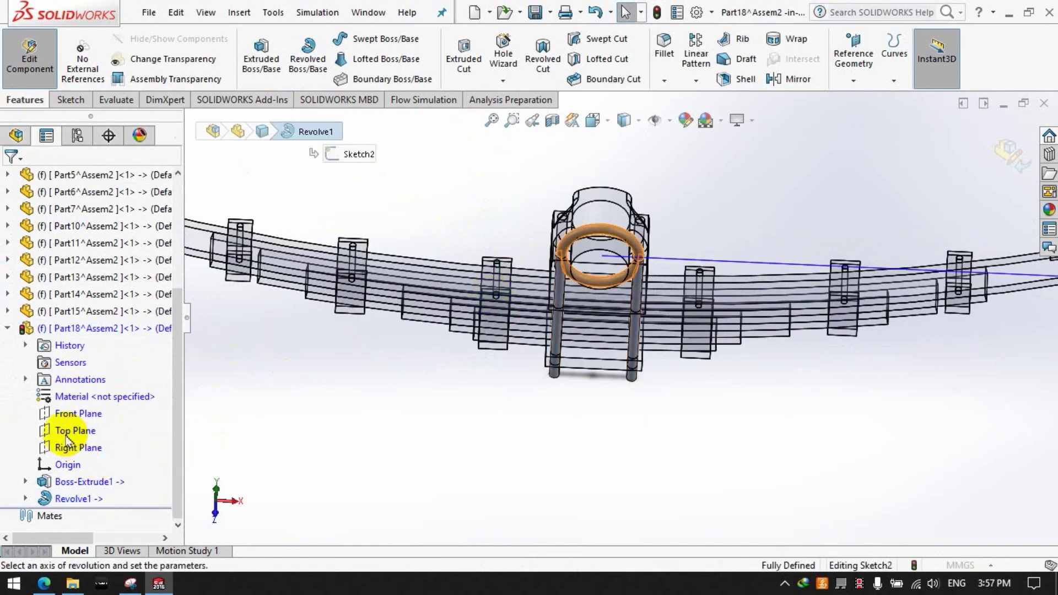
{"action": "type", "text": "180"}
{"action": "key", "text": "Return"}
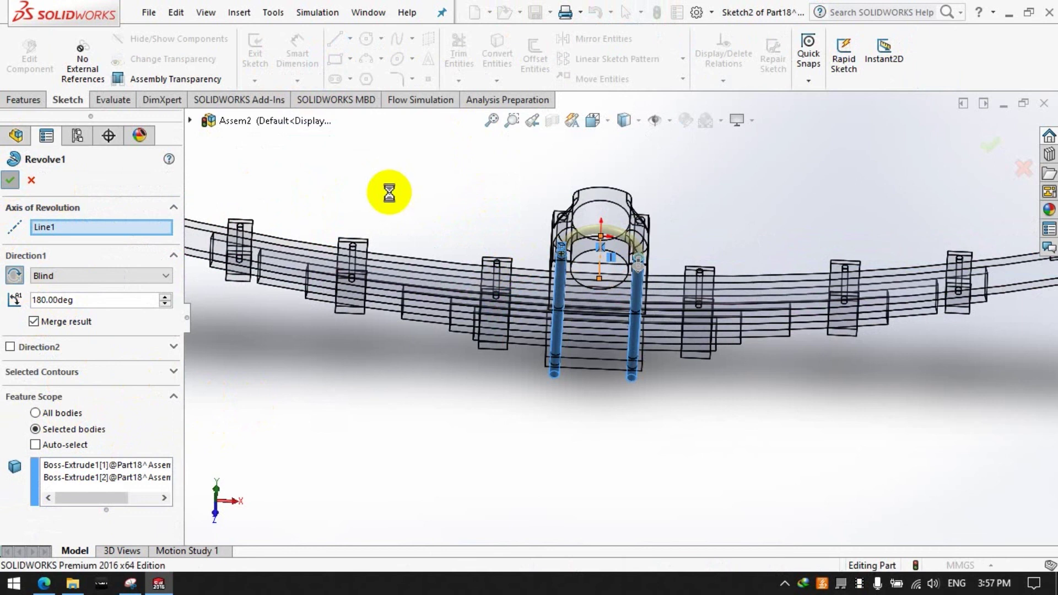
{"action": "mouse_move", "coordinate": [519, 255]}
{"action": "middle_mouse_down"}
{"action": "mouse_move", "coordinate": [531, 247]}
{"action": "mouse_move", "coordinate": [692, 271]}
{"action": "middle_mouse_up"}
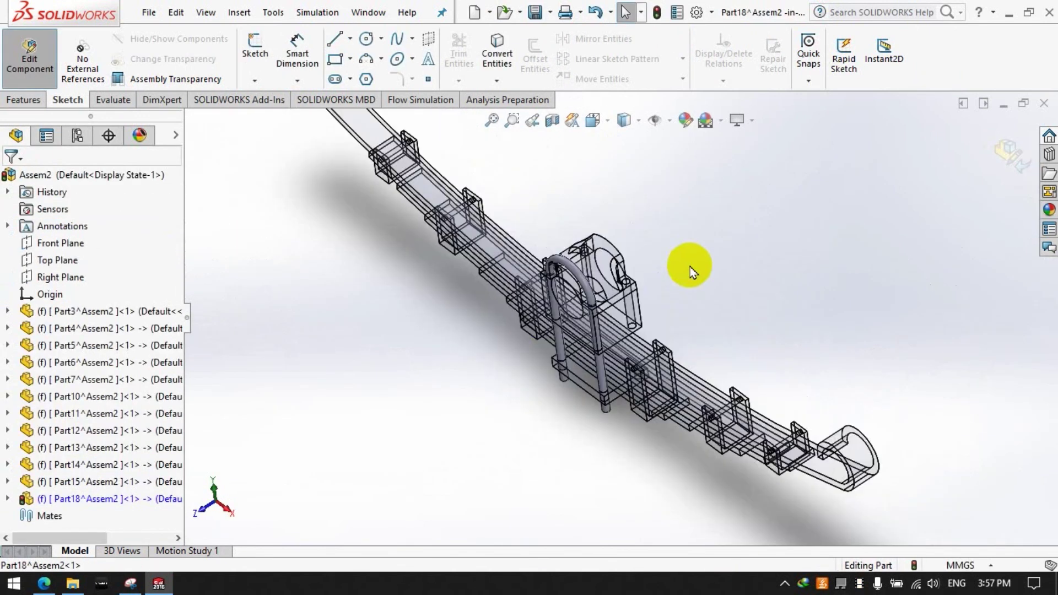
Step: Start a Mirror feature using Part18's Front Plane as the mirror plane
{"action": "left_click", "coordinate": [23, 100]}
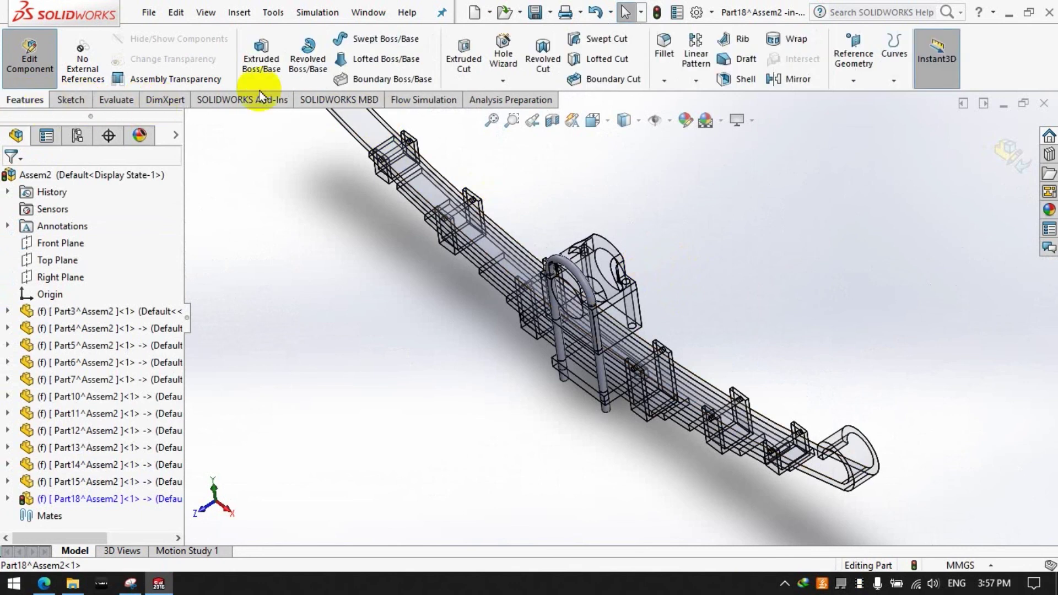
{"action": "left_click", "coordinate": [793, 79]}
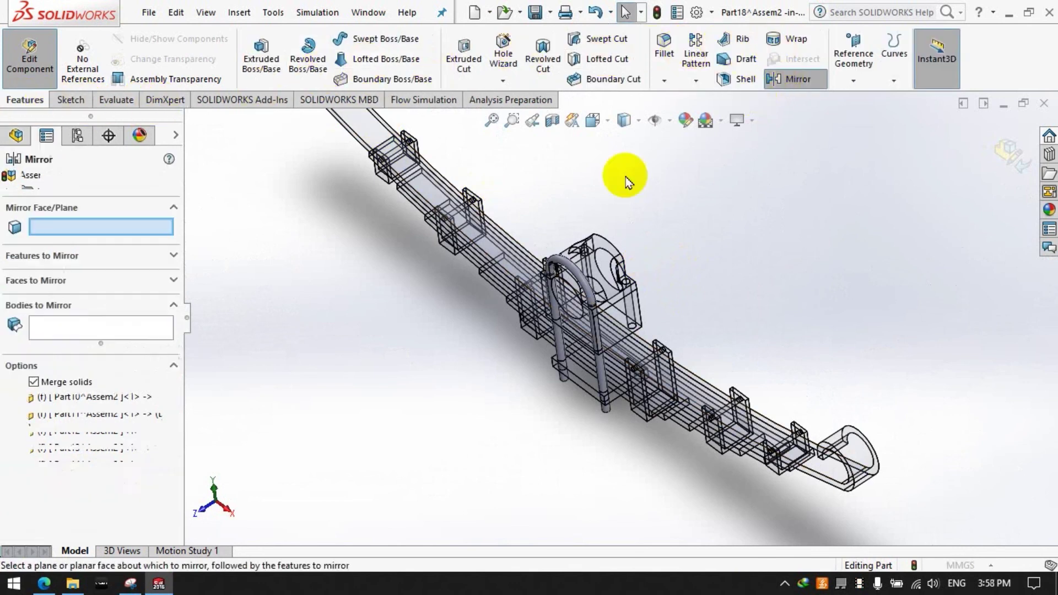
{"action": "left_click", "coordinate": [72, 327]}
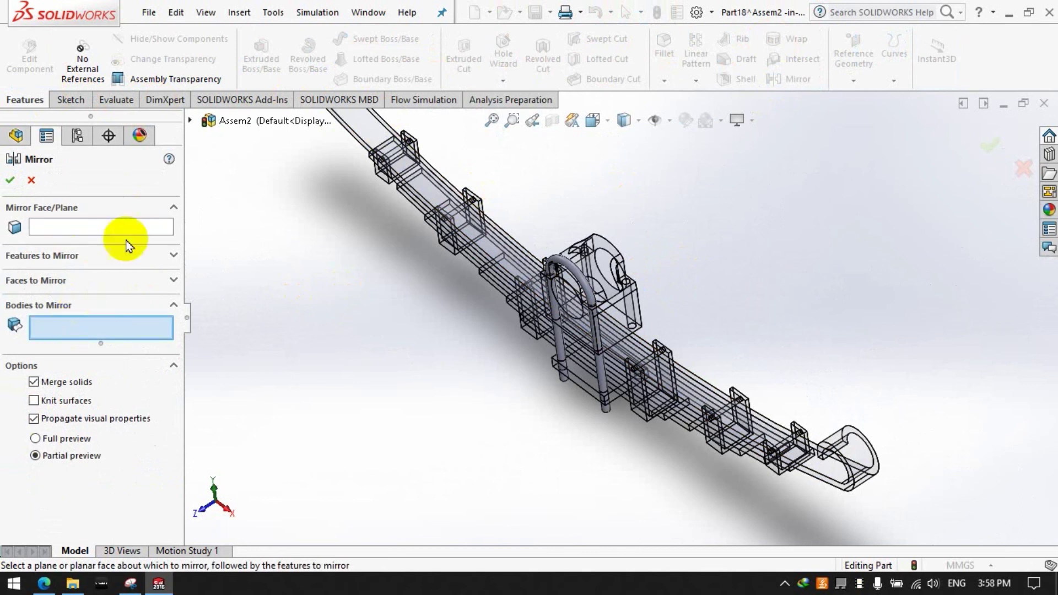
{"action": "left_click", "coordinate": [191, 123]}
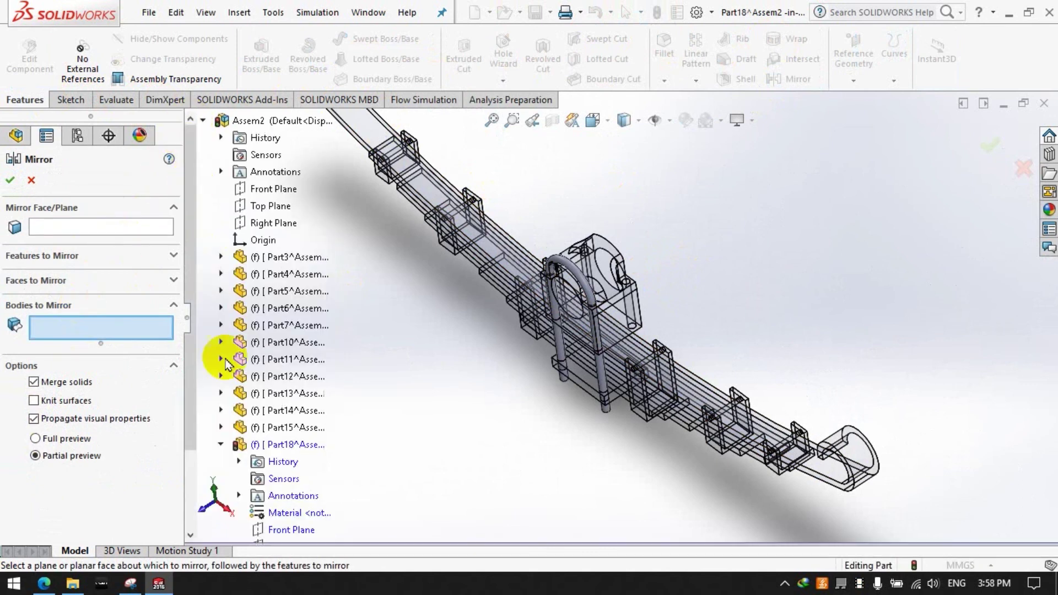
{"action": "scroll", "coordinate": [237, 396], "scroll_direction": "down", "scroll_amount": 3}
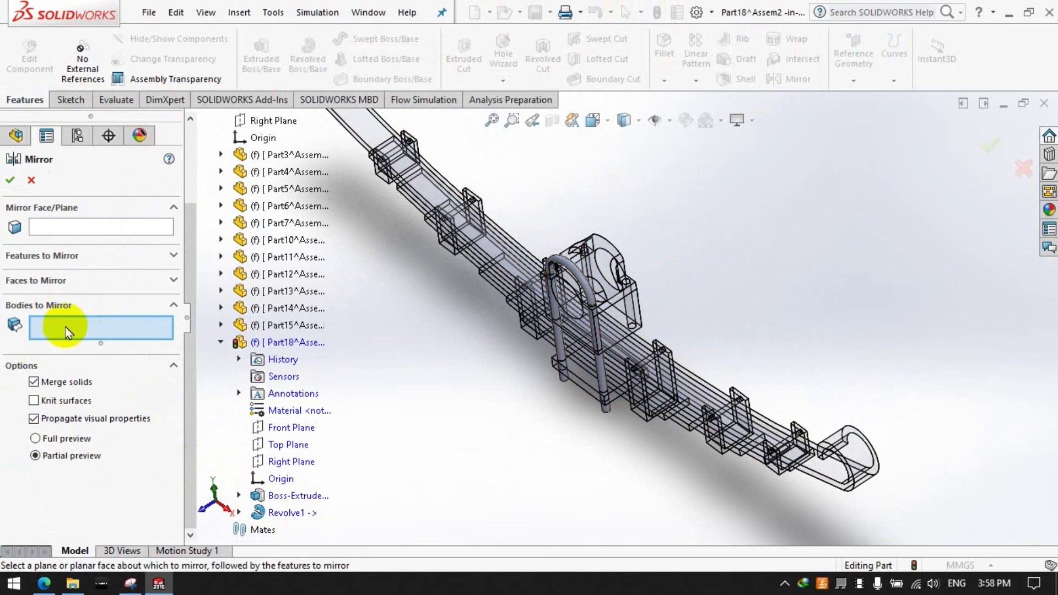
{"action": "left_click", "coordinate": [50, 227]}
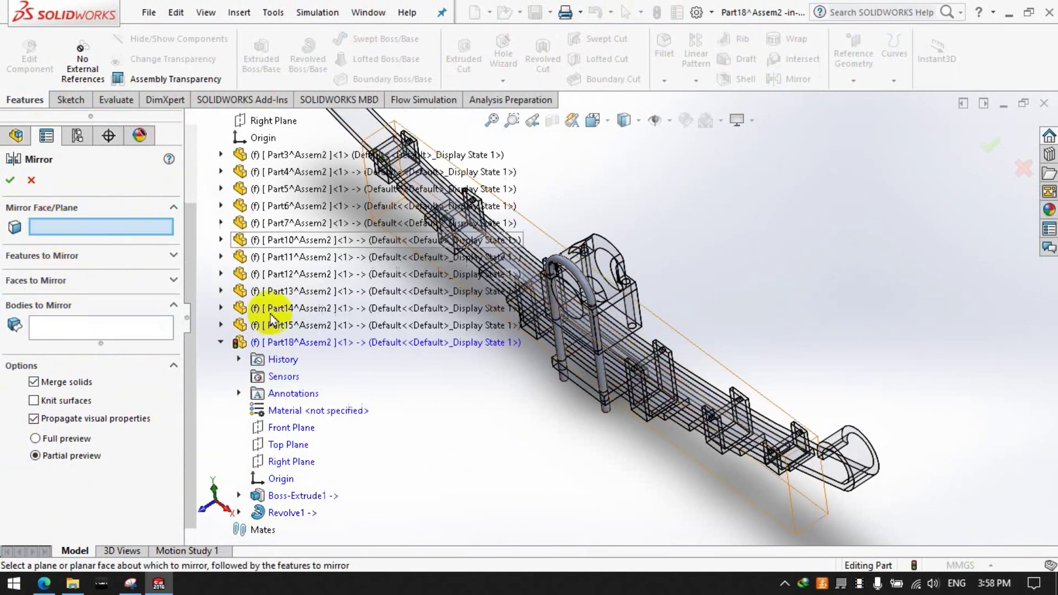
{"action": "left_click", "coordinate": [287, 434]}
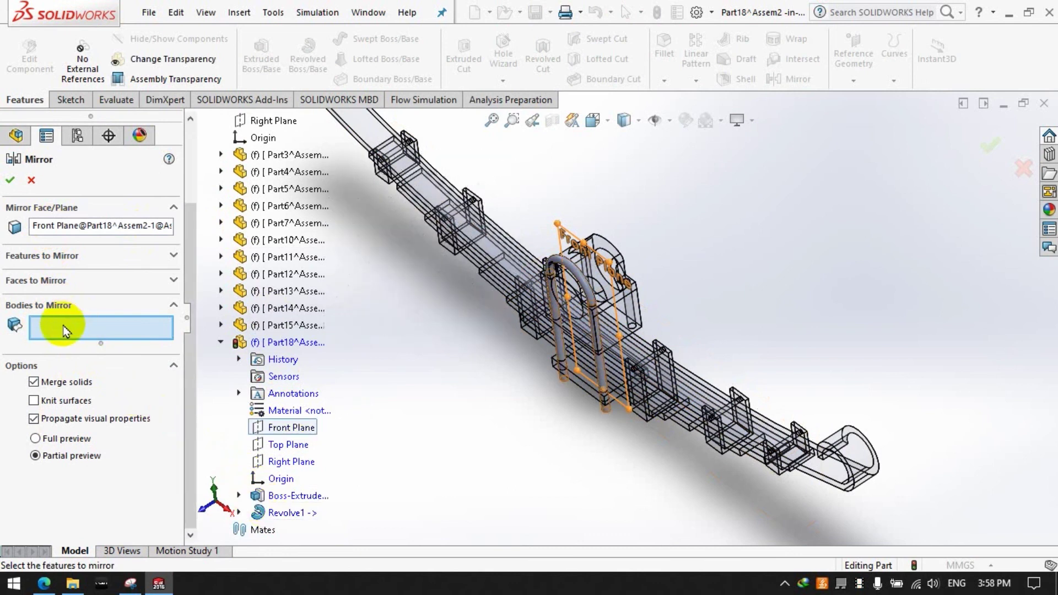
Step: Set the U-bolt (Revolve1) as the body to mirror and create the second U-bolt
{"action": "left_click", "coordinate": [62, 307]}
{"action": "left_click", "coordinate": [62, 306]}
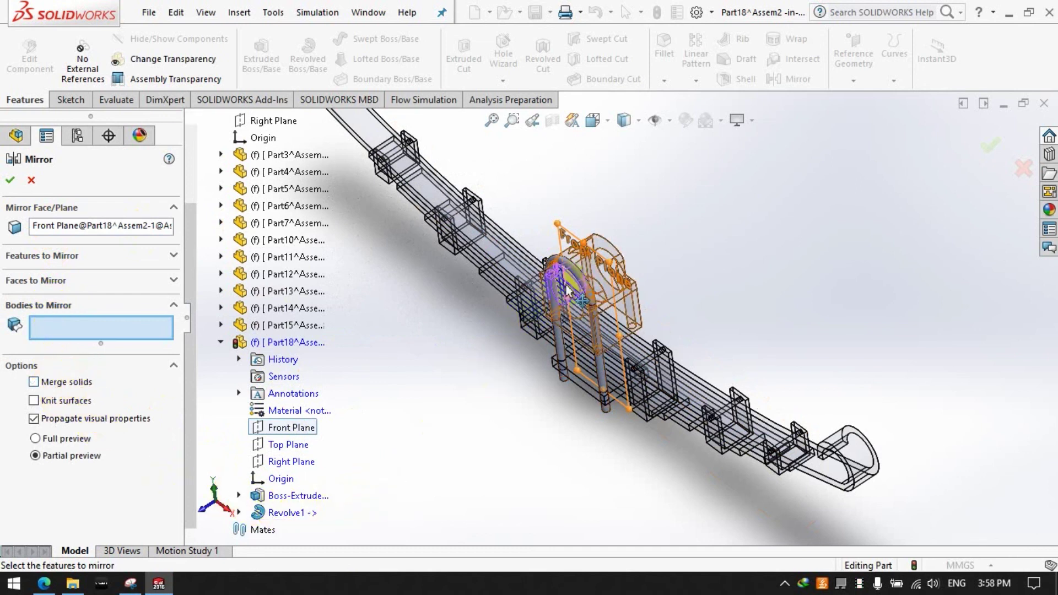
{"action": "scroll", "coordinate": [553, 272], "scroll_direction": "down", "scroll_amount": 3}
{"action": "left_click", "coordinate": [594, 281]}
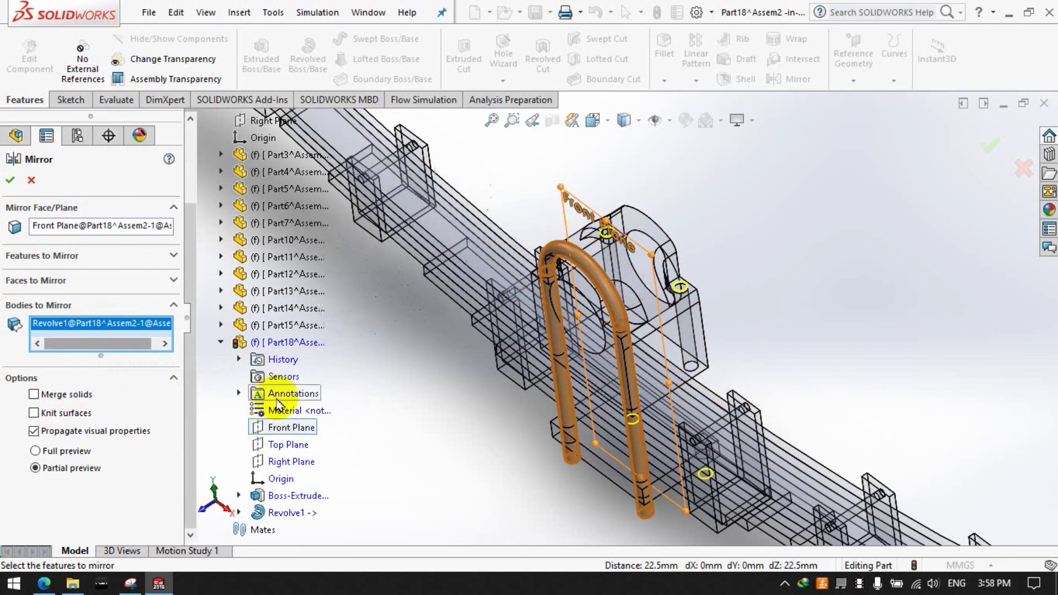
{"action": "left_click", "coordinate": [286, 516]}
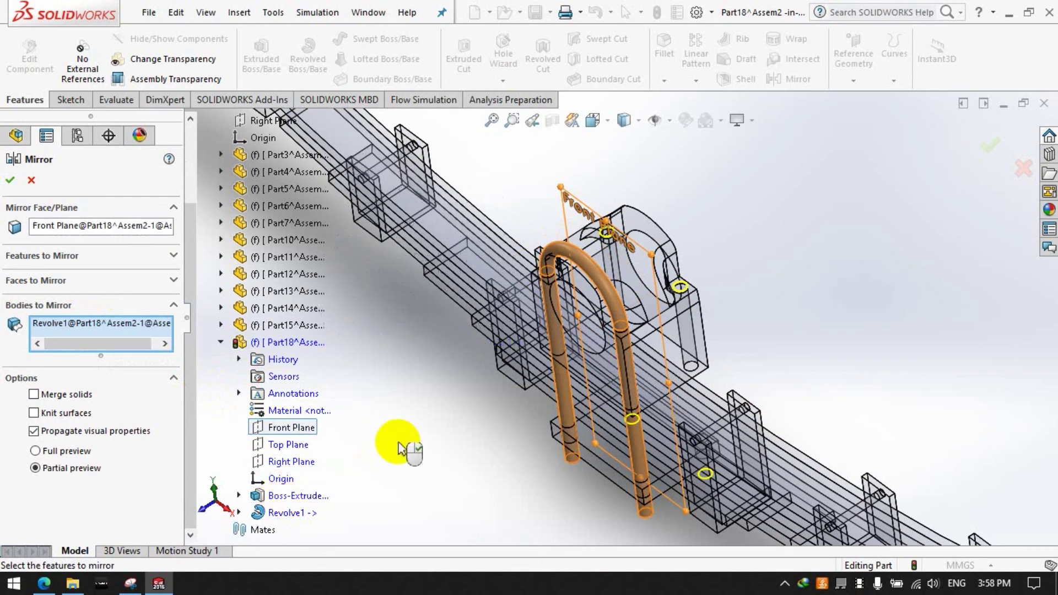
{"action": "right_click", "coordinate": [84, 331]}
{"action": "left_click", "coordinate": [117, 340]}
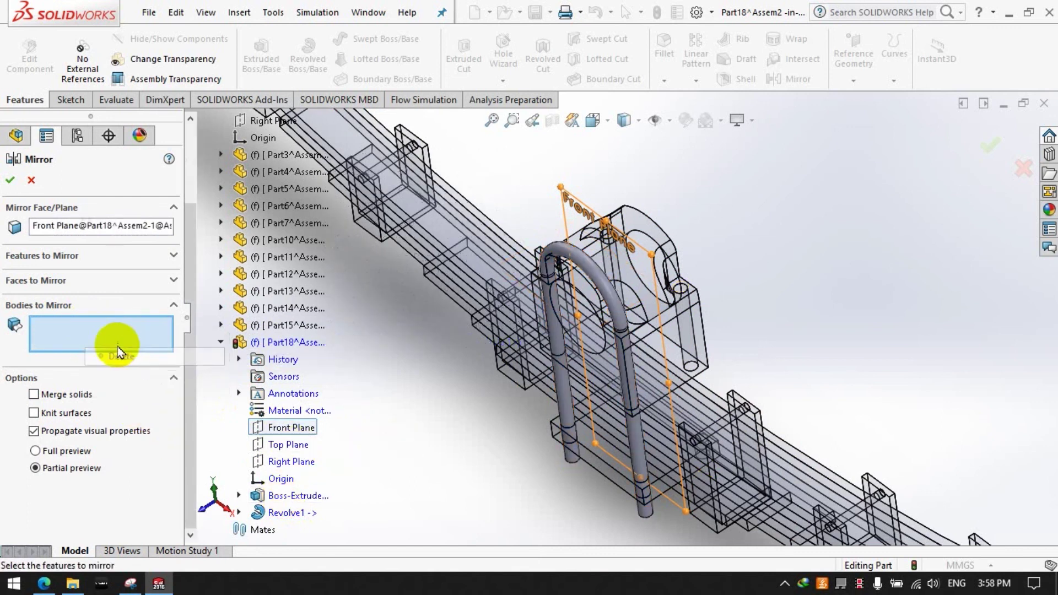
{"action": "left_click", "coordinate": [548, 426]}
{"action": "left_click", "coordinate": [10, 181]}
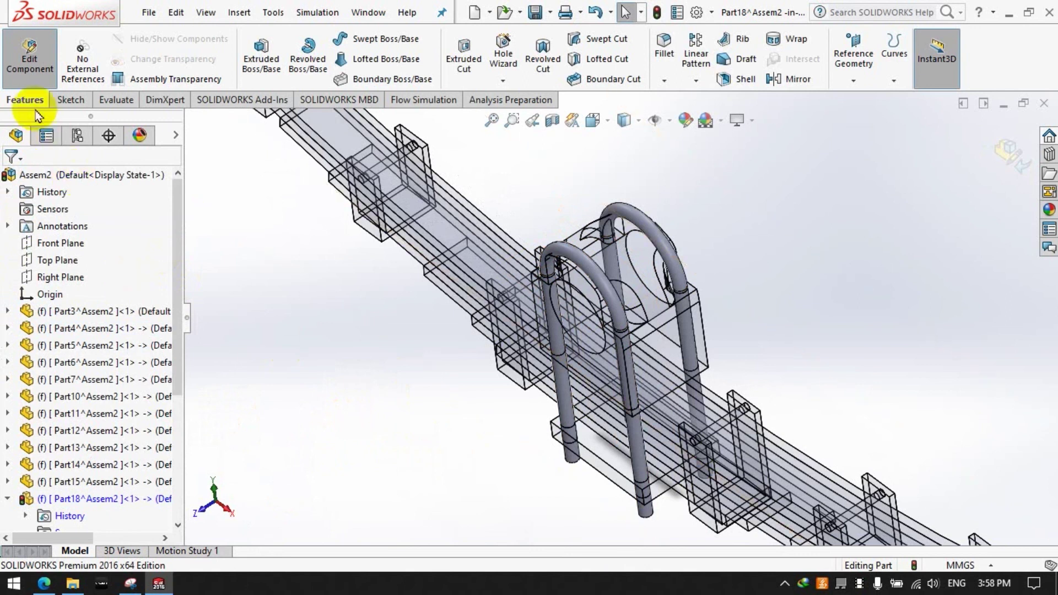
Step: Exit Part18 editing and fit the leaf-spring assembly in a side-on view
{"action": "left_click", "coordinate": [30, 61]}
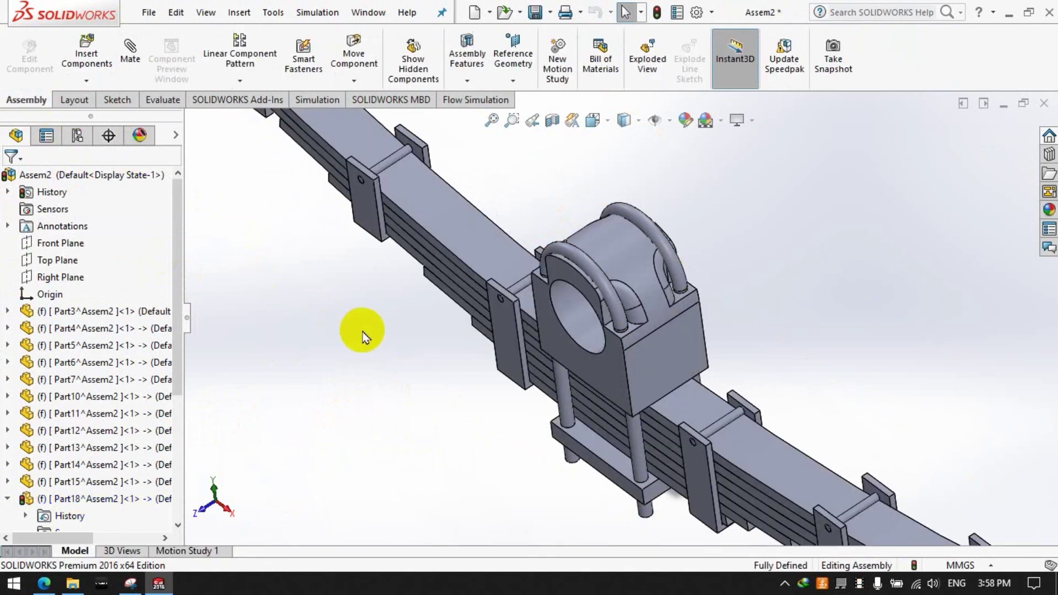
{"action": "key", "text": "f"}
{"action": "middle_click_drag", "start_coordinate": [420, 355], "coordinate": [551, 314]}
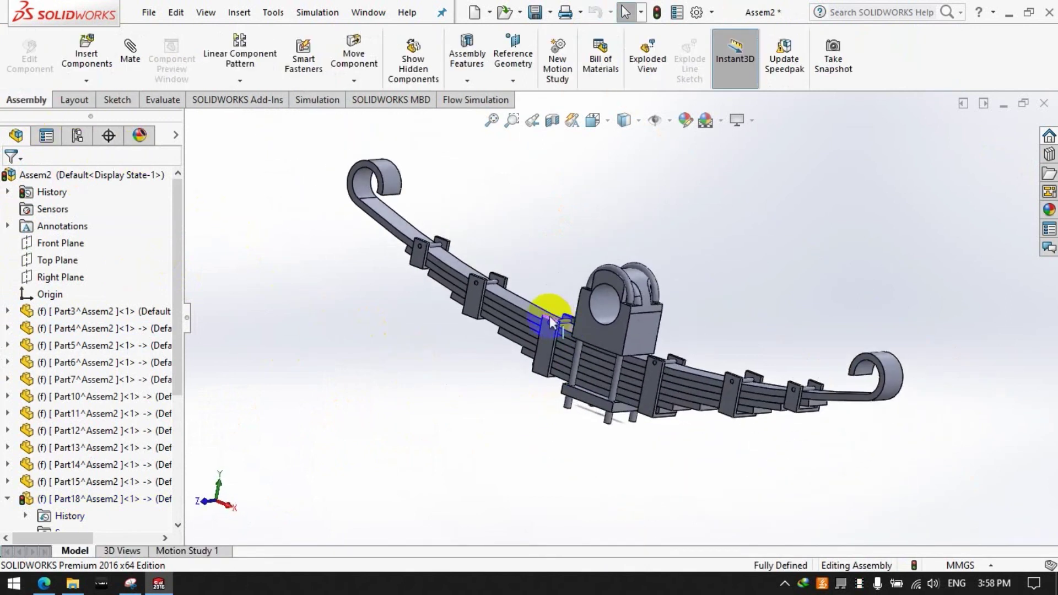
Step: Clear the assembly selection and bring up the Insert Components options
{"action": "left_click", "coordinate": [85, 87]}
{"action": "left_click", "coordinate": [94, 113]}
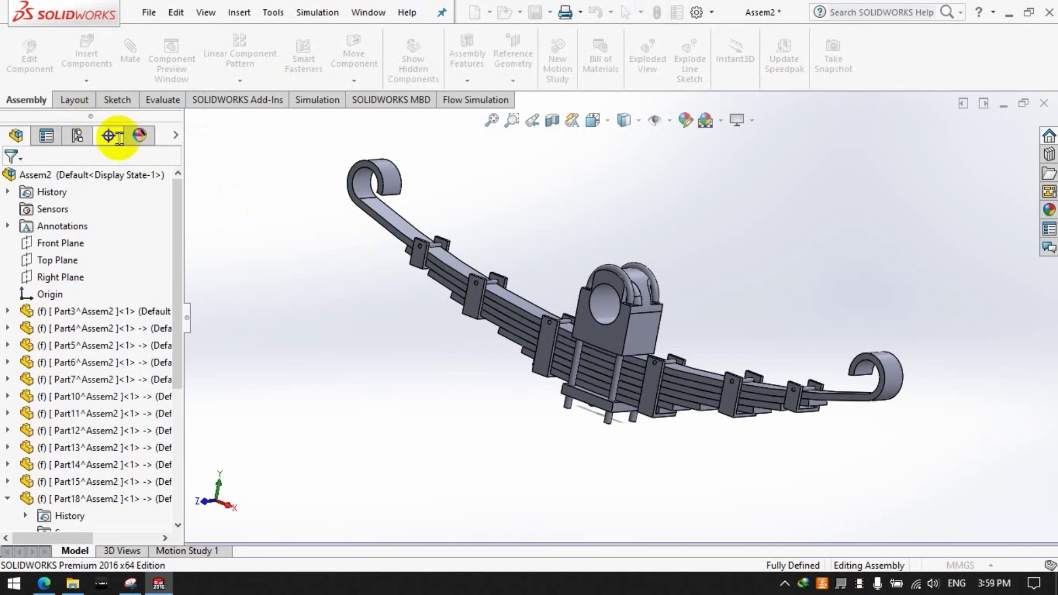
{"action": "scroll", "coordinate": [615, 364], "scroll_direction": "up", "scroll_amount": 3}
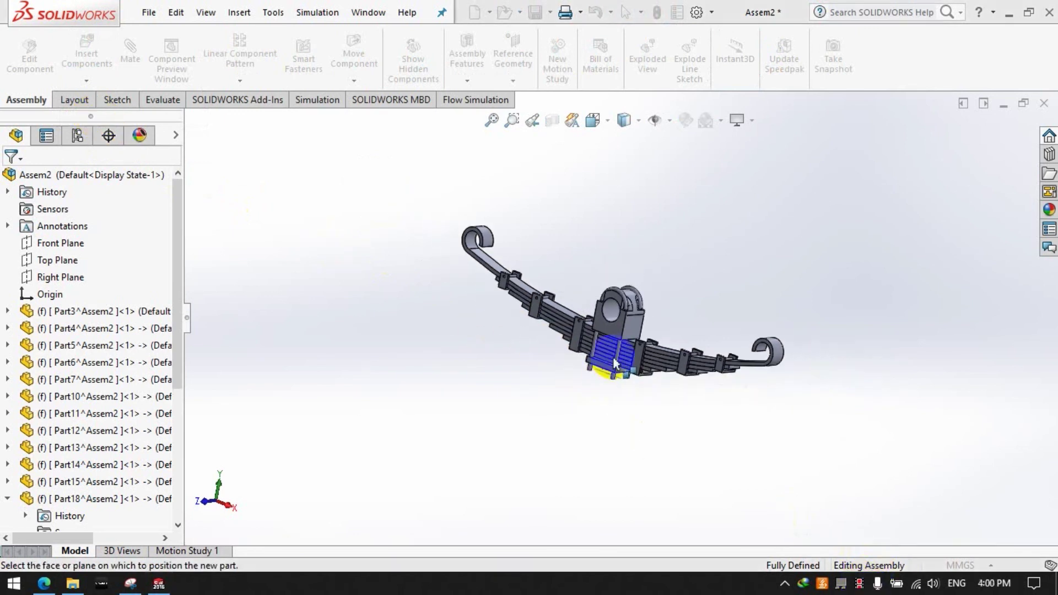
{"action": "scroll", "coordinate": [613, 355], "scroll_direction": "down", "scroll_amount": 1}
{"action": "scroll", "coordinate": [613, 354], "scroll_direction": "down", "scroll_amount": 3}
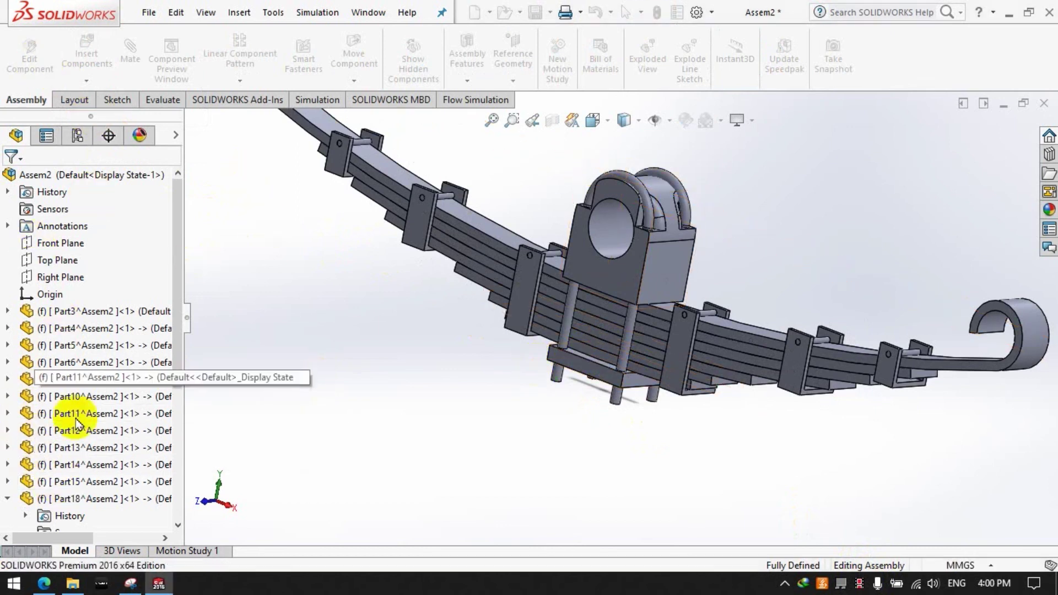
{"action": "left_click", "coordinate": [64, 496]}
{"action": "left_click", "coordinate": [256, 285]}
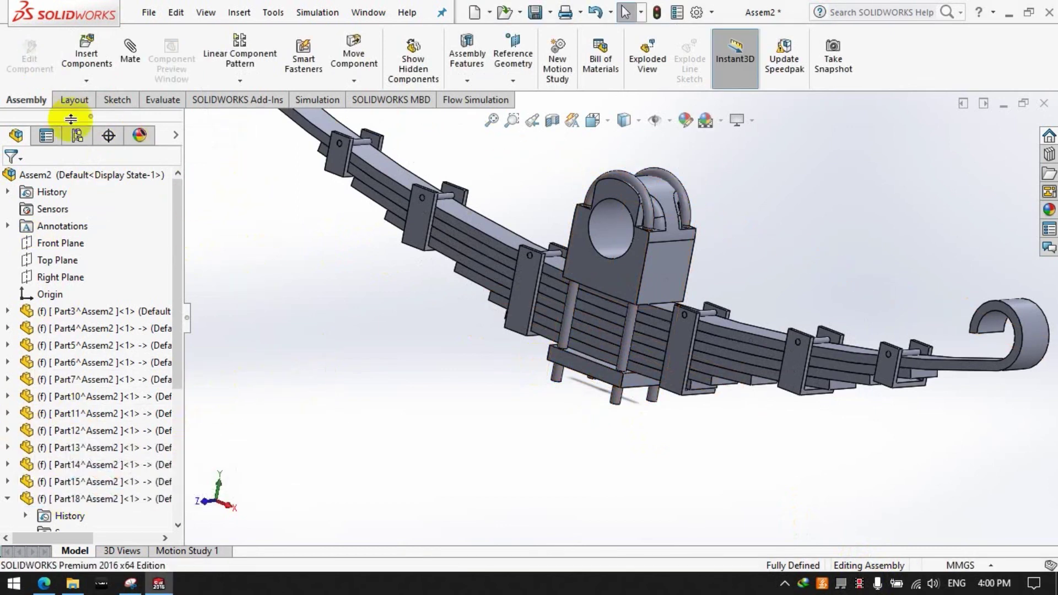
{"action": "left_click", "coordinate": [84, 83]}
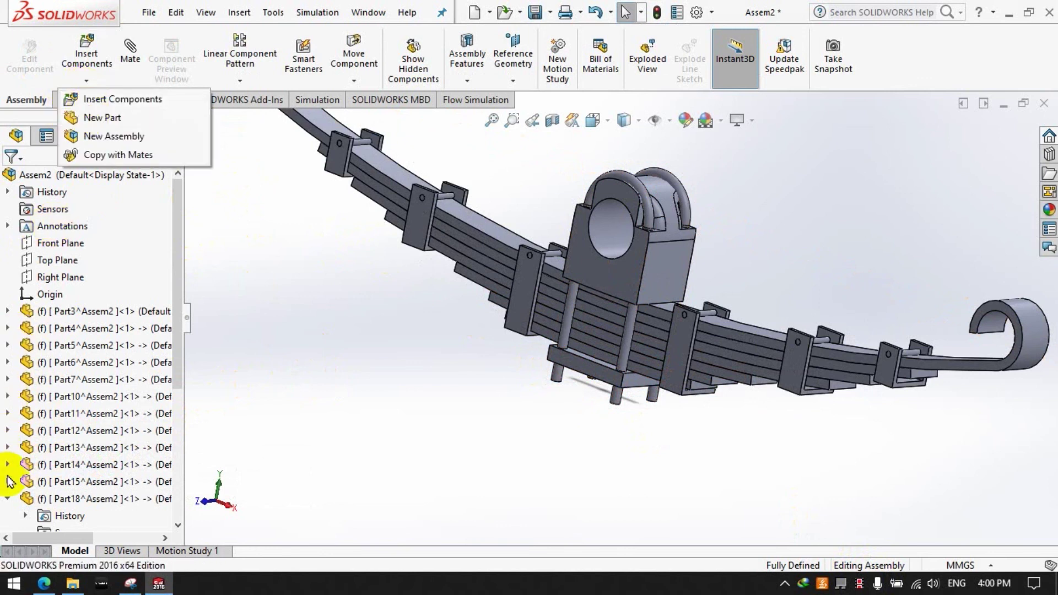
Step: Add a new in-context part, Part19, and edit it in place
{"action": "left_click", "coordinate": [10, 482]}
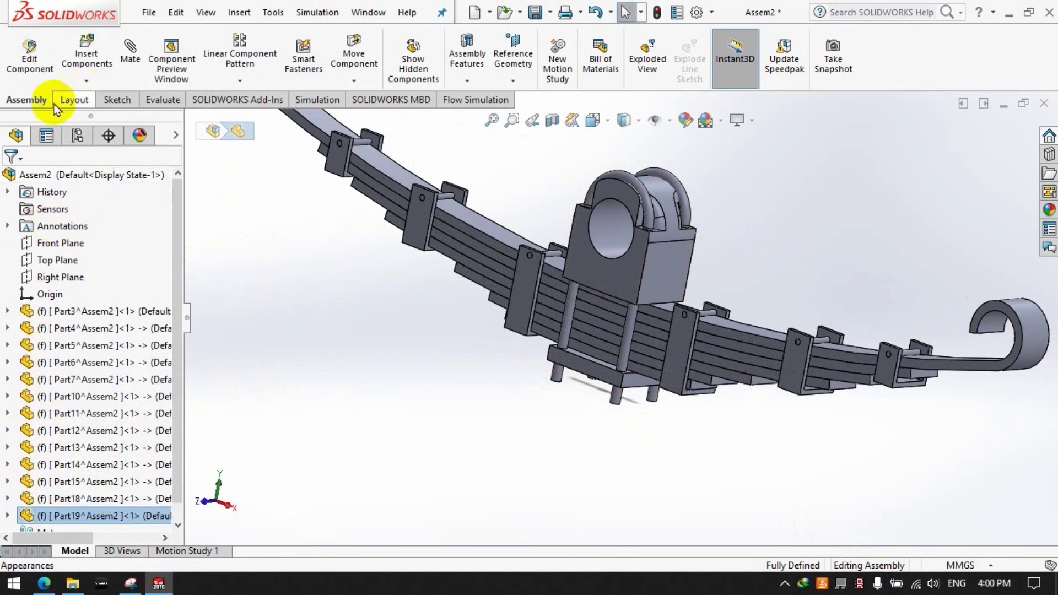
{"action": "left_click", "coordinate": [29, 55]}
{"action": "left_click", "coordinate": [72, 100]}
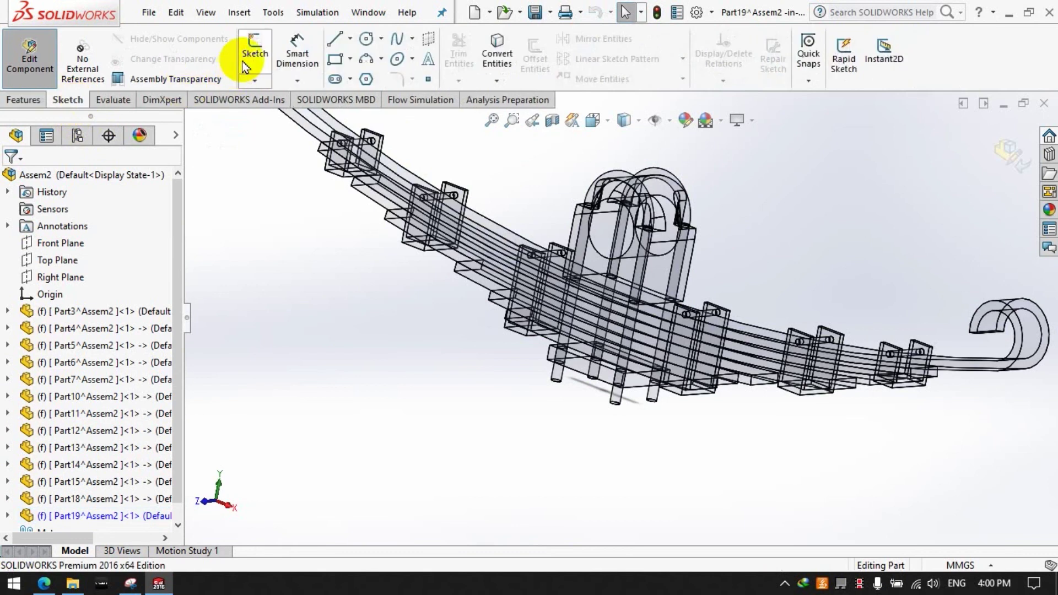
{"action": "left_click", "coordinate": [254, 50]}
Step: Start Sketch1 on the clamp plate's underside, viewed Normal To and zoomed in
{"action": "mouse_move", "coordinate": [583, 407]}
{"action": "middle_mouse_down"}
{"action": "mouse_move", "coordinate": [576, 297]}
{"action": "mouse_move", "coordinate": [585, 420]}
{"action": "middle_mouse_up"}
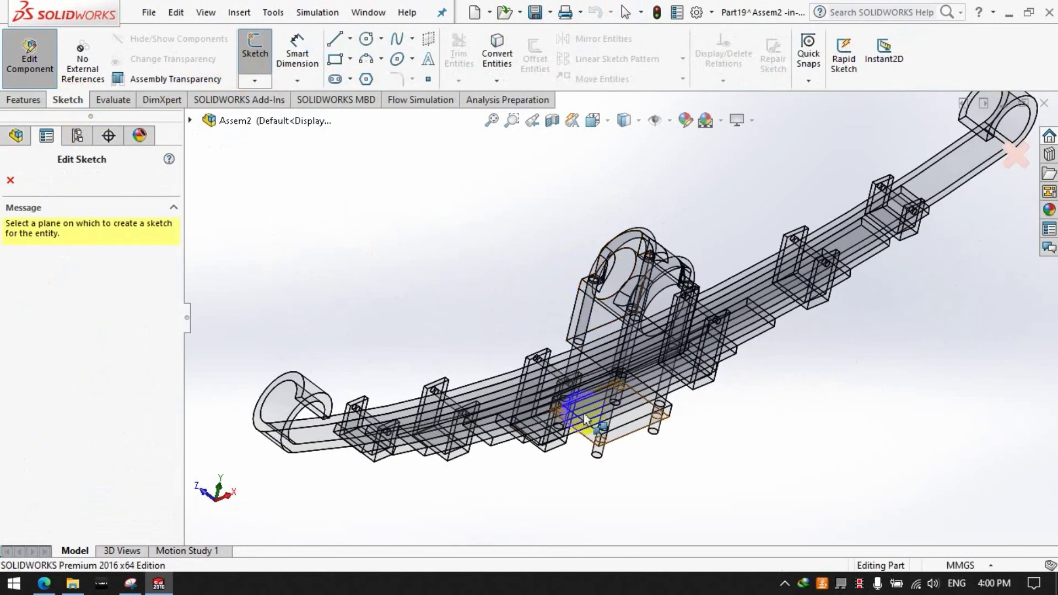
{"action": "left_click", "coordinate": [604, 427]}
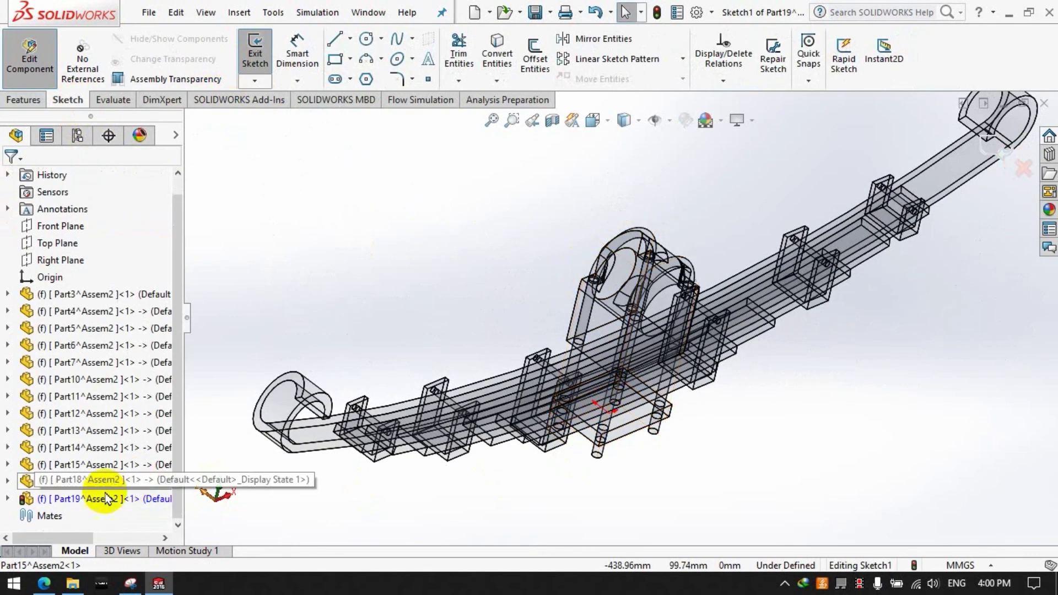
{"action": "left_click", "coordinate": [592, 120]}
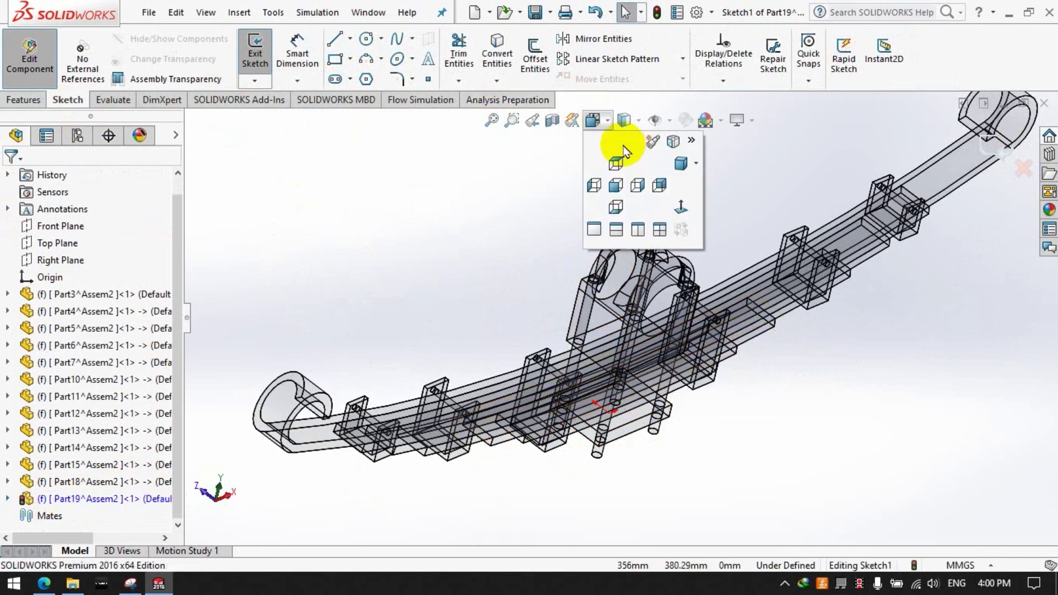
{"action": "left_click", "coordinate": [677, 208]}
{"action": "scroll", "coordinate": [606, 318], "scroll_direction": "down", "scroll_amount": 3}
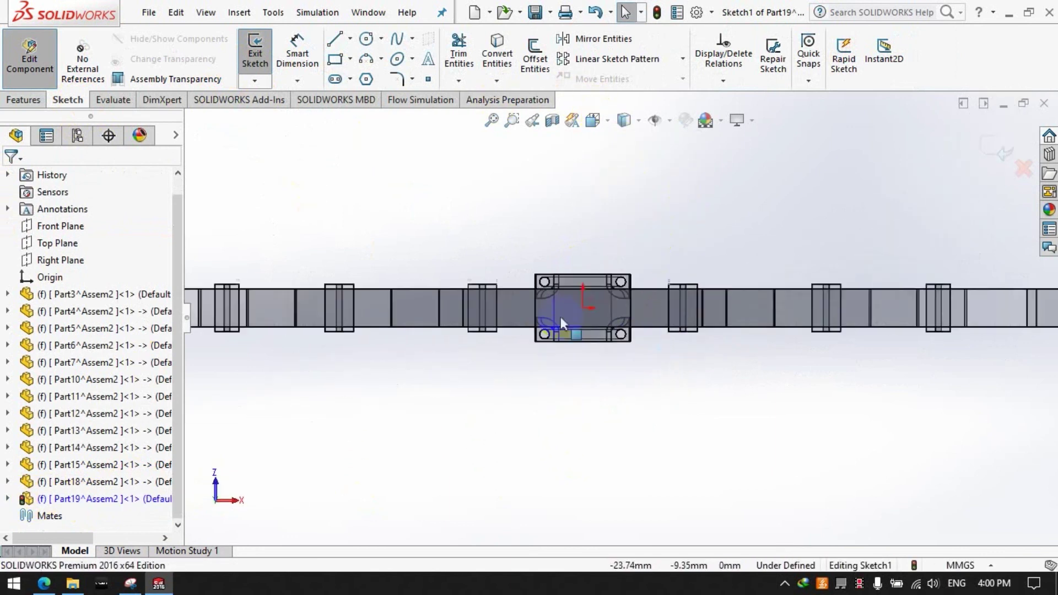
{"action": "scroll", "coordinate": [573, 308], "scroll_direction": "down", "scroll_amount": 3}
{"action": "scroll", "coordinate": [627, 263], "scroll_direction": "down", "scroll_amount": 1}
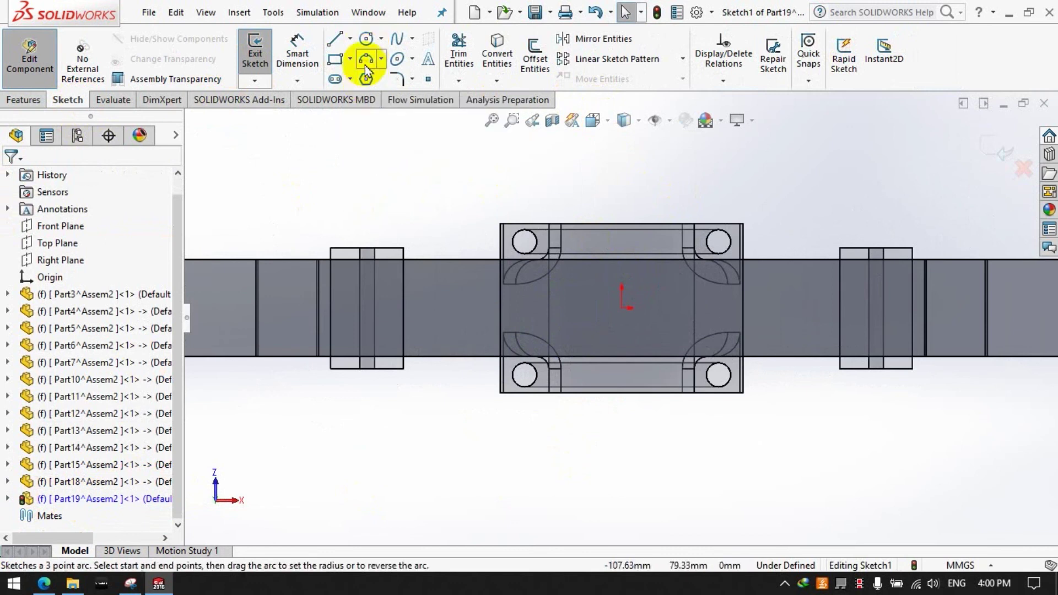
Step: Convert the four bolt circle edges into Part19's sketch
{"action": "left_click", "coordinate": [498, 60]}
{"action": "left_click", "coordinate": [521, 234]}
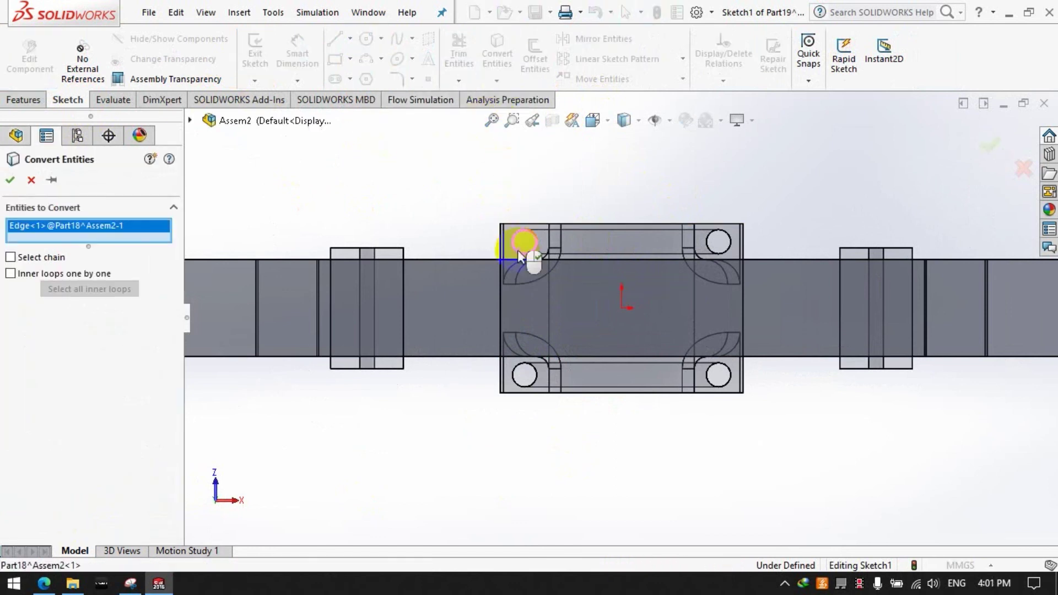
{"action": "left_click", "coordinate": [521, 385]}
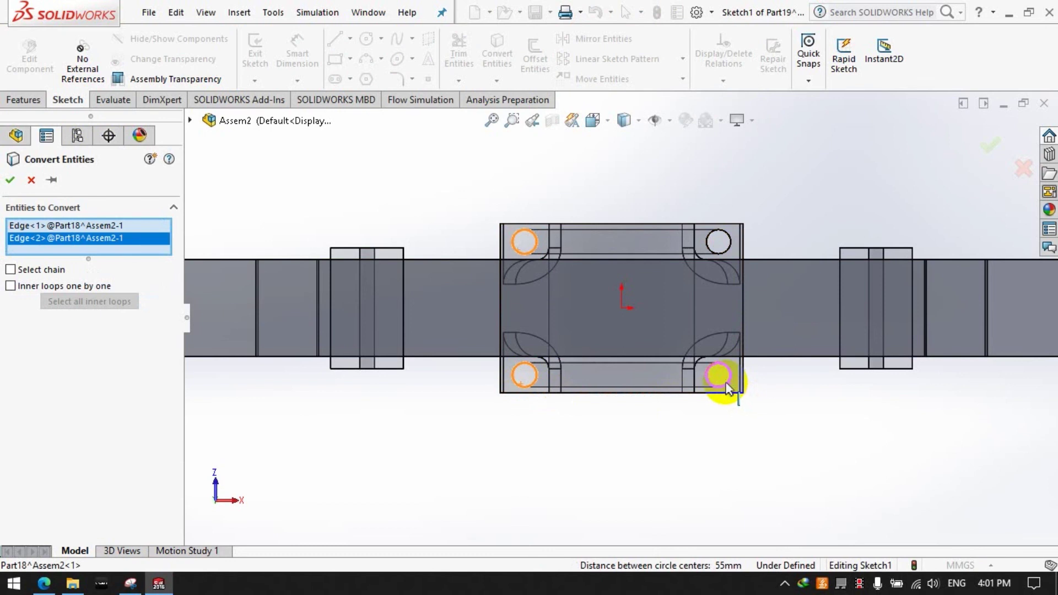
{"action": "left_click", "coordinate": [719, 386]}
{"action": "left_click", "coordinate": [722, 250]}
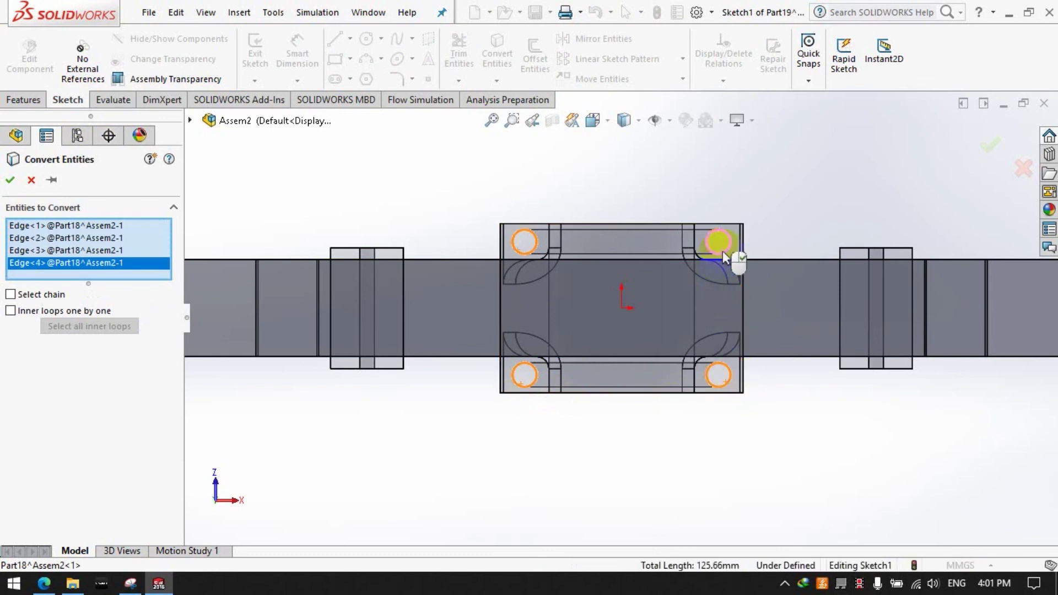
{"action": "left_click", "coordinate": [4, 184]}
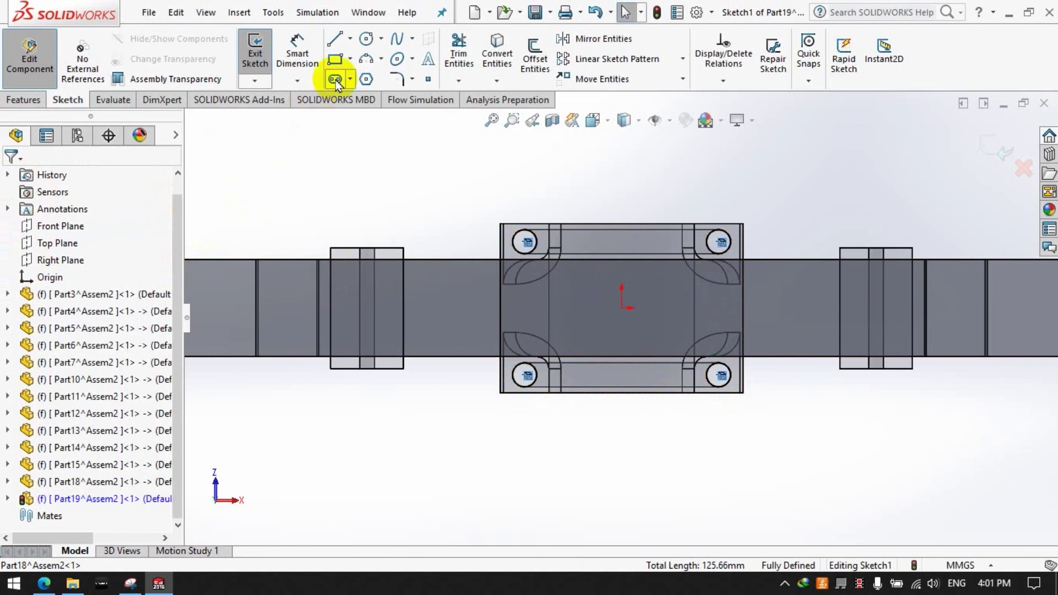
Step: Draw a 6-sided polygon centred on each of the four bolts
{"action": "left_click", "coordinate": [365, 80]}
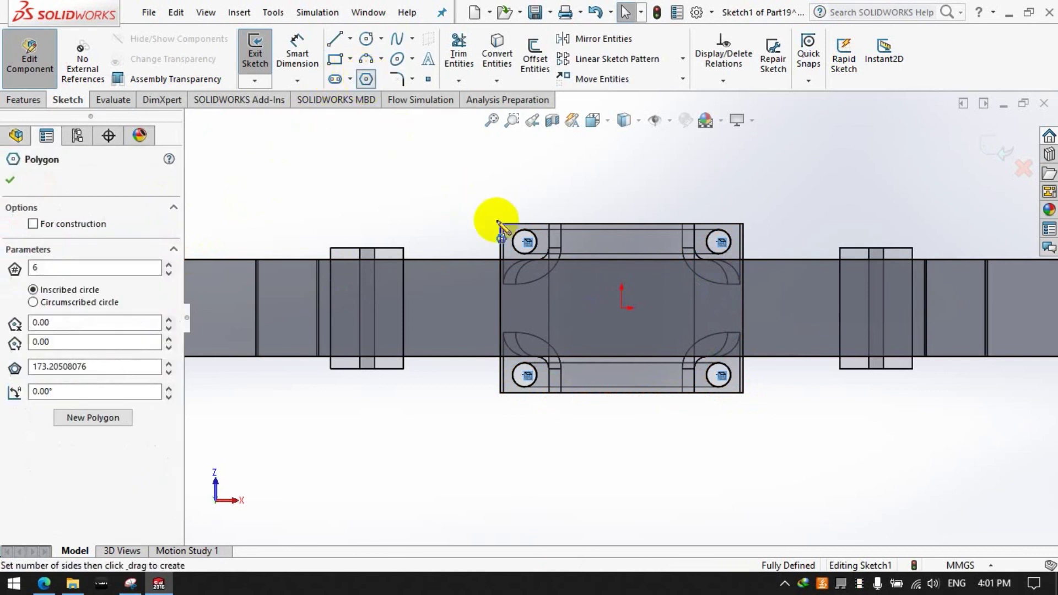
{"action": "left_click", "coordinate": [525, 242]}
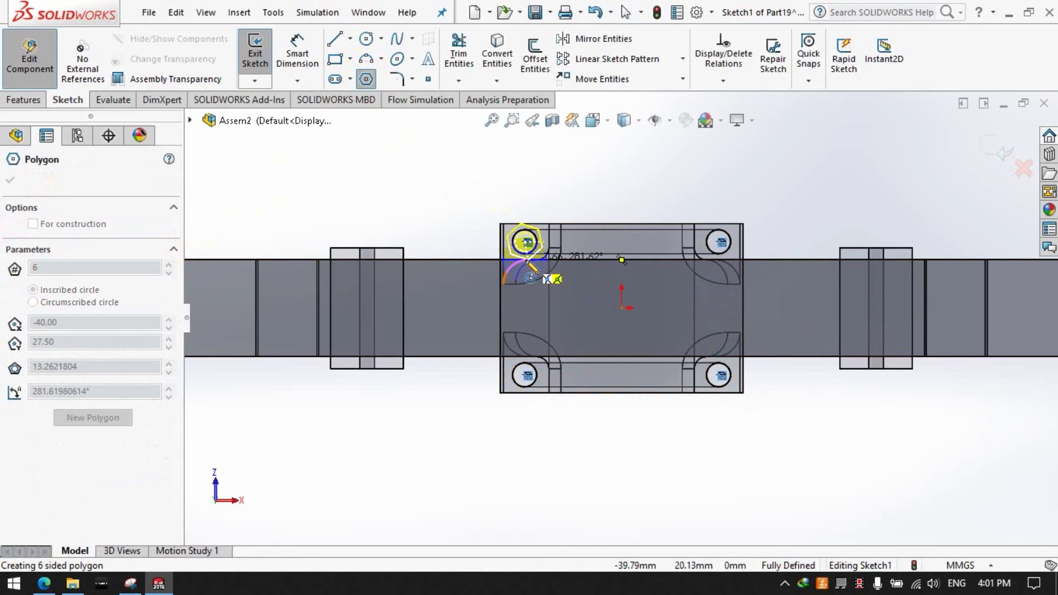
{"action": "left_click", "coordinate": [525, 259]}
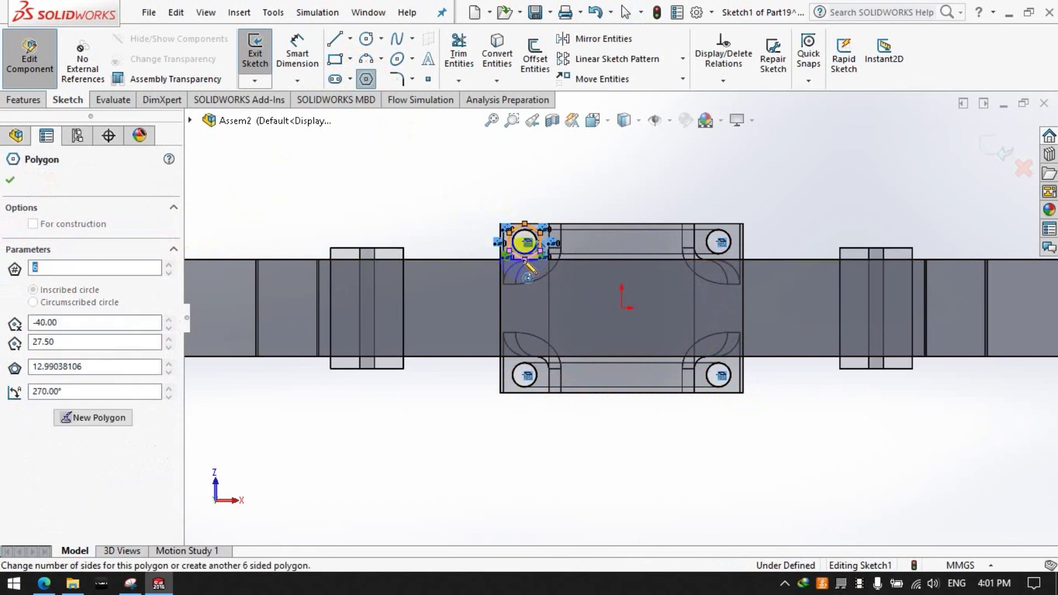
{"action": "left_click", "coordinate": [718, 241]}
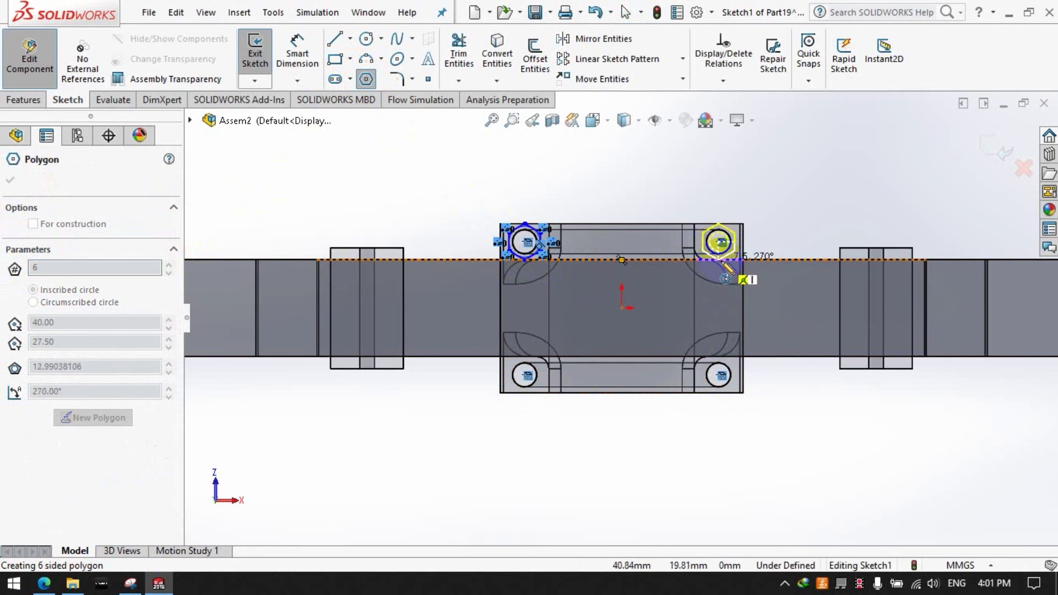
{"action": "left_click", "coordinate": [721, 261]}
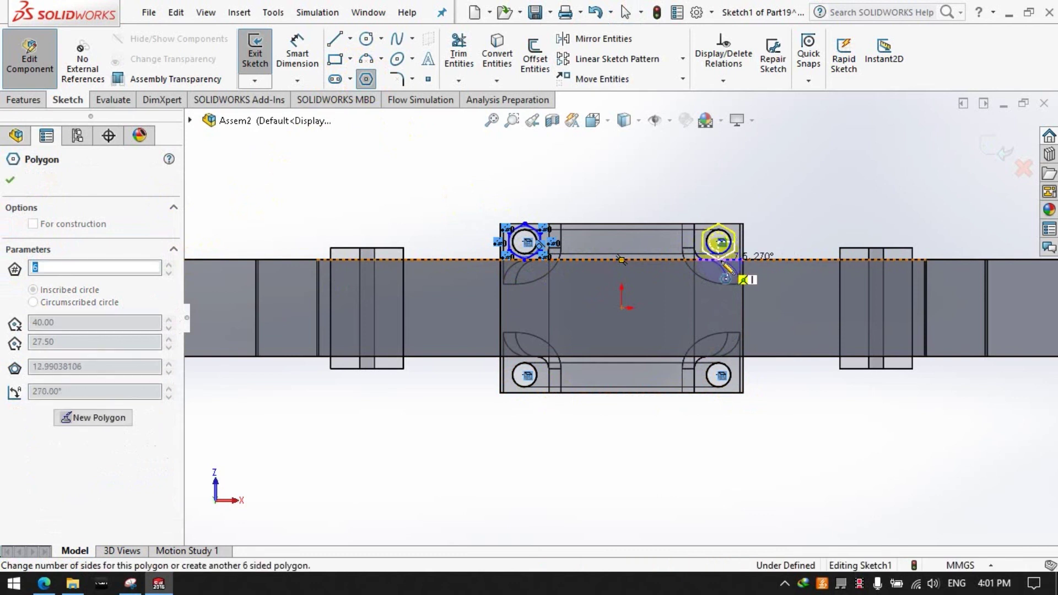
{"action": "left_click", "coordinate": [719, 376]}
{"action": "left_click", "coordinate": [719, 360]}
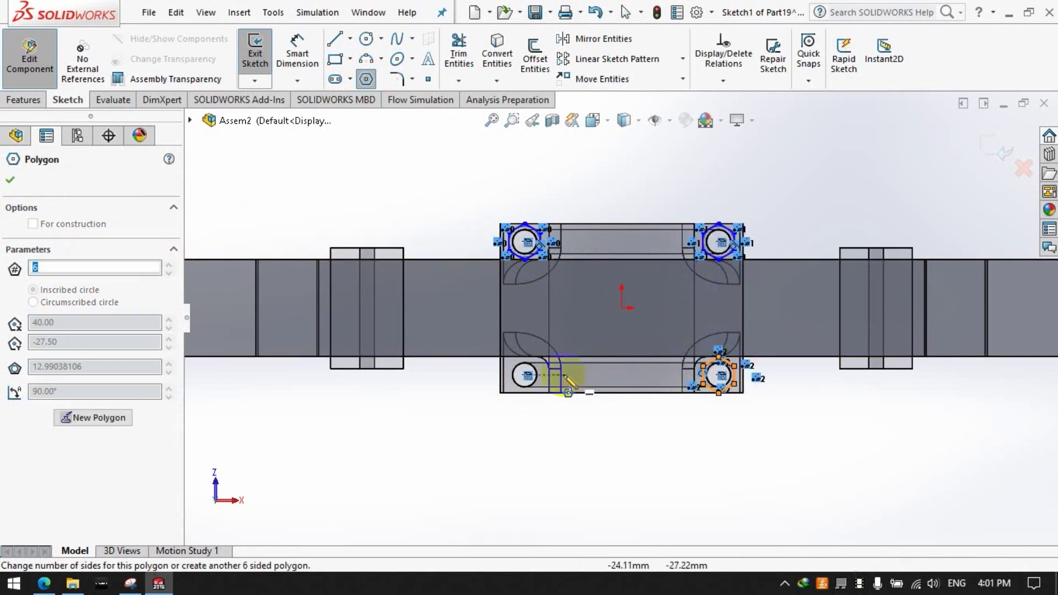
{"action": "left_click", "coordinate": [526, 376]}
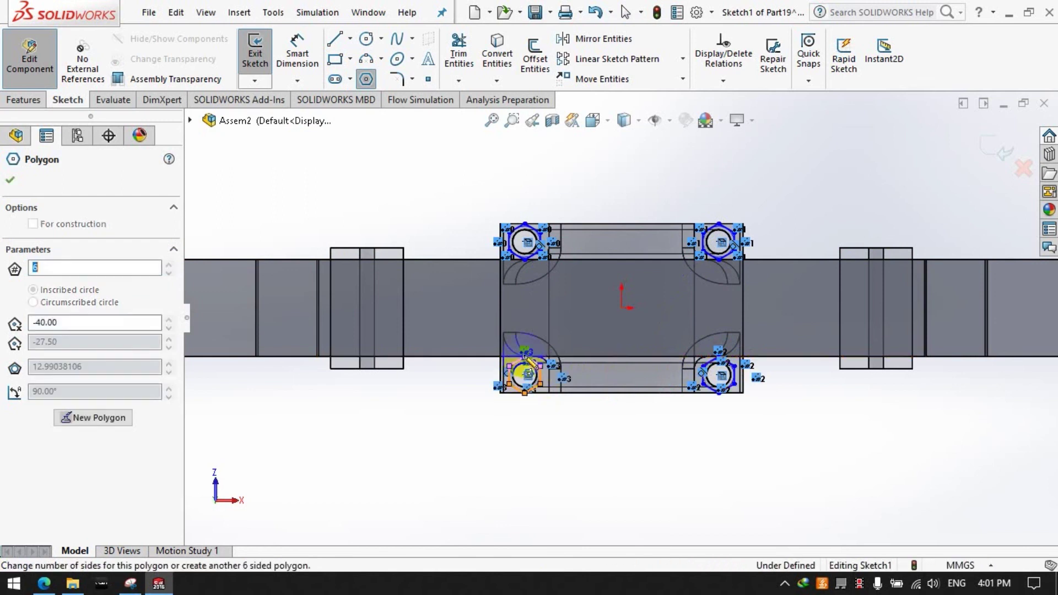
{"action": "left_click", "coordinate": [25, 99]}
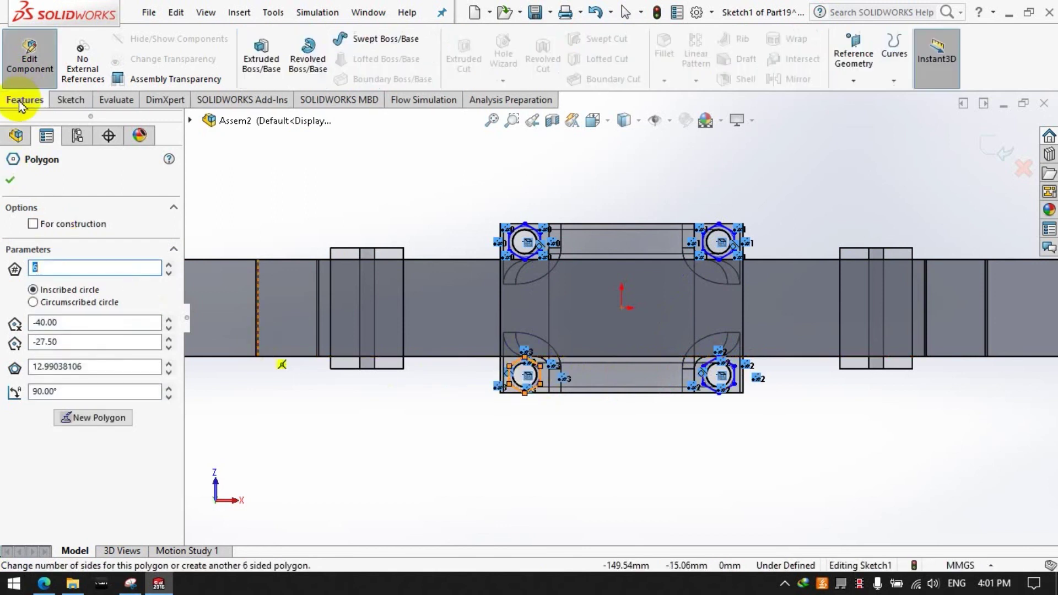
Step: Extrude the four hexagons 10 mm into nuts on the U-bolt ends
{"action": "left_click", "coordinate": [261, 58]}
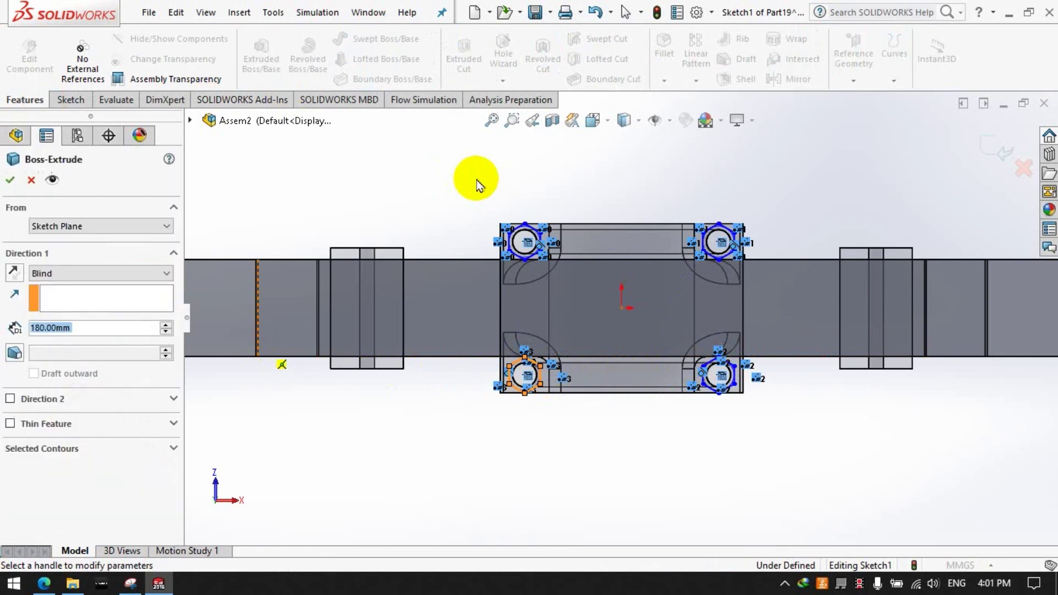
{"action": "mouse_move", "coordinate": [477, 182]}
{"action": "middle_mouse_down"}
{"action": "mouse_move", "coordinate": [479, 352]}
{"action": "mouse_move", "coordinate": [314, 371]}
{"action": "middle_mouse_up"}
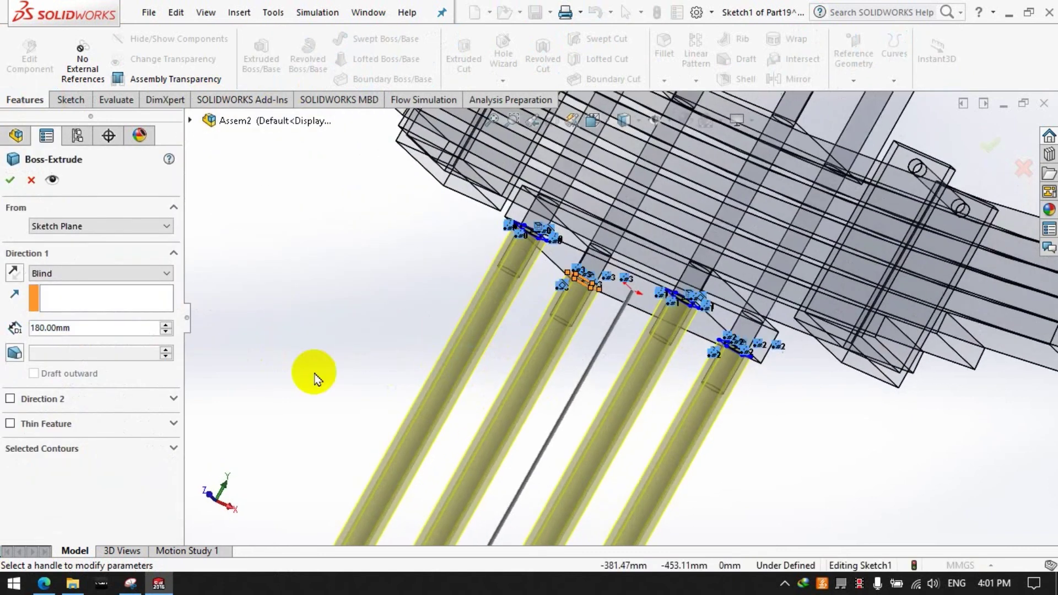
{"action": "left_click", "coordinate": [112, 336]}
{"action": "type", "text": "1"}
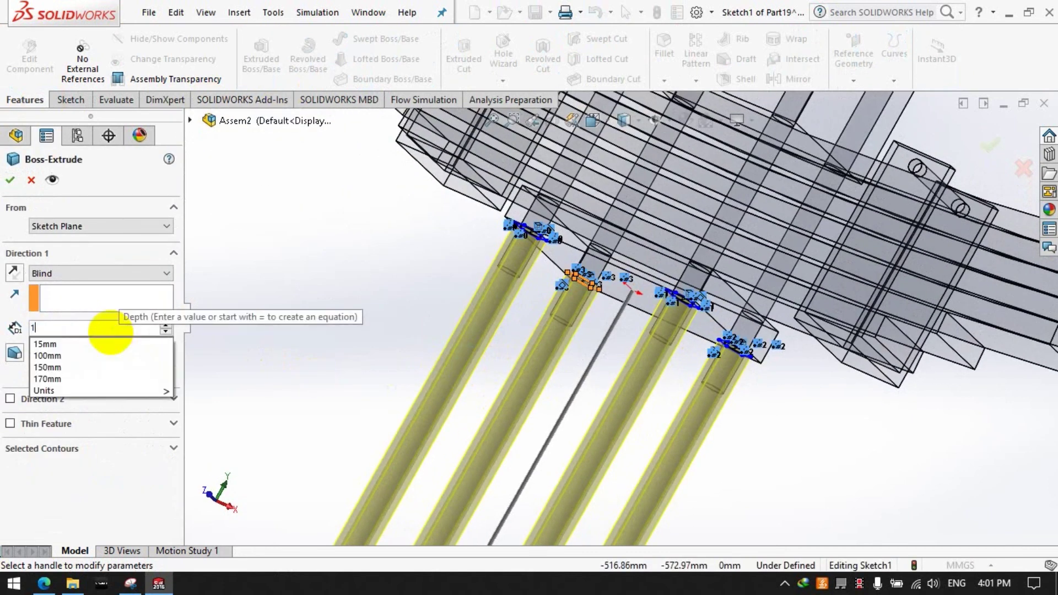
{"action": "type", "text": "0"}
{"action": "key", "text": "Return"}
{"action": "left_click", "coordinate": [10, 179]}
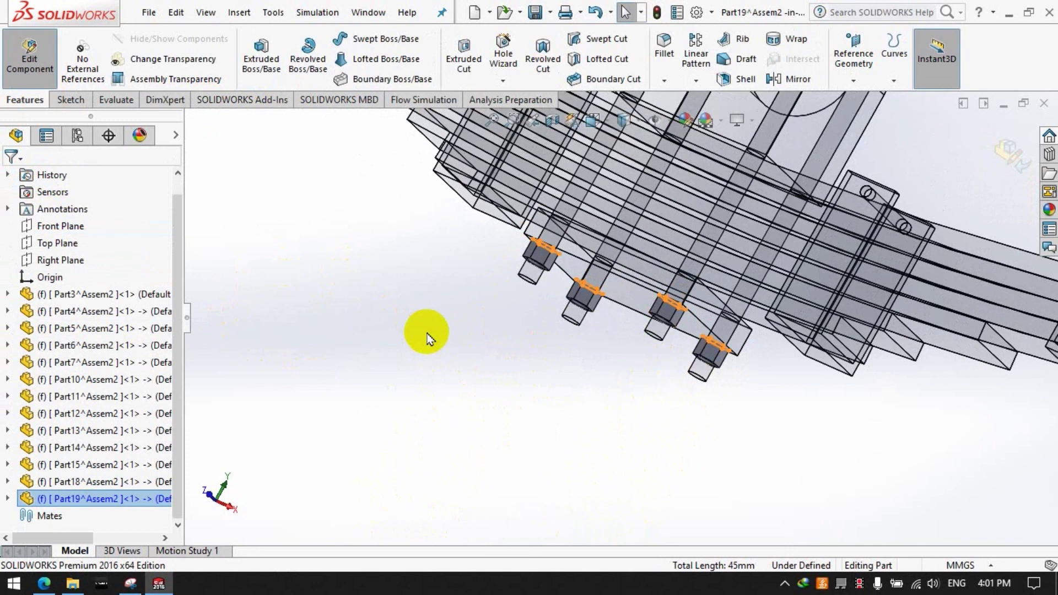
Step: Exit Edit Component and view the complete leaf-spring assembly
{"action": "left_click", "coordinate": [30, 58]}
{"action": "scroll", "coordinate": [479, 363], "scroll_direction": "up", "scroll_amount": 5}
{"action": "mouse_move", "coordinate": [485, 338]}
{"action": "middle_mouse_down"}
{"action": "mouse_move", "coordinate": [437, 394]}
{"action": "mouse_move", "coordinate": [421, 398]}
{"action": "mouse_move", "coordinate": [468, 401]}
{"action": "mouse_move", "coordinate": [586, 302]}
{"action": "mouse_move", "coordinate": [673, 167]}
{"action": "mouse_move", "coordinate": [695, 203]}
{"action": "mouse_move", "coordinate": [670, 227]}
{"action": "middle_mouse_up"}
{"action": "scroll", "coordinate": [914, 201], "scroll_direction": "down", "scroll_amount": 1}
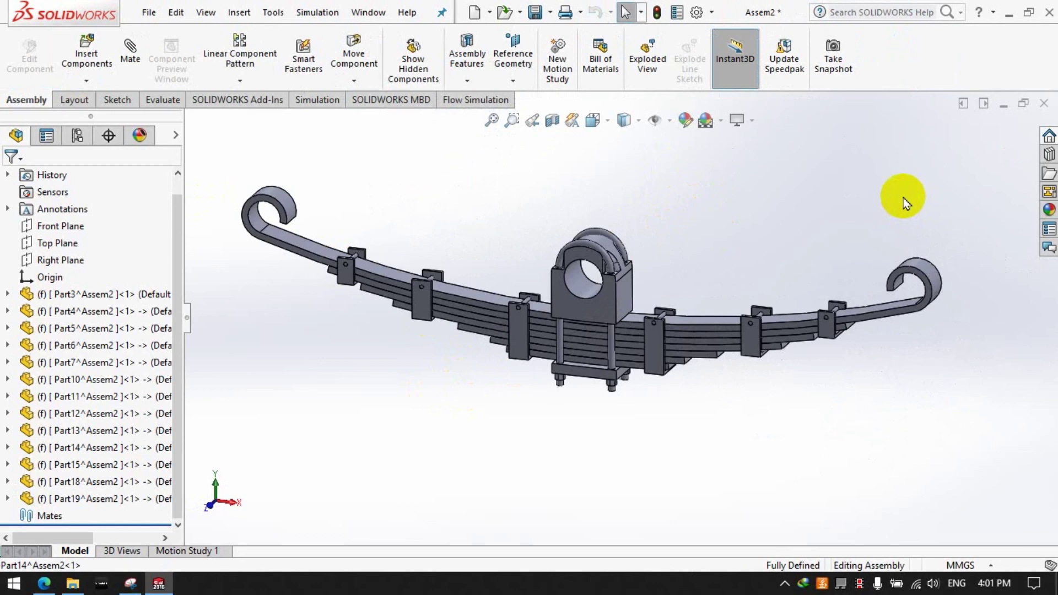